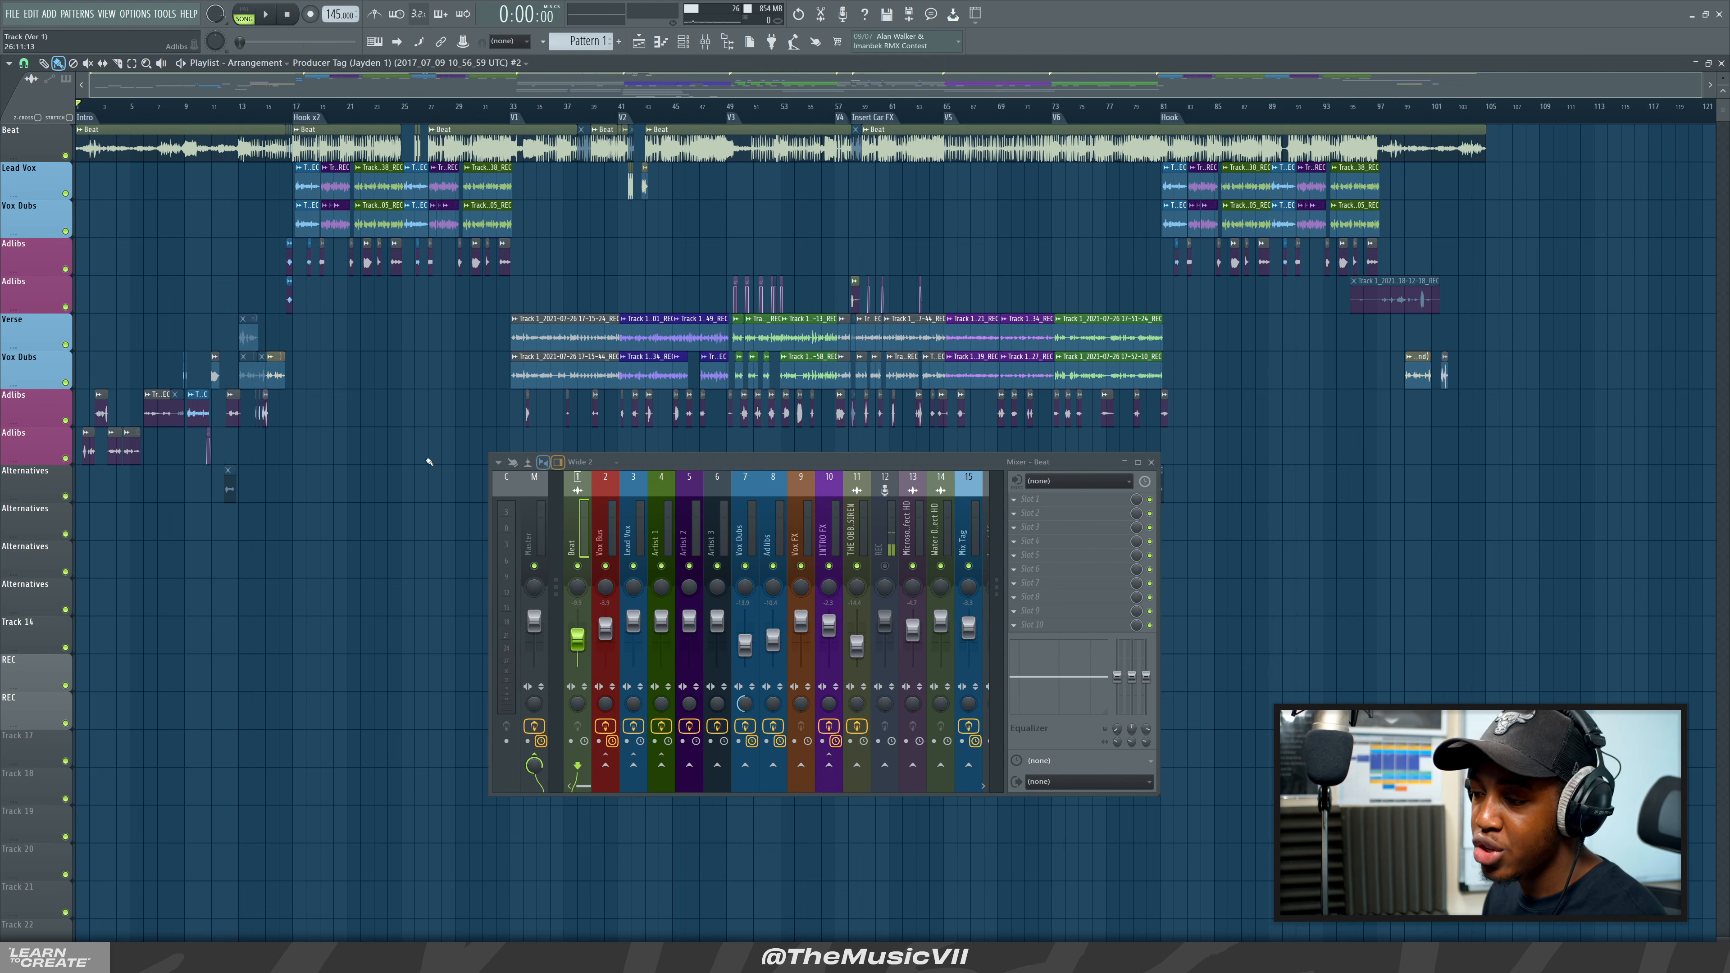
Play the full arrangement from just before the Hook x2 marker.
click(279, 106)
key(space)
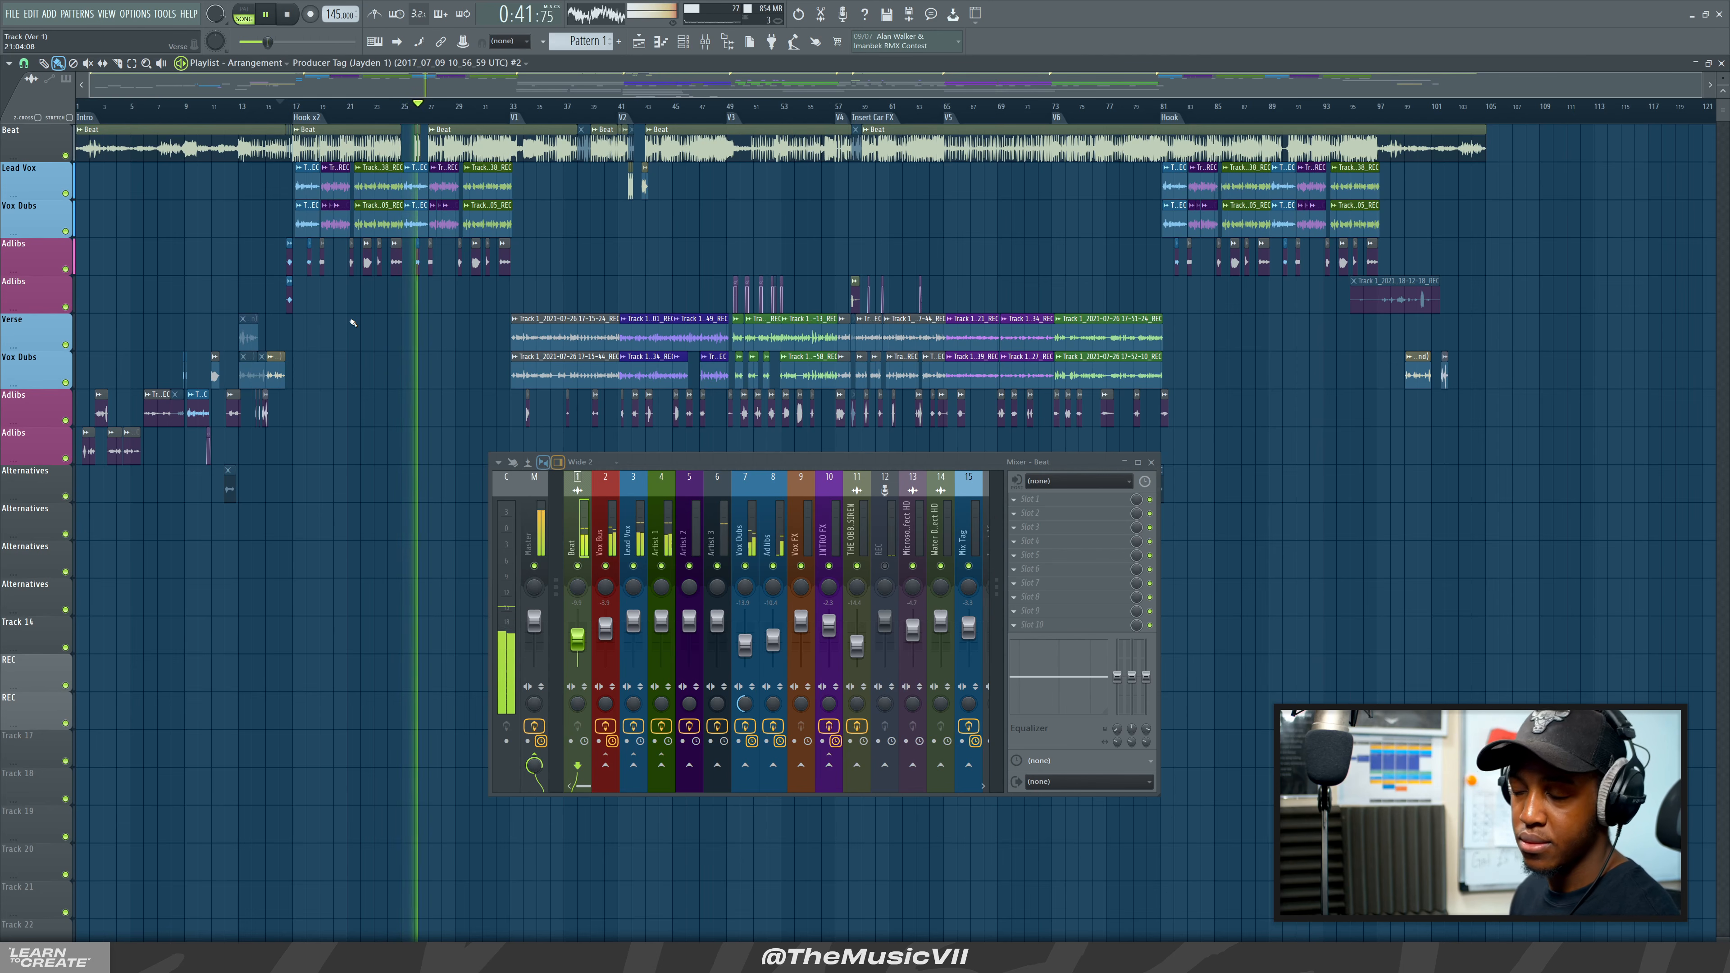
key(space)
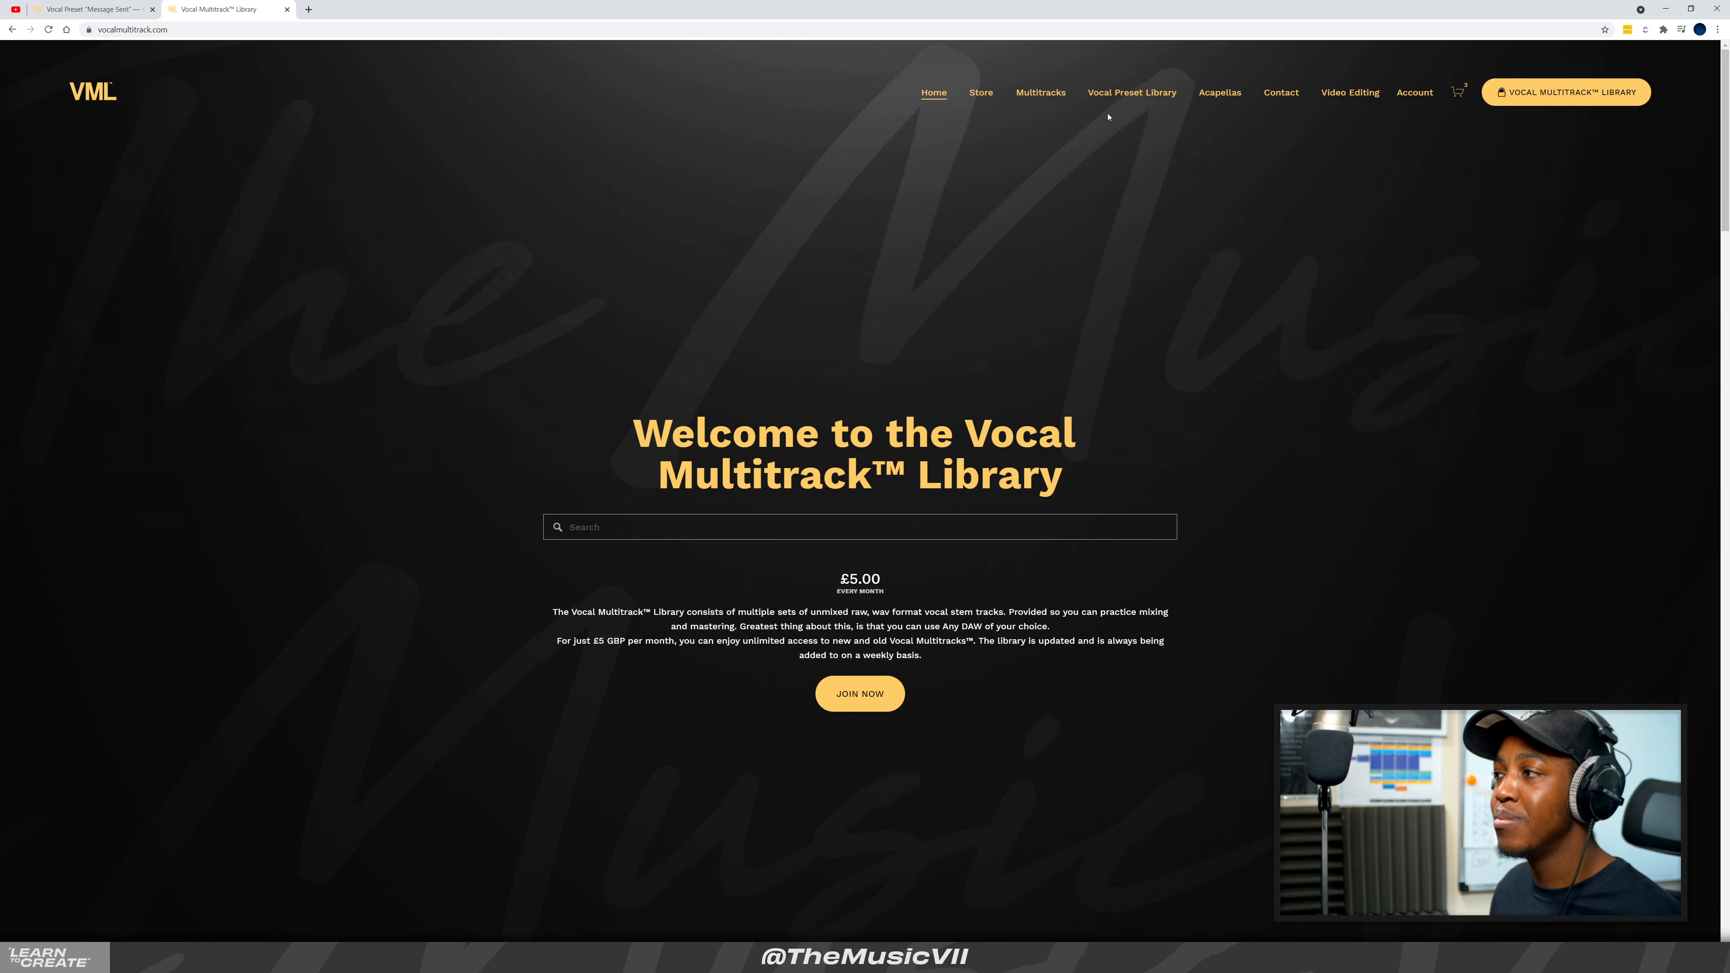
Review the plugins used in the "Message Sent" preset in the Vocal Preset Library and return to FL Studio.
click(1131, 93)
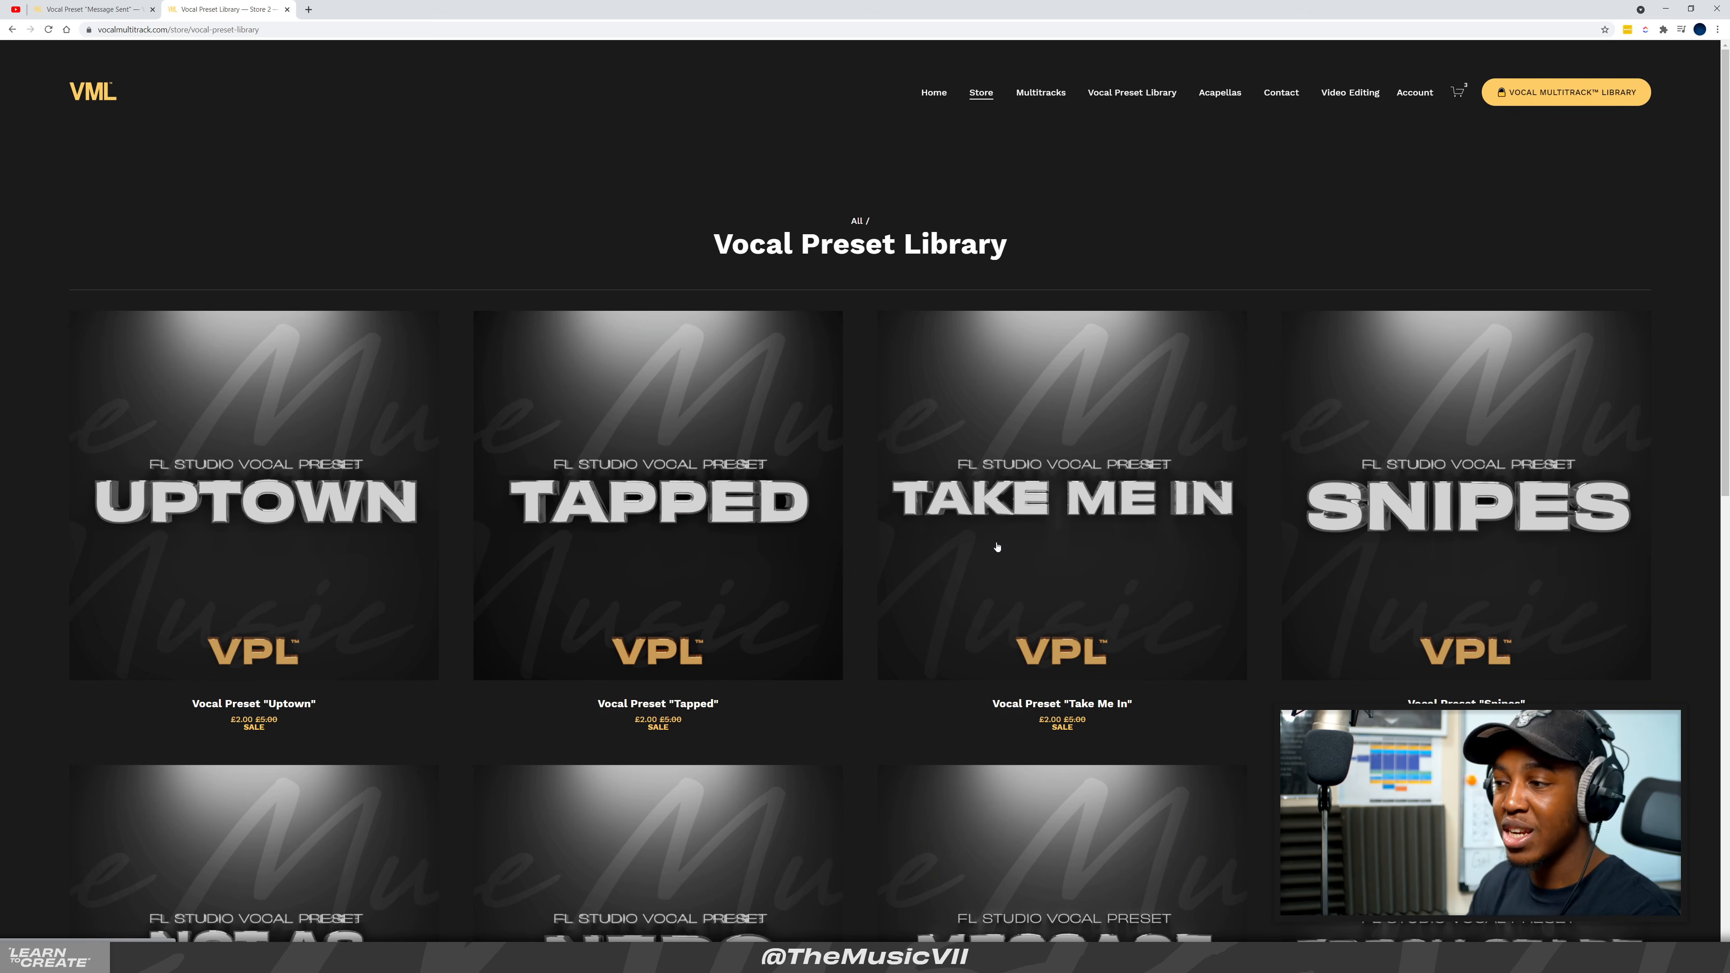
scroll(991, 540, down, 3)
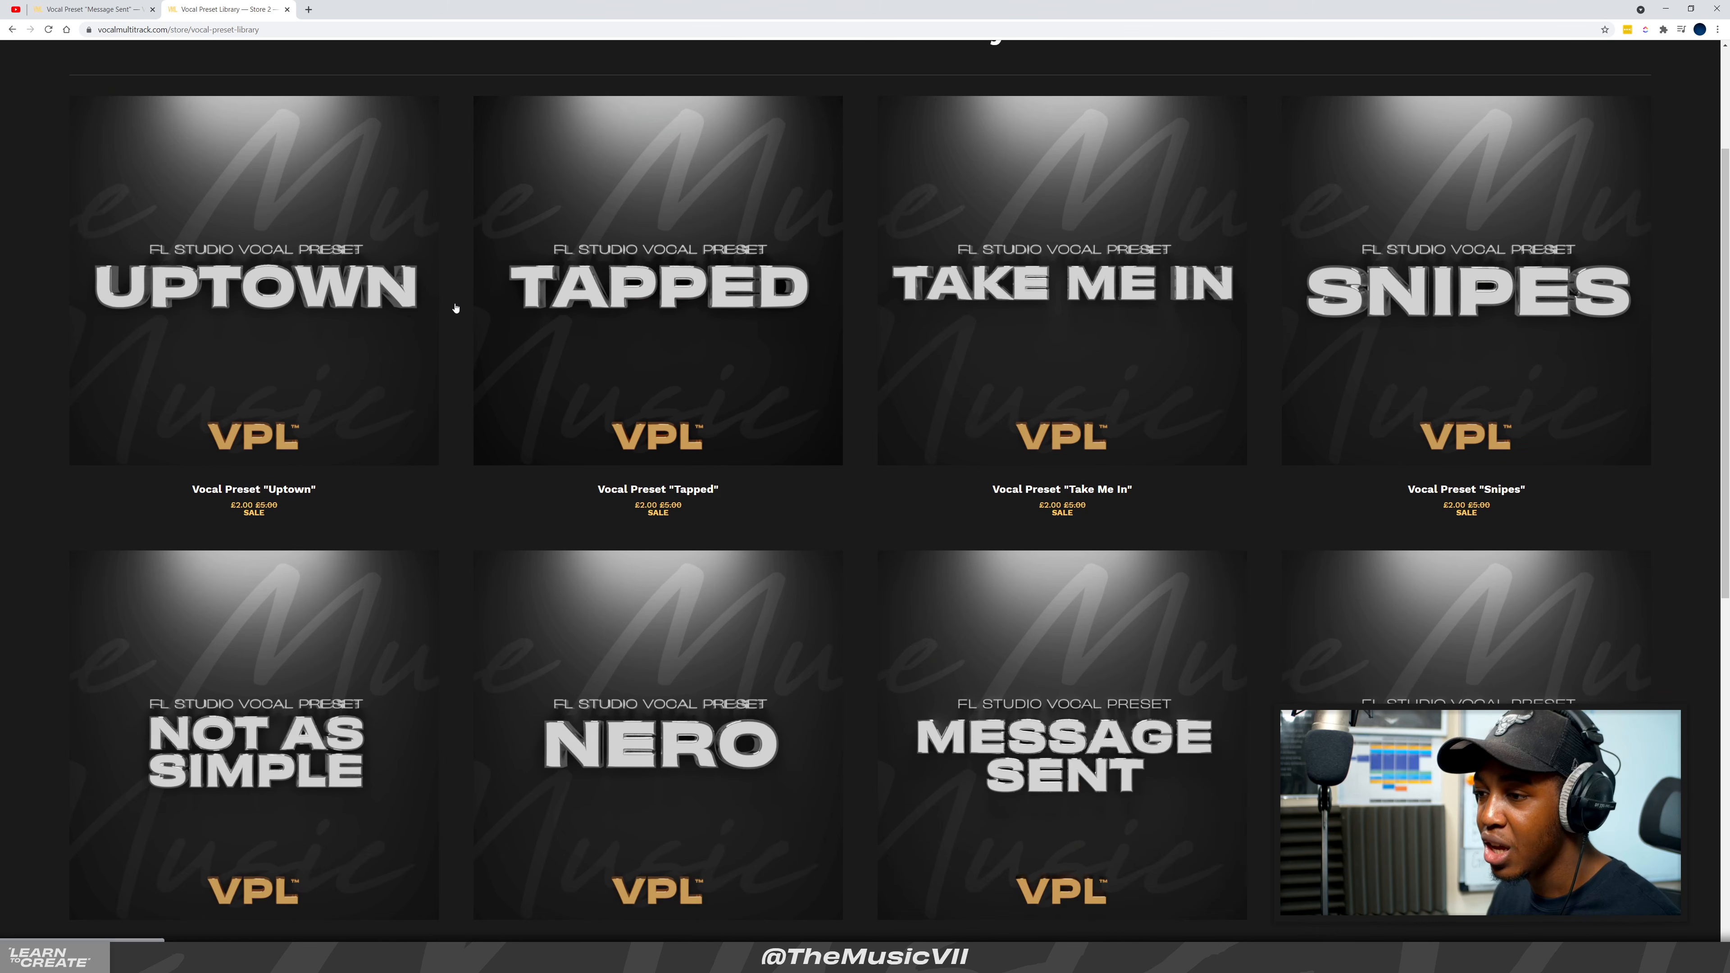
scroll(934, 558, down, 2)
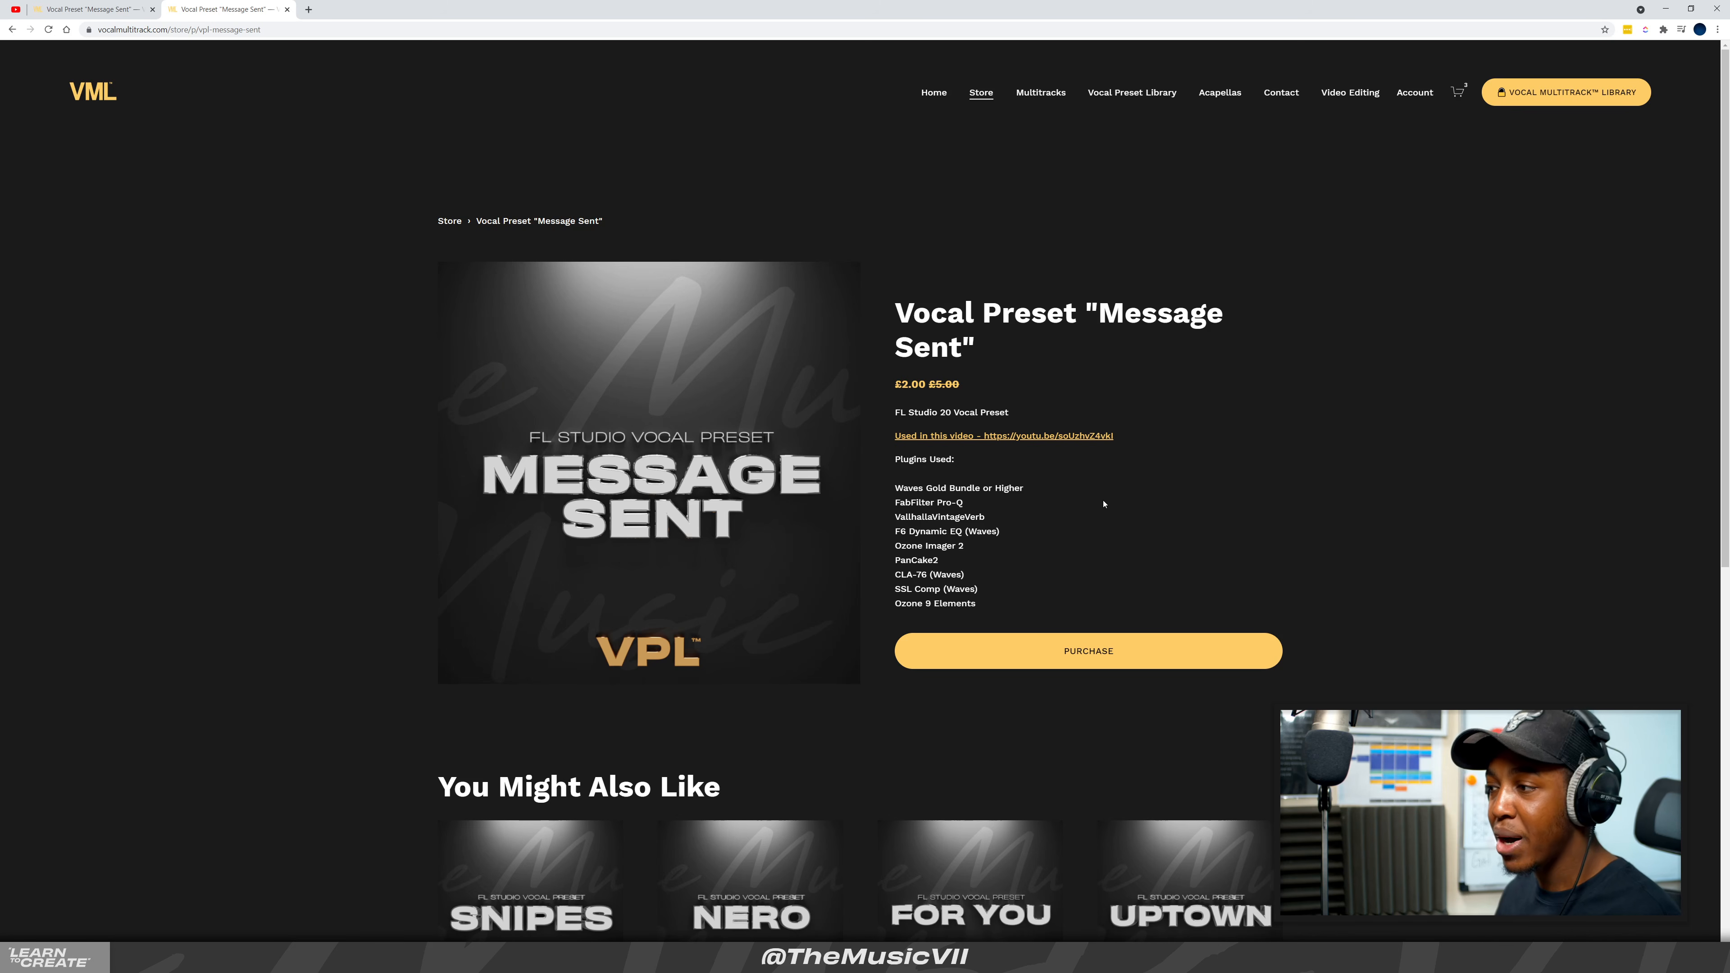
drag(993, 608, 1007, 557)
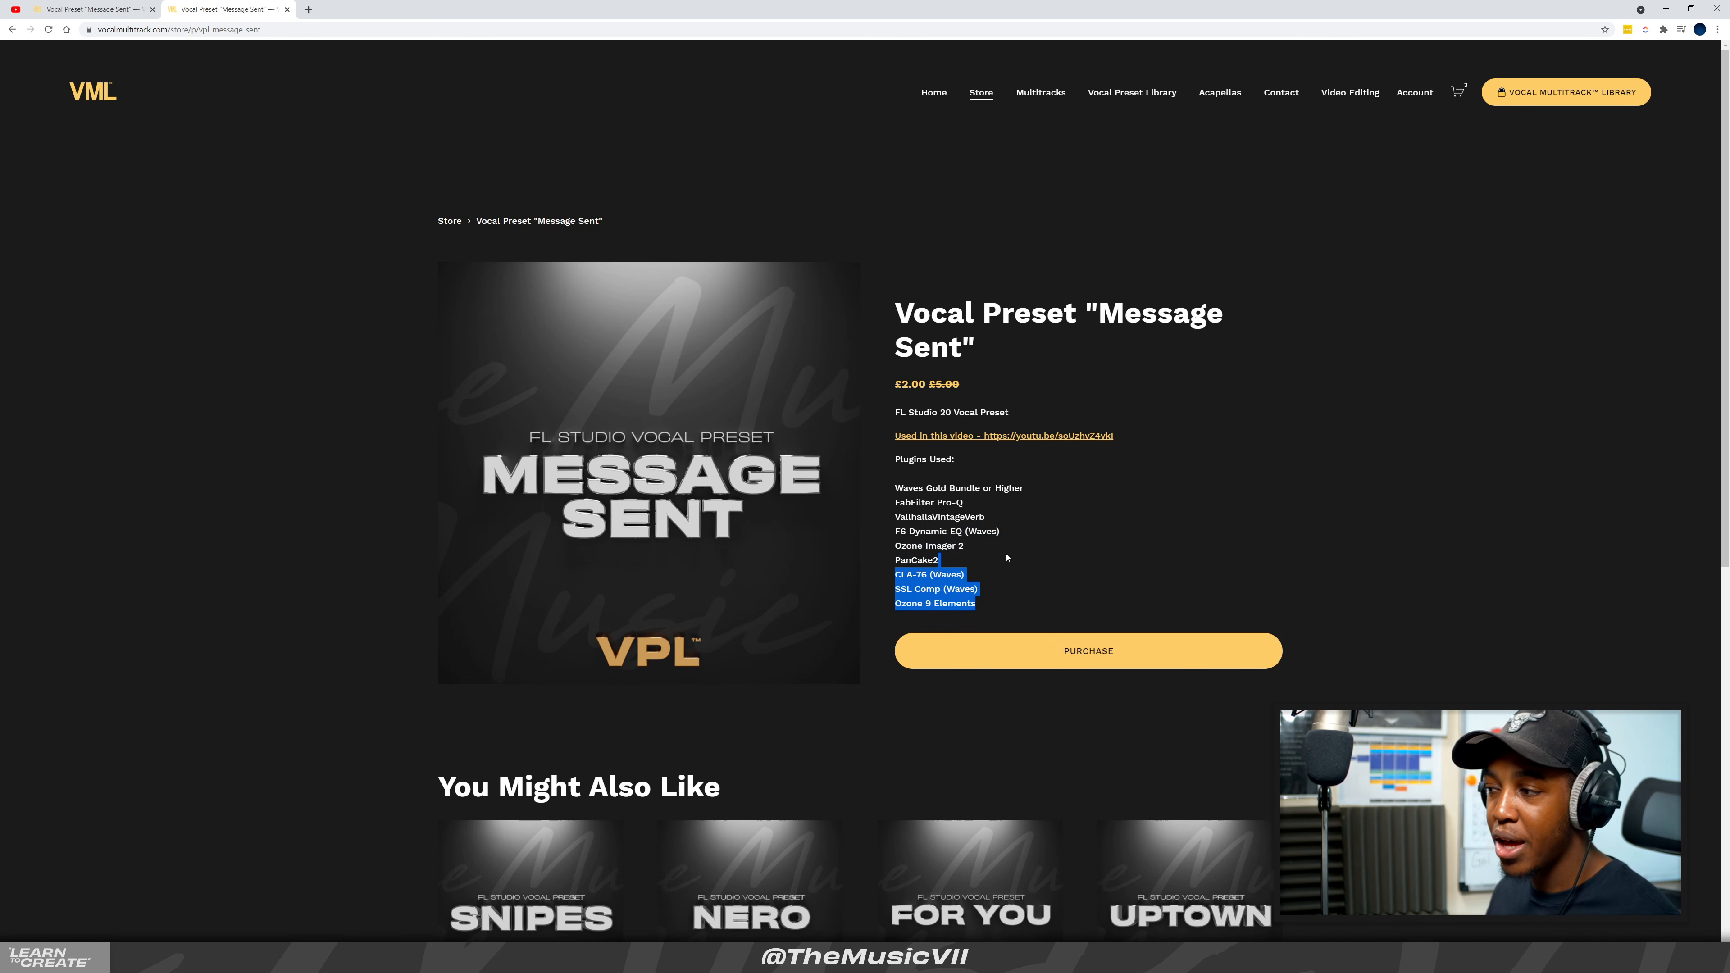
click(1006, 555)
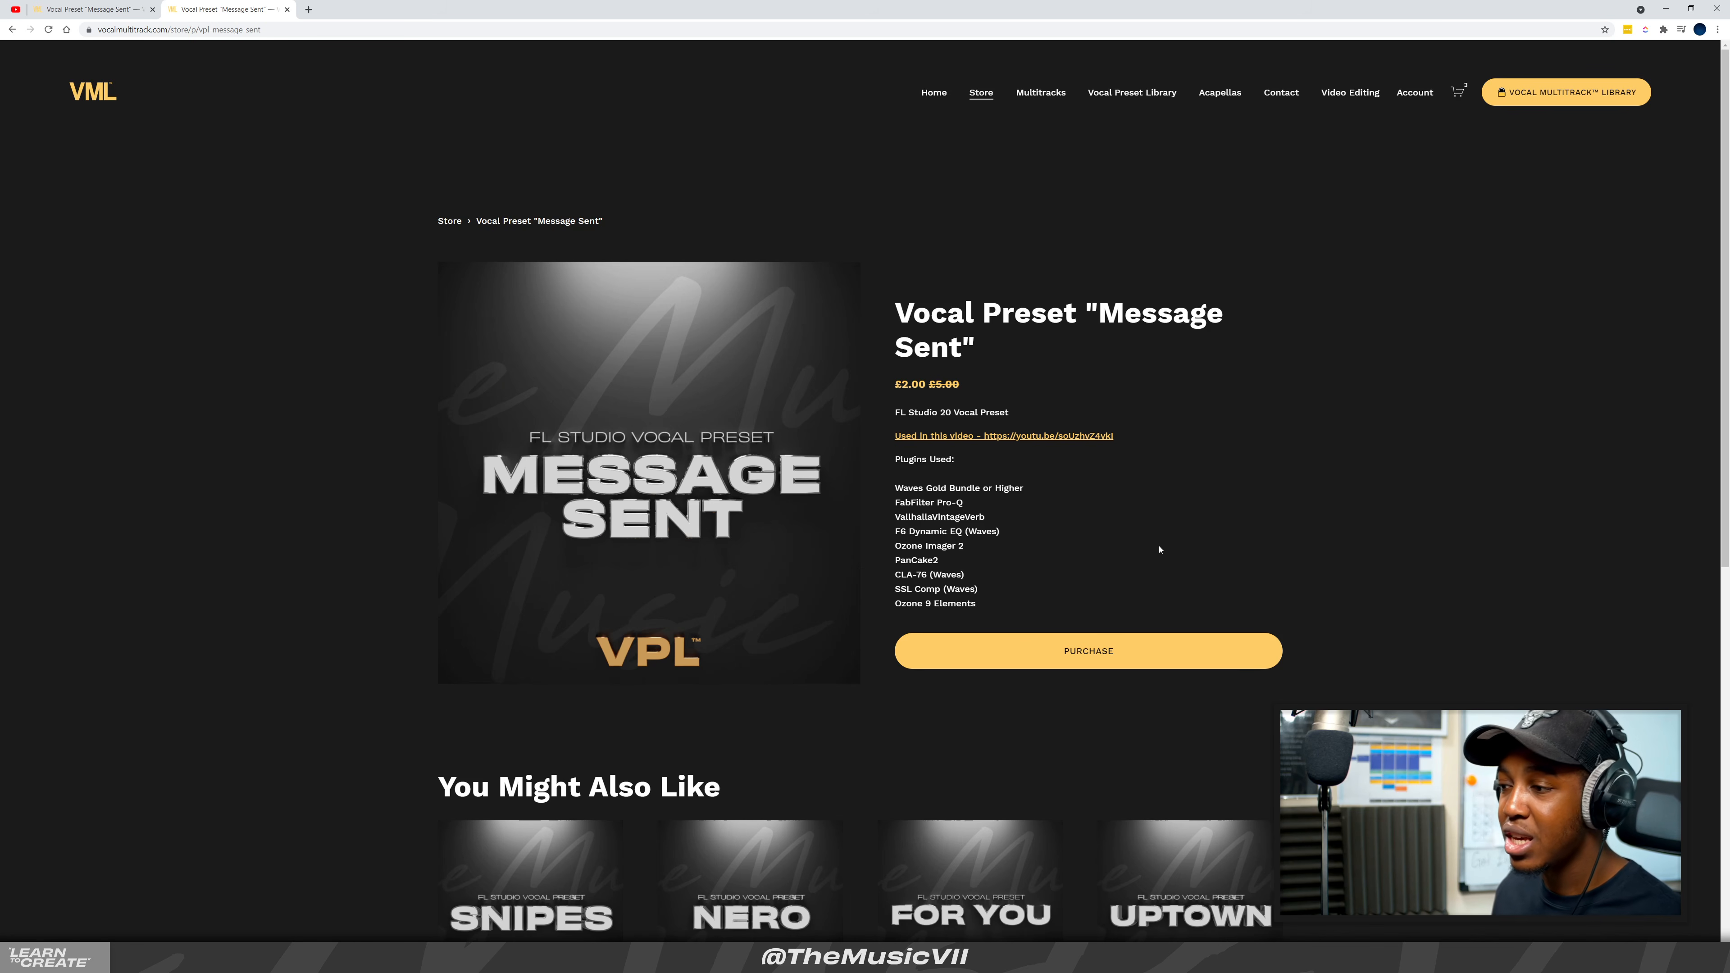
click(1665, 9)
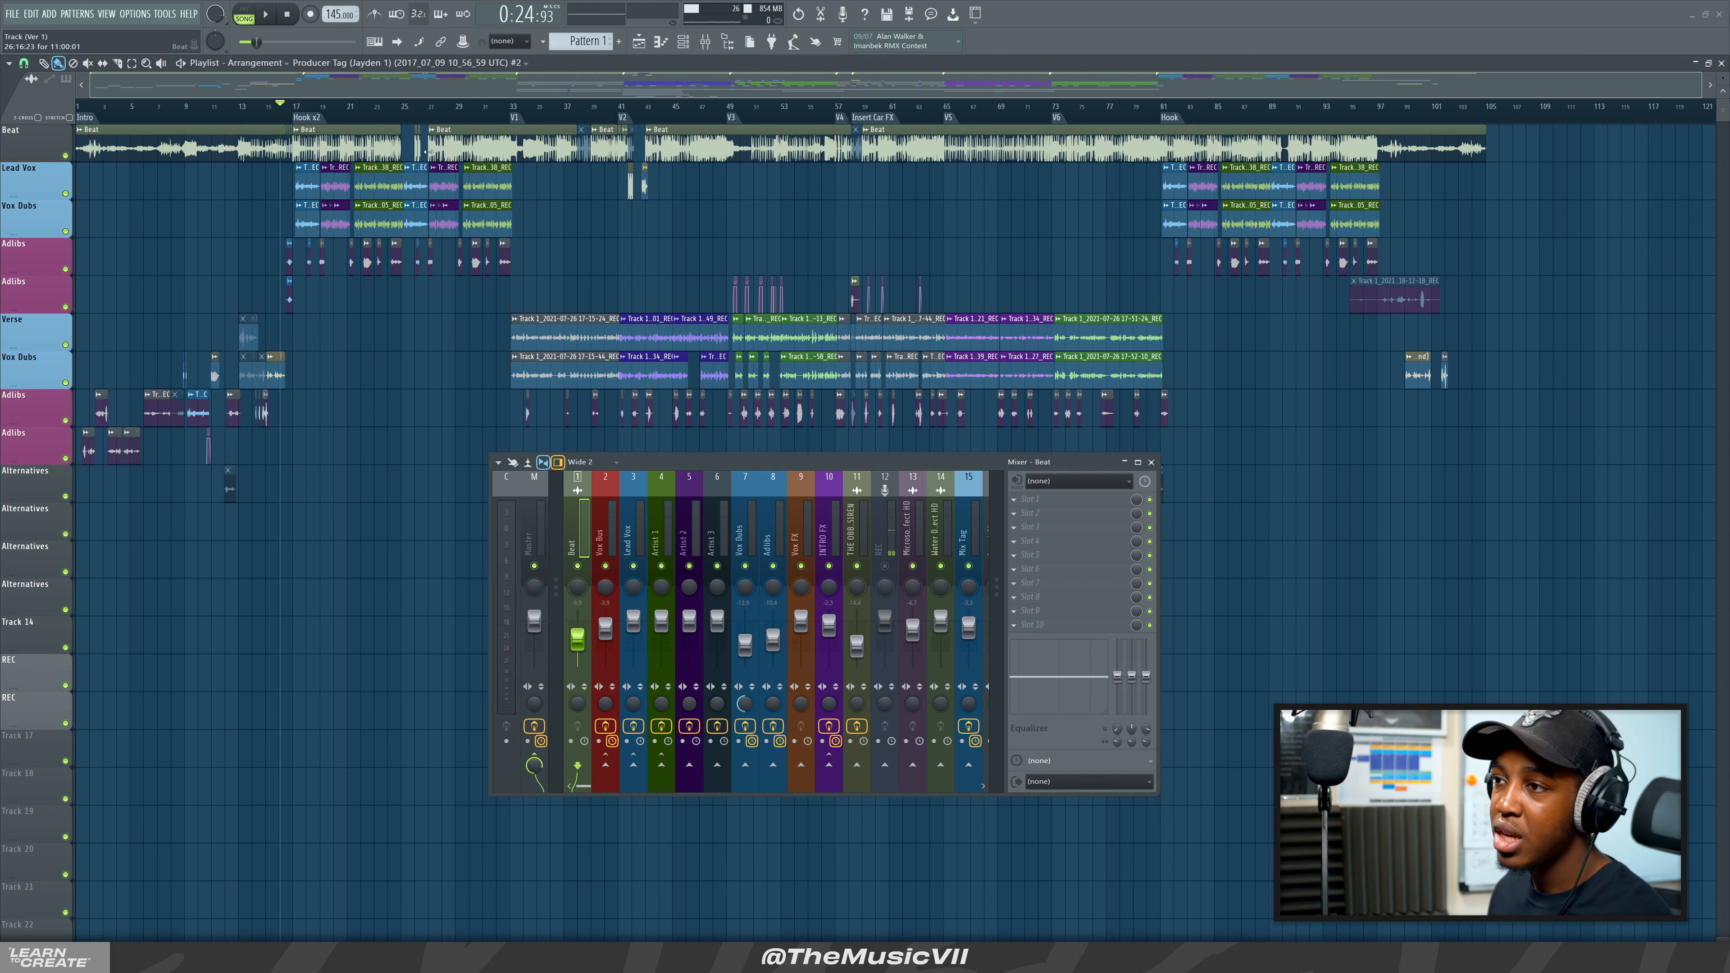
Solo the Beat track and play it from just before the Hook x2 section.
click(274, 106)
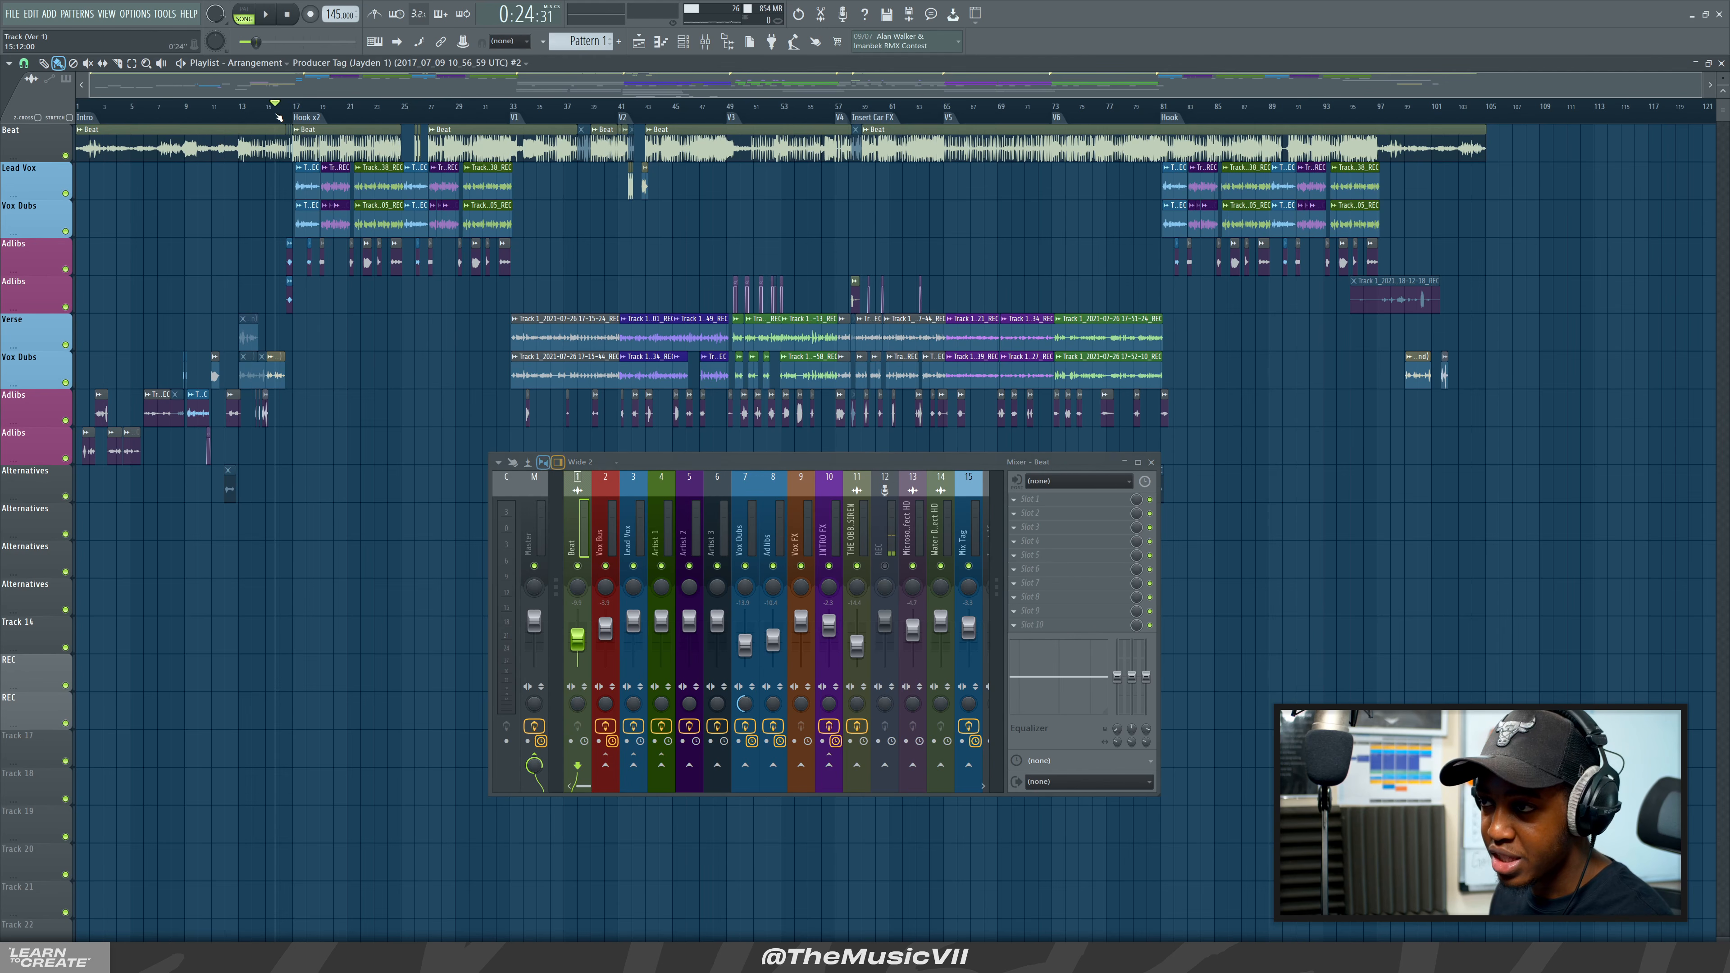
ctrl+click(65, 155)
key(space)
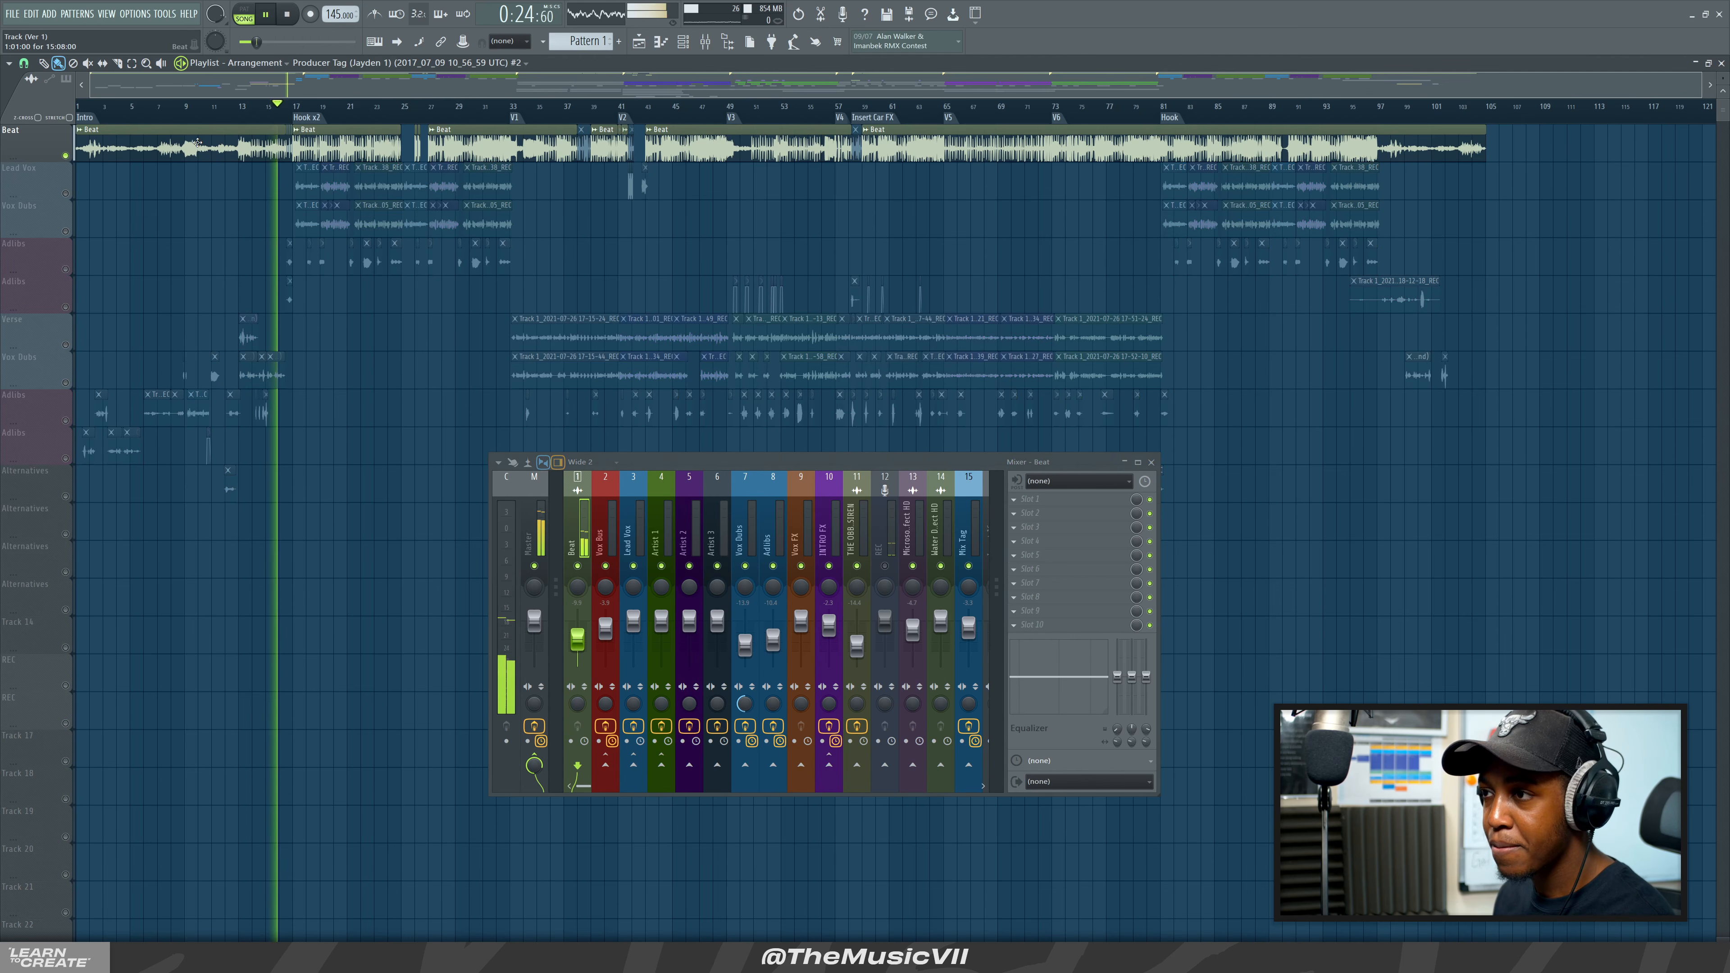
scroll(420, 104, up, 4)
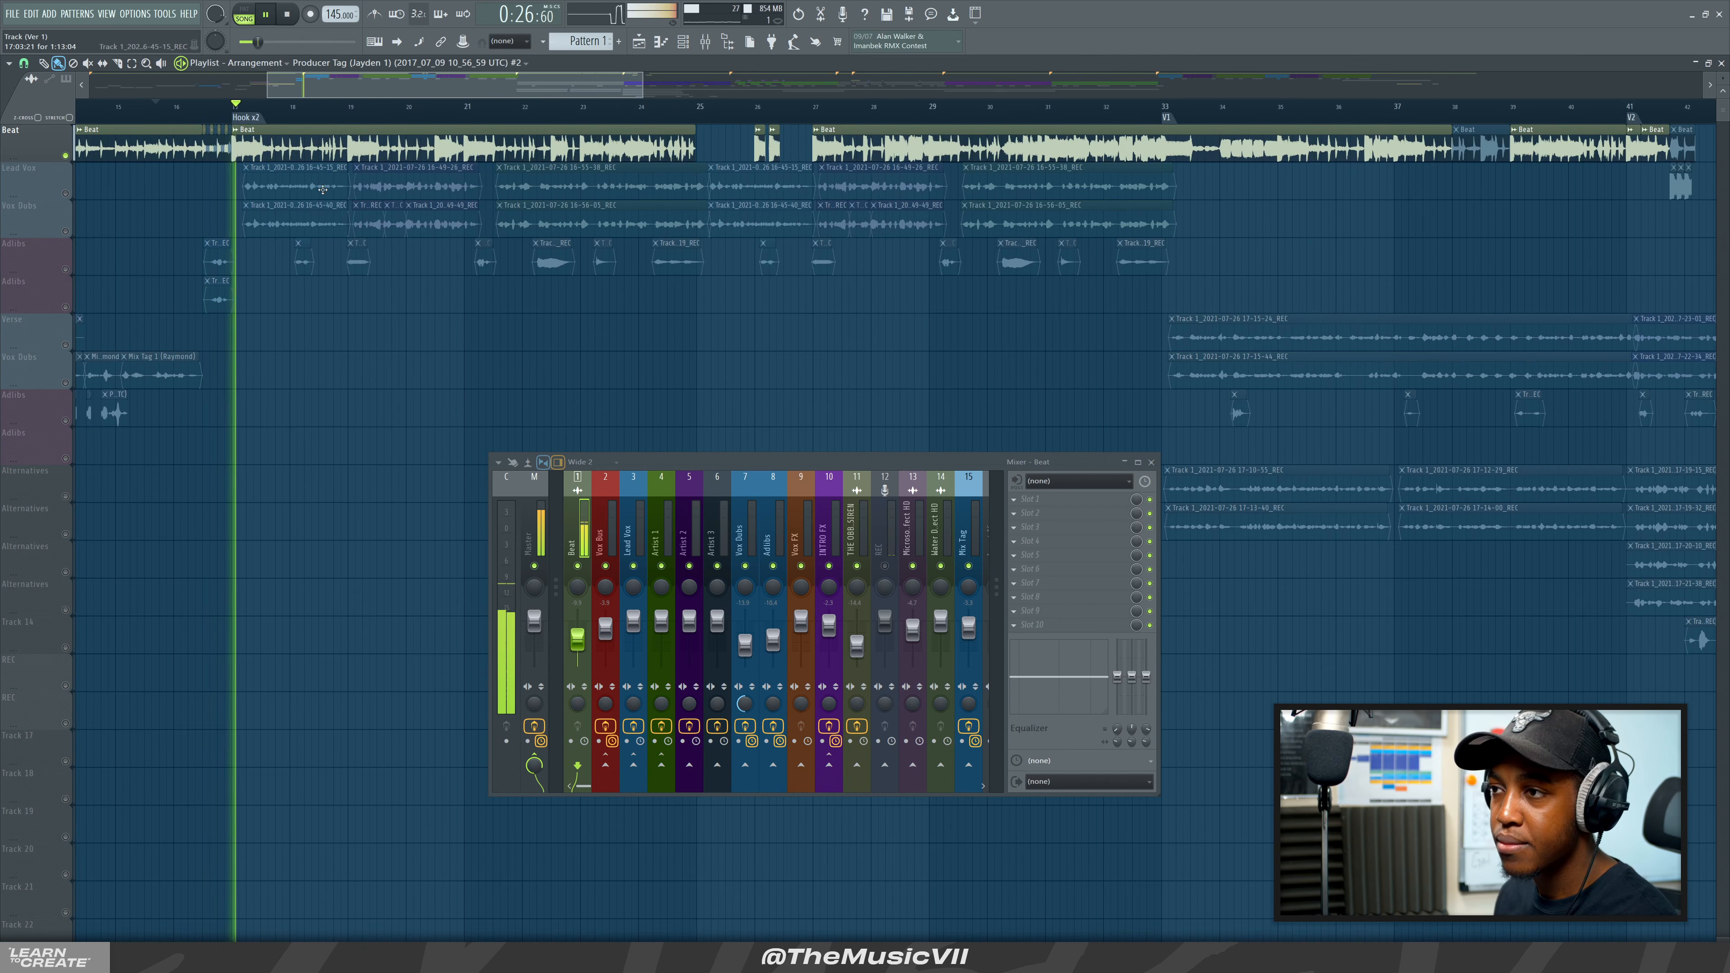
key(space)
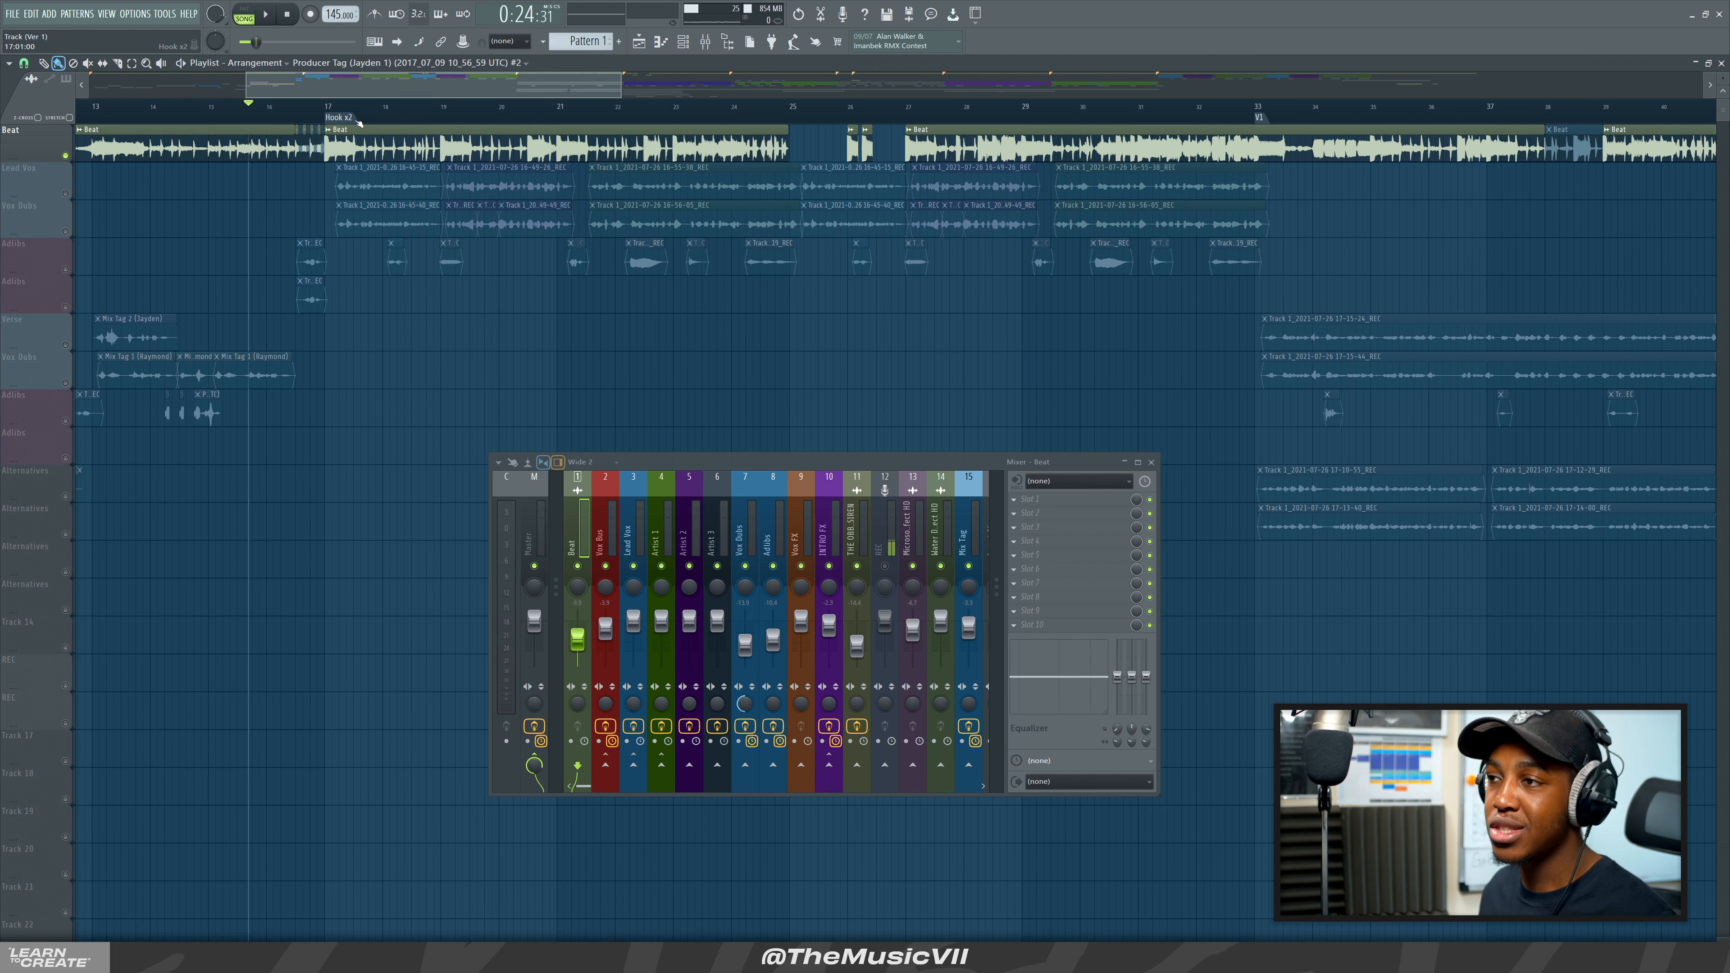
Play the chopped part of the Beat track leading into Hook x2.
click(260, 109)
mouse_move(332, 91)
mouse_down()
mouse_move(176, 89)
mouse_move(317, 90)
mouse_up()
scroll(362, 209, up, 6)
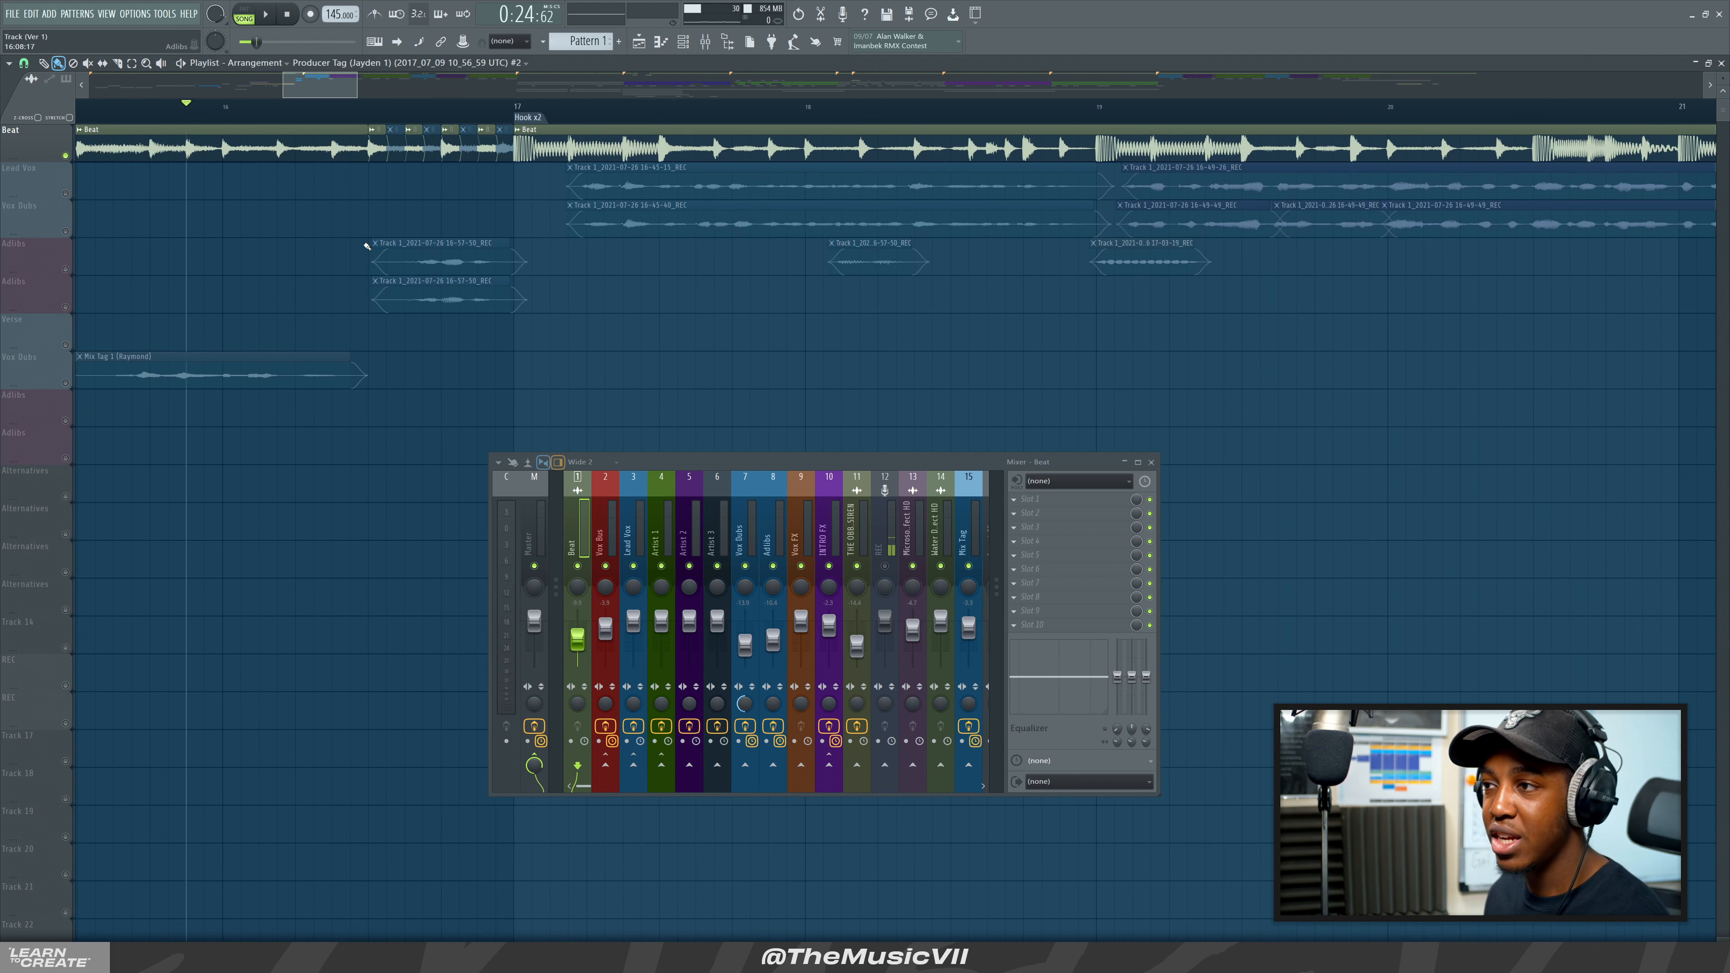
key(space)
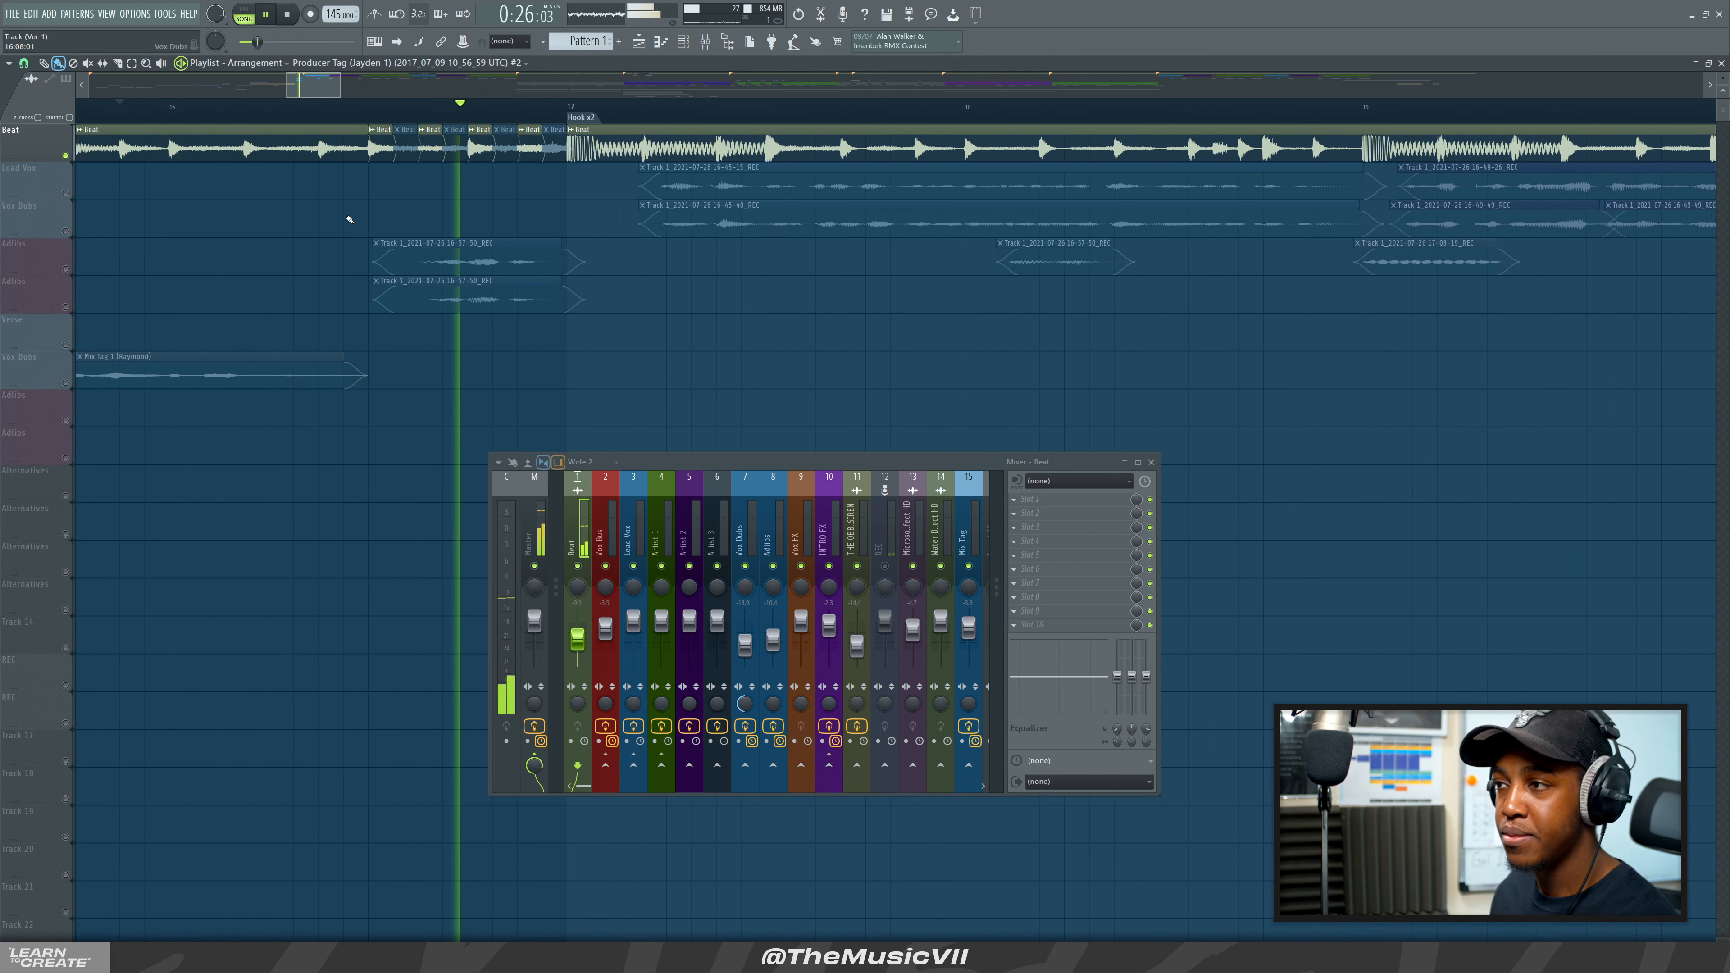
key(space)
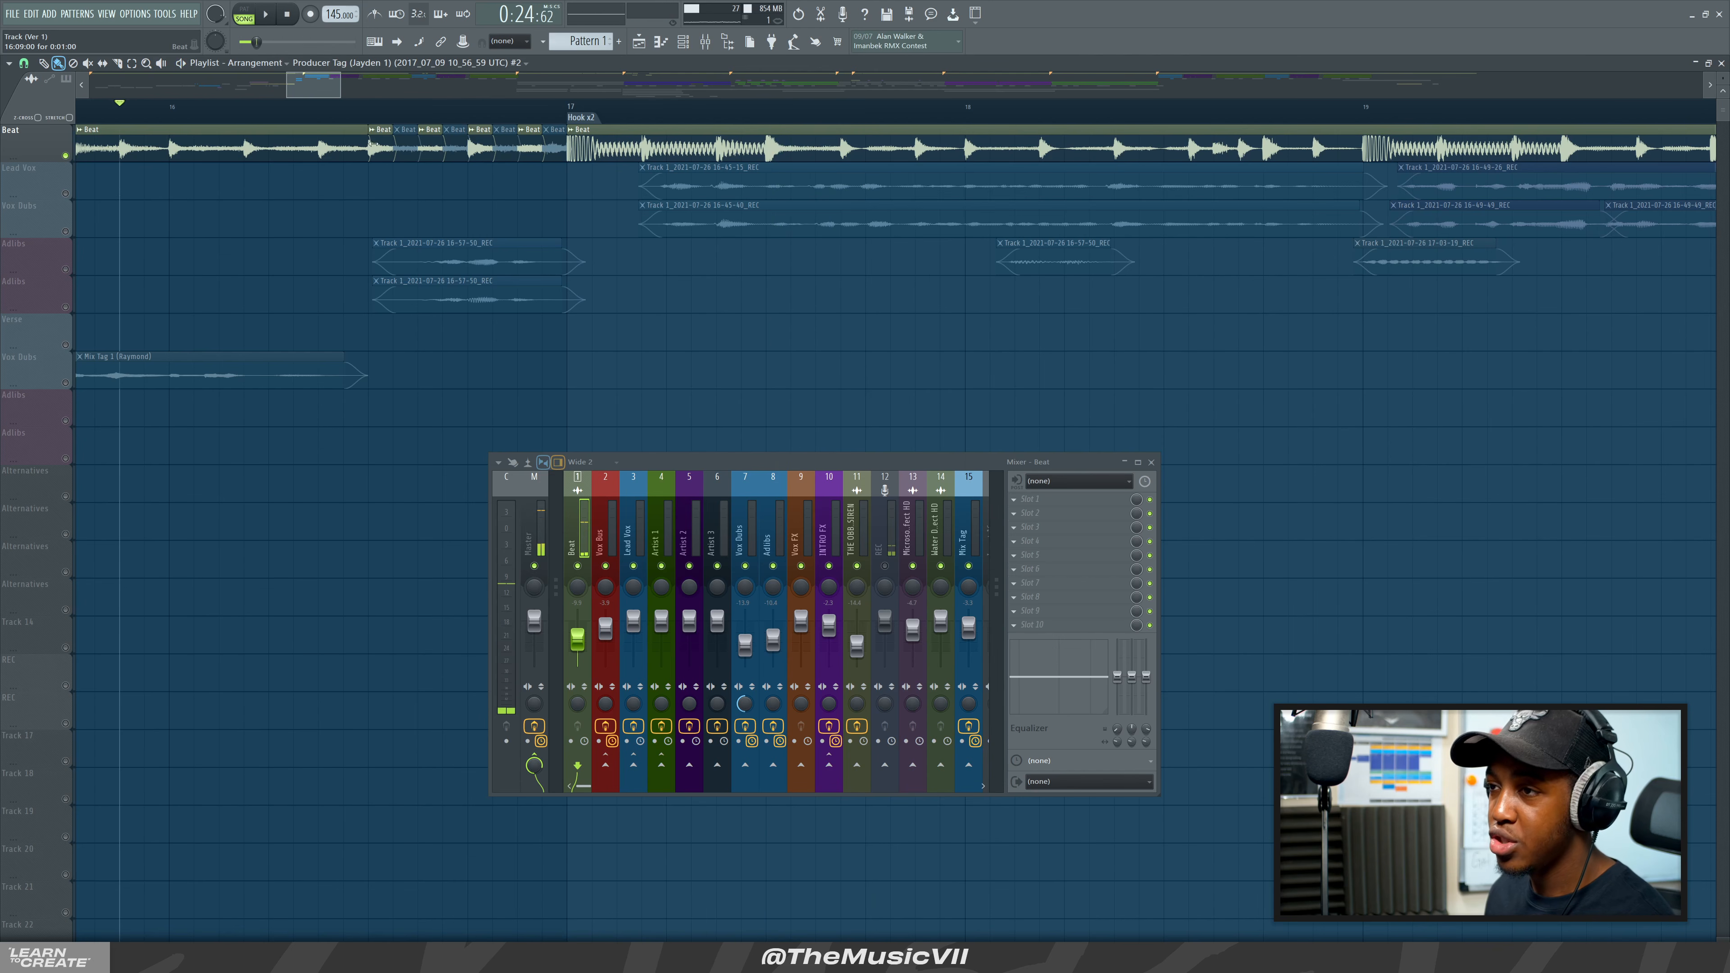
Replace the chopped Beat slices just before Hook x2 with a continuous stretch of the beat.
scroll(231, 160, down, 6)
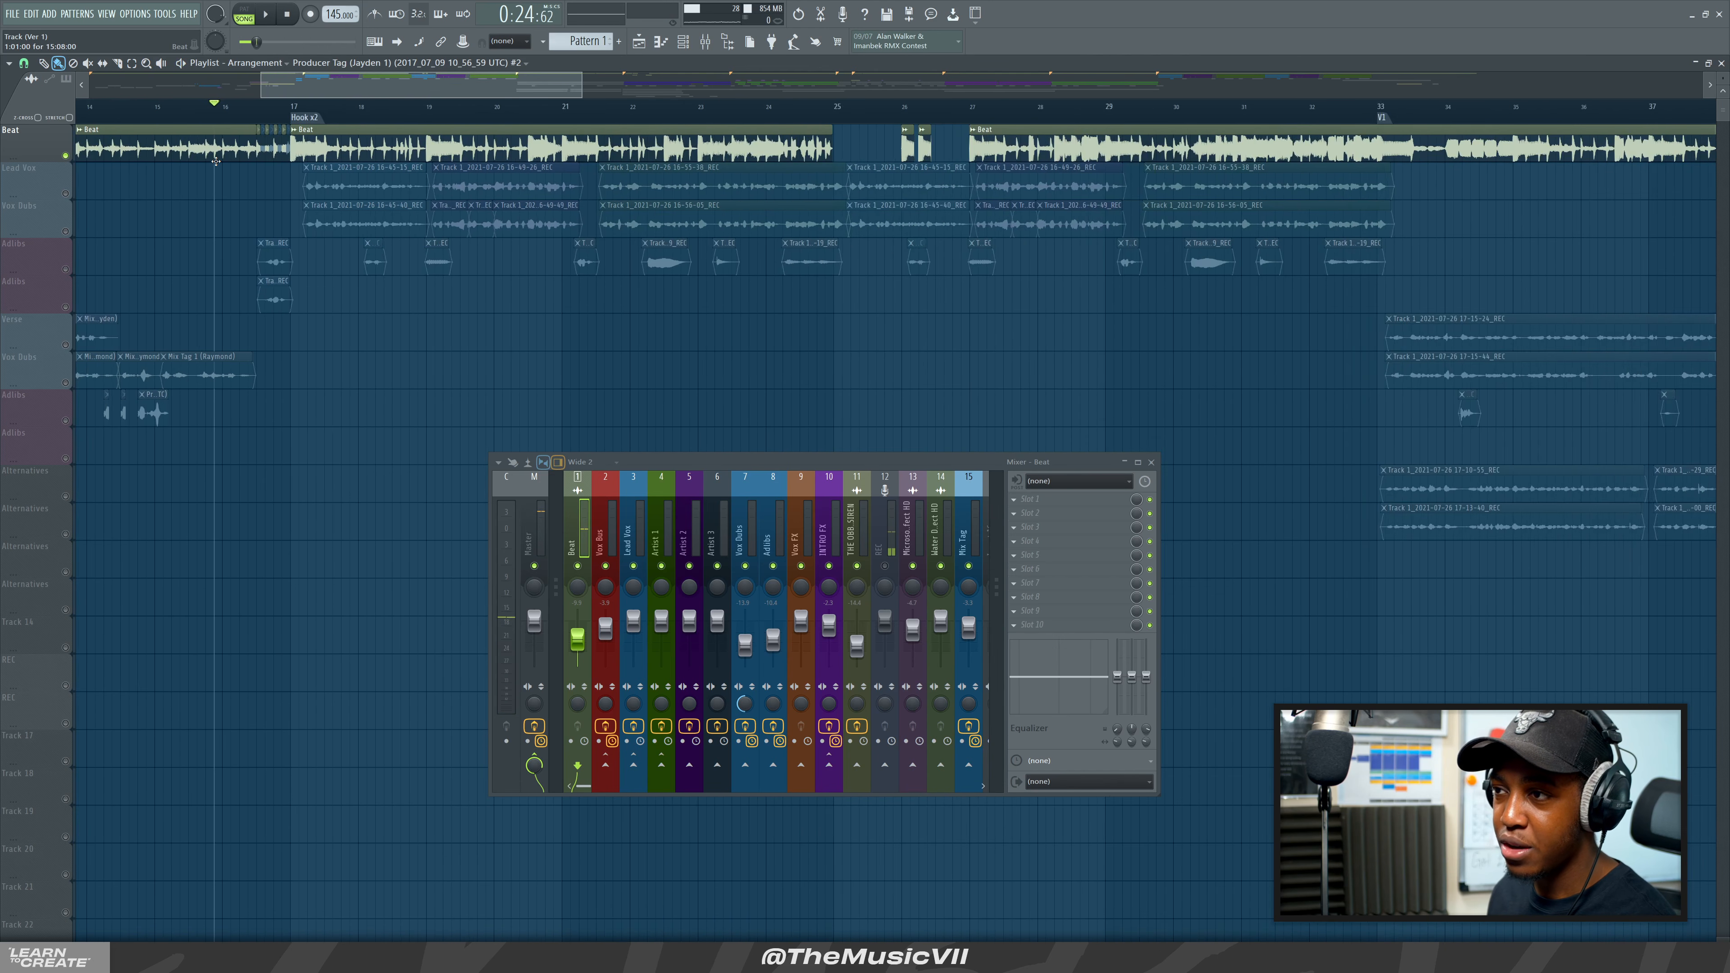
scroll(220, 161, up, 6)
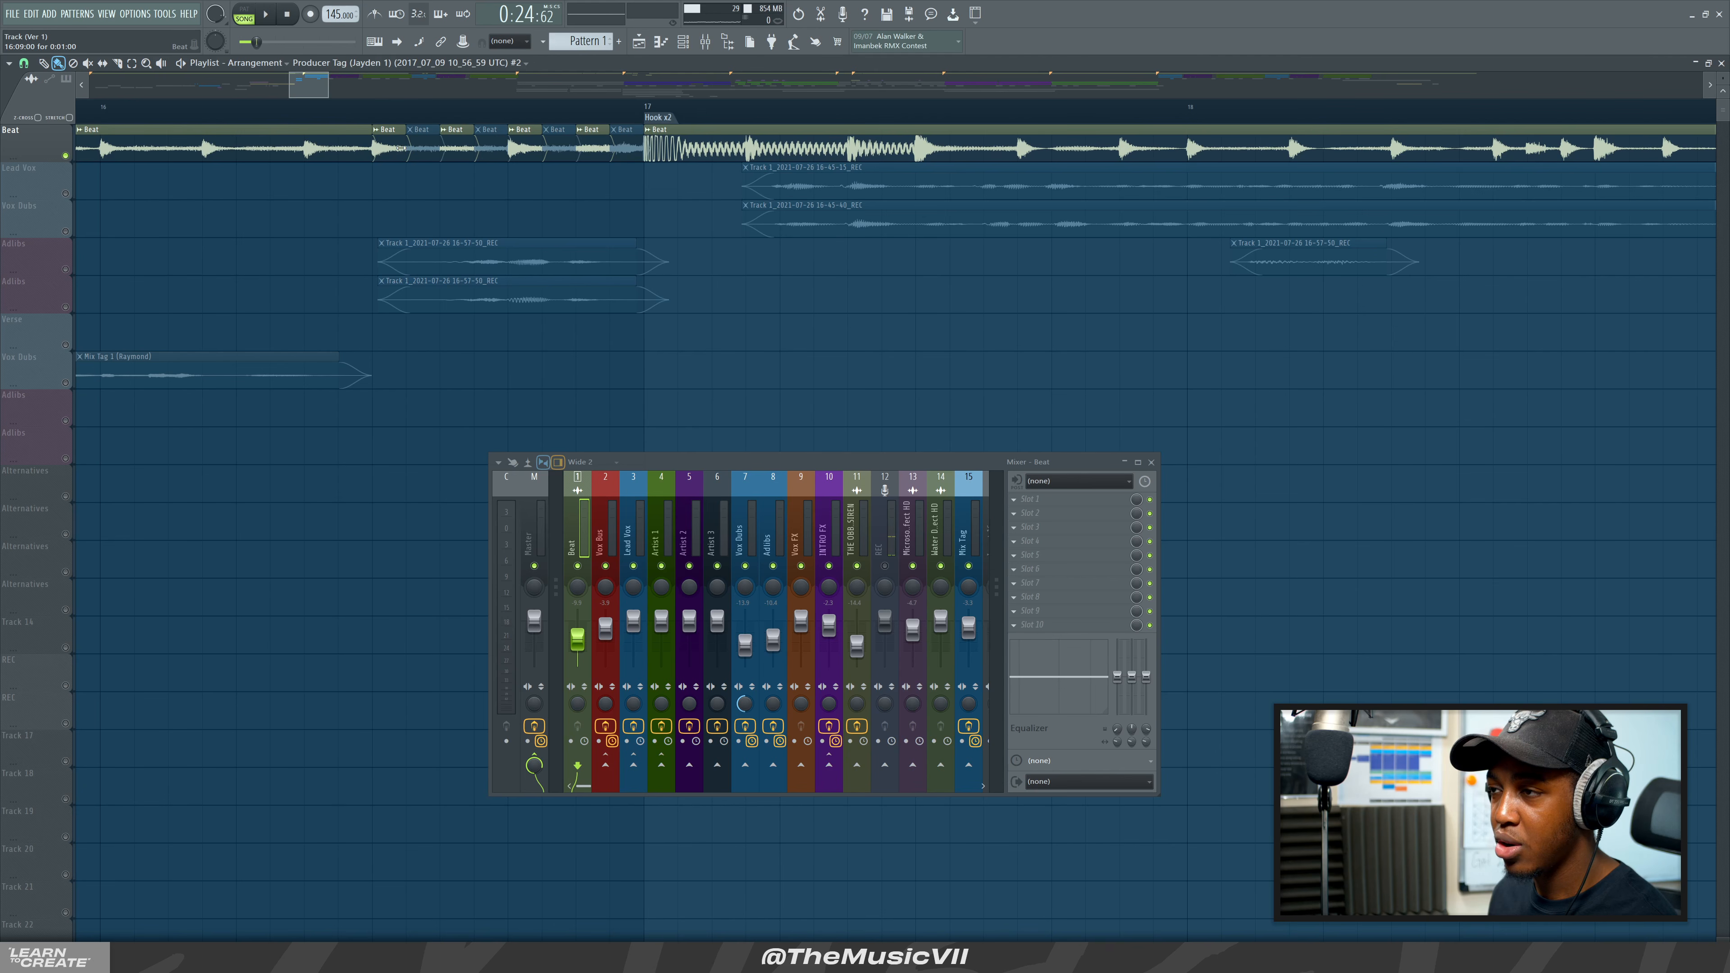
mouse_move(391, 145)
mouse_down()
mouse_move(622, 157)
mouse_move(371, 145)
mouse_up()
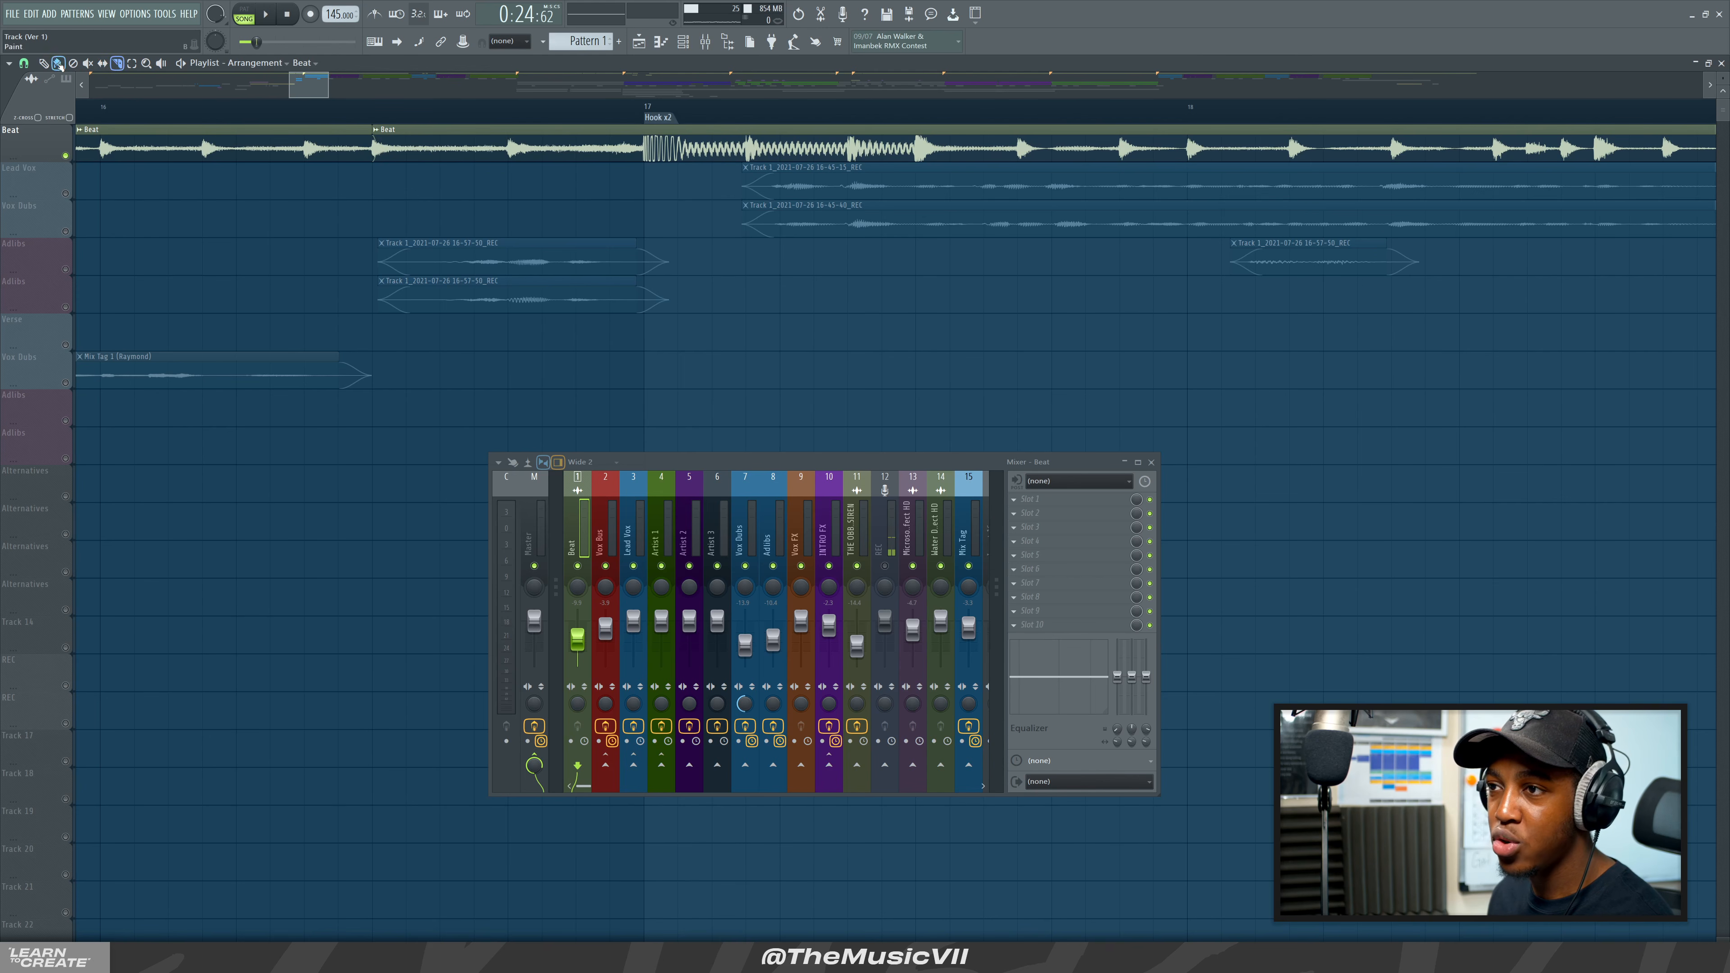
Slice the last half bar of the Beat before Hook x2 into eight equal pieces.
click(26, 67)
click(32, 177)
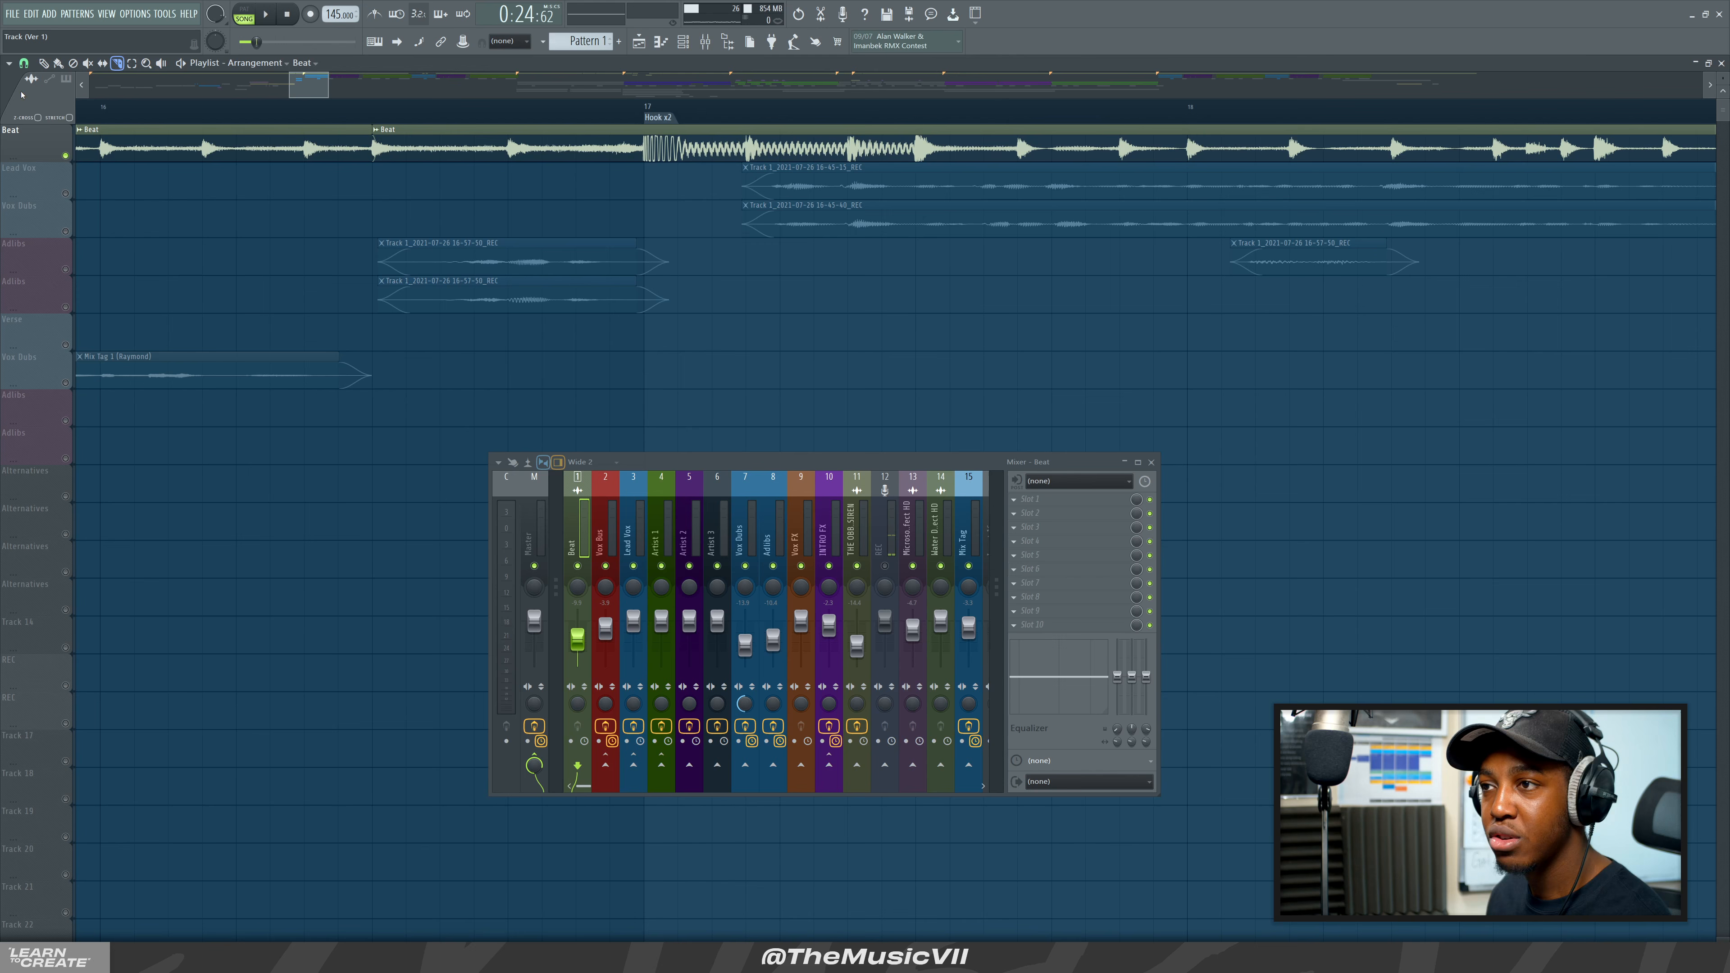
click(416, 151)
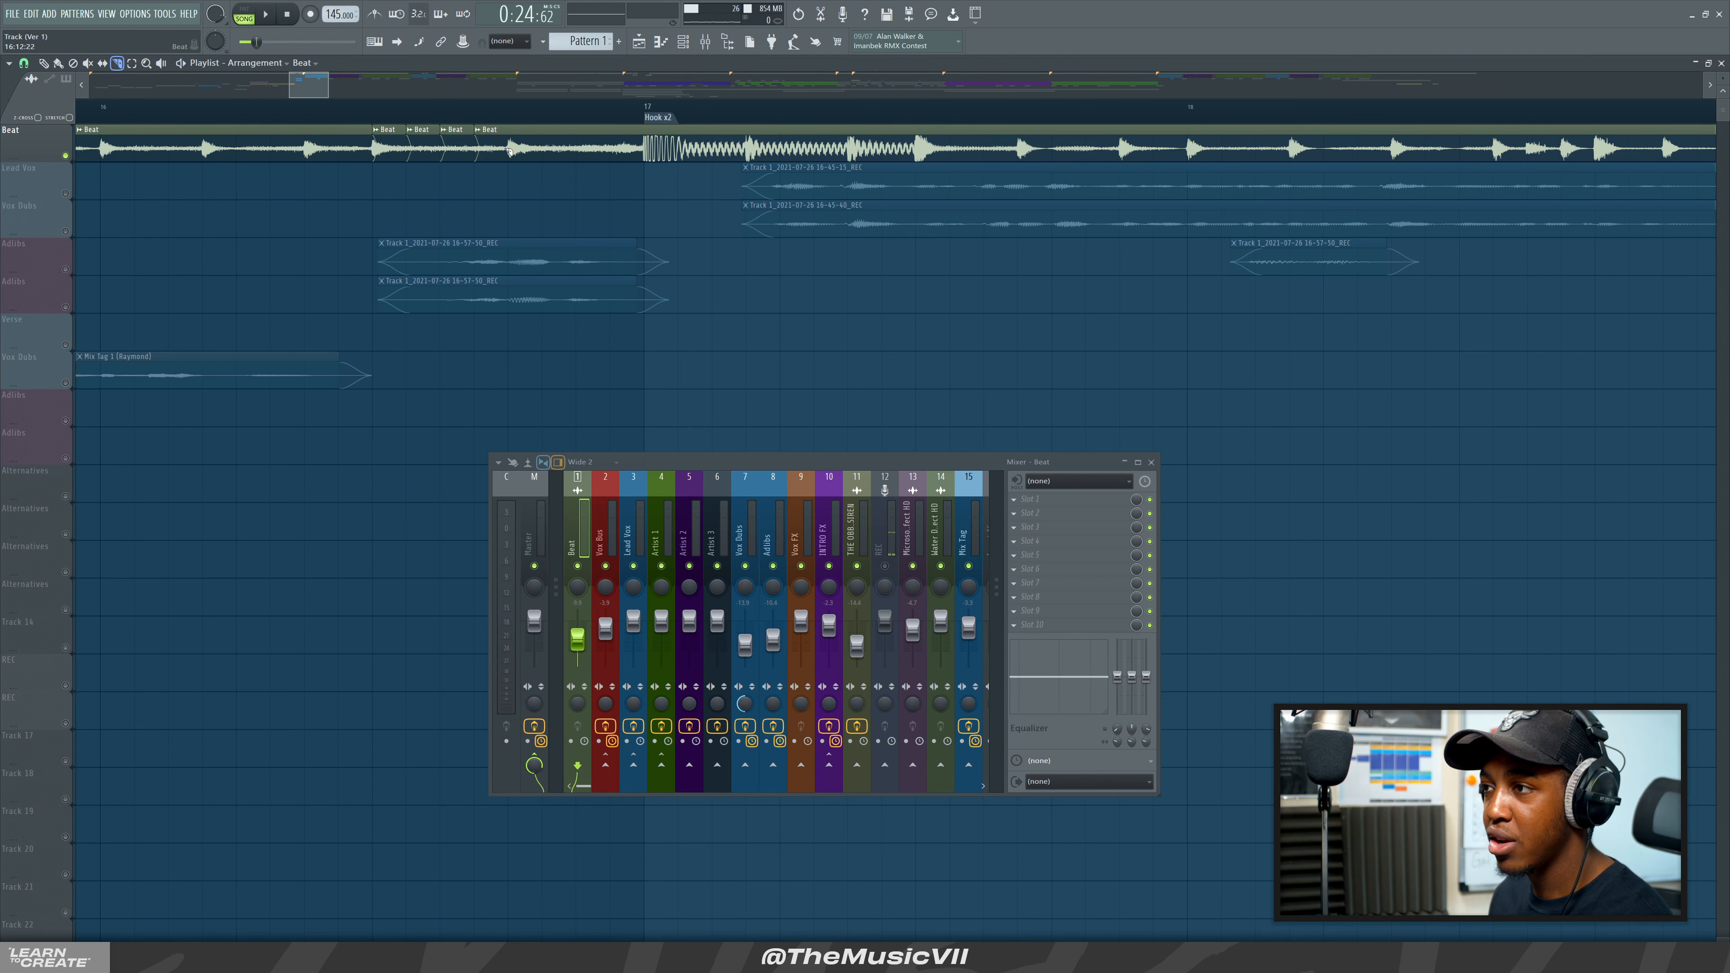
click(576, 145)
click(611, 145)
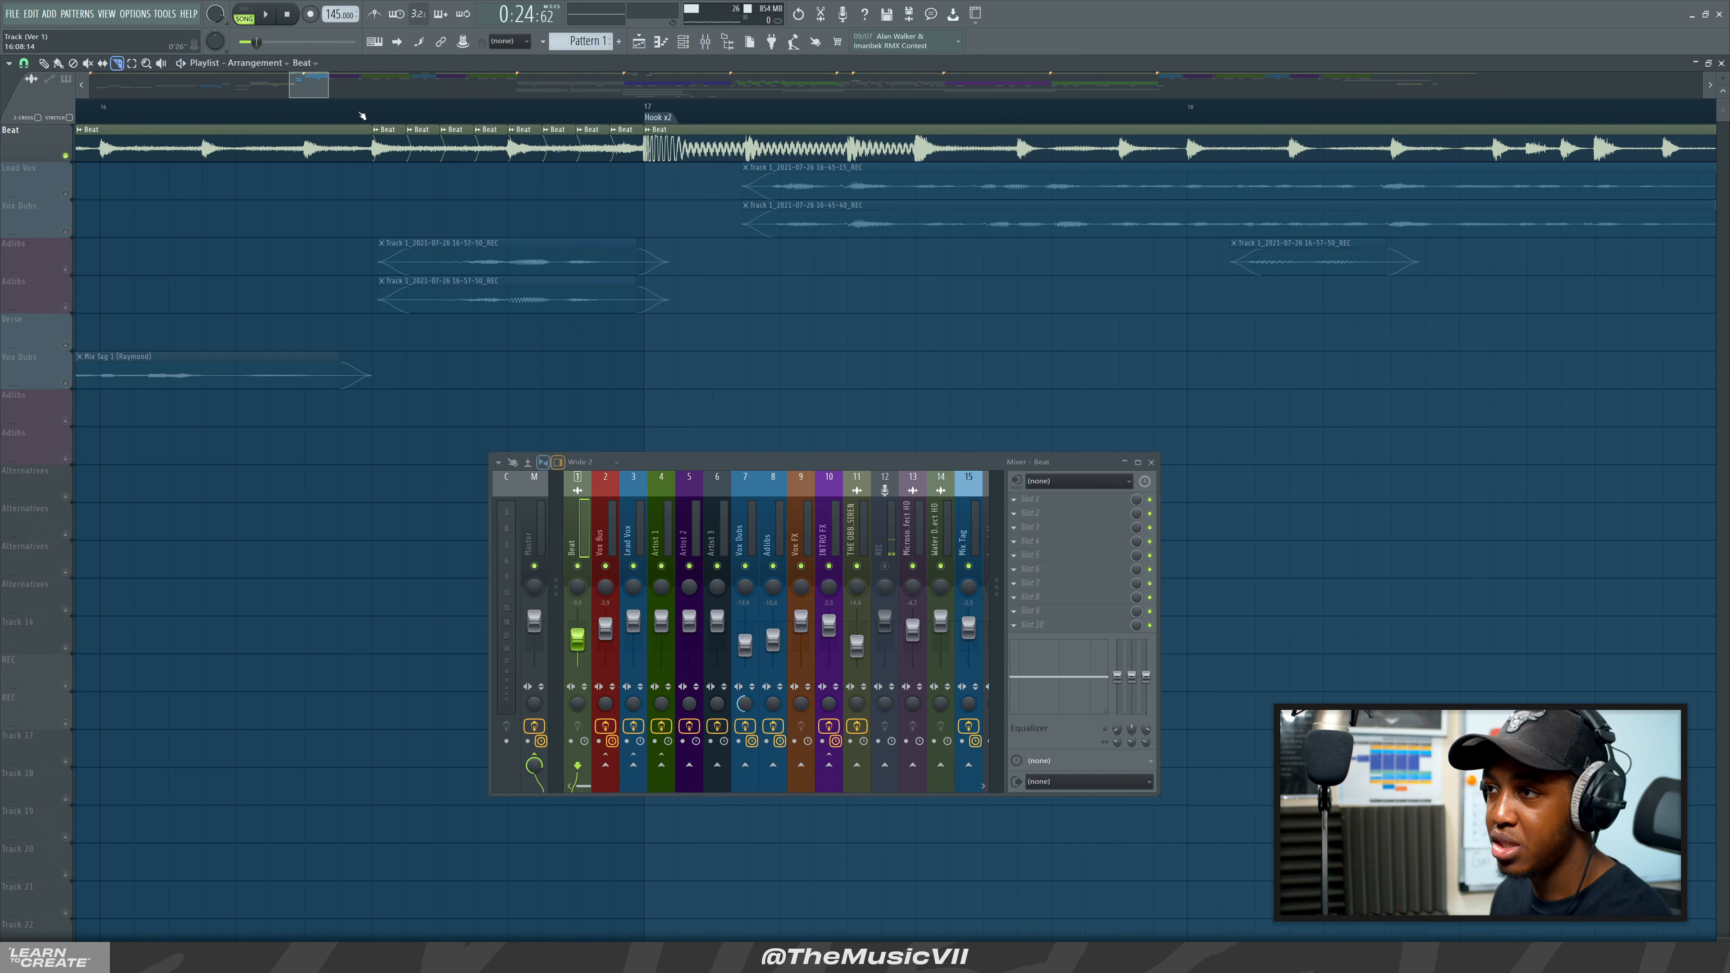
Delete every second Beat slice before Hook x2 and play the stuttered transition.
click(42, 63)
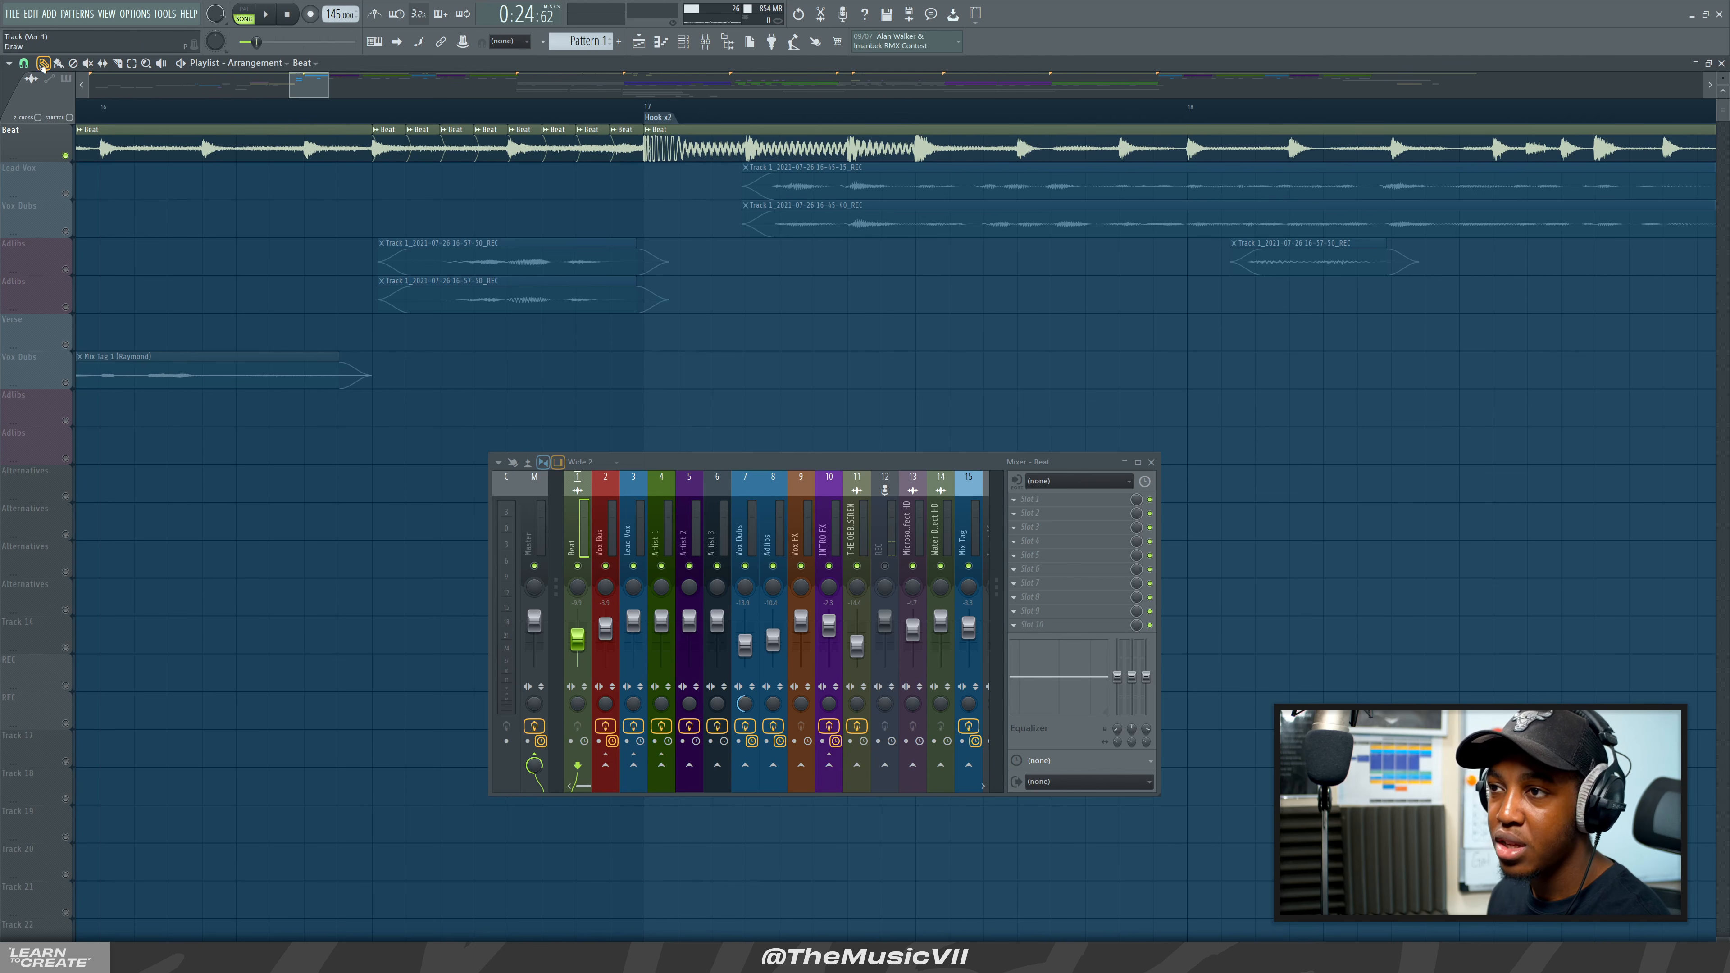
right_click(425, 147)
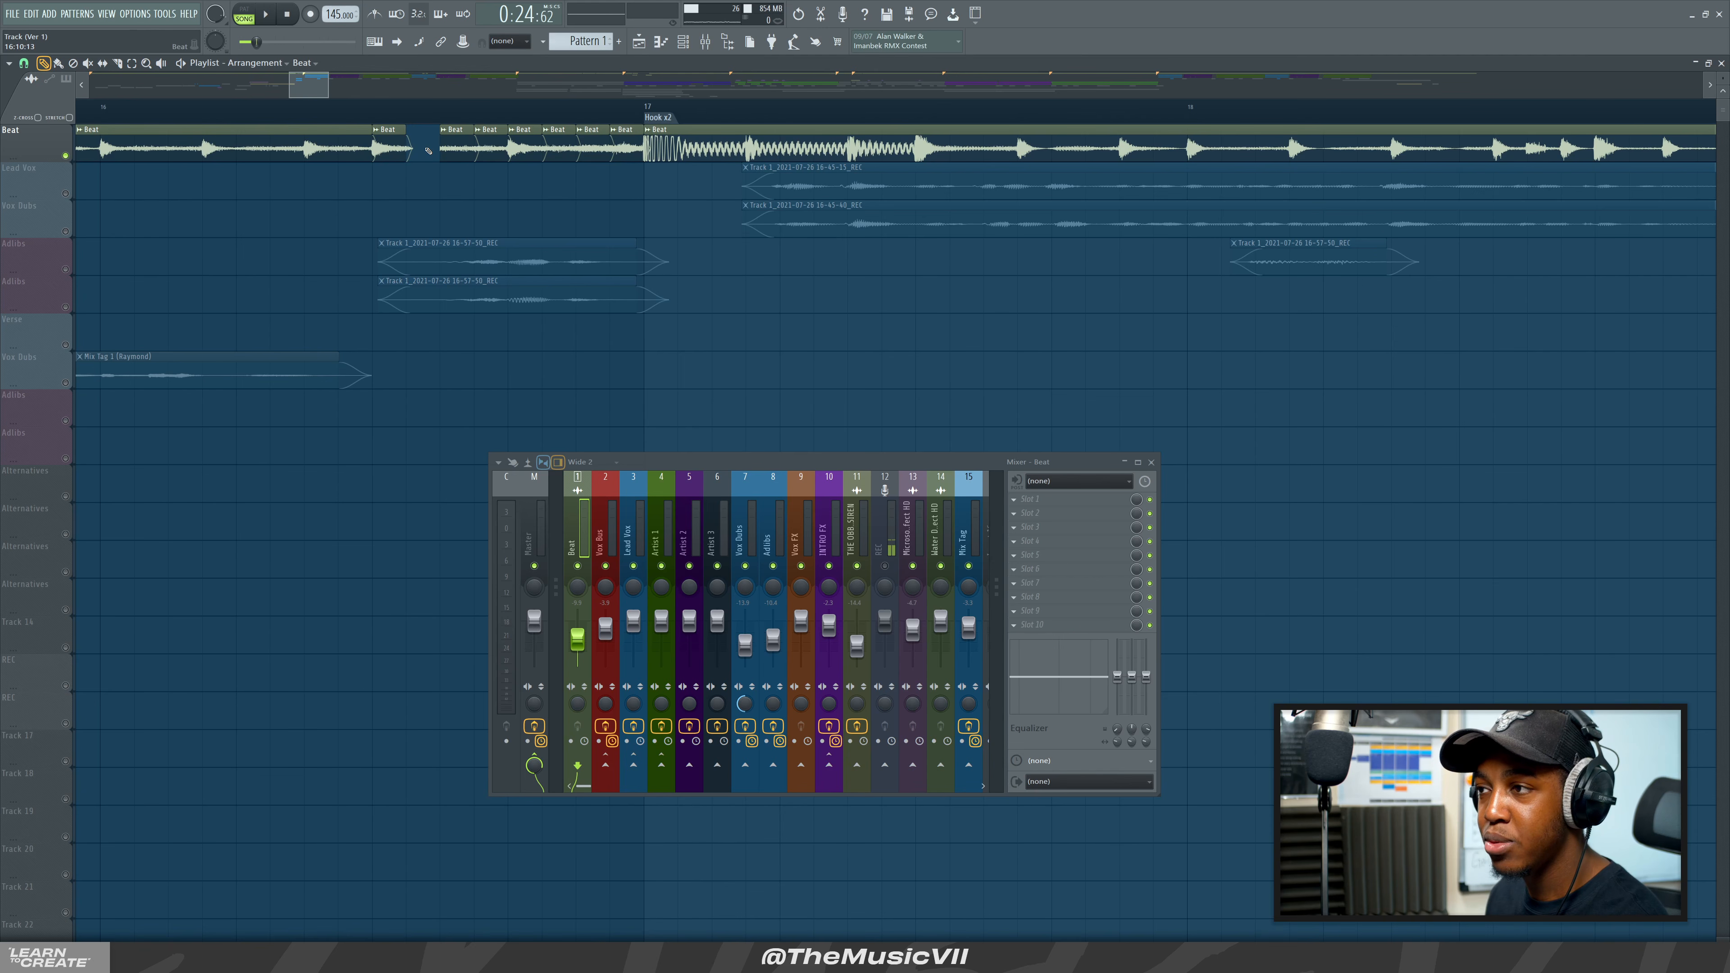
right_click(501, 145)
right_click(560, 145)
right_click(627, 145)
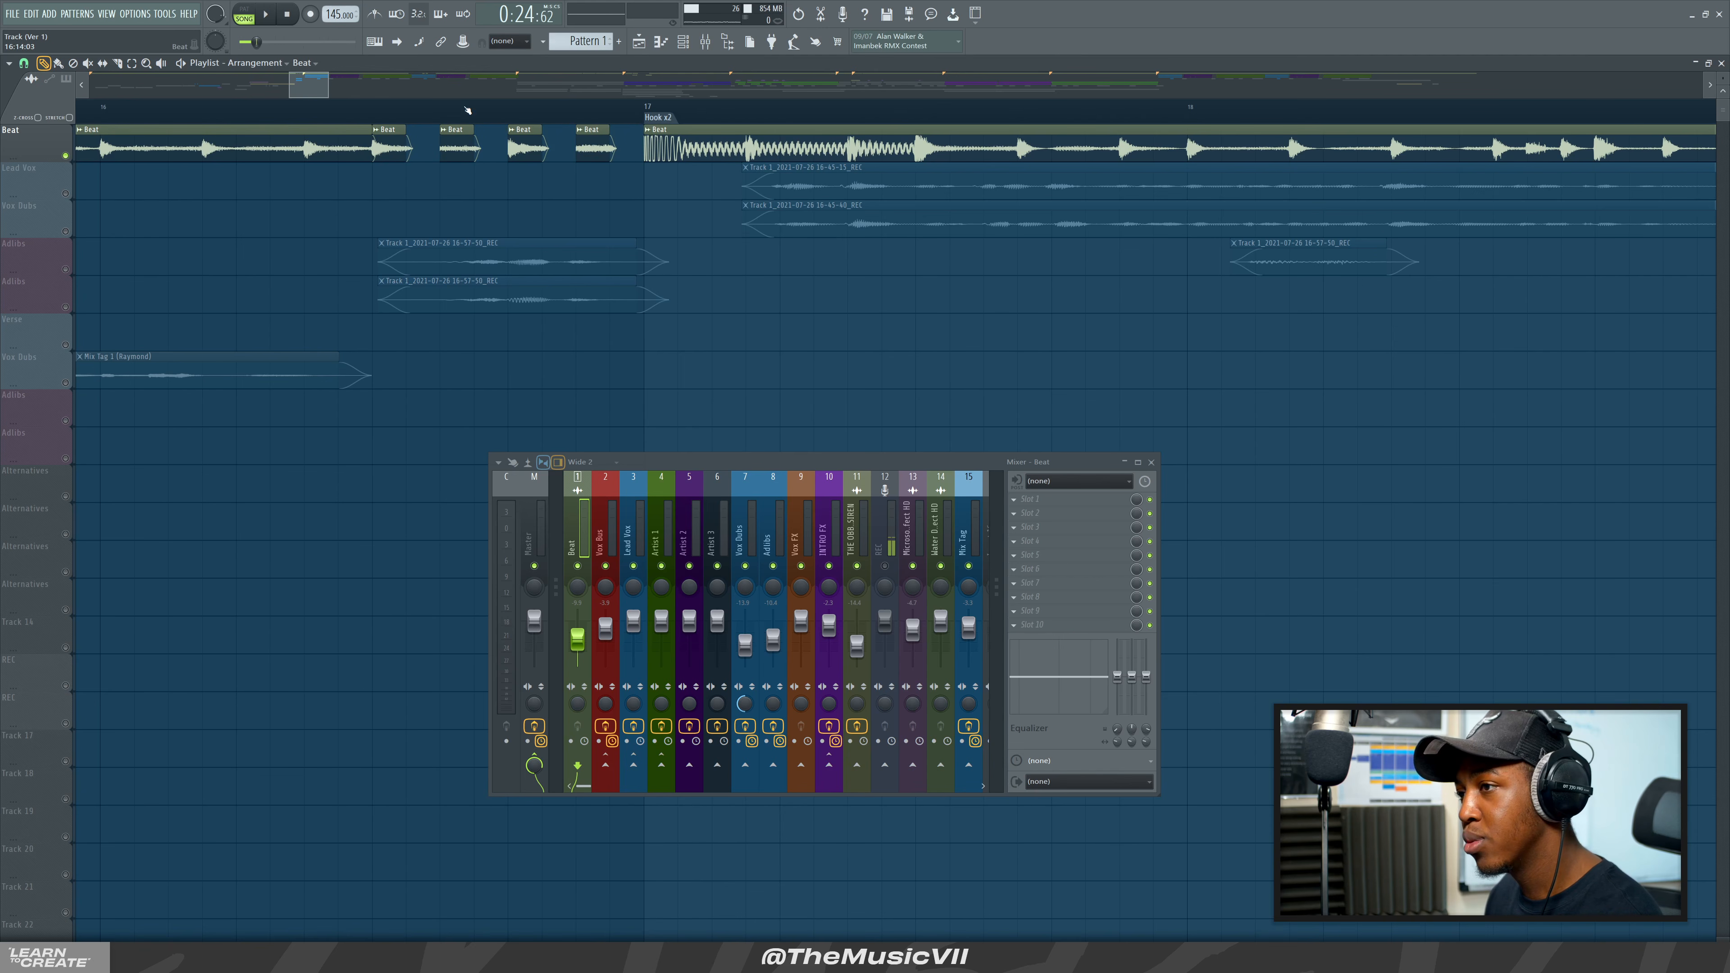
key(space)
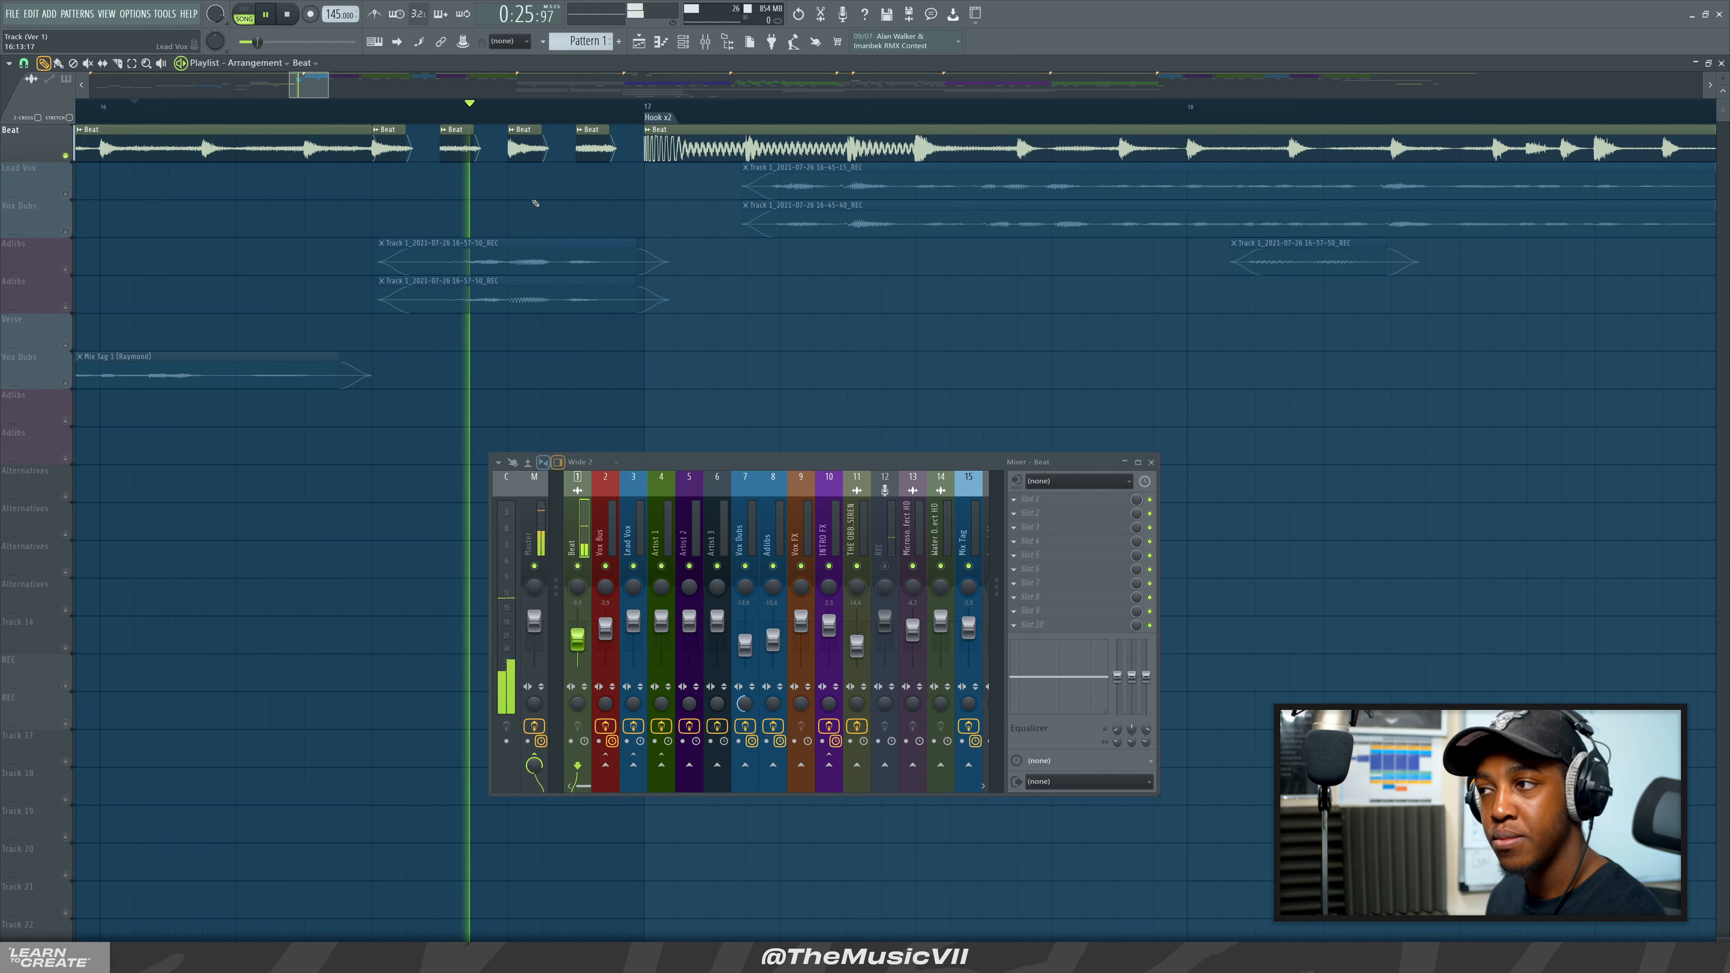
key(space)
Restore the continuous Beat before Hook x2 in place of the slices and play it for comparison.
right_click(594, 145)
right_click(526, 145)
right_click(449, 146)
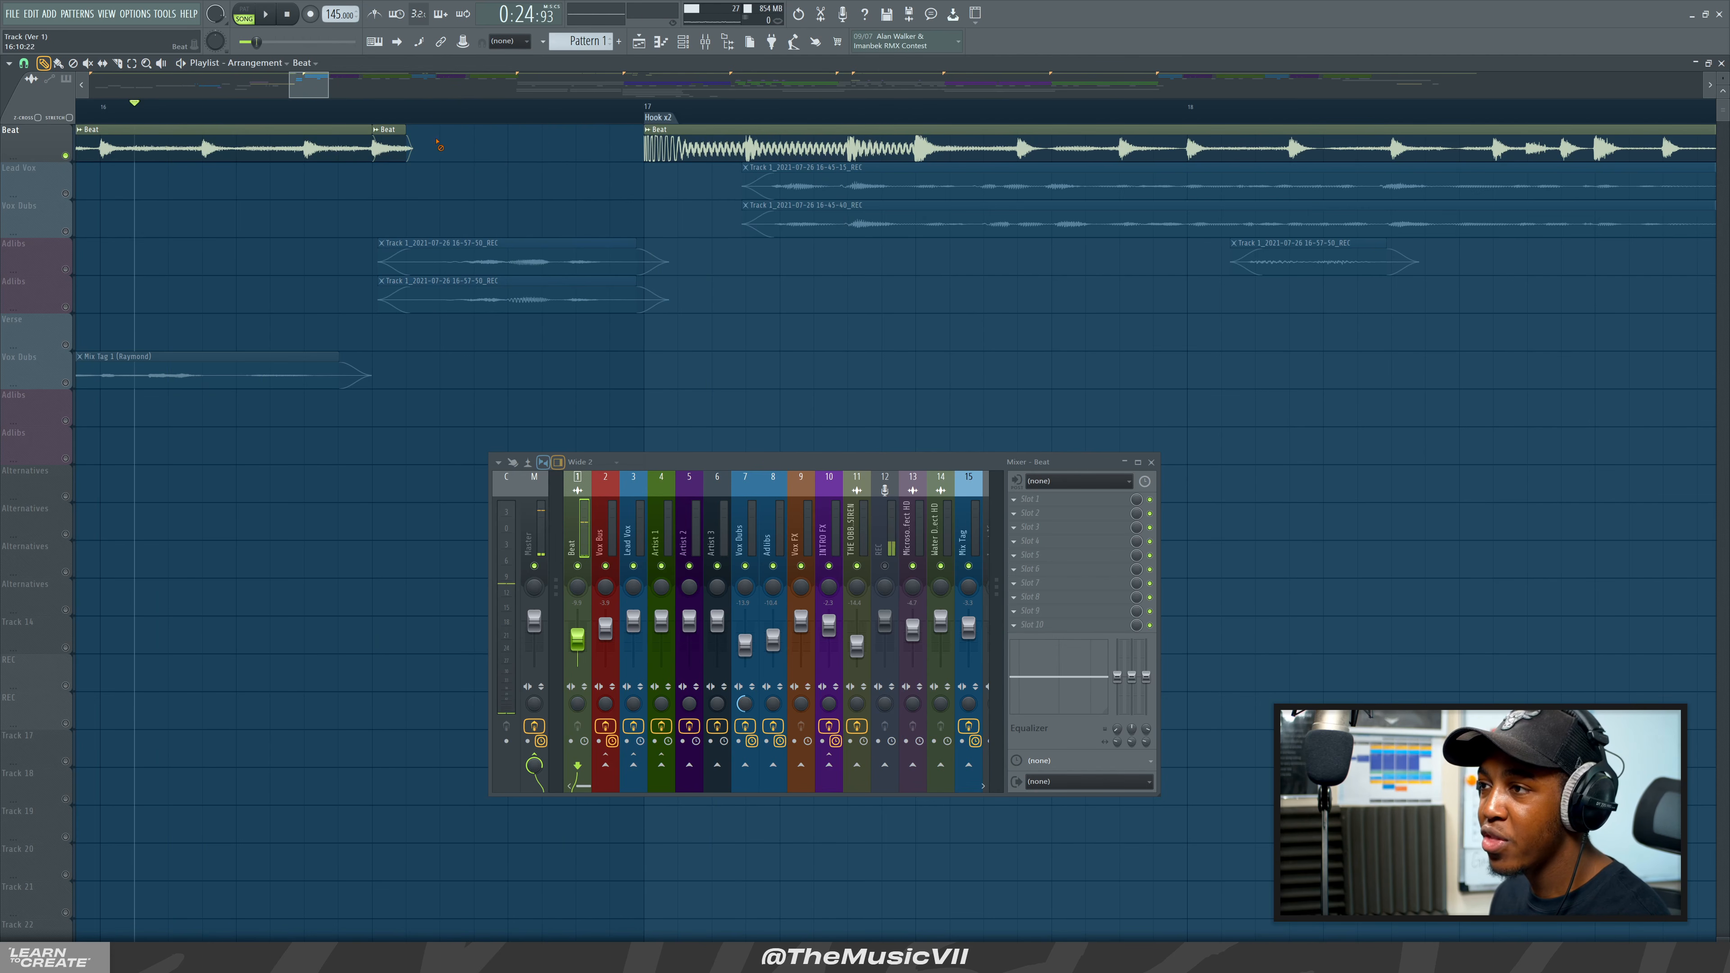
right_click(386, 156)
drag(657, 141, 386, 145)
key(space)
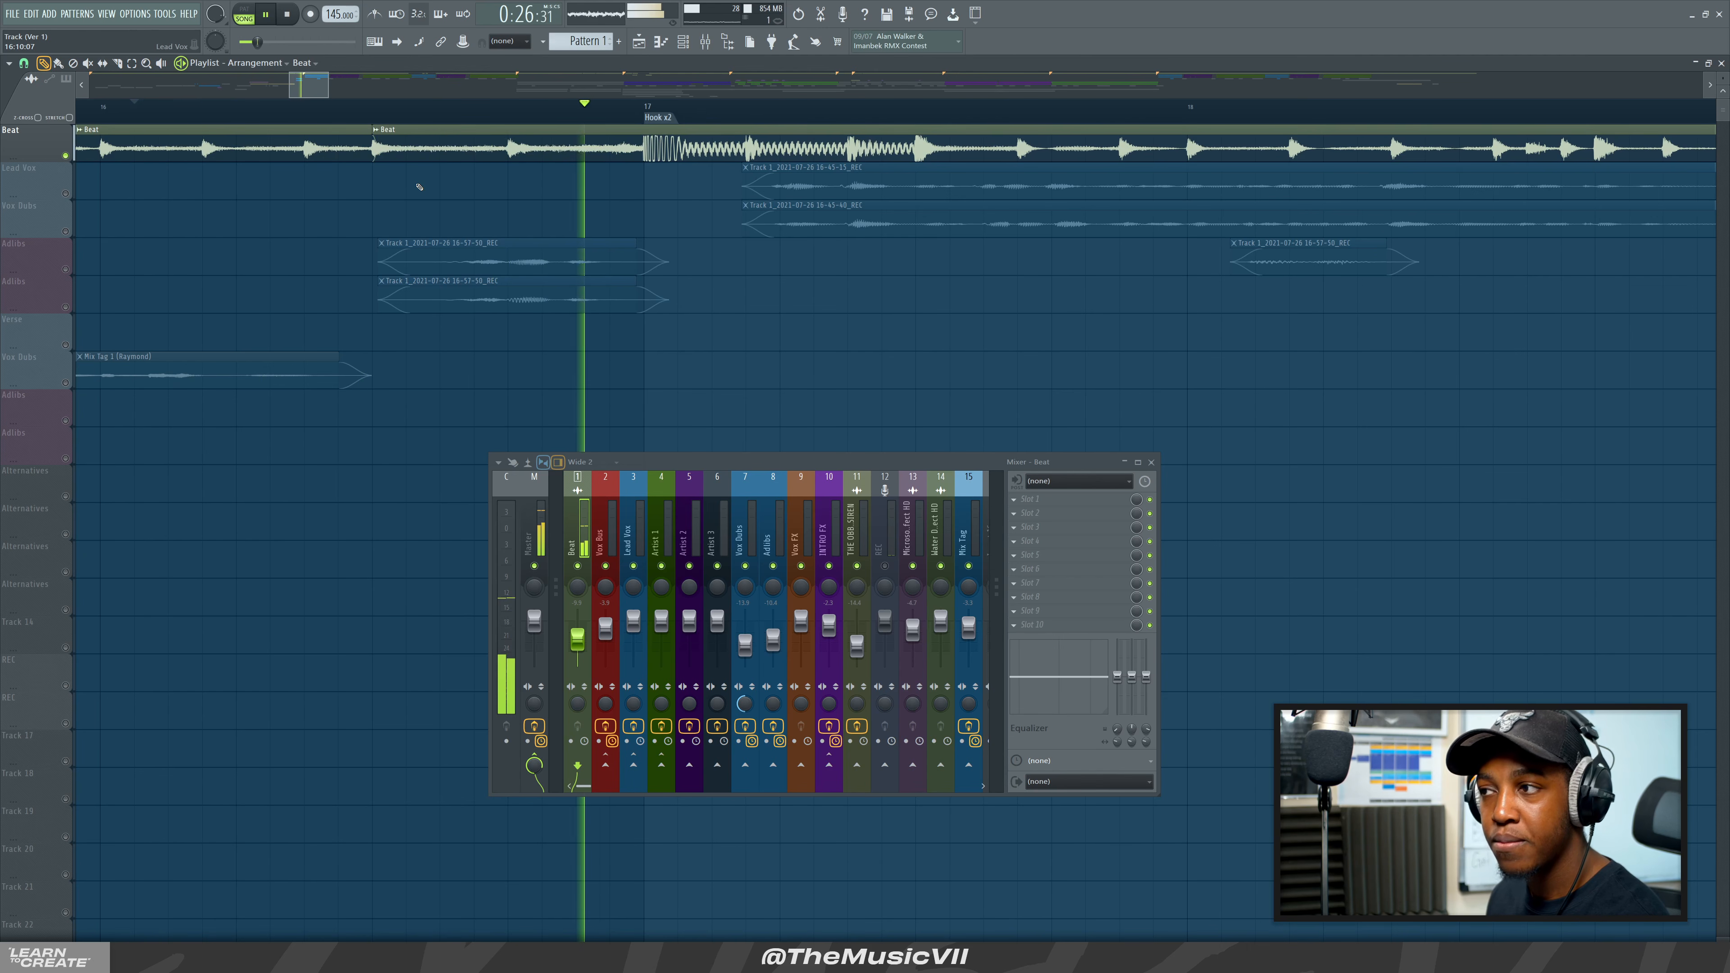
key(space)
key(ctrl+z)
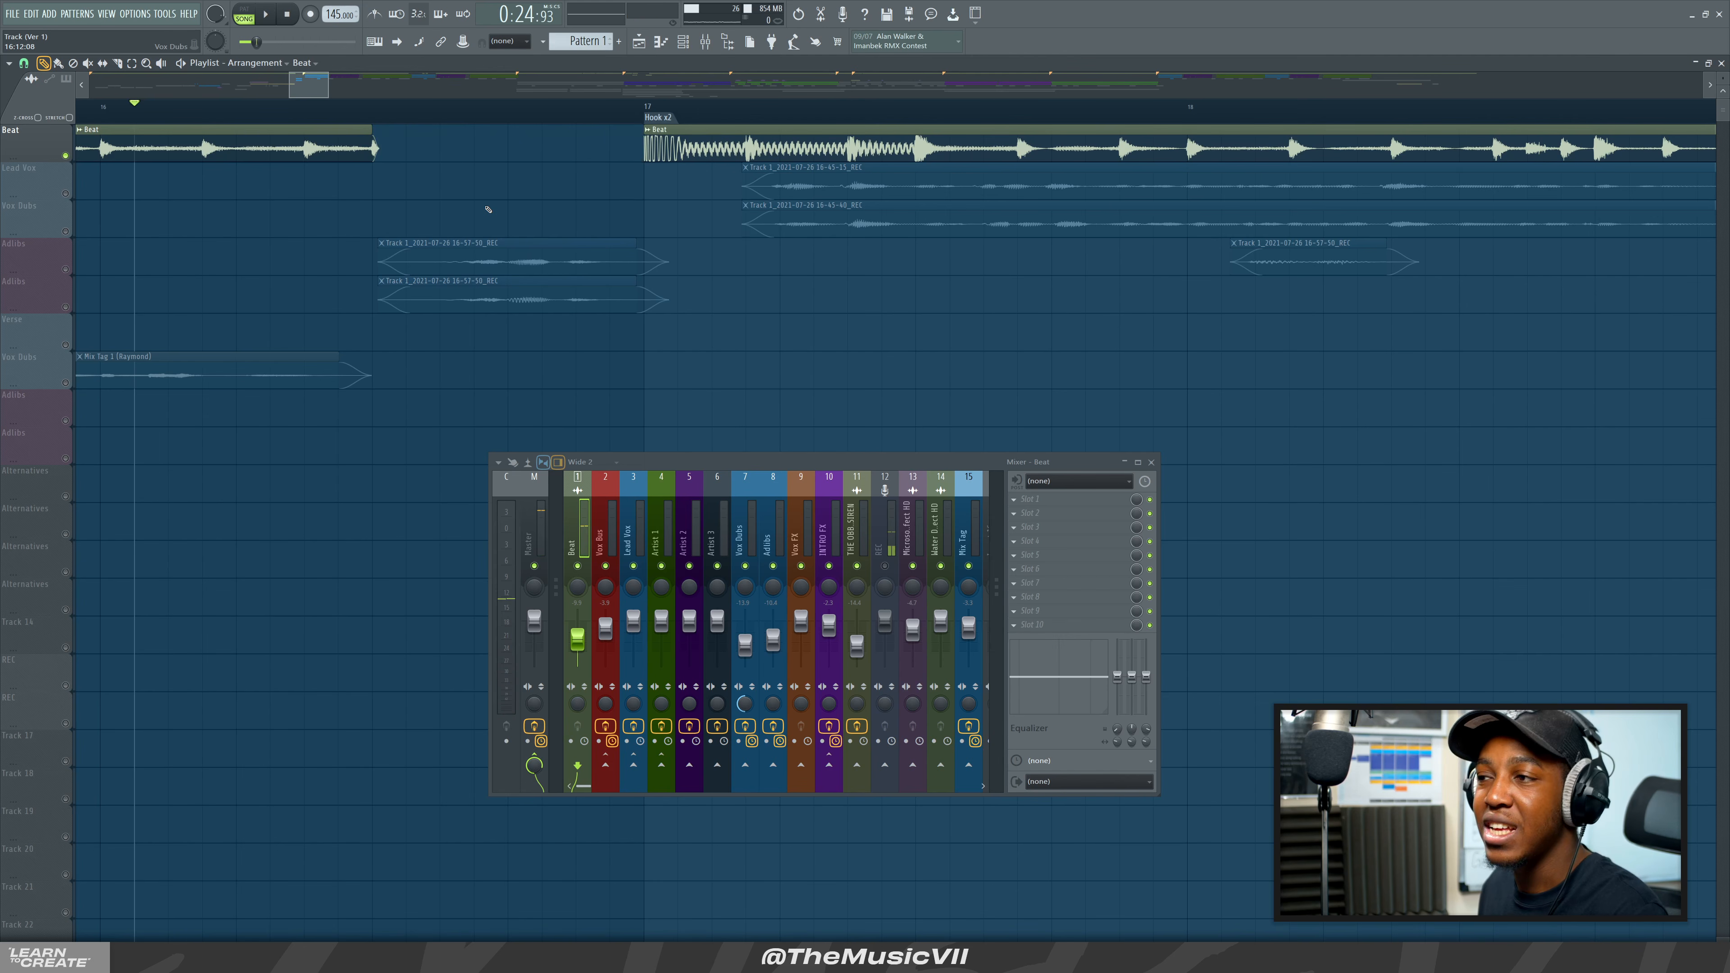
key(ctrl+z)
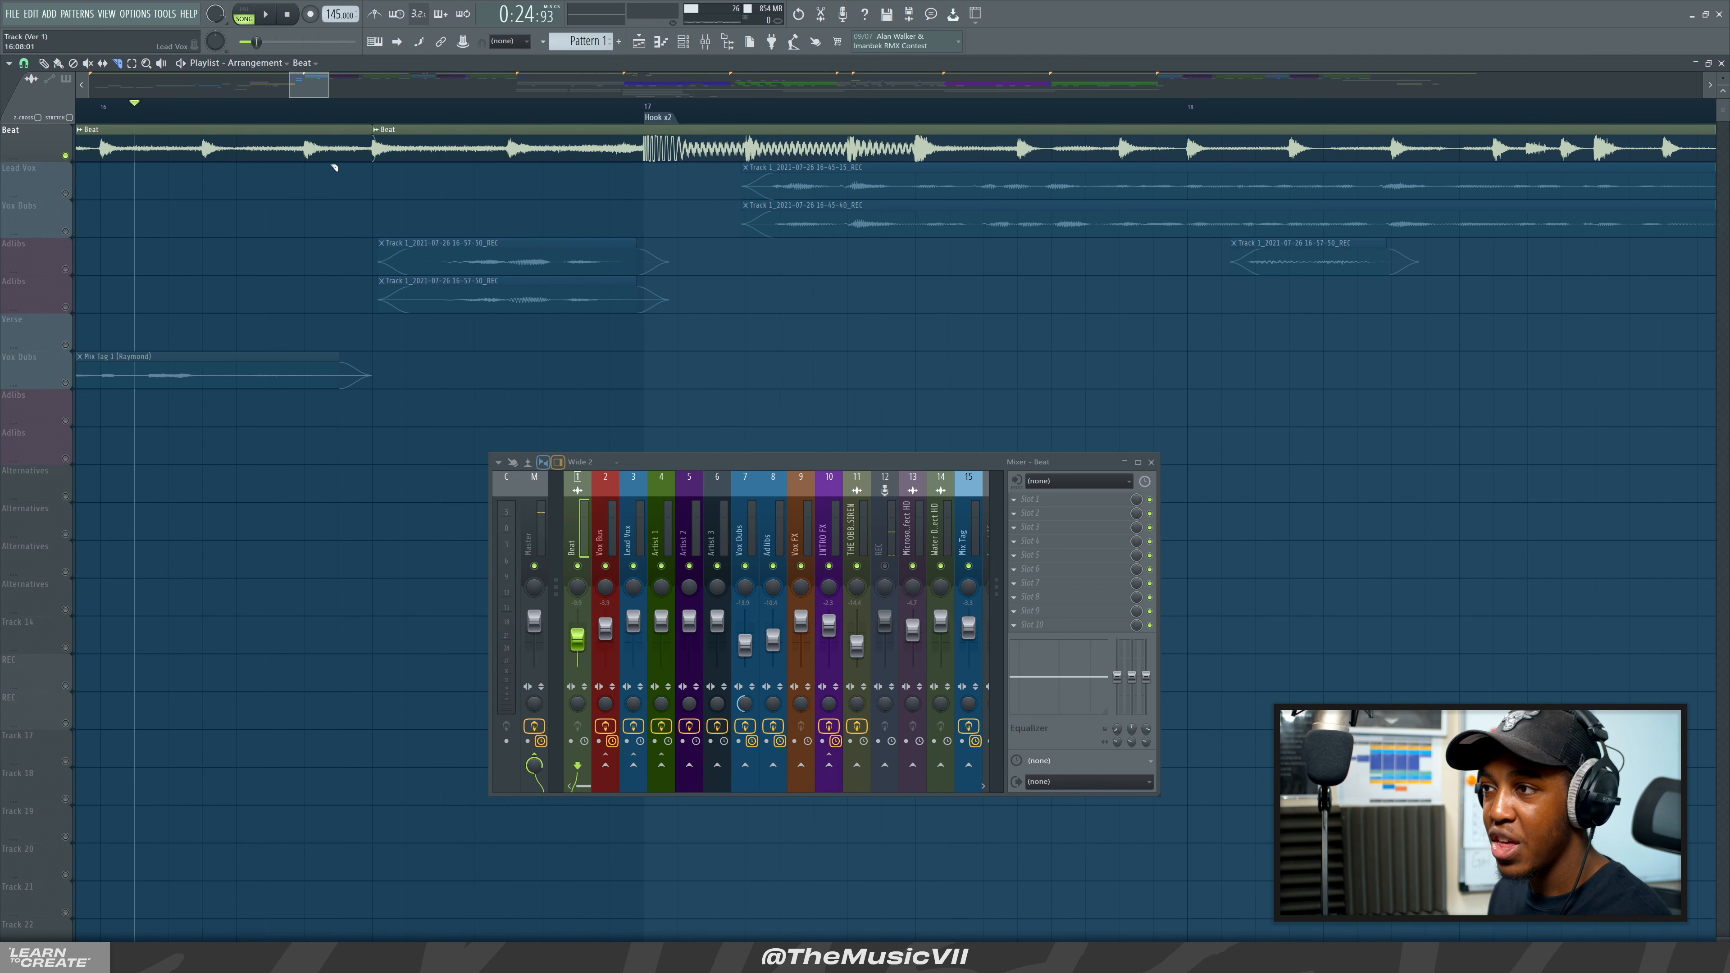
Cut the half bar of Beat before Hook x2 into eight equal slices and delete every second one.
click(475, 149)
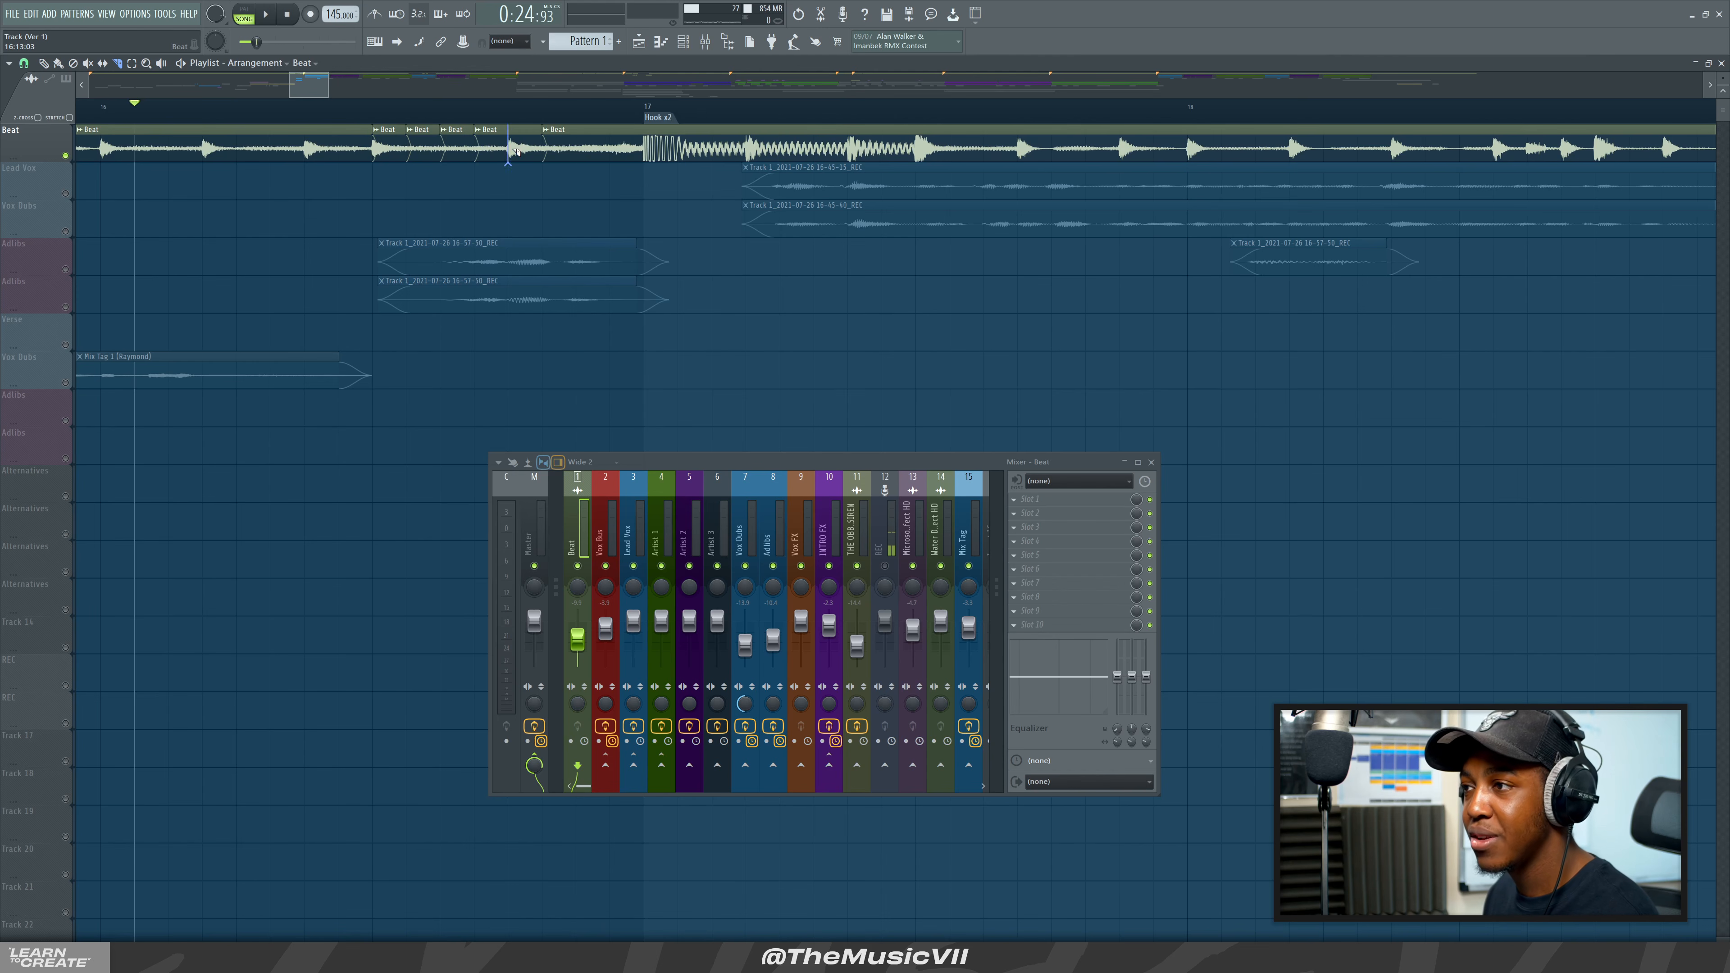
click(612, 149)
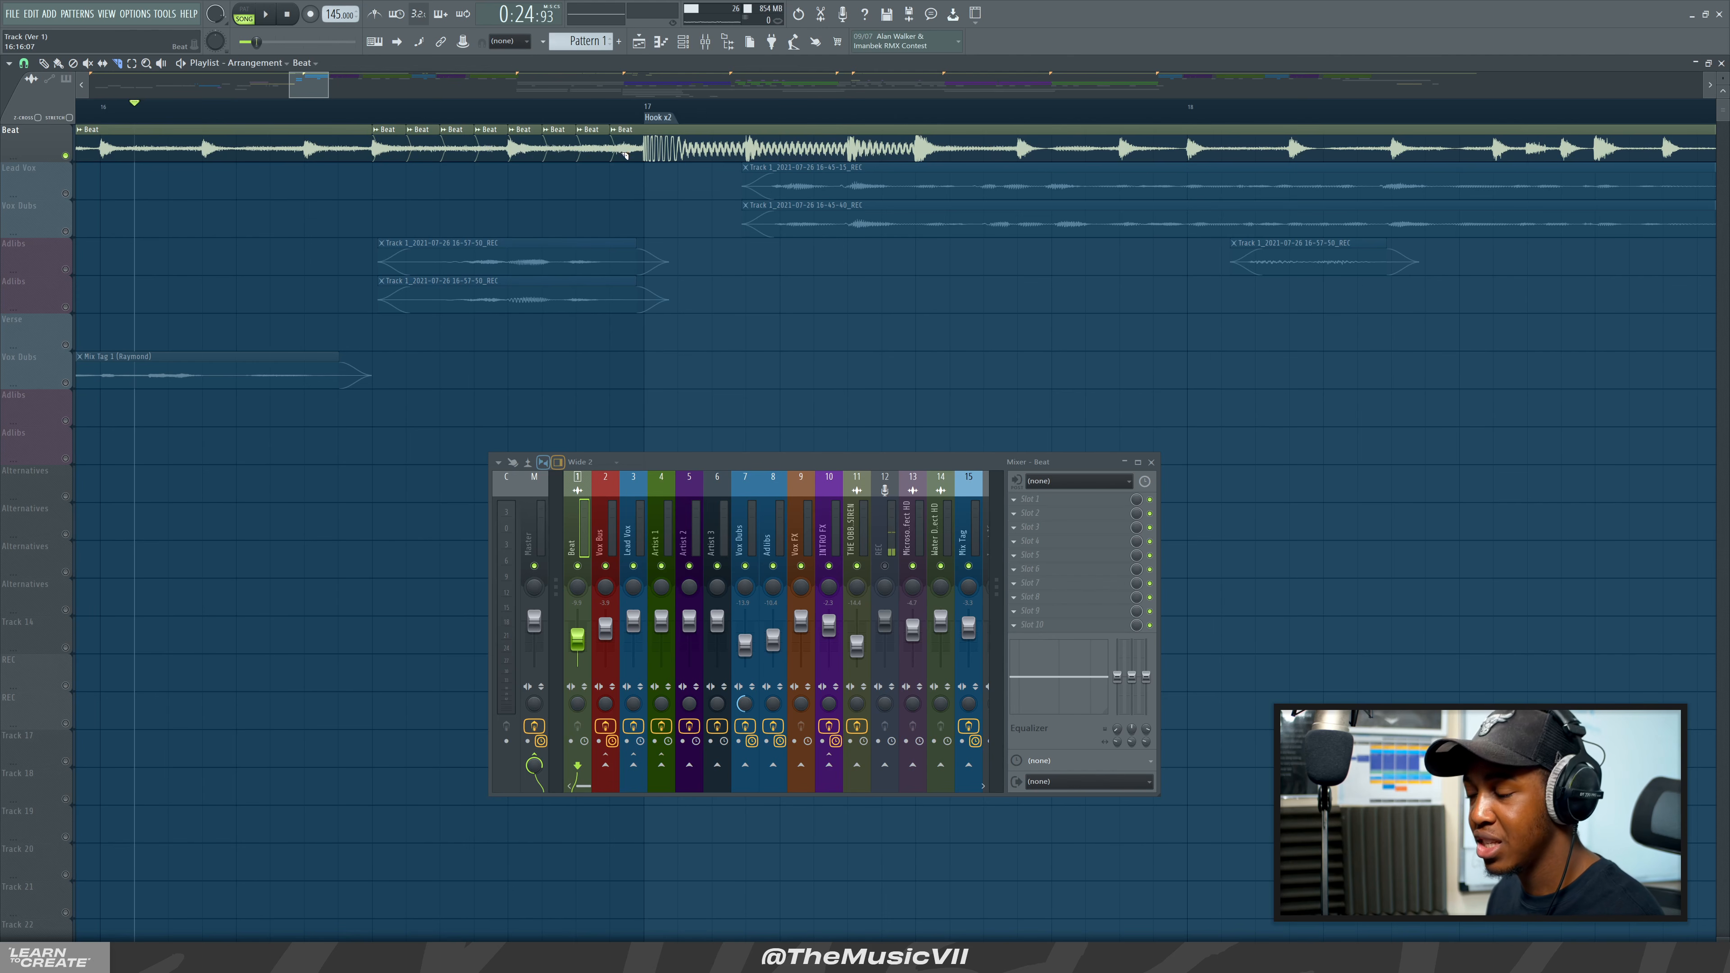
right_click(419, 149)
right_click(490, 149)
right_click(559, 149)
right_click(626, 149)
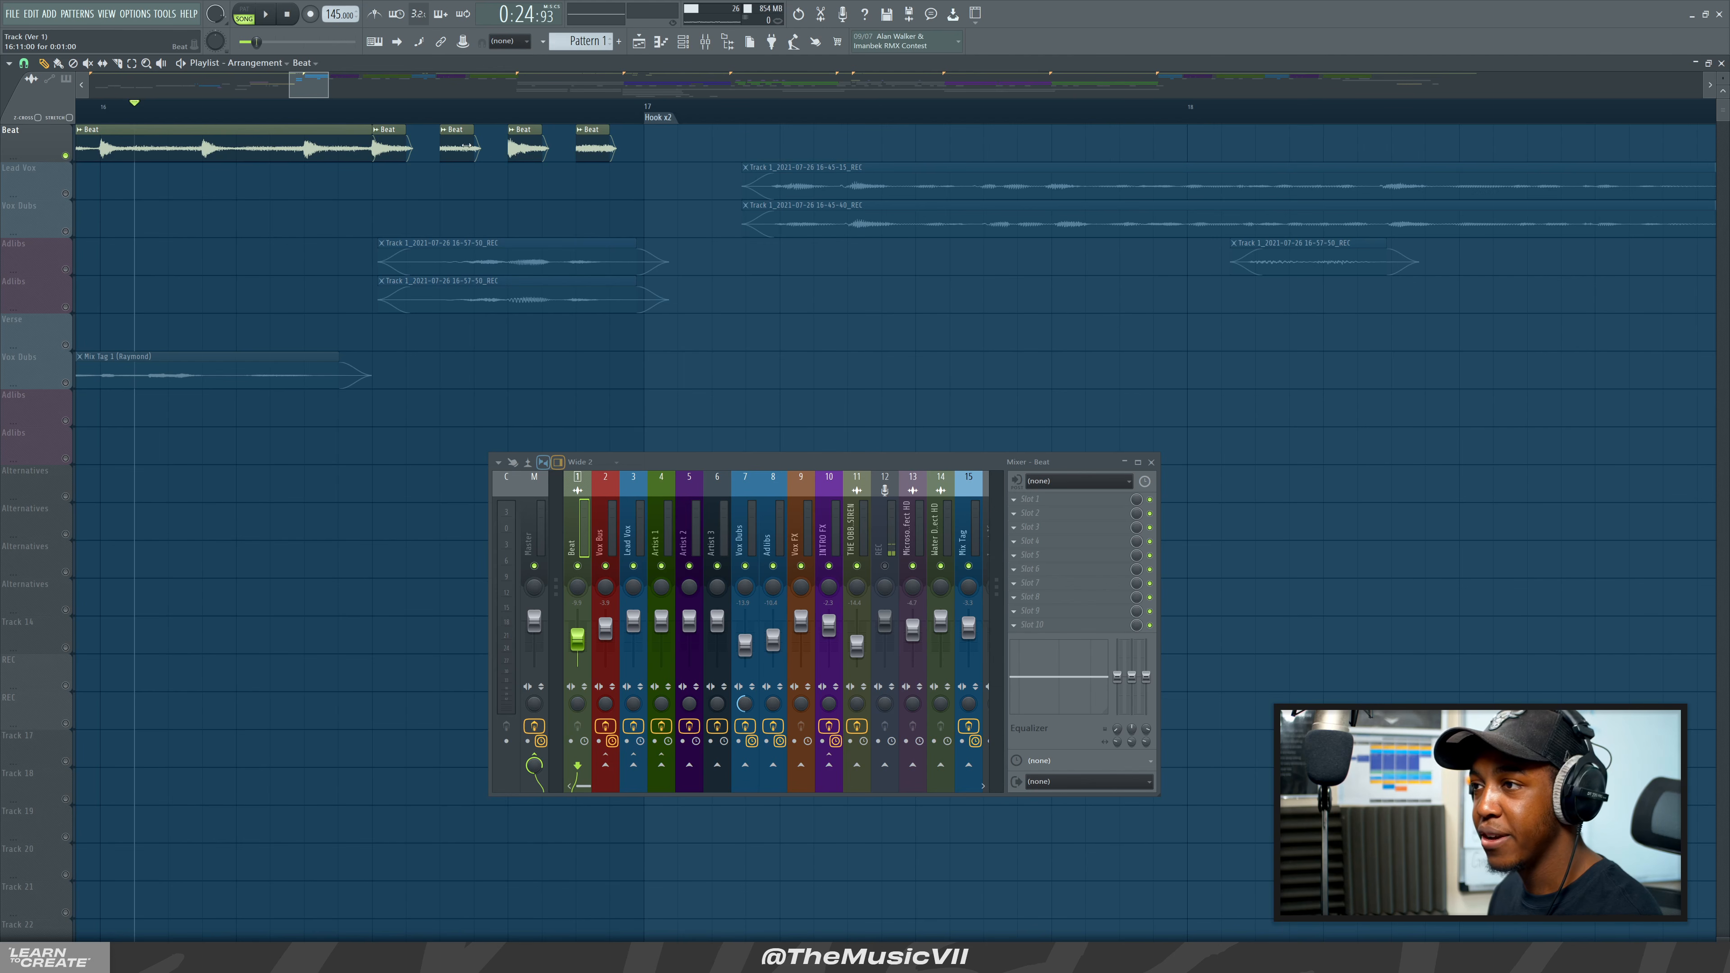
key(ctrl+z)
click(644, 148)
right_click(627, 149)
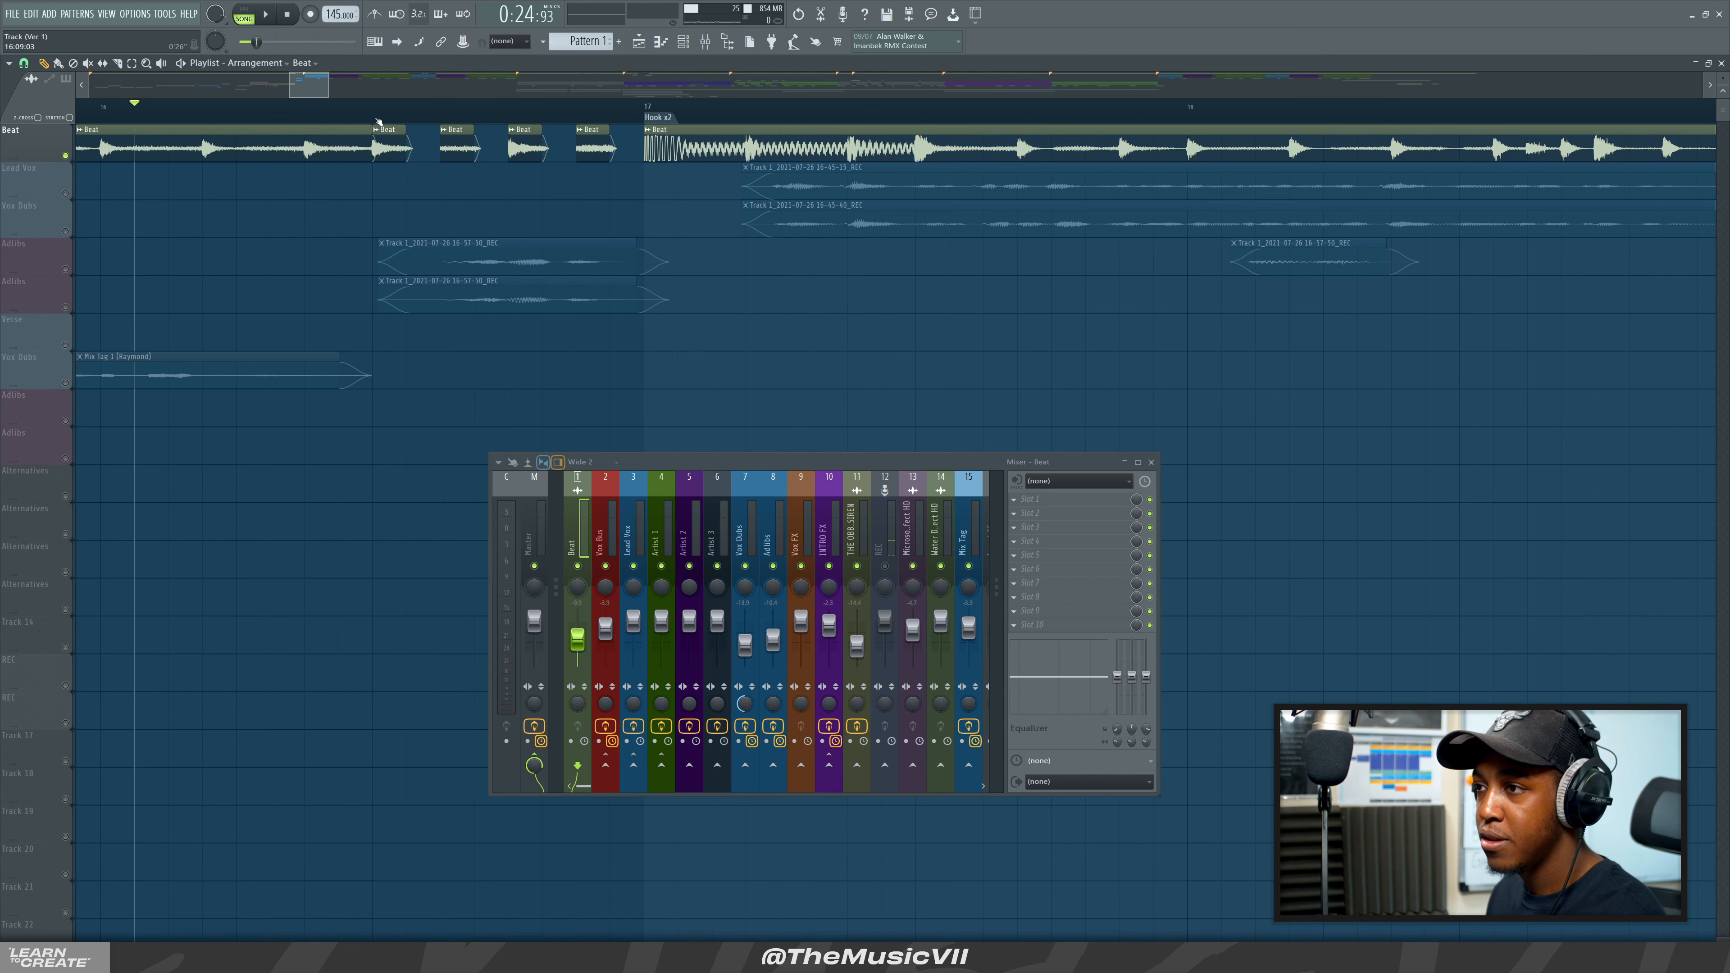
Play the chopped Beat transition into Hook x2.
key(space)
drag(327, 88, 488, 89)
key(space)
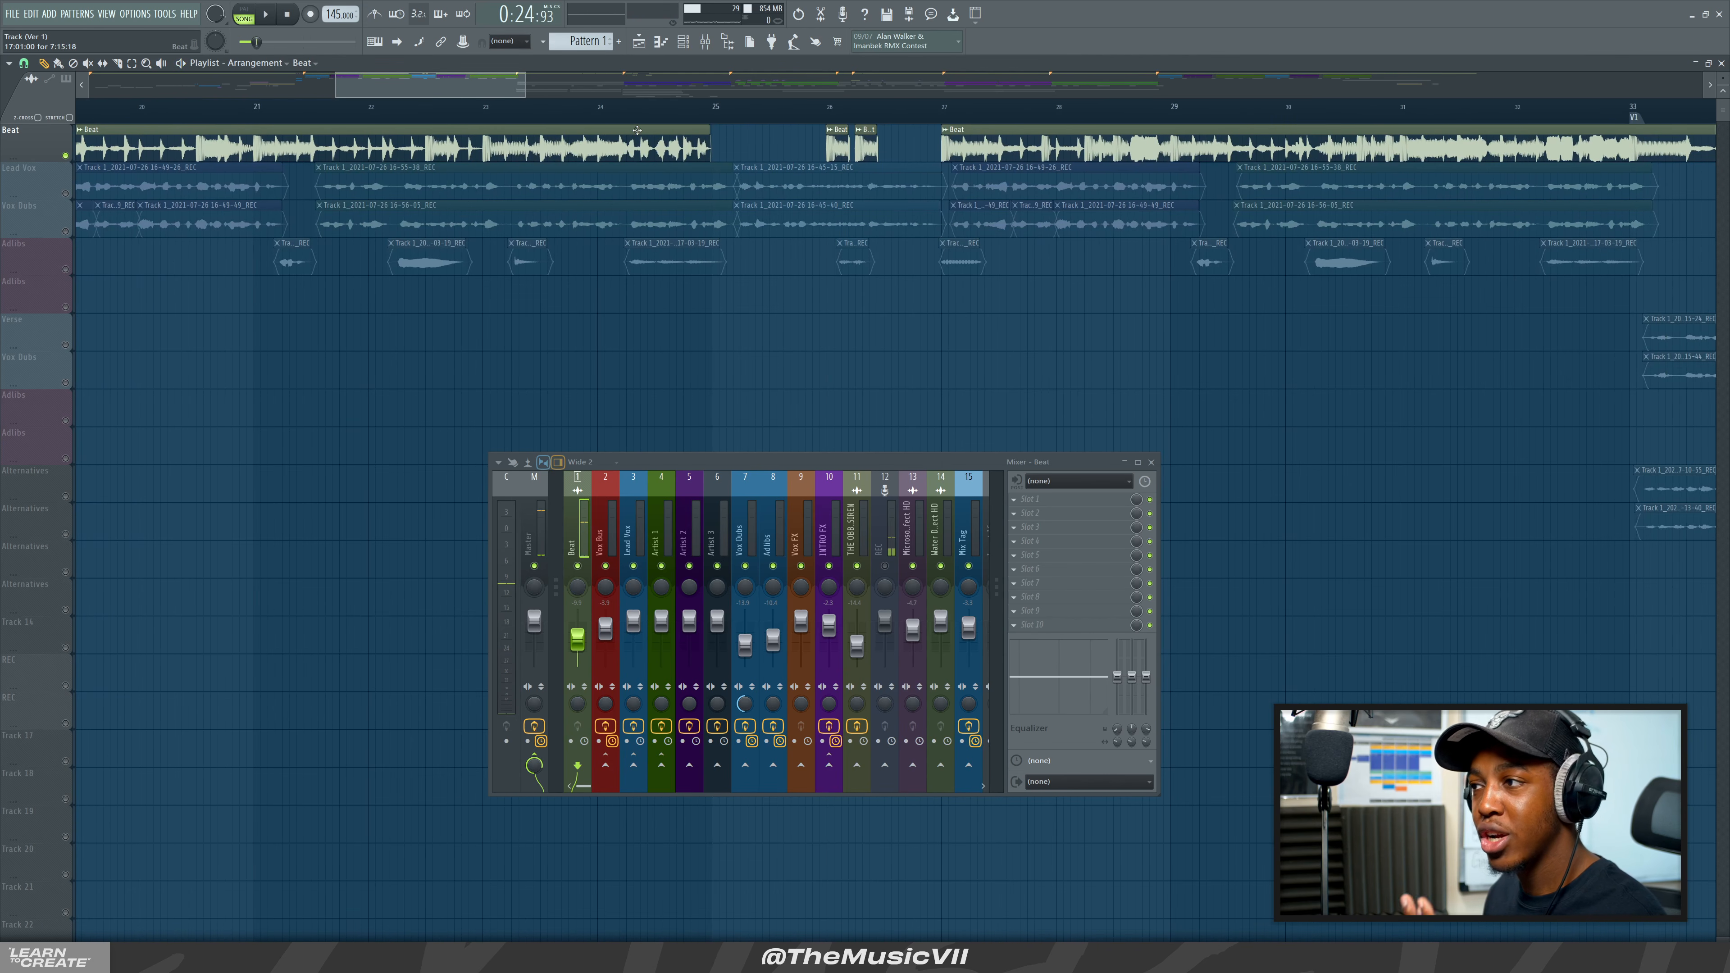
Play the soloed Beat through its dropout and kick hits between bars 25 and 27.
click(661, 114)
key(space)
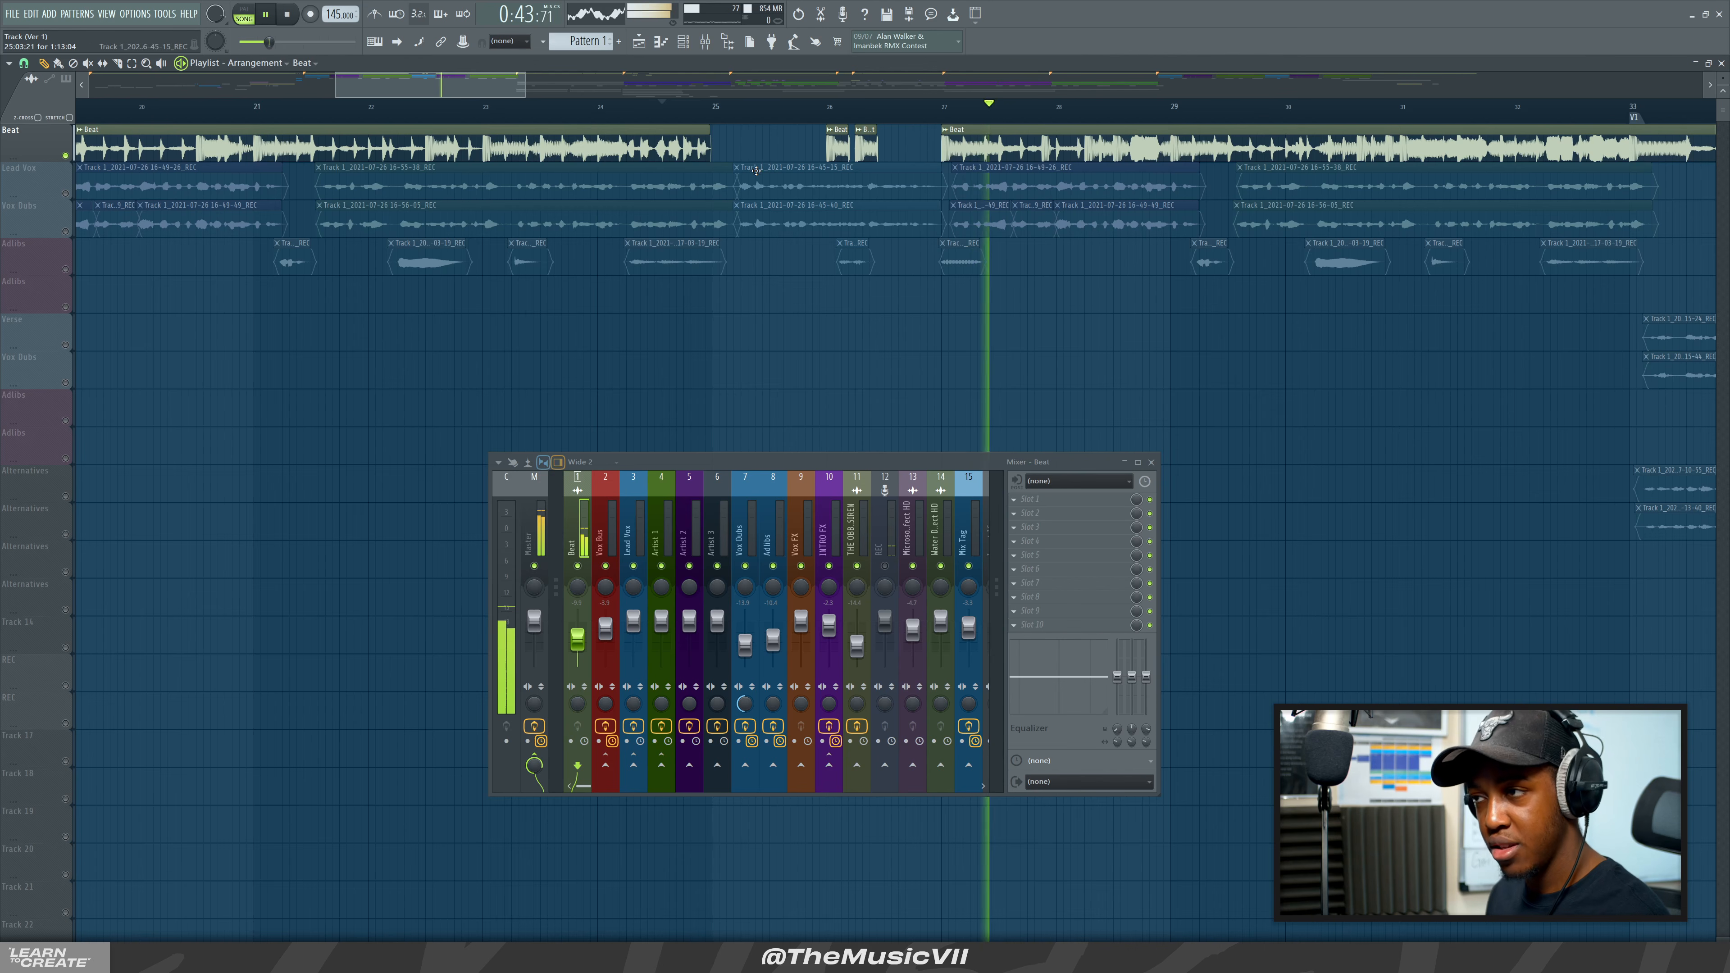
key(space)
scroll(955, 311, up, 2)
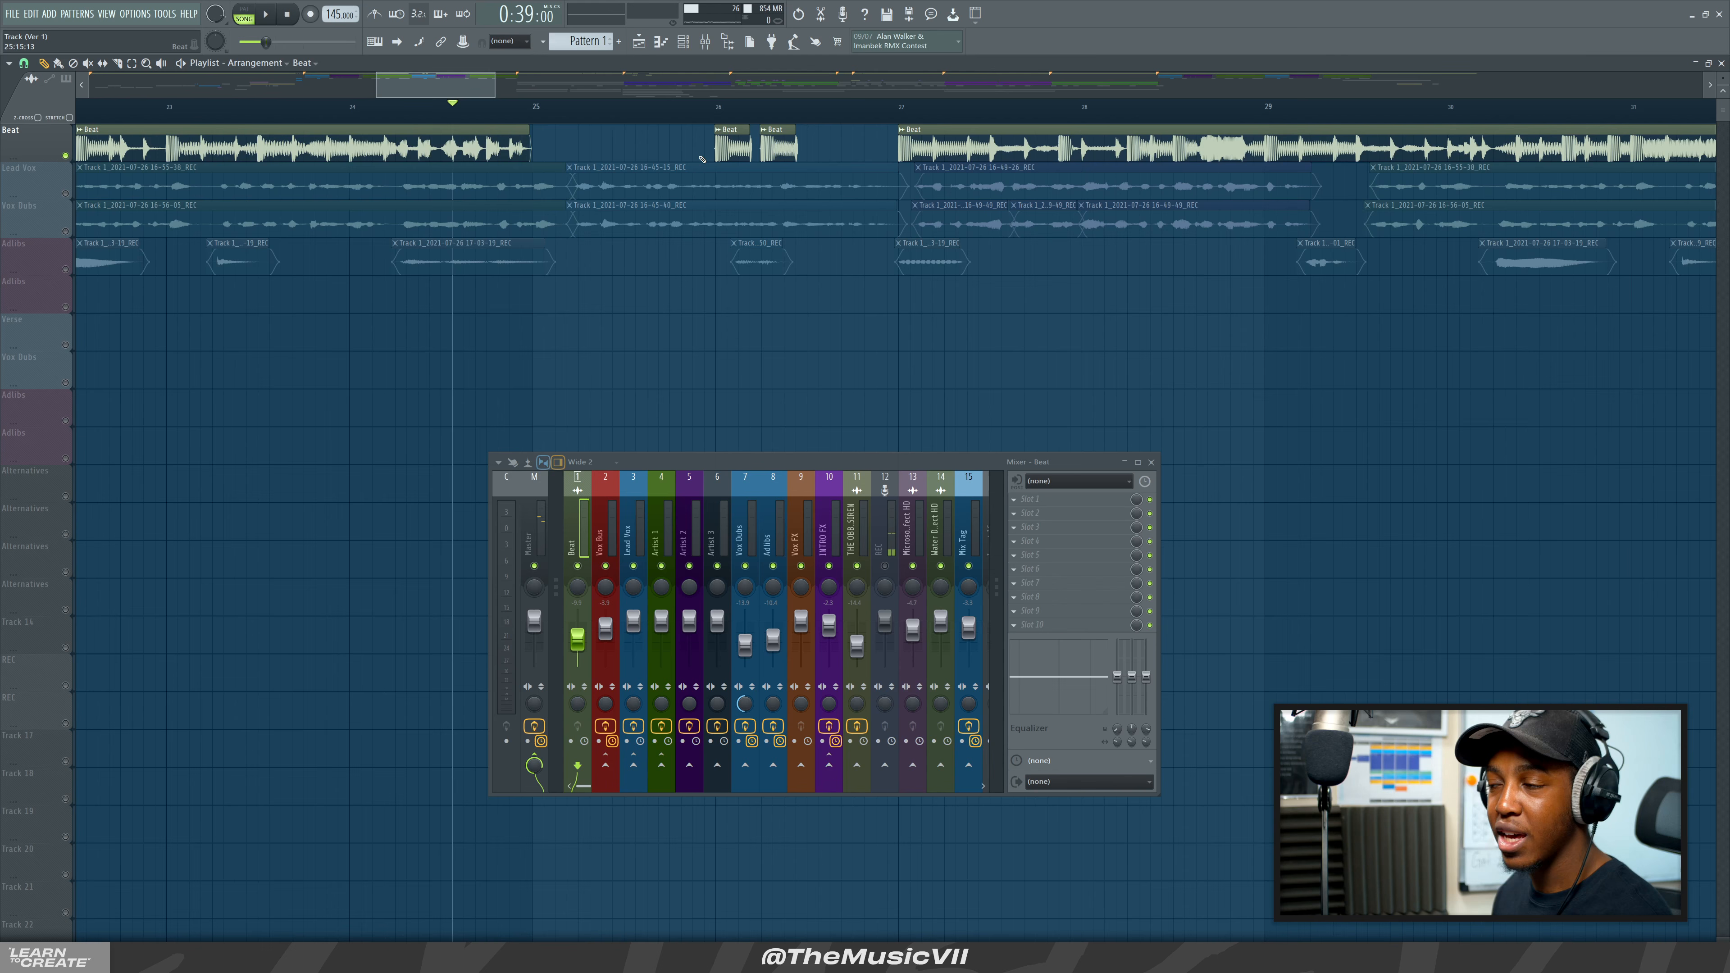
Unsolo the Beat track and play the dropout between bars 25 and 27 together with the vocals.
click(66, 193)
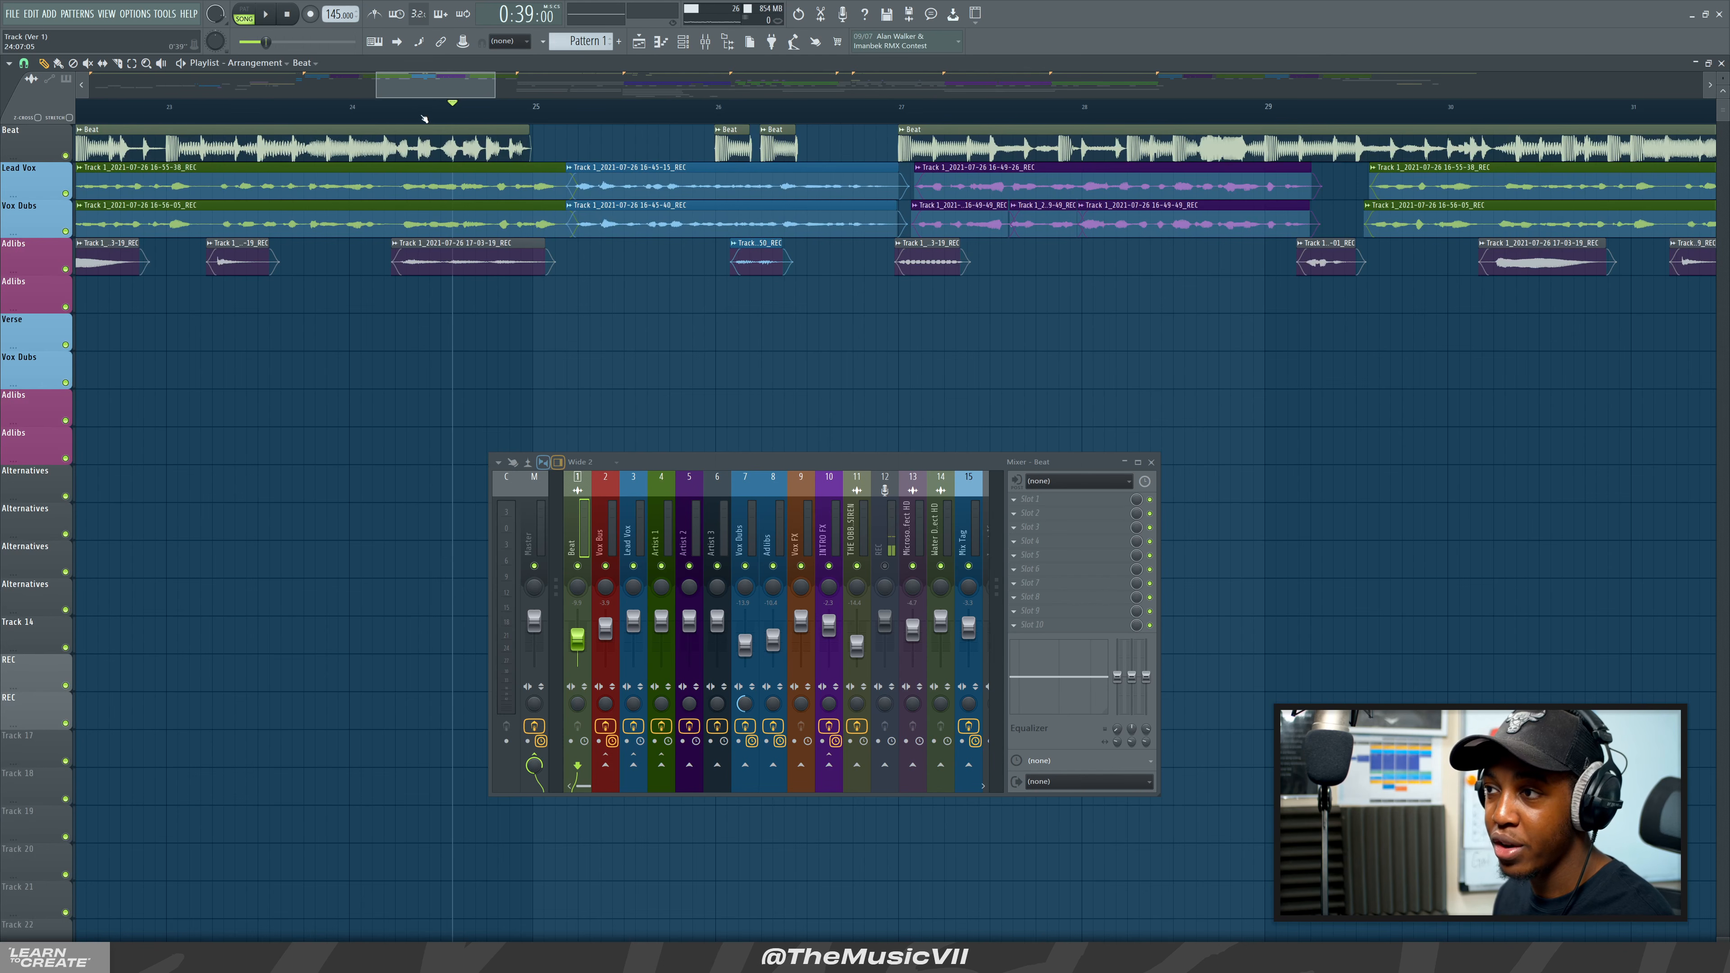
key(space)
click(169, 115)
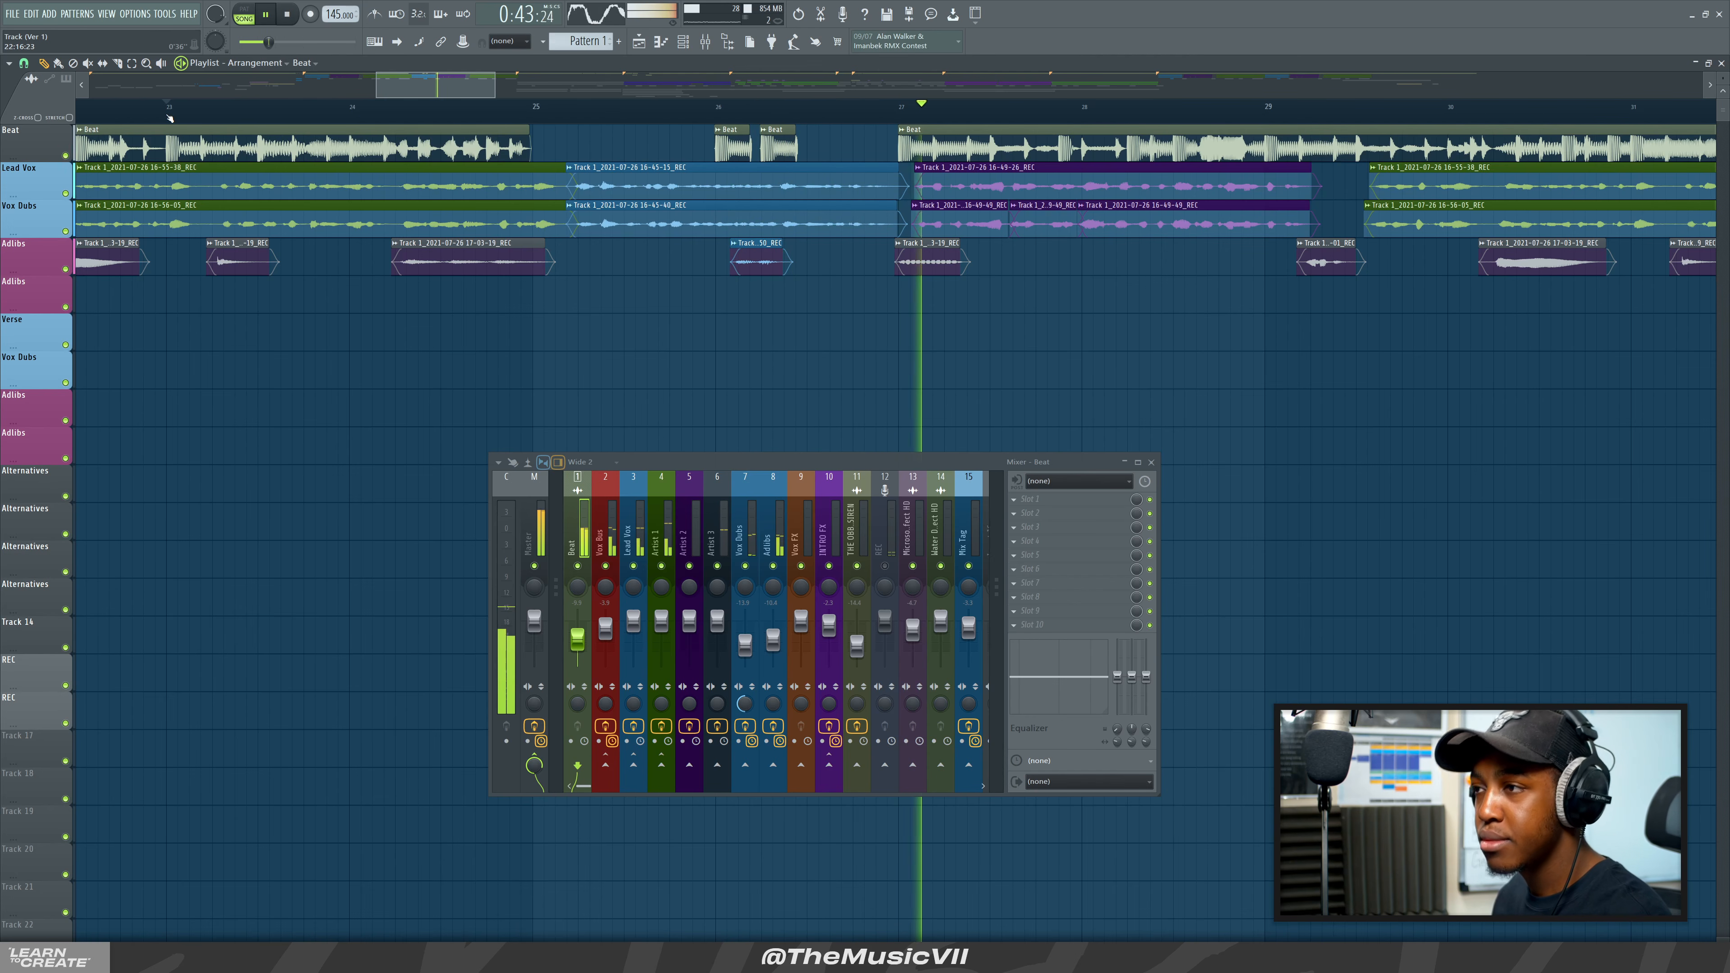
key(space)
click(442, 121)
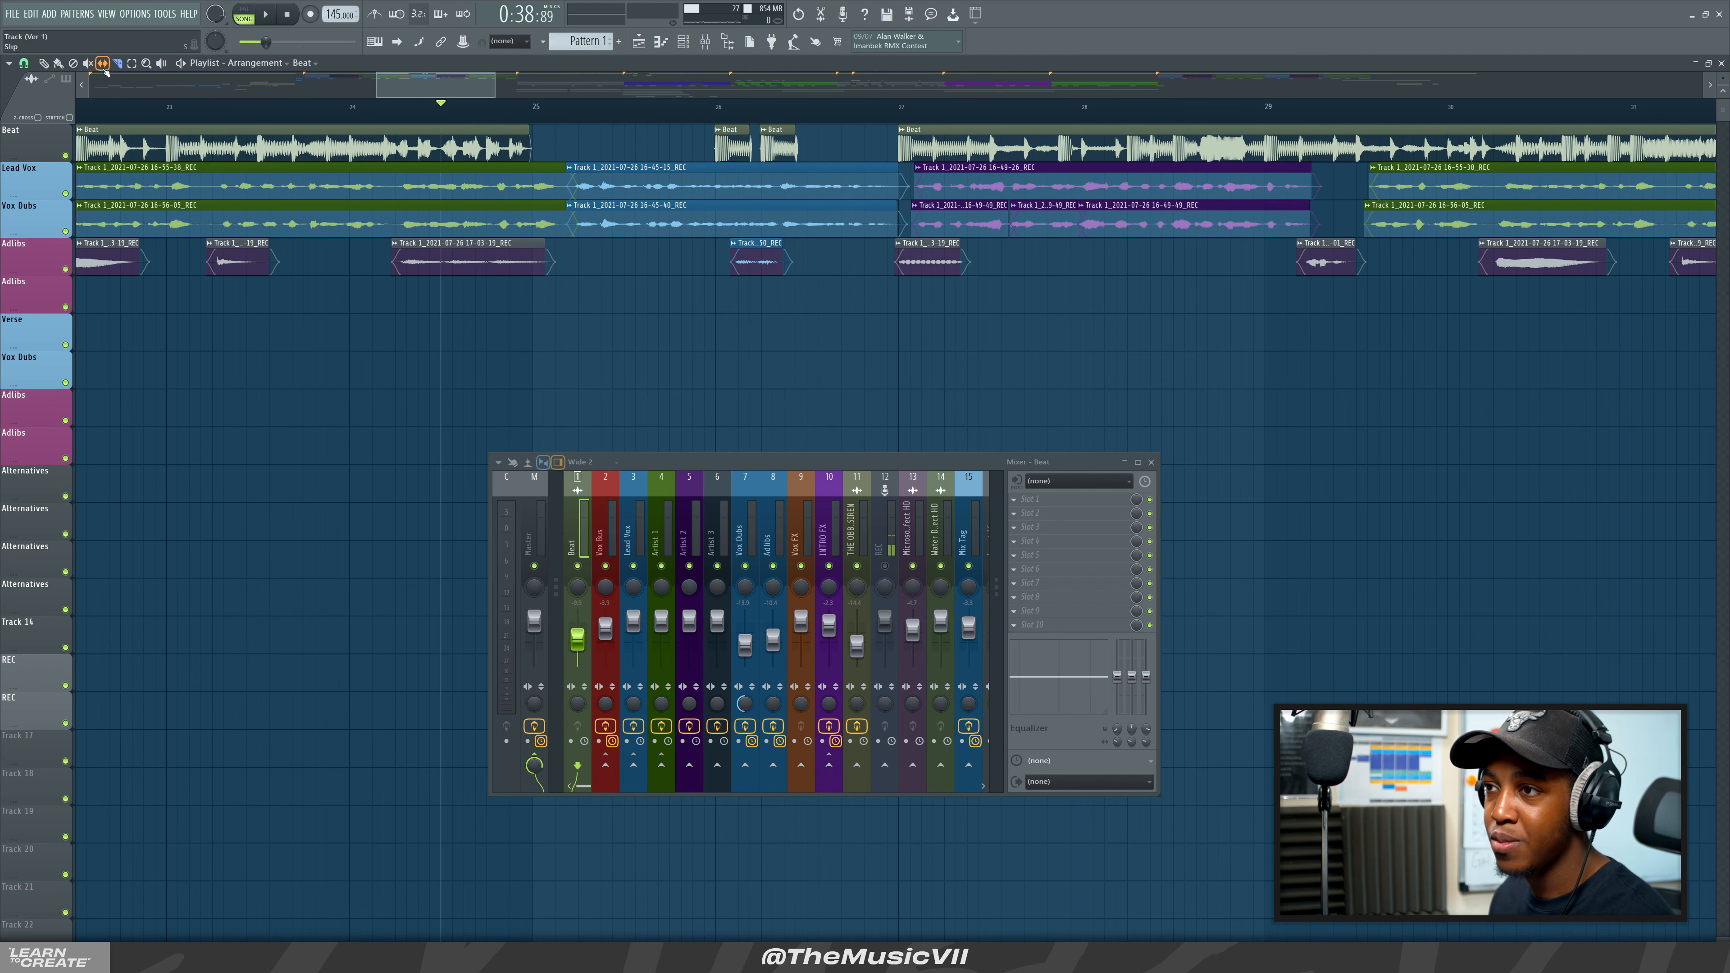
Set the playlist snap to Step and slice the opening kick off the Beat clip at bar 27.
click(117, 64)
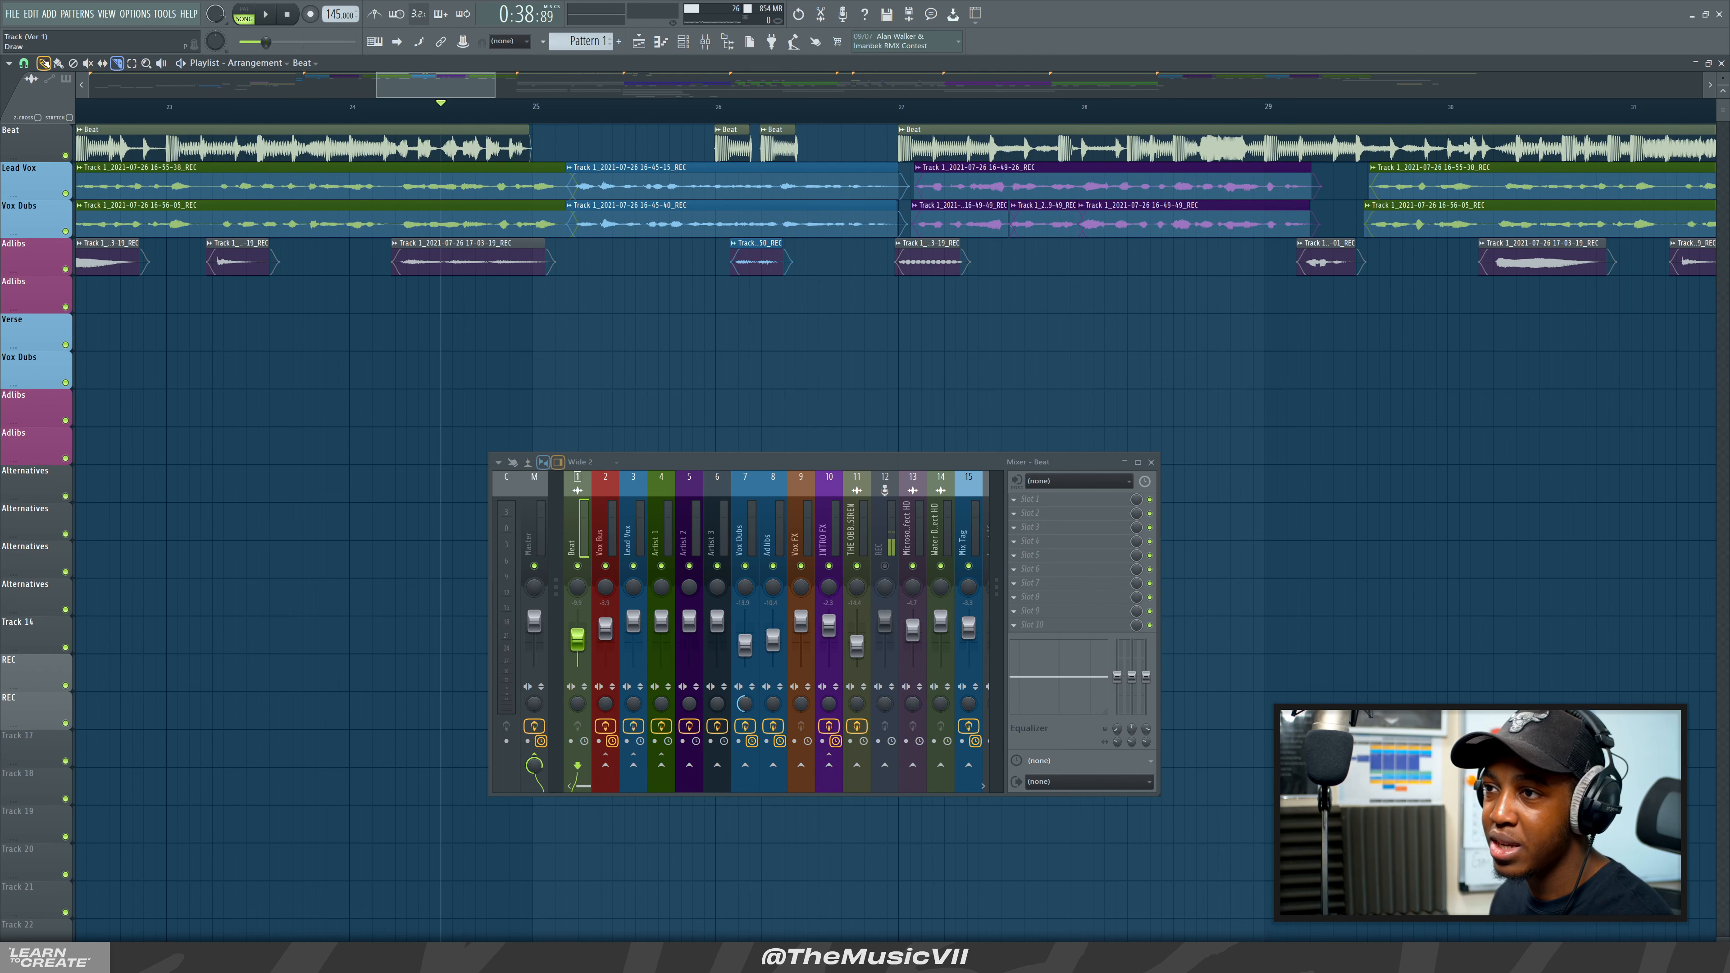
click(30, 65)
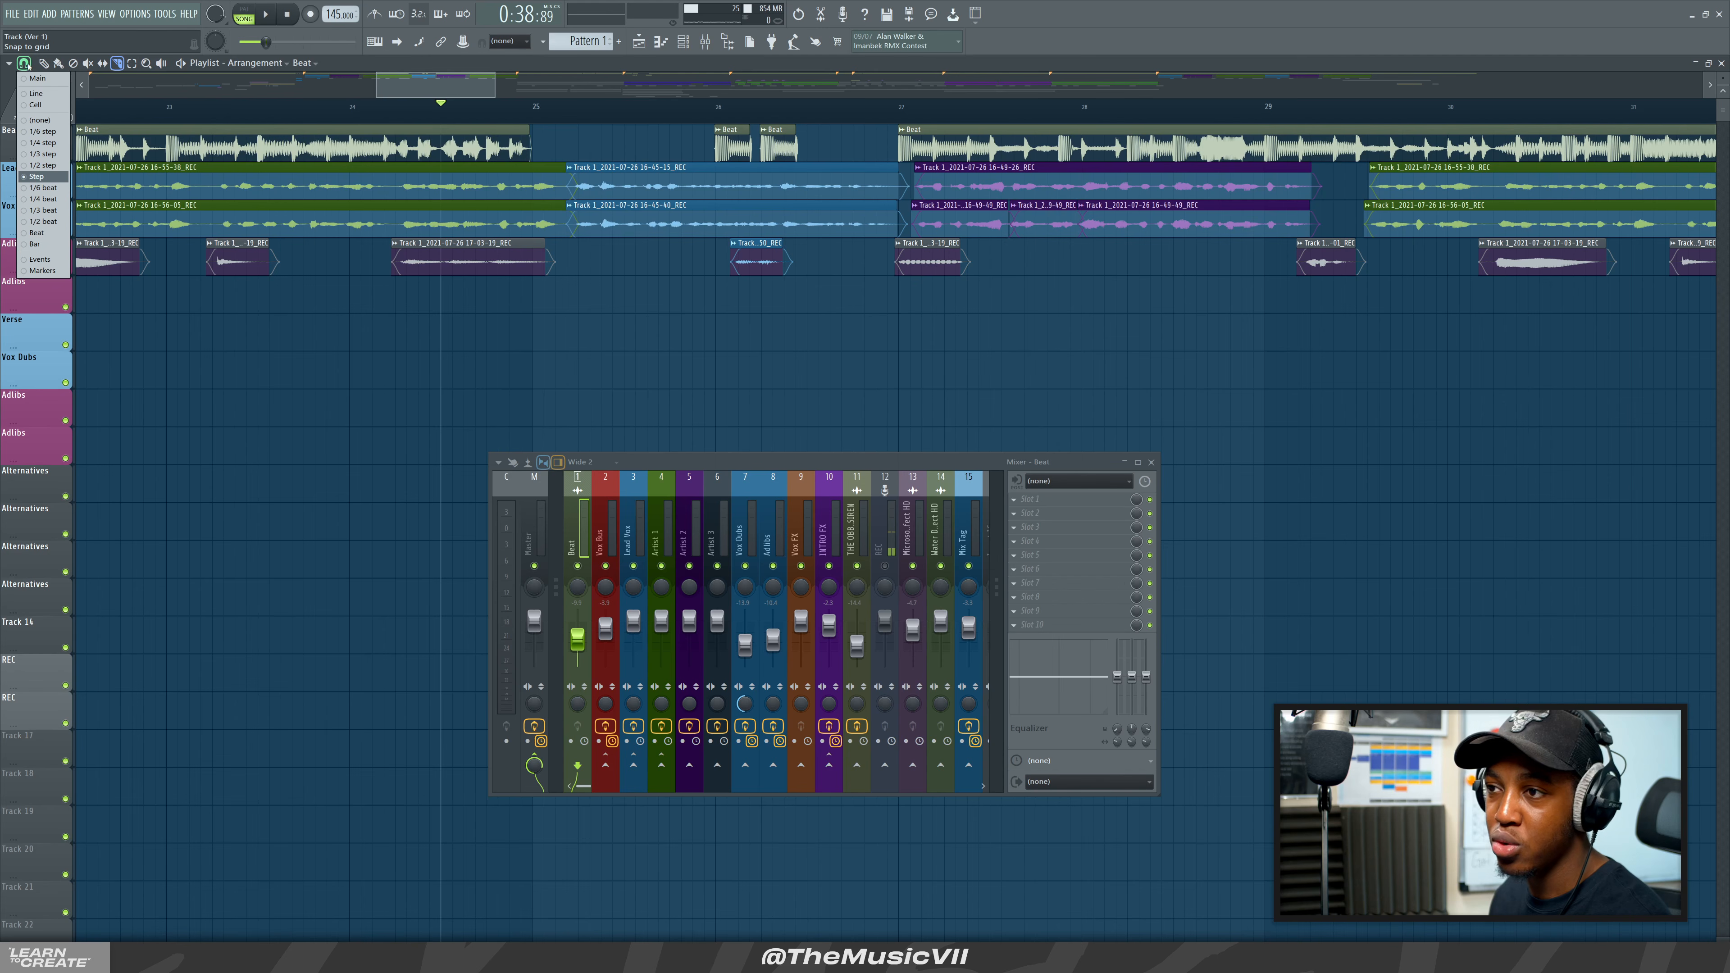
click(44, 177)
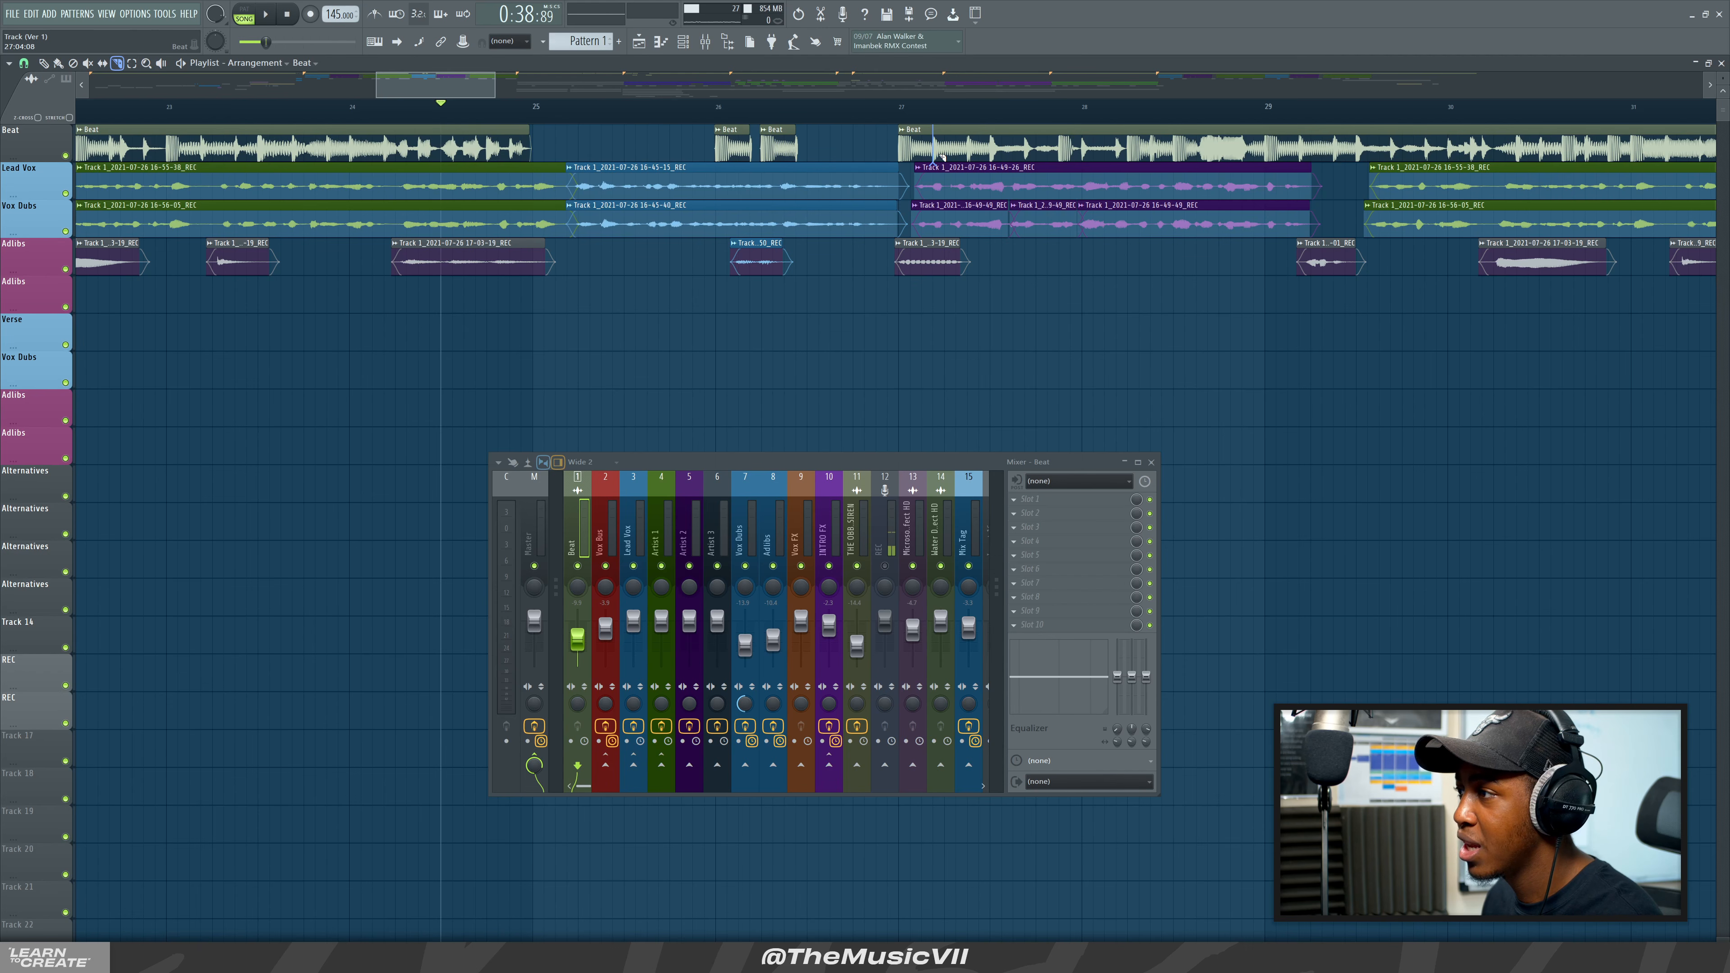
key(p)
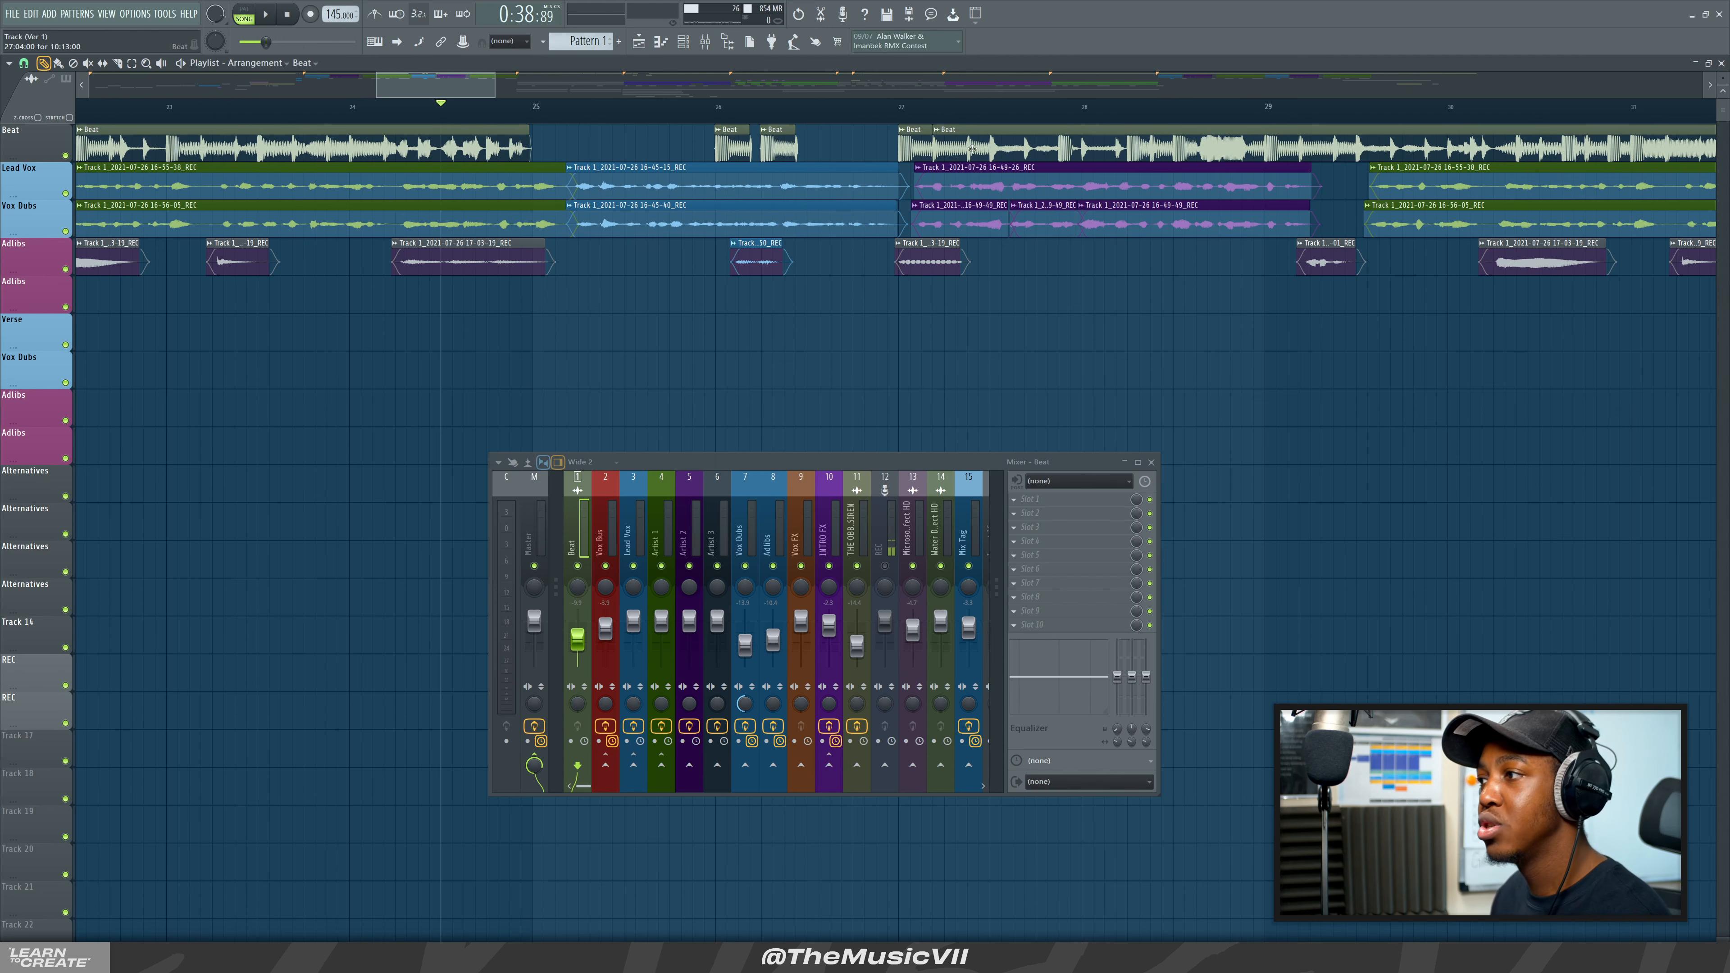
Copy the kick slice to the Verse track at bar 26, and delete it along with the two Beat hits at bar 26.
drag(914, 146, 732, 353)
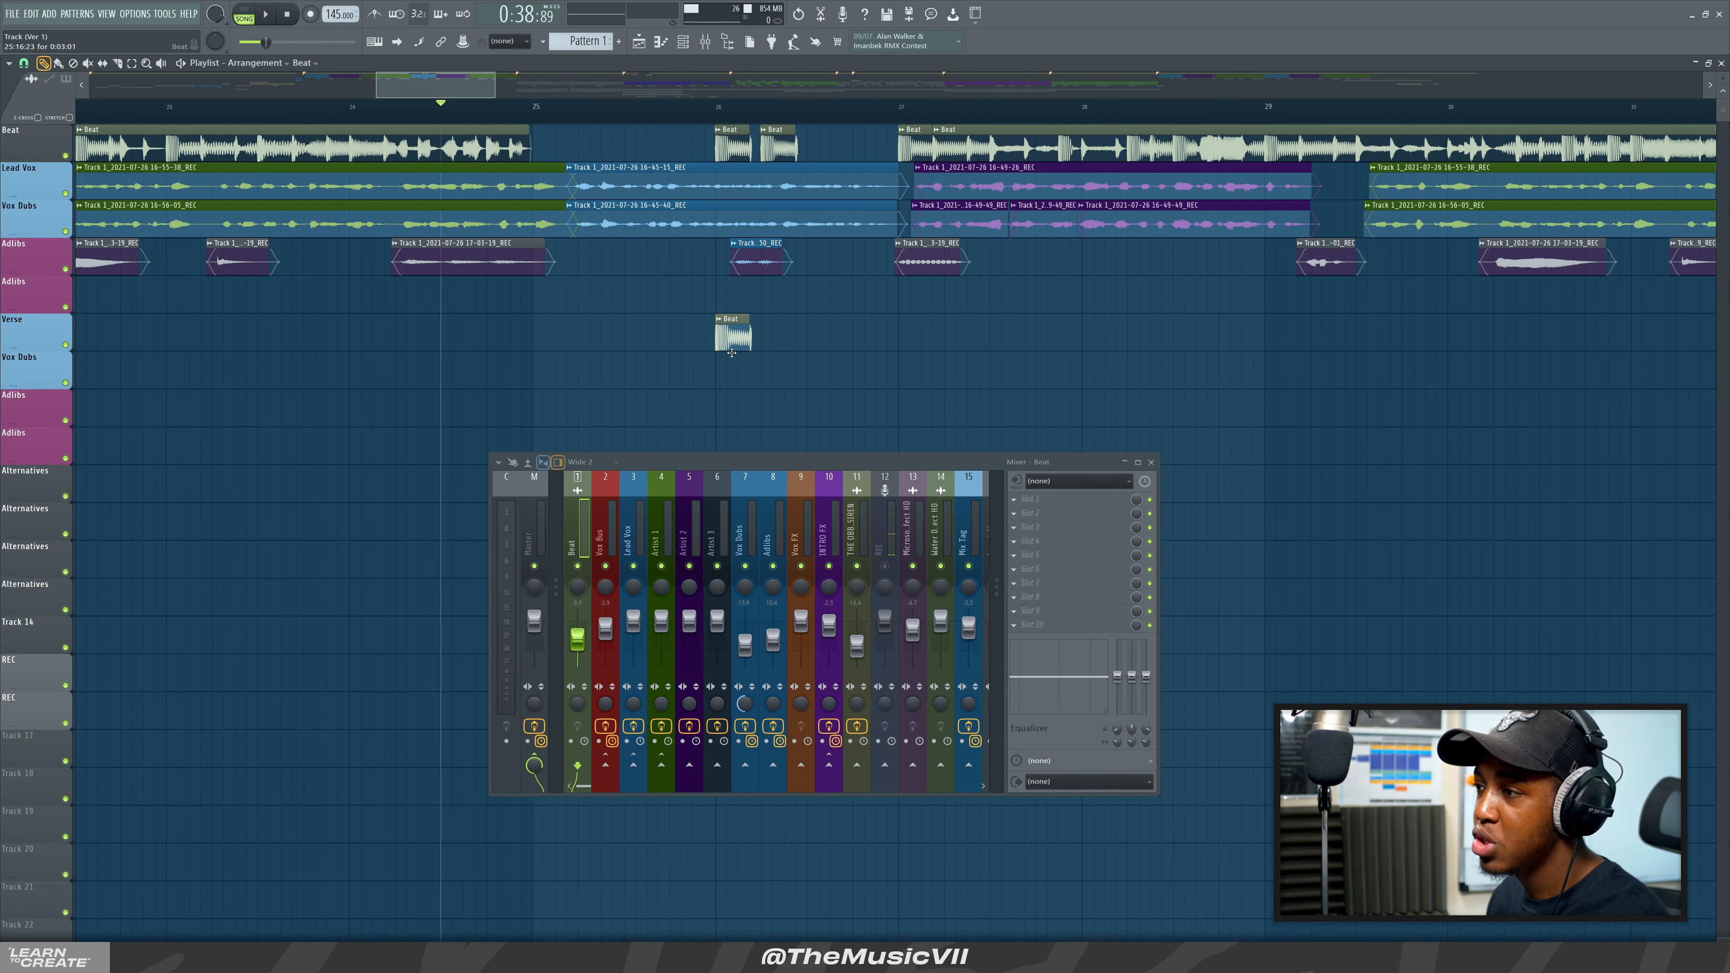
right_click(728, 146)
right_click(778, 146)
right_click(732, 330)
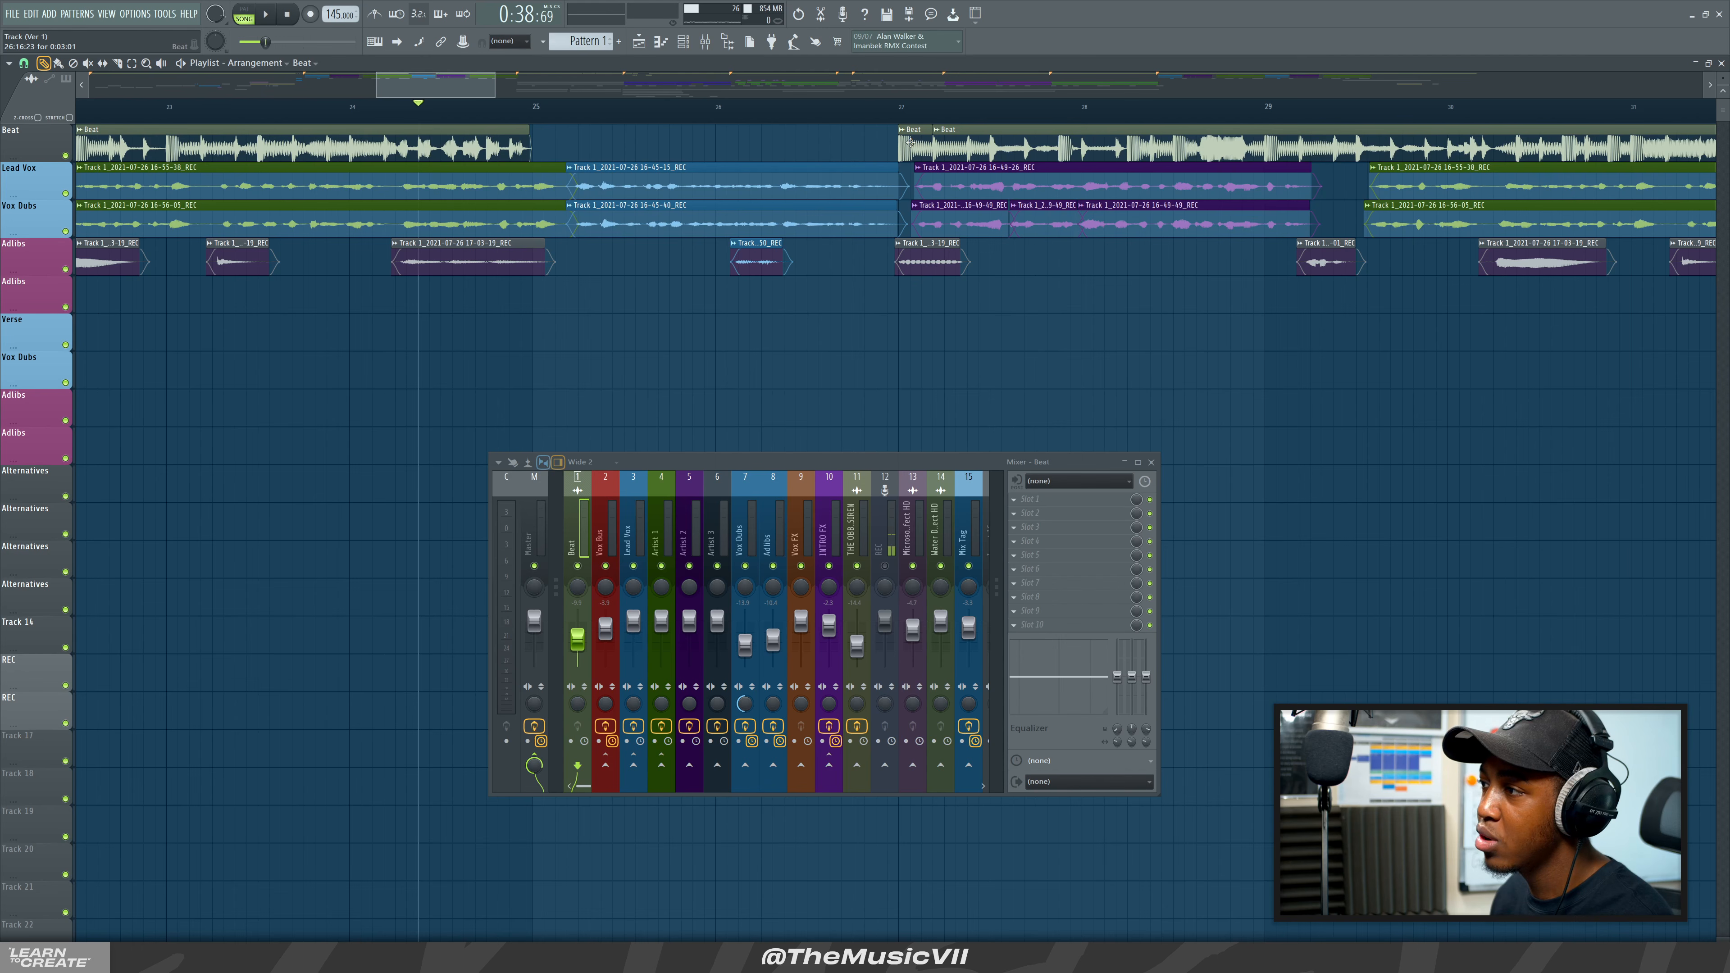
Try extending the Beat back from bar 27 to fill the gap to bar 25, and play it for comparison.
drag(900, 145, 529, 152)
key(space)
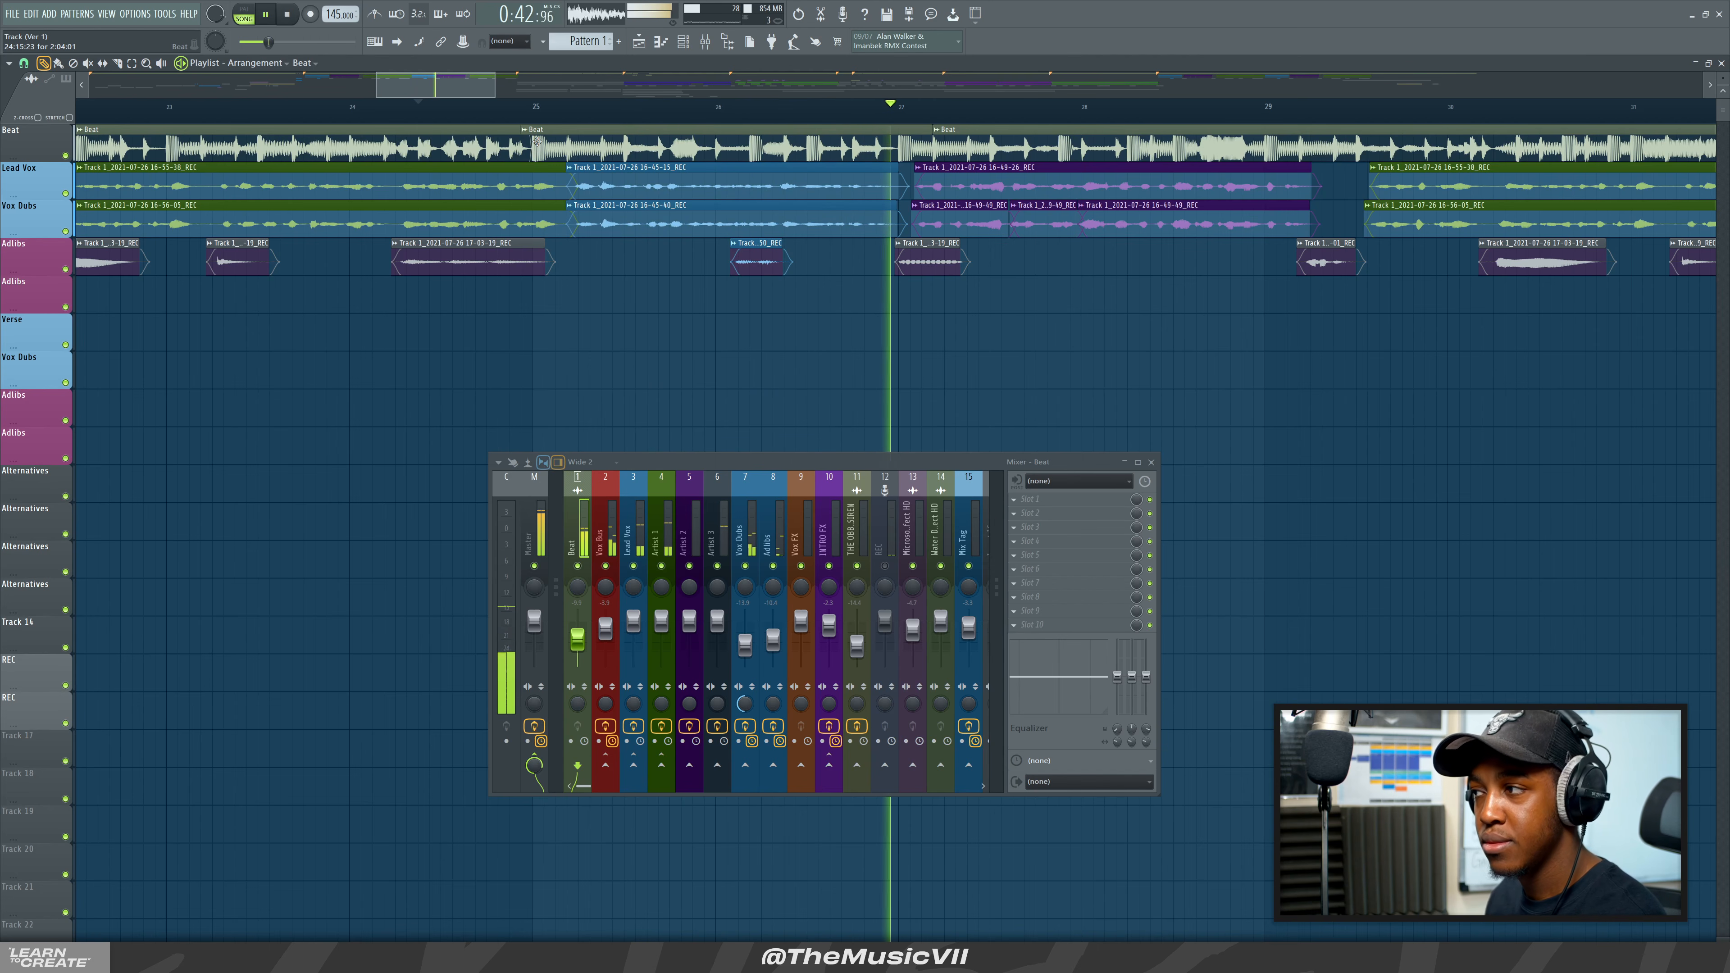
key(ctrl+z)
key(space)
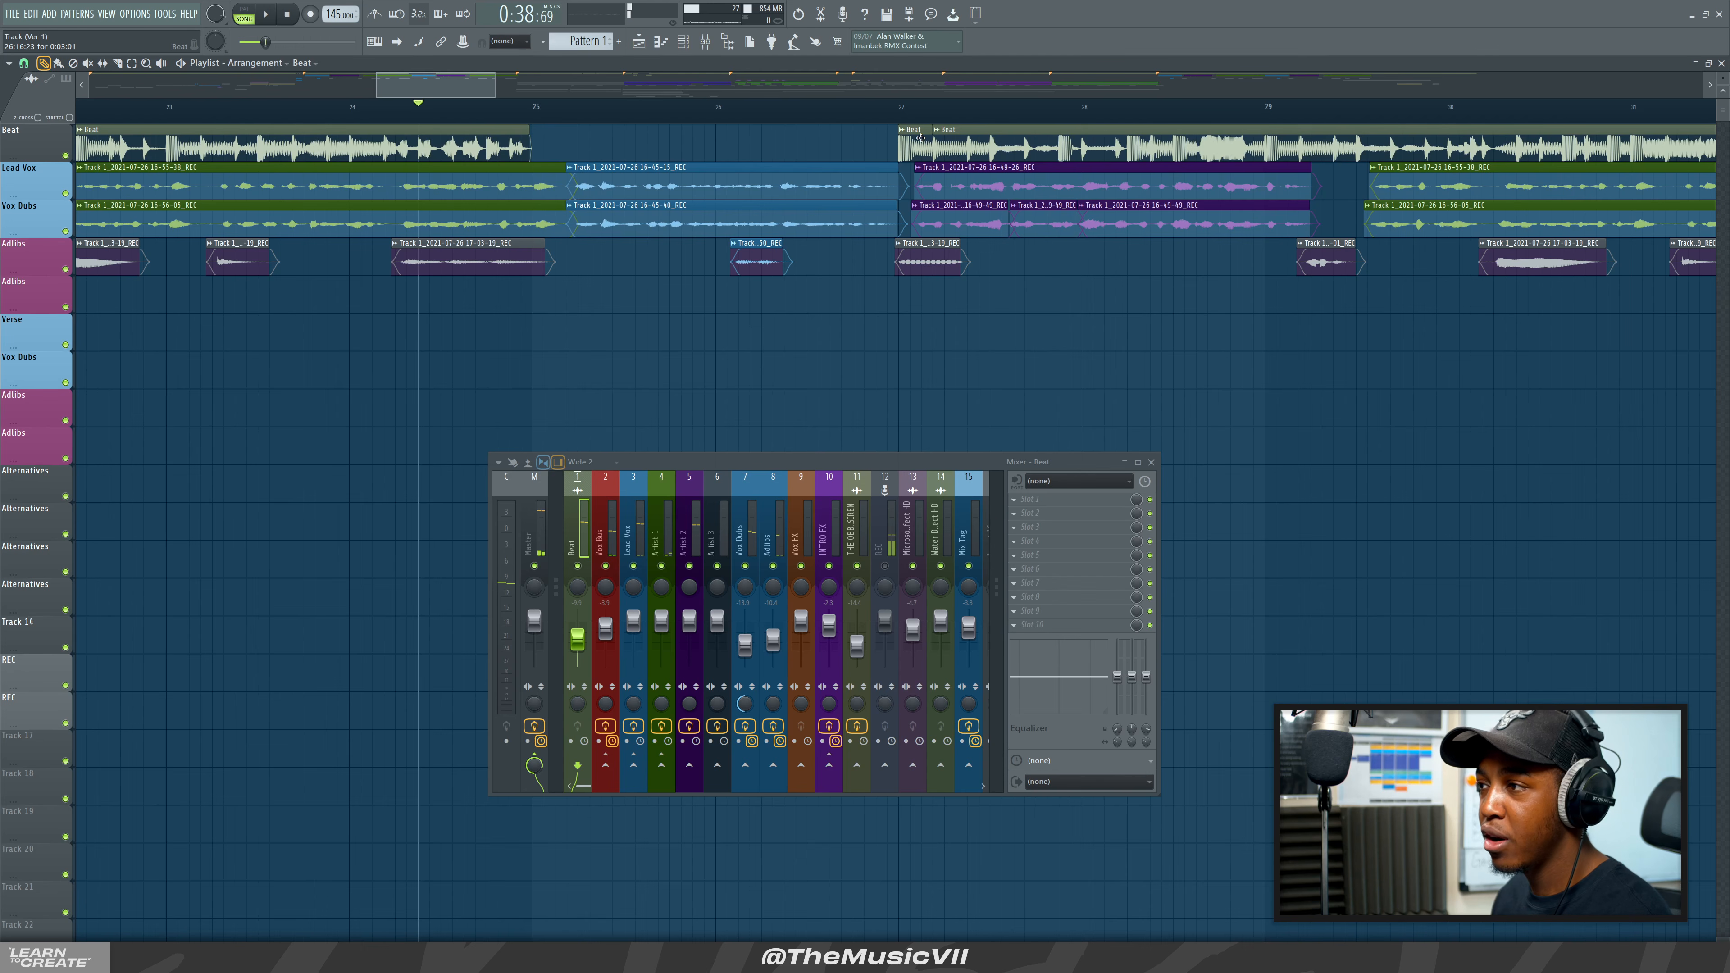
Put the two kick hits back at bar 26 on the Beat track and play the transition.
mouse_move(766, 150)
mouse_down()
mouse_move(732, 157)
mouse_move(789, 150)
mouse_move(768, 149)
mouse_up()
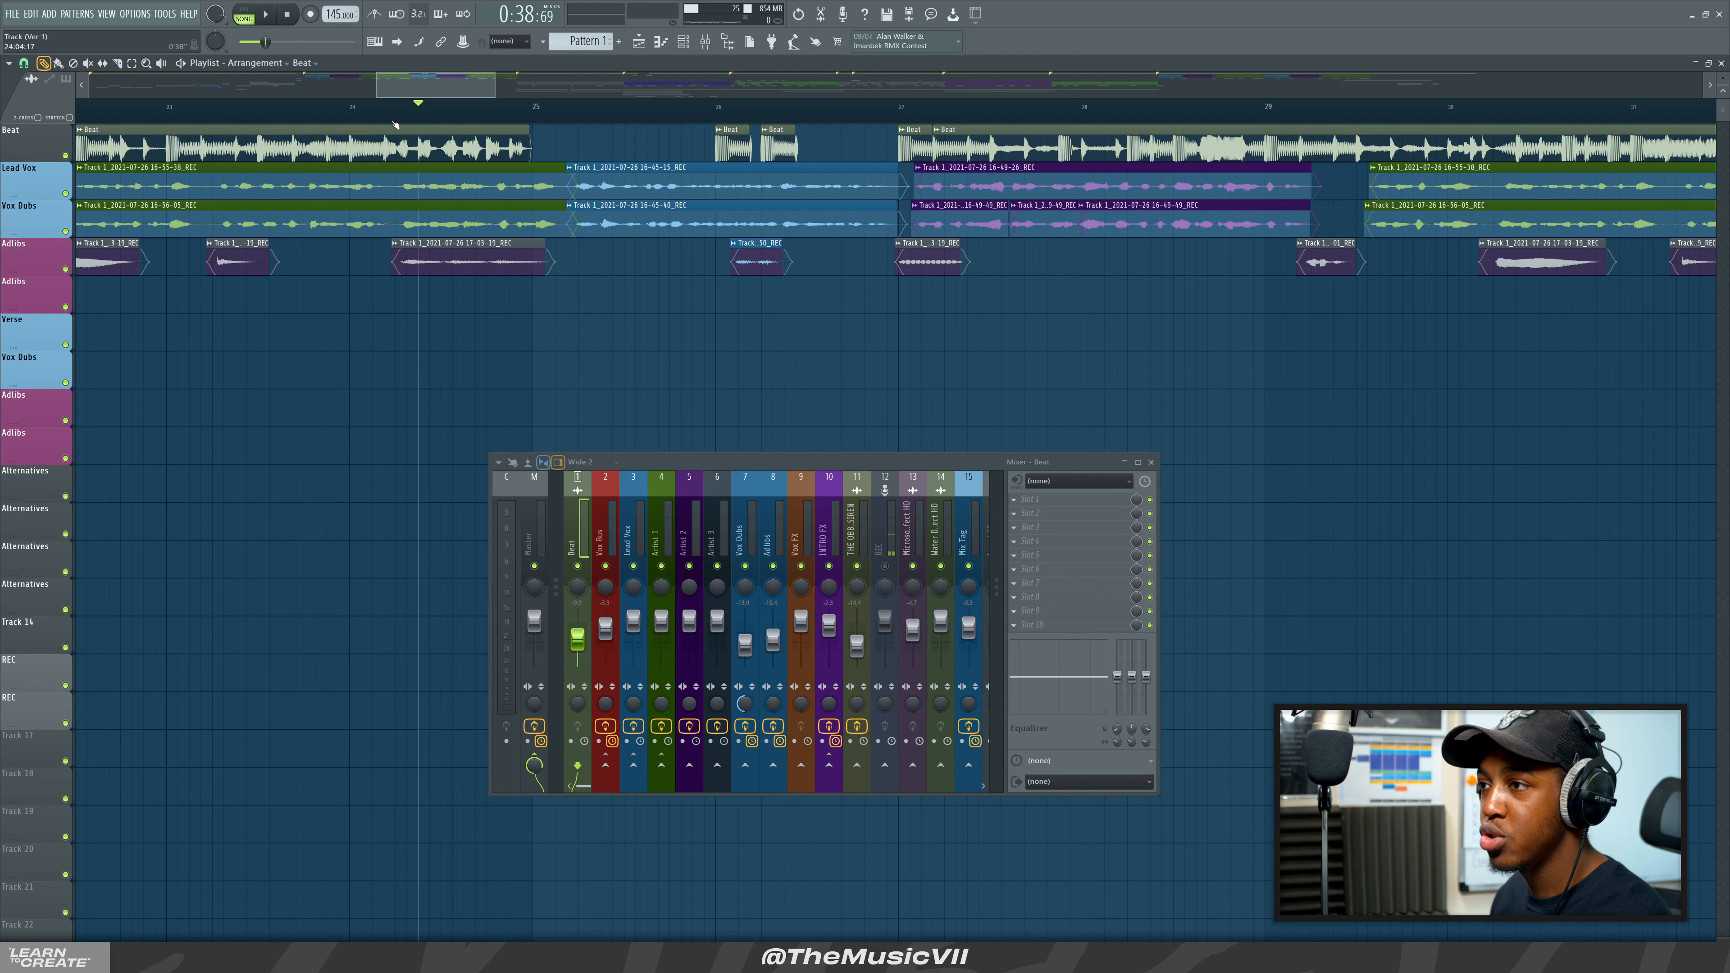
drag(362, 107, 54, 114)
key(space)
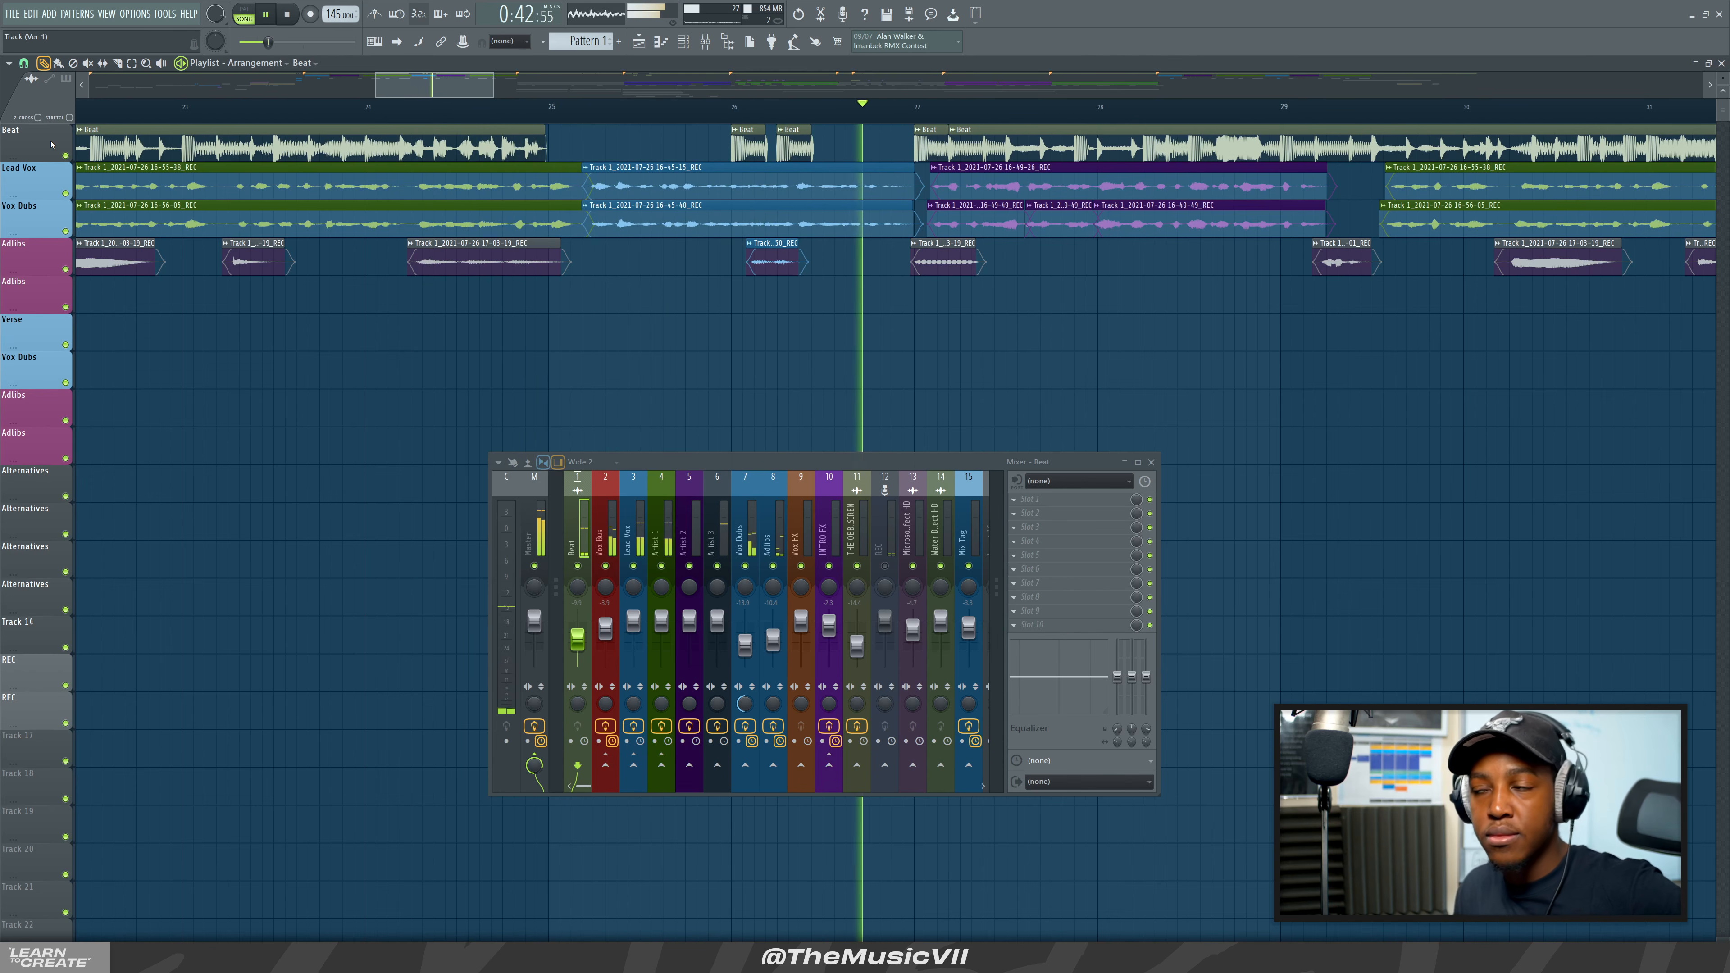
key(space)
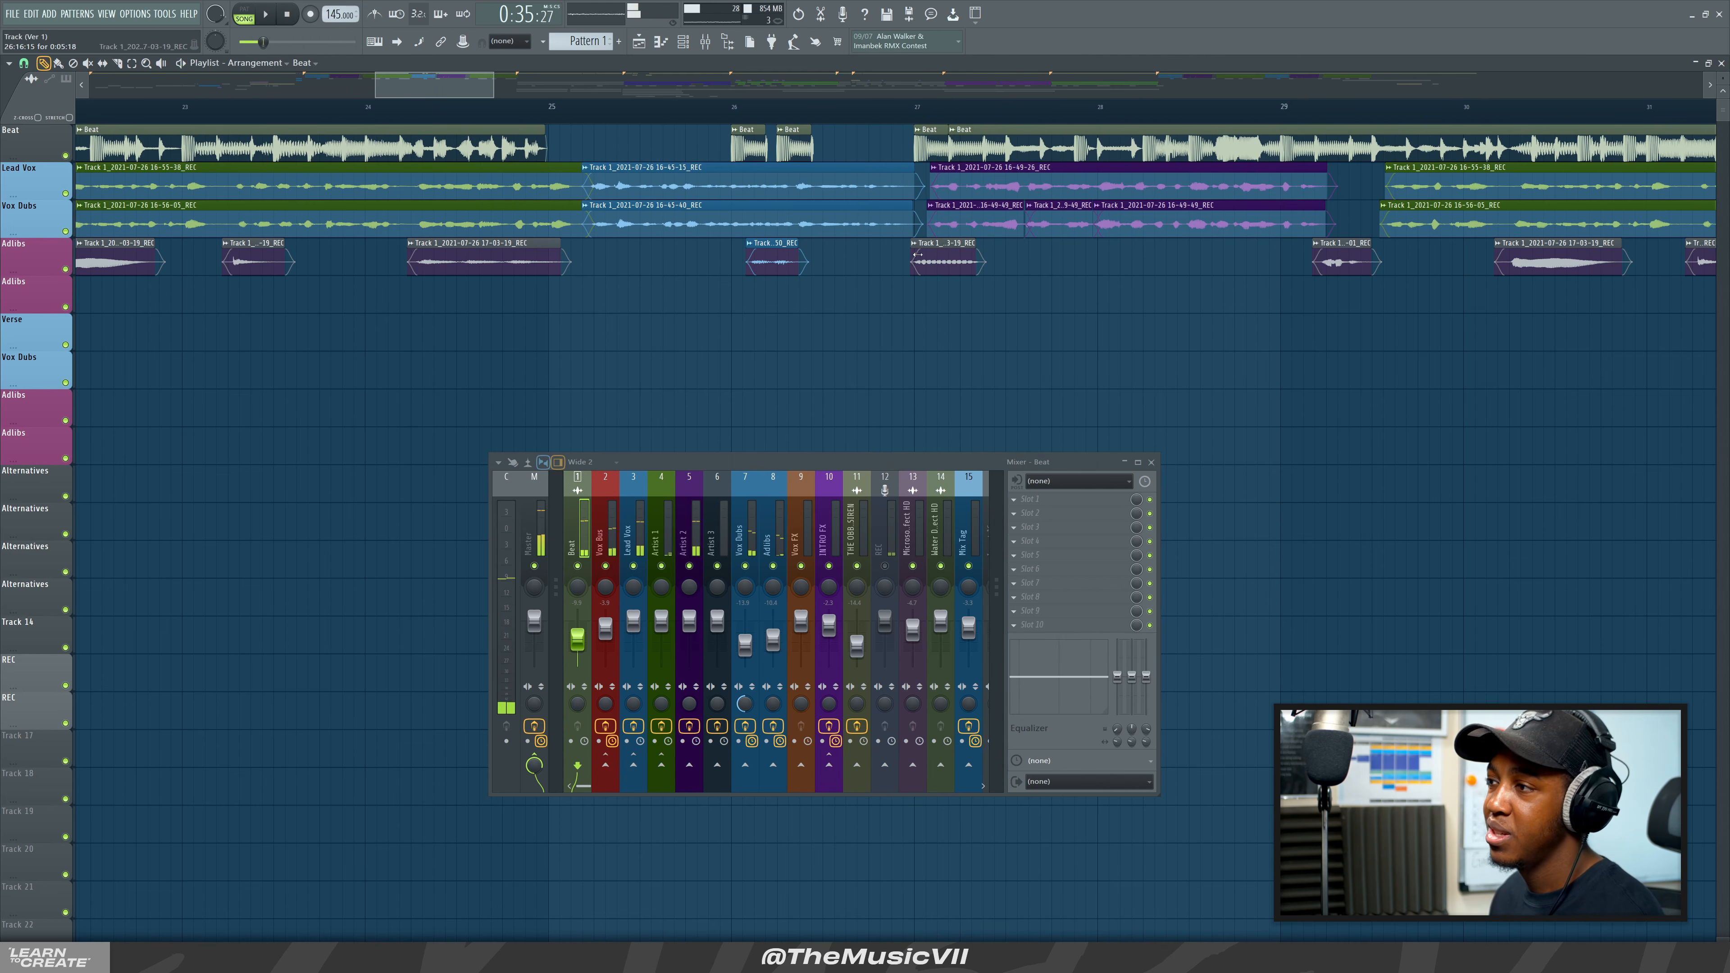
Play the first verse from bar 37 through the muted Beat section and into the Beat dropout after the V2 marker.
scroll(917, 254, down, 8)
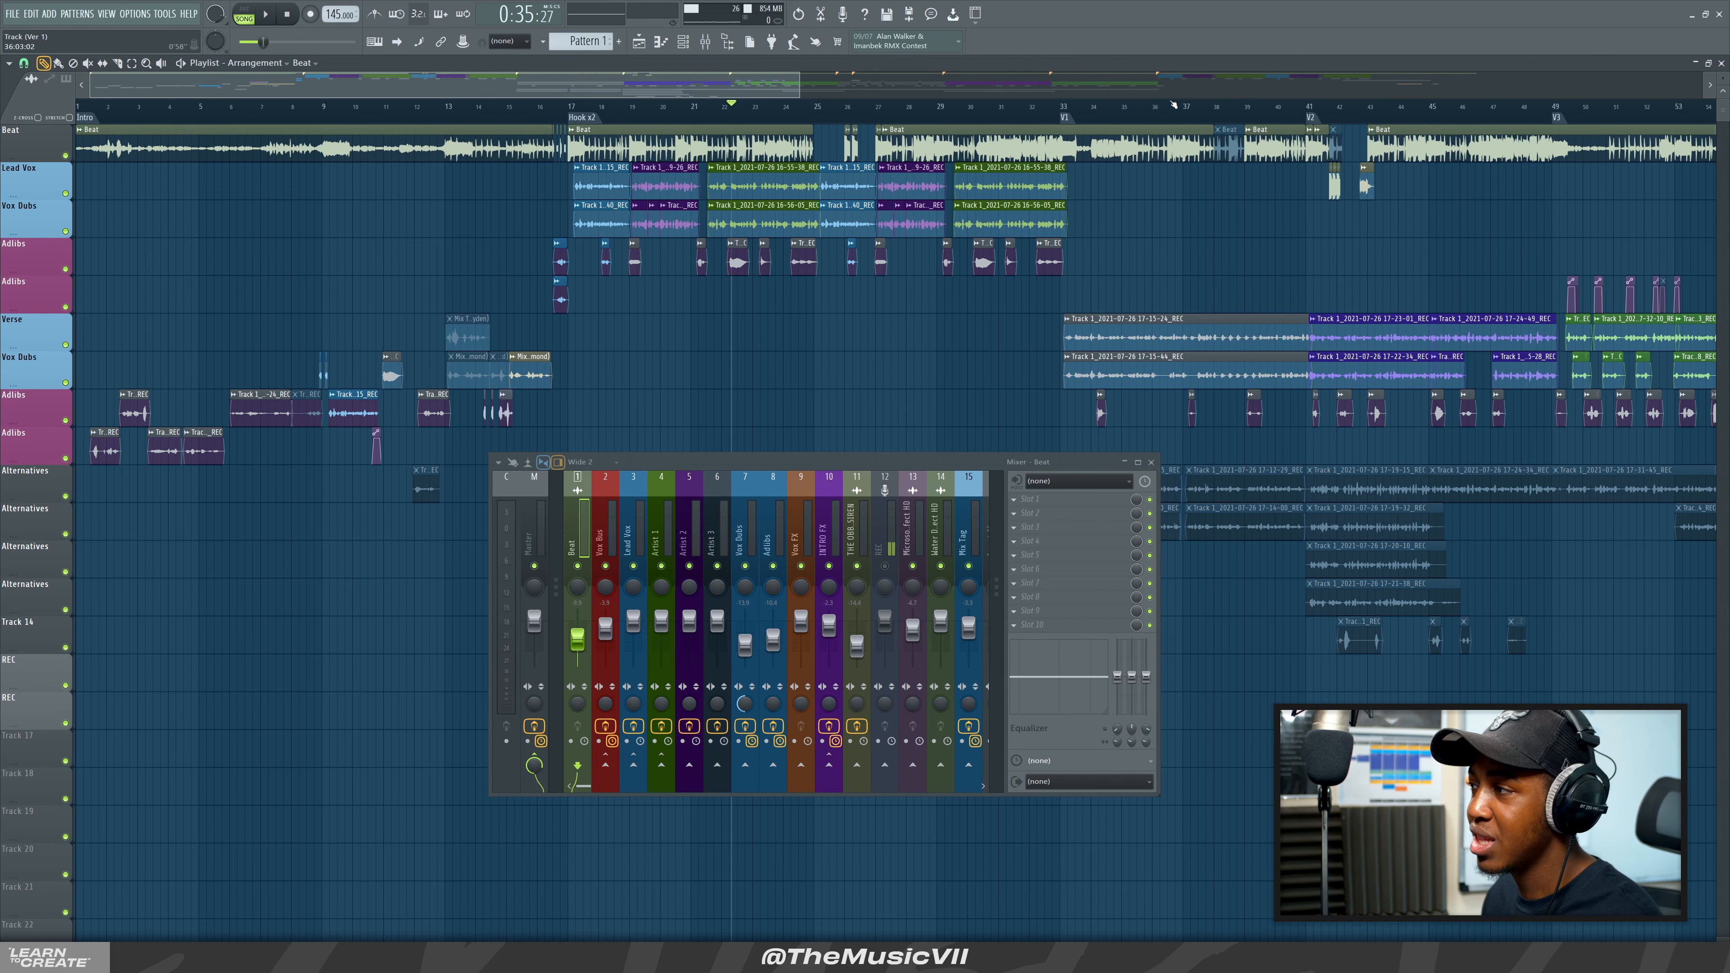
click(1193, 104)
drag(748, 88, 969, 122)
scroll(825, 210, up, 6)
key(space)
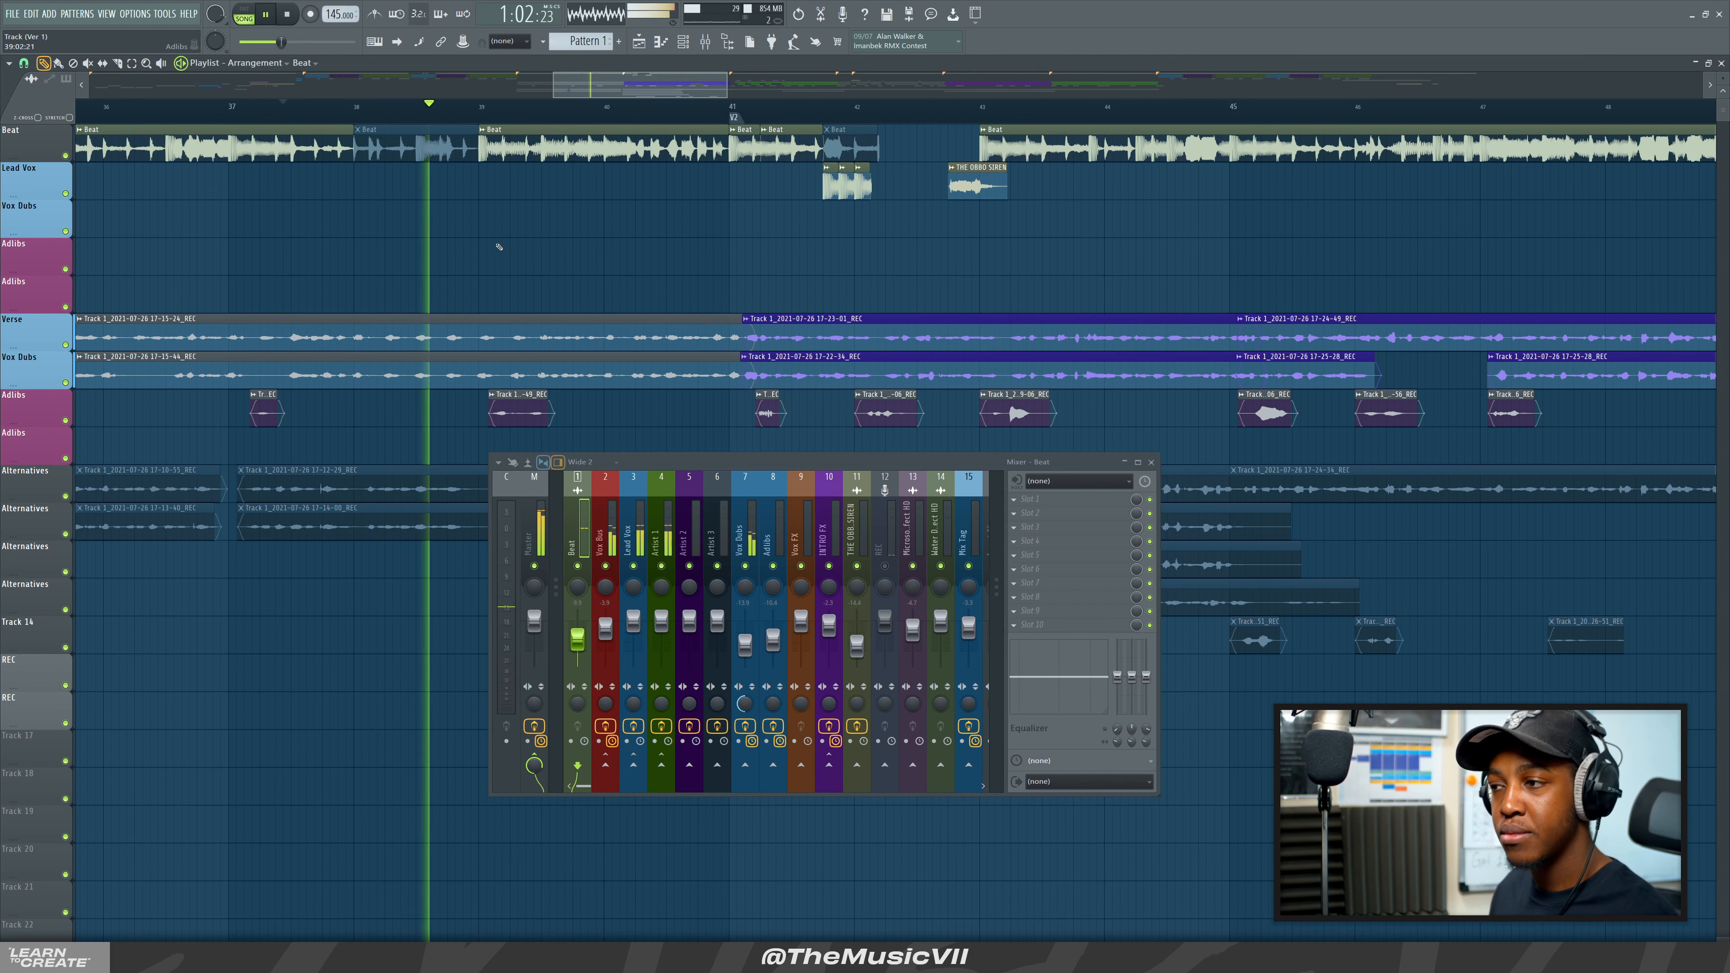
key(space)
drag(247, 107, 237, 106)
key(space)
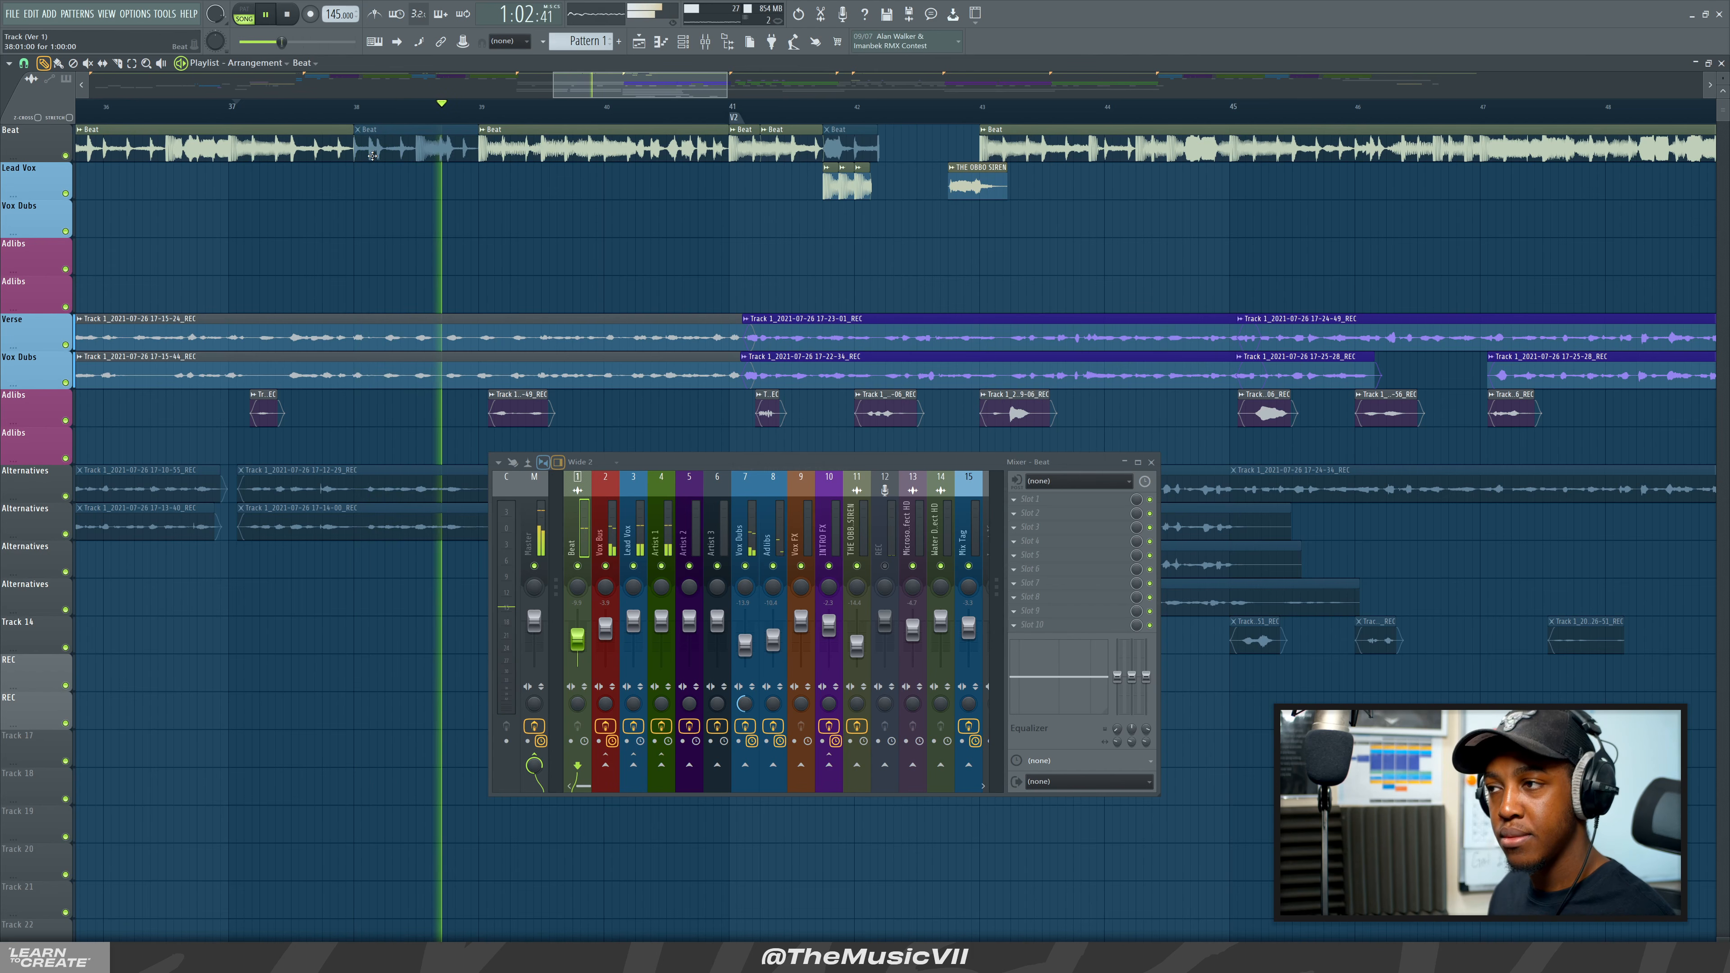
drag(585, 81, 619, 83)
scroll(684, 198, up, 2)
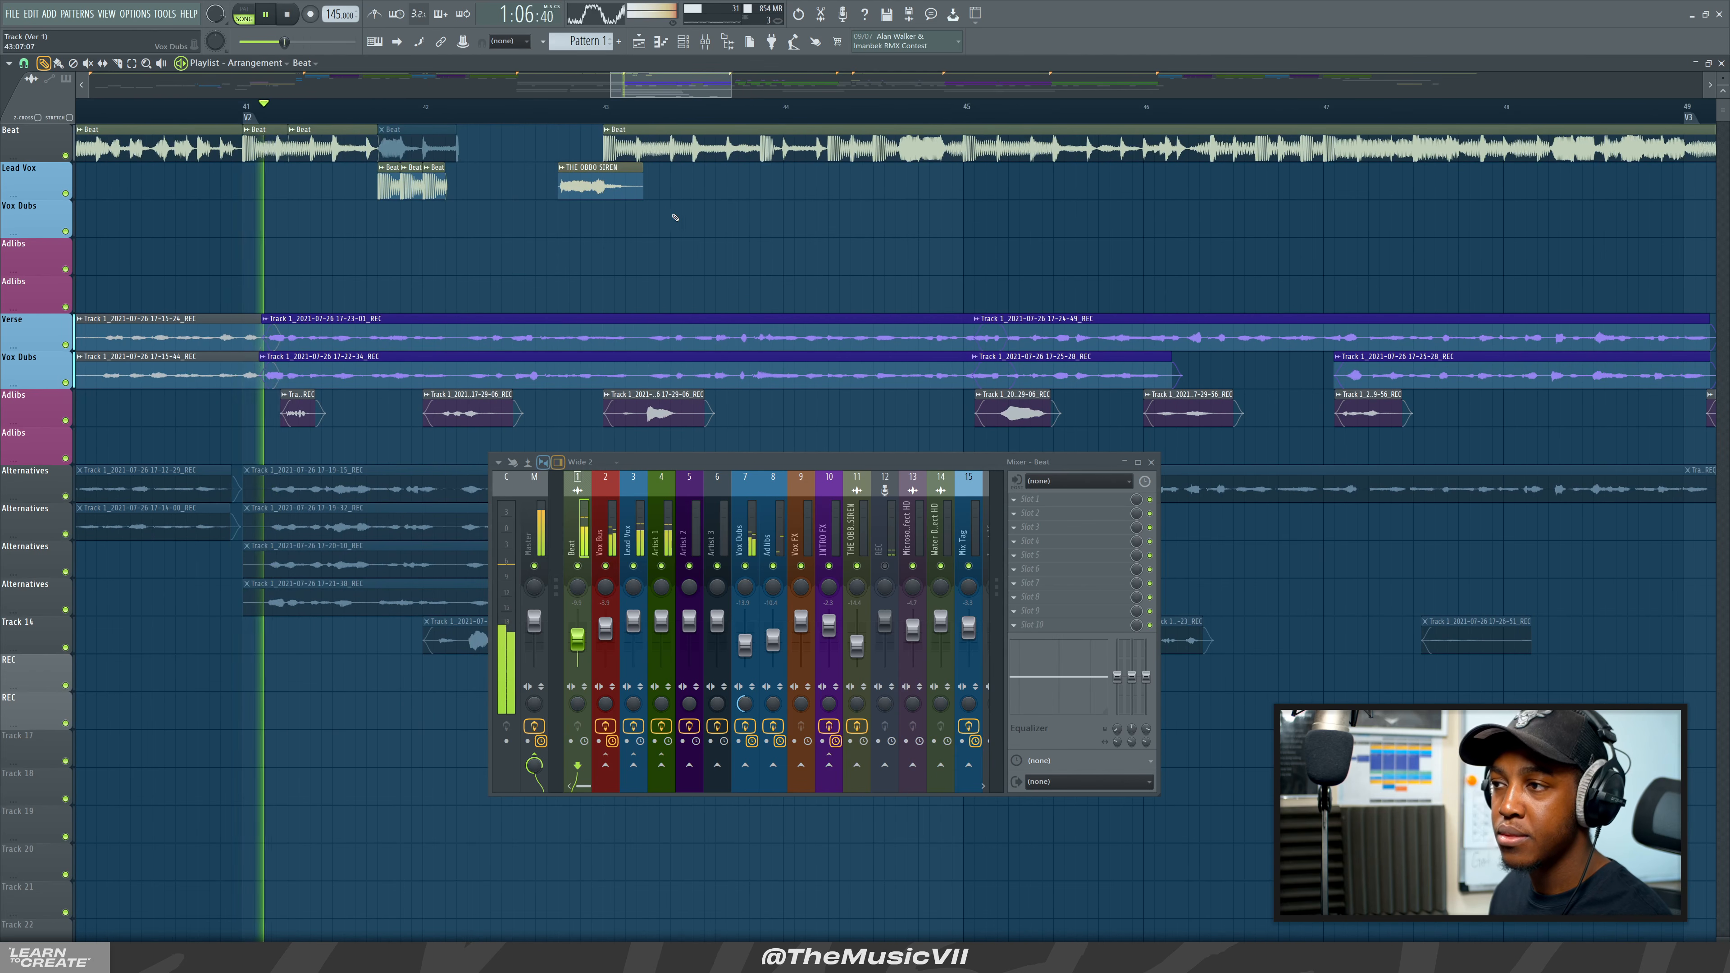
key(space)
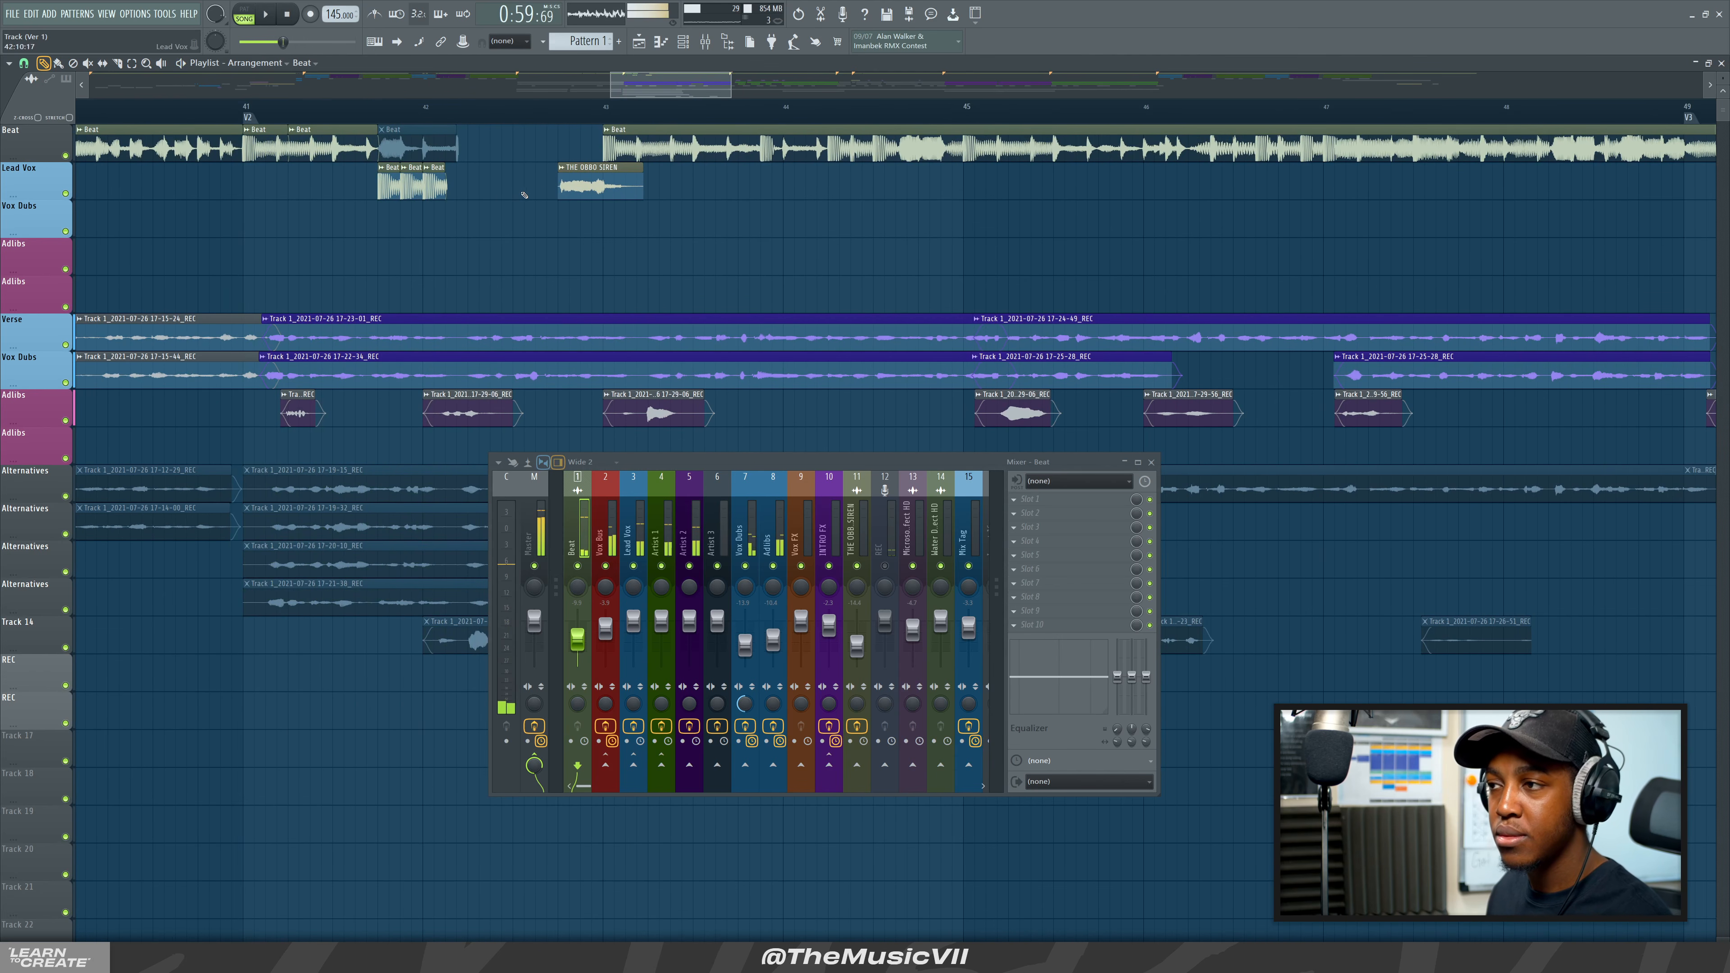
Play the V2 transition from bar 40 through the chopped Beat hits and the siren clip.
drag(201, 107, 176, 104)
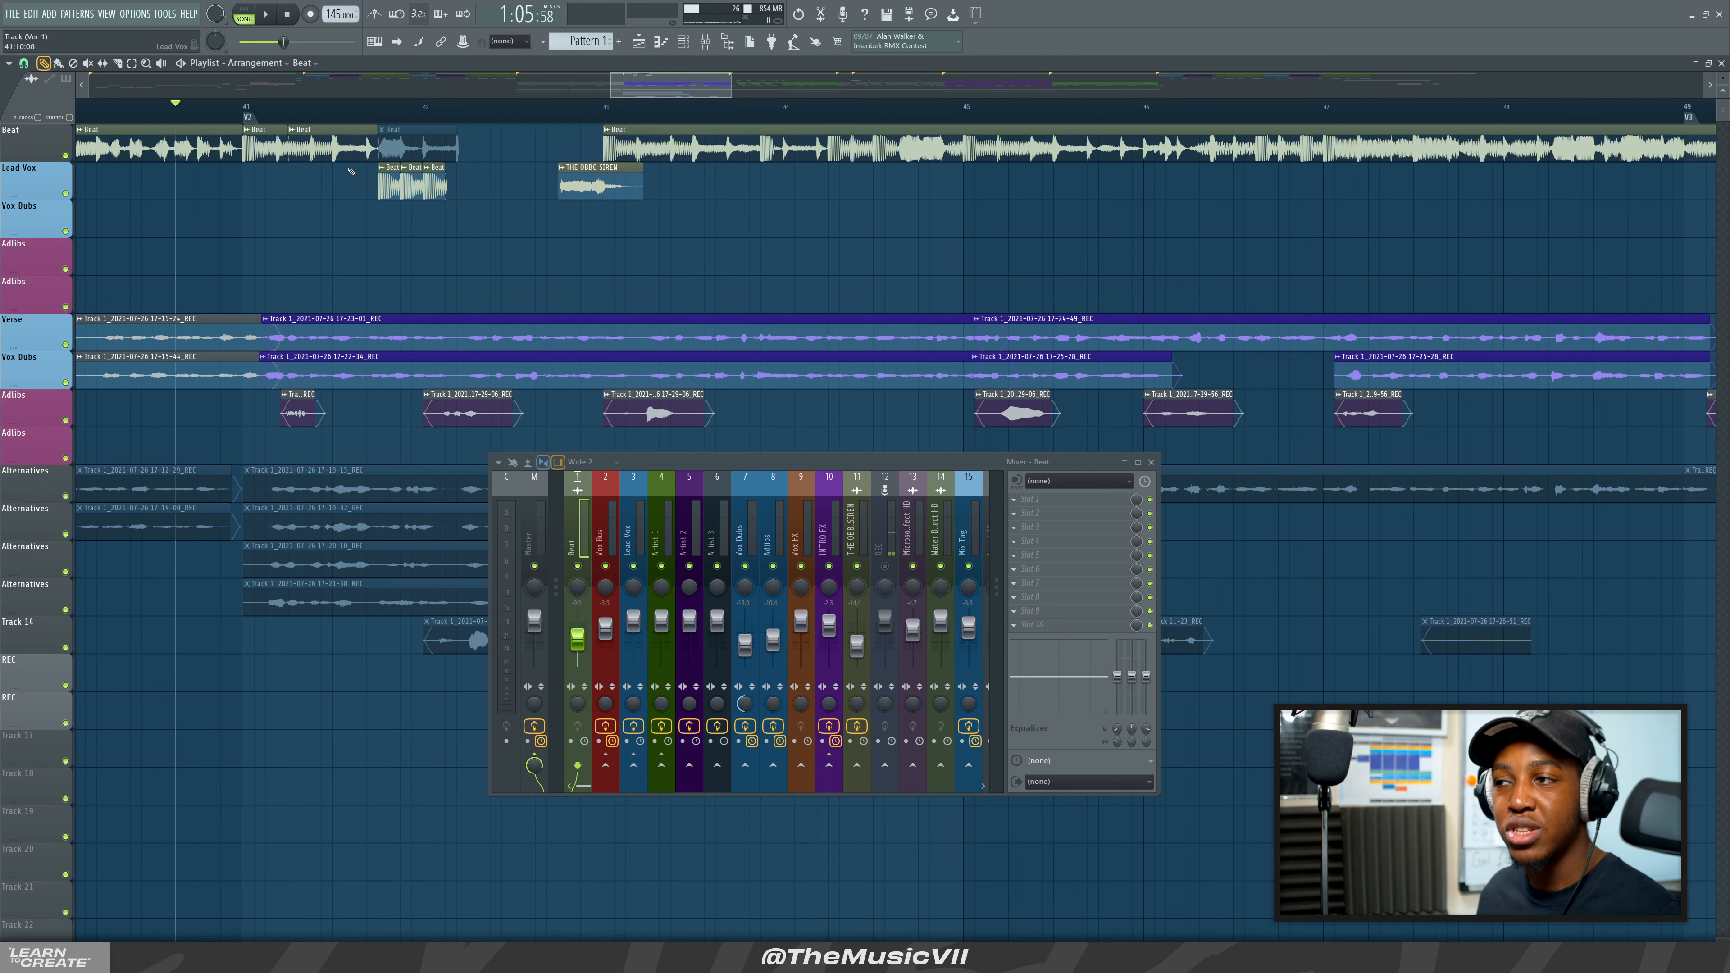
drag(666, 93, 610, 93)
click(435, 121)
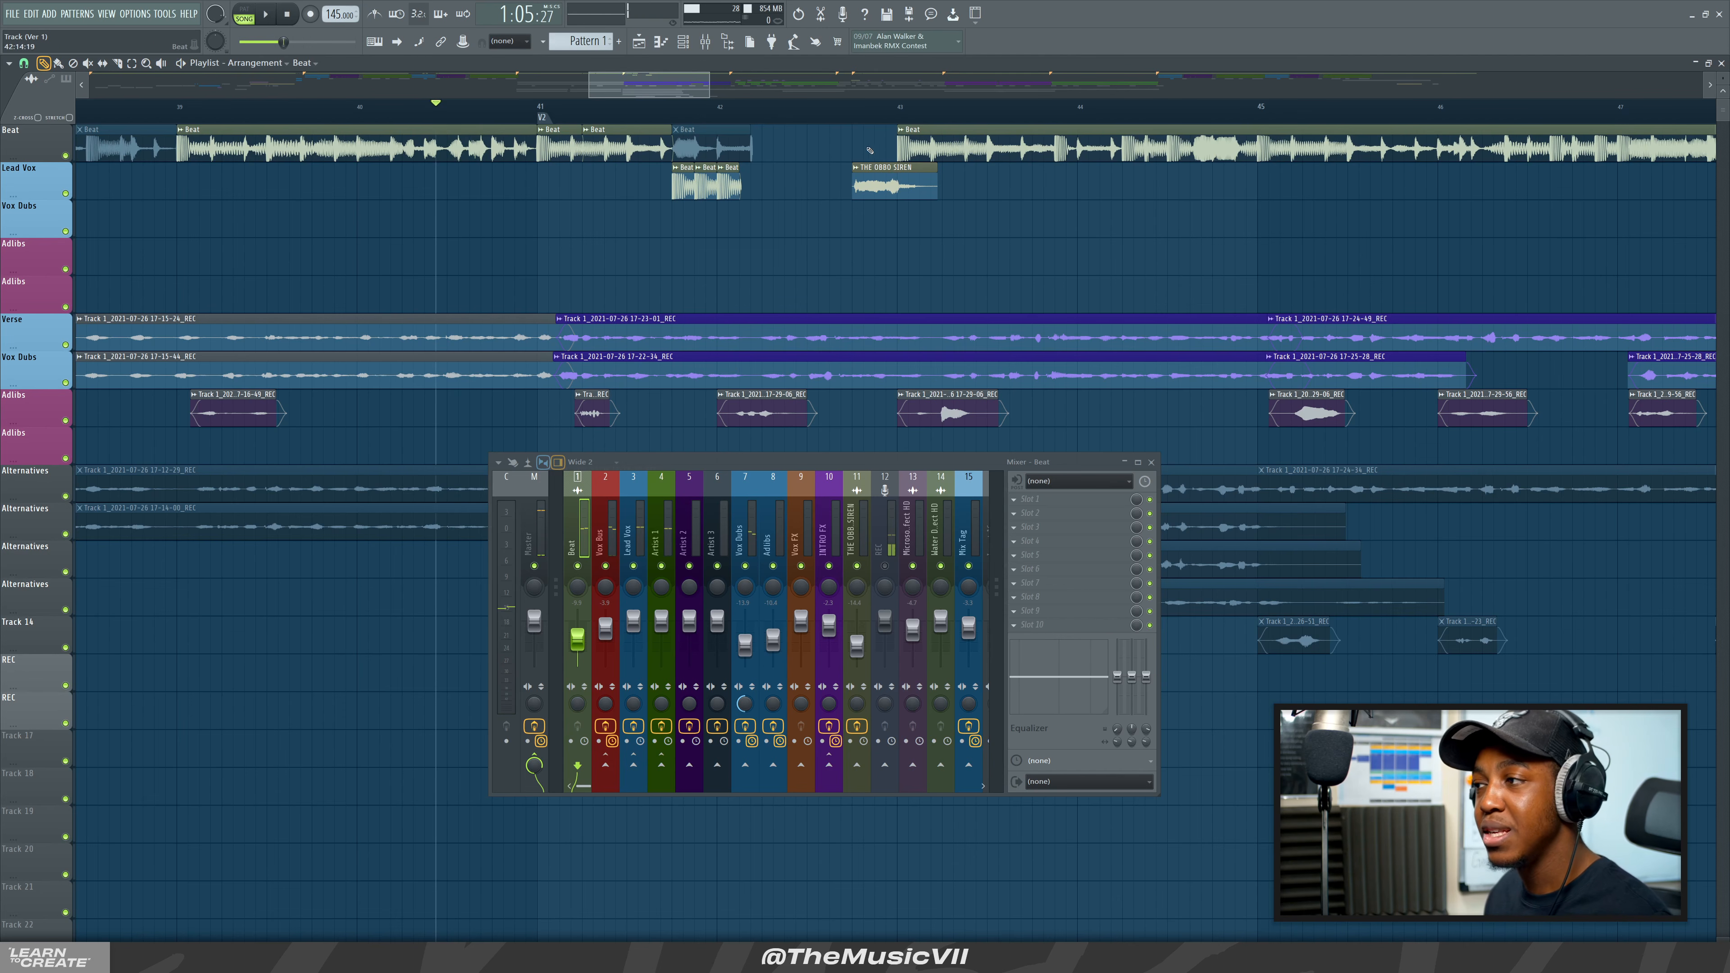
drag(845, 115, 366, 146)
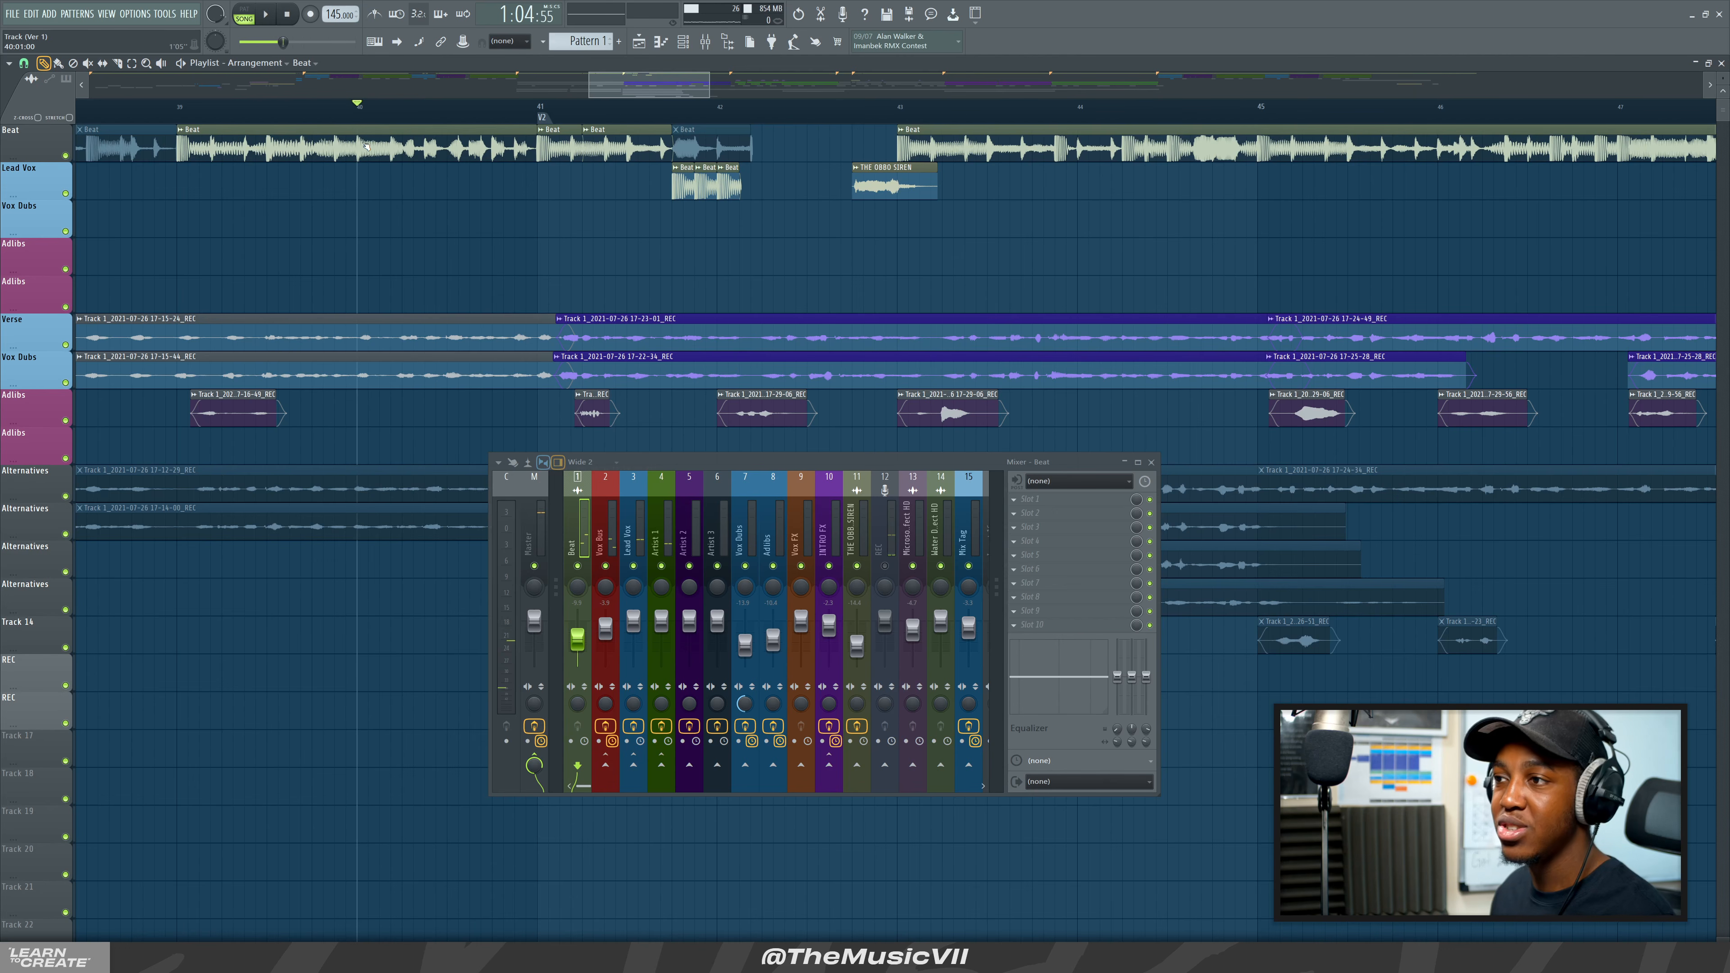
key(space)
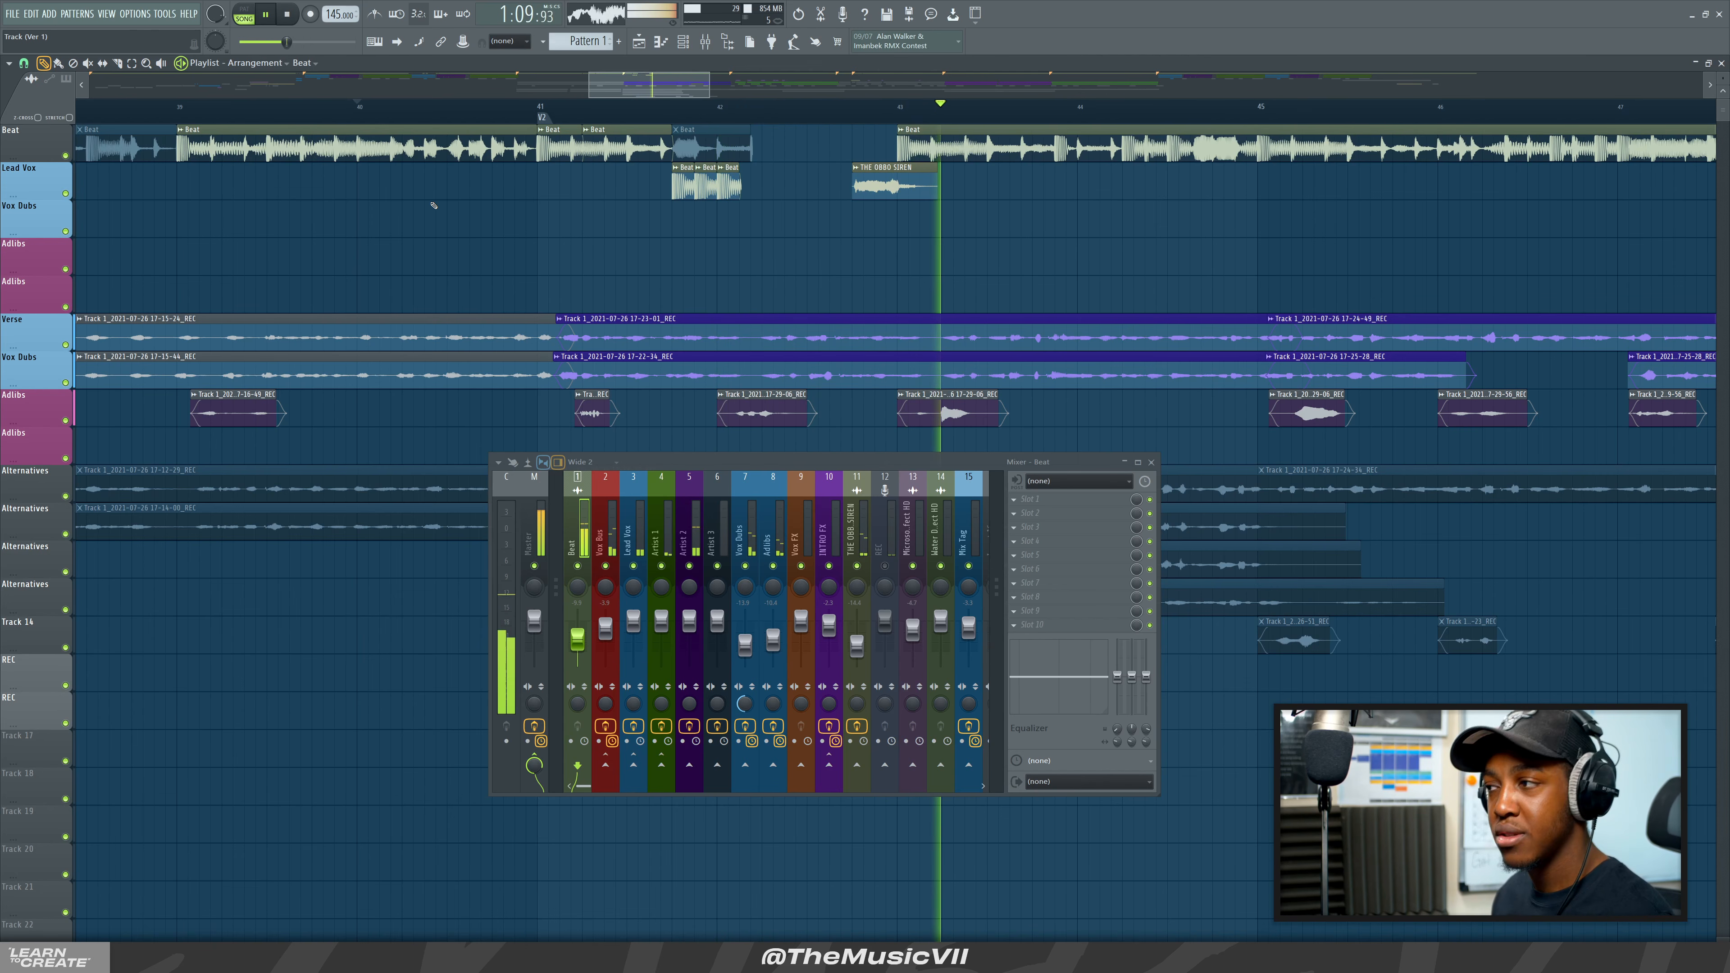
key(space)
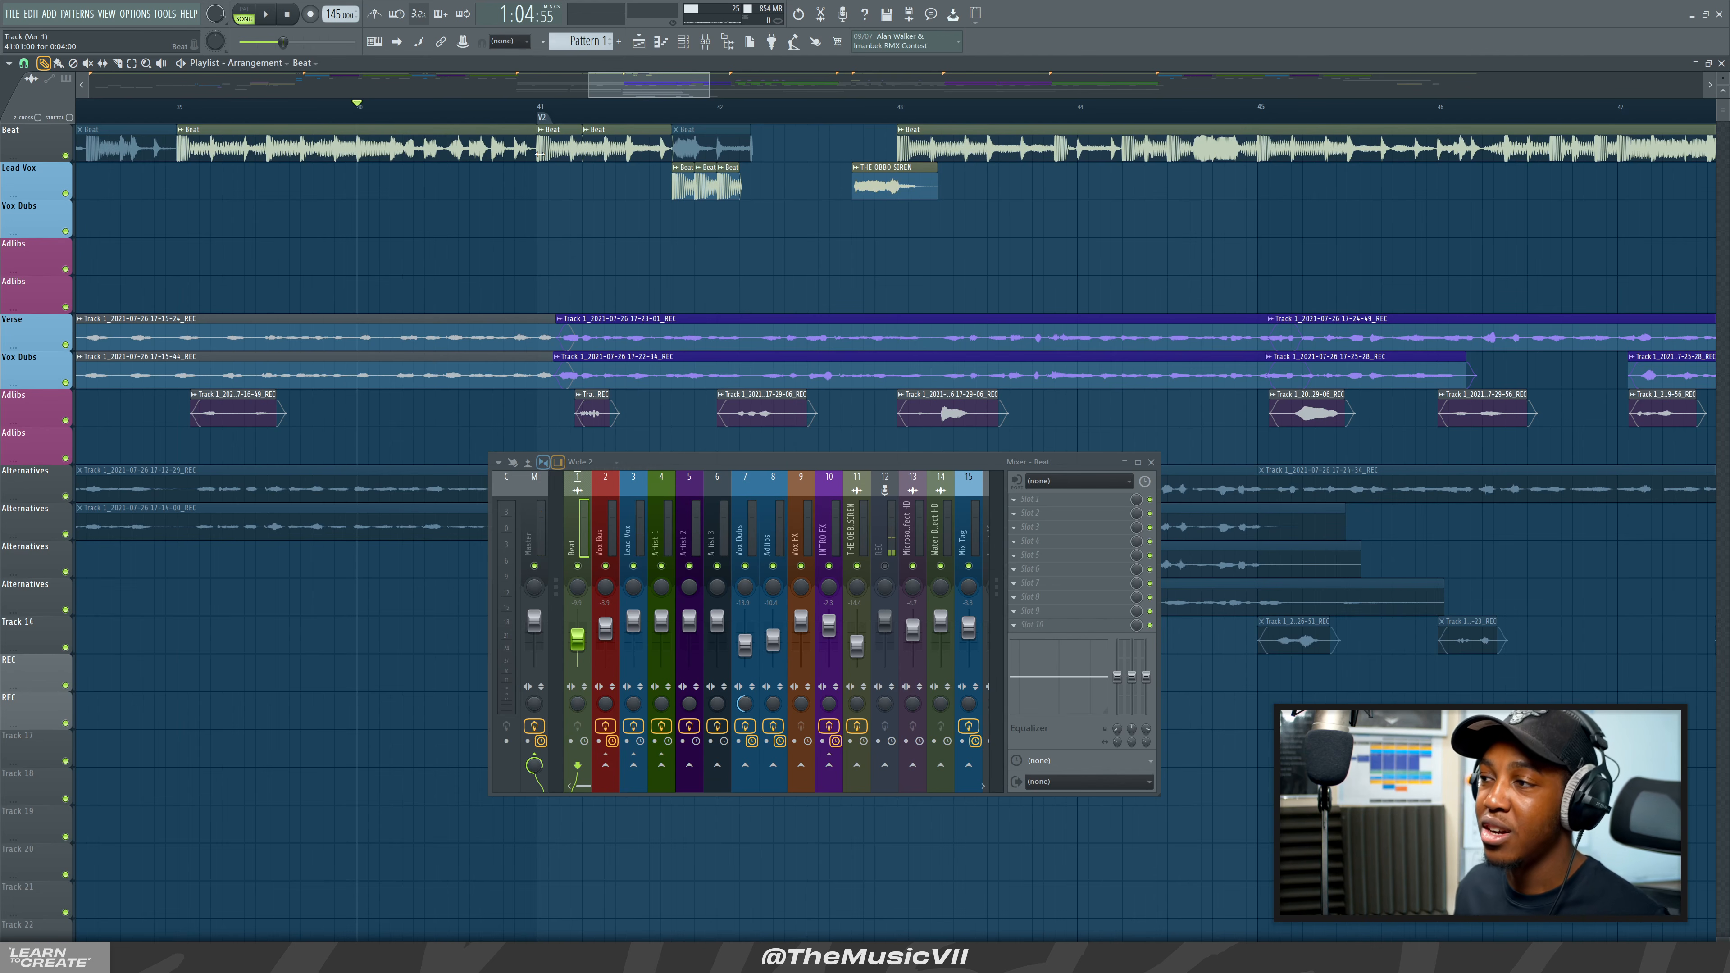
Replay the lead-in from bar 40 up to the opening of V2.
key(space)
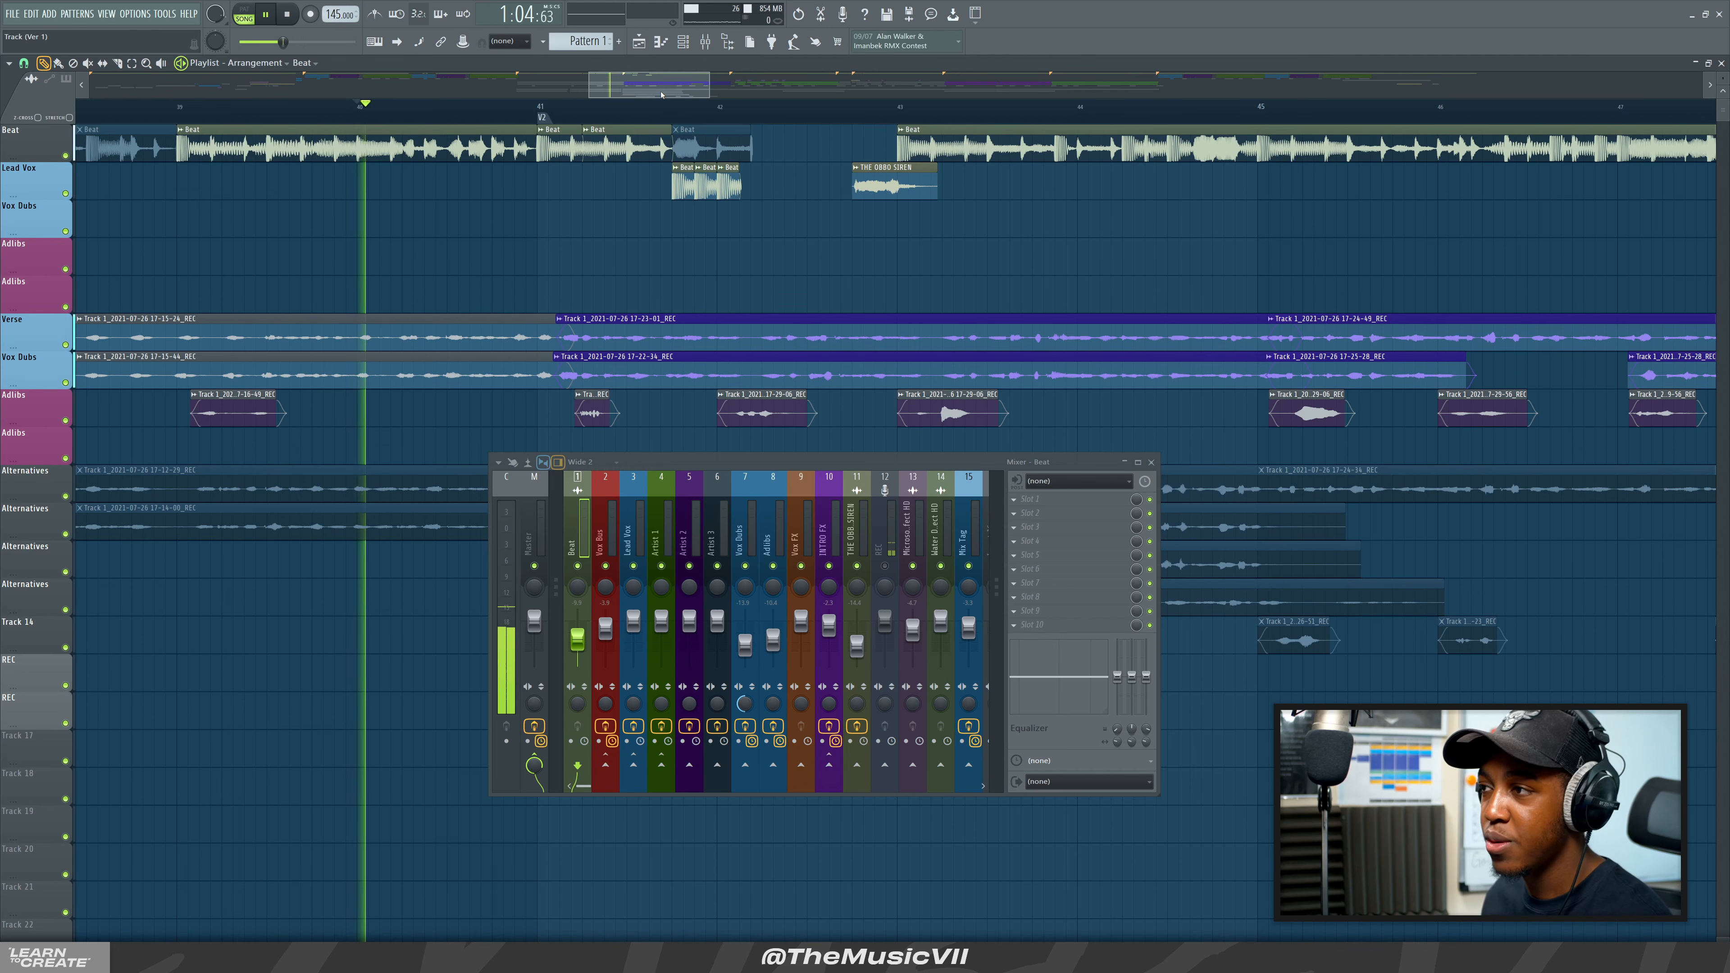
drag(660, 95, 677, 94)
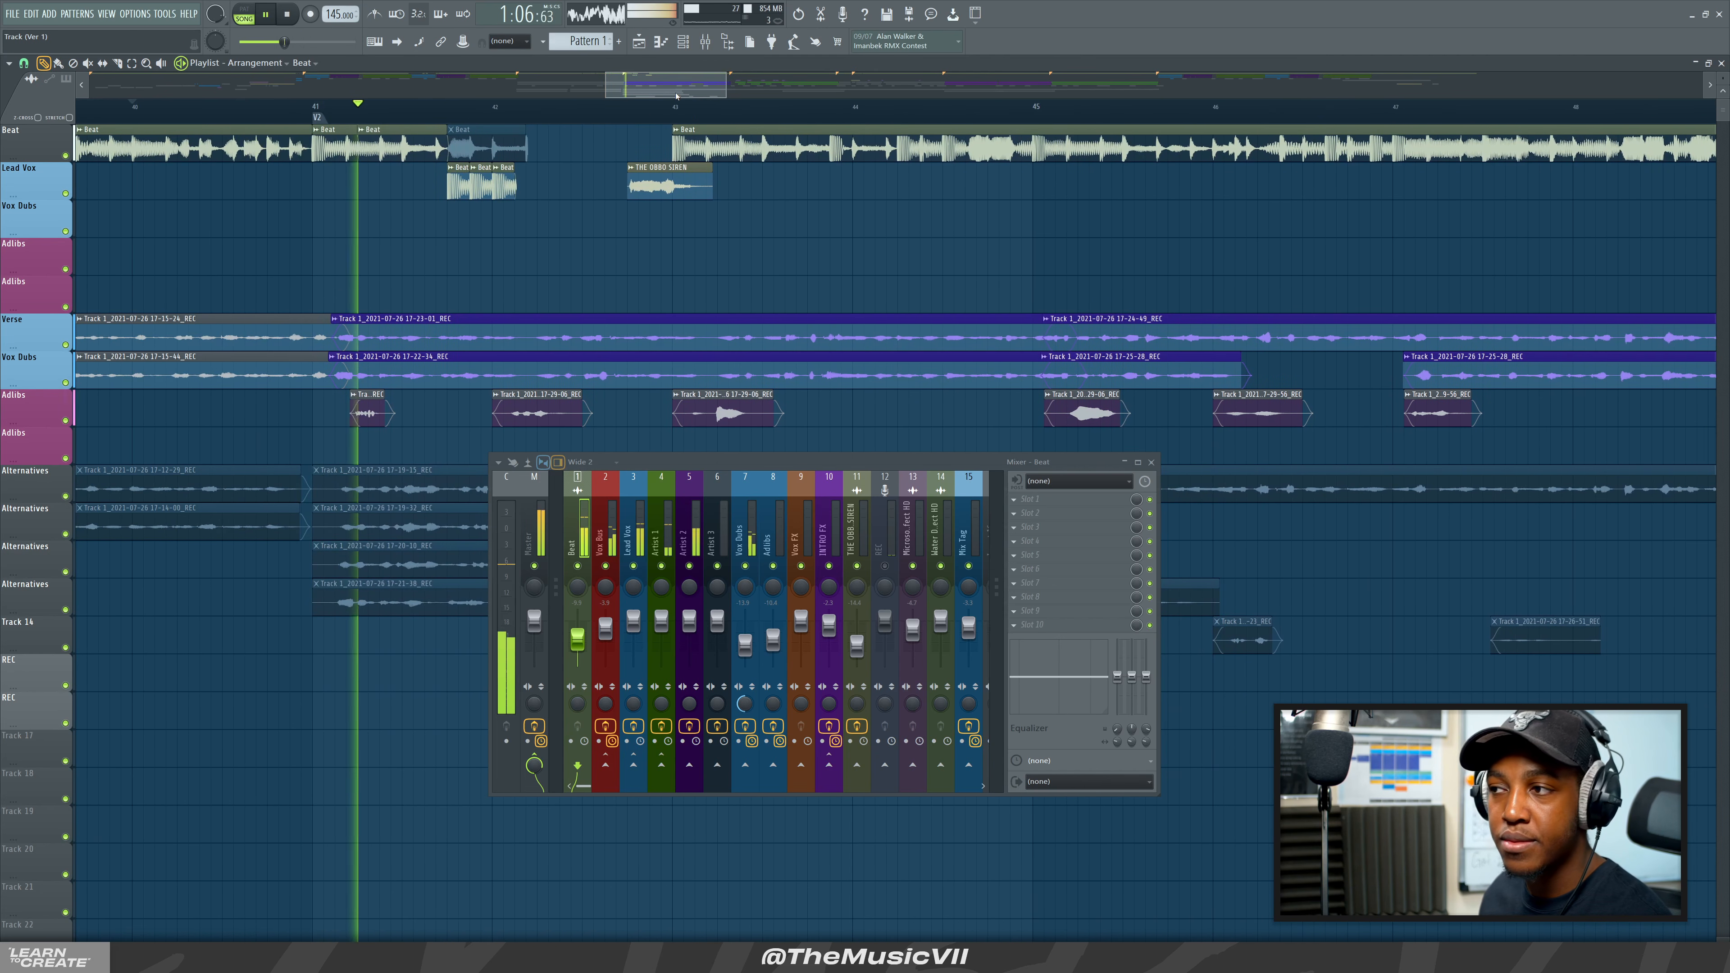
key(space)
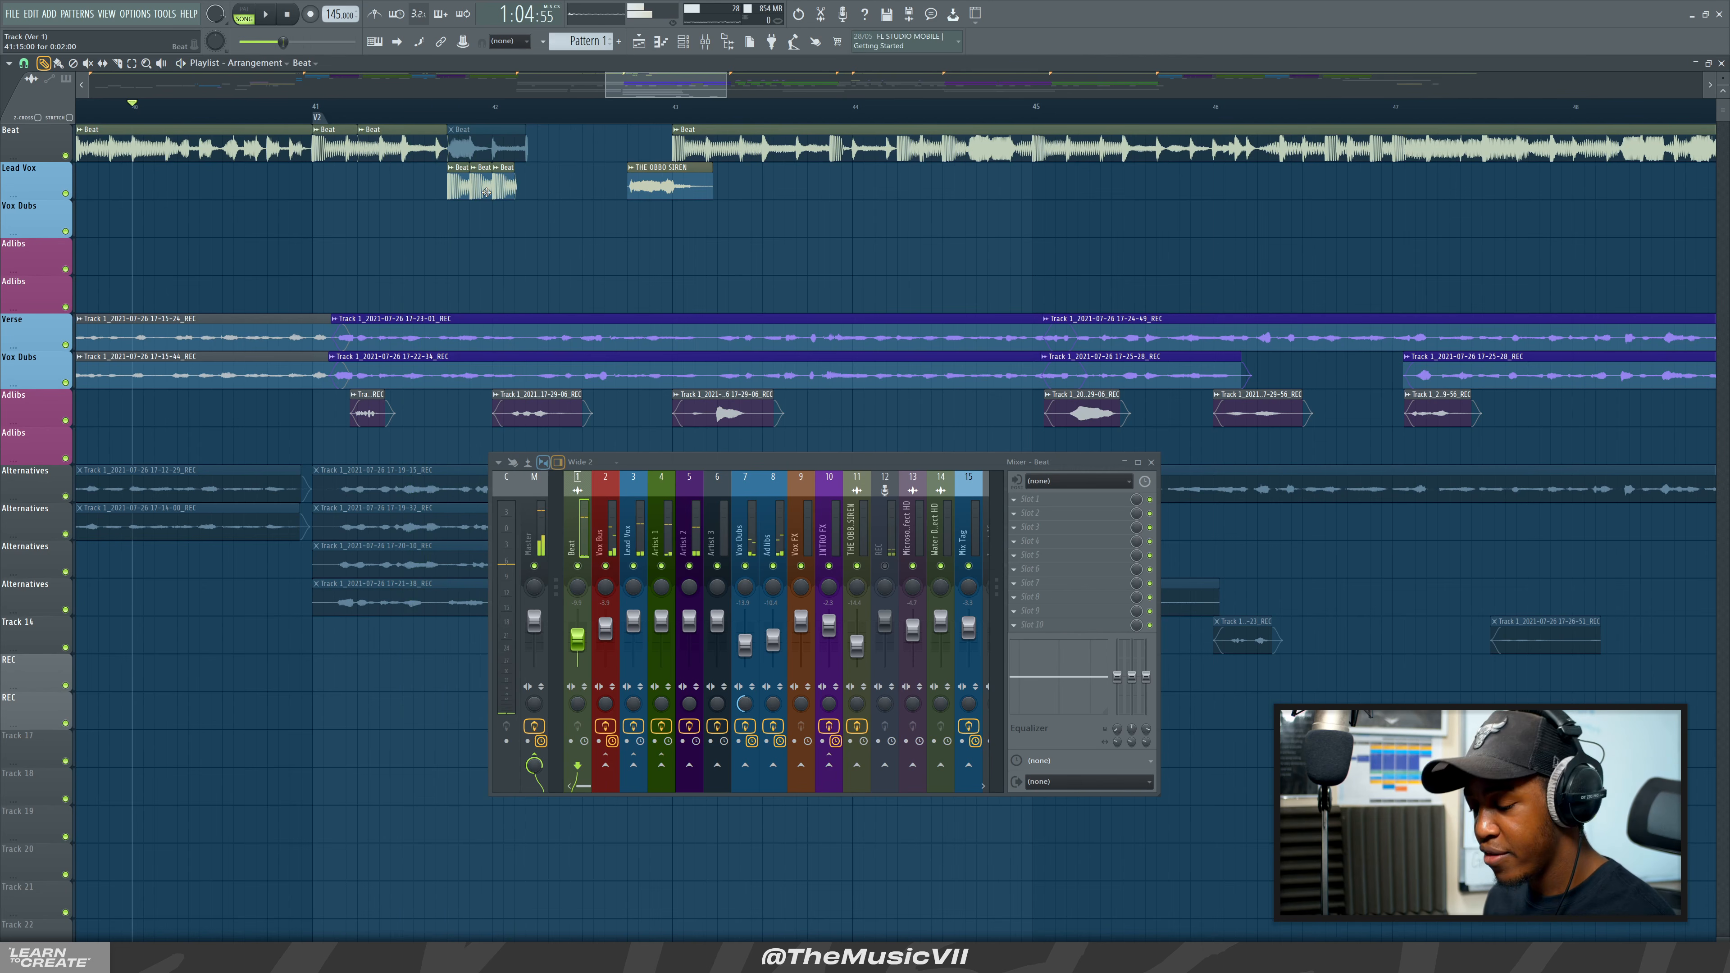
Mute the three chopped Beat clips on the Lead Vox track and place a two-step copy of the V2 opening Beat slice beneath them on Vox Dubs.
key(t)
click(486, 198)
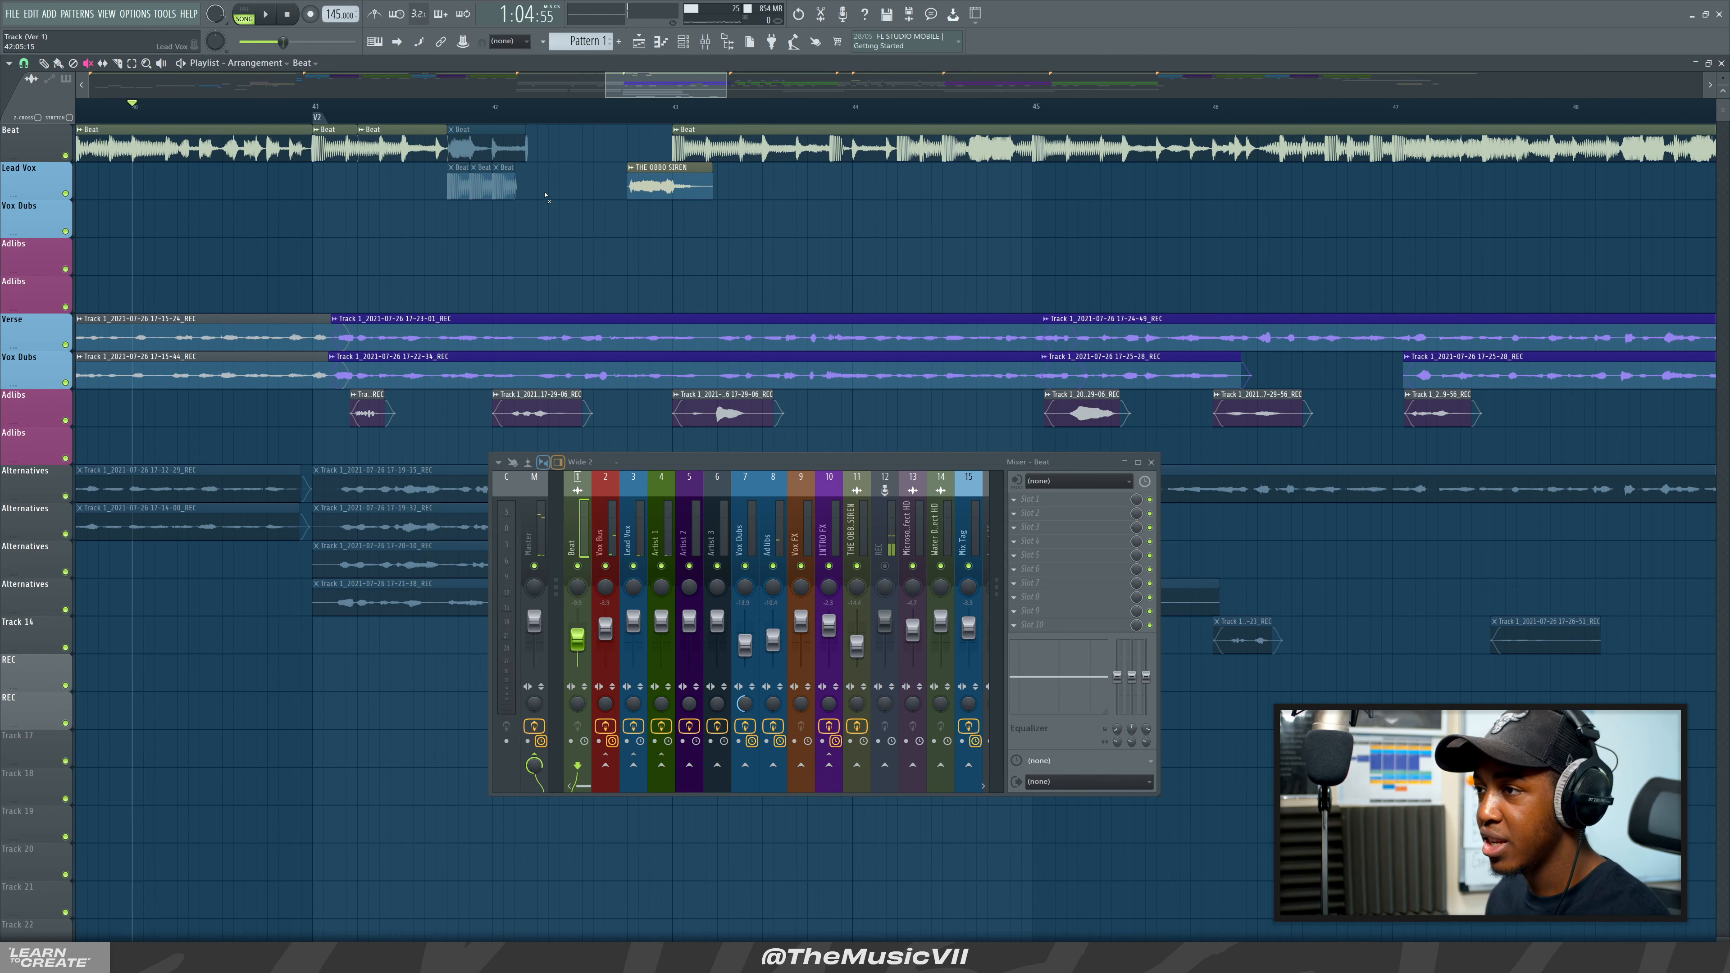
drag(332, 150, 466, 221)
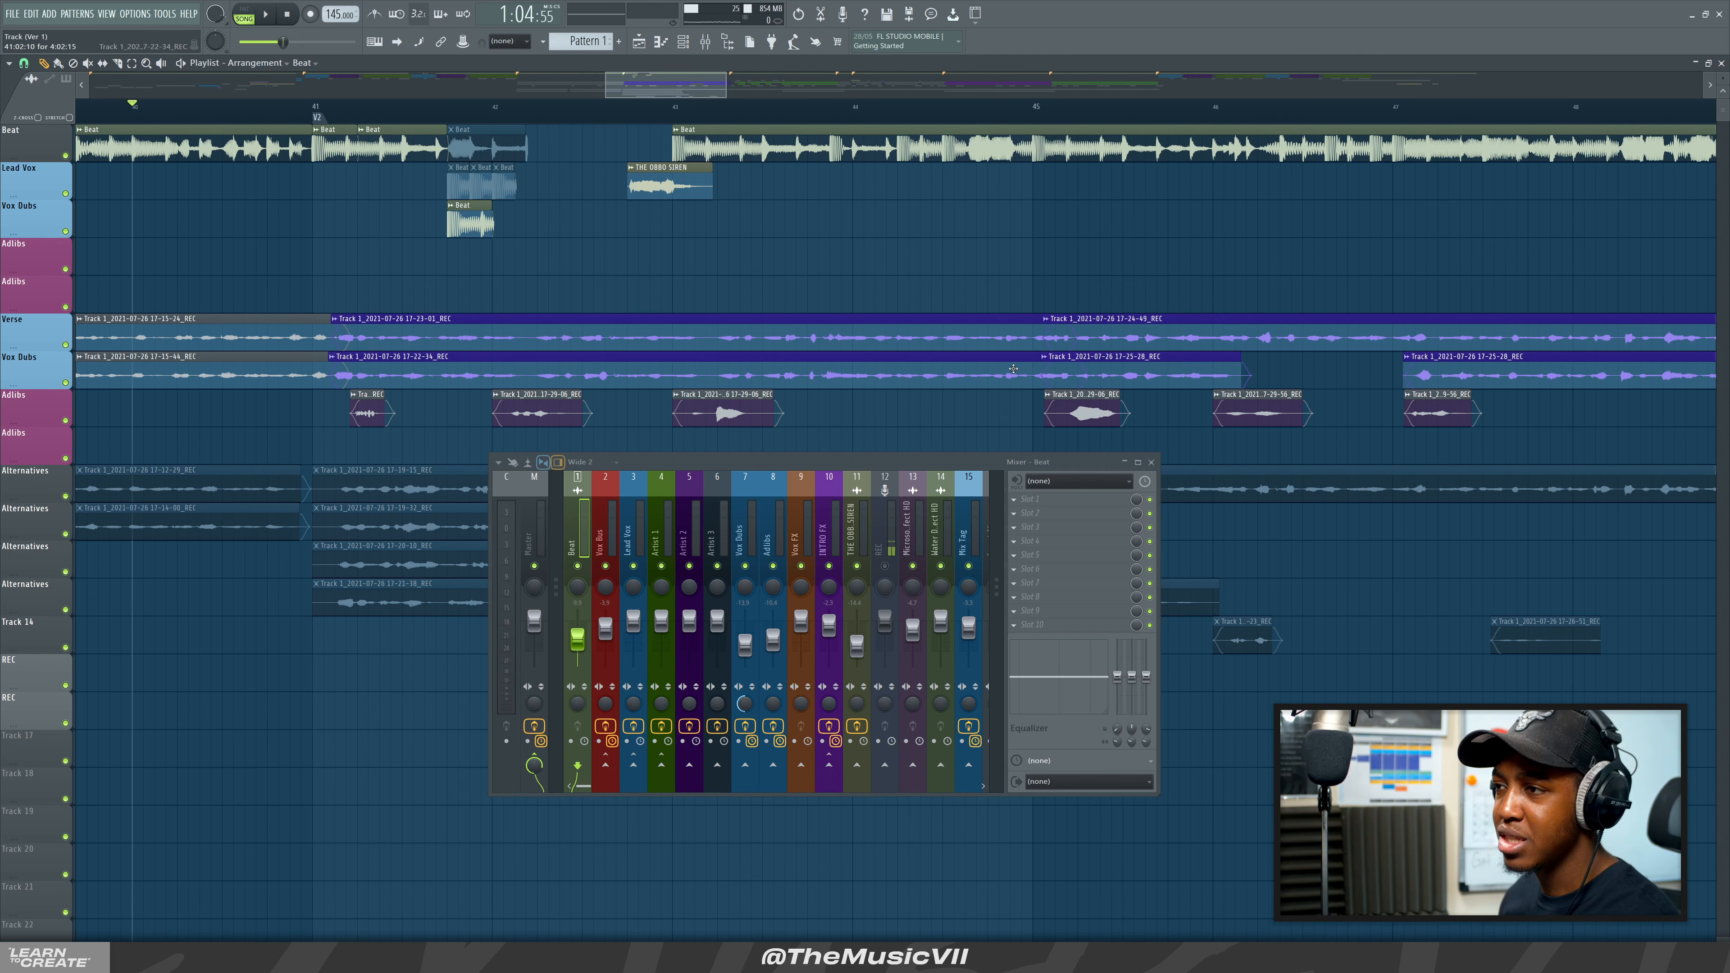
drag(486, 233, 468, 239)
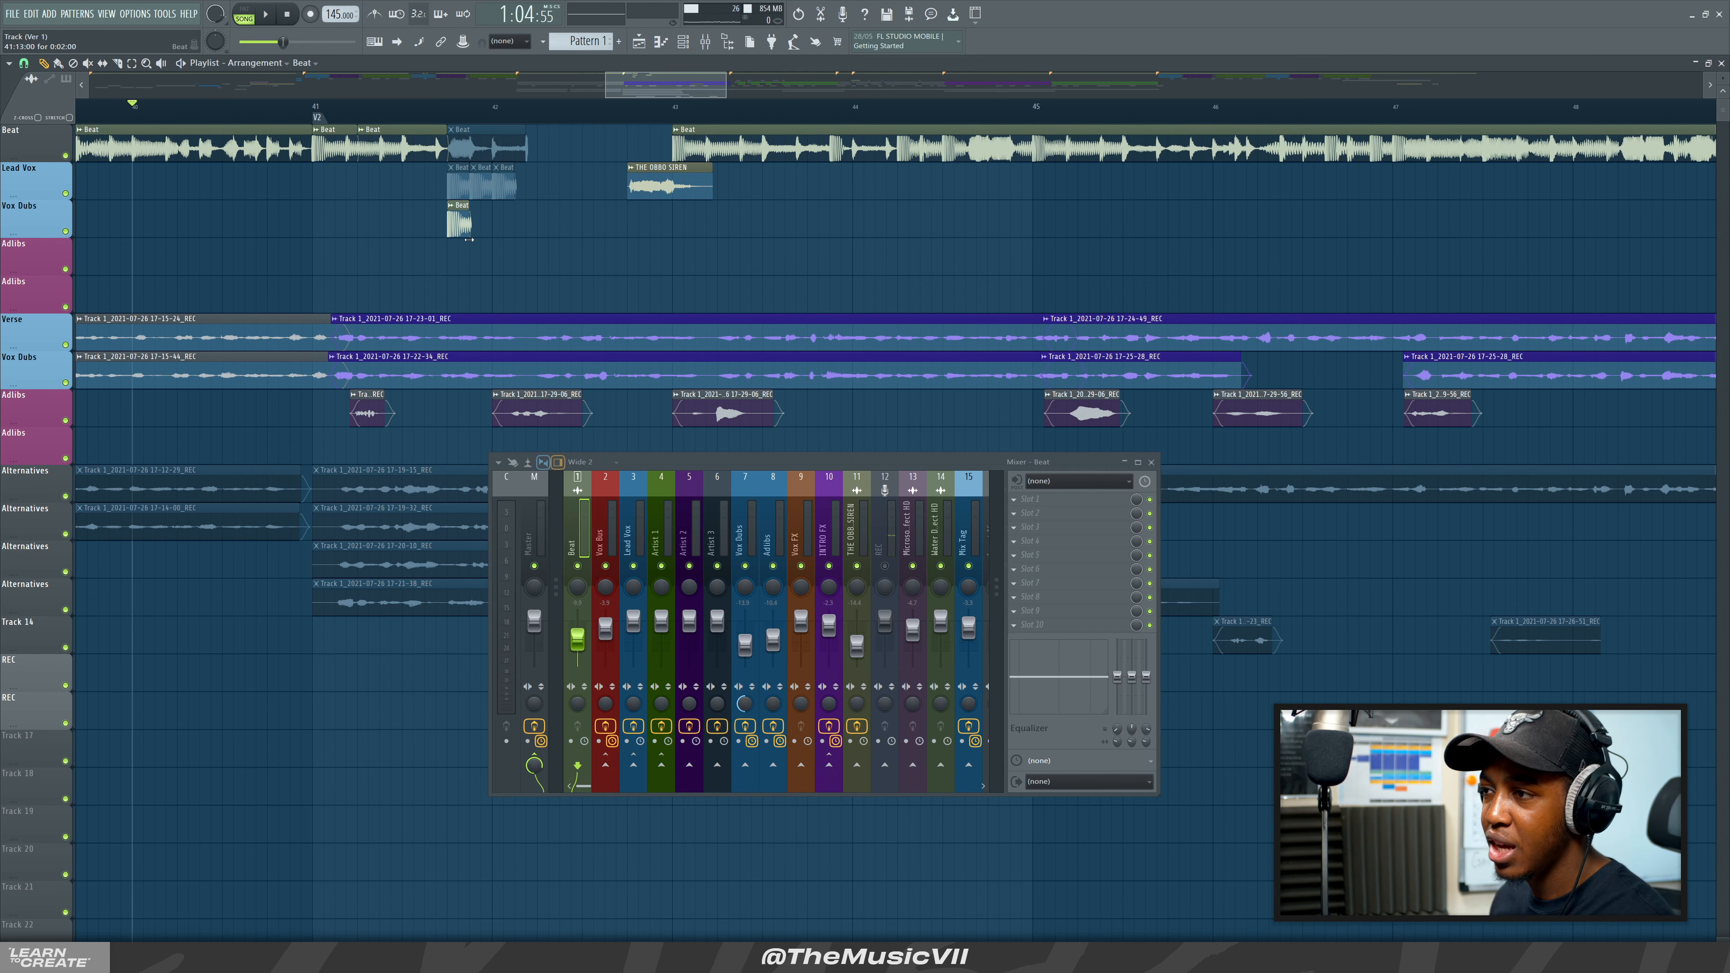
Play the V2 opening with the single Beat slice, then extend it to three consecutive slices on Vox Dubs and replay it.
key(space)
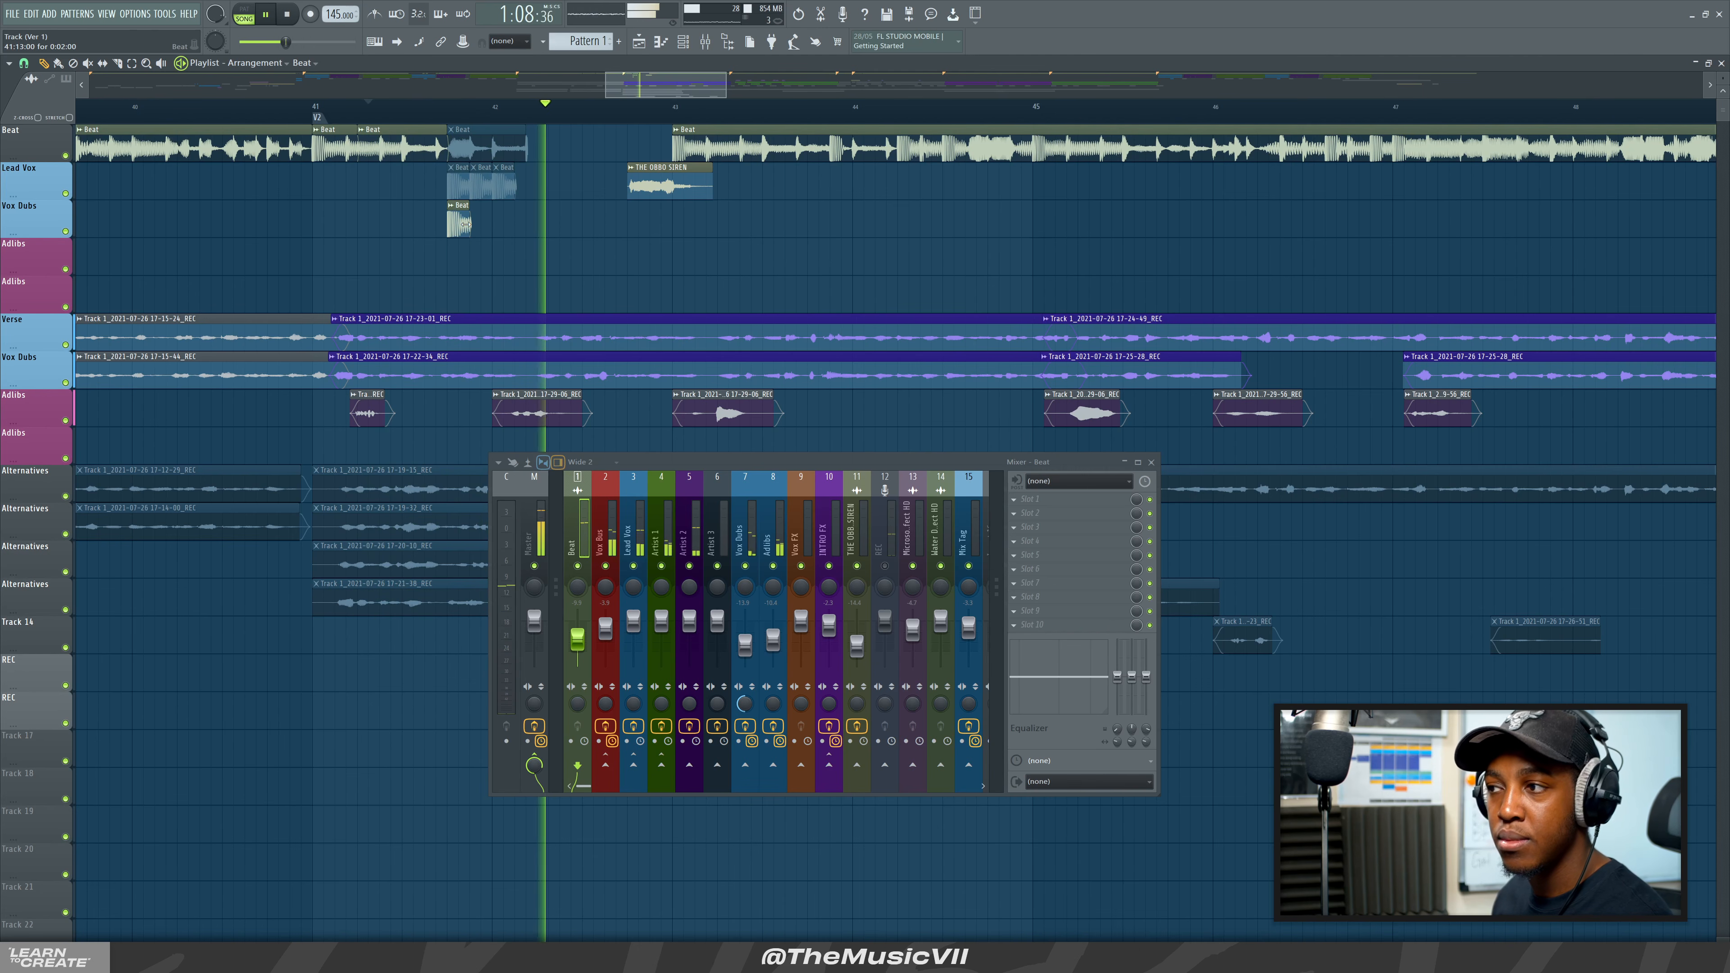
key(space)
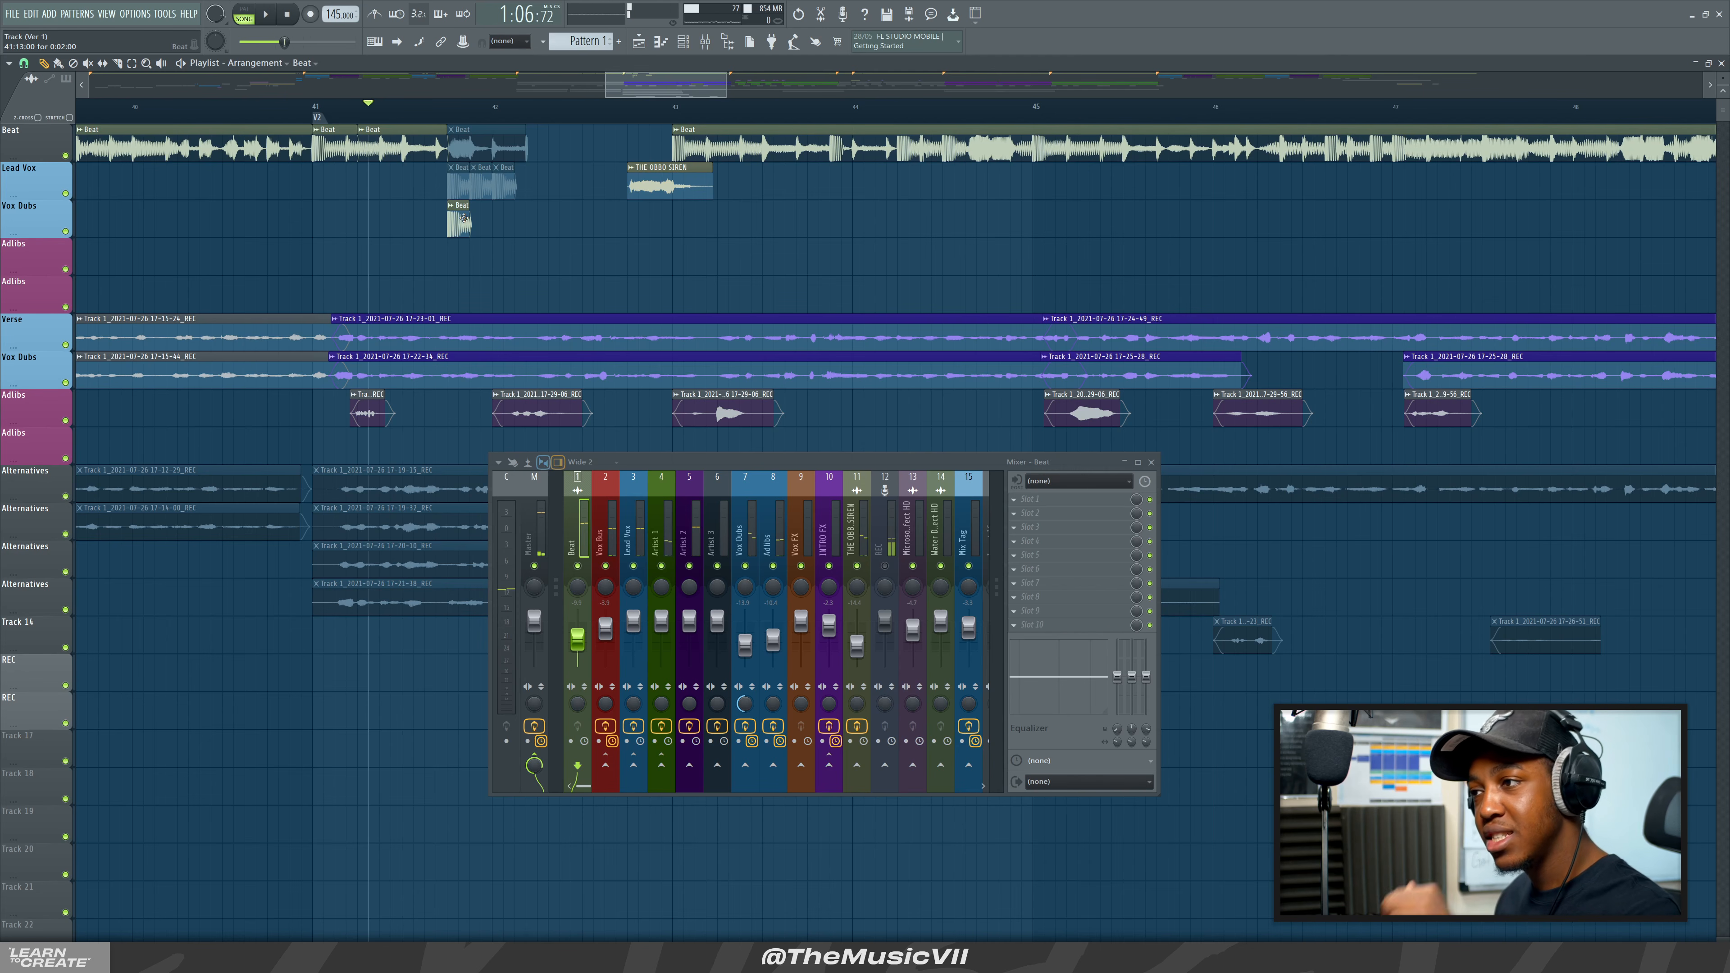
drag(507, 226, 485, 227)
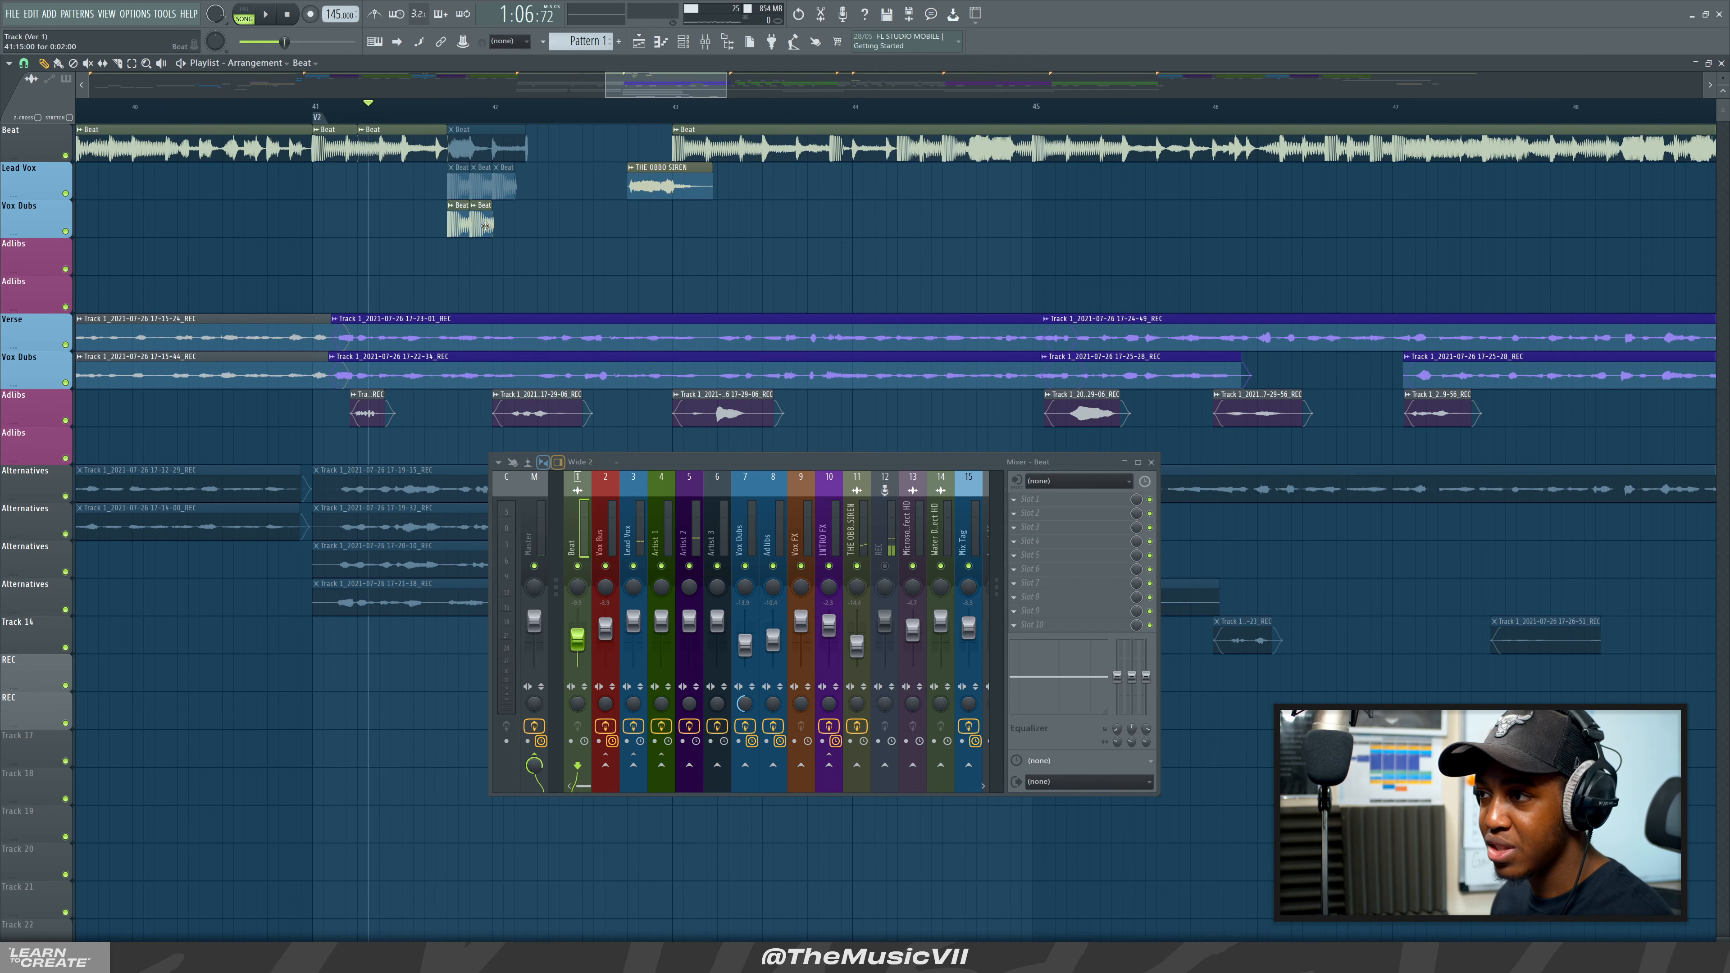
click(504, 227)
key(space)
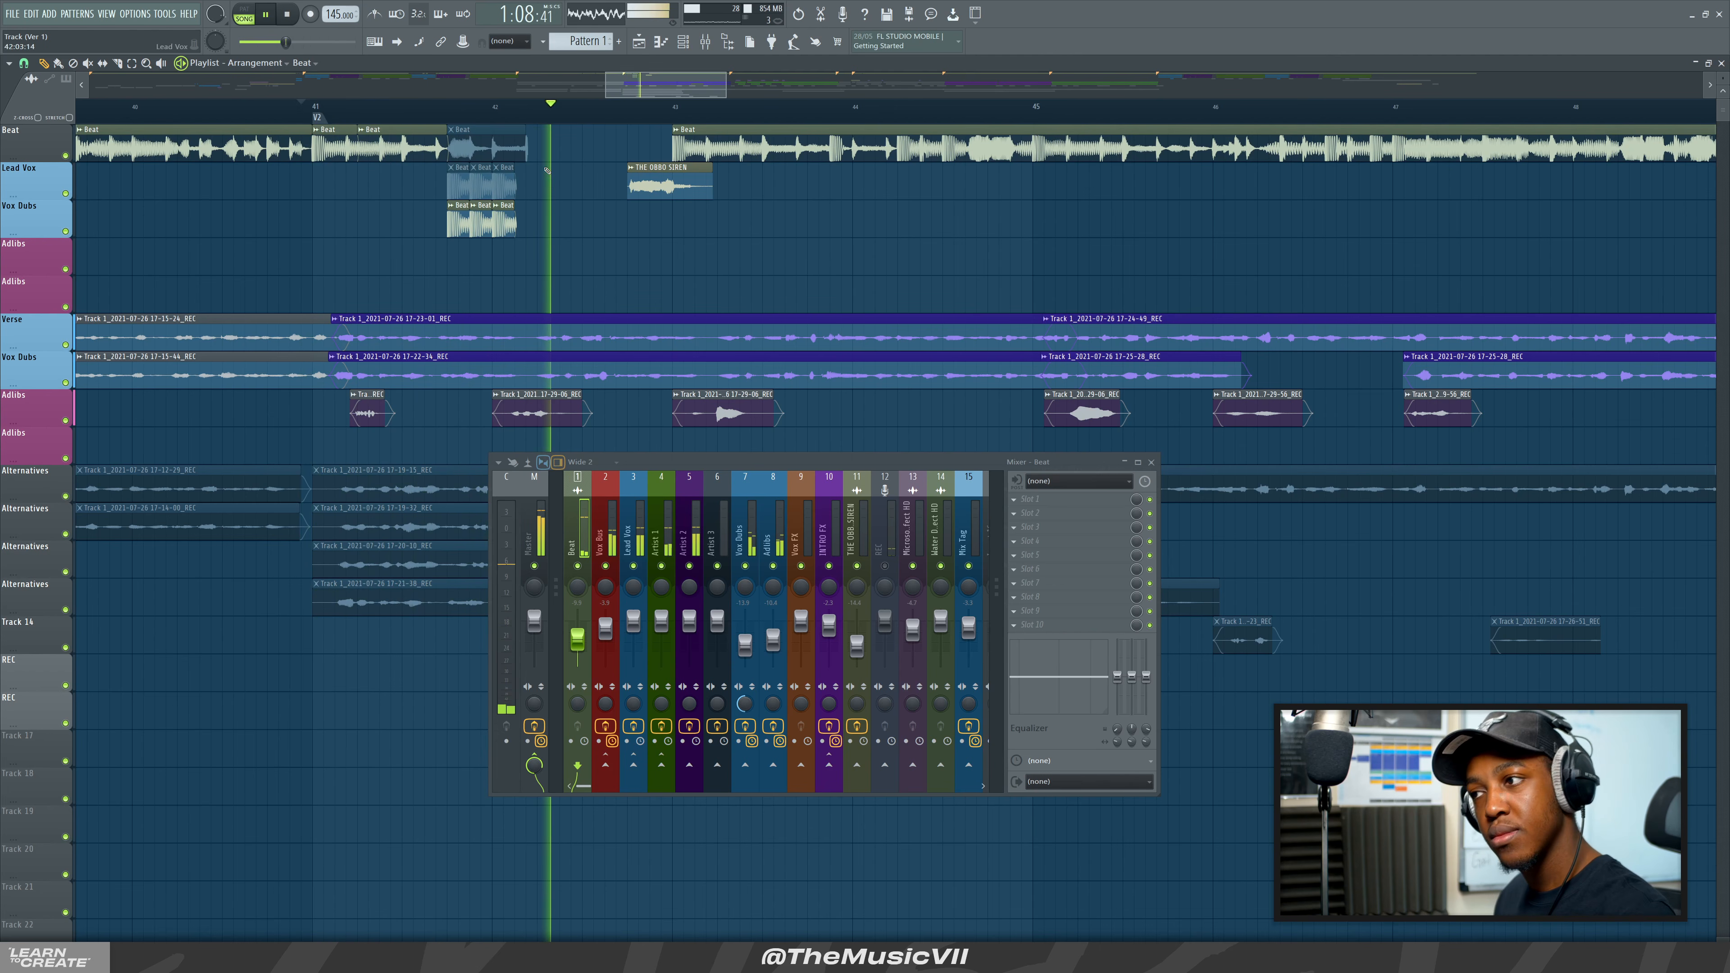
key(space)
Delete the three test Beat slices from Vox Dubs and unmute the three chopped Beat clips on the Lead Vox track.
right_click(504, 225)
right_click(484, 222)
right_click(458, 221)
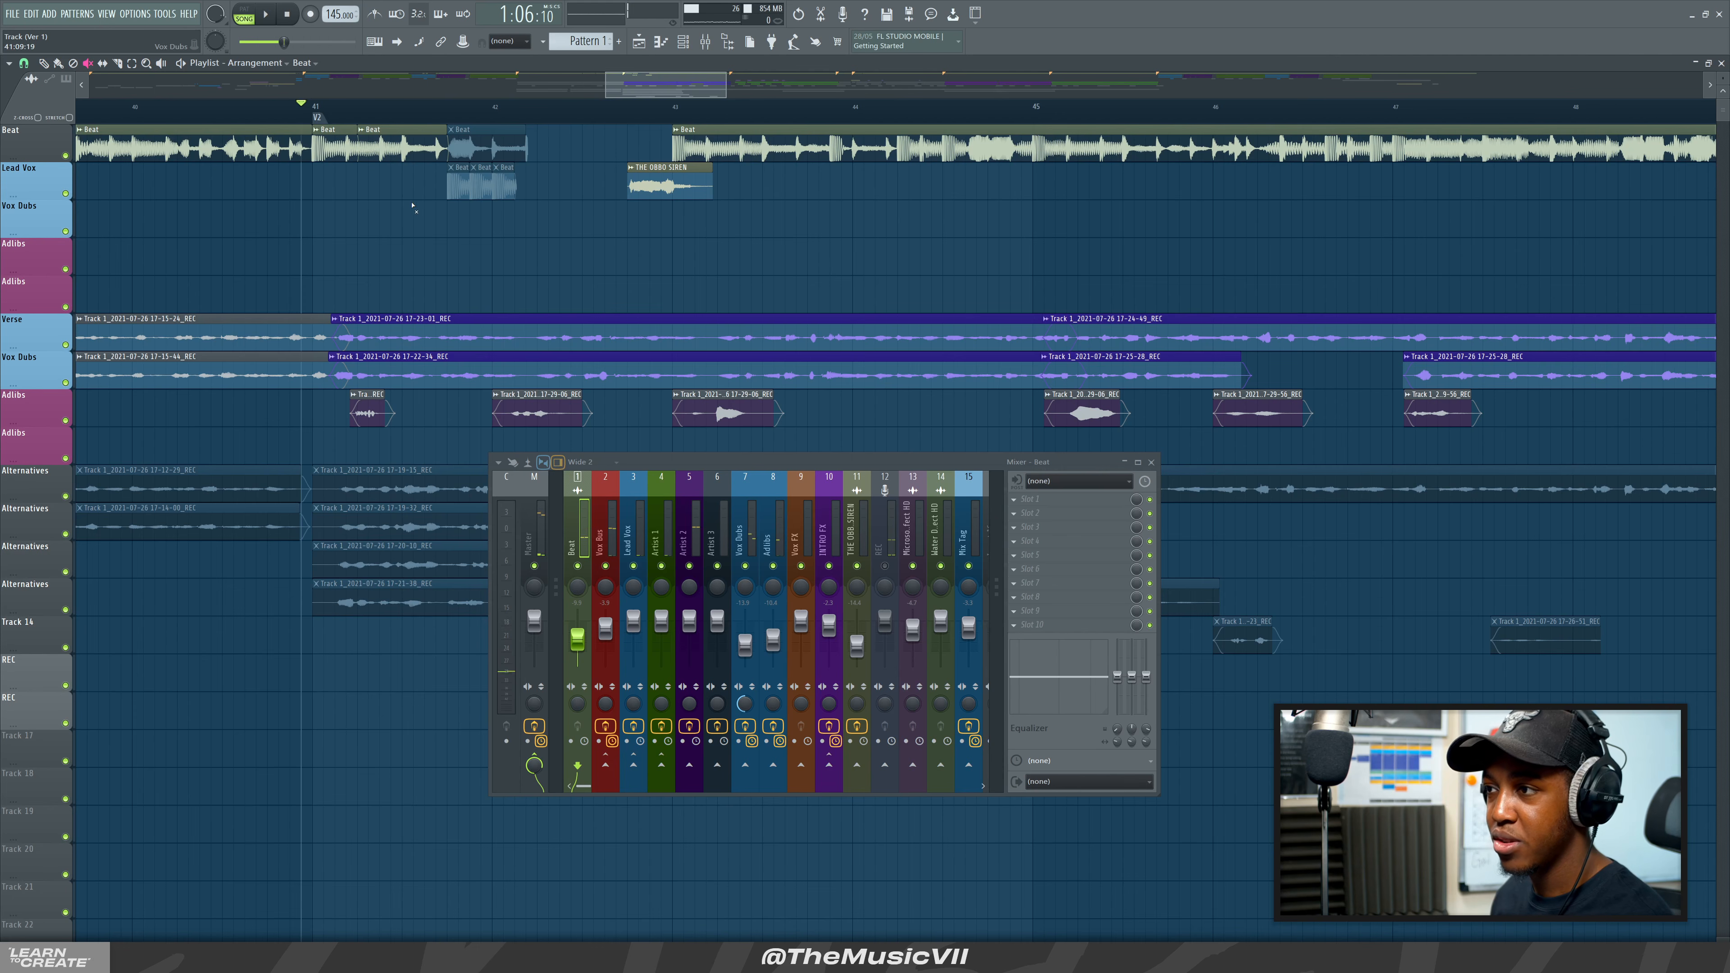
drag(450, 194, 519, 196)
Play the verse from just before the V4 marker through the muted Beat section and water droplet effect at Insert Car FX.
drag(637, 93, 671, 93)
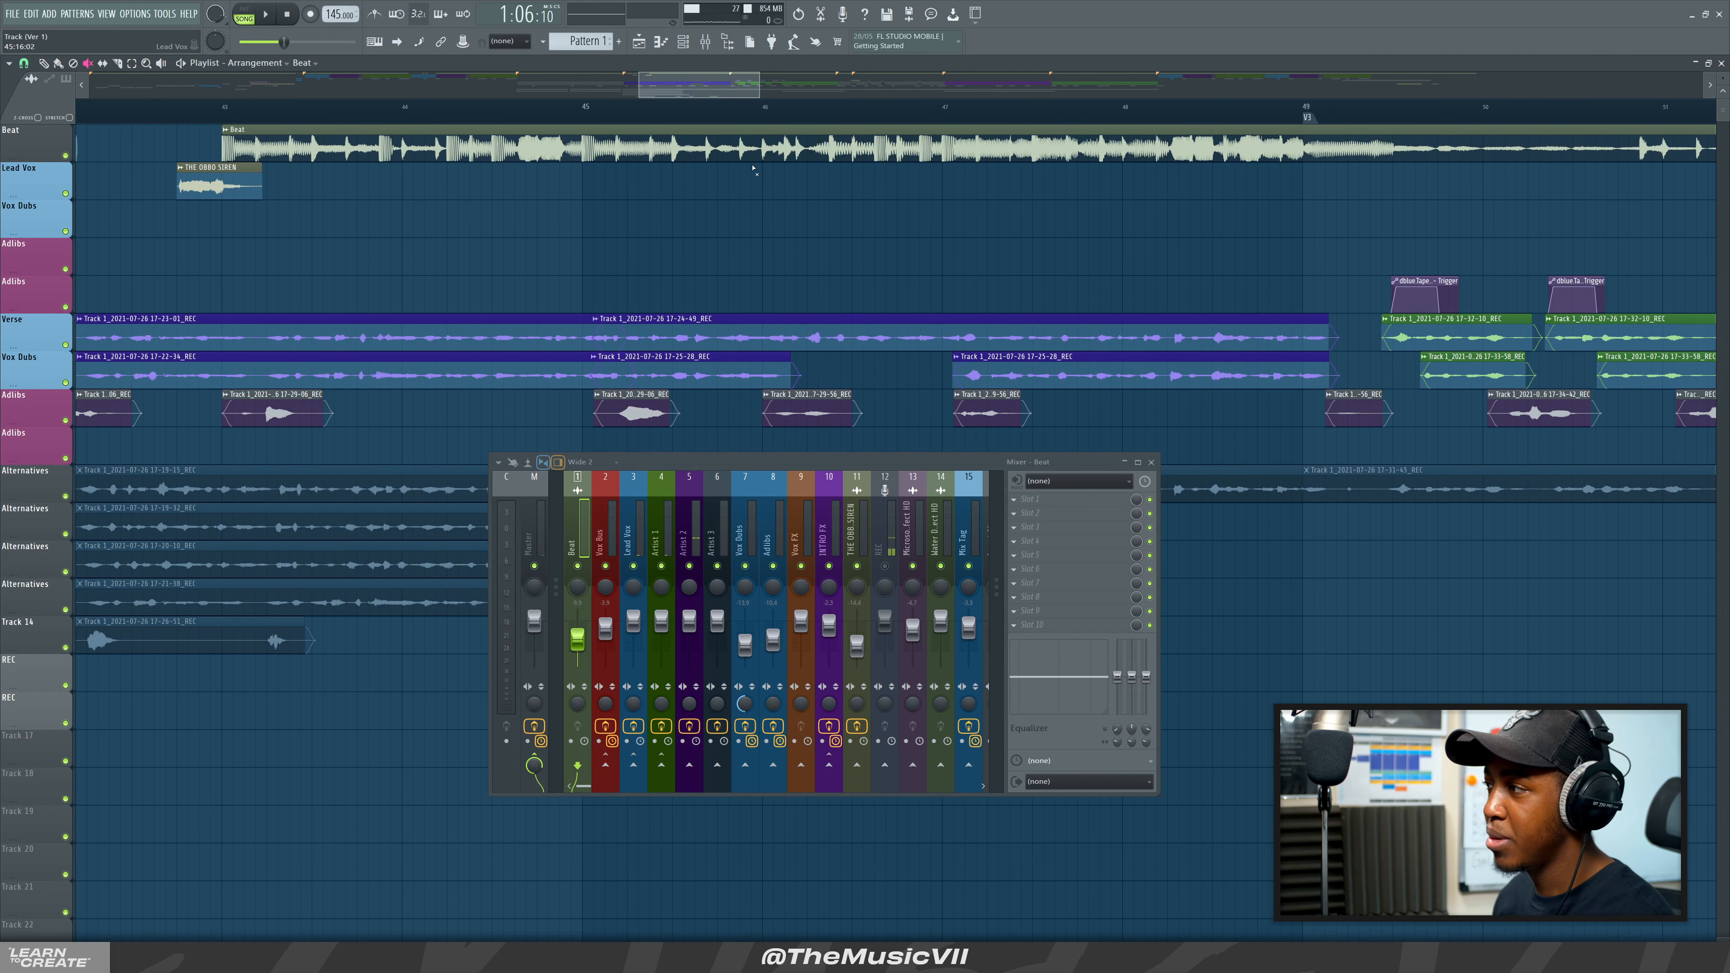
scroll(788, 182, down, 6)
click(1212, 109)
scroll(1097, 171, down, 4)
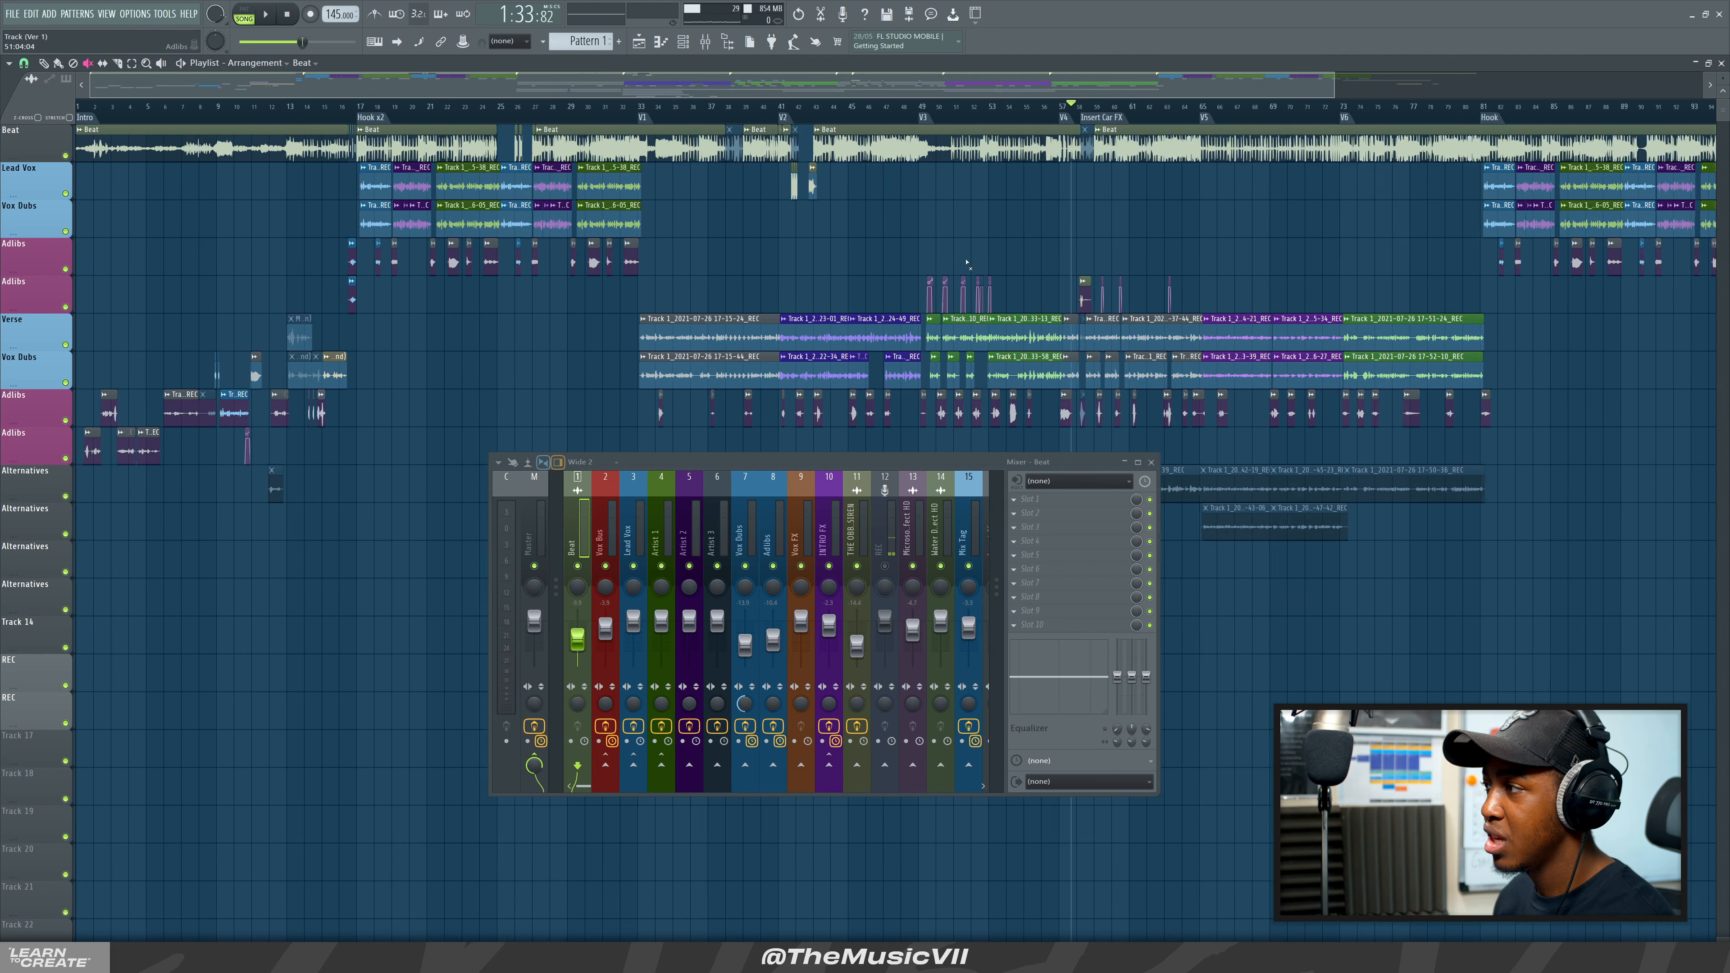
scroll(1019, 181, up, 7)
scroll(1018, 182, up, 1)
drag(871, 91, 851, 90)
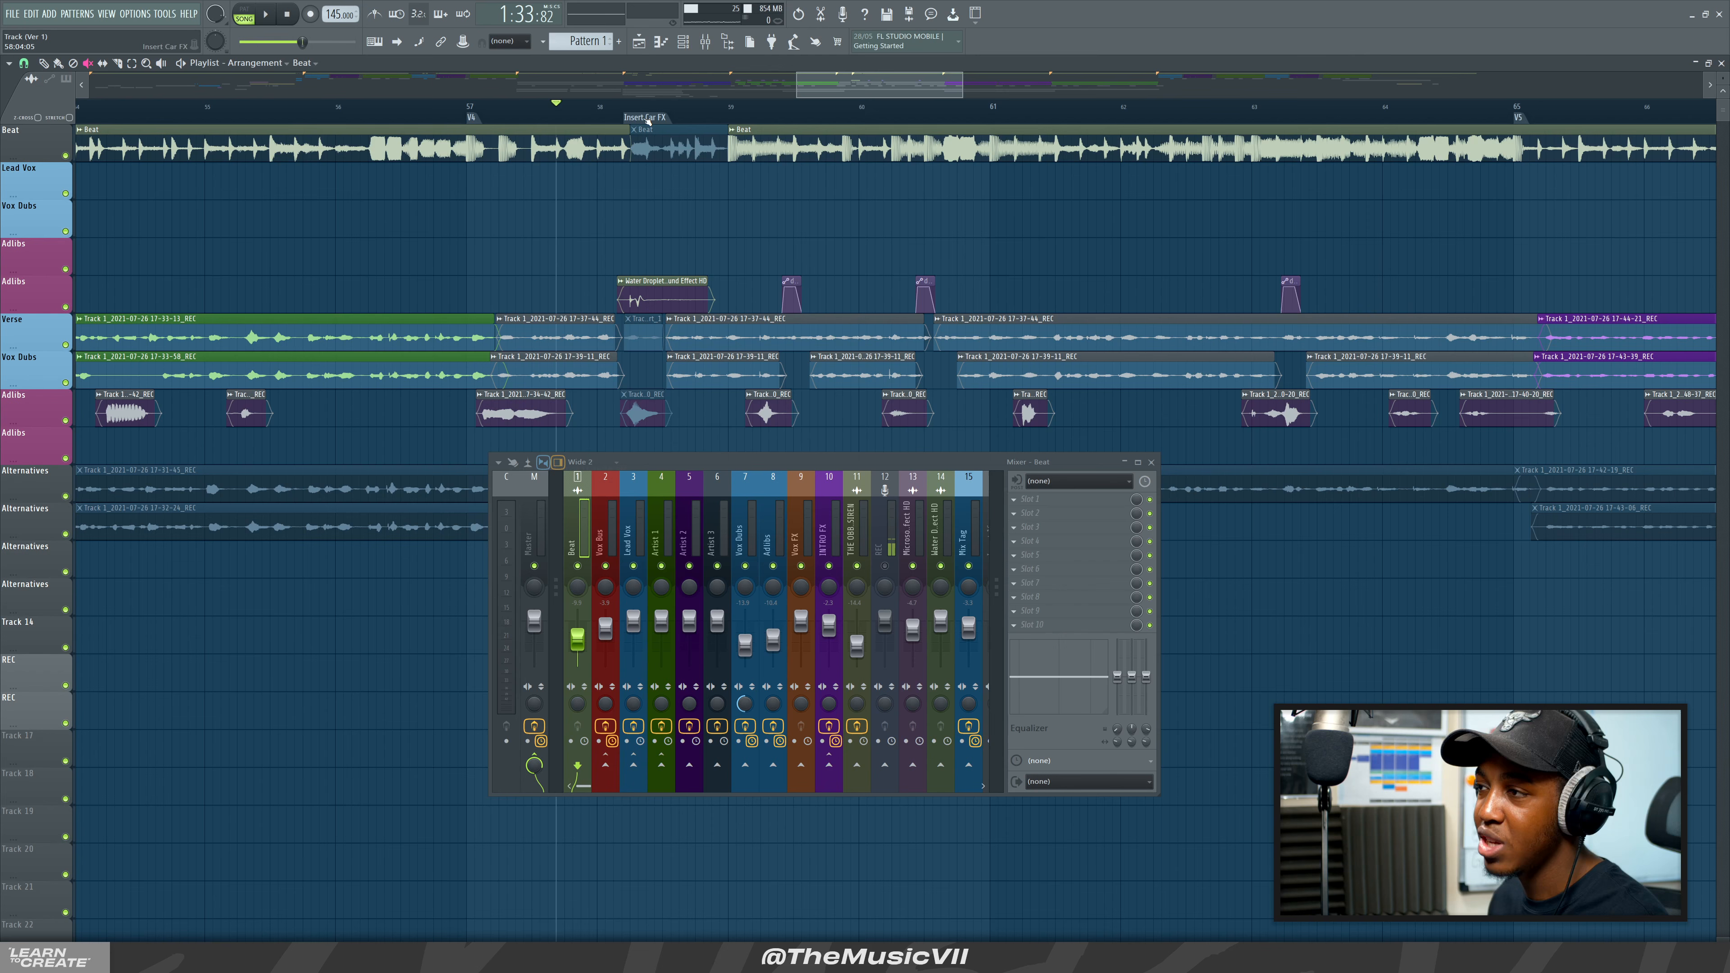
mouse_move(557, 111)
mouse_down()
mouse_move(478, 125)
mouse_move(546, 141)
mouse_up()
key(space)
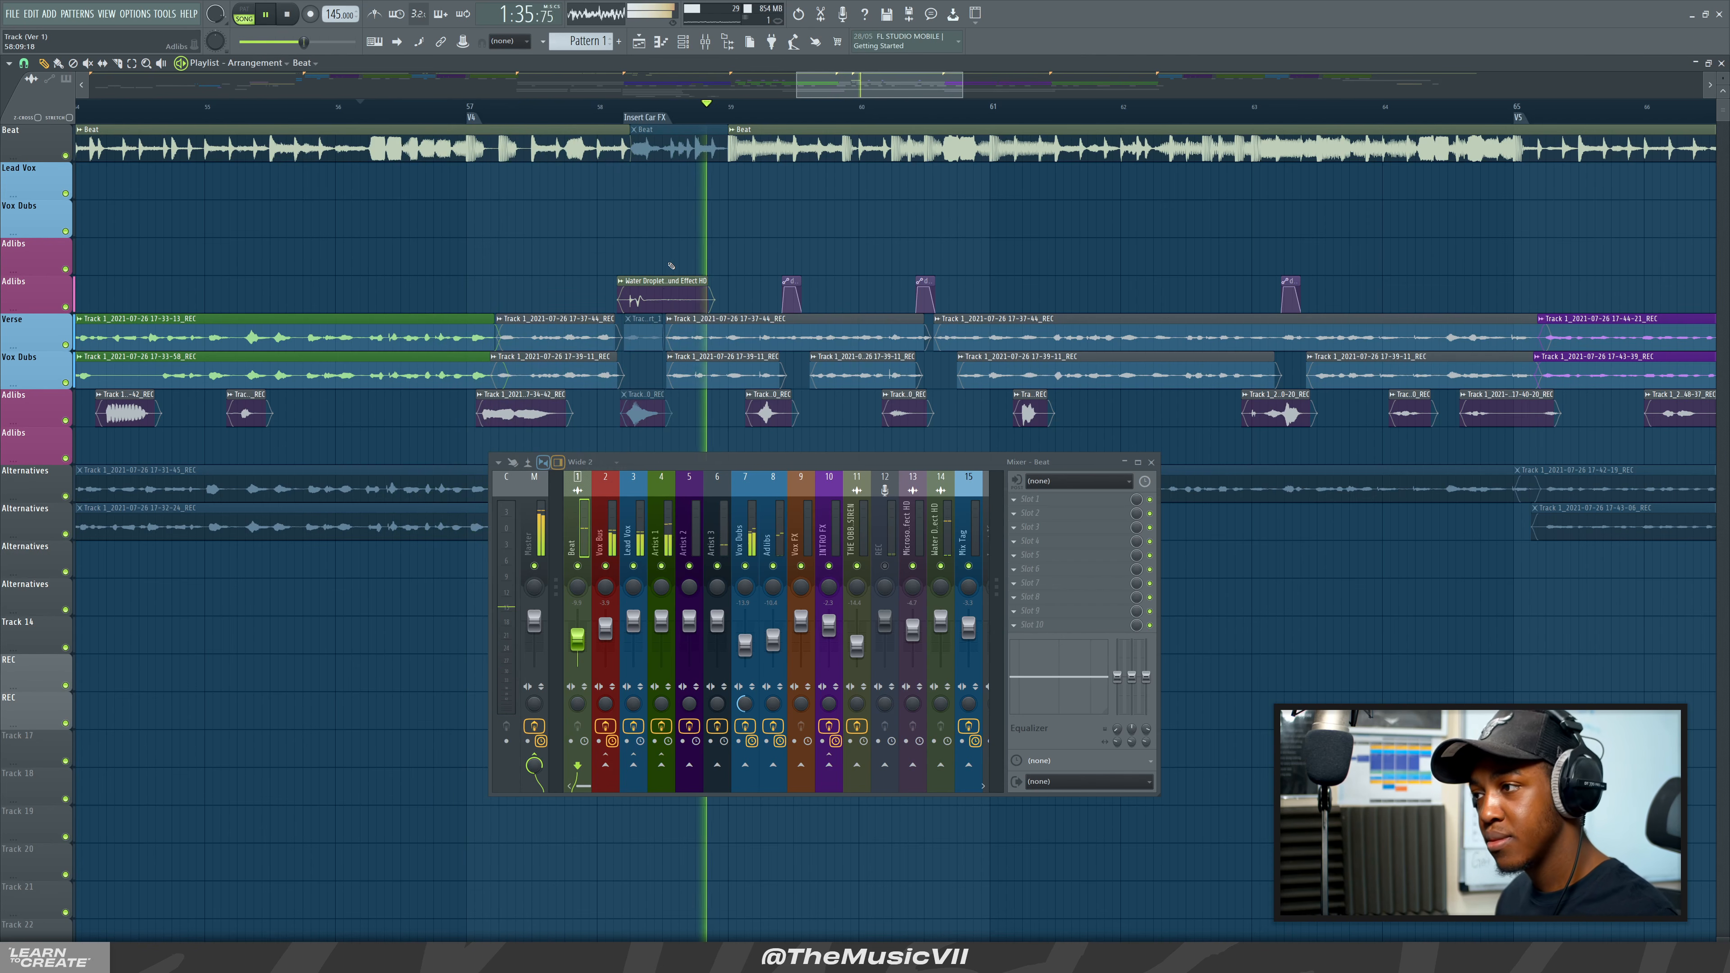
key(space)
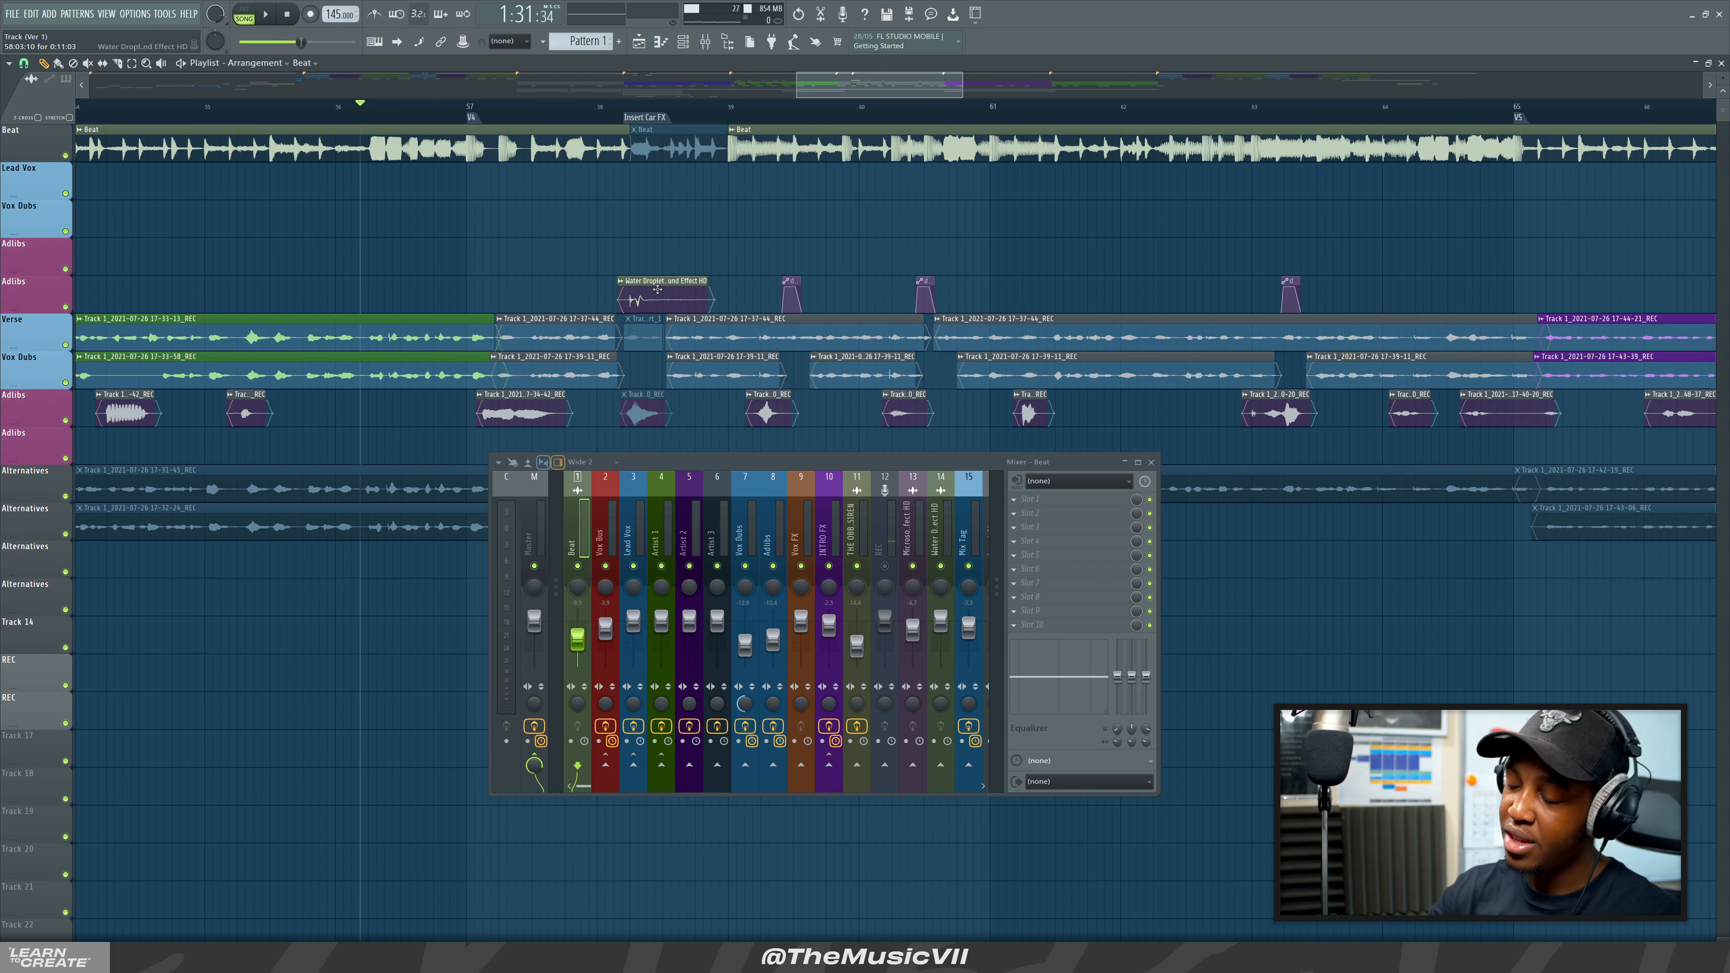
Place the playhead shortly before the Hook x2 marker and widen the mixer to show tracks 1 to 22.
scroll(1174, 263, down, 8)
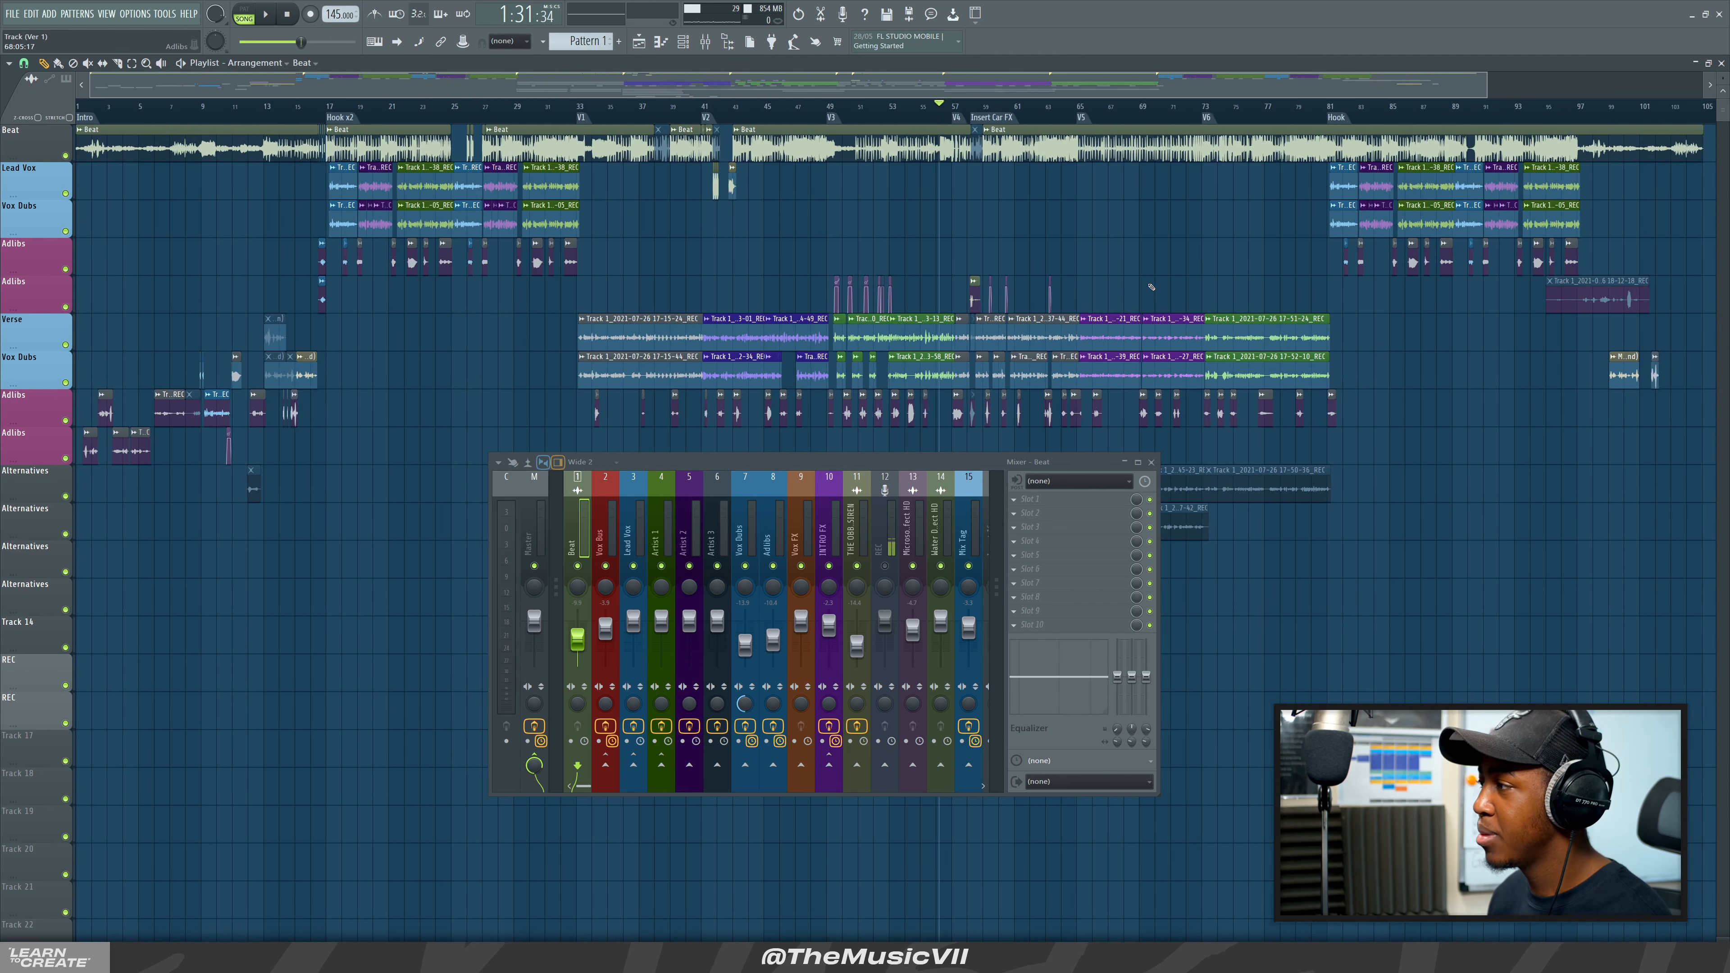
scroll(979, 230, down, 2)
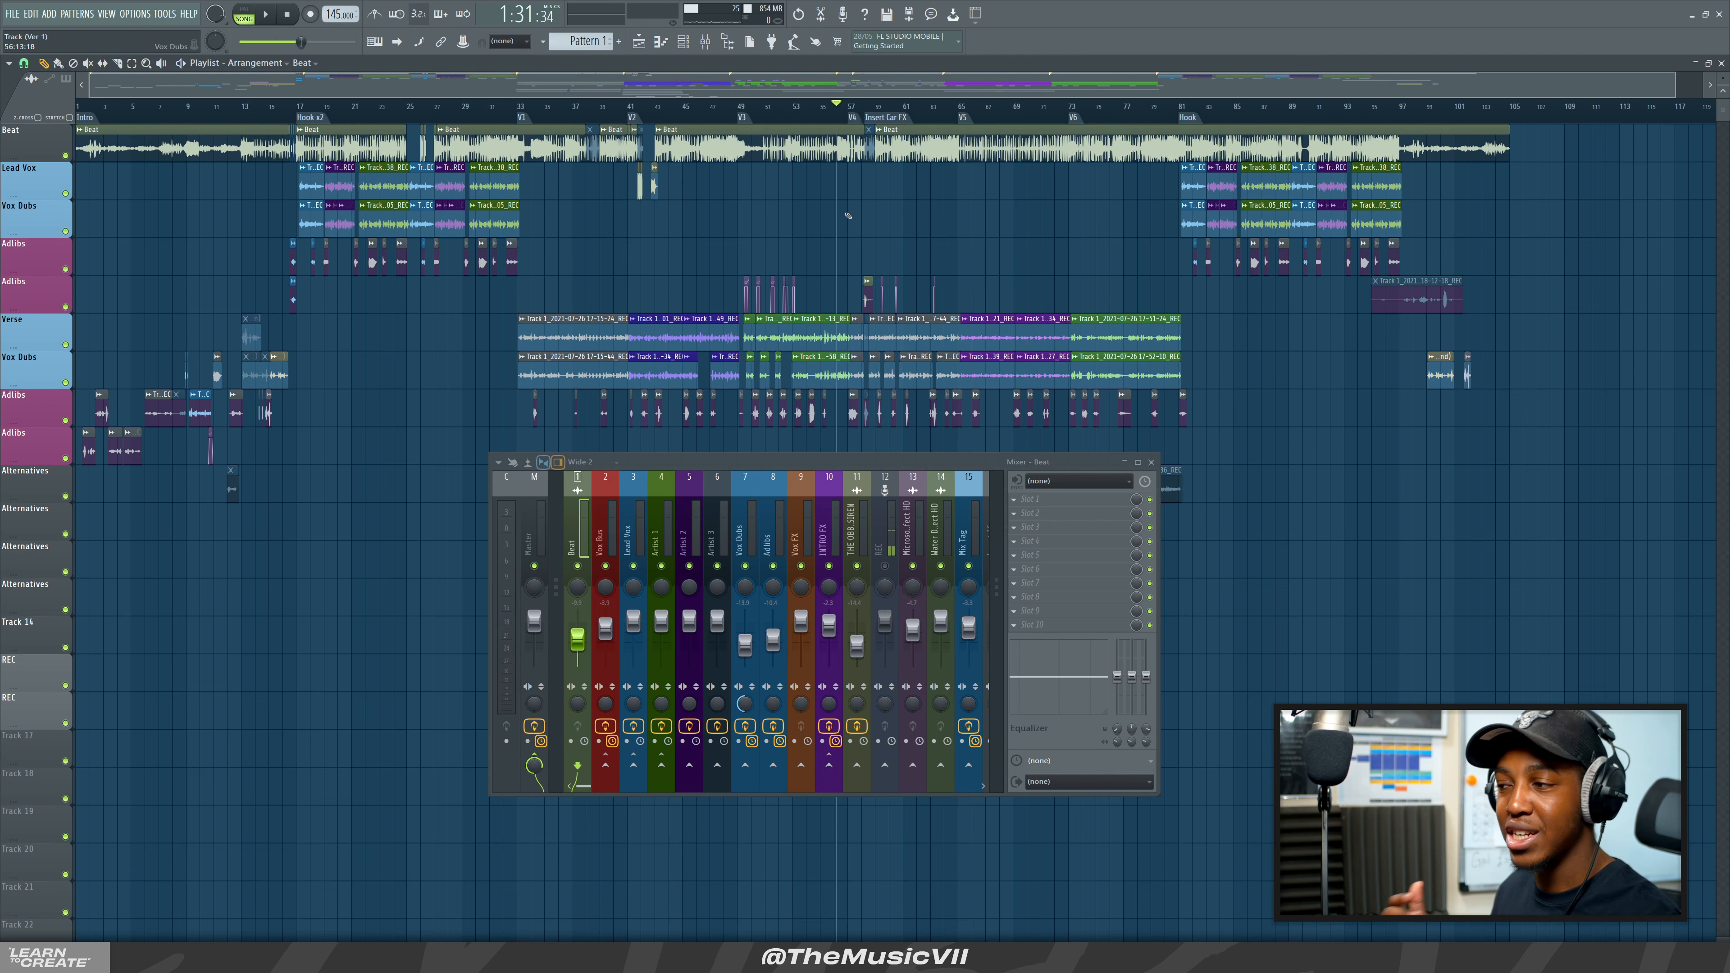
click(271, 108)
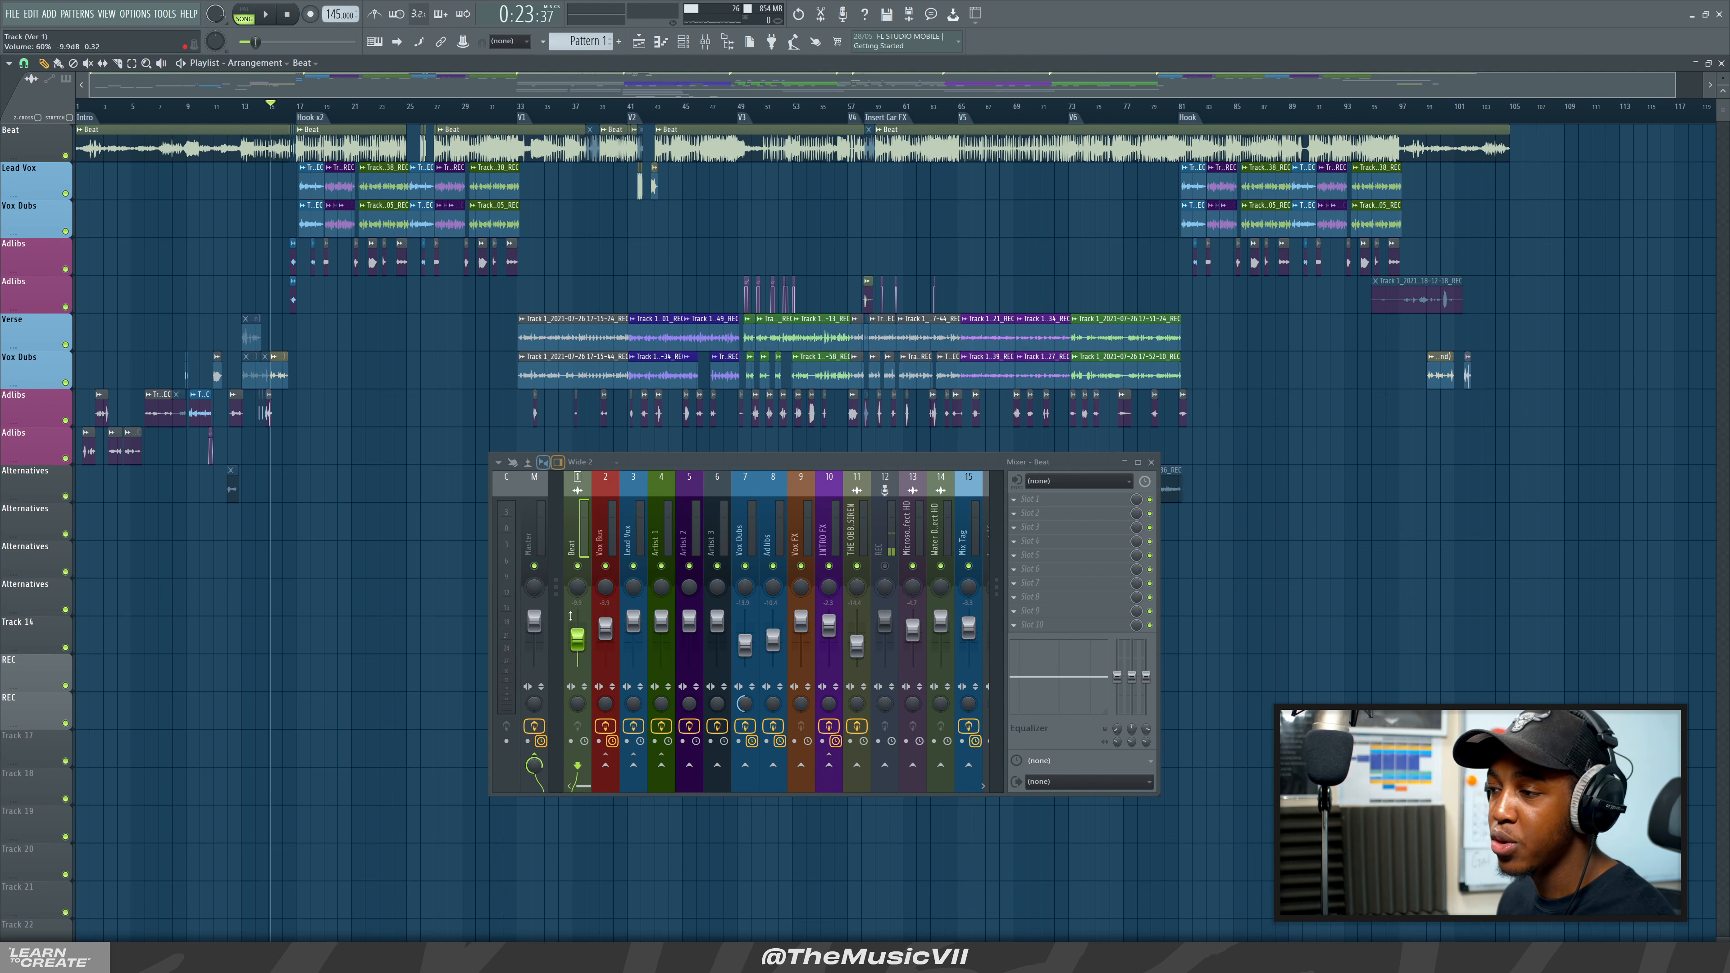
drag(493, 794, 350, 805)
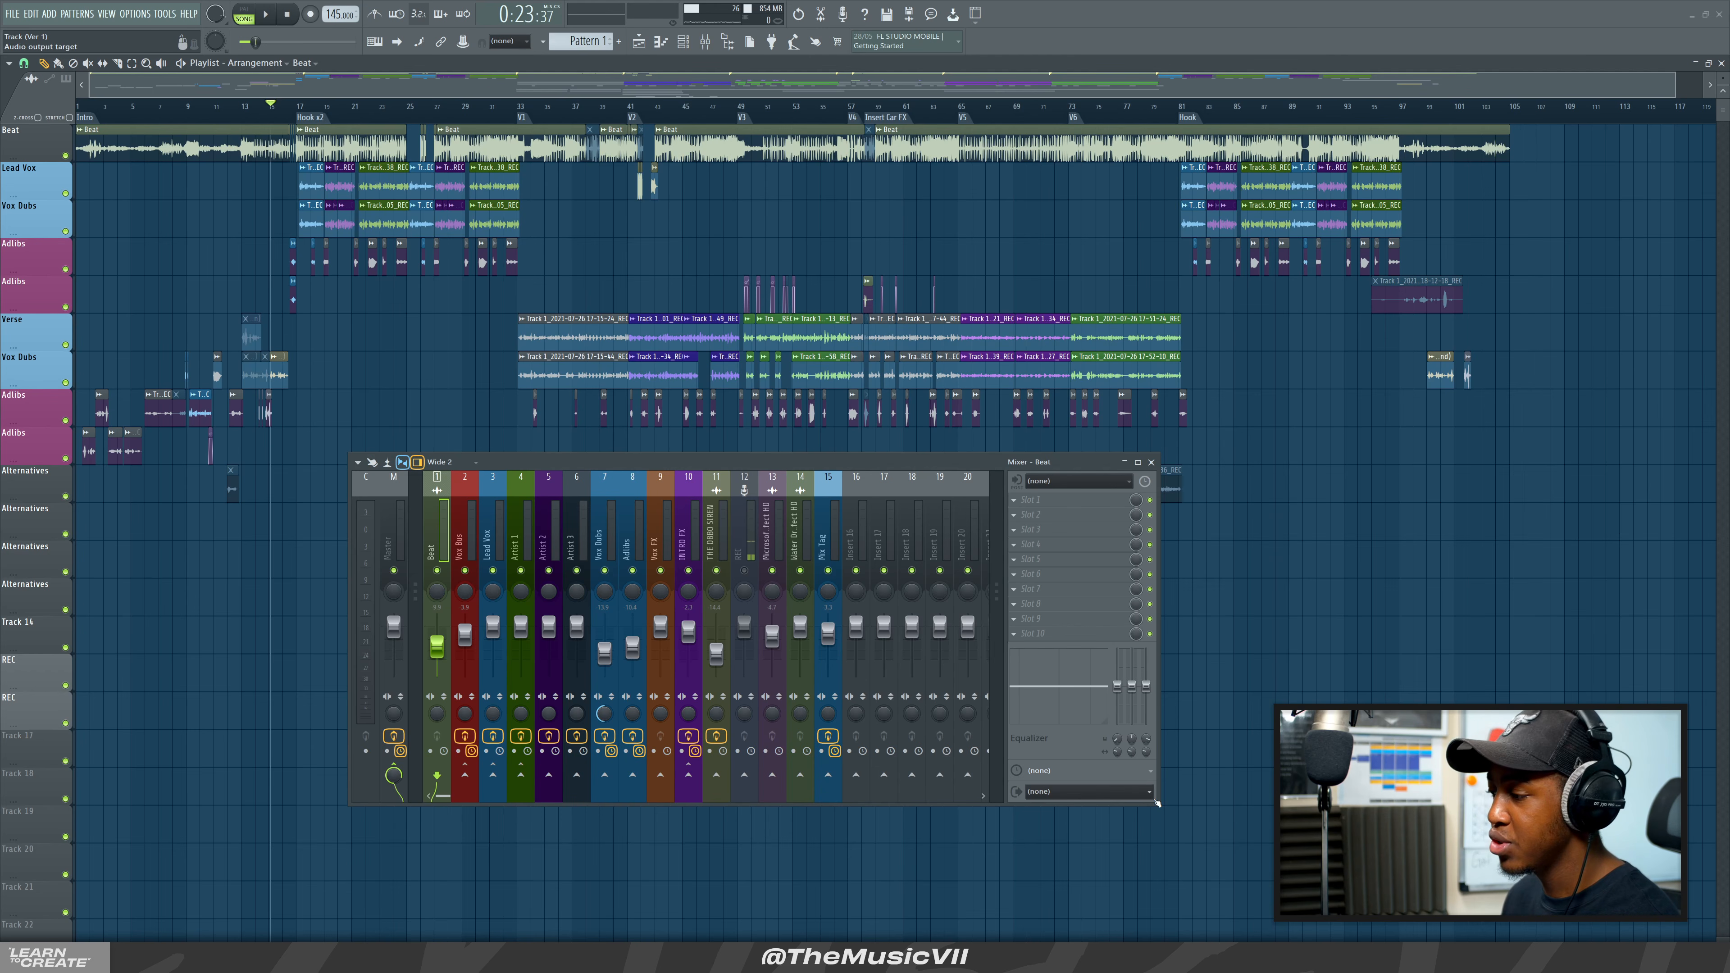
drag(1002, 749, 1030, 750)
drag(1210, 859, 1216, 810)
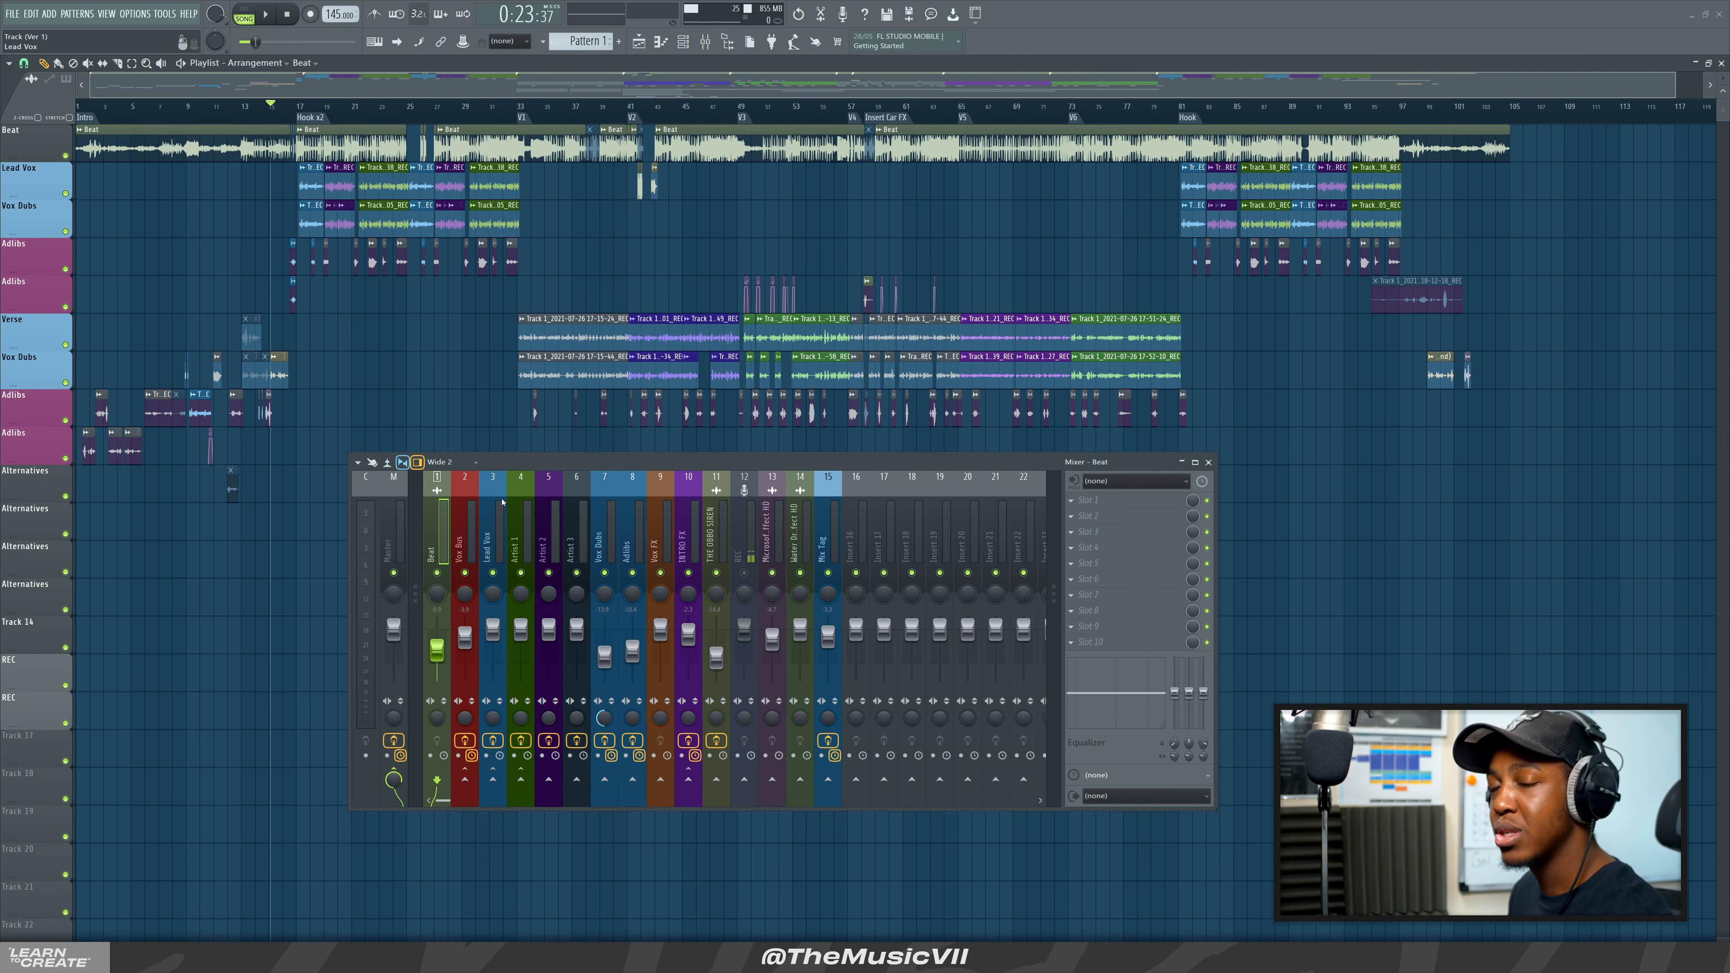
Examine the effects and routing of the Vox Bus, Lead Vox, Artist 1 to 3 and Vox Dubs mixer tracks.
click(468, 528)
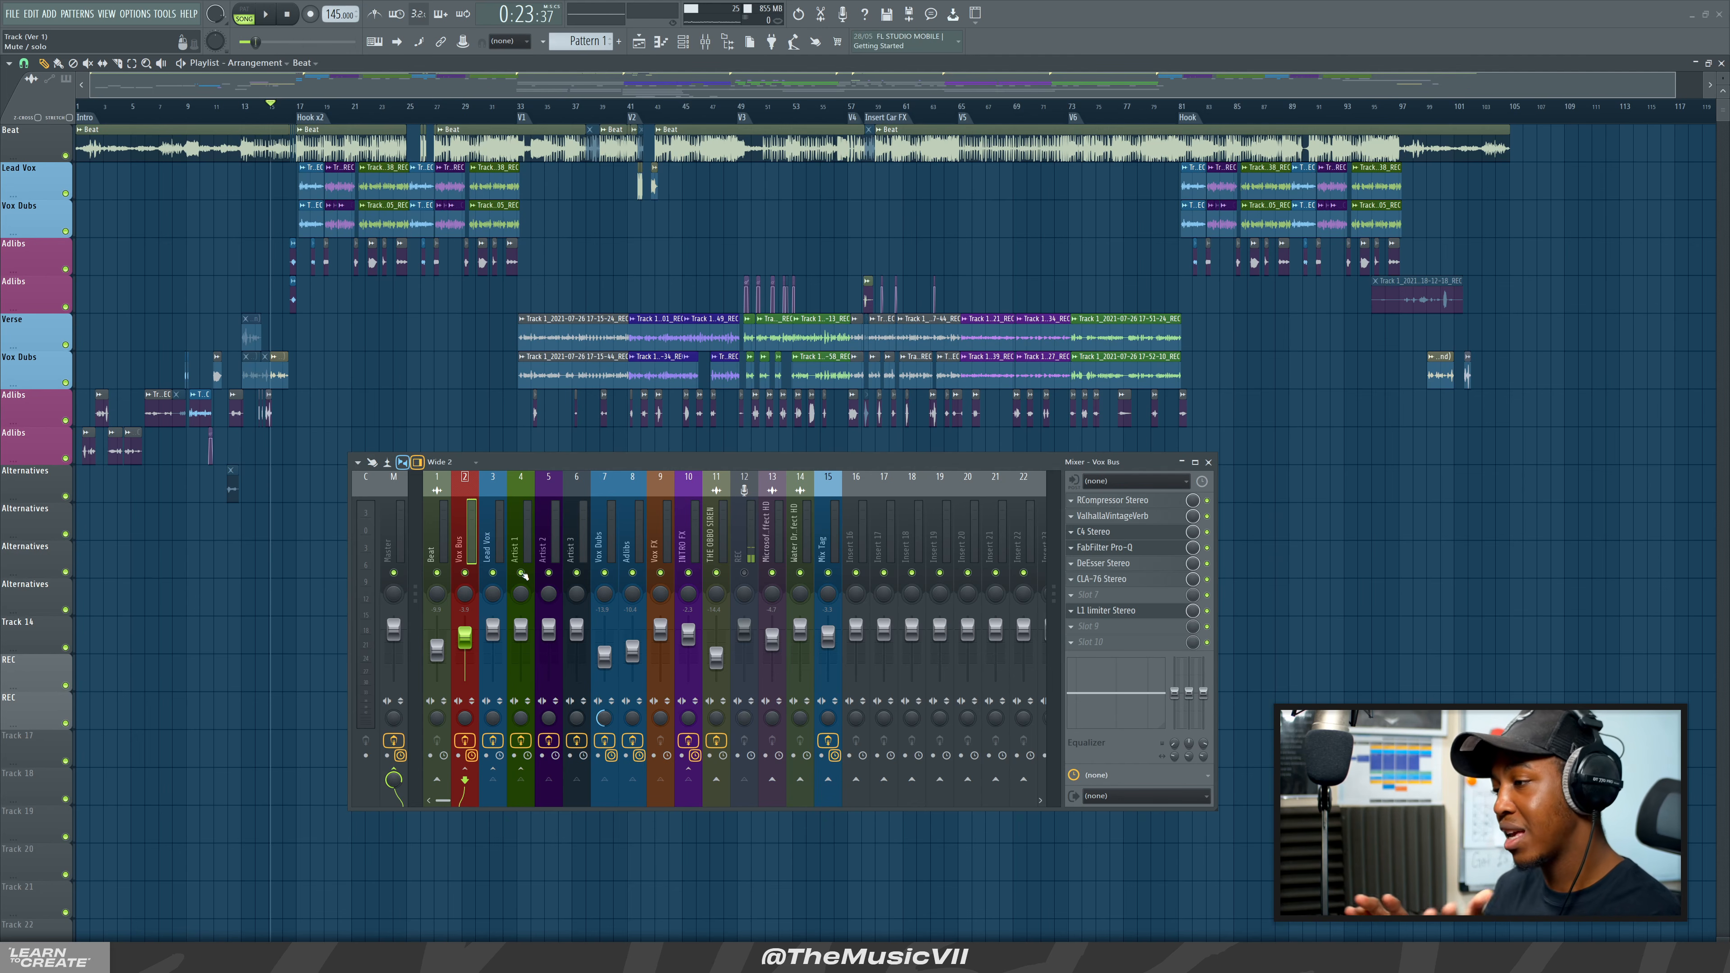
click(489, 534)
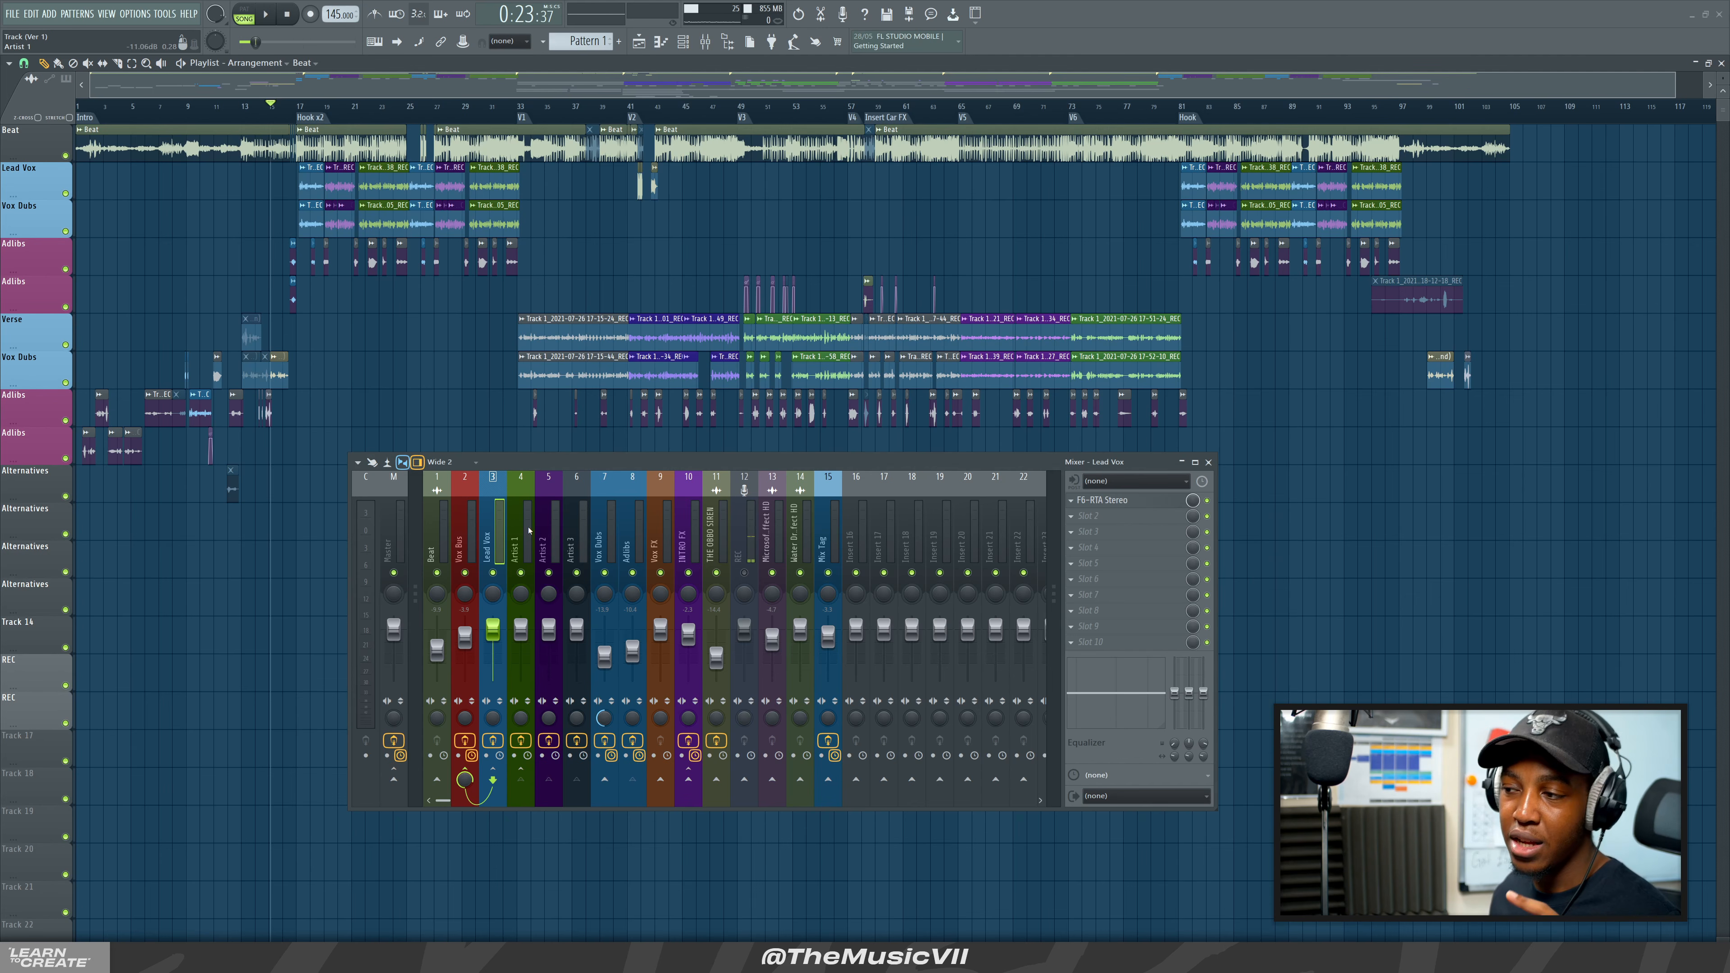
click(529, 531)
click(542, 531)
click(568, 527)
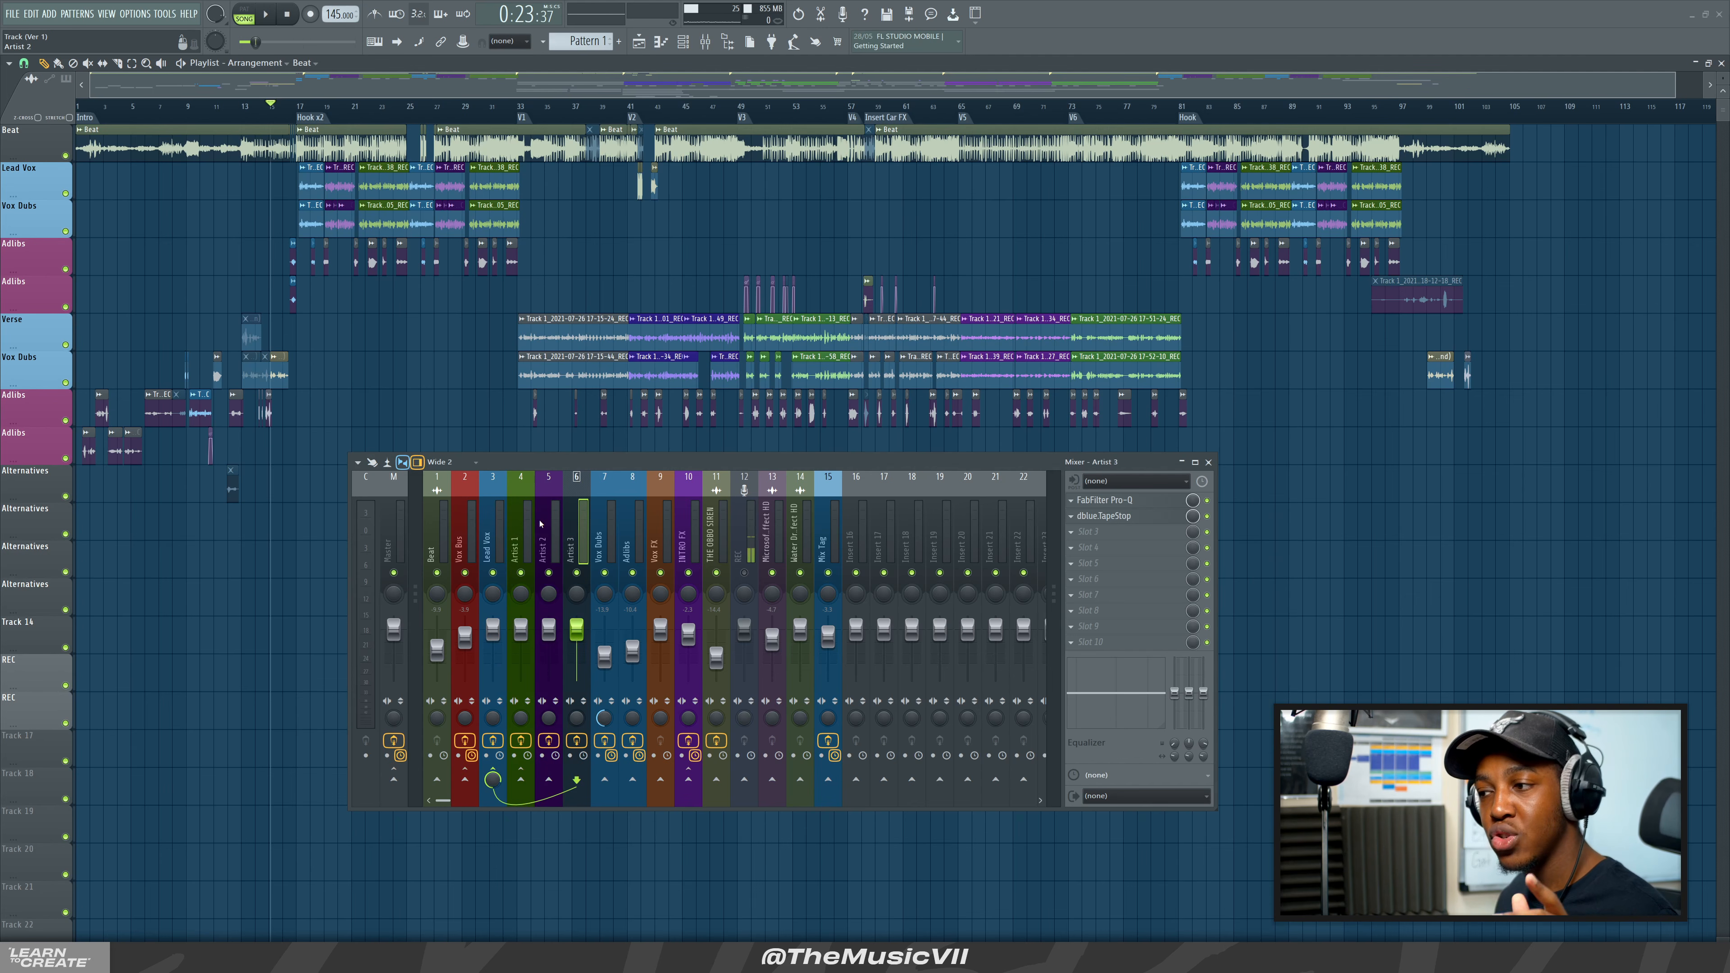
click(523, 522)
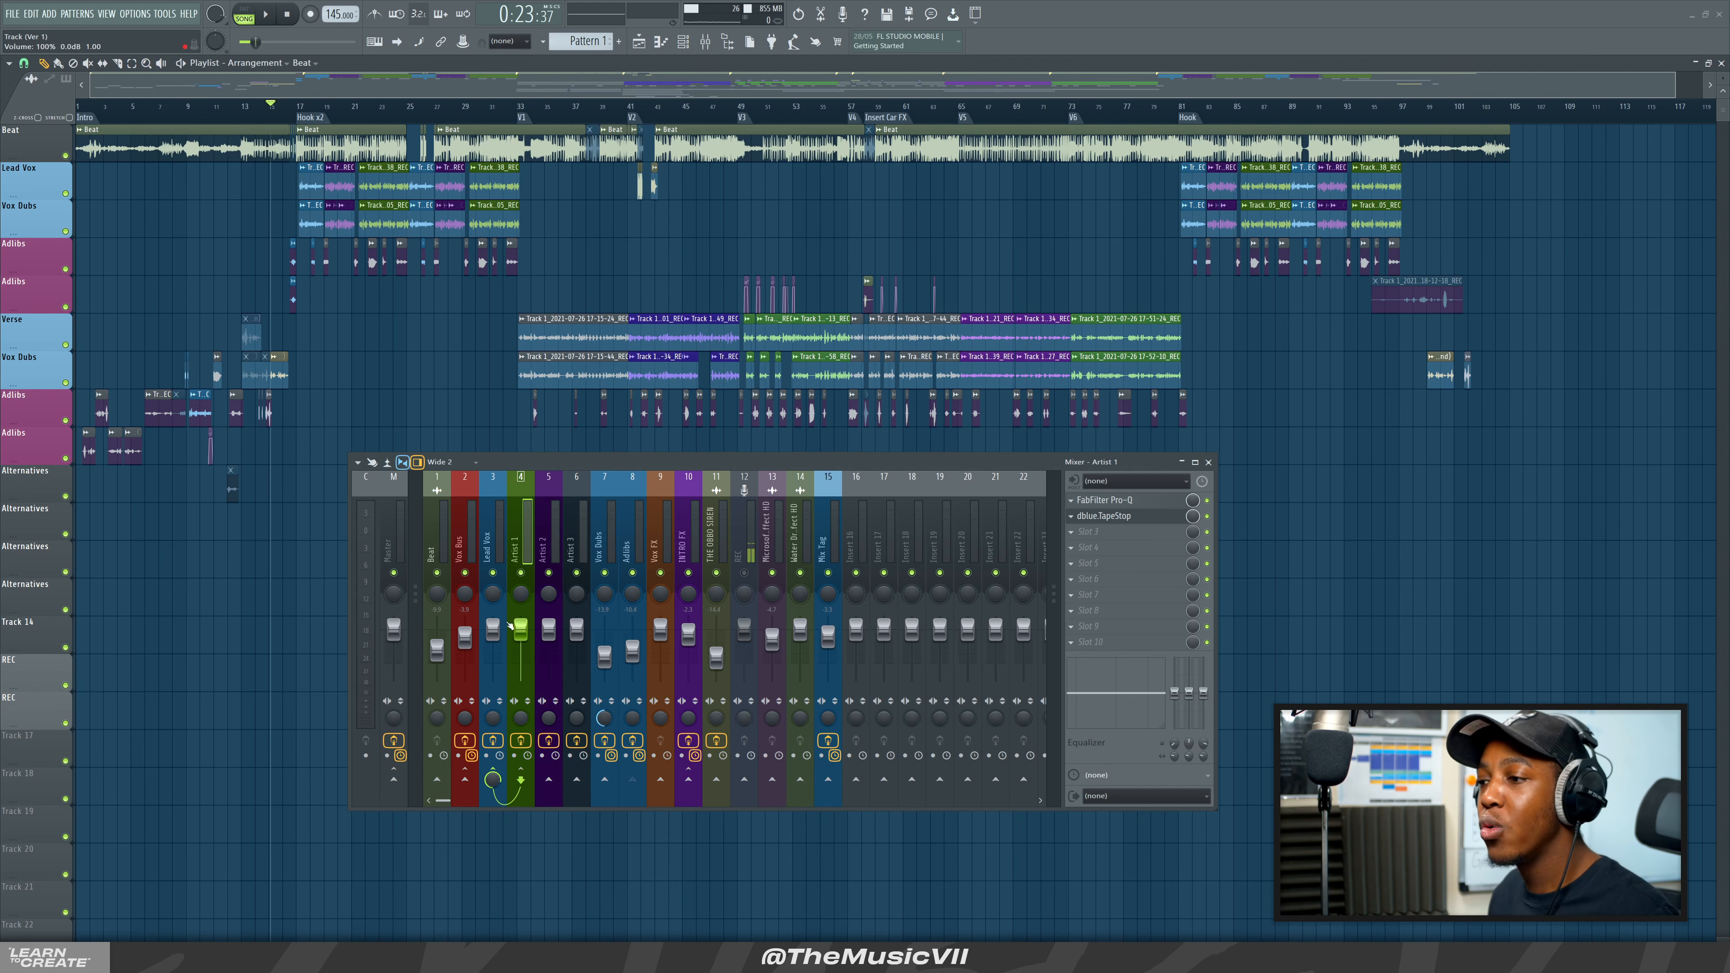
click(495, 530)
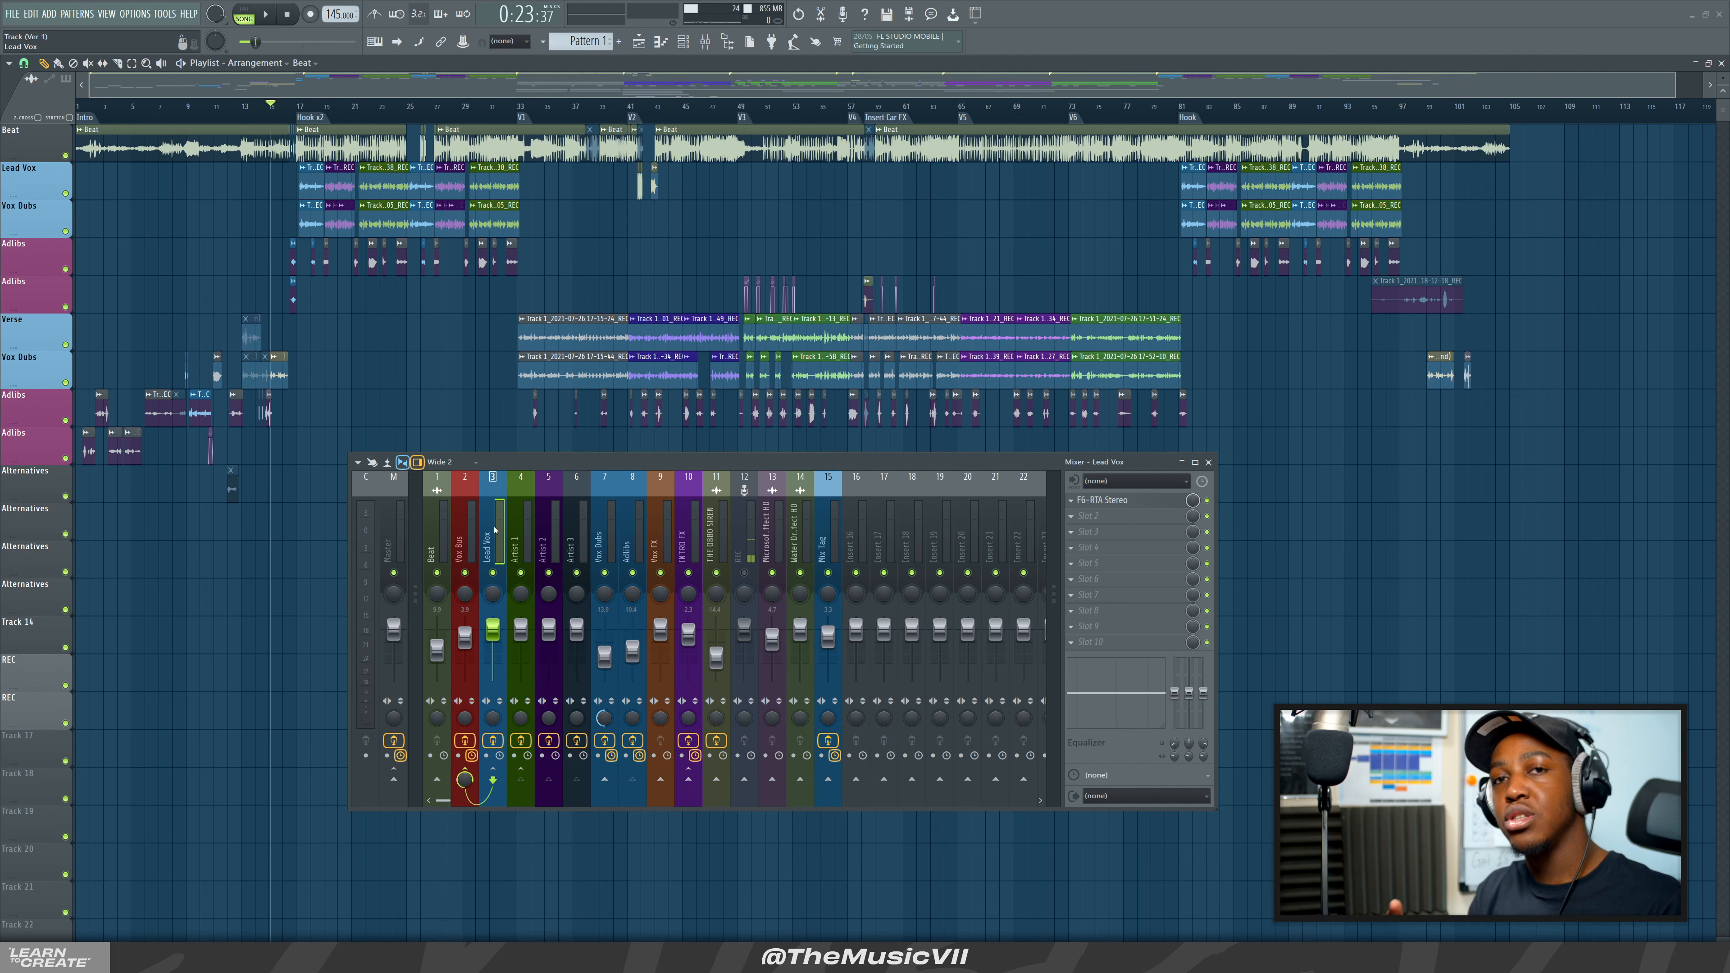
click(568, 532)
click(600, 542)
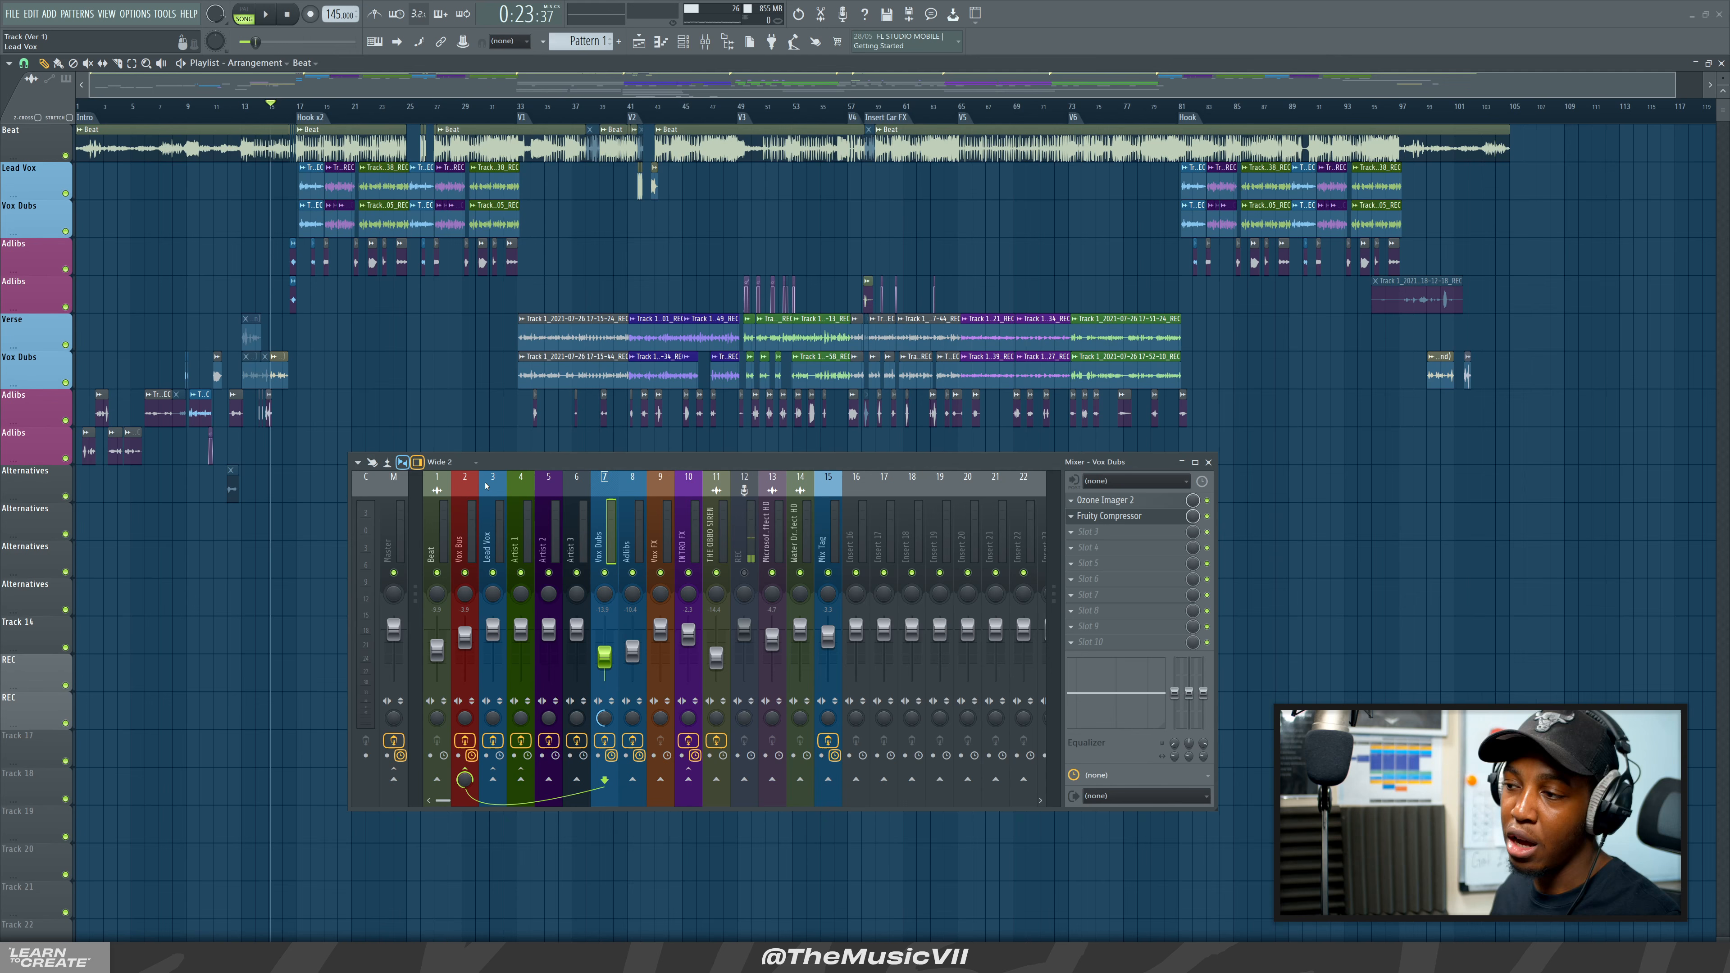
Compare the effect chains and routing of the Vox Bus and Beat mixer tracks.
click(474, 528)
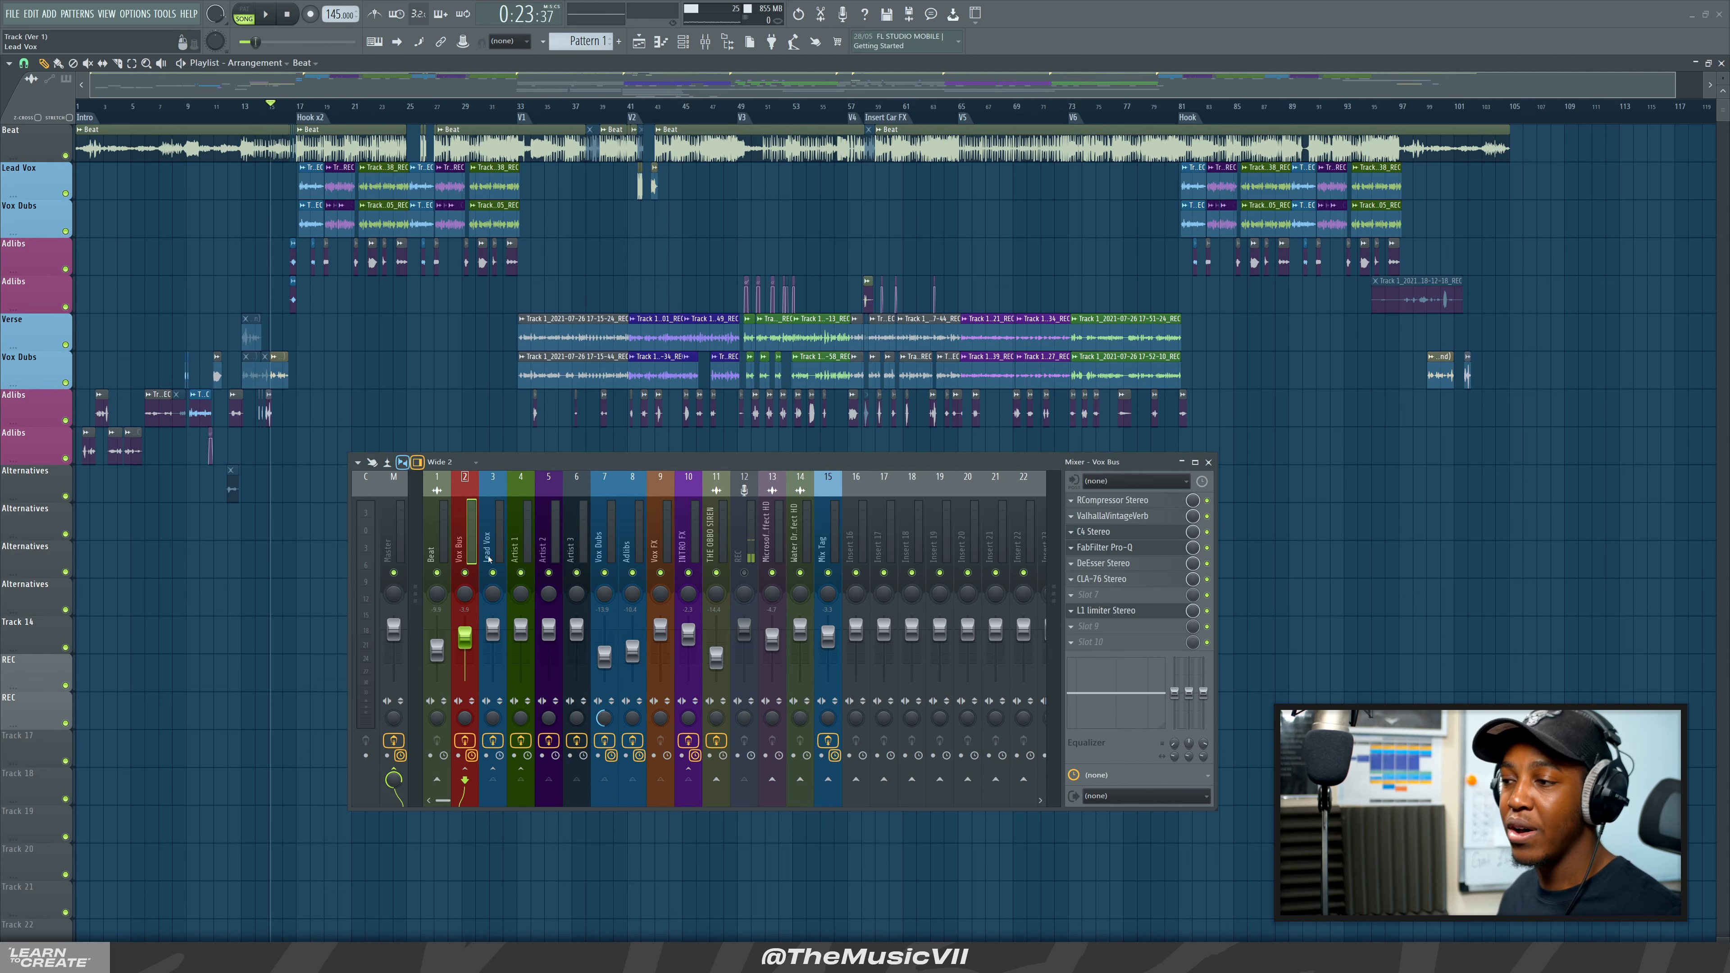
click(439, 538)
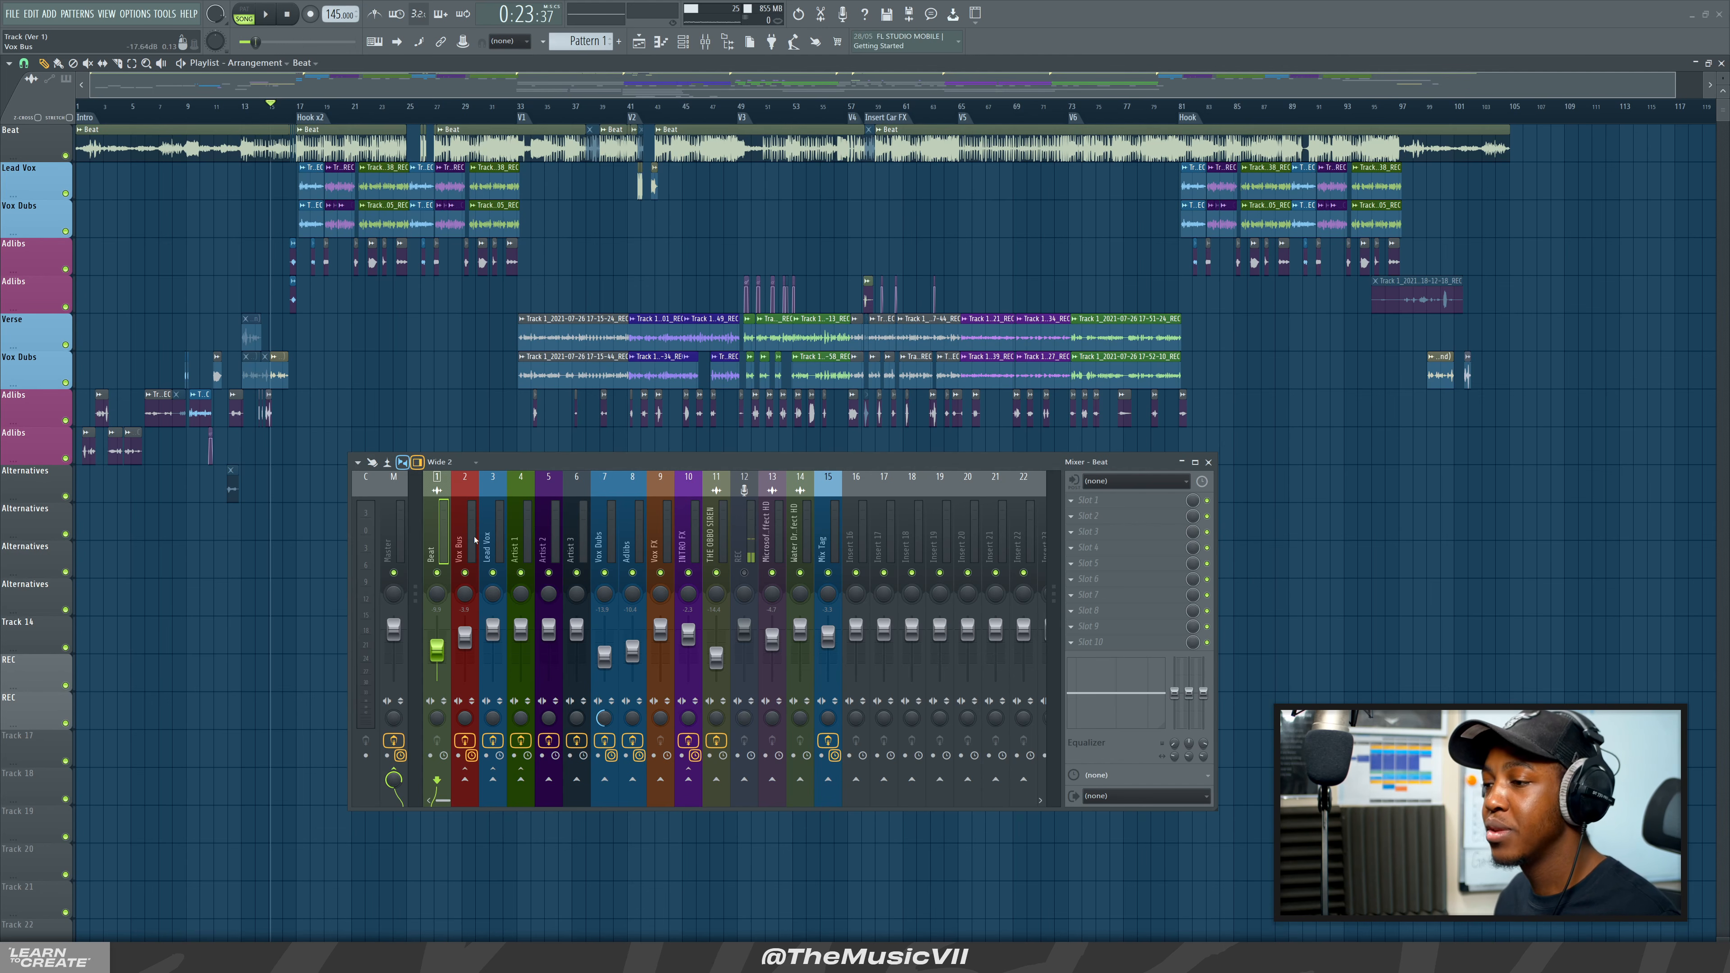
click(452, 554)
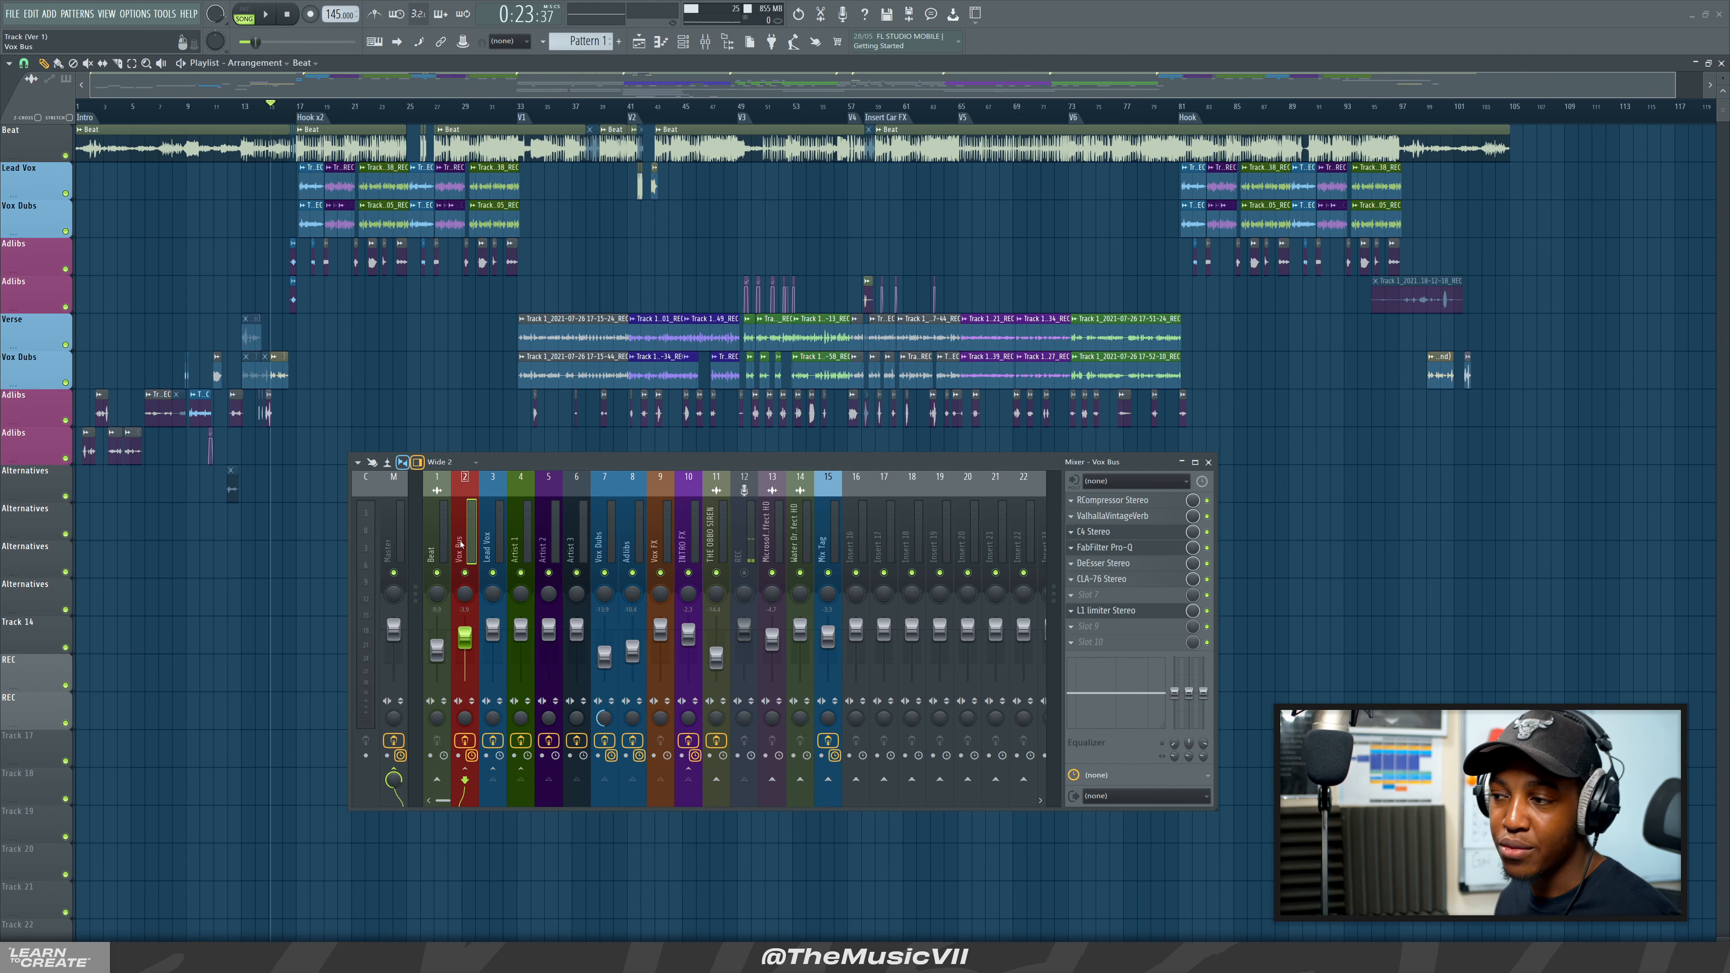
click(438, 540)
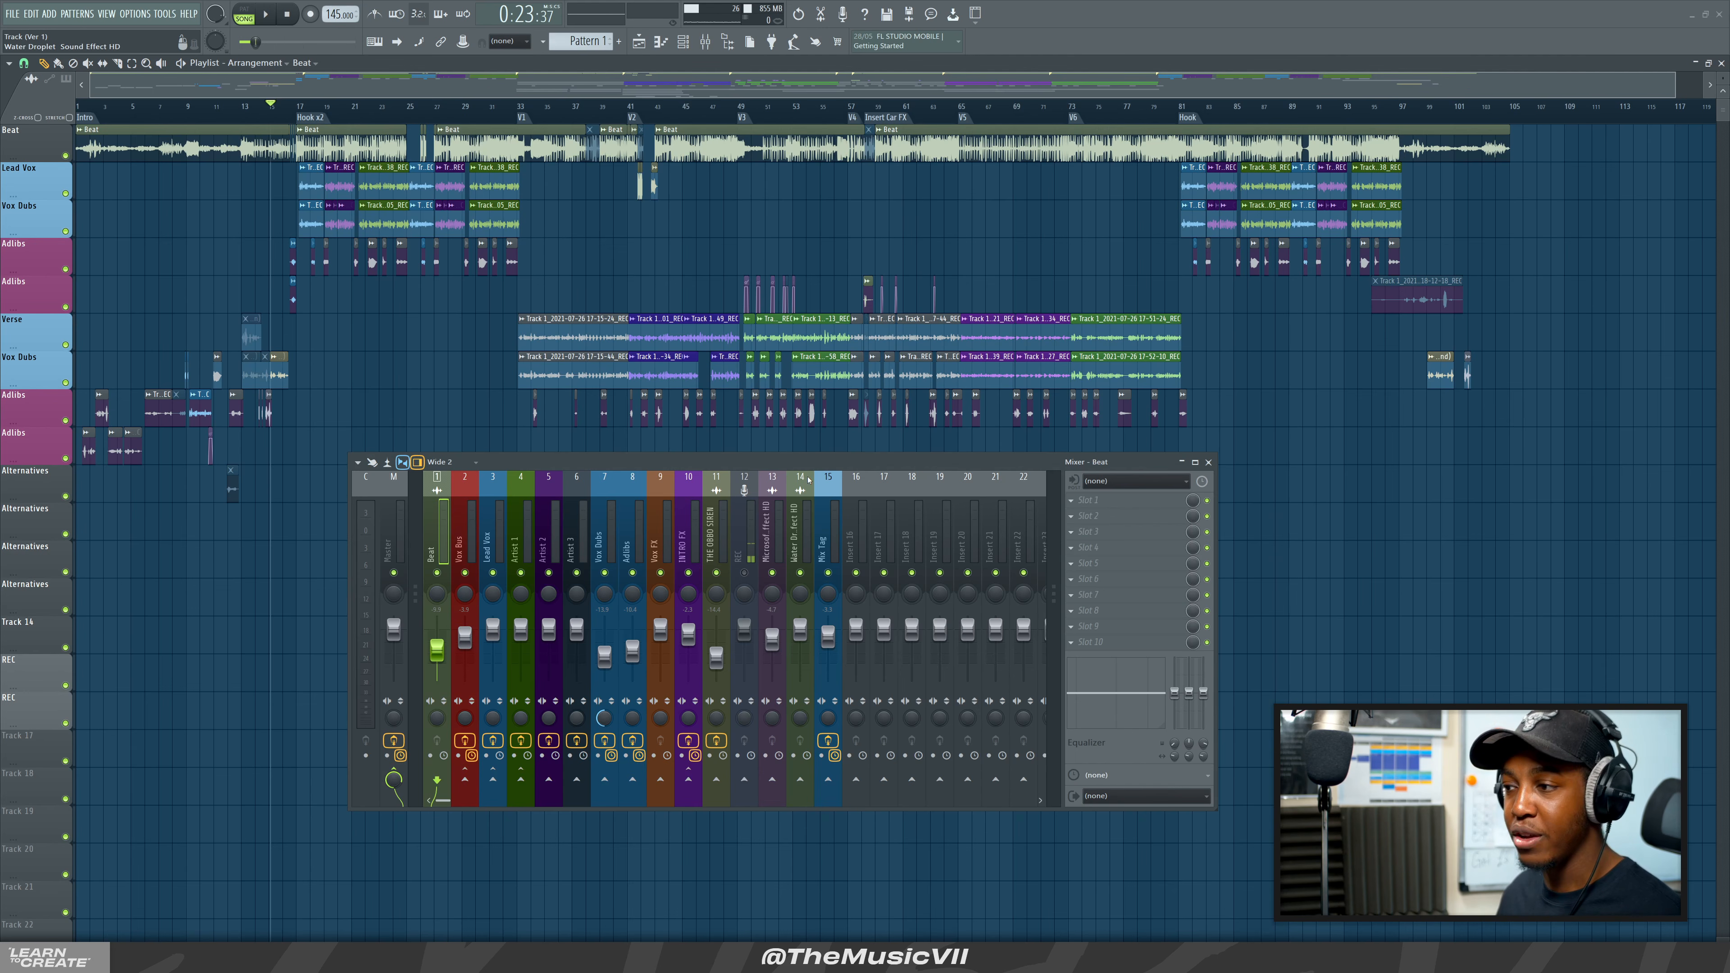
Examine the effects and routing of the Adlibs, Vox FX, INTRO FX, THE OBBO SIREN, sound-effect and Mix Tag mixer tracks.
click(632, 539)
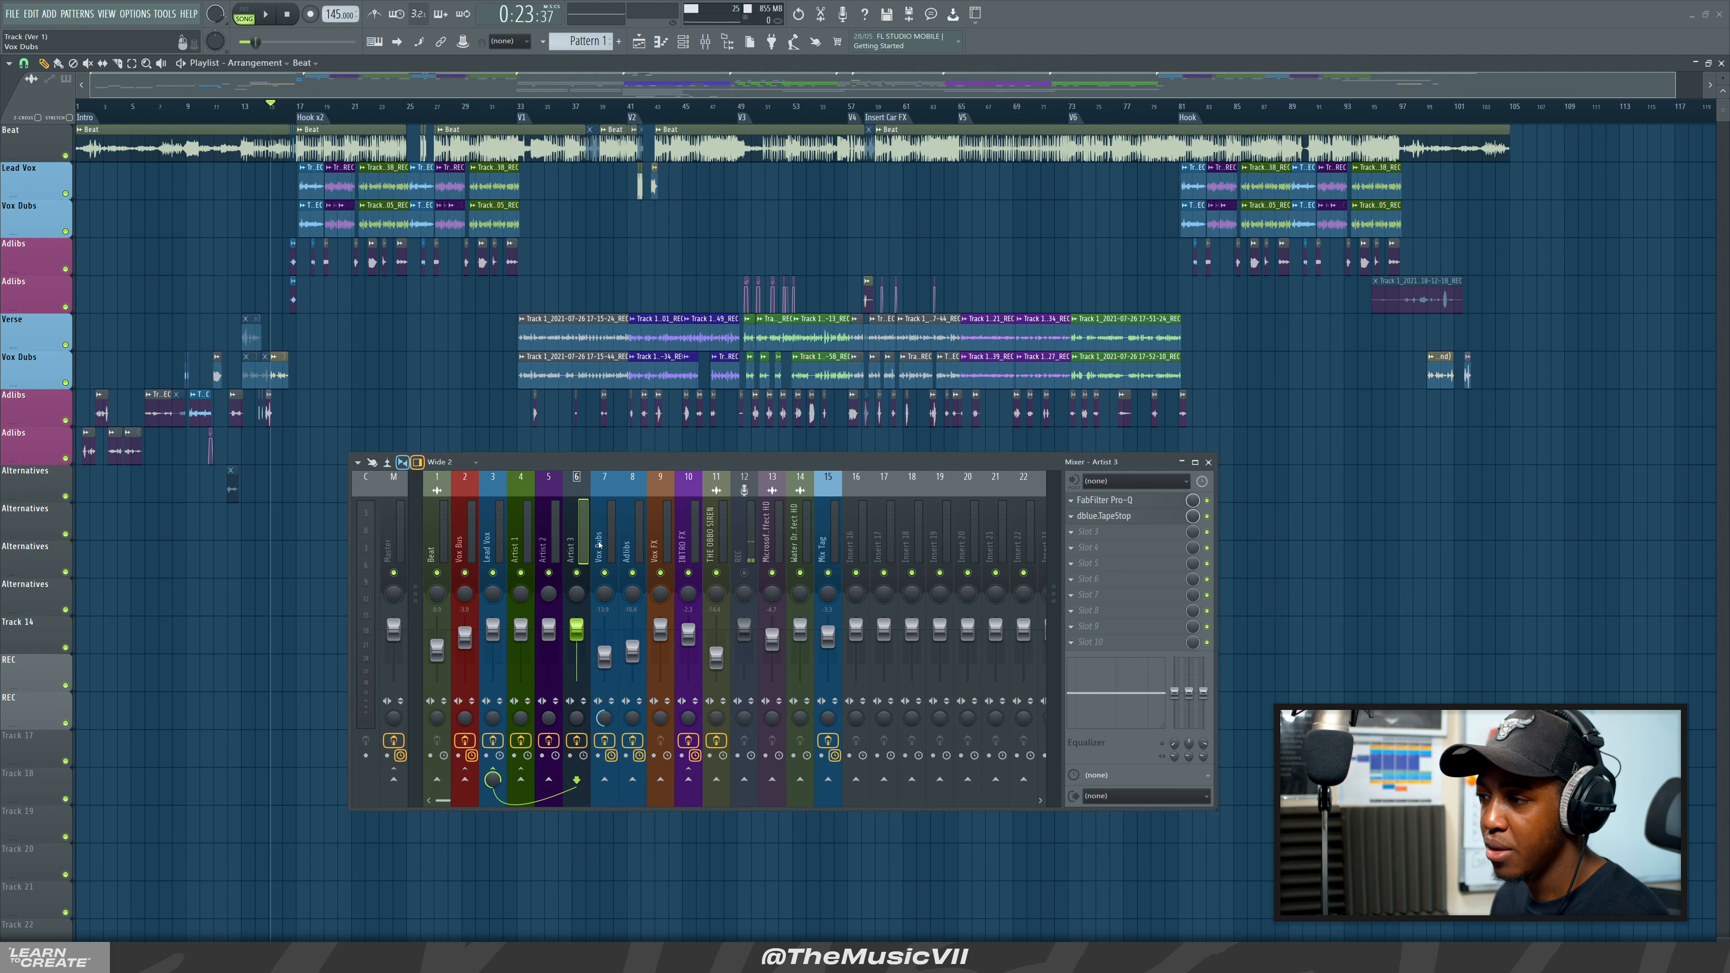
click(466, 780)
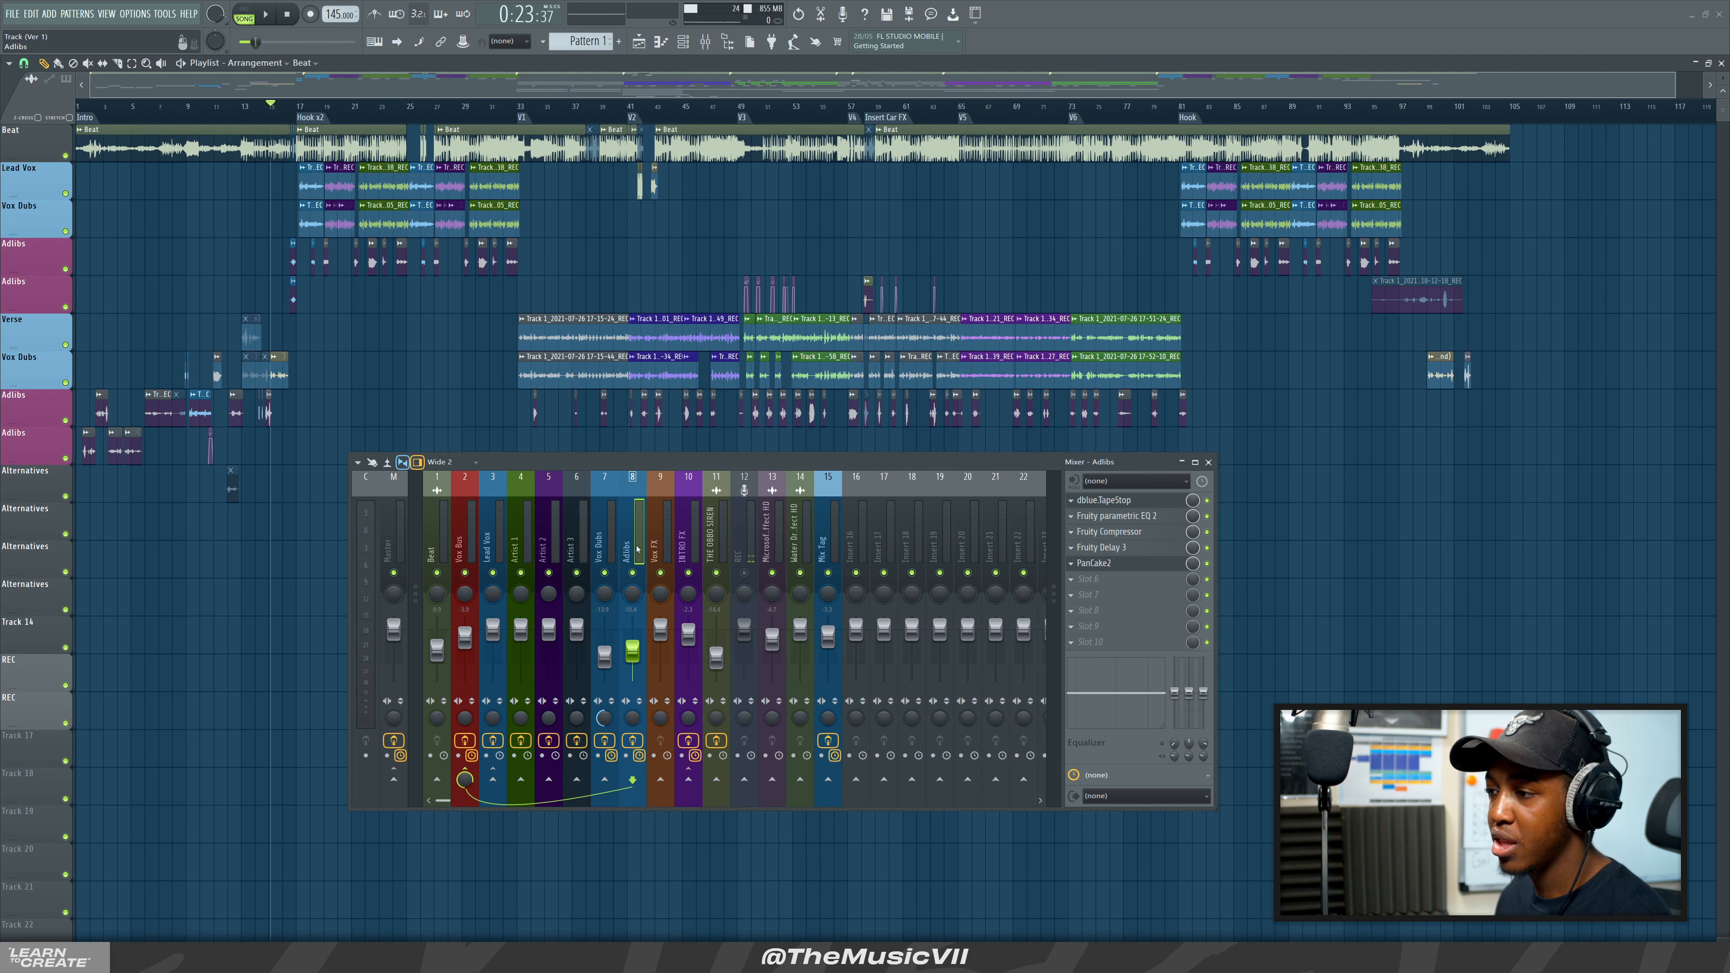
key(Right)
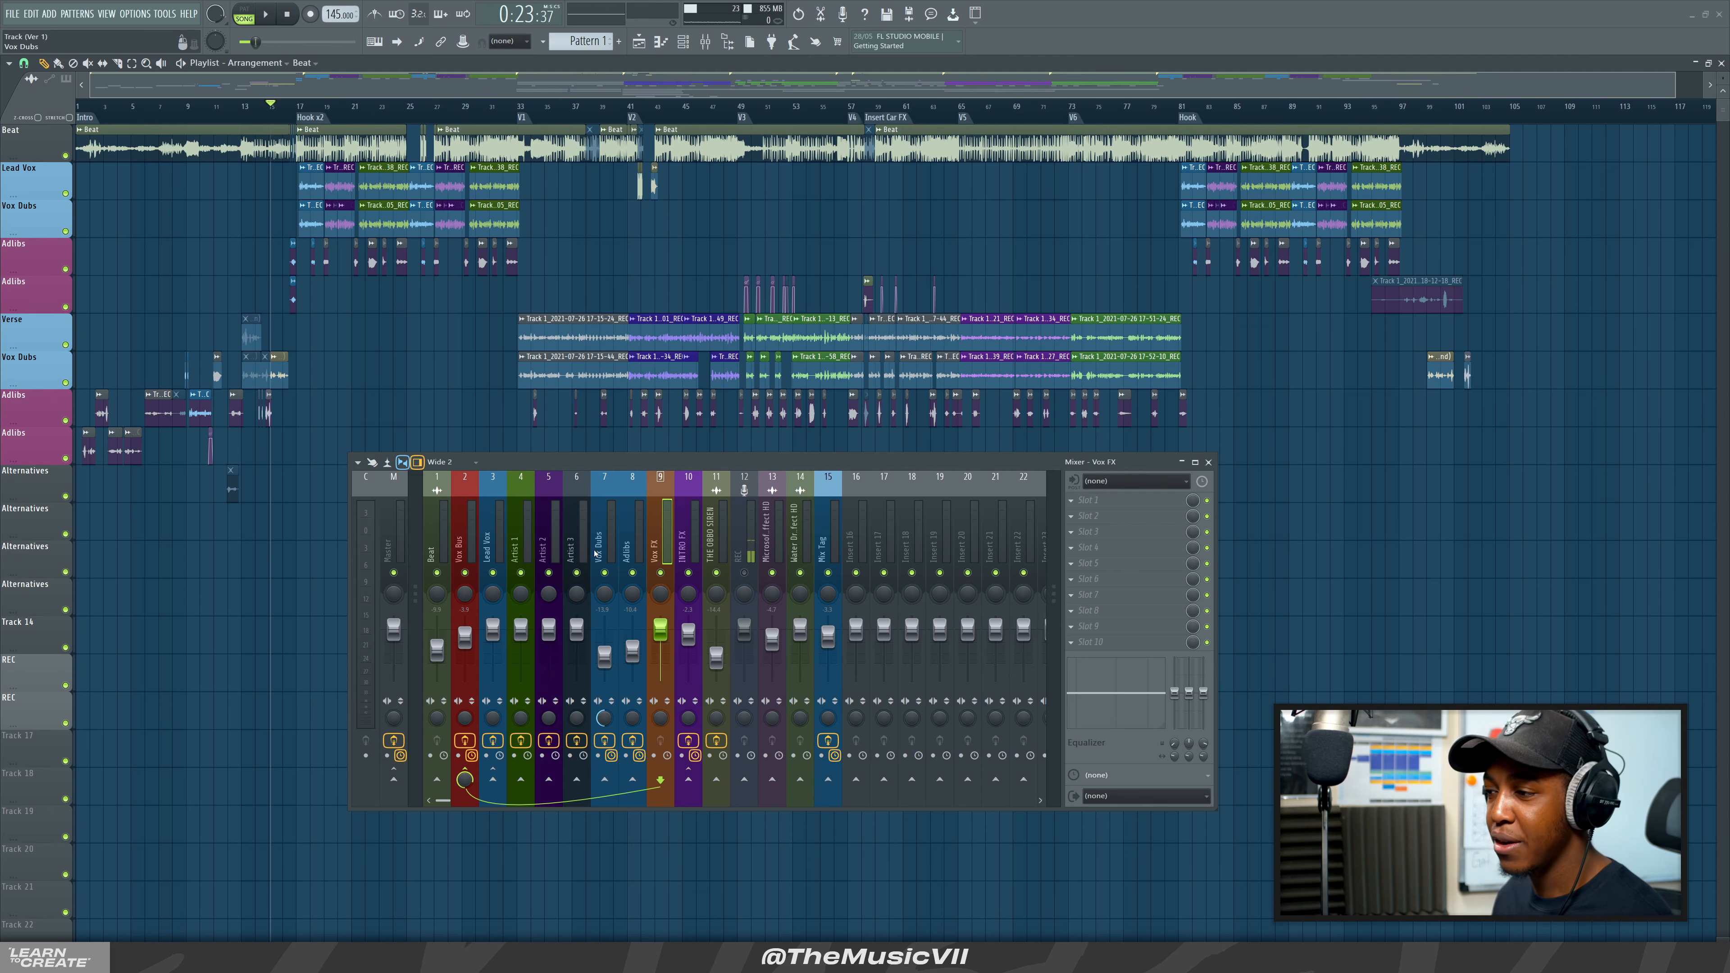
click(692, 540)
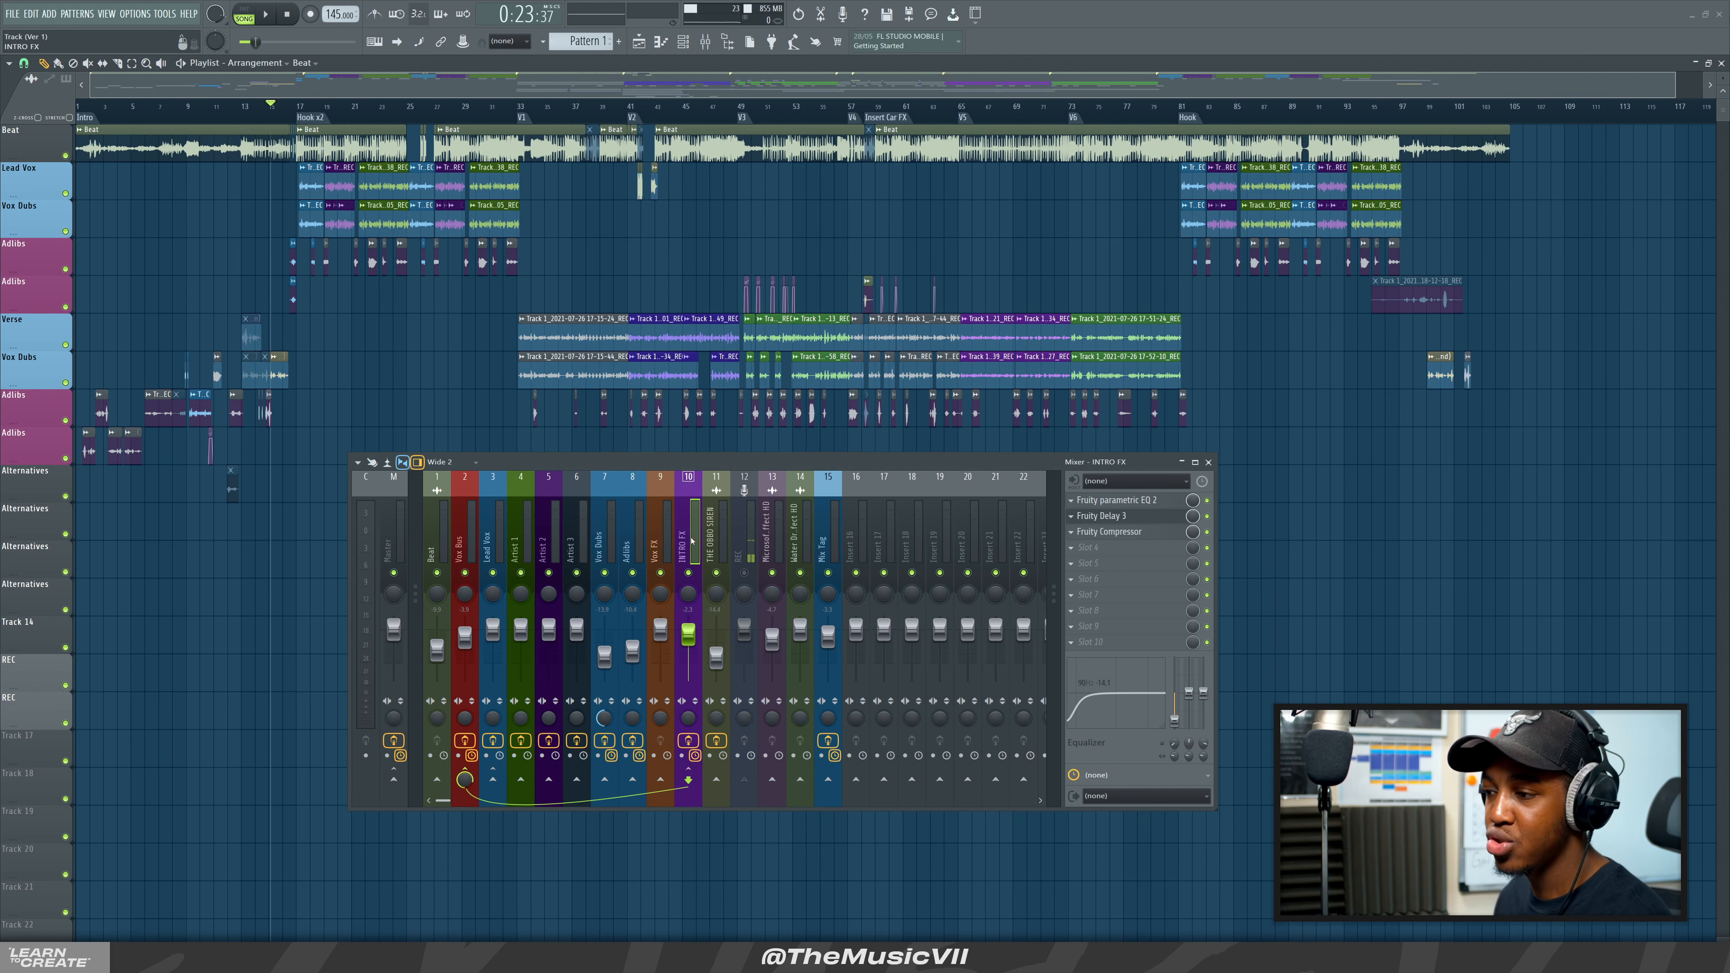
click(726, 539)
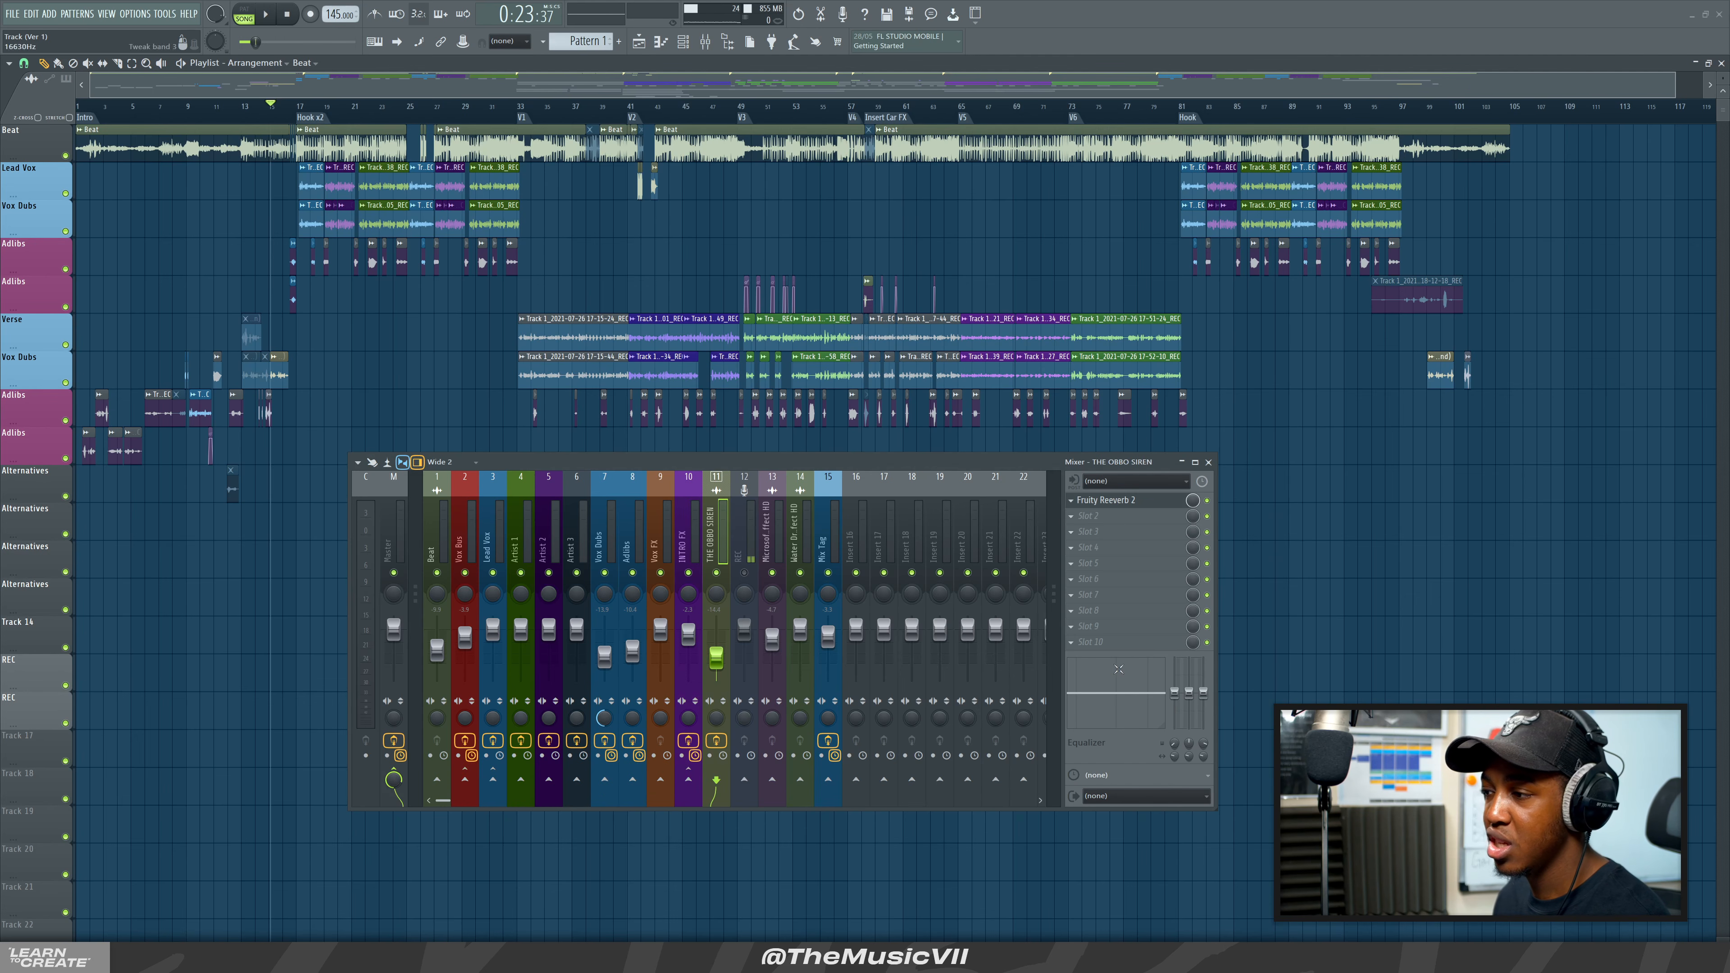
click(774, 536)
click(802, 535)
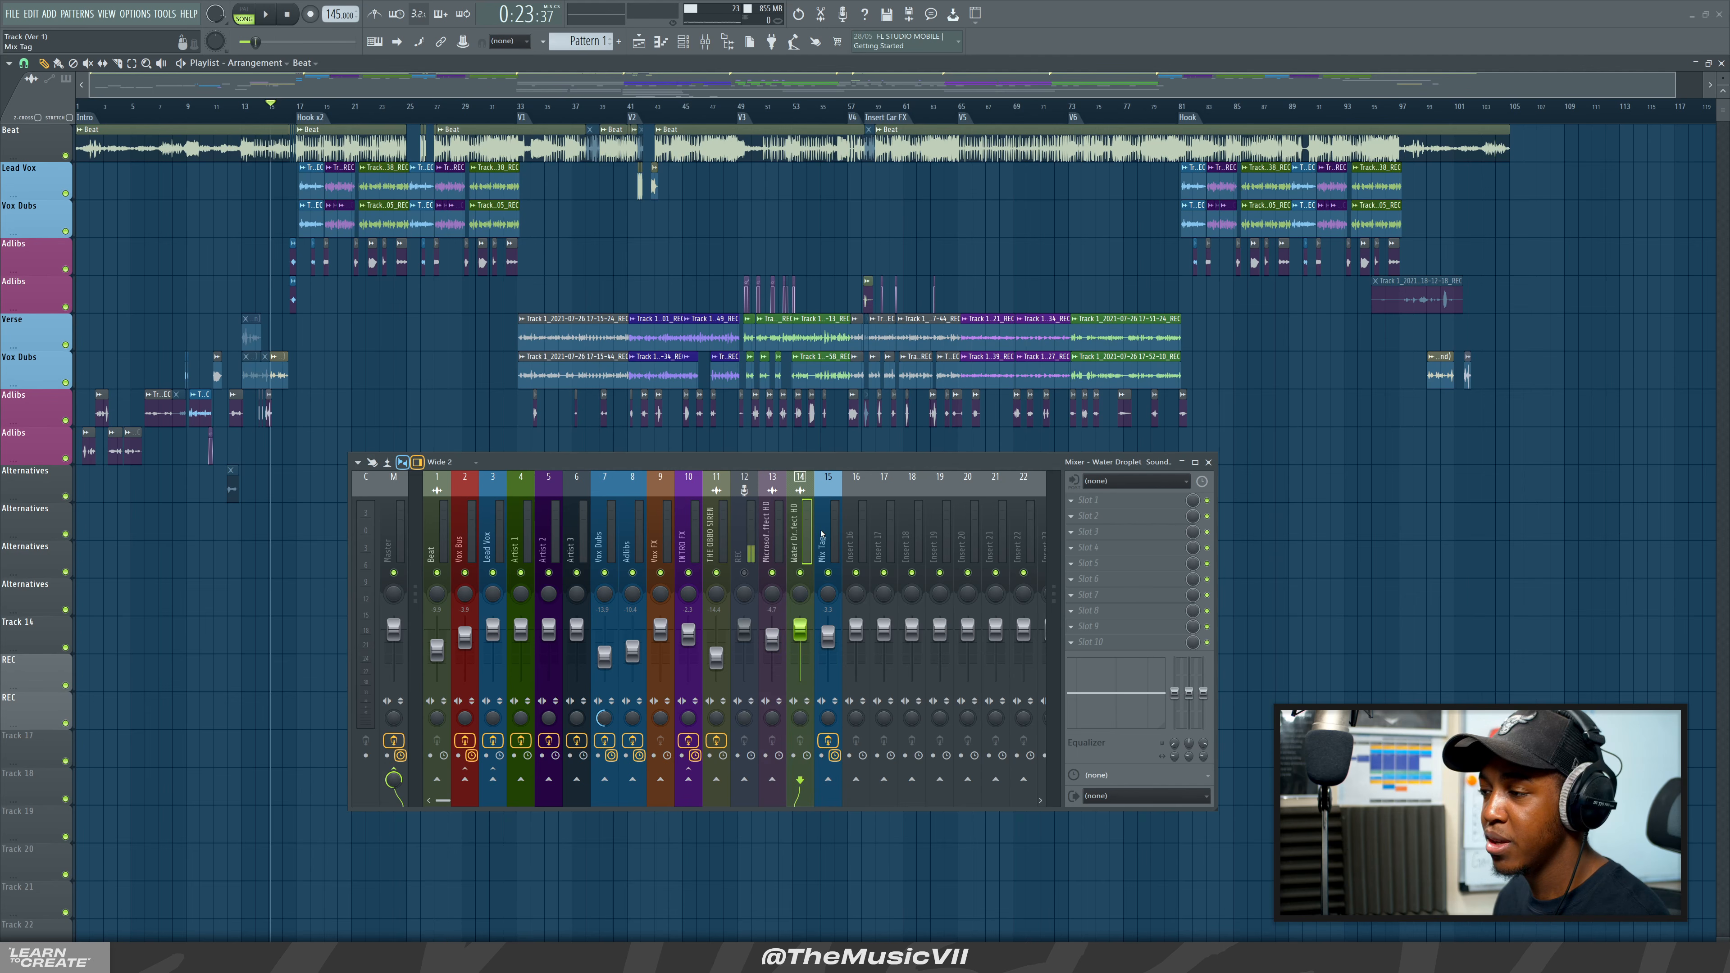
click(826, 538)
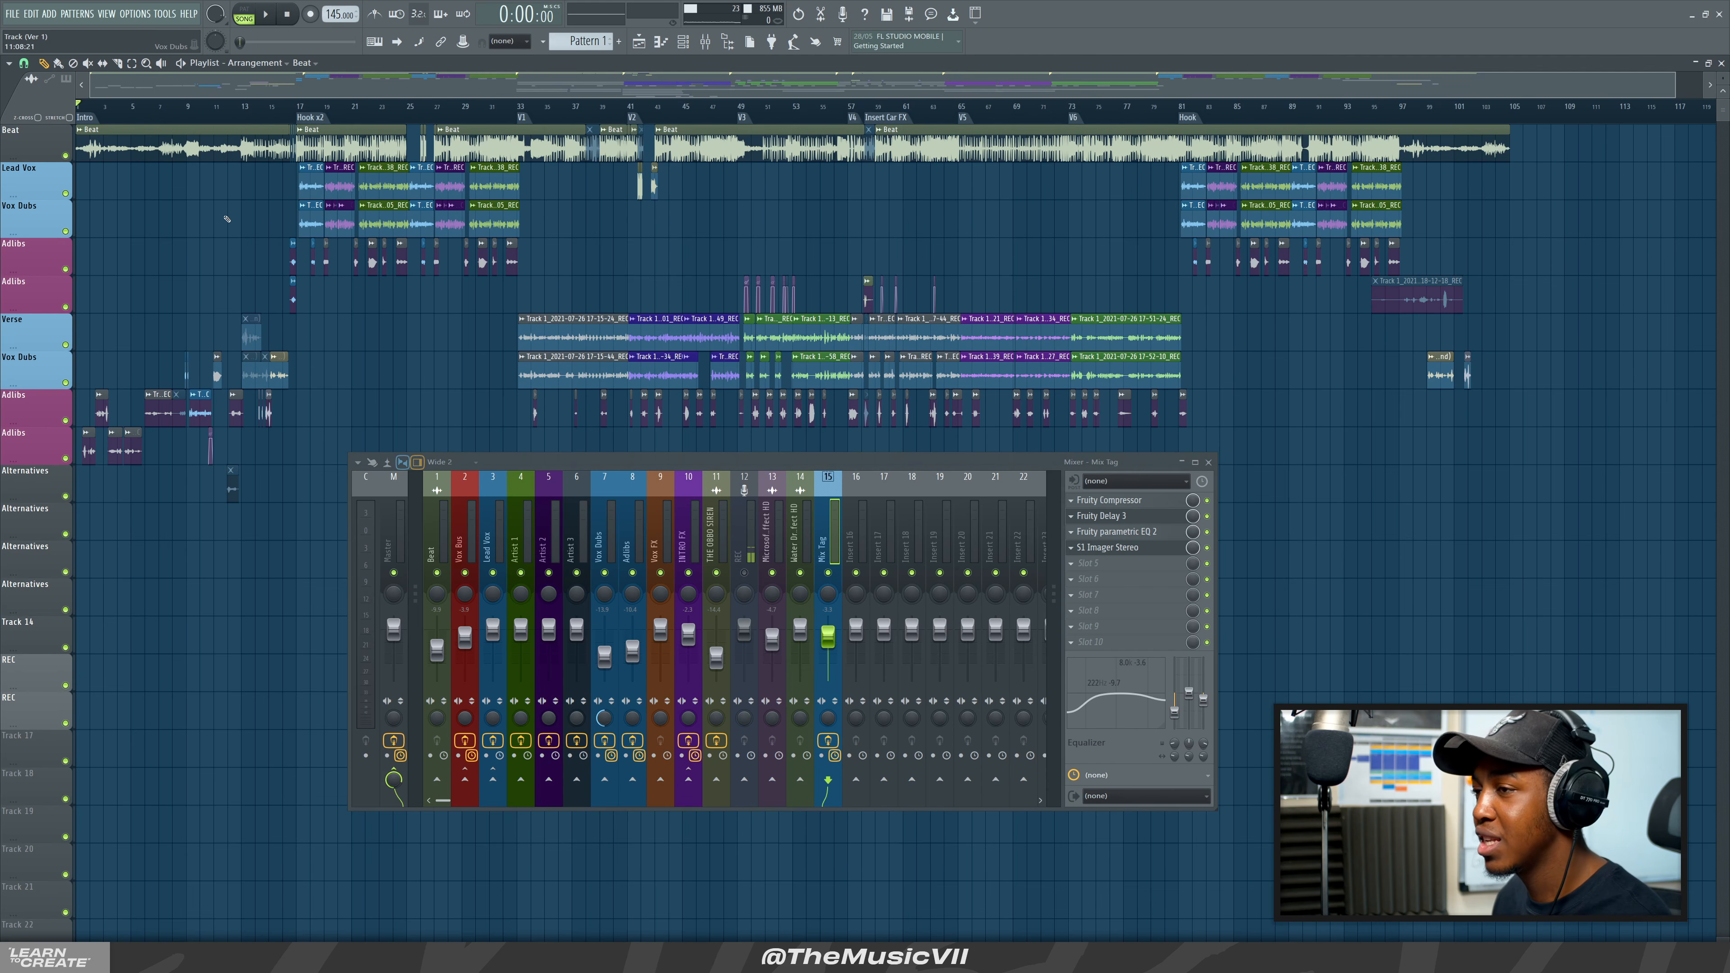
Zoom the playlist in on the intro, move the mixer aside, and play the intro up to the Hook x2 marker.
scroll(281, 167, up, 5)
drag(346, 89, 187, 189)
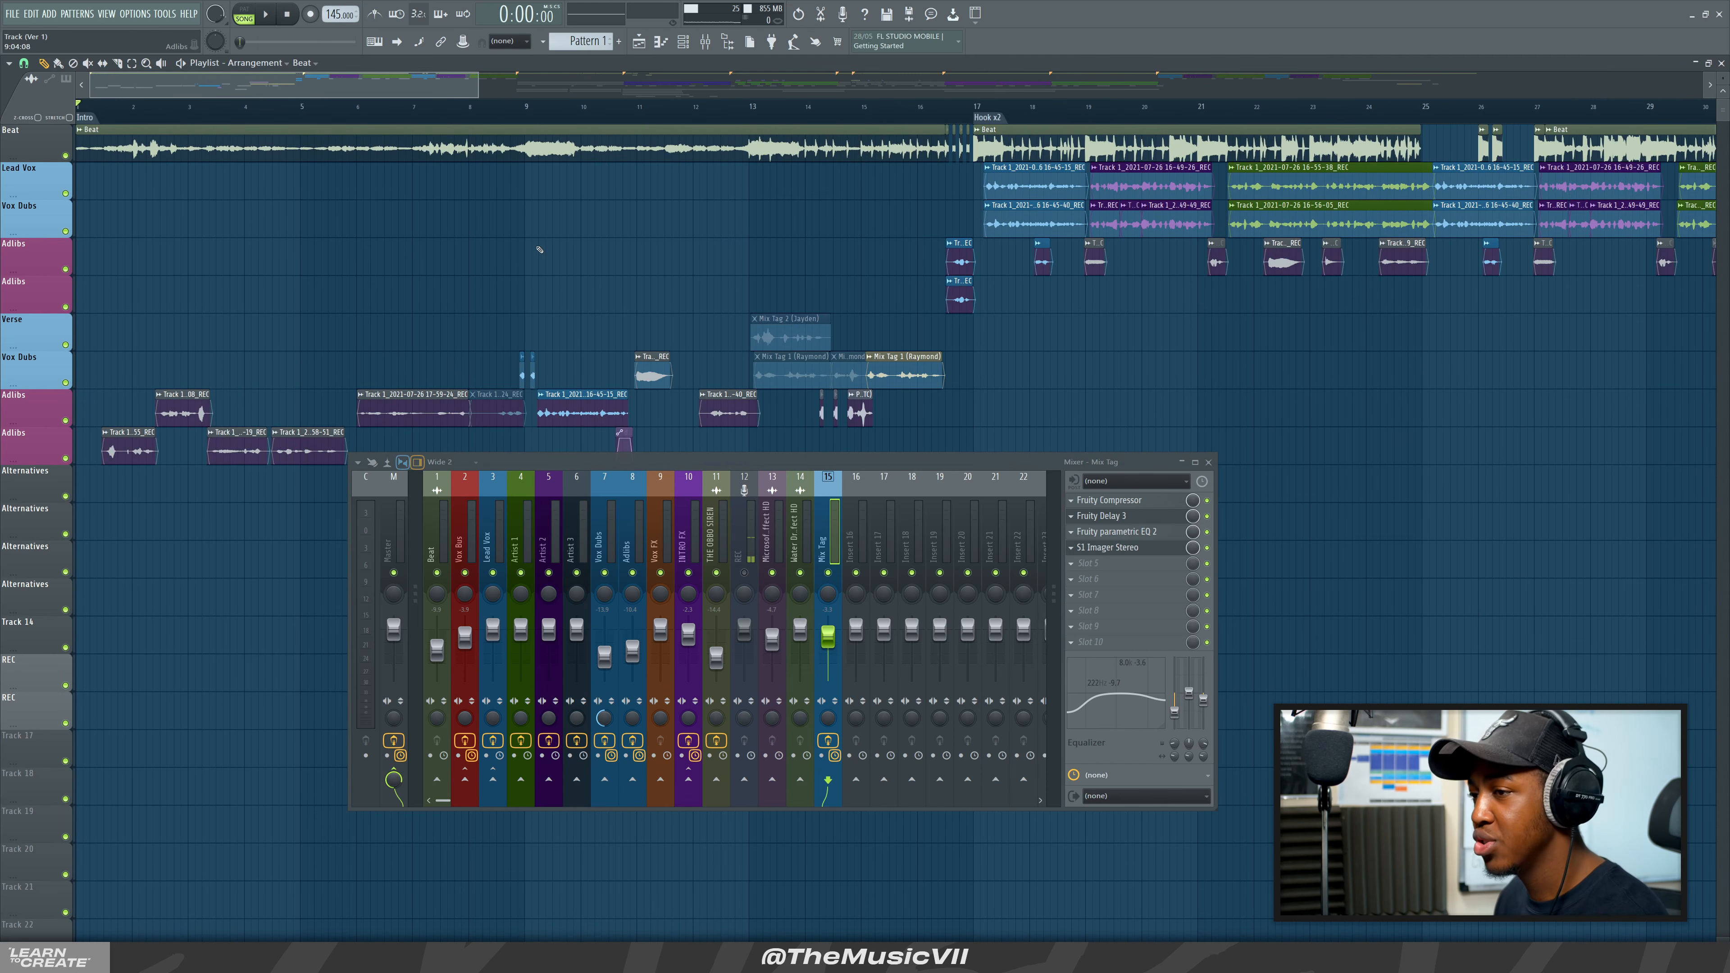
scroll(539, 250, down, 1)
drag(631, 462, 1130, 462)
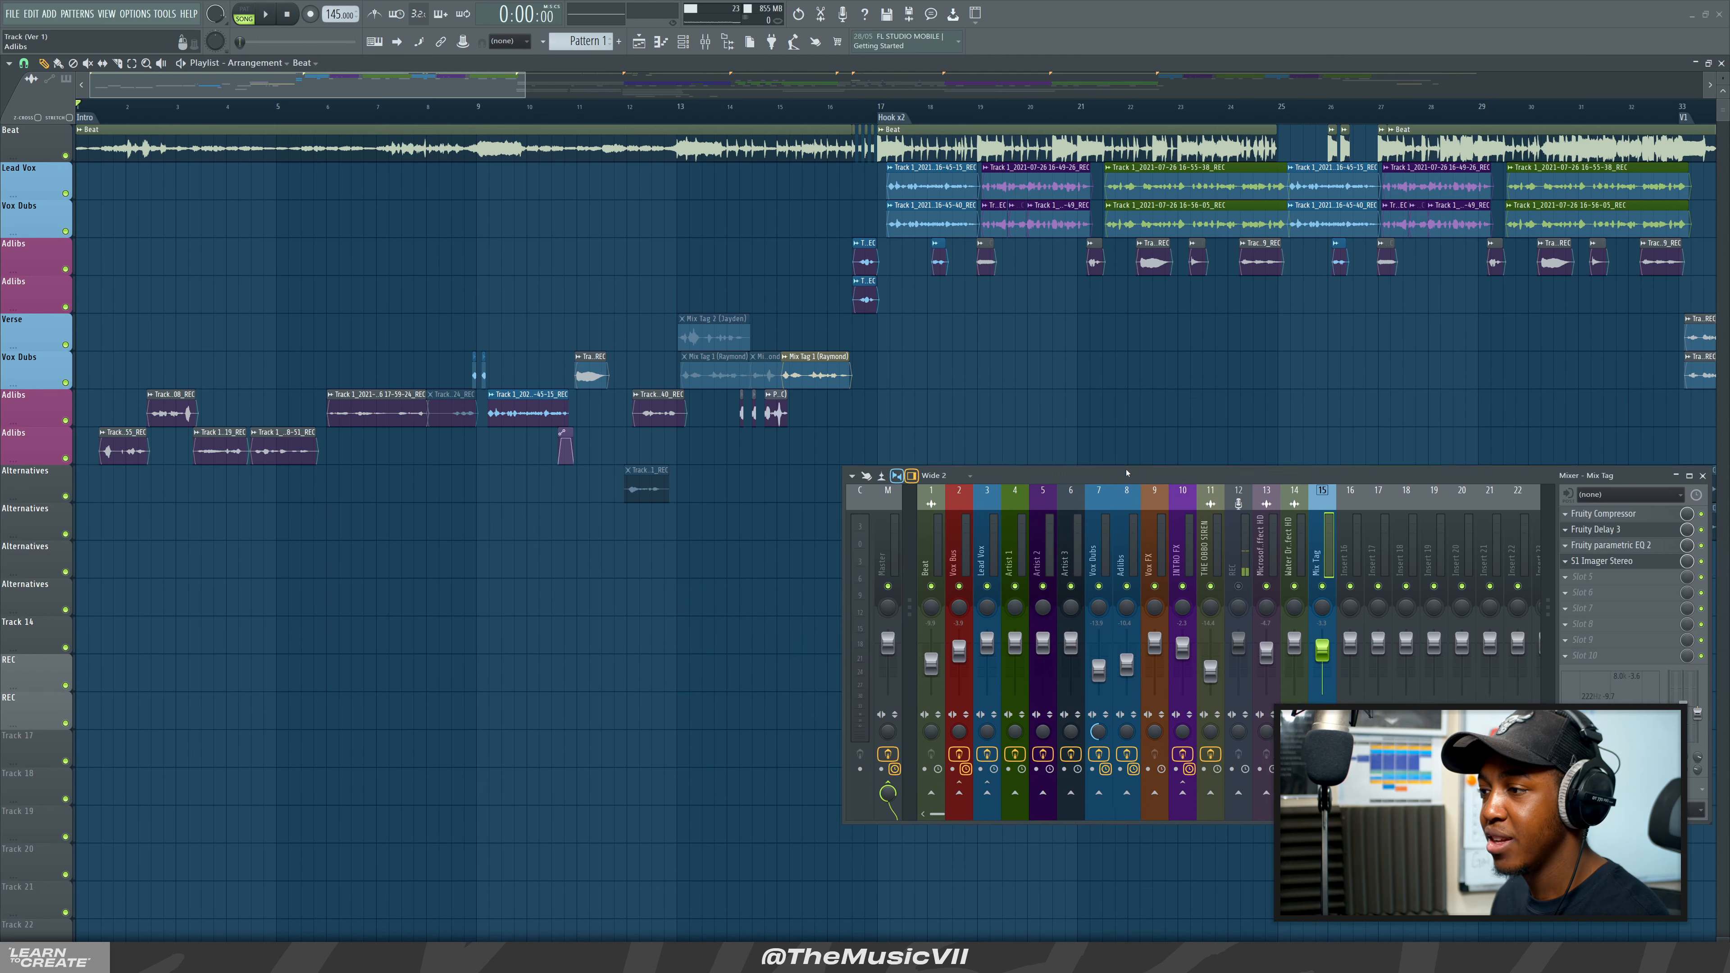
key(space)
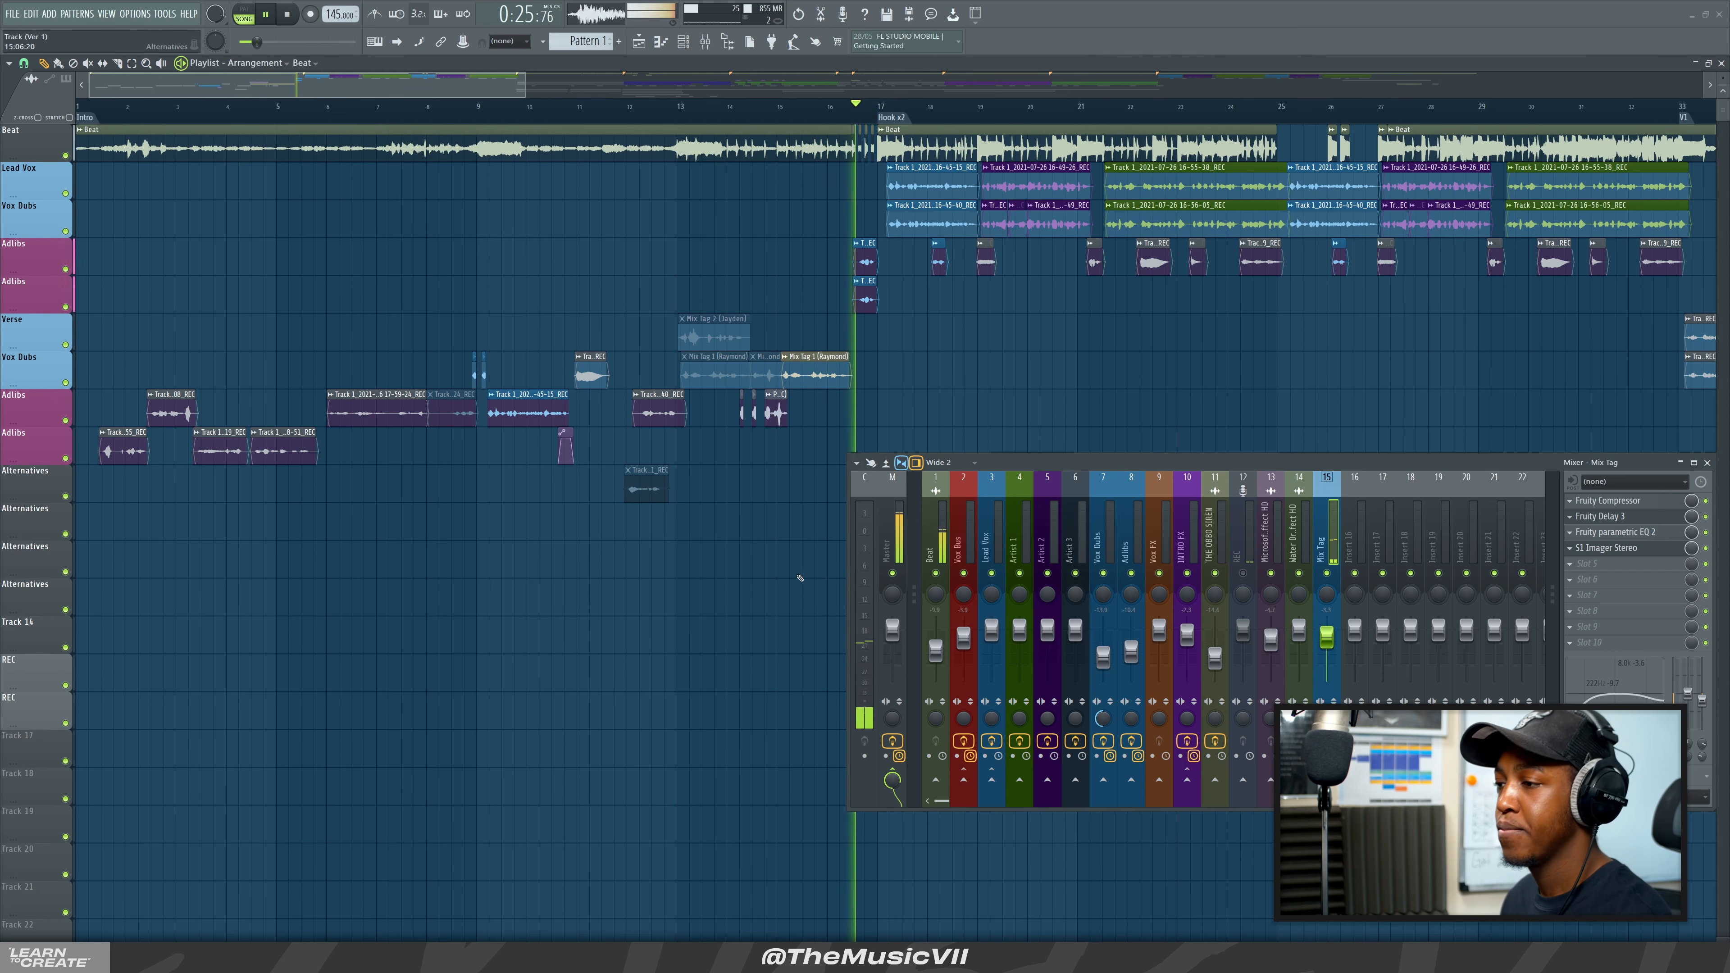
key(space)
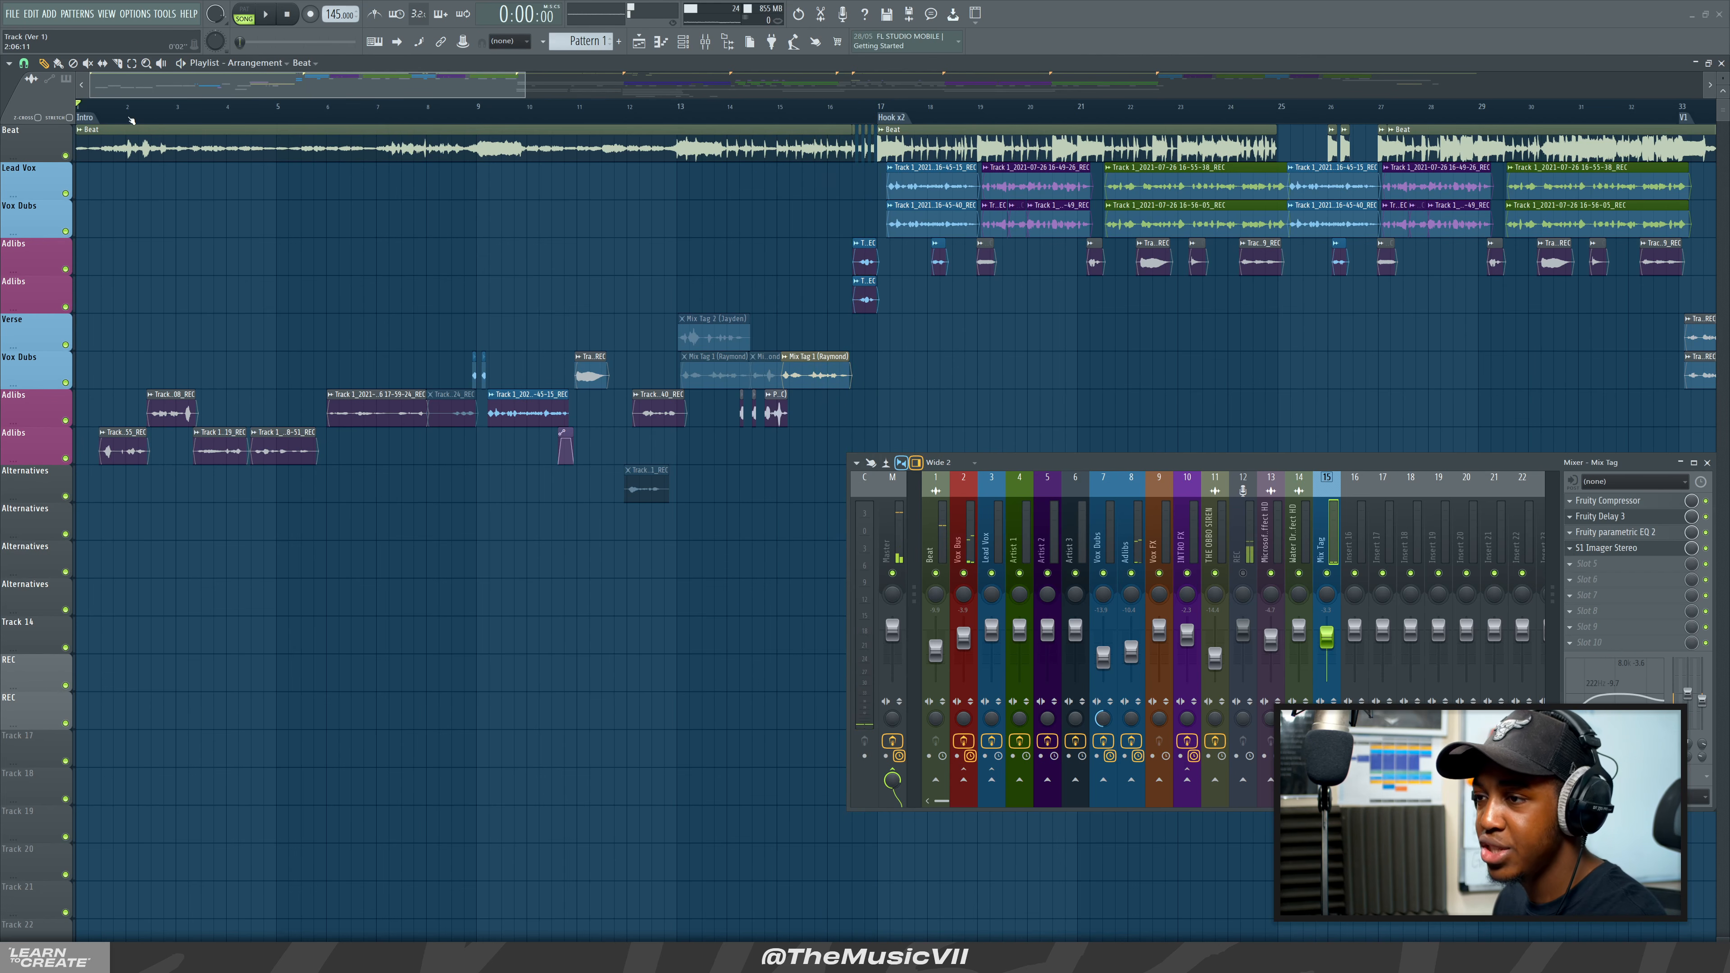
key(space)
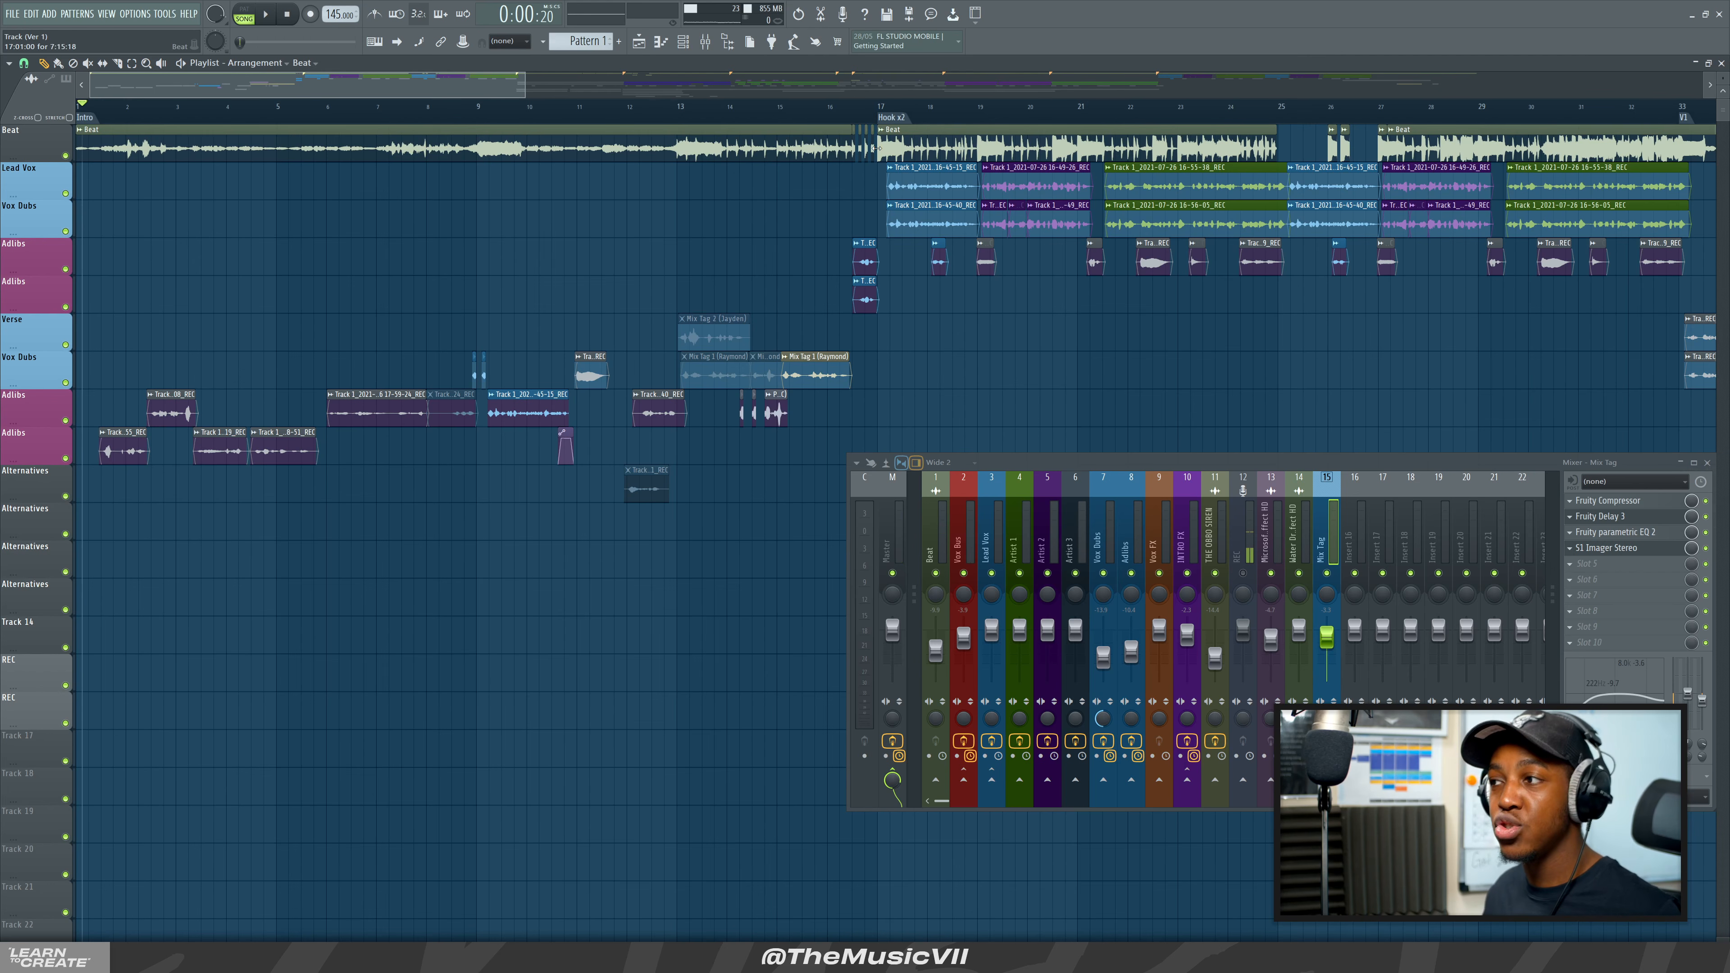
Place the playhead just before bar 2 of the intro and select the INTRO FX mixer track, with the mixer moved clear of the webcam.
click(874, 120)
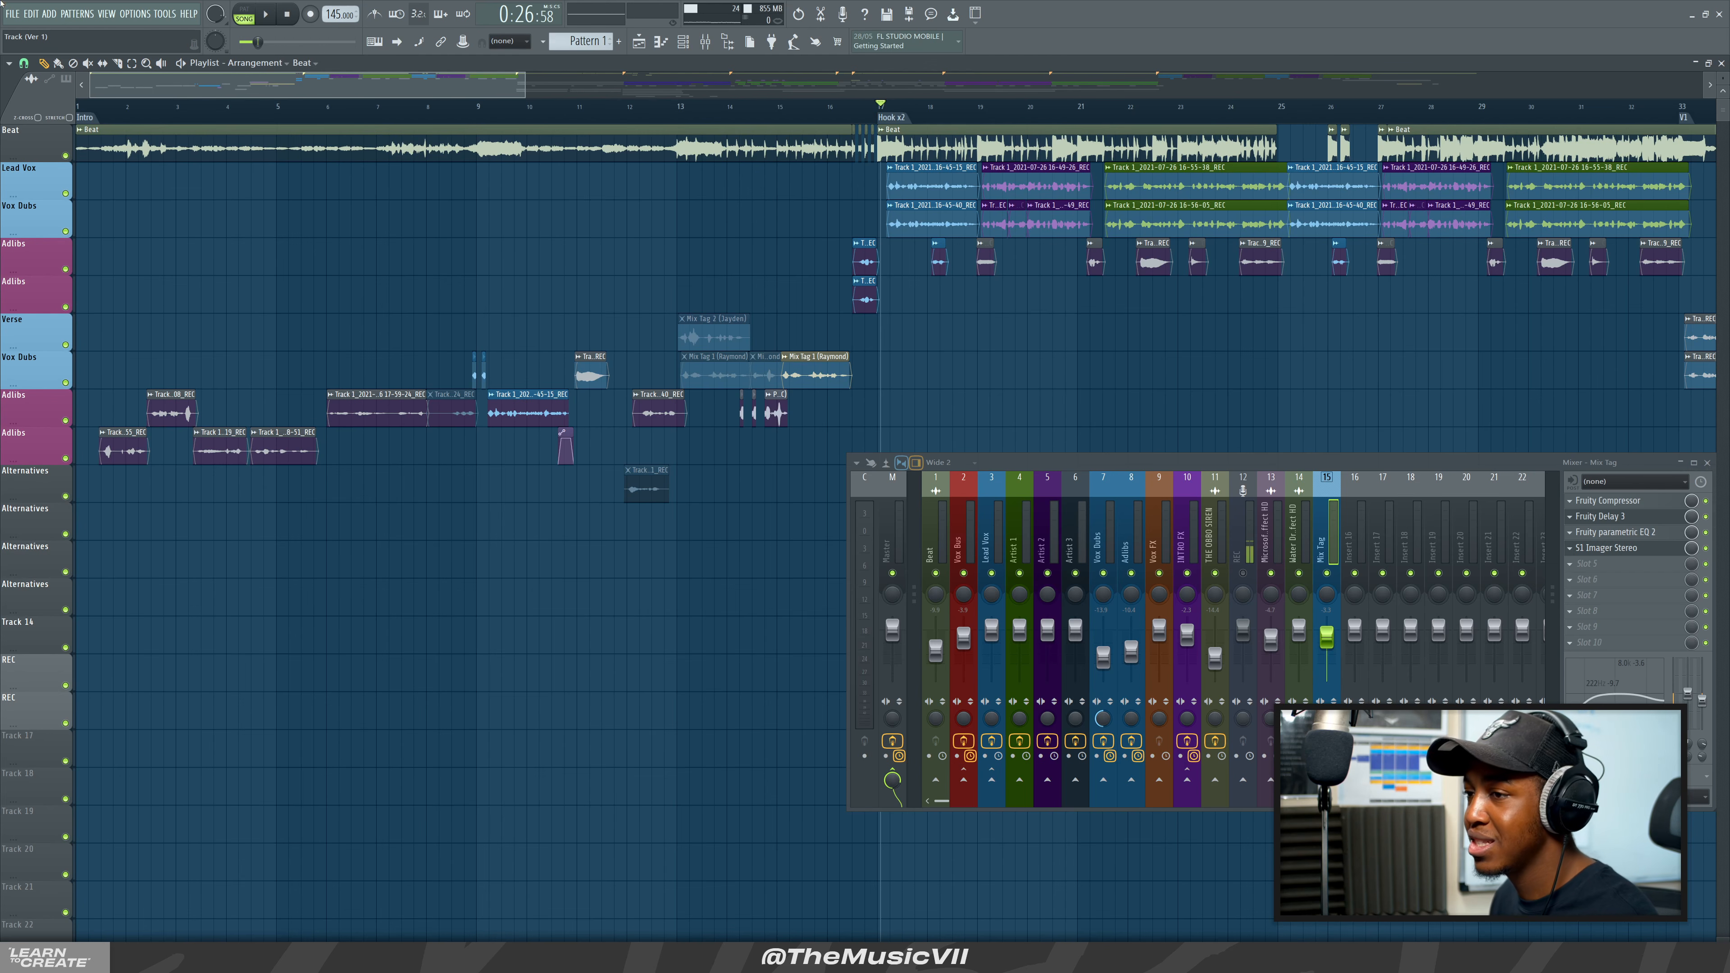
click(120, 107)
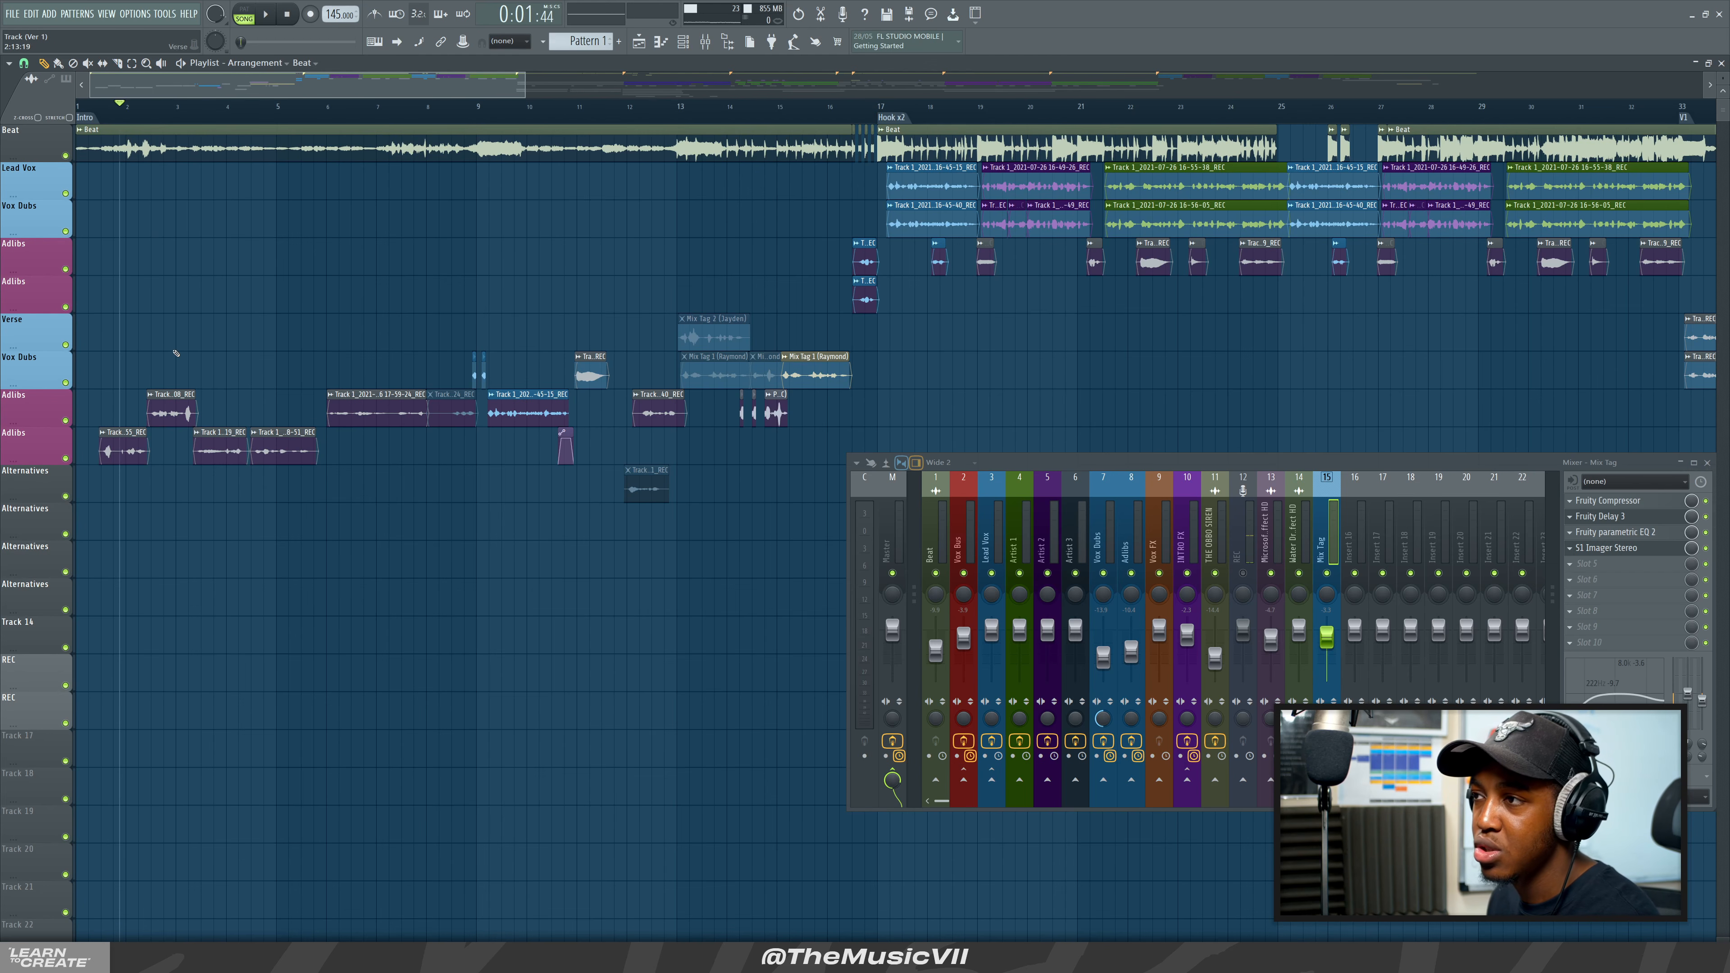
click(1187, 525)
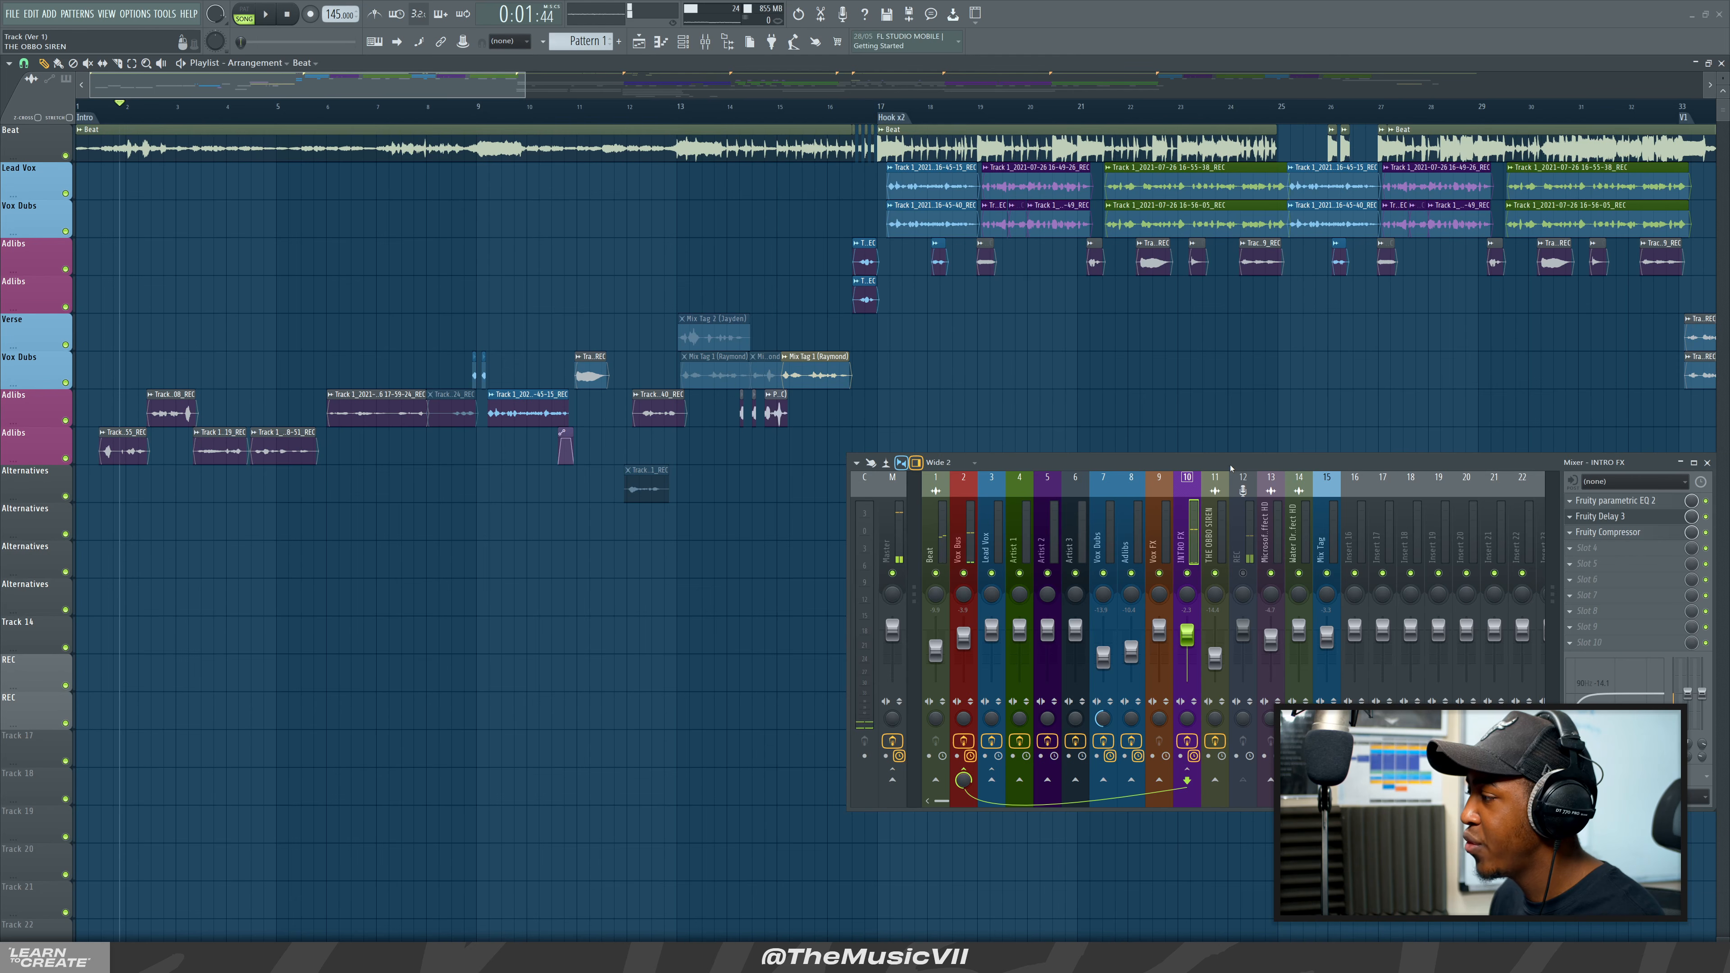
drag(1231, 469, 989, 425)
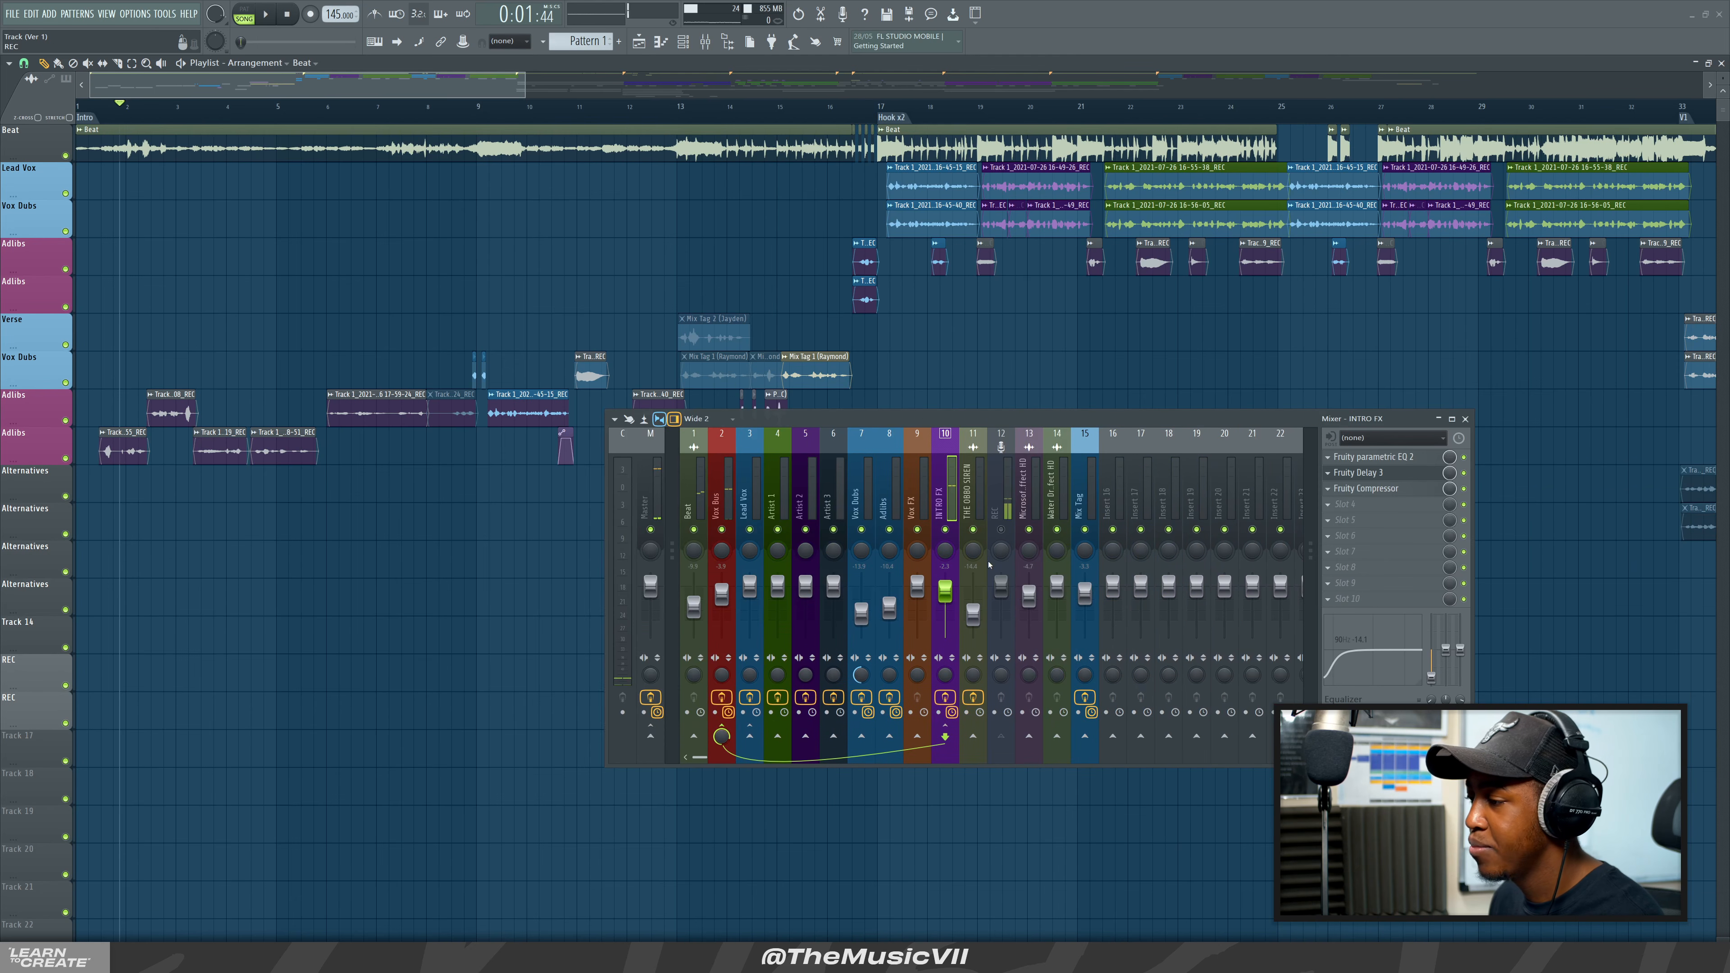
Disable the effects on the Master, Vox Bus, Lead Vox, Artist 1 to 3, Vox Dubs, Adlibs, INTRO FX, THE OBBO SIREN and Mix Tag mixer tracks.
click(650, 697)
click(721, 697)
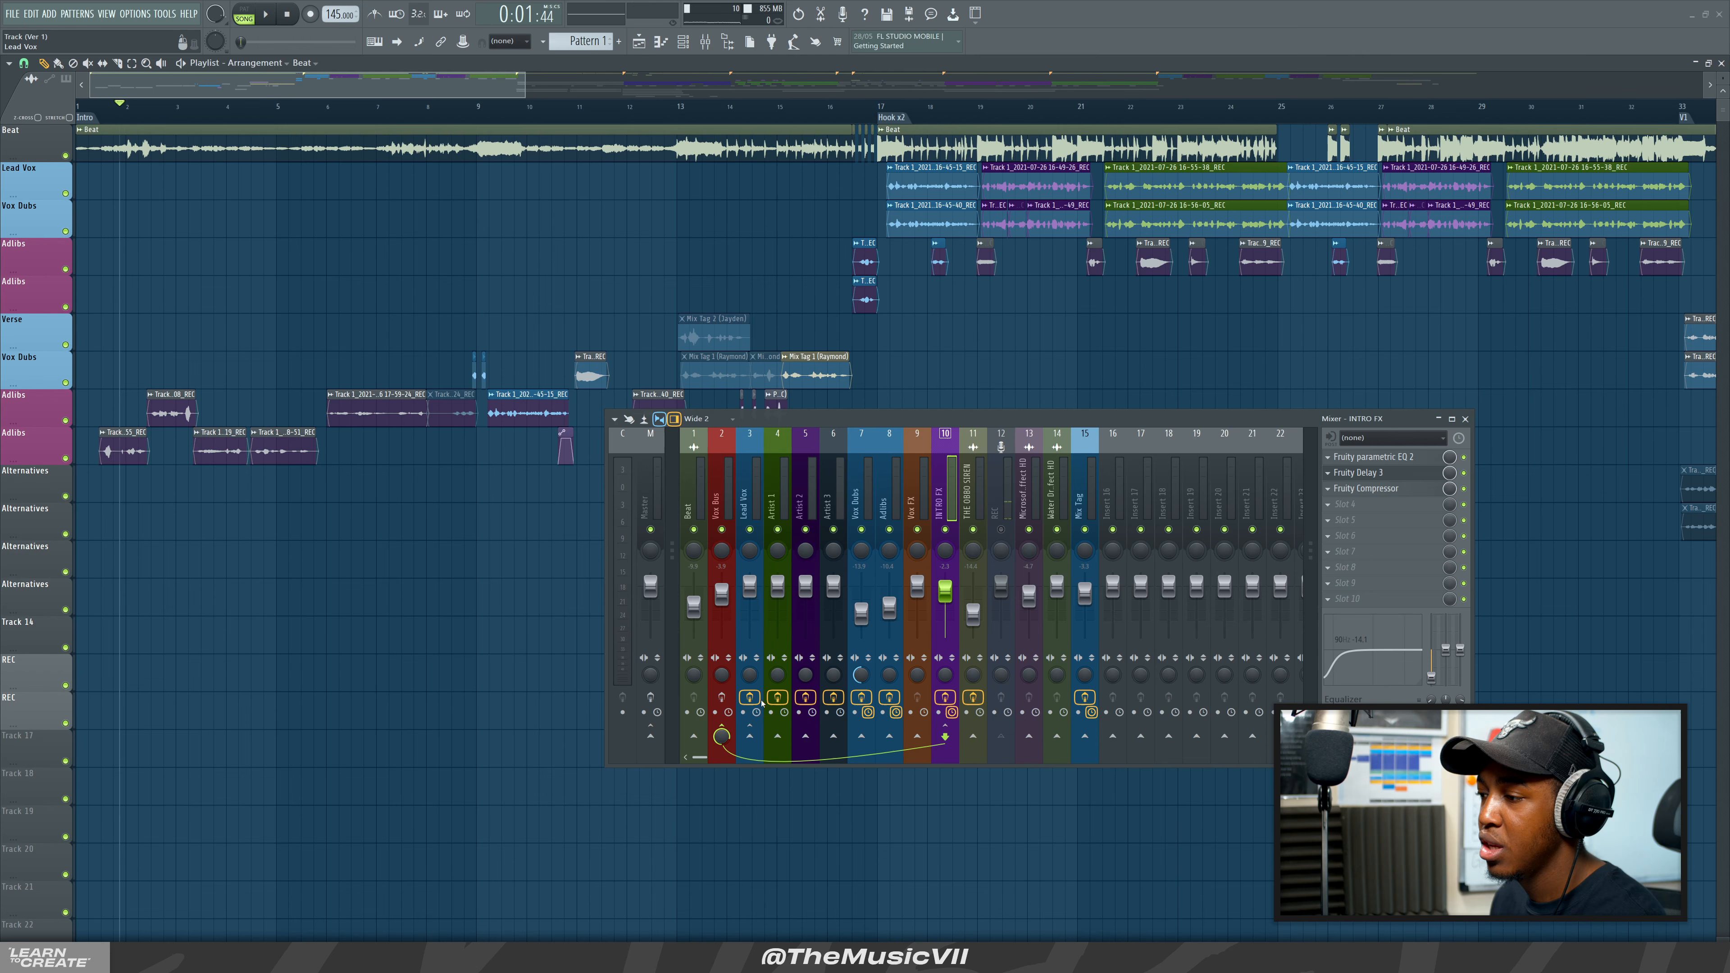
key(space)
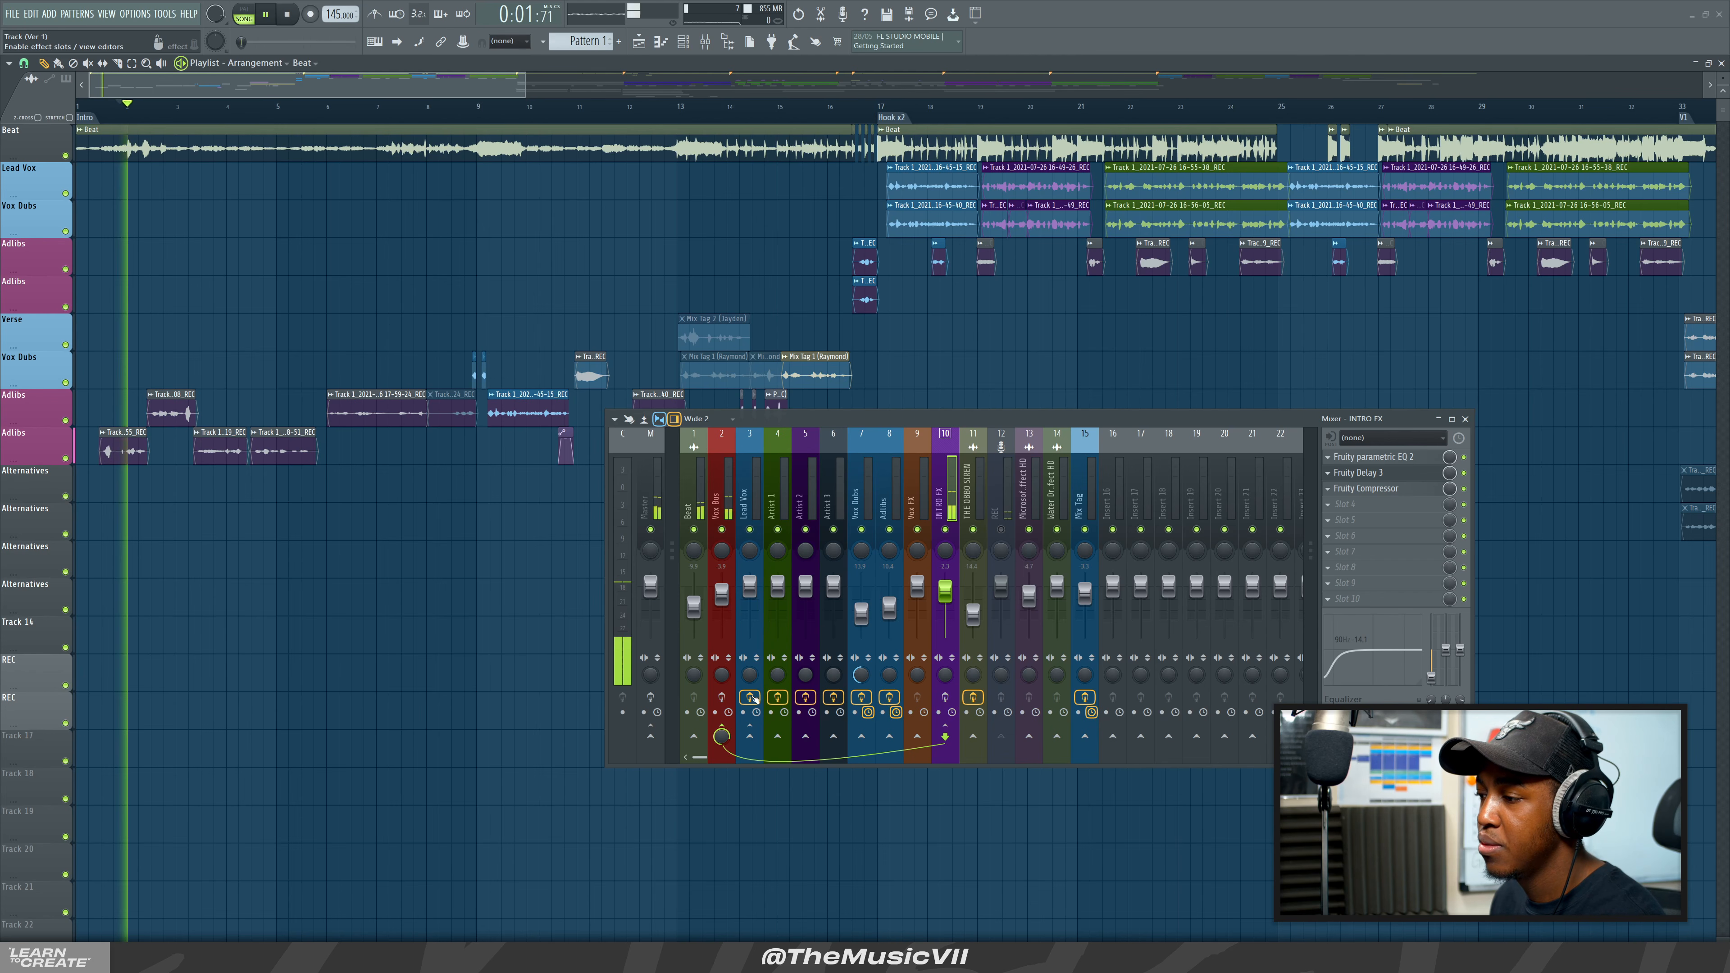
click(751, 698)
click(778, 696)
key(space)
click(805, 697)
click(862, 696)
click(889, 697)
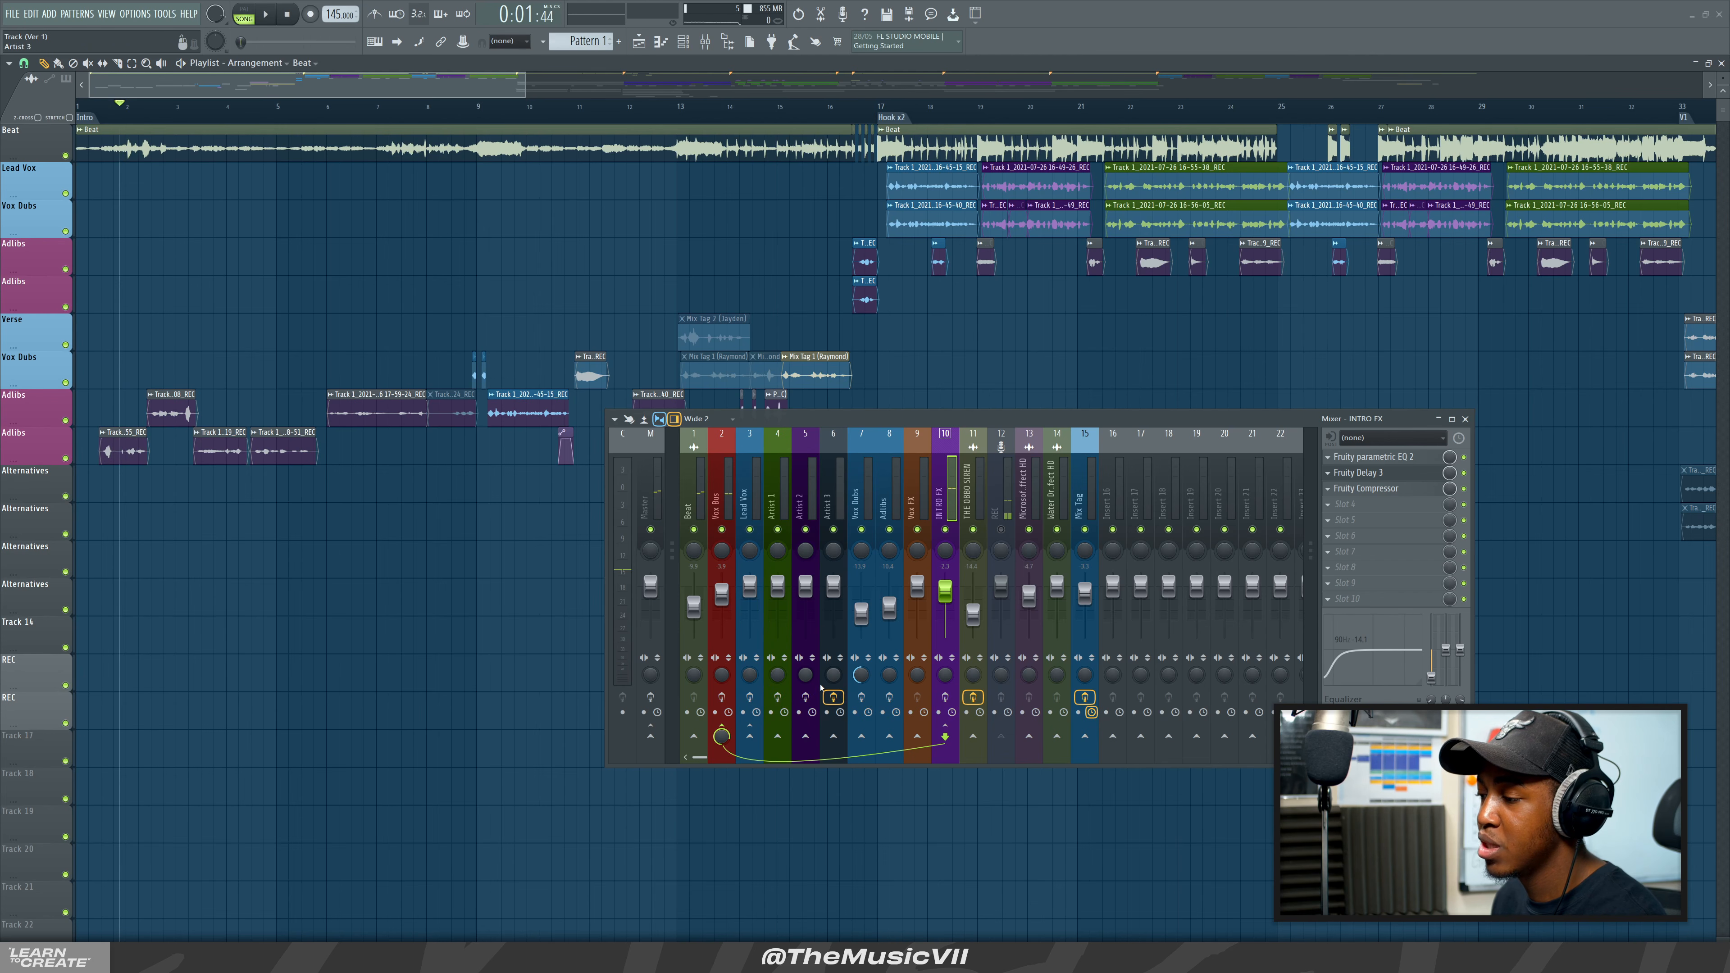
click(833, 697)
click(973, 697)
click(1084, 697)
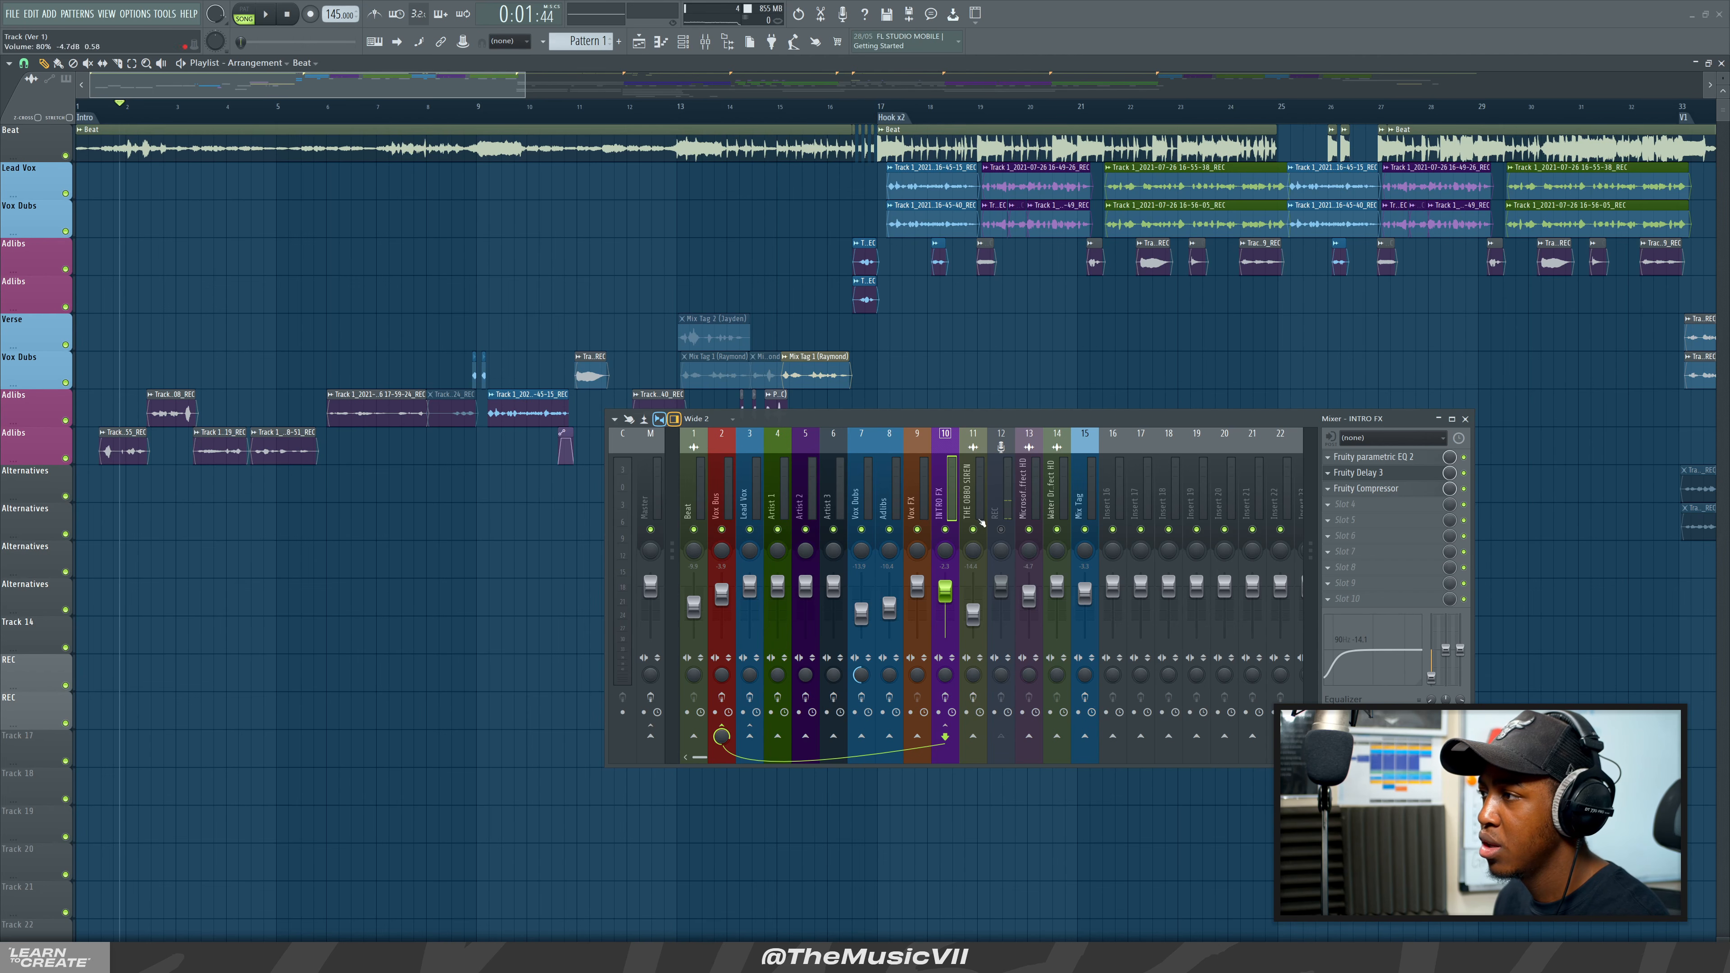
Play the hook without effects, starting shortly before the Hook x2 marker.
click(864, 105)
key(space)
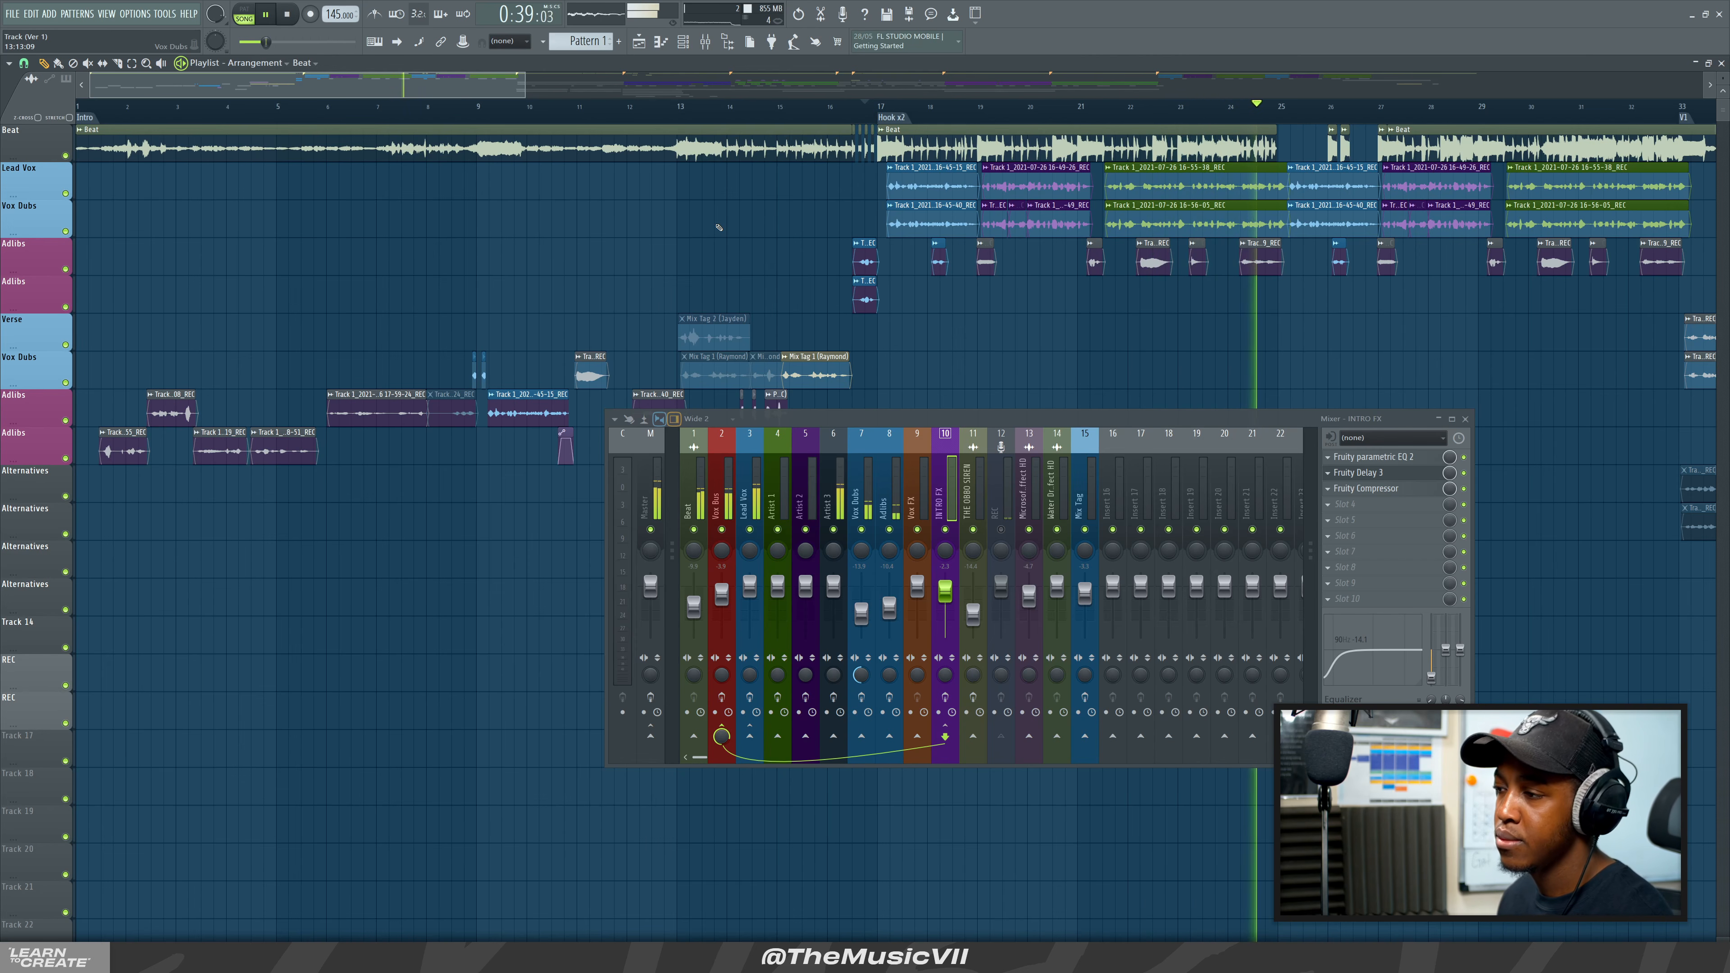
key(space)
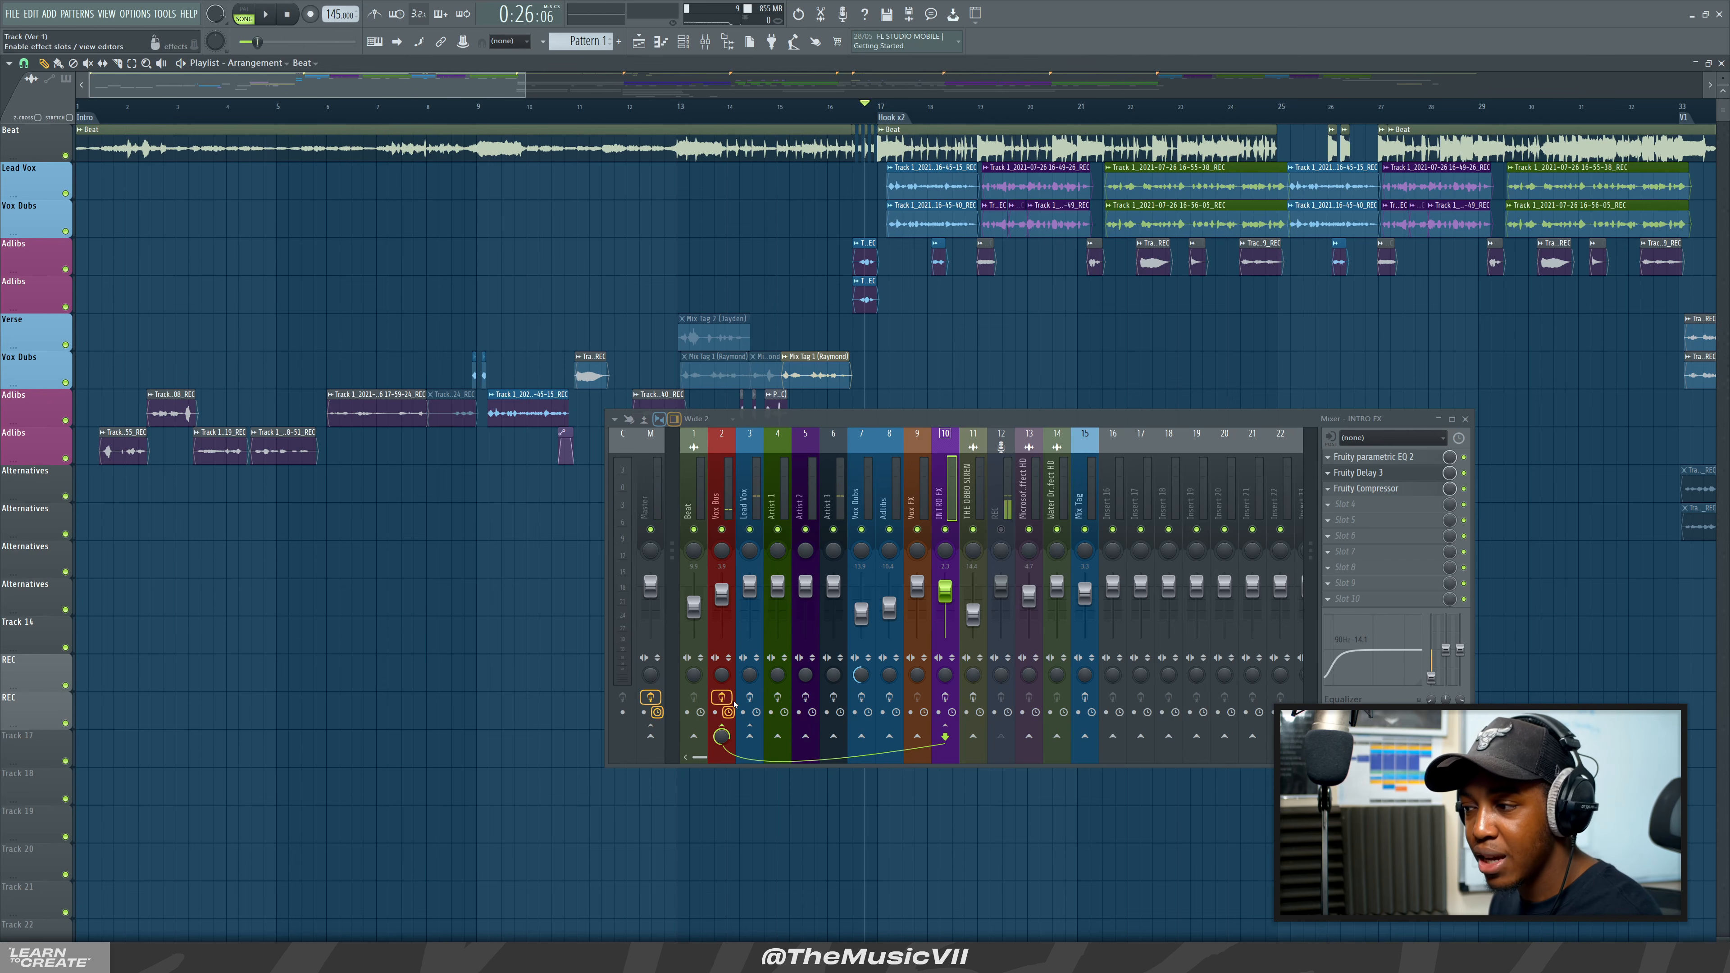
Re-enable the effects on the Lead Vox, Artist 1 to 3, Vox Dubs, Adlibs, INTRO FX and THE OBBO SIREN mixer tracks.
click(781, 701)
click(814, 708)
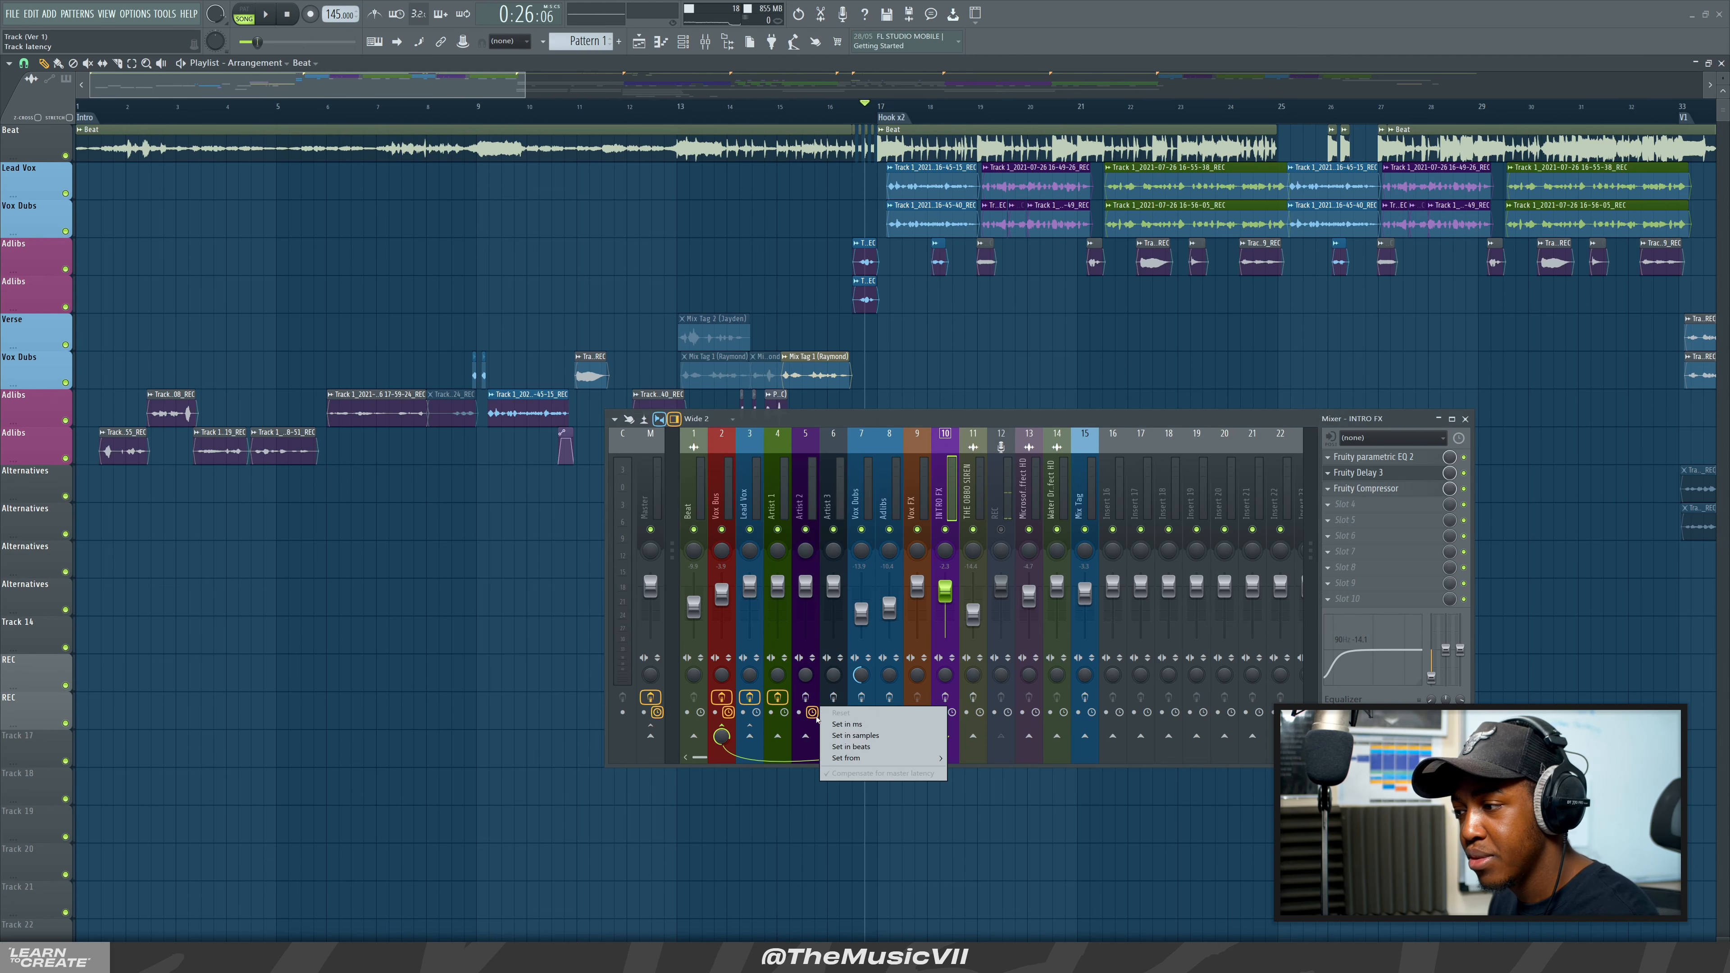
click(806, 707)
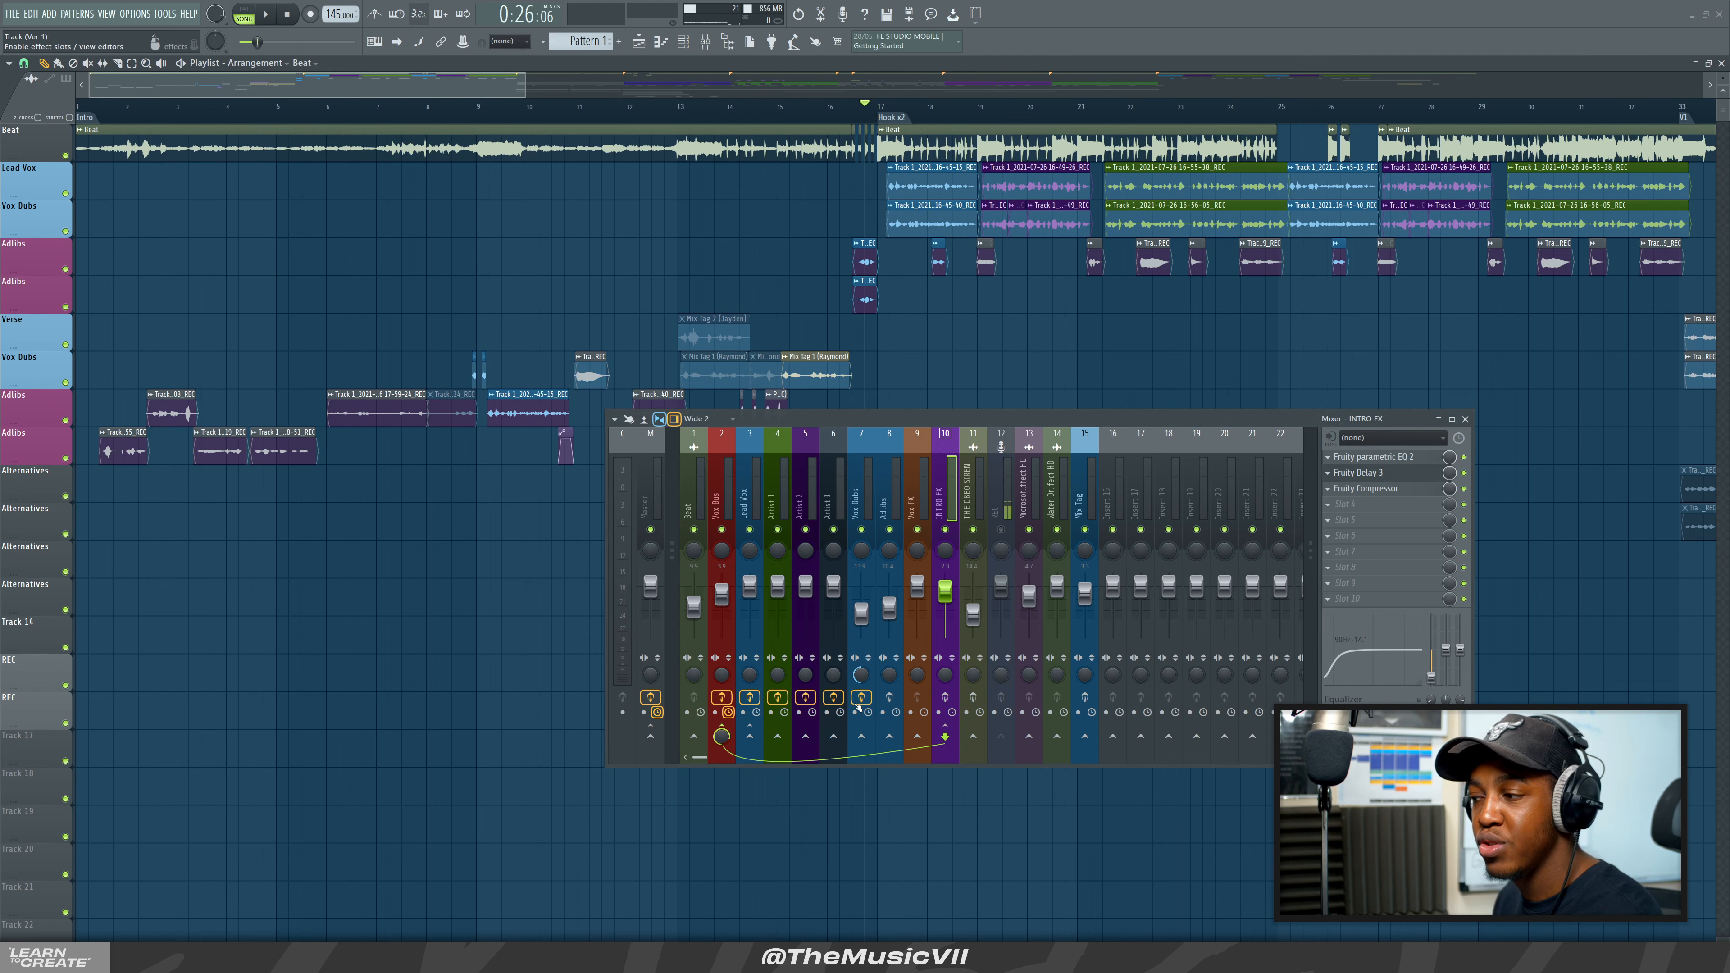
click(889, 697)
click(945, 697)
click(972, 696)
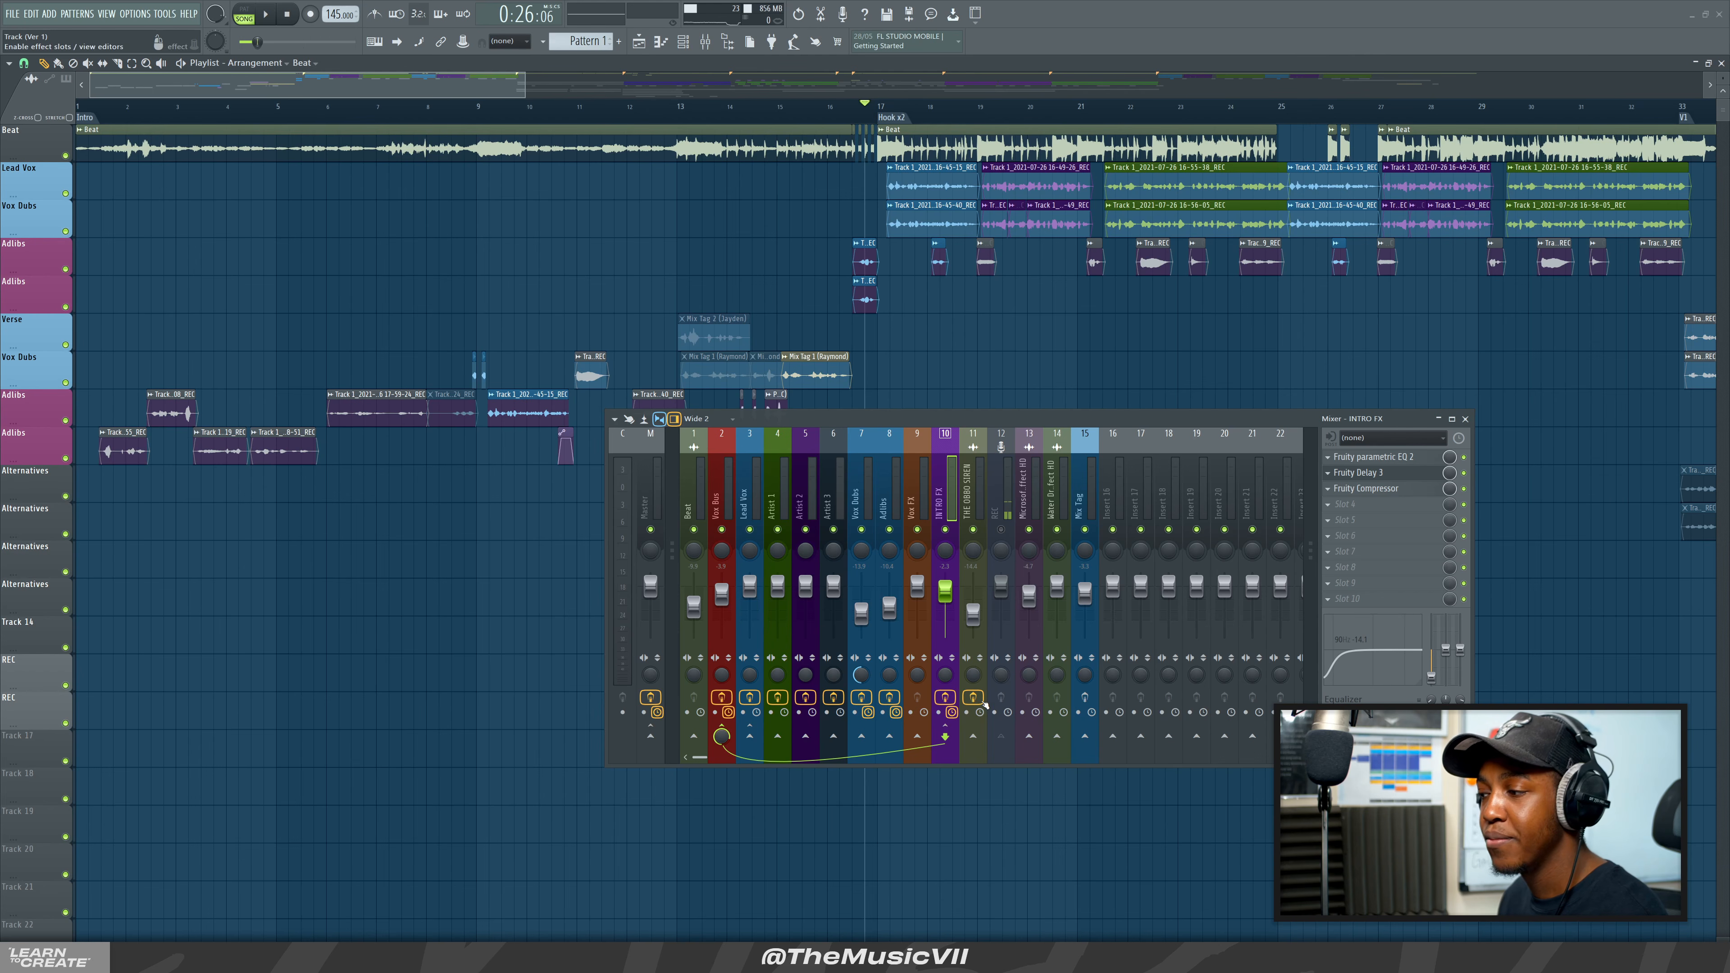
Place the playhead just after bar 2 and play the intro vocals with the effects re-enabled.
click(79, 107)
key(space)
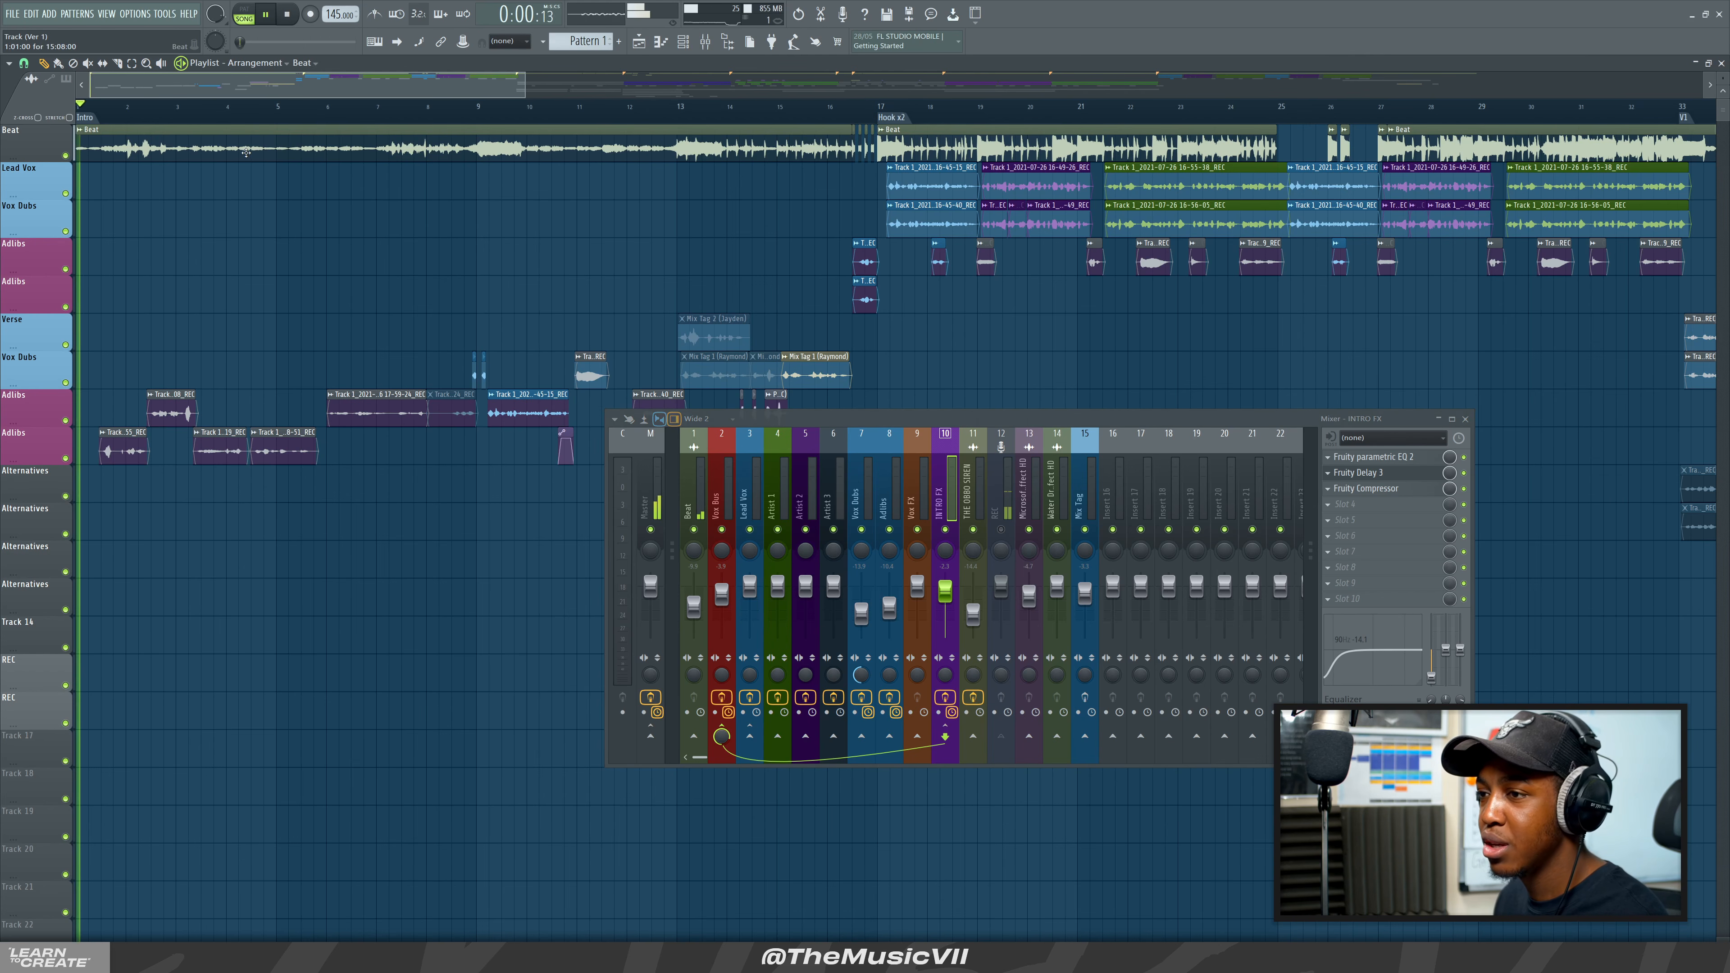
click(139, 107)
key(space)
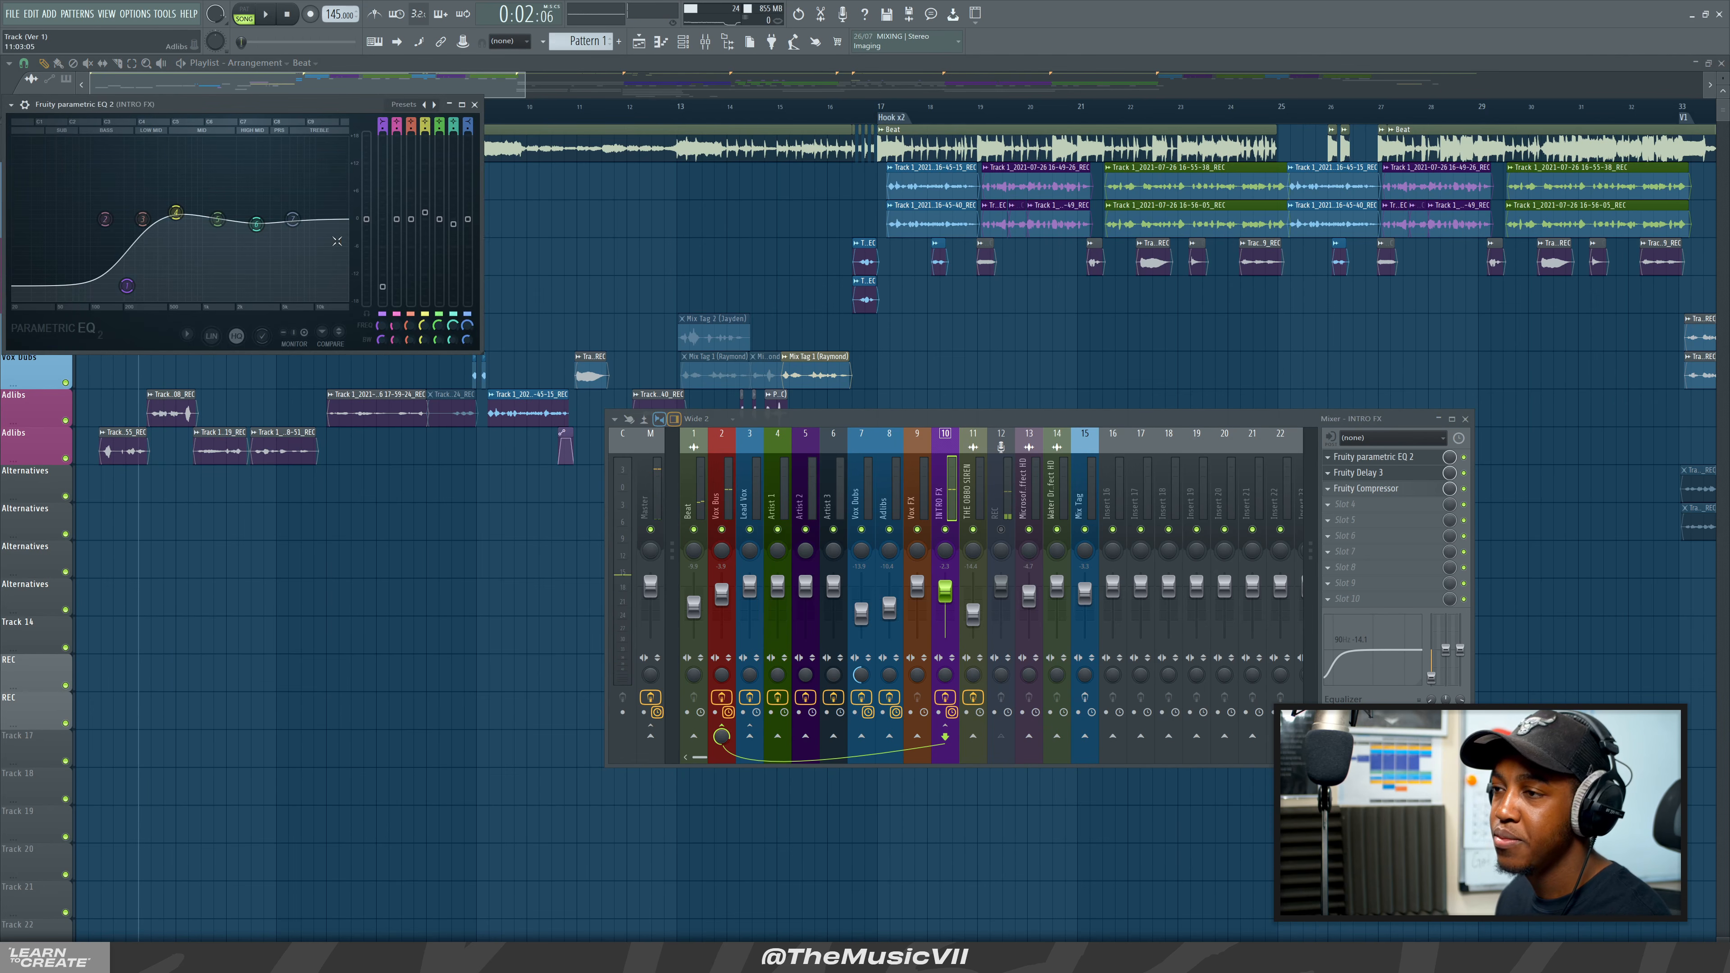
drag(201, 107, 341, 171)
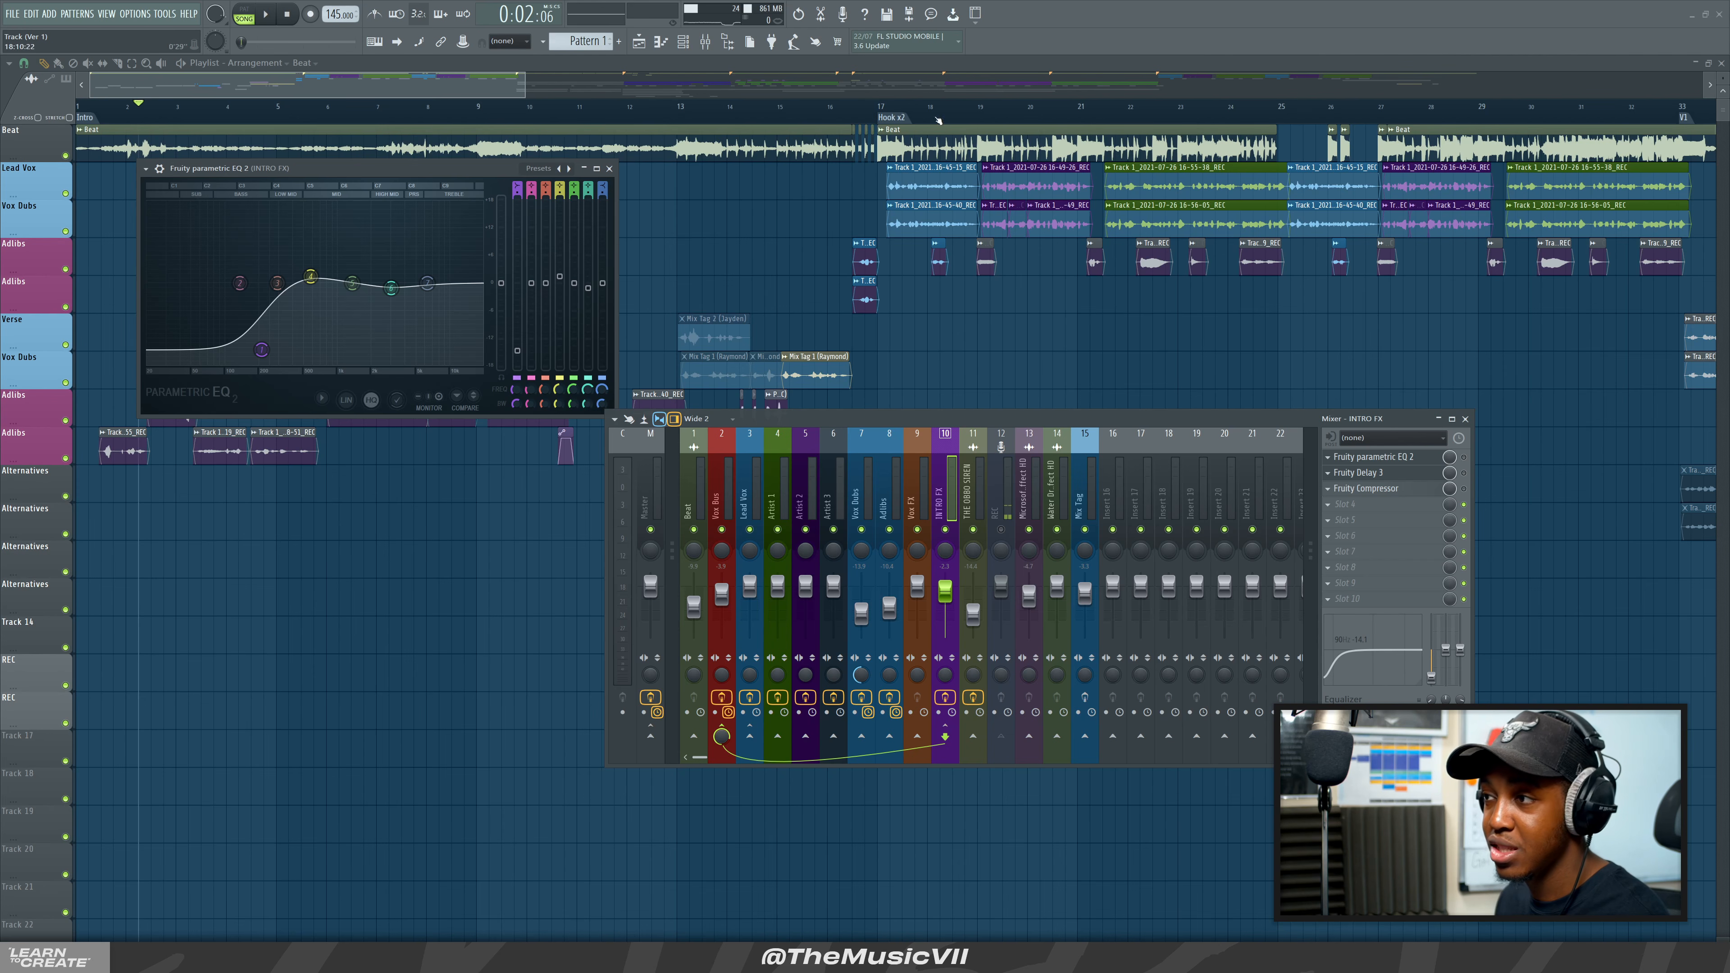
key(space)
click(610, 169)
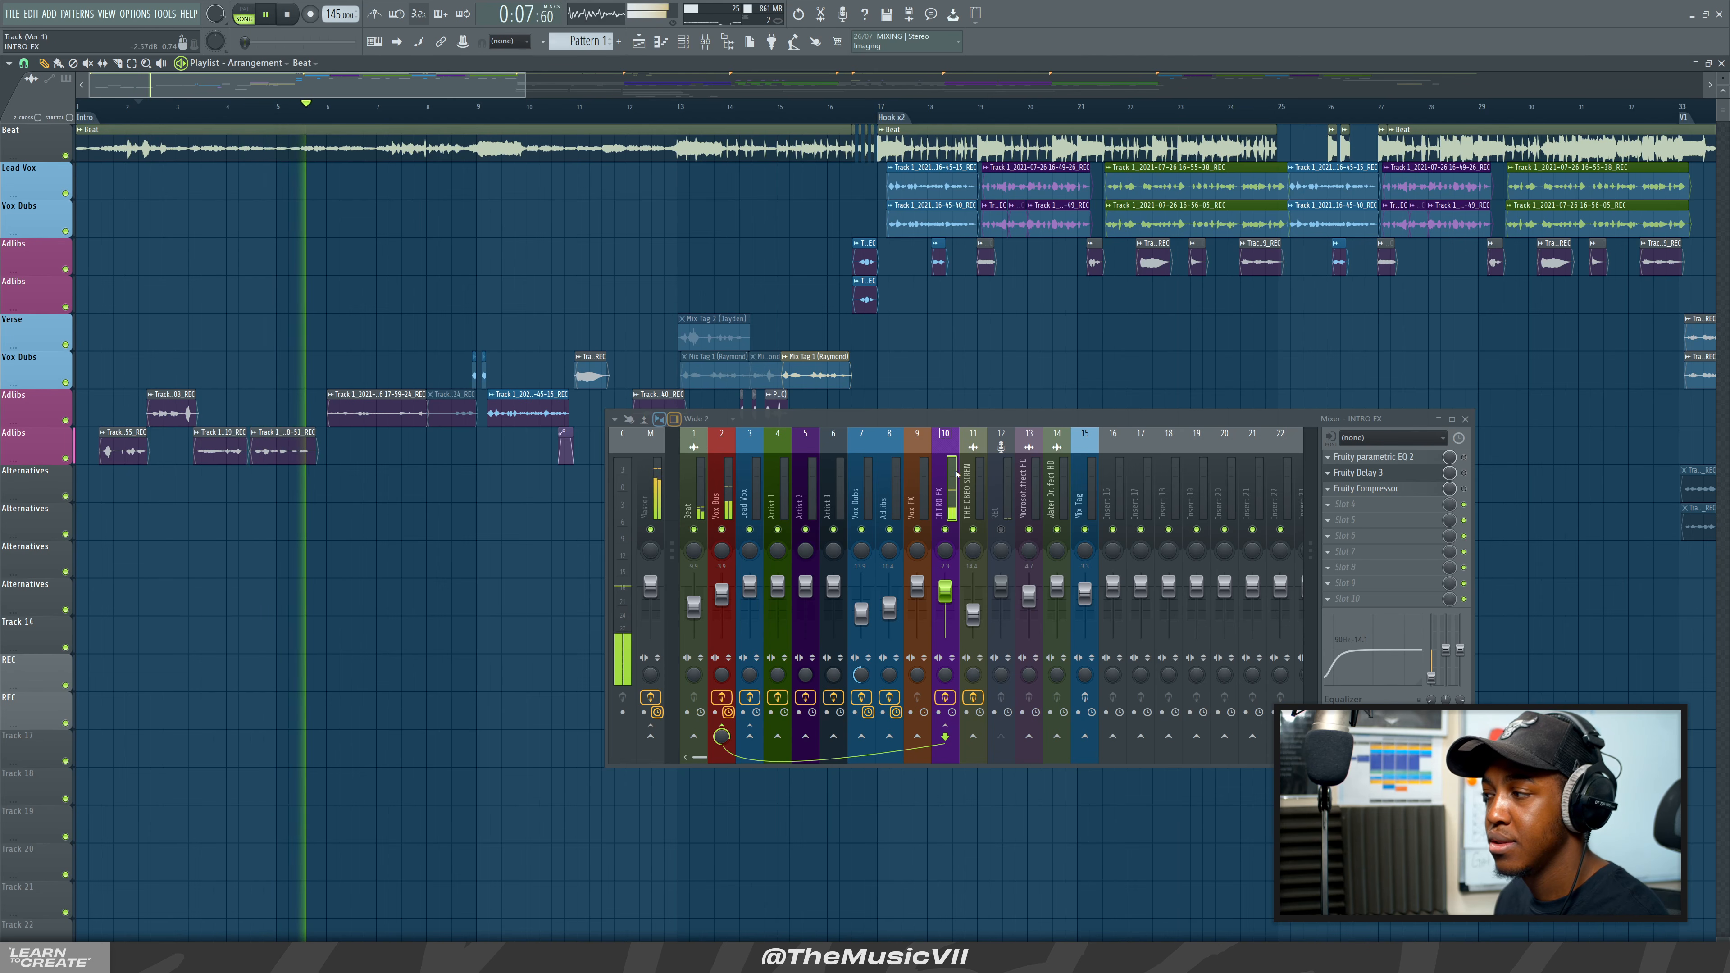
key(space)
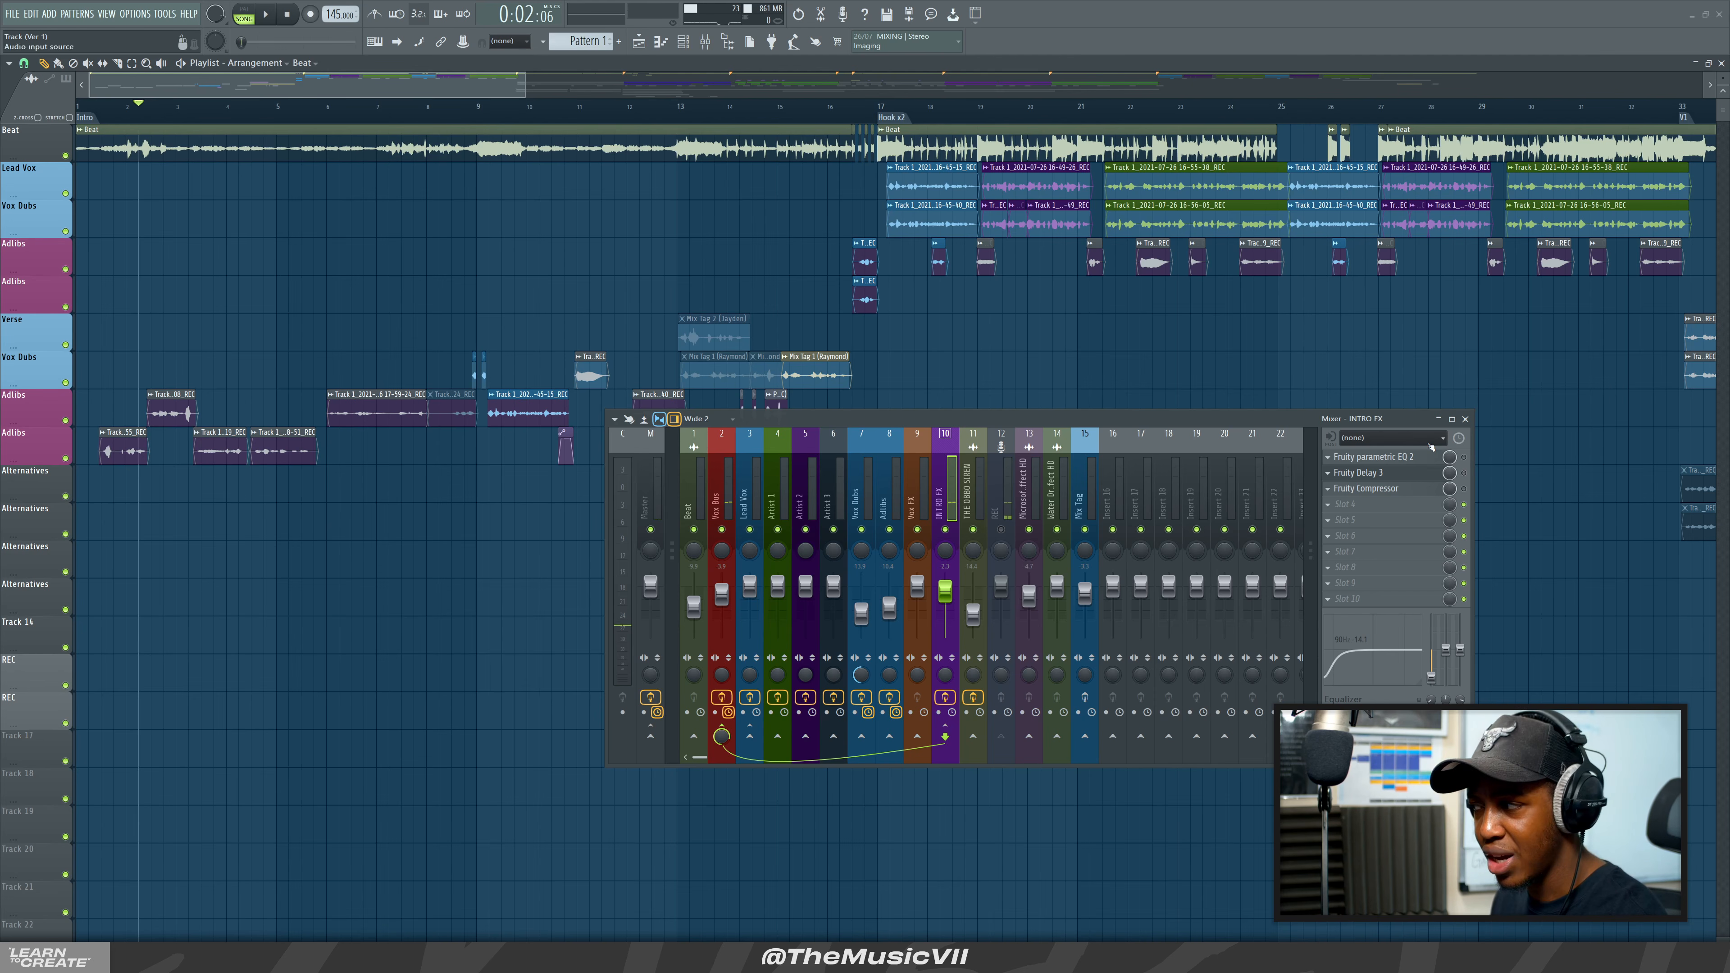
Examine the Fruity Parametric EQ 2 curve on the INTRO FX track while playing the intro vocals.
click(1407, 463)
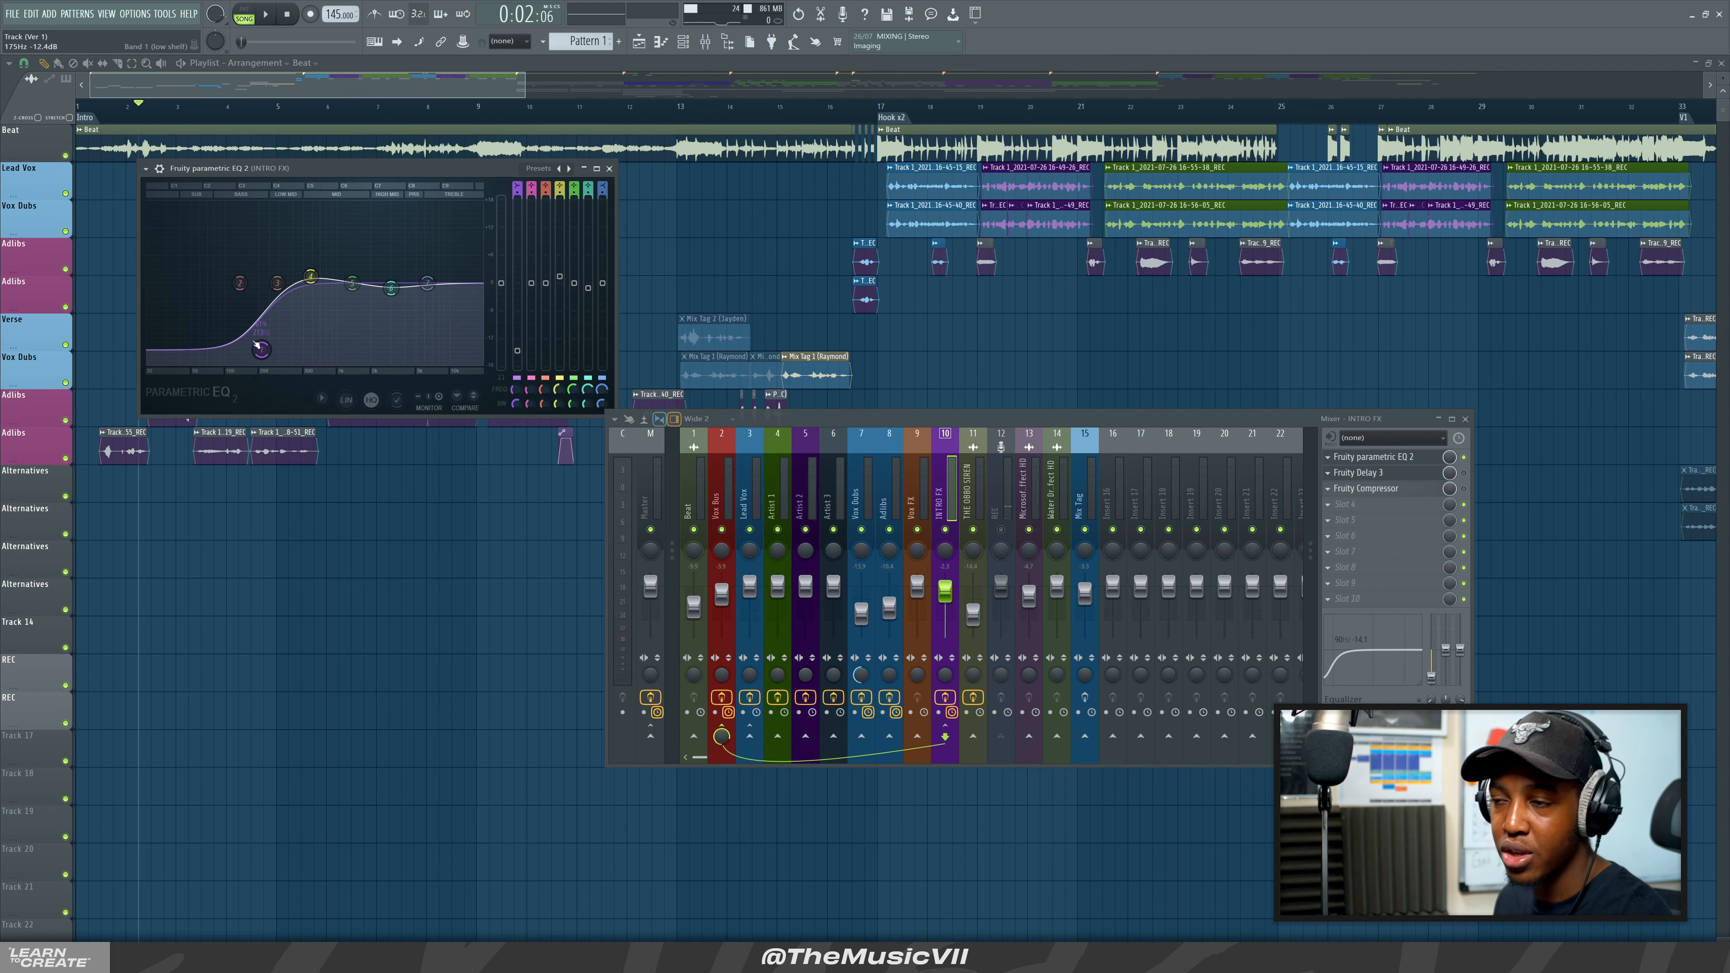
key(space)
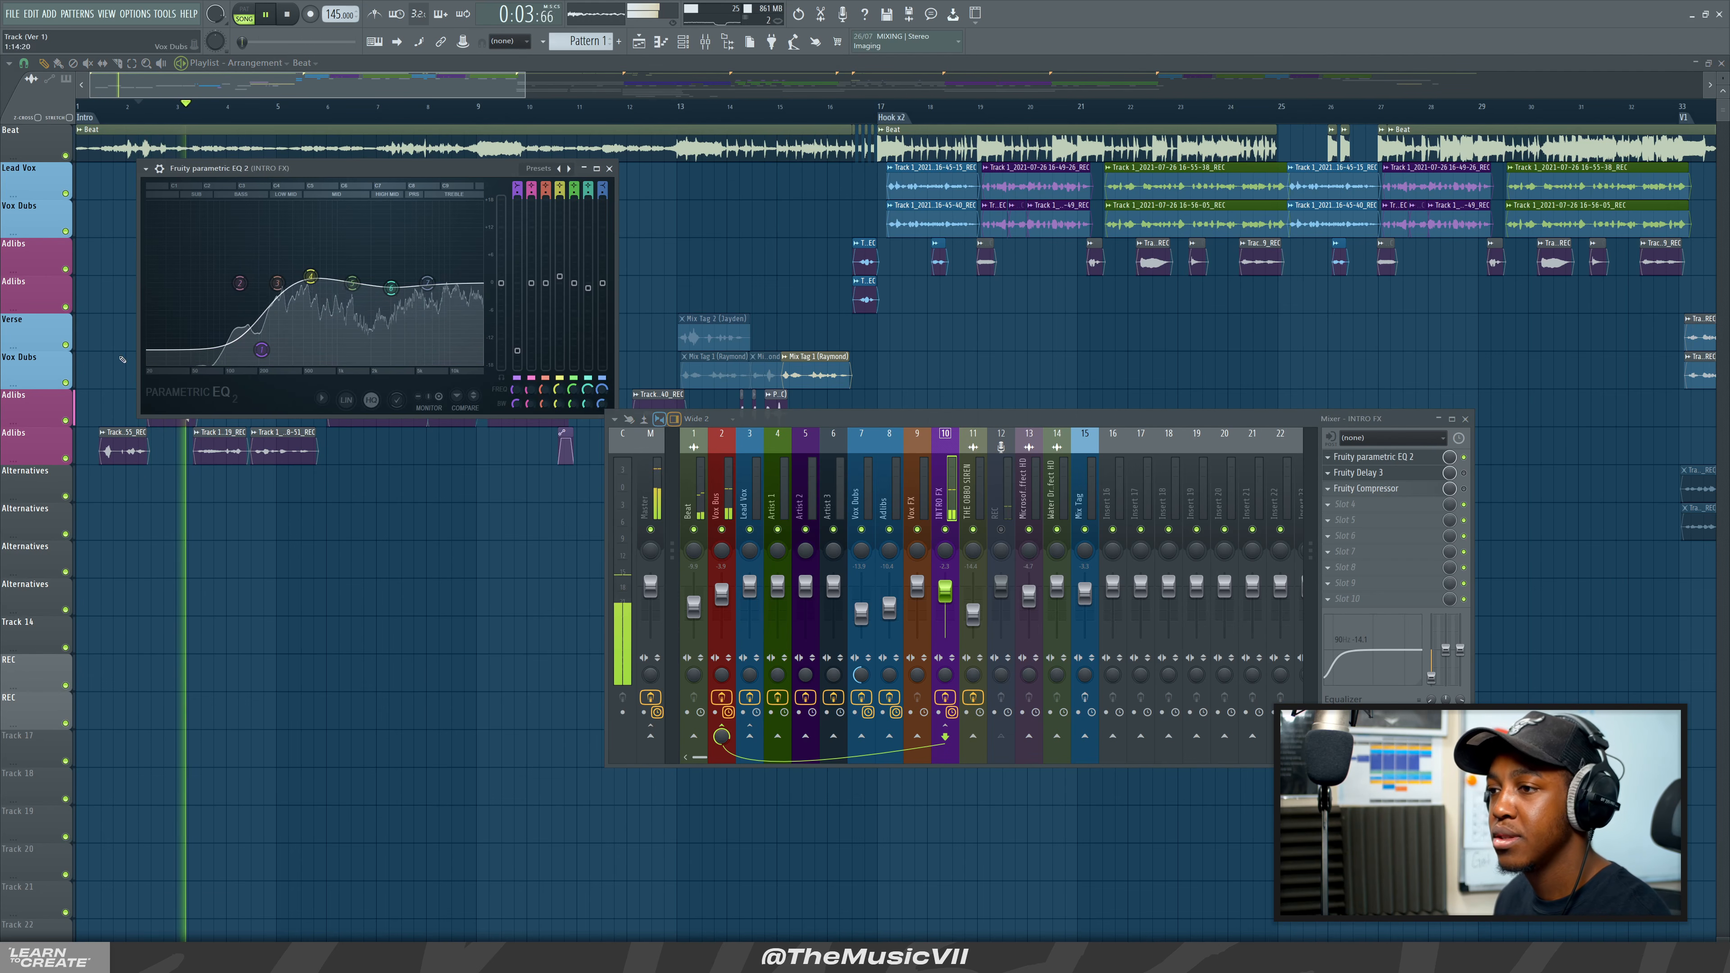
key(space)
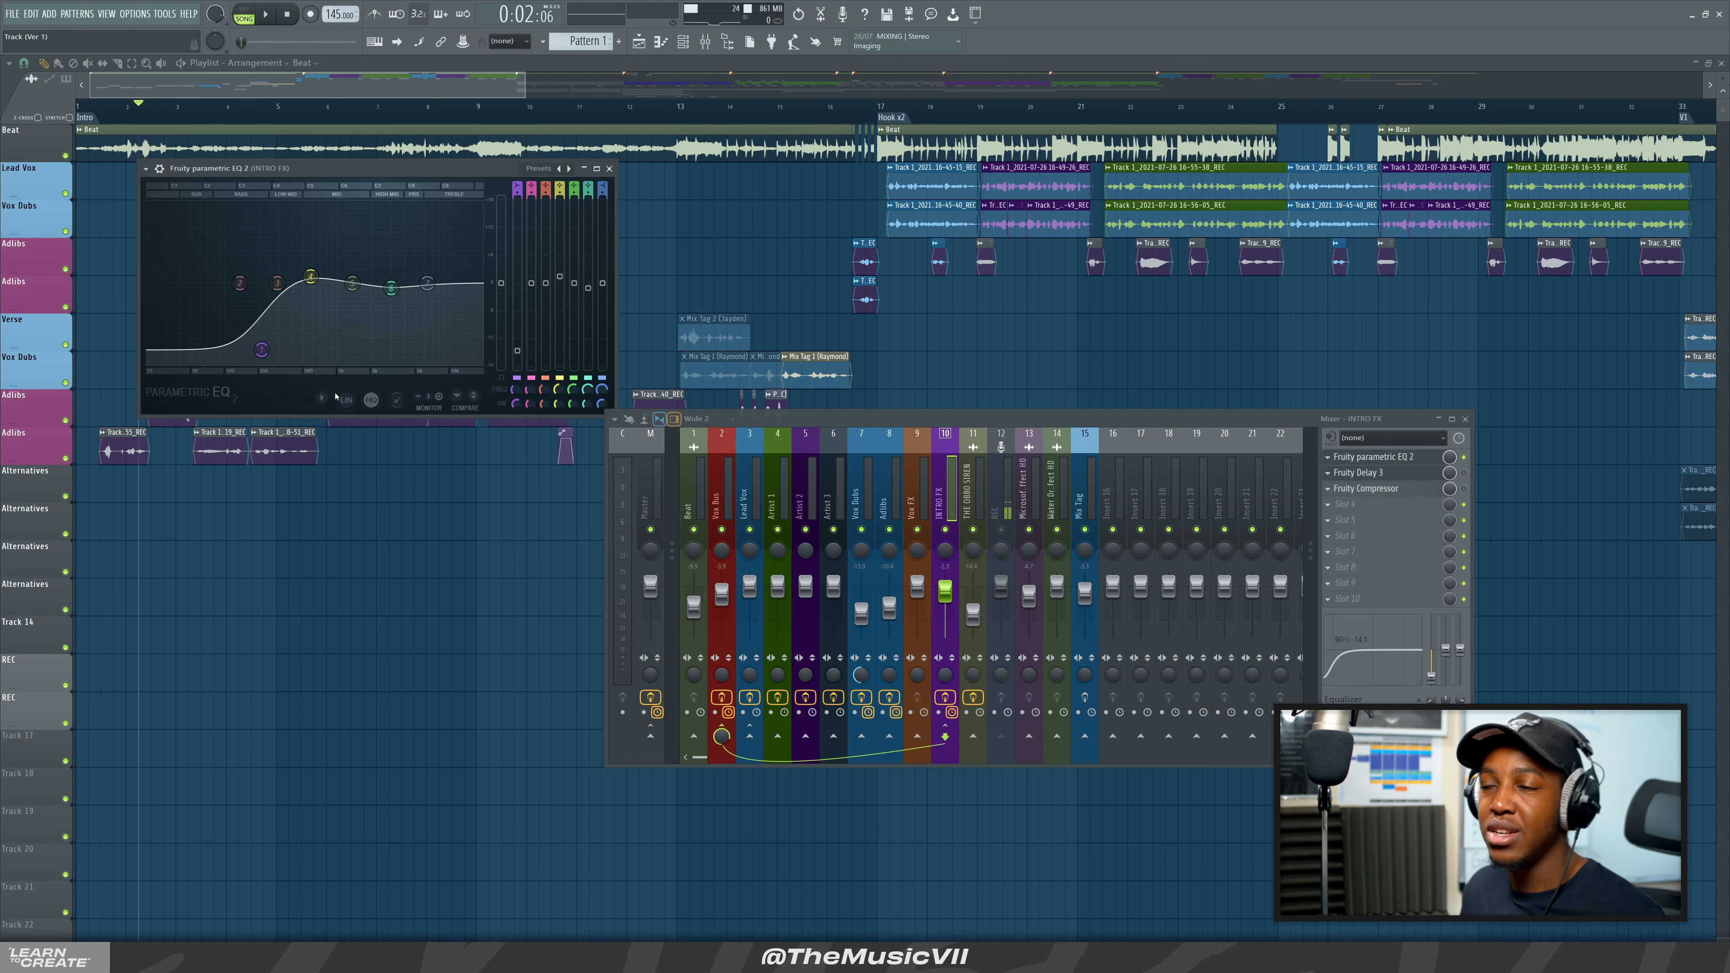
key(space)
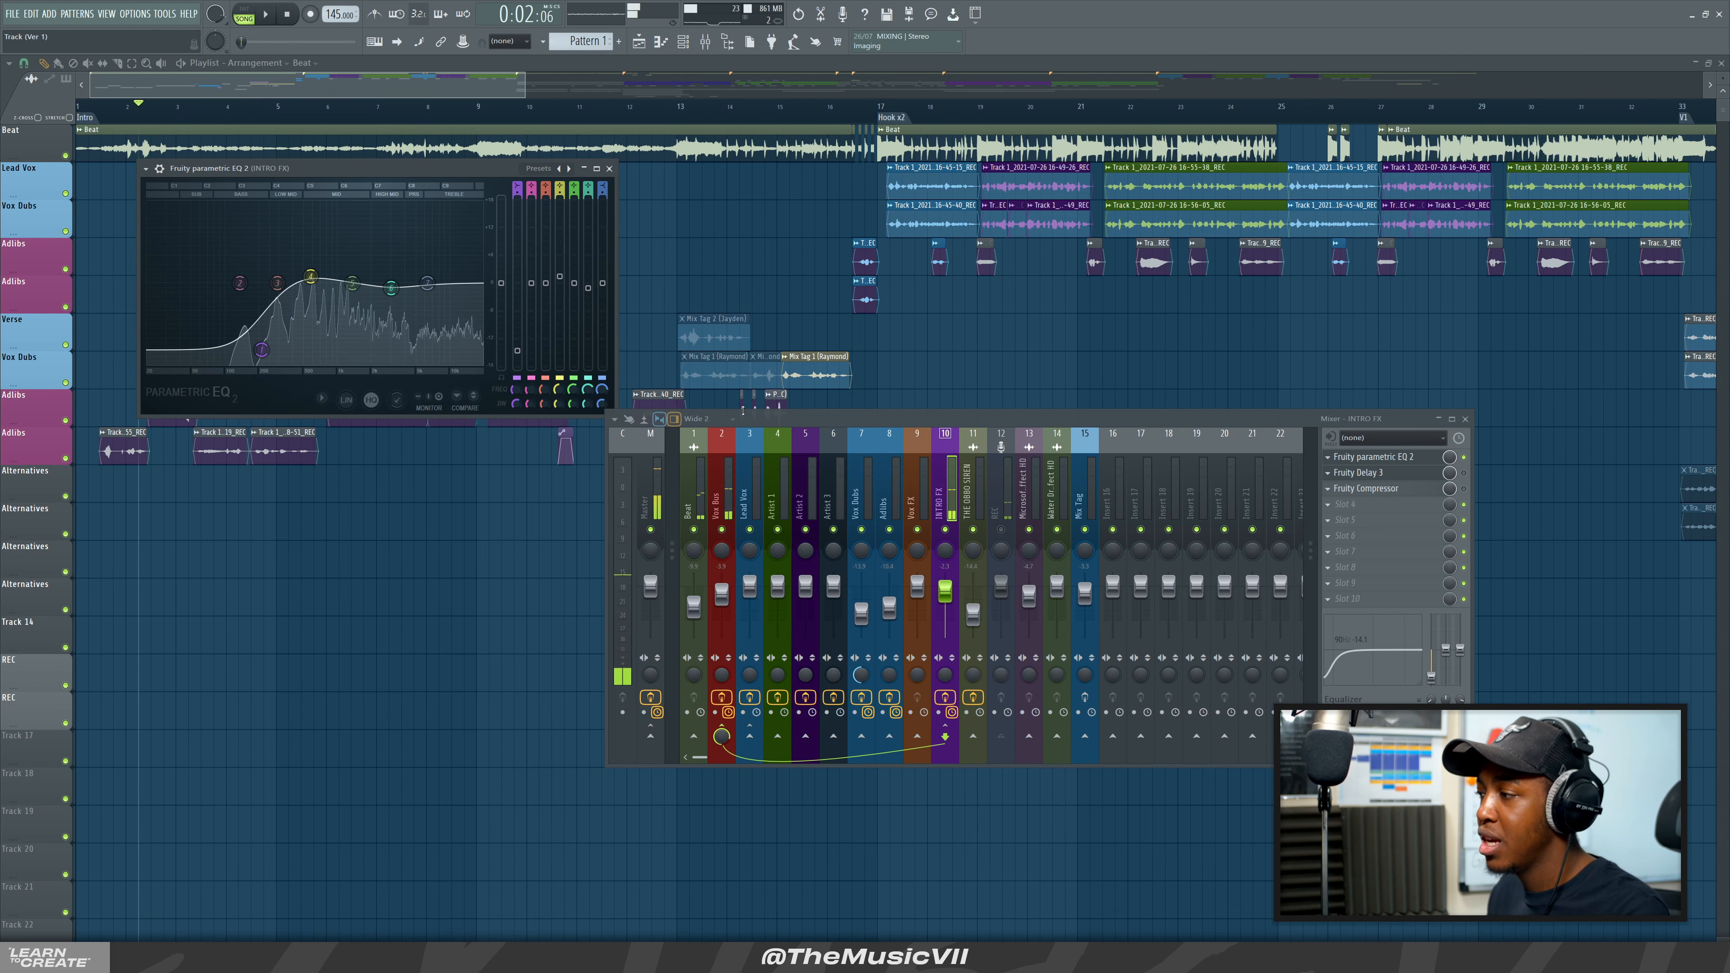
Examine the Fruity Delay 3 settings on the INTRO FX track while playing the intro, with the equalizer window closed.
click(1464, 473)
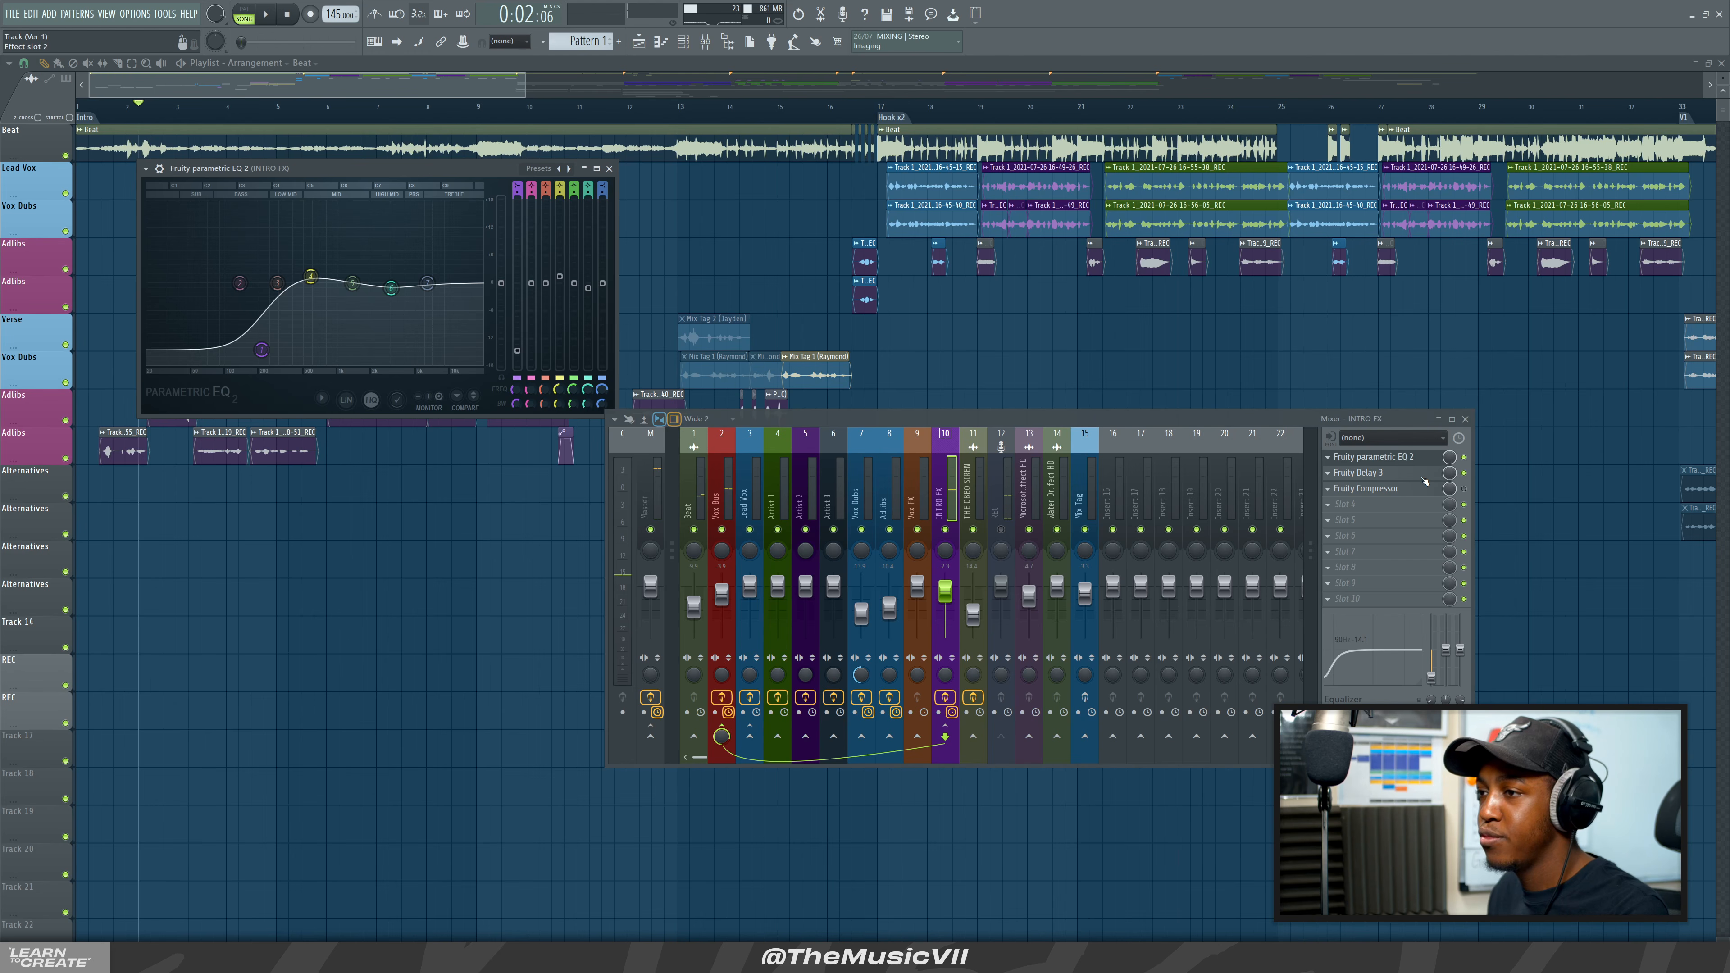
click(1411, 477)
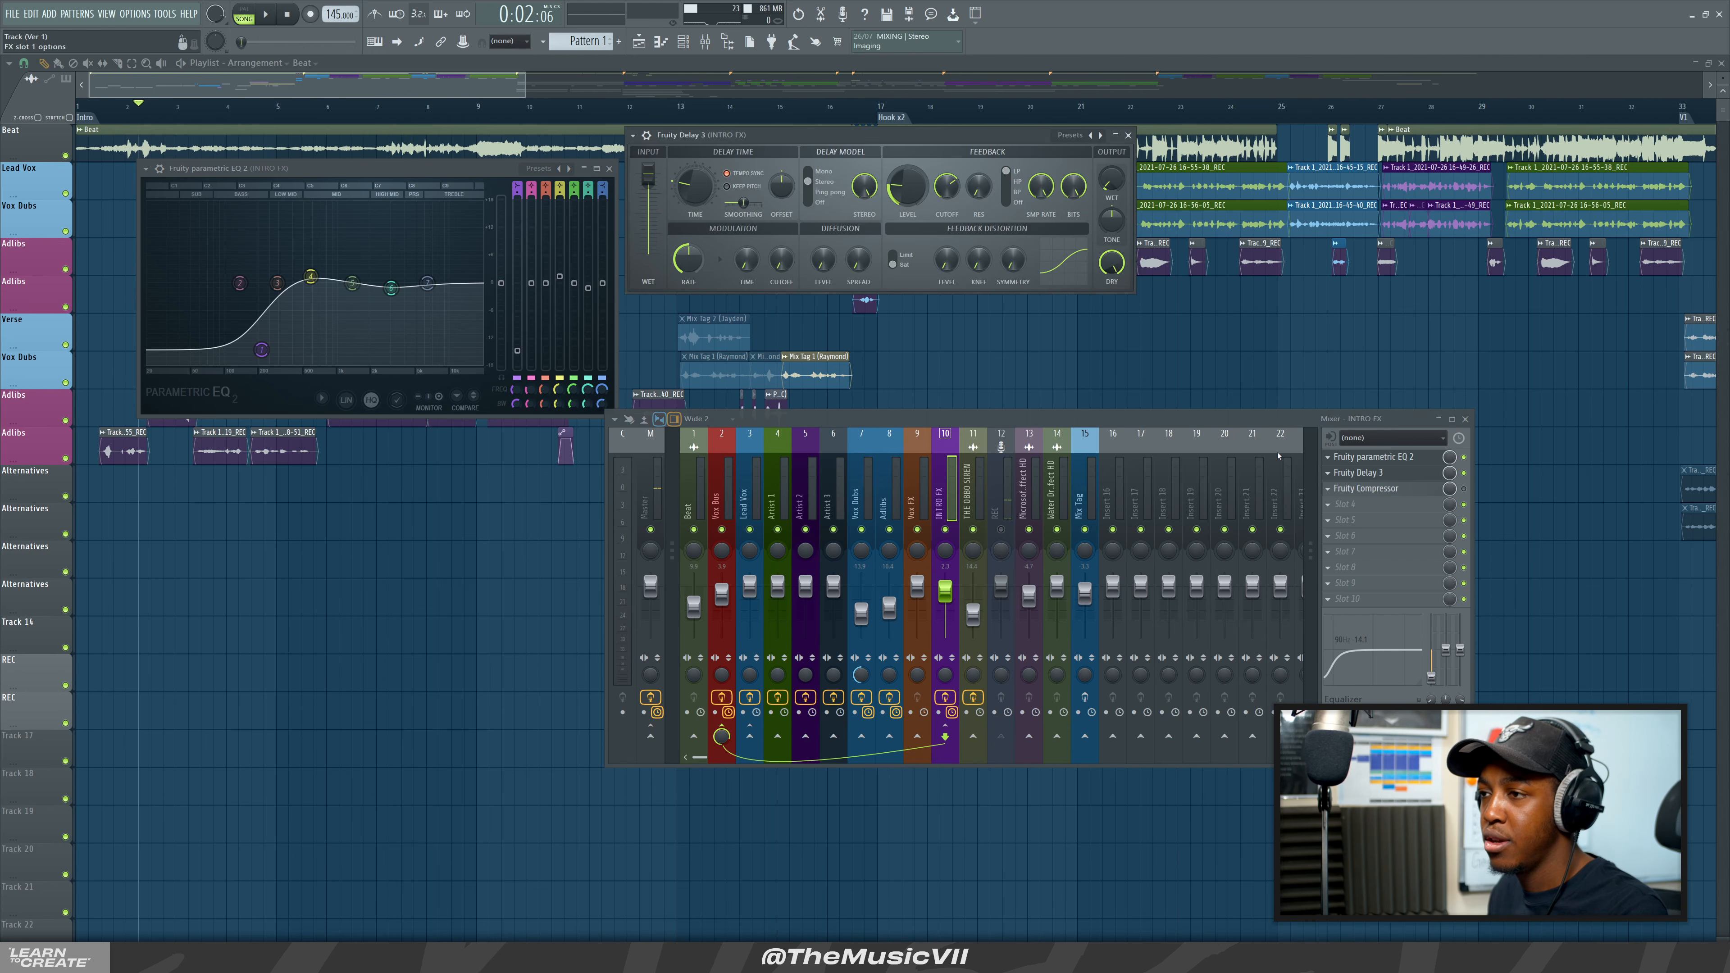
key(space)
click(609, 168)
drag(853, 152, 394, 211)
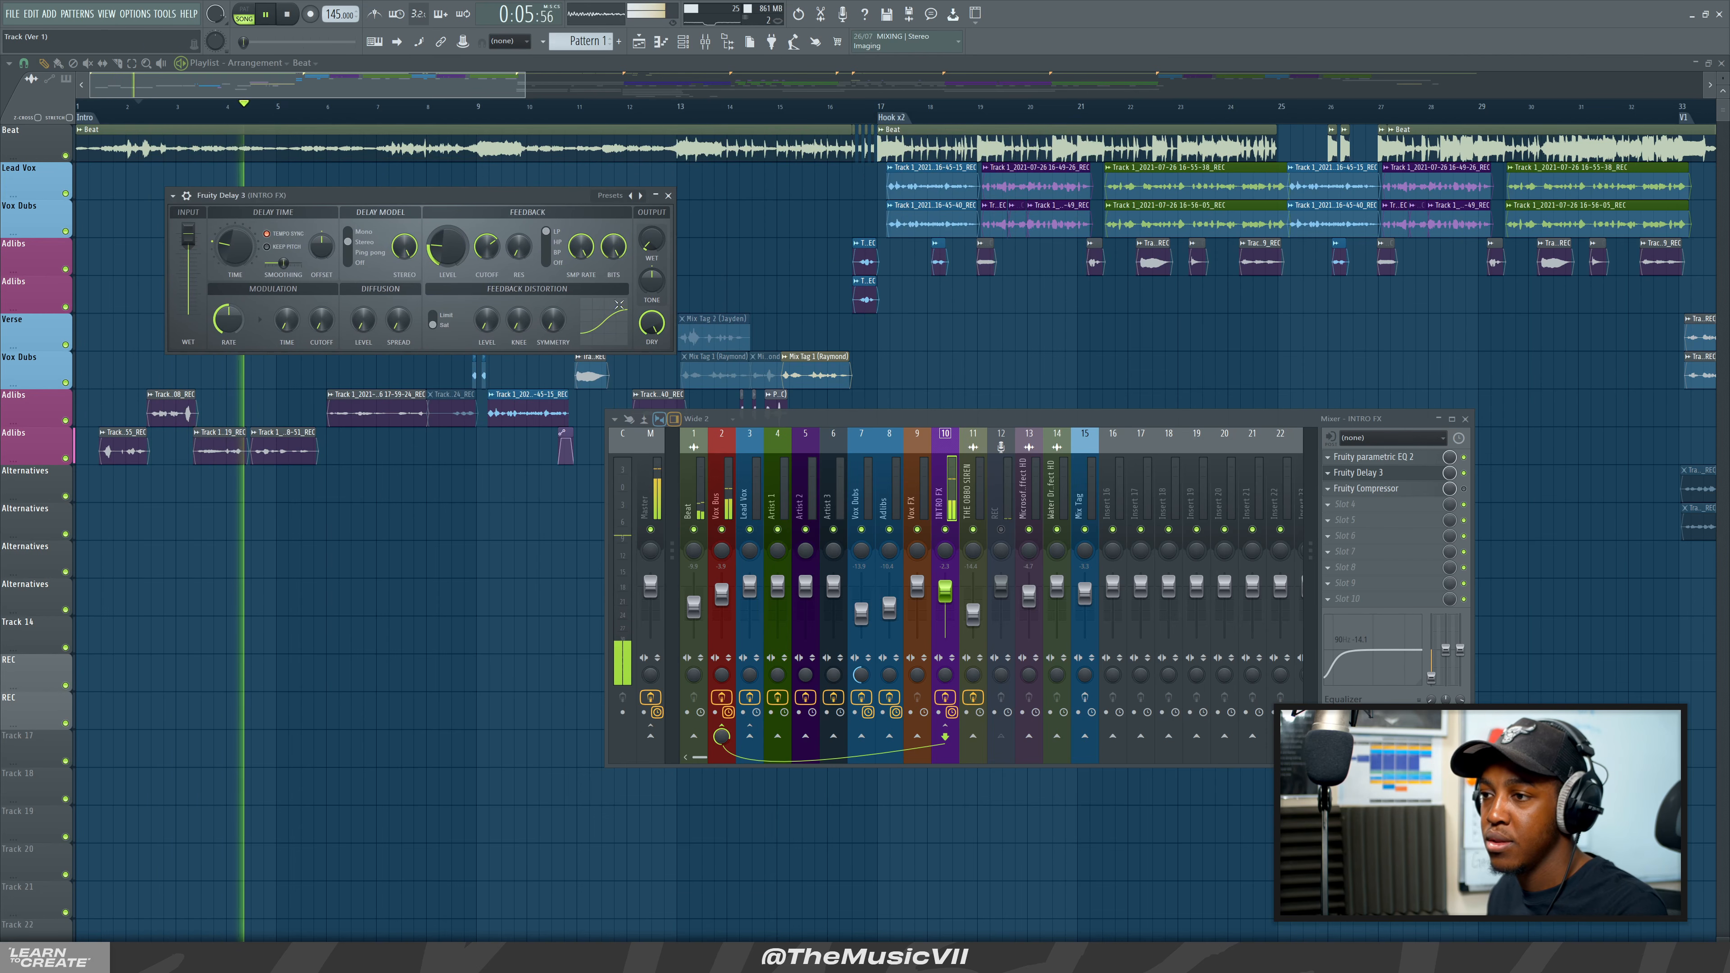
key(space)
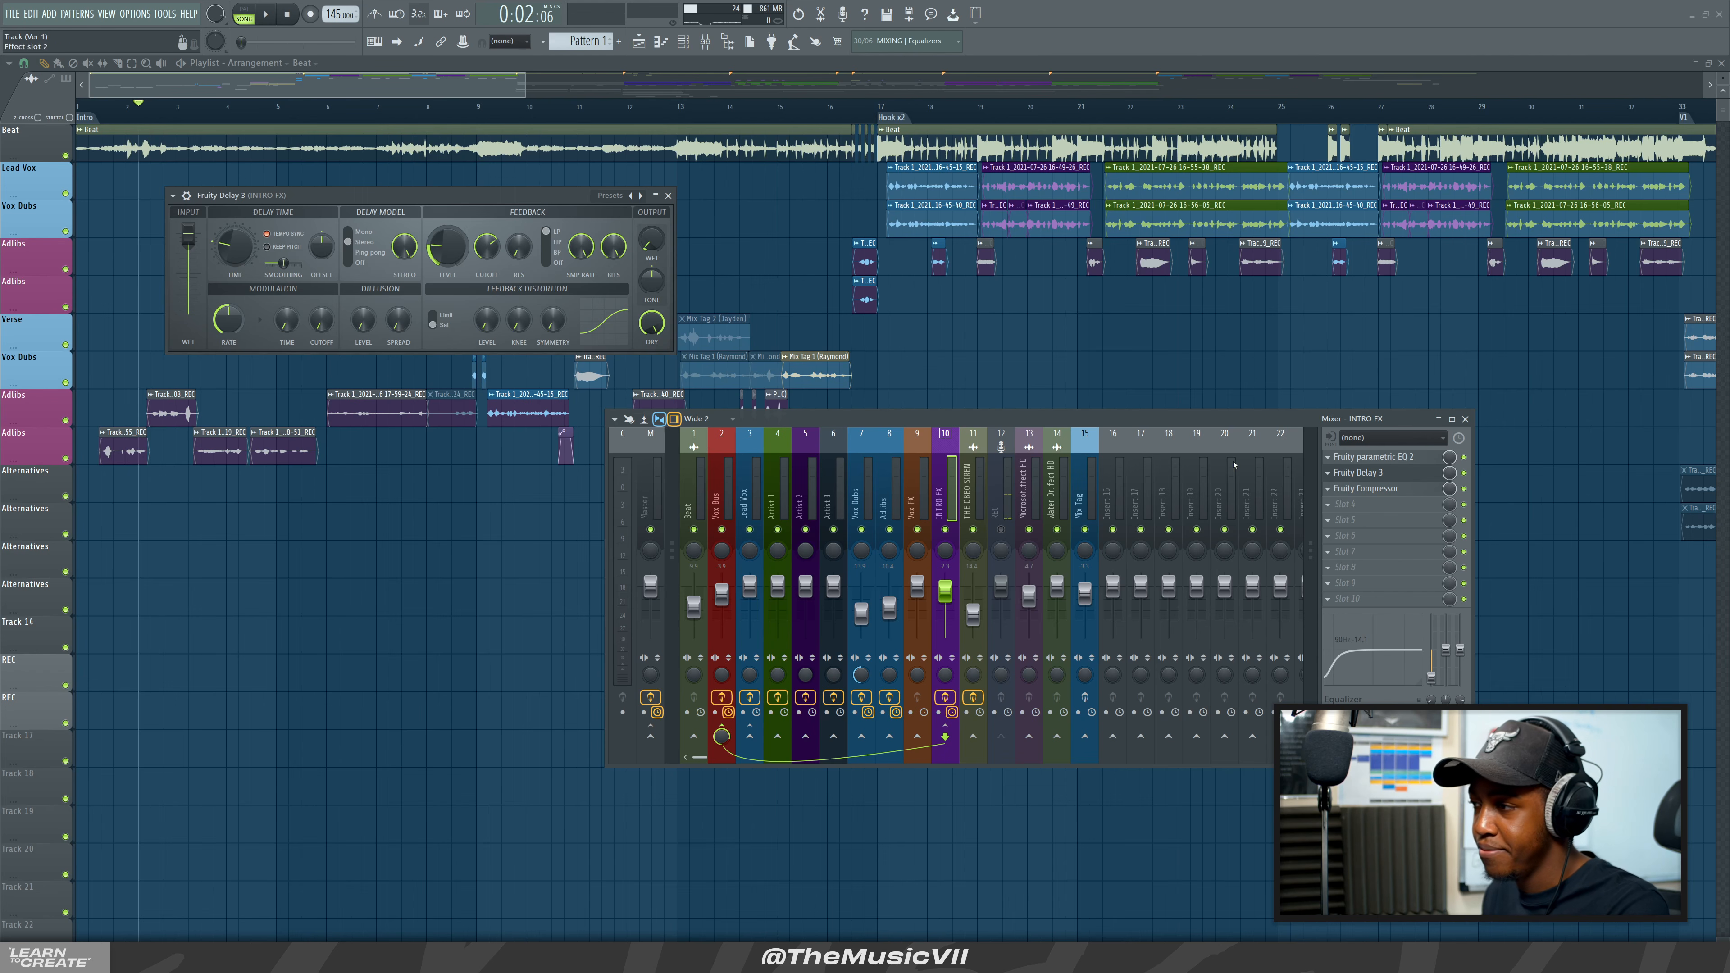
Examine the Fruity Compressor settings on the INTRO FX track while playing the intro, with the delay window closed.
click(1365, 488)
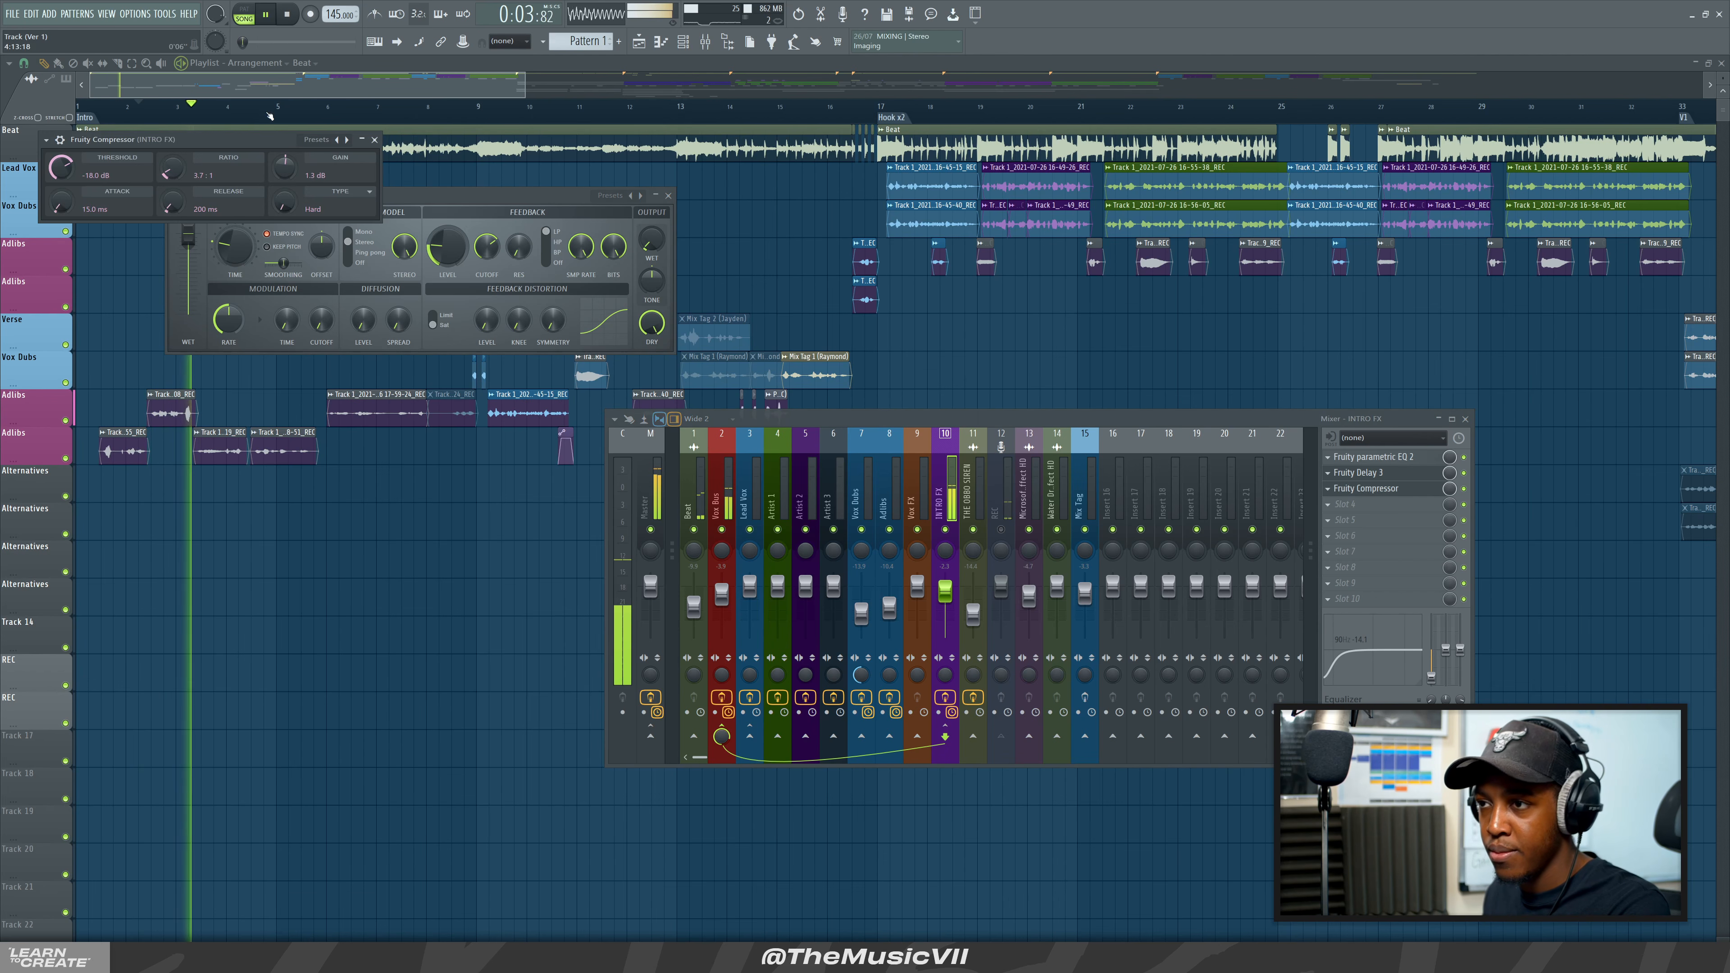
click(668, 196)
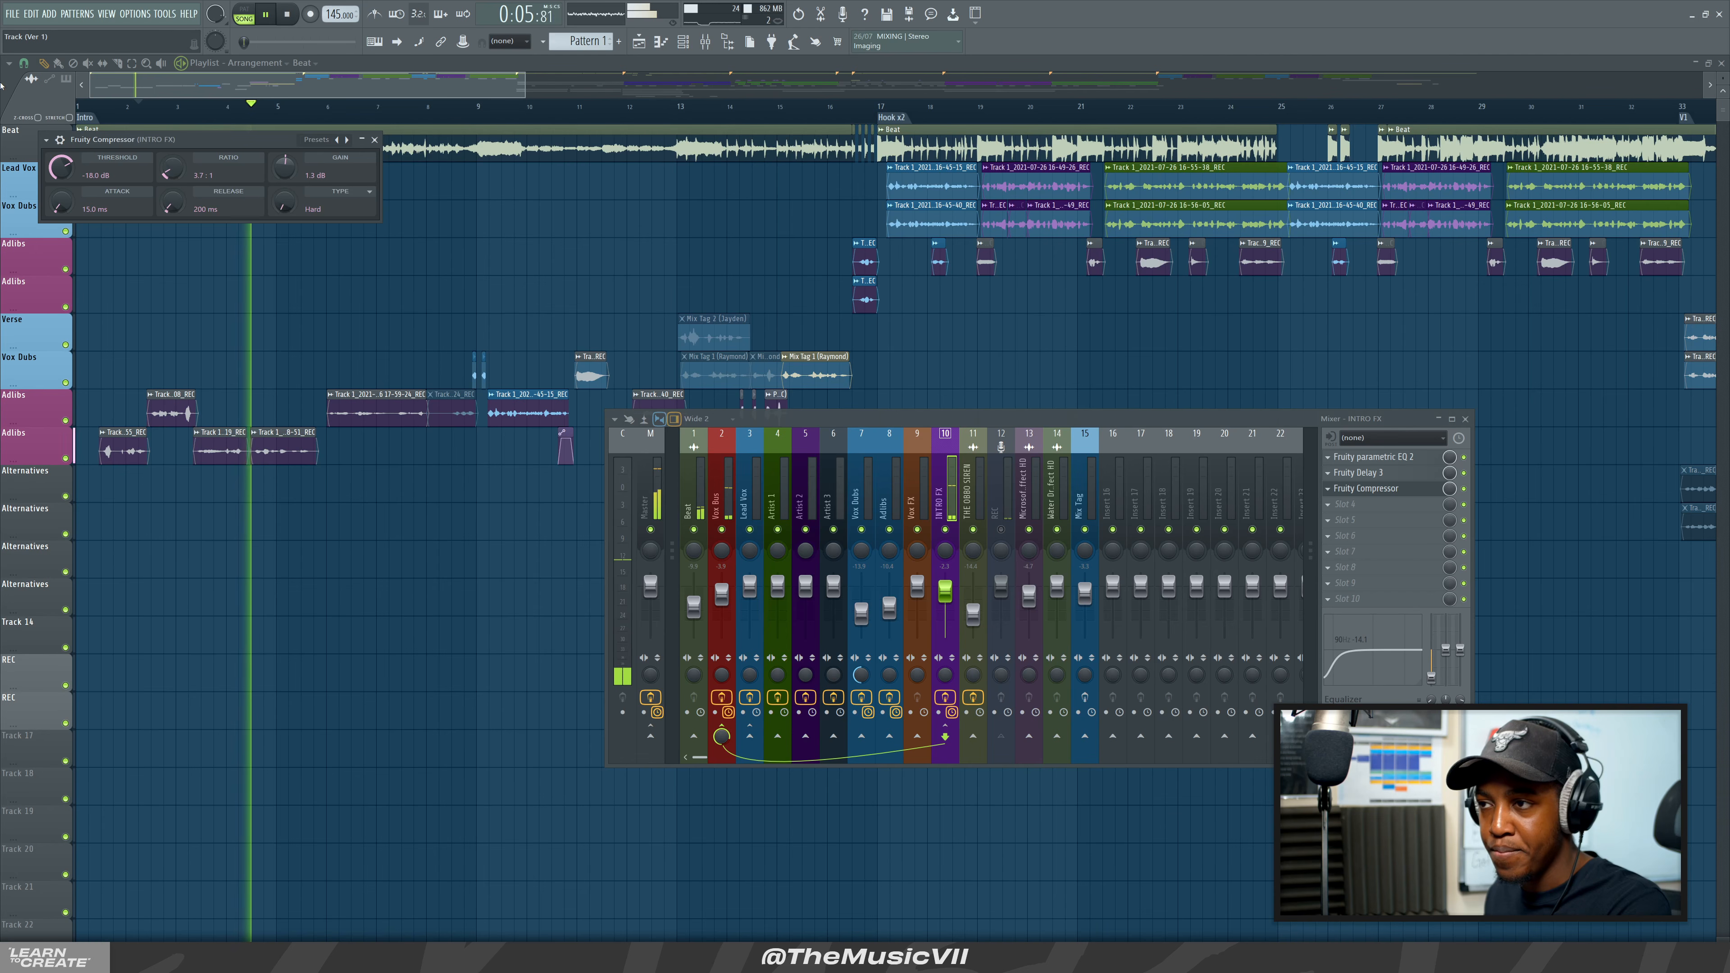
drag(212, 136, 273, 183)
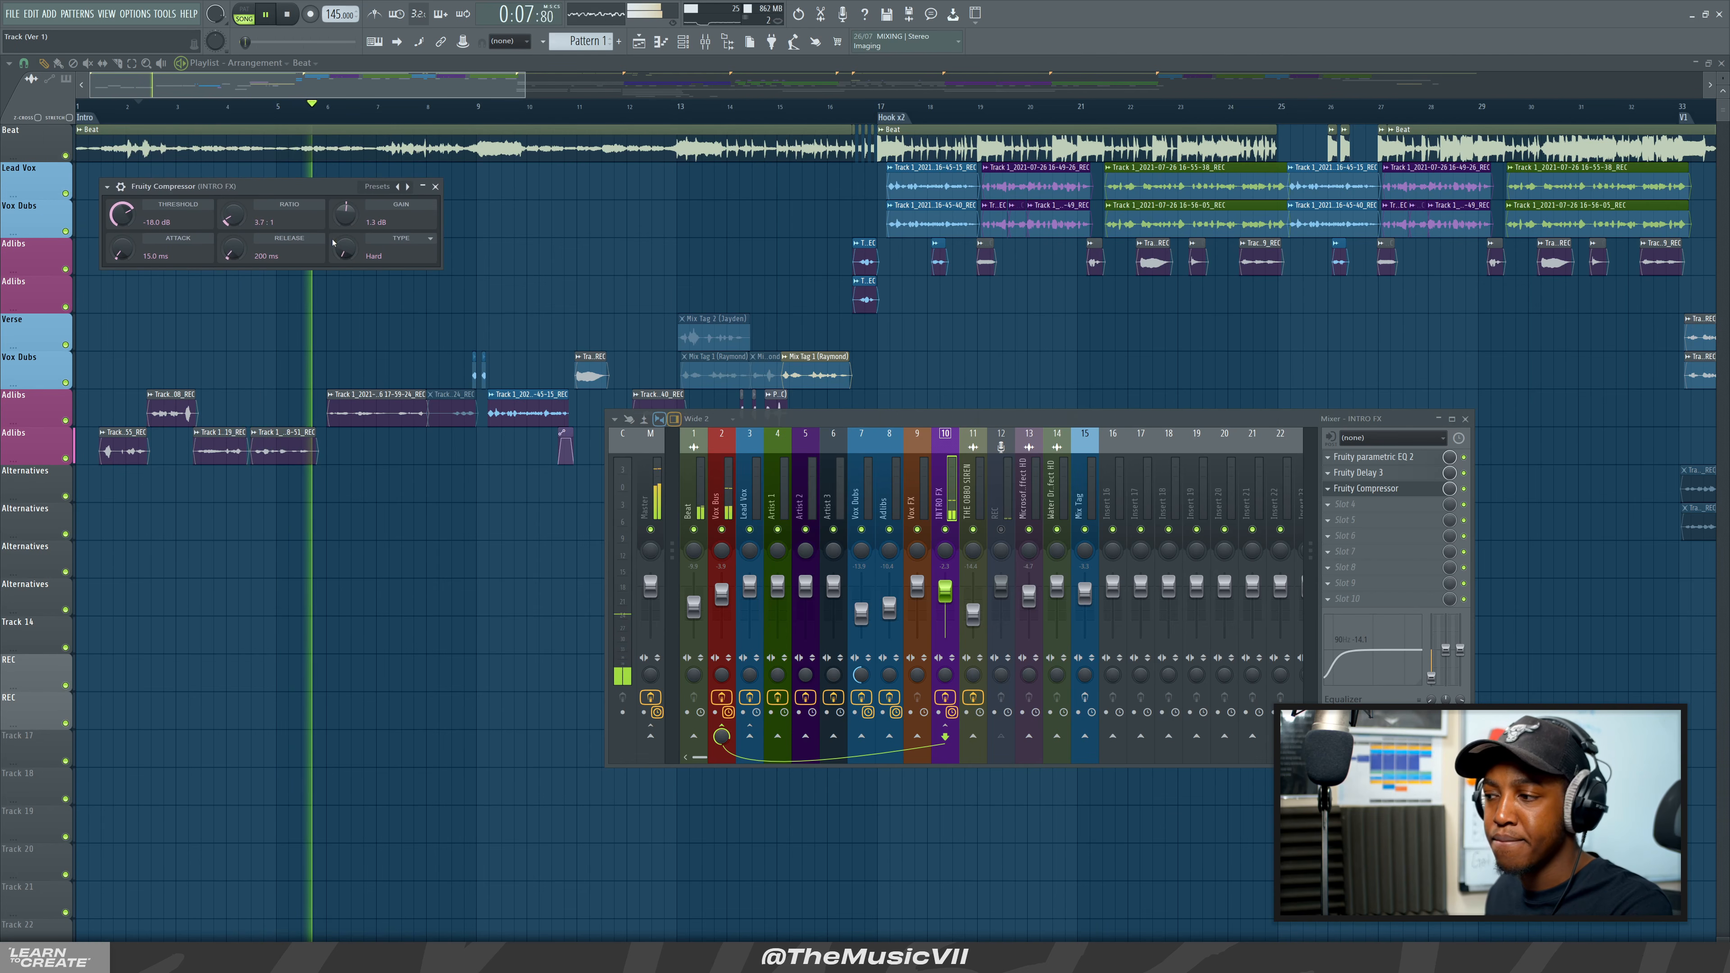
key(space)
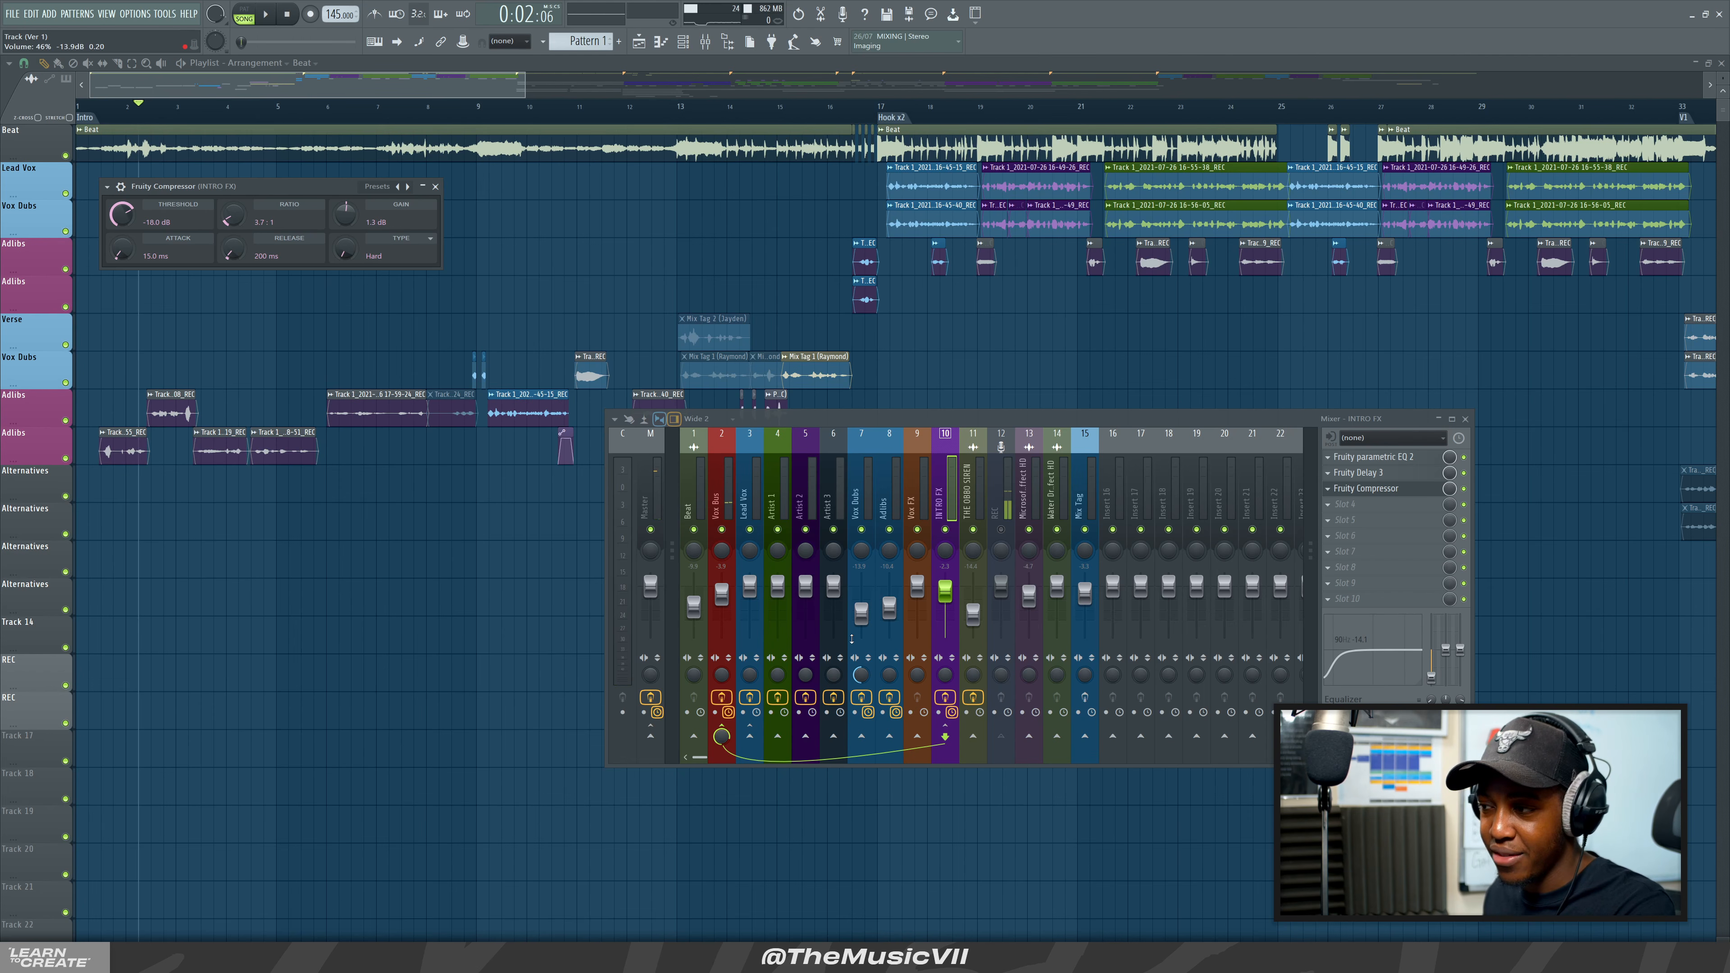
Play the intro vocals with the compressor window closed, stopping with the playhead just before the bar 9 adlib.
key(space)
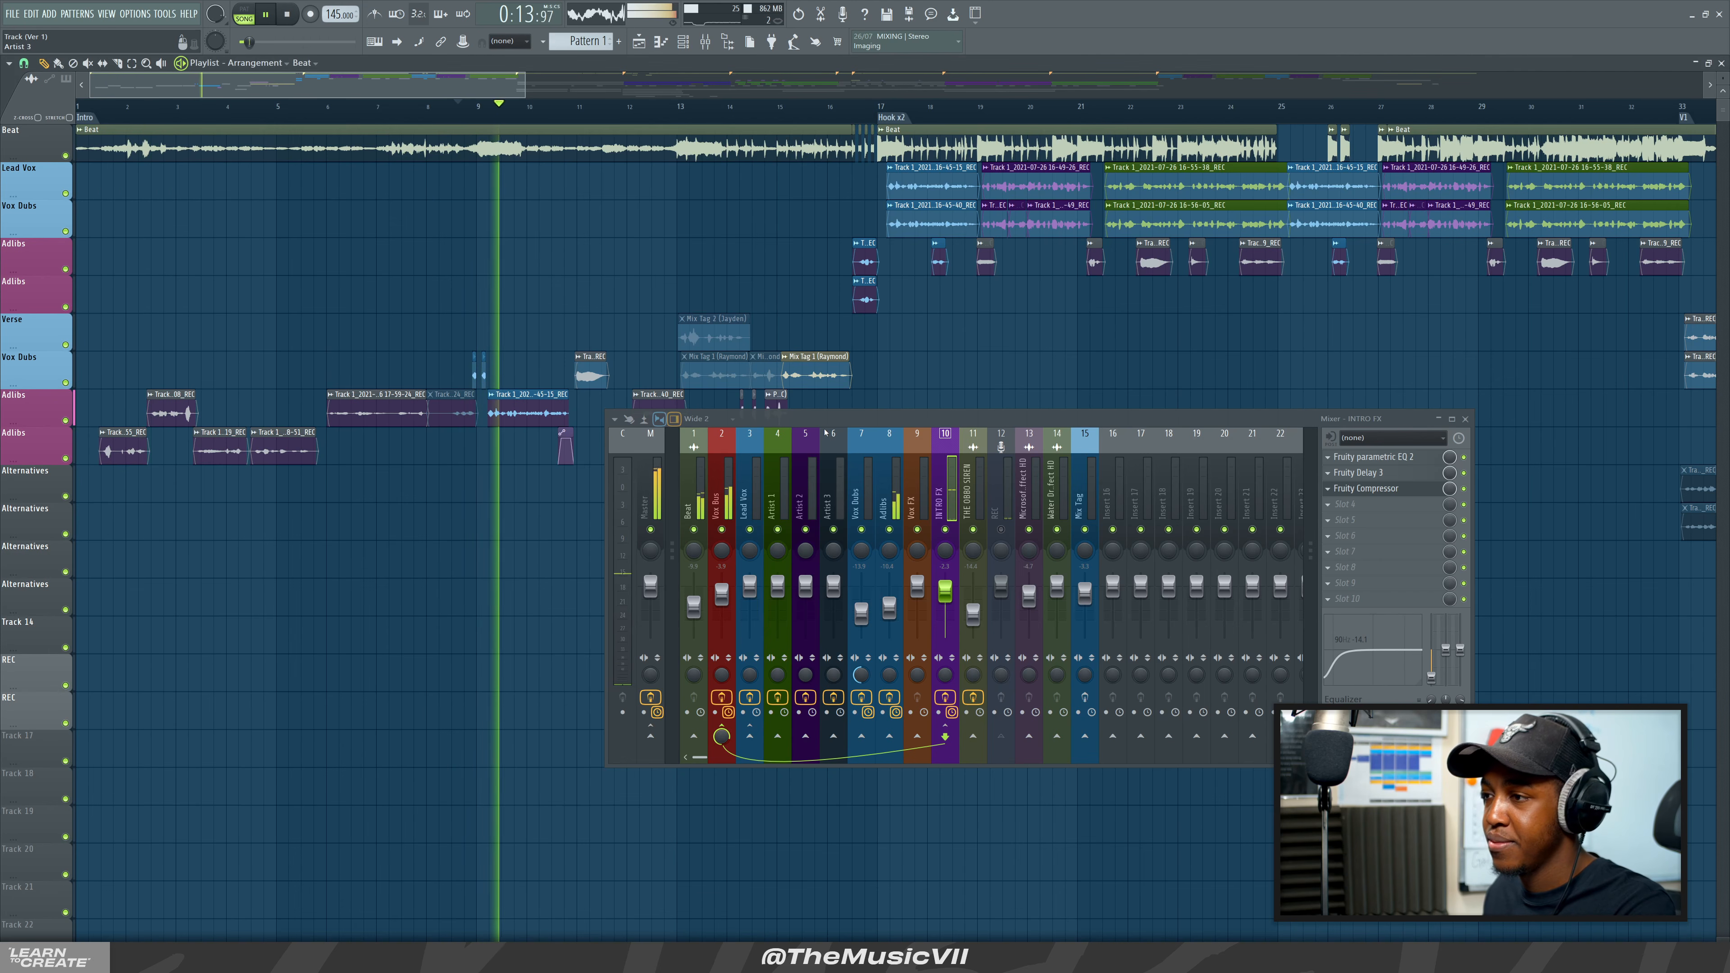
drag(481, 88, 500, 88)
key(space)
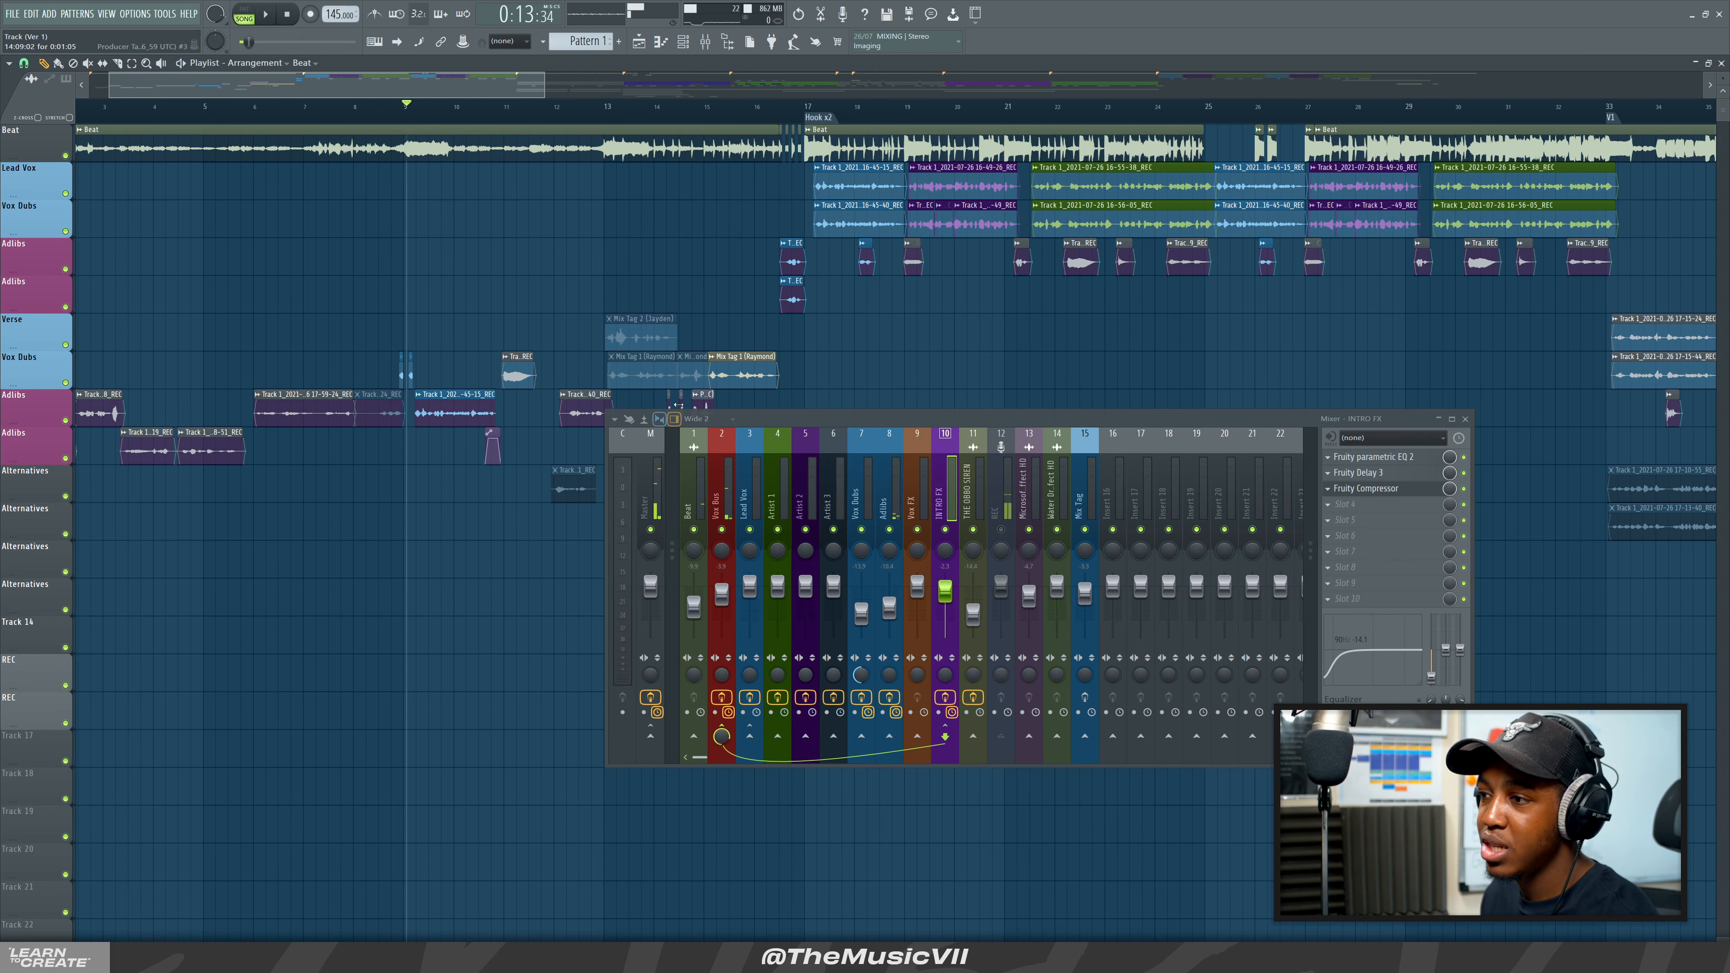
Try placing a copy of the hook's first Lead Vox clip on the Alternatives track at bar 9 and play it.
drag(794, 422, 929, 568)
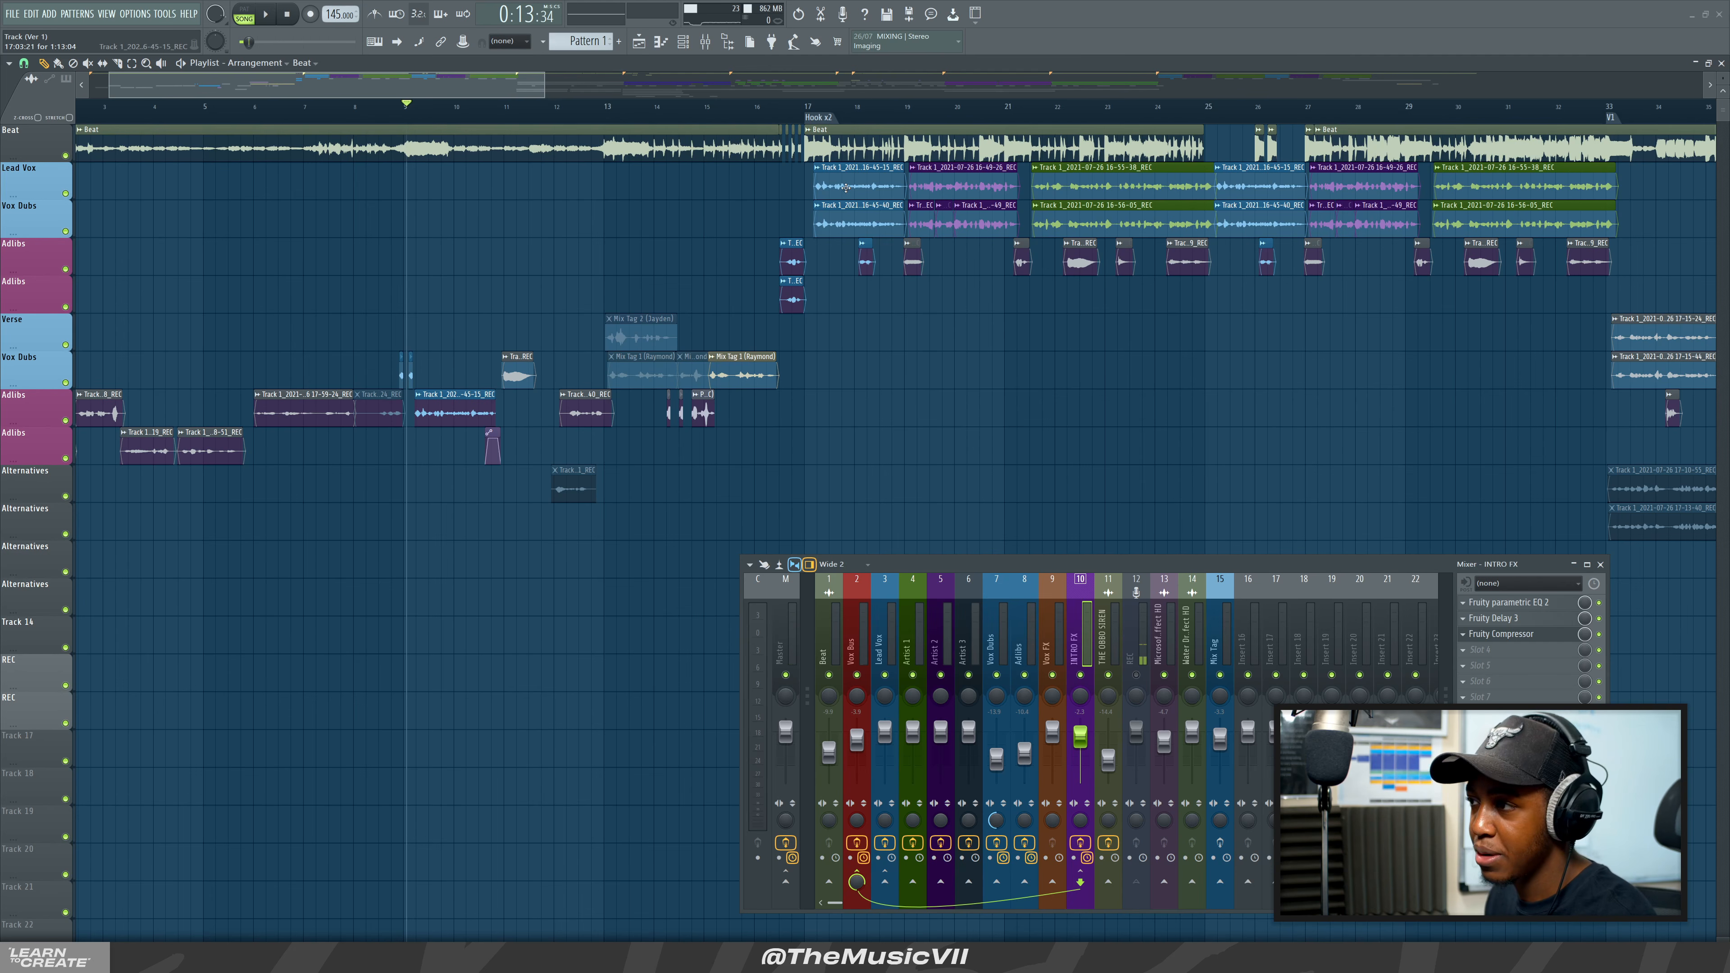
drag(602, 481, 446, 517)
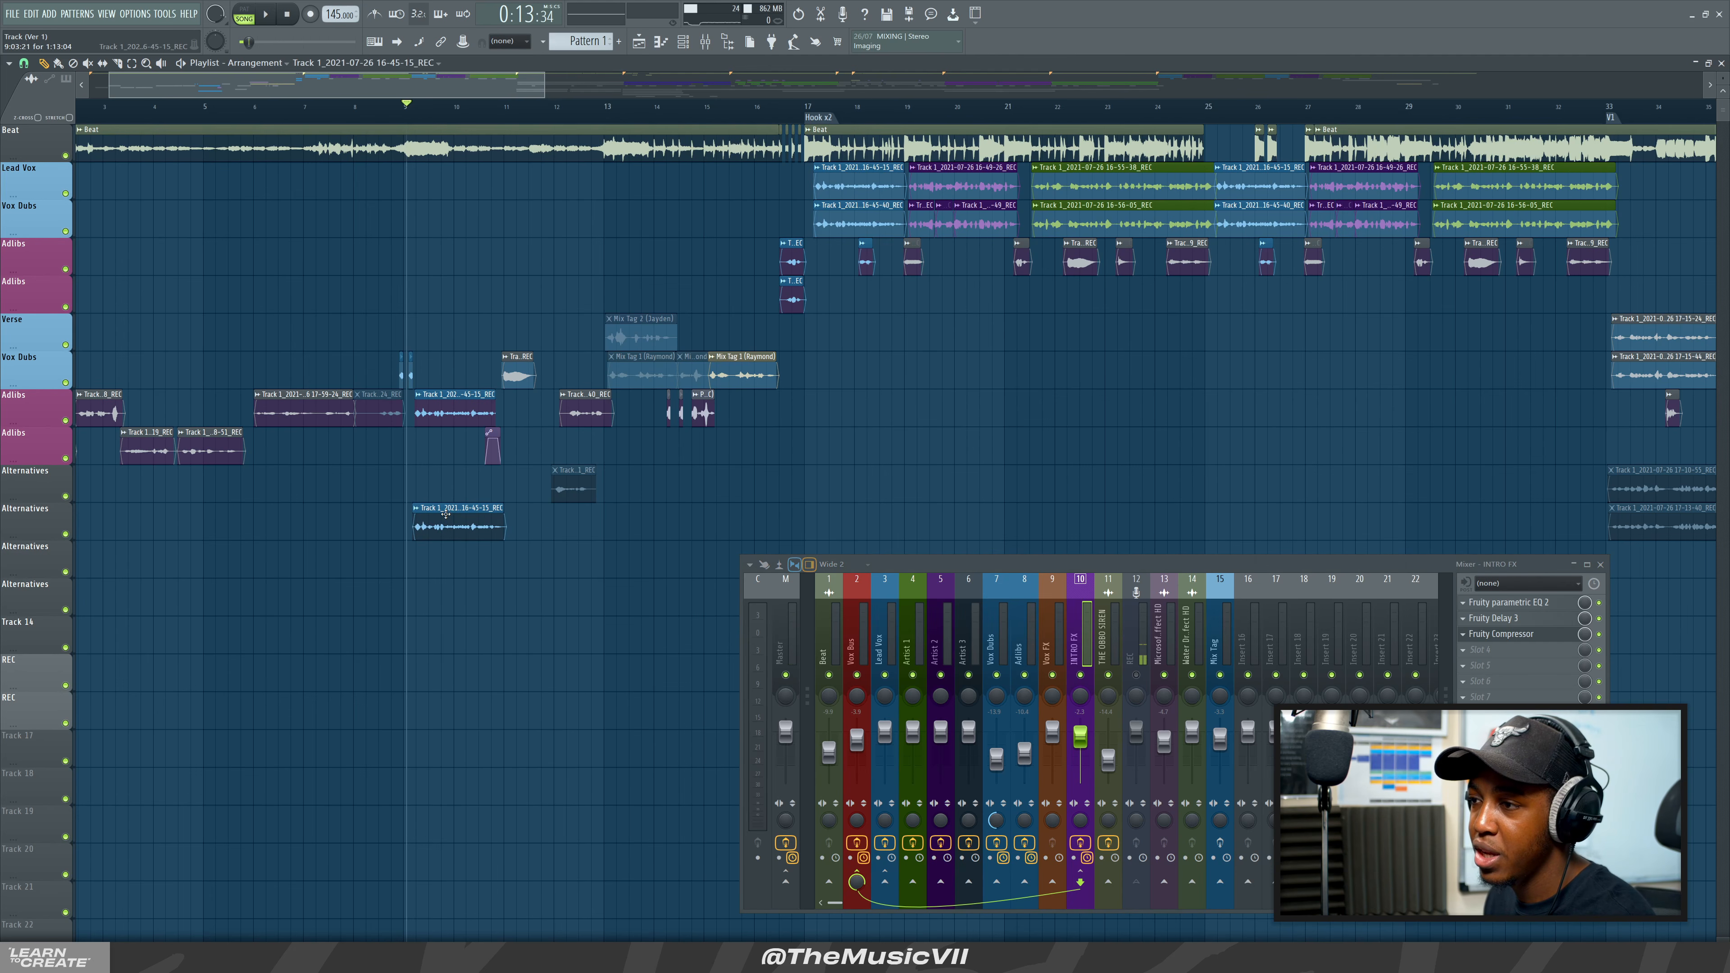
key(space)
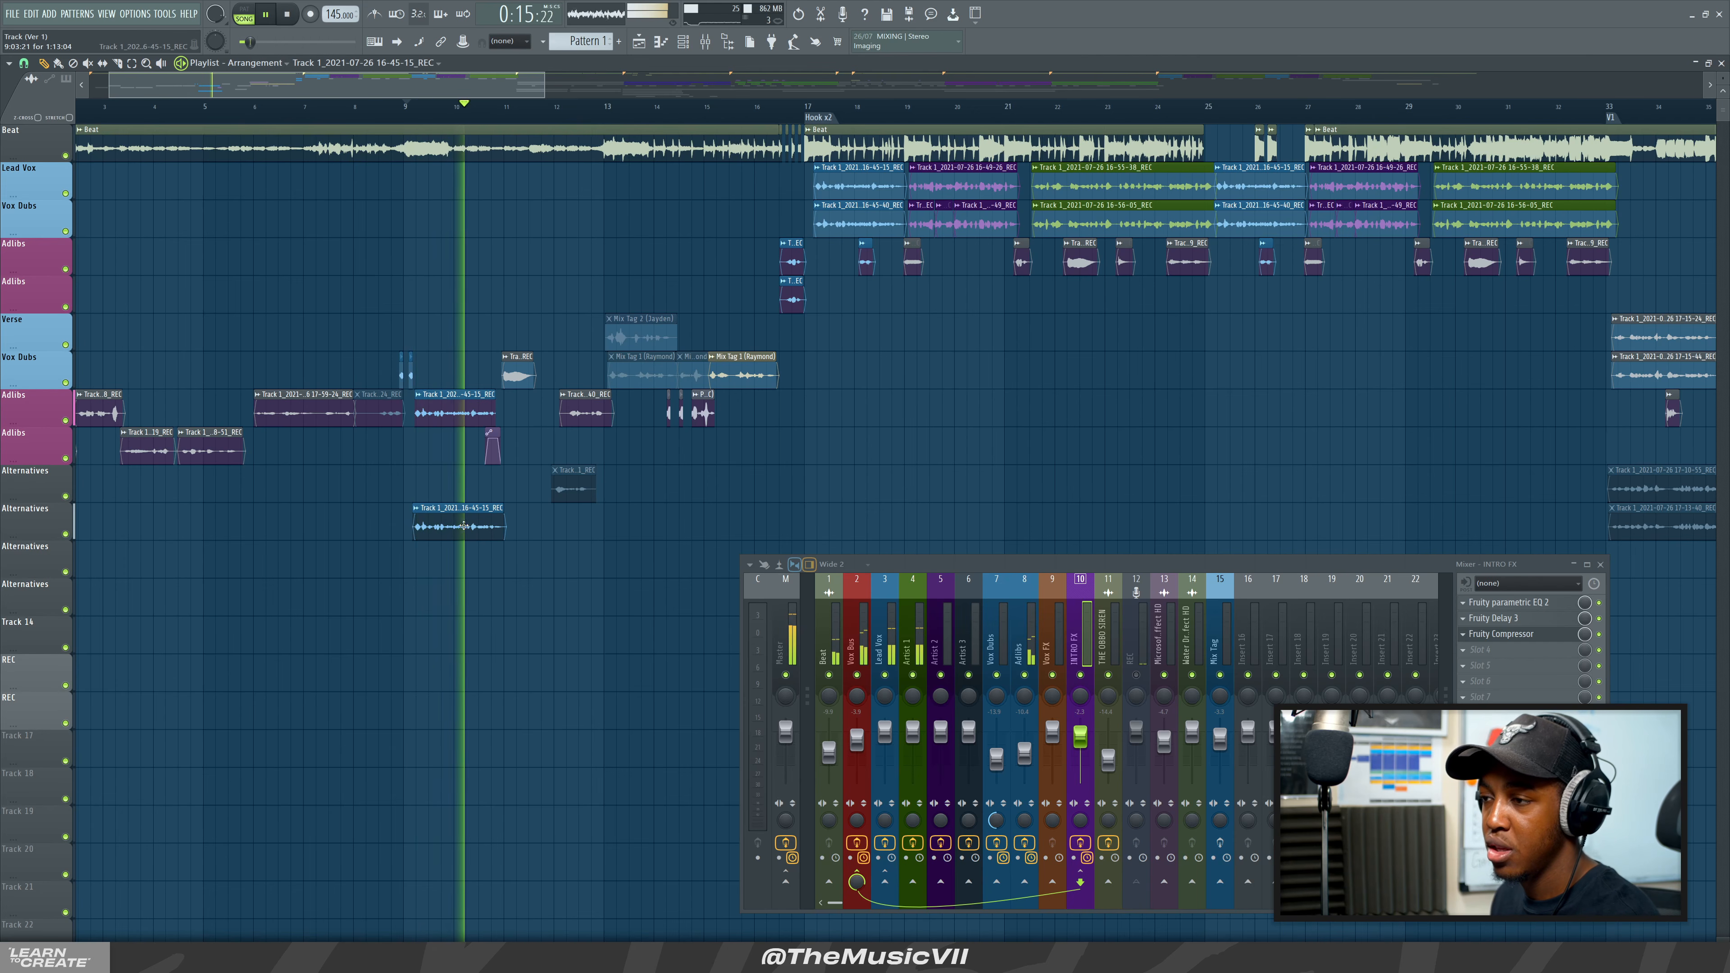
key(space)
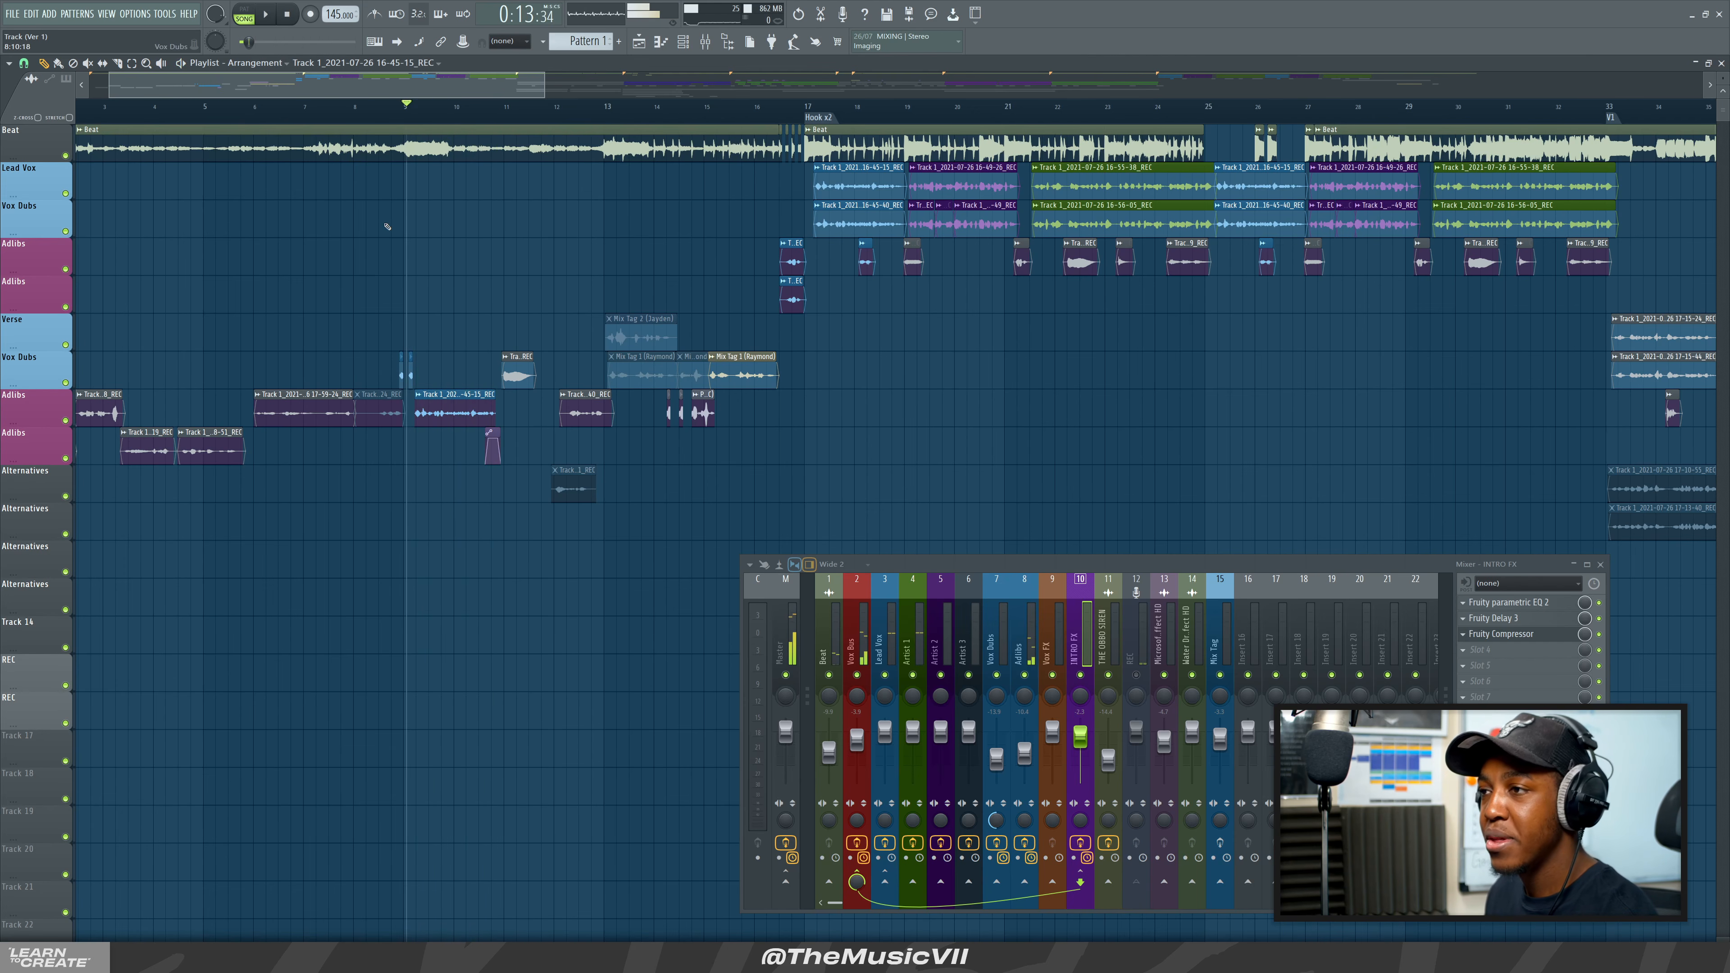
Check which mixer track the bar 9 adlib clip is routed to and play the intro from there.
double_click(457, 418)
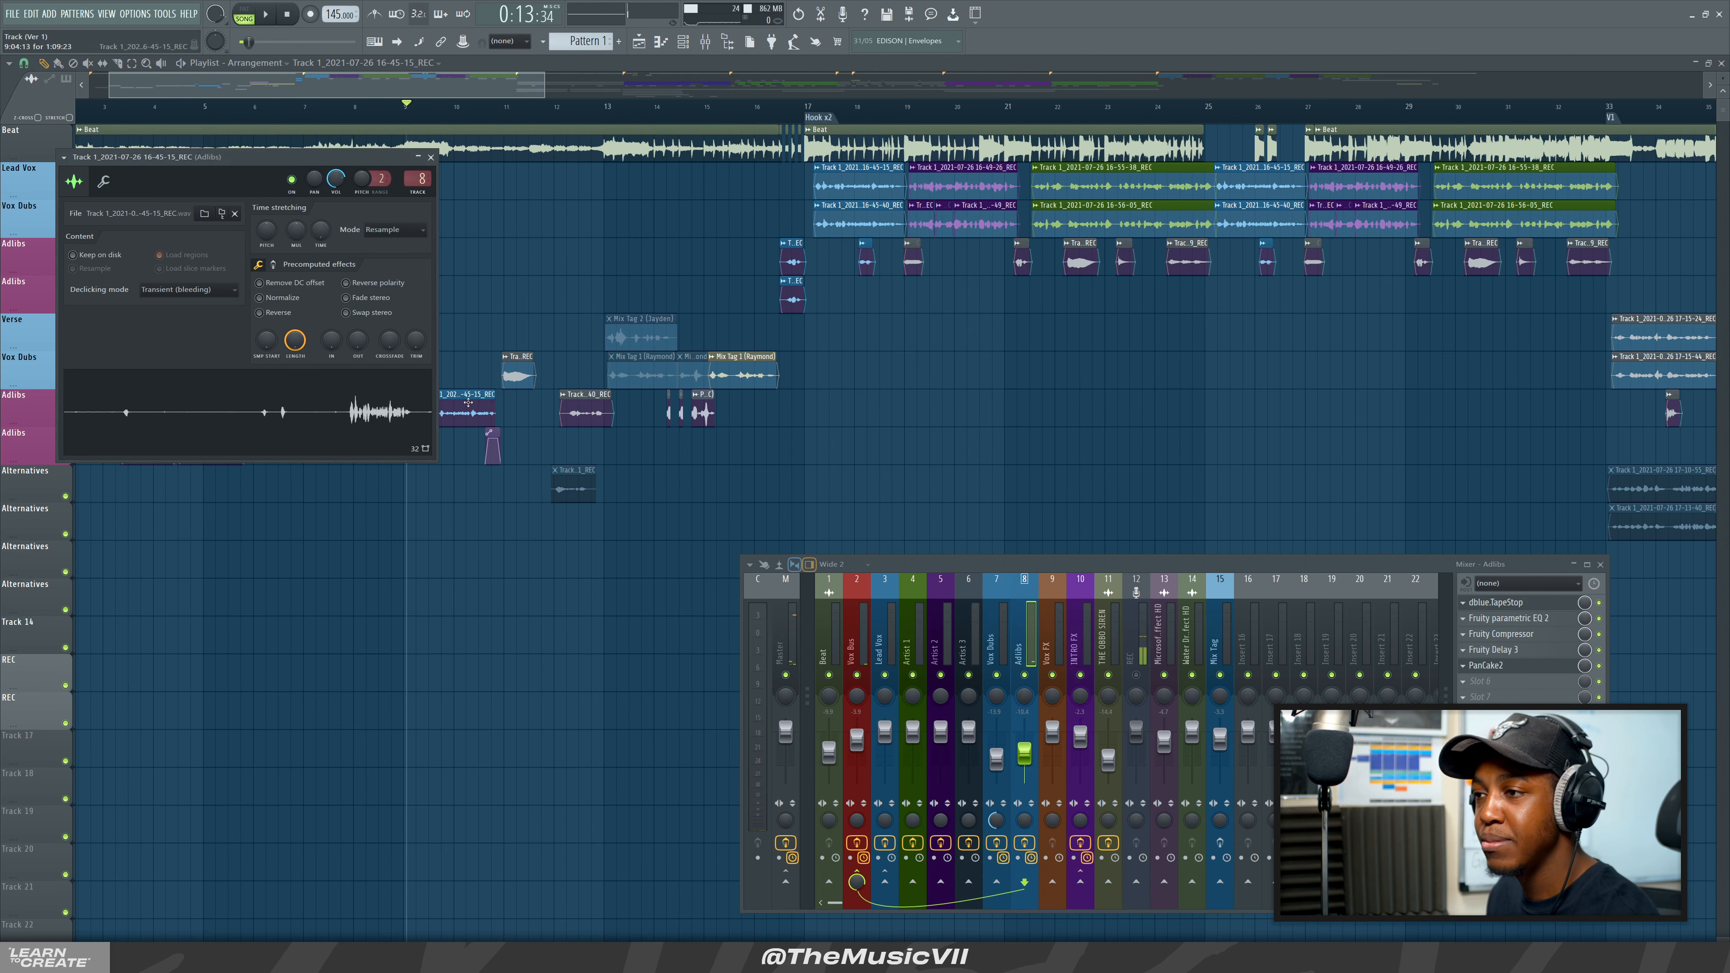
click(431, 157)
key(space)
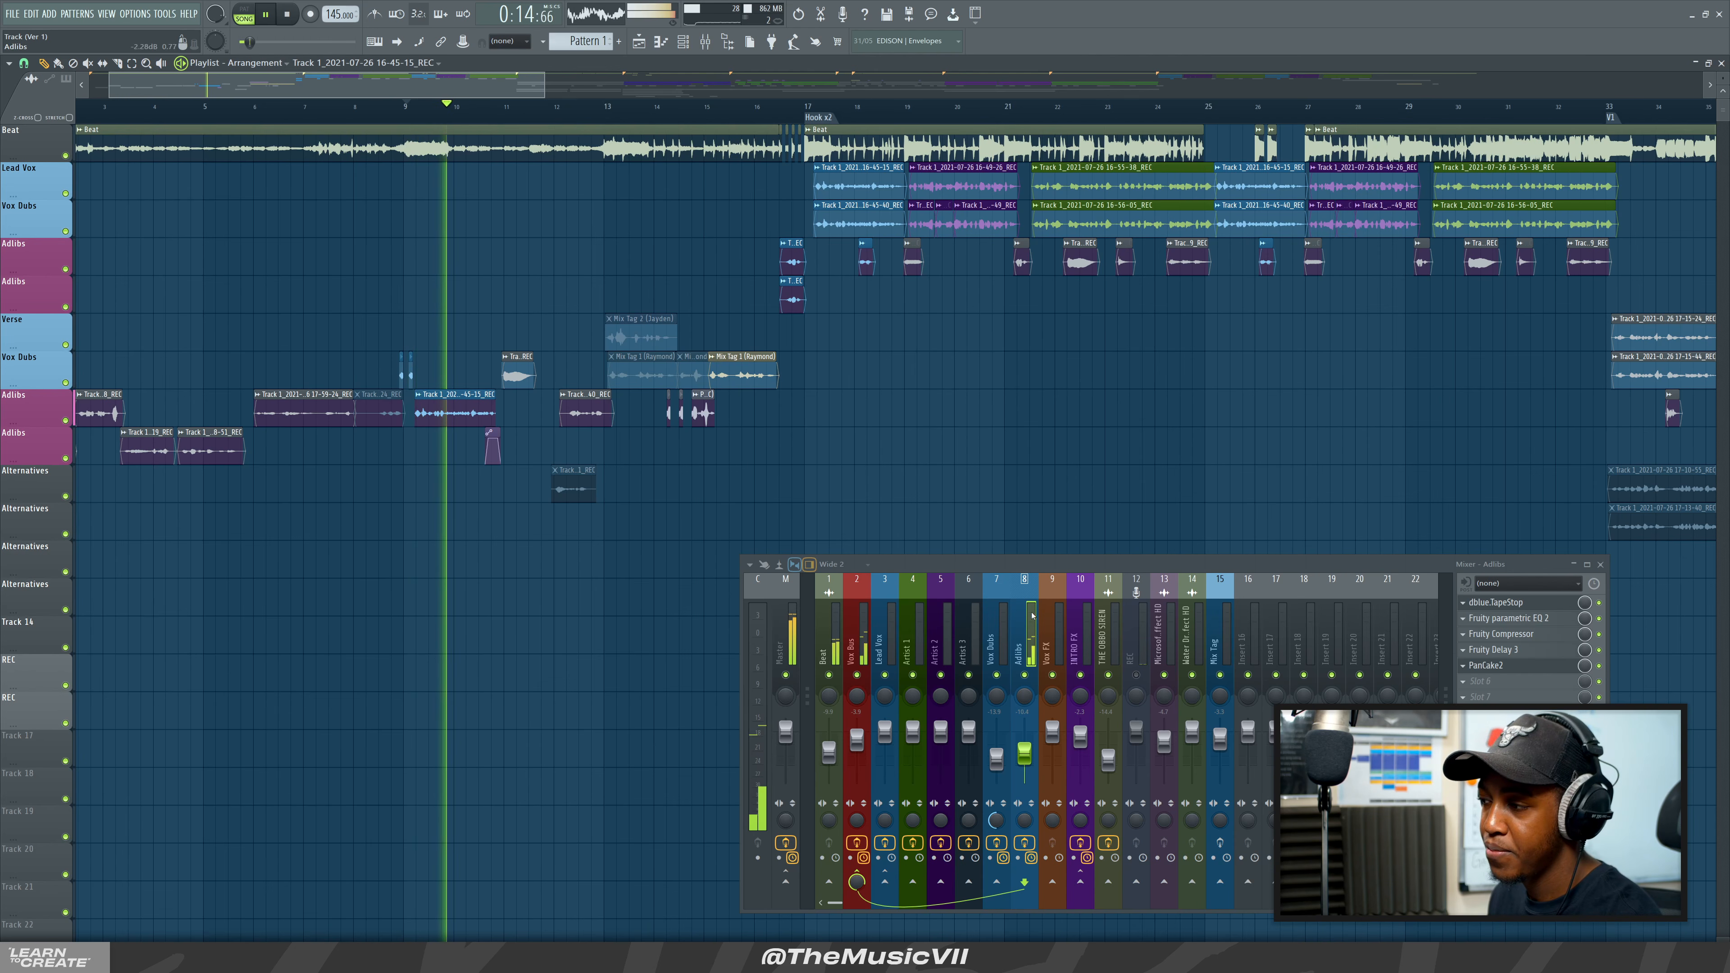
drag(1043, 565, 1055, 435)
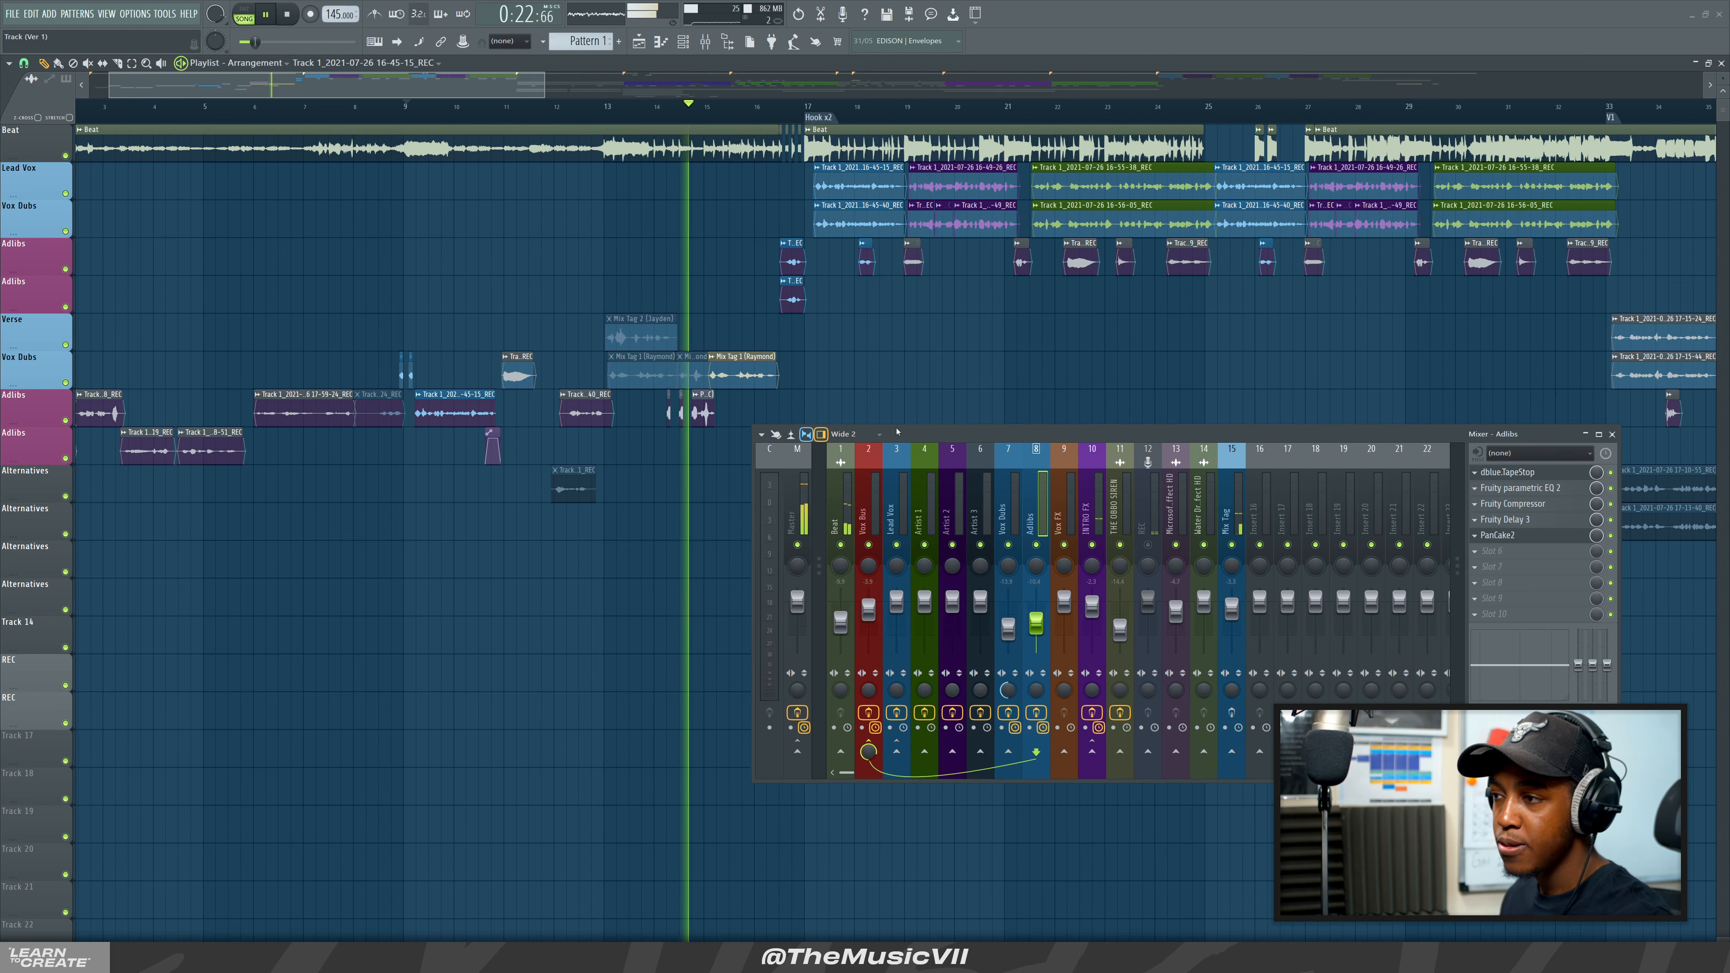
Select the Mix Tag mixer track and play the passage from the mix tag into the first hook.
click(1228, 516)
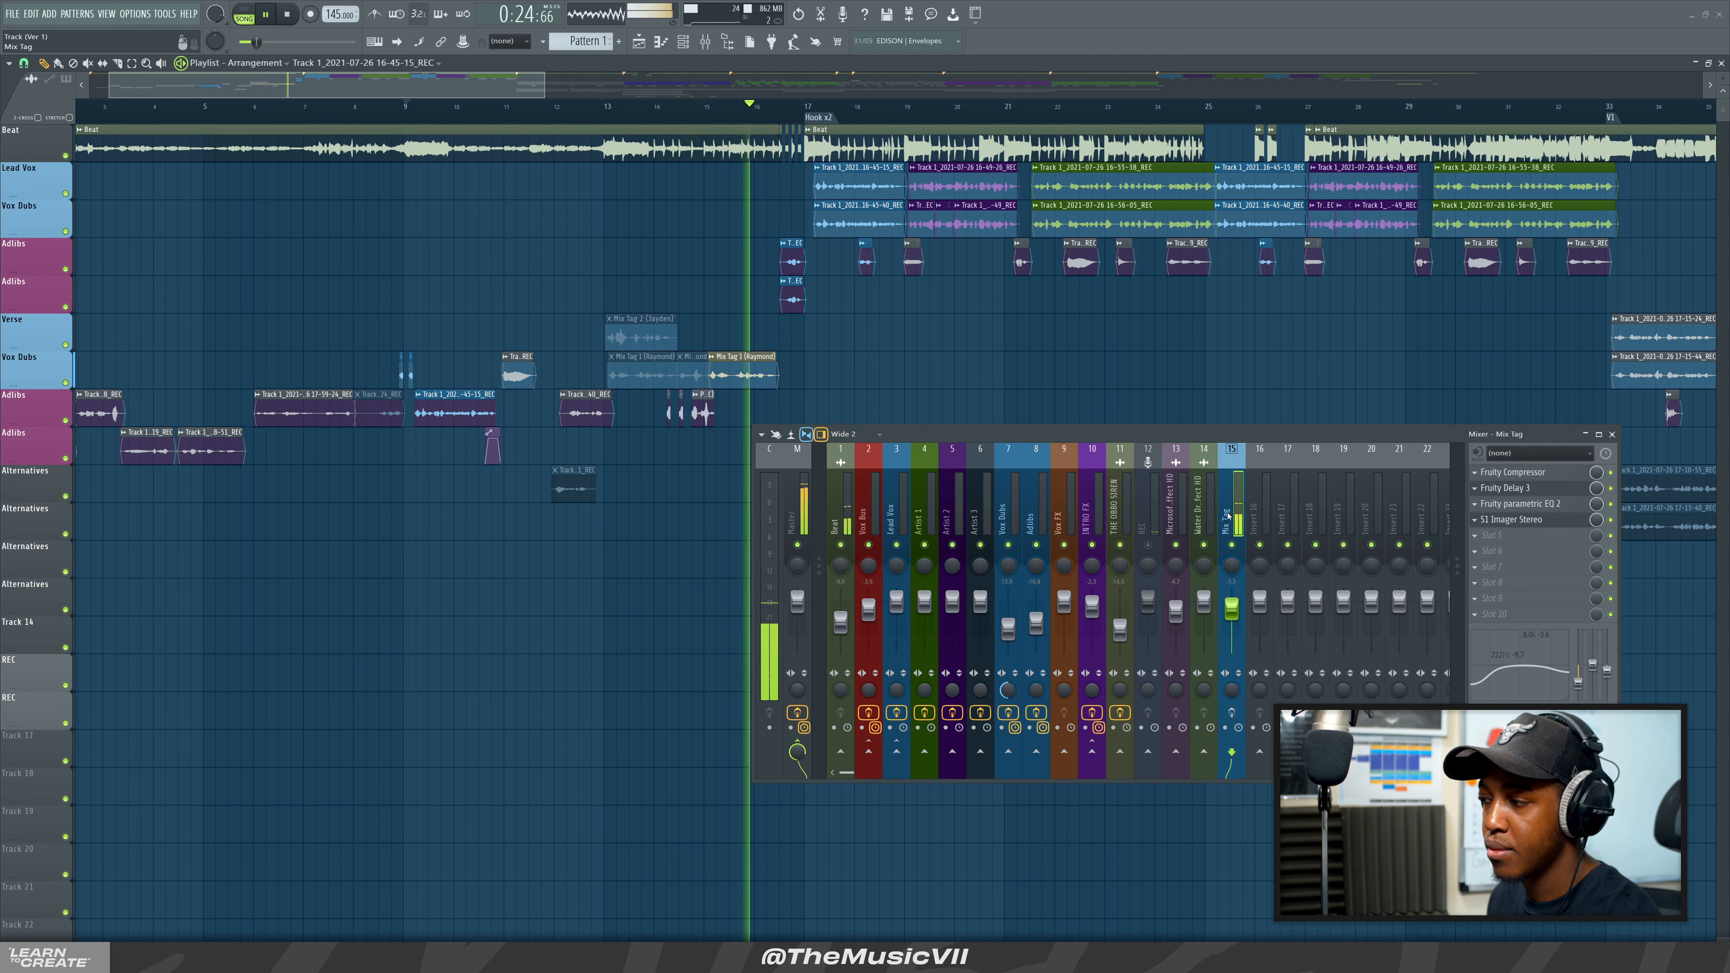
key(space)
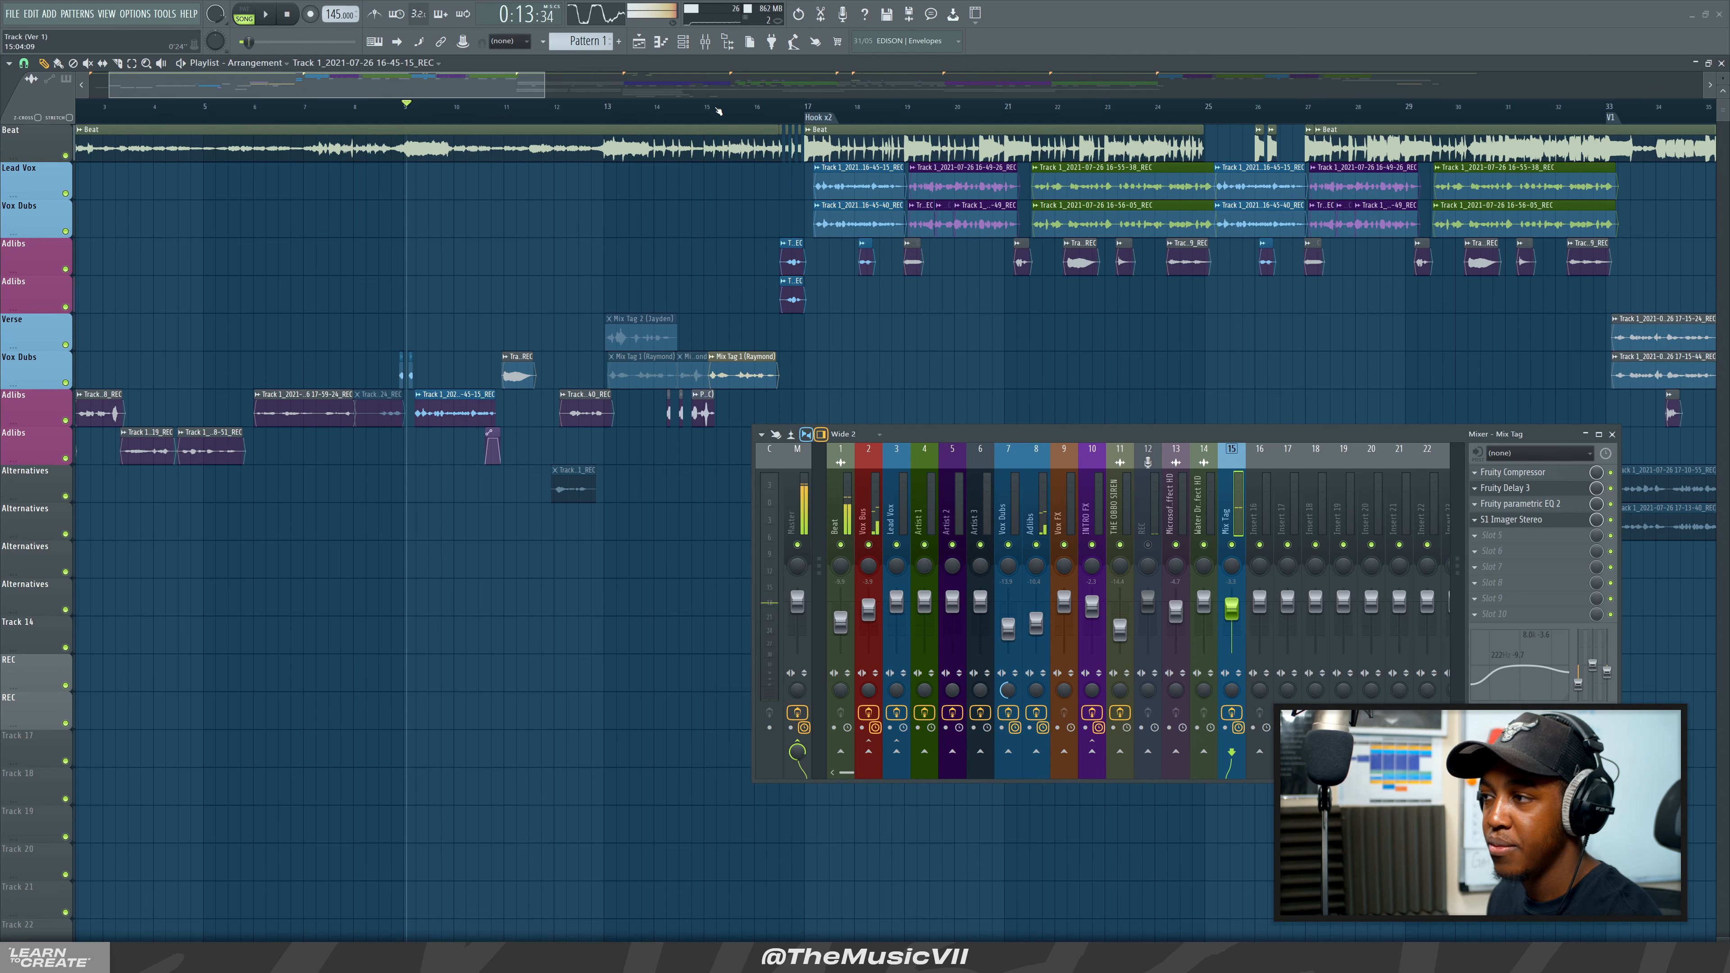
key(space)
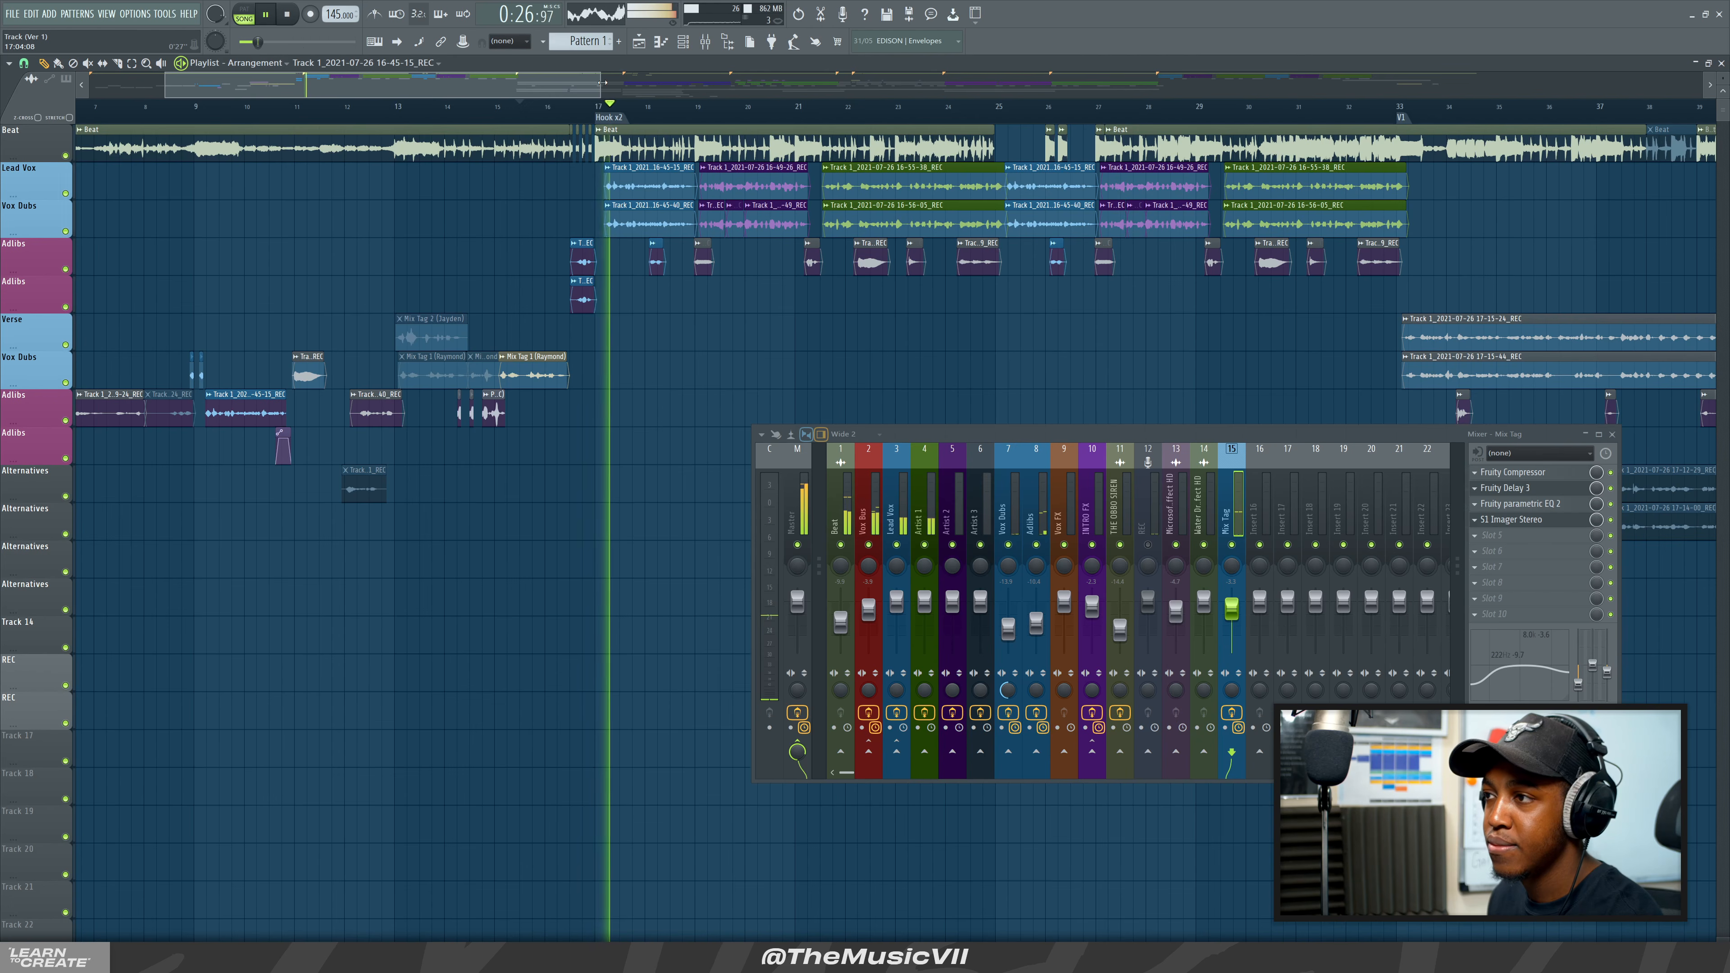
drag(600, 93, 705, 103)
key(space)
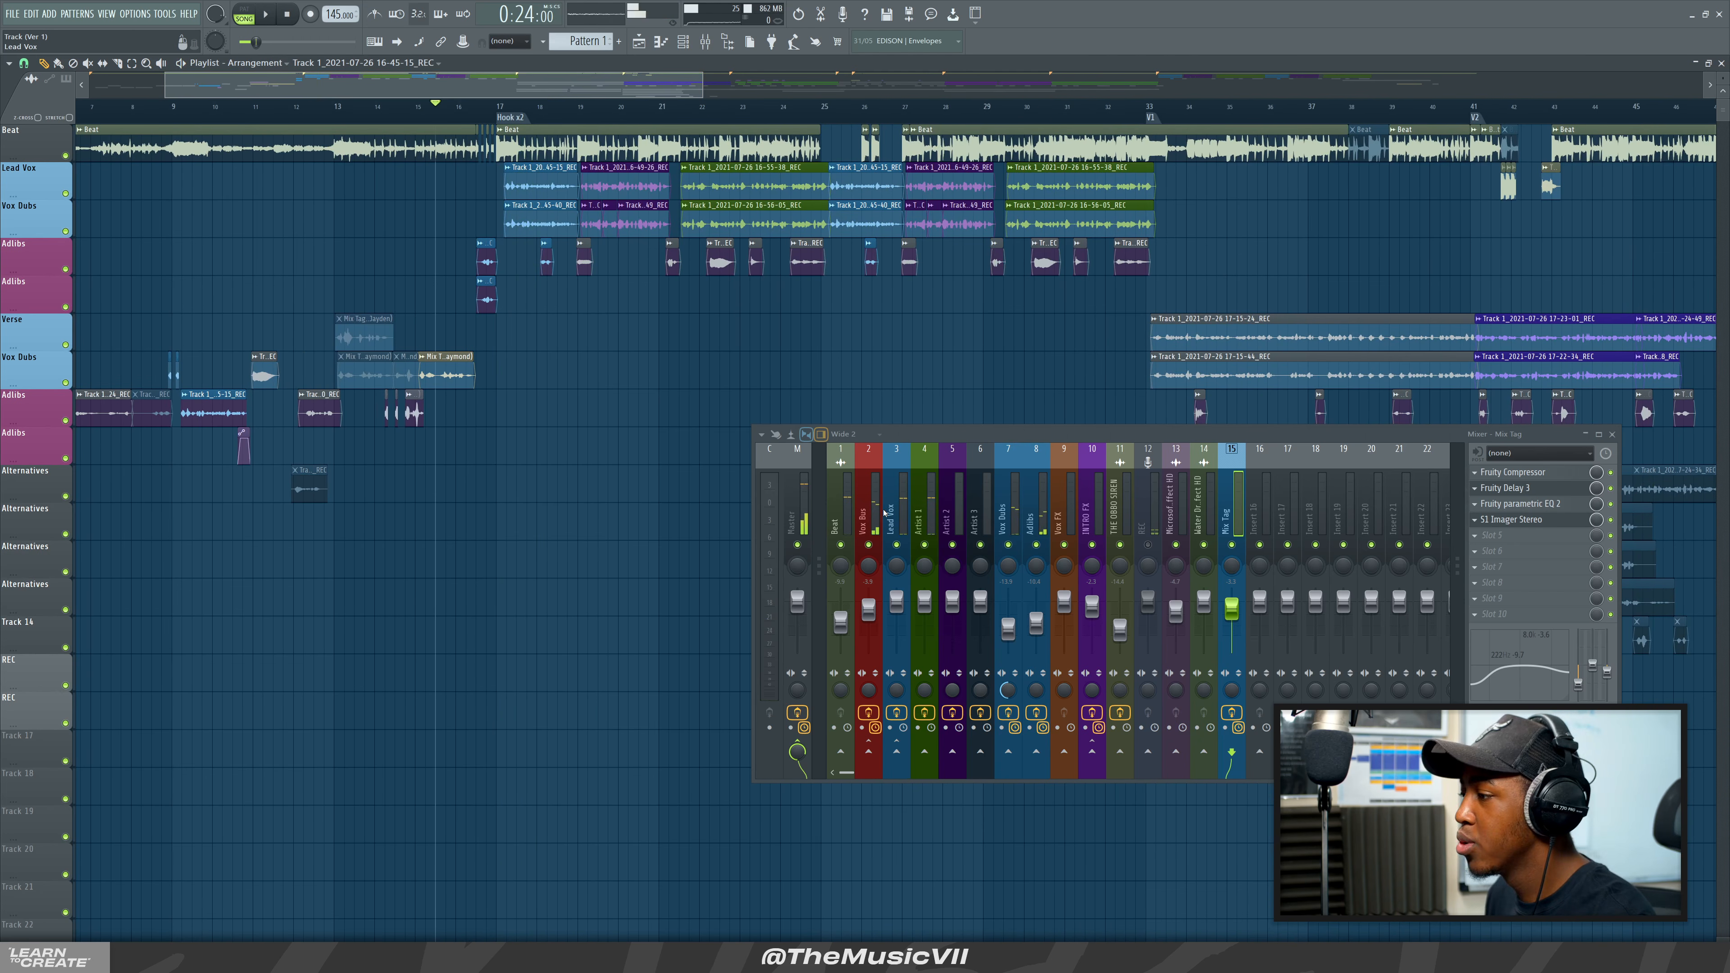
Select the Artist 1 mixer track and play the verse from just before the V1 marker.
click(924, 490)
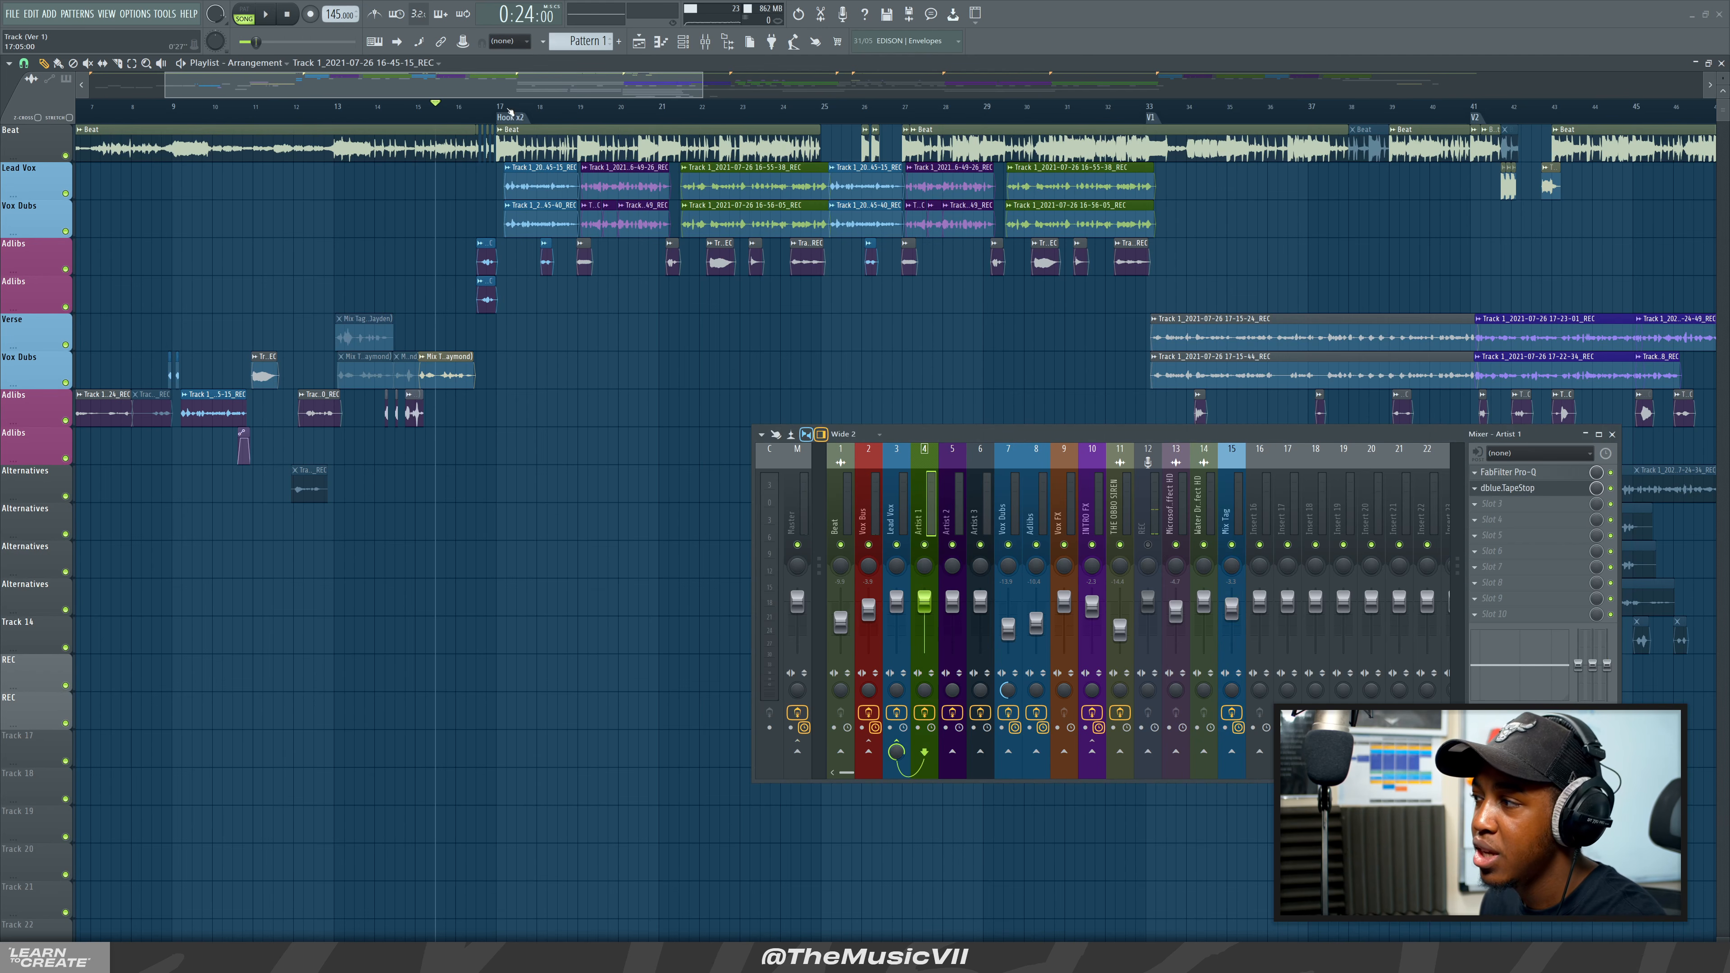
drag(615, 82, 888, 109)
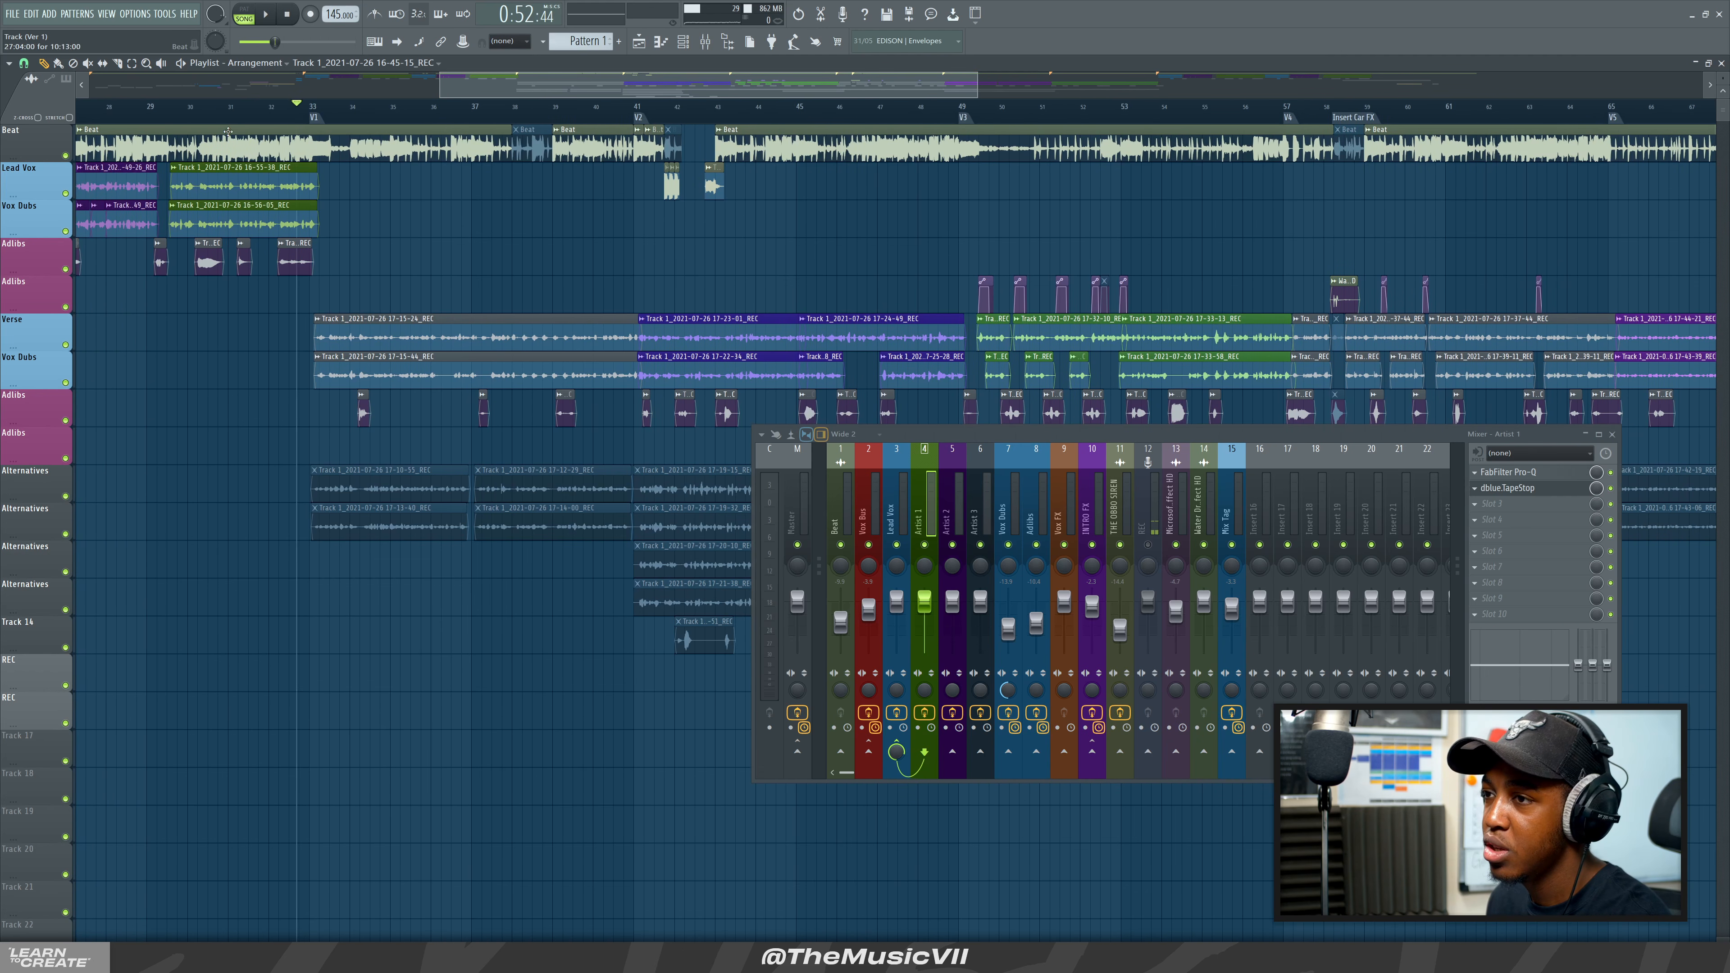
key(space)
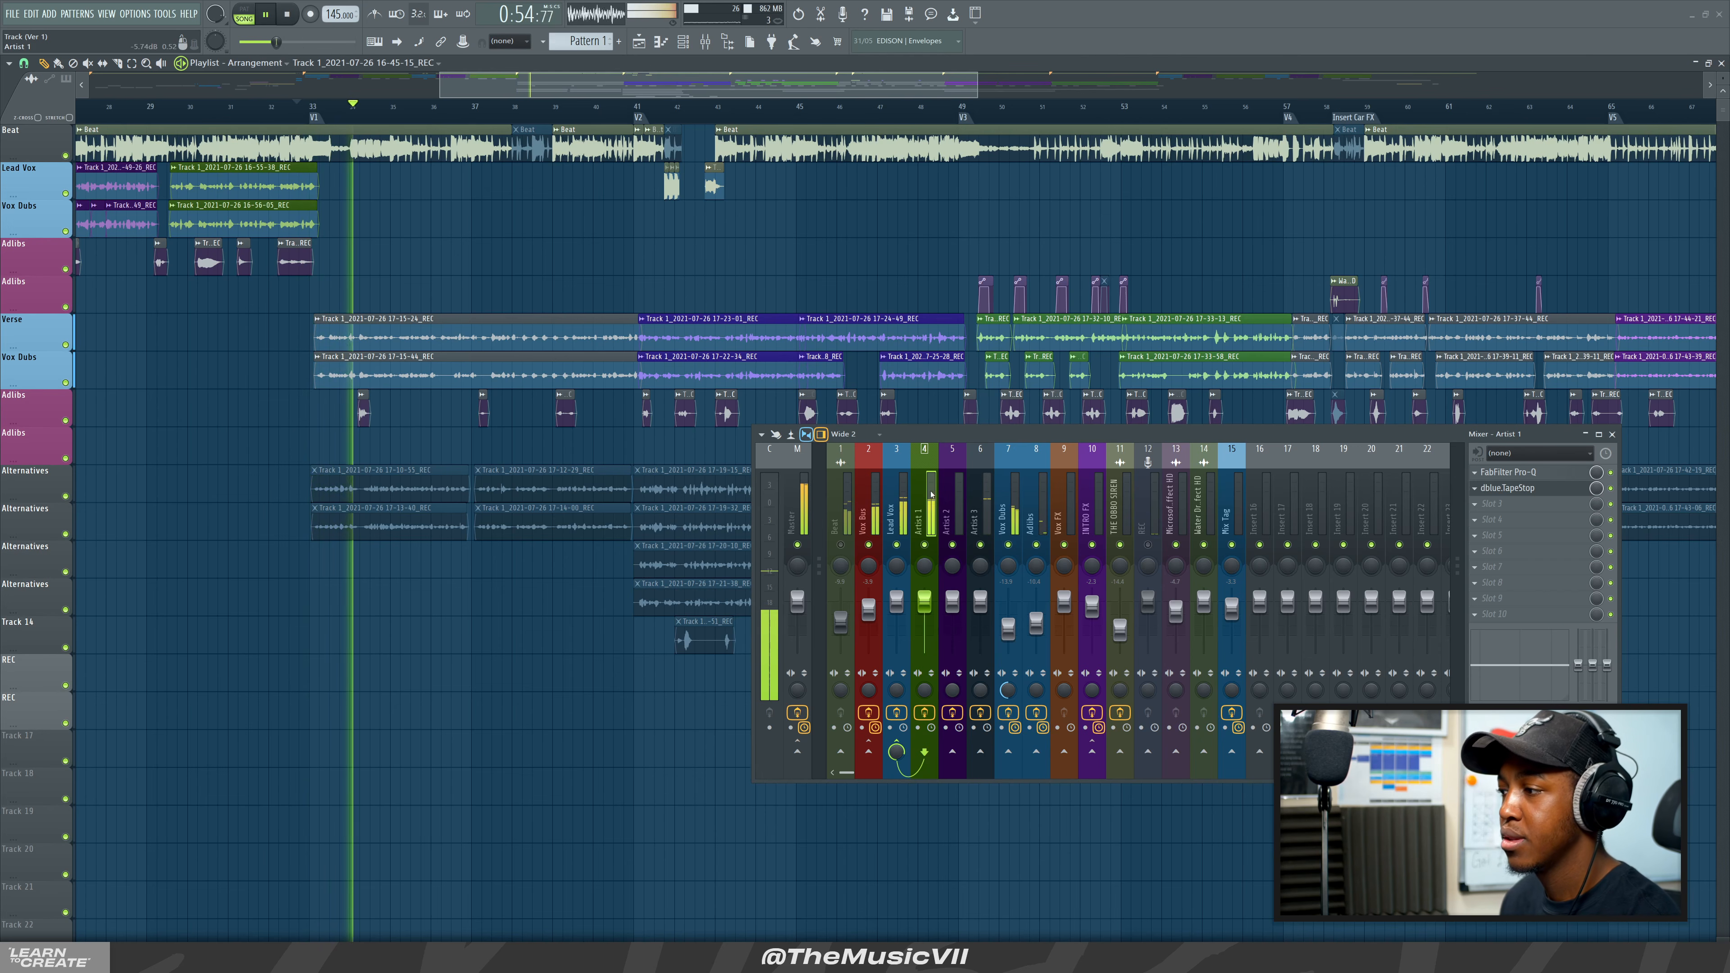
Disable the effects on the Vox Bus, Lead Vox and Artist 1 mixer tracks and play the first verse dry.
click(872, 523)
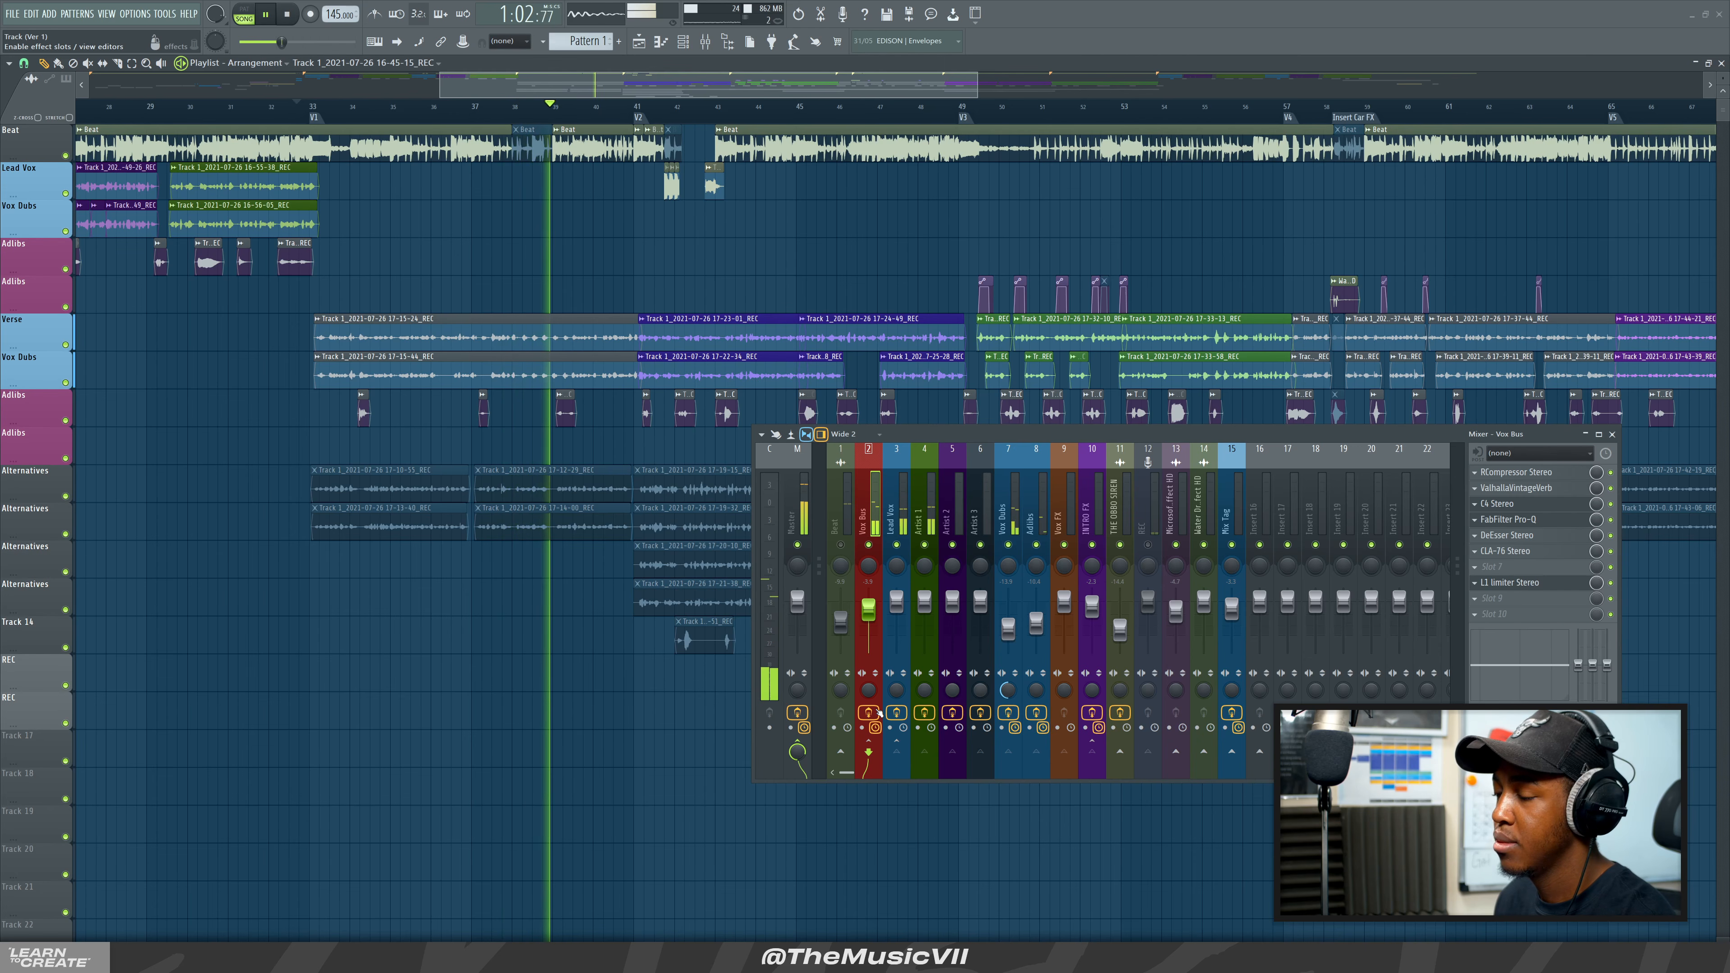
key(space)
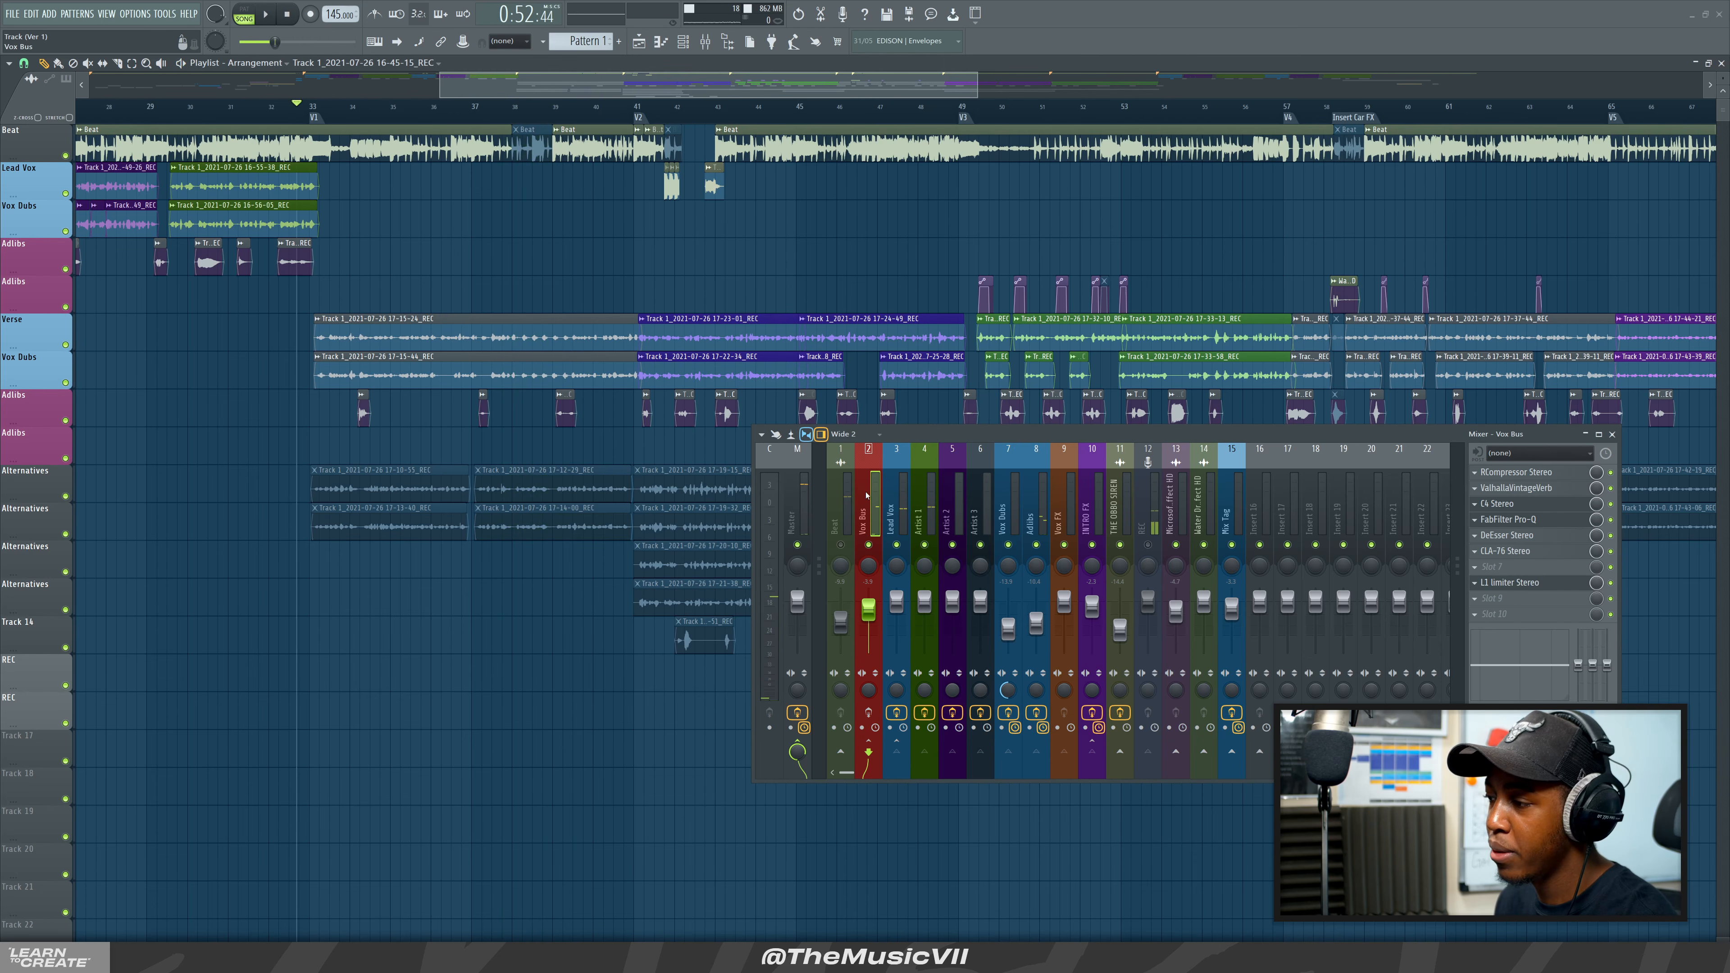
key(space)
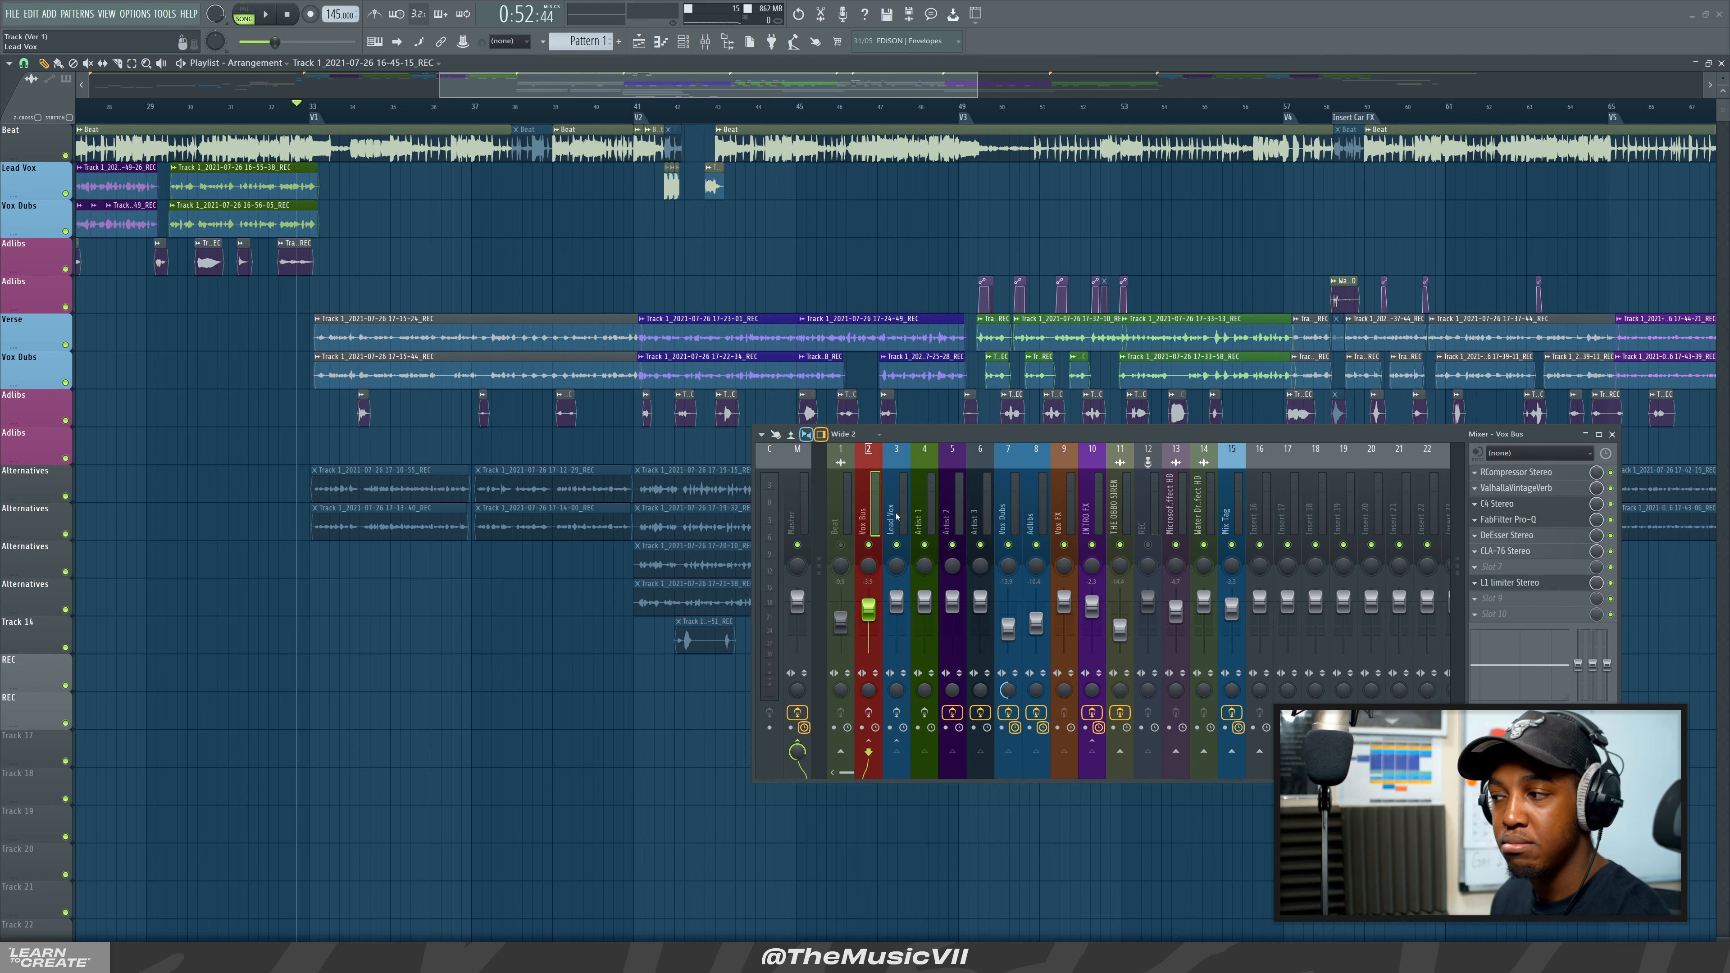
click(921, 516)
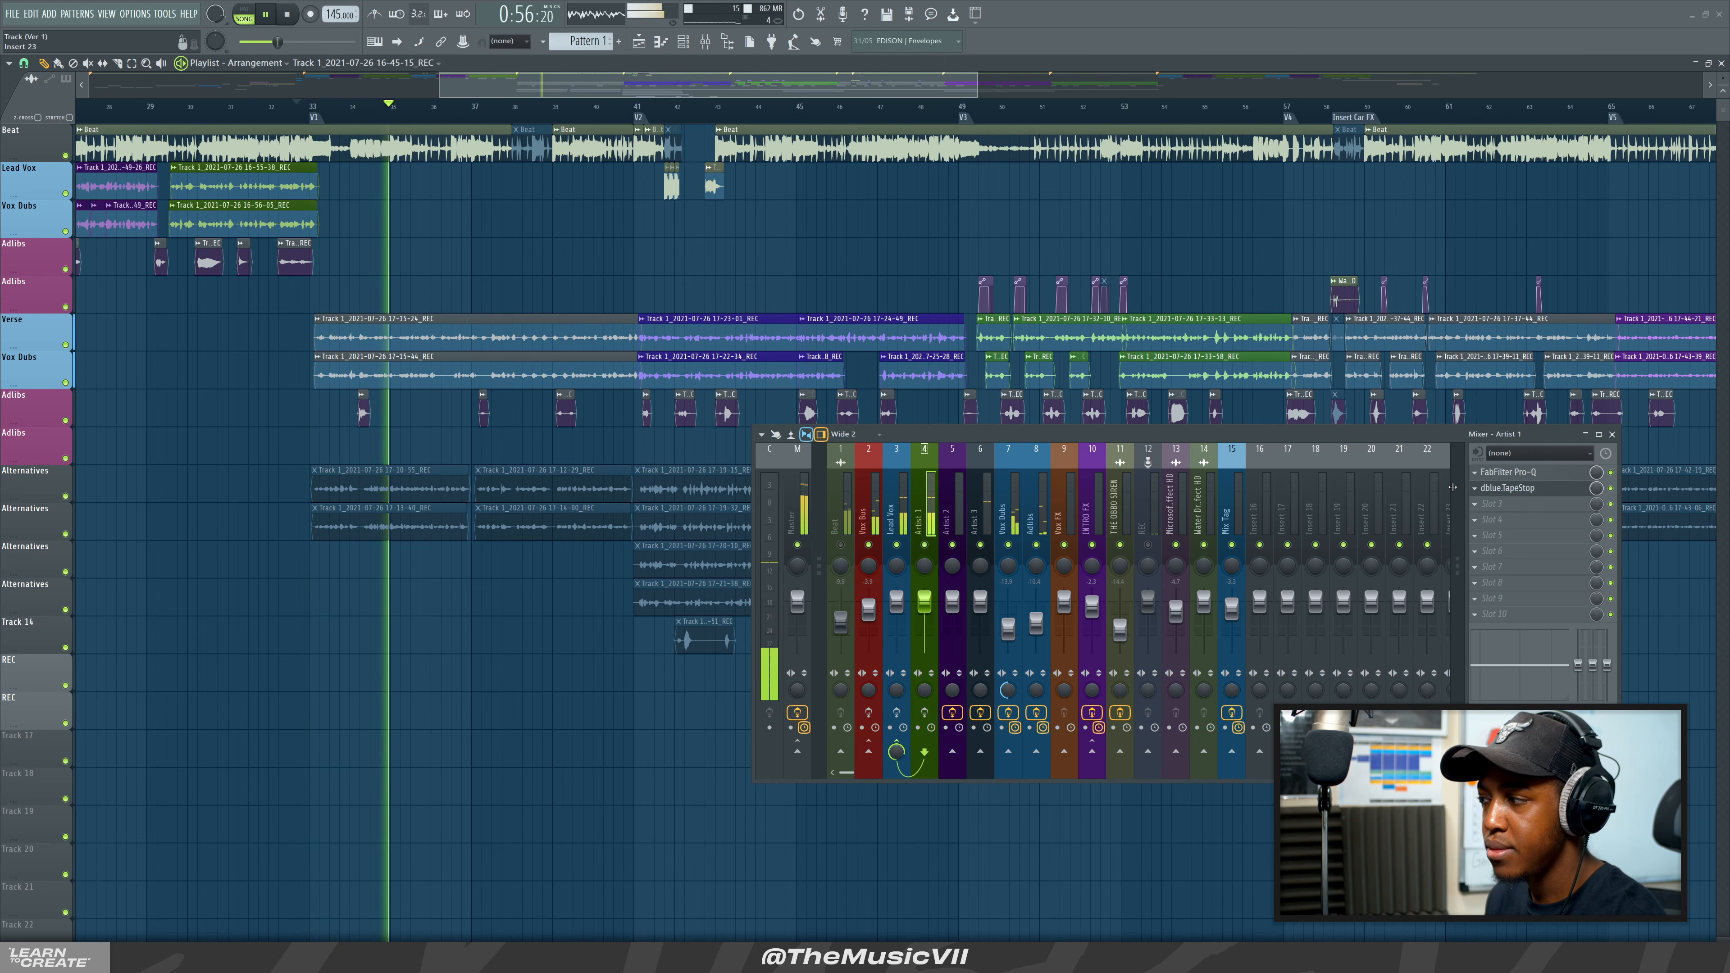
key(space)
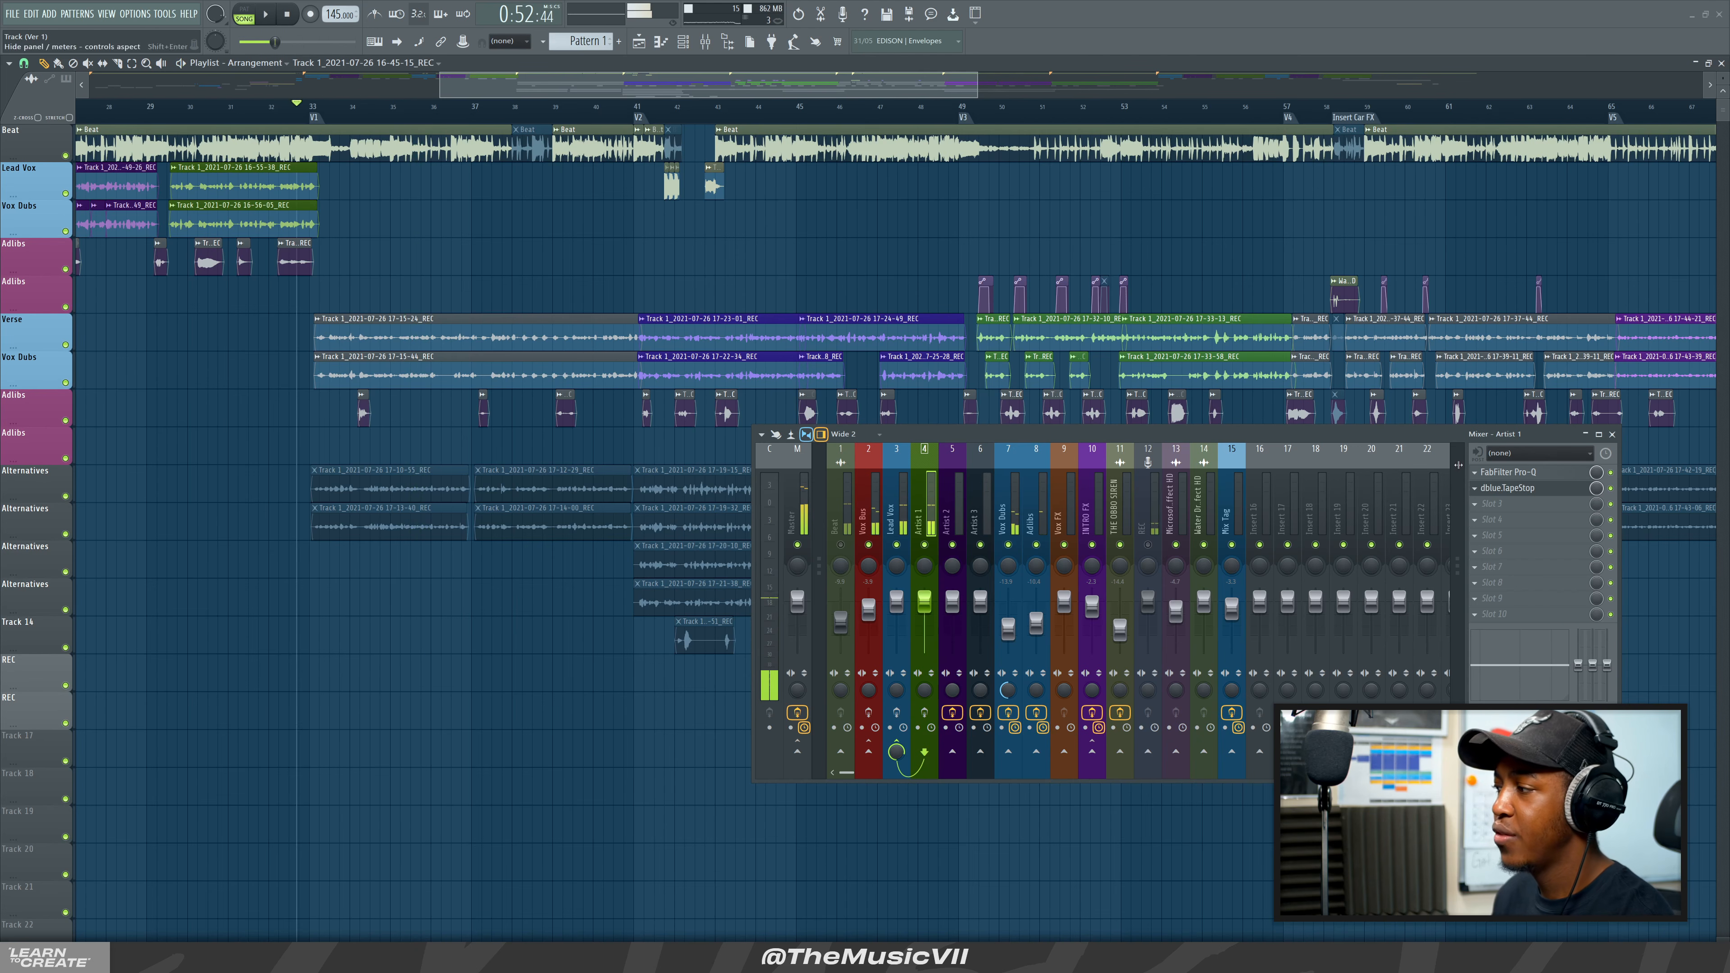
Open FabFilter Pro-Q on the Artist 1 track and play the first verse with the Vox Dubs track muted.
click(1519, 472)
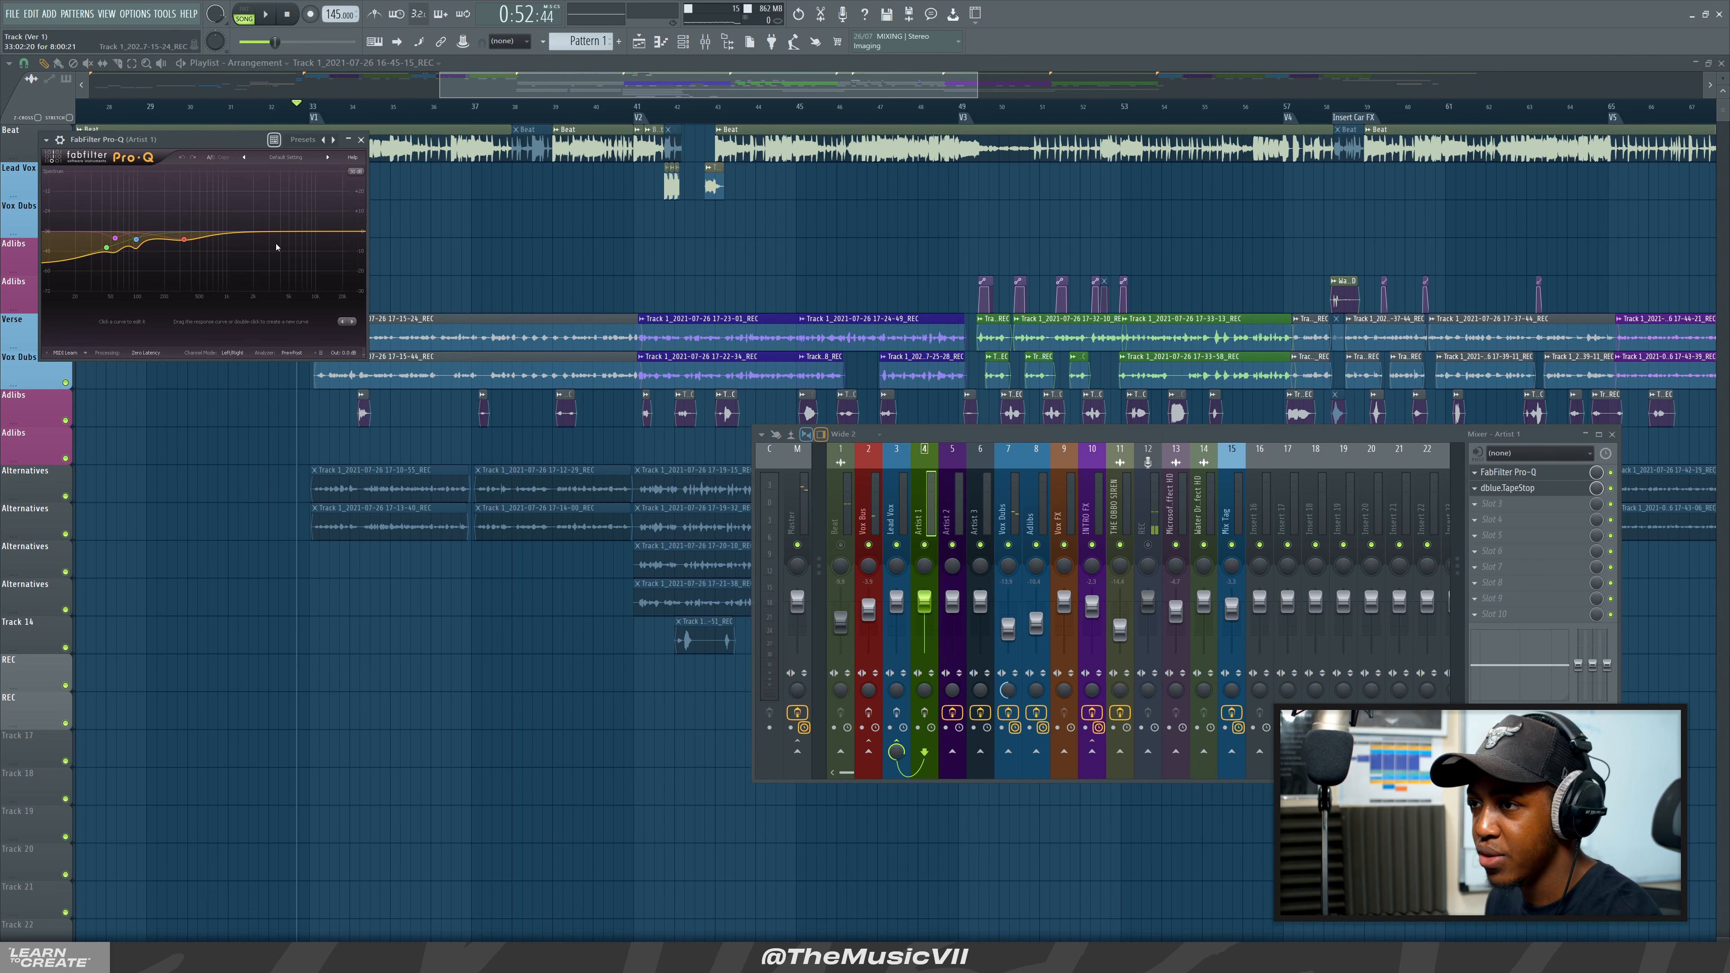
drag(220, 146, 387, 583)
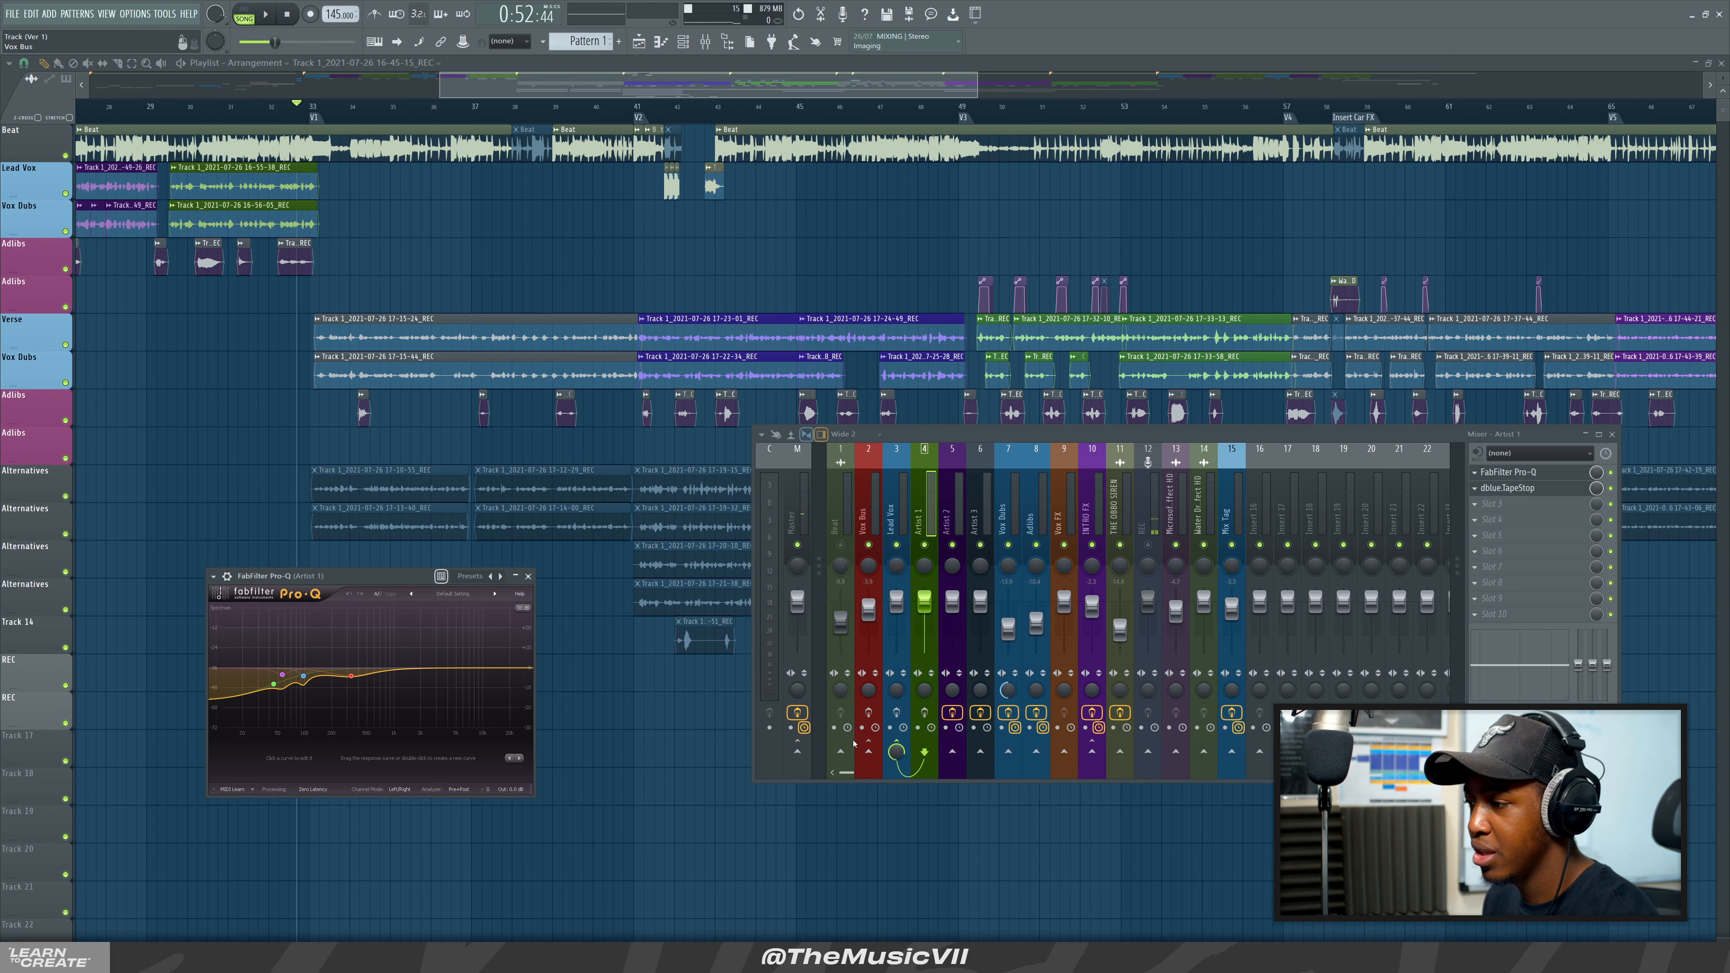
key(space)
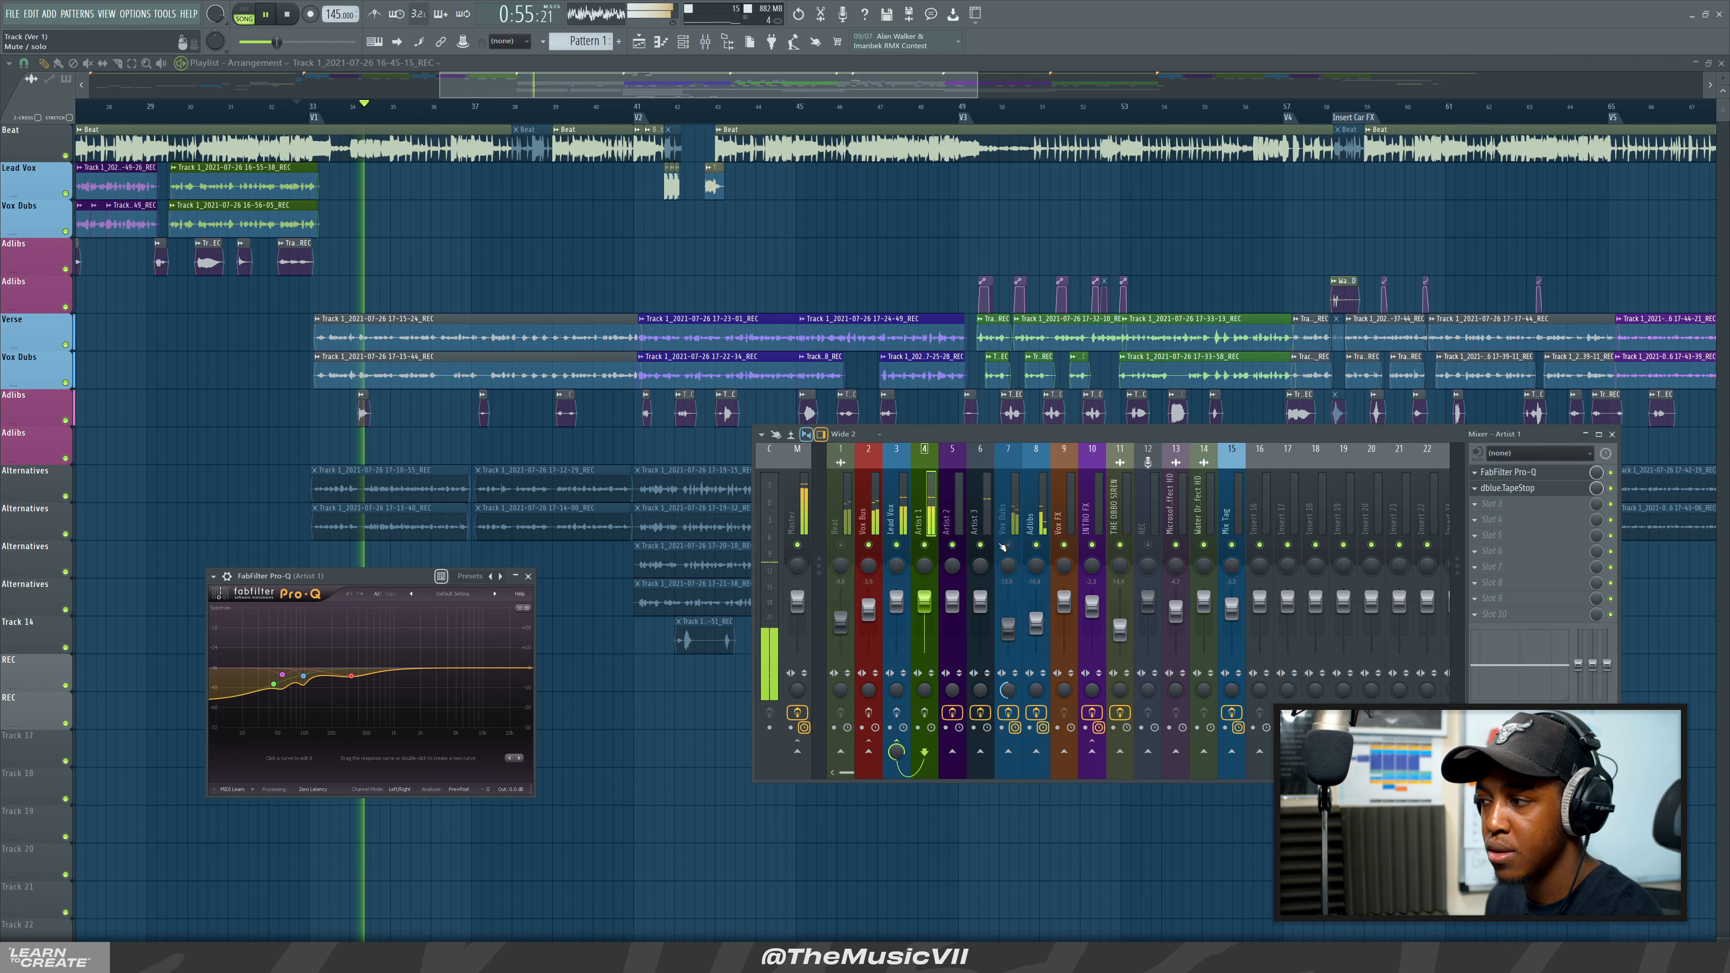
click(1037, 545)
click(1037, 545)
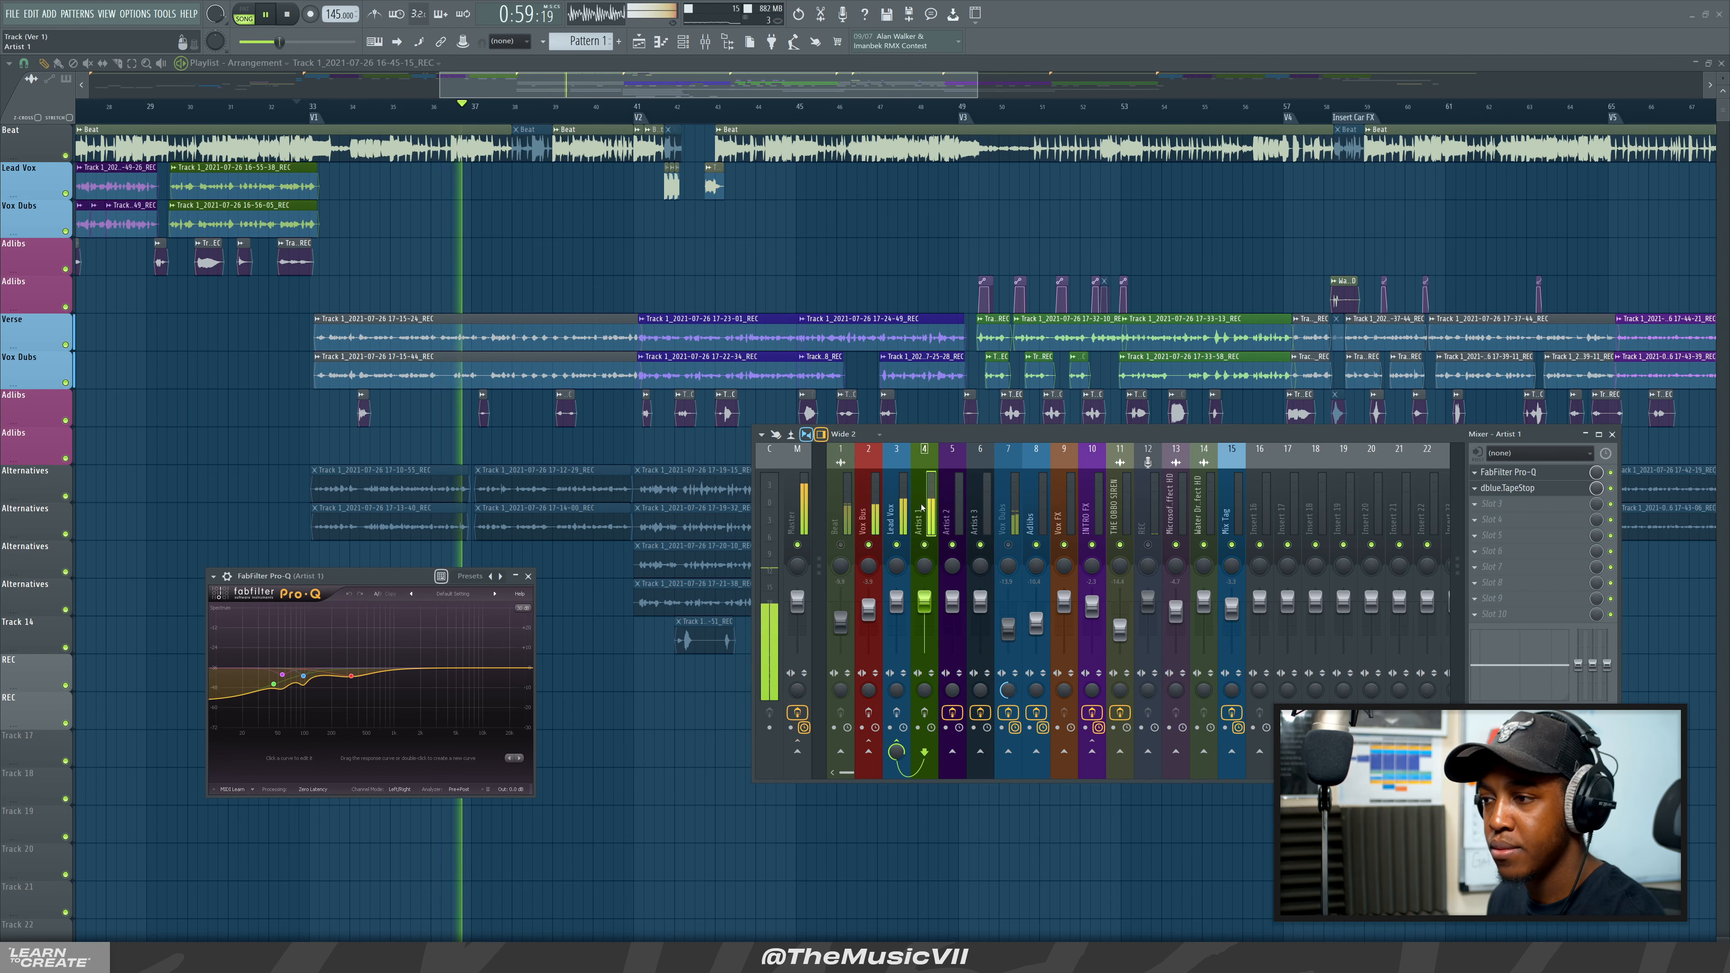
Re-enable the Artist 1 effects and examine the FabFilter Pro-Q curve while playing the first verse, closing its window at the end.
key(space)
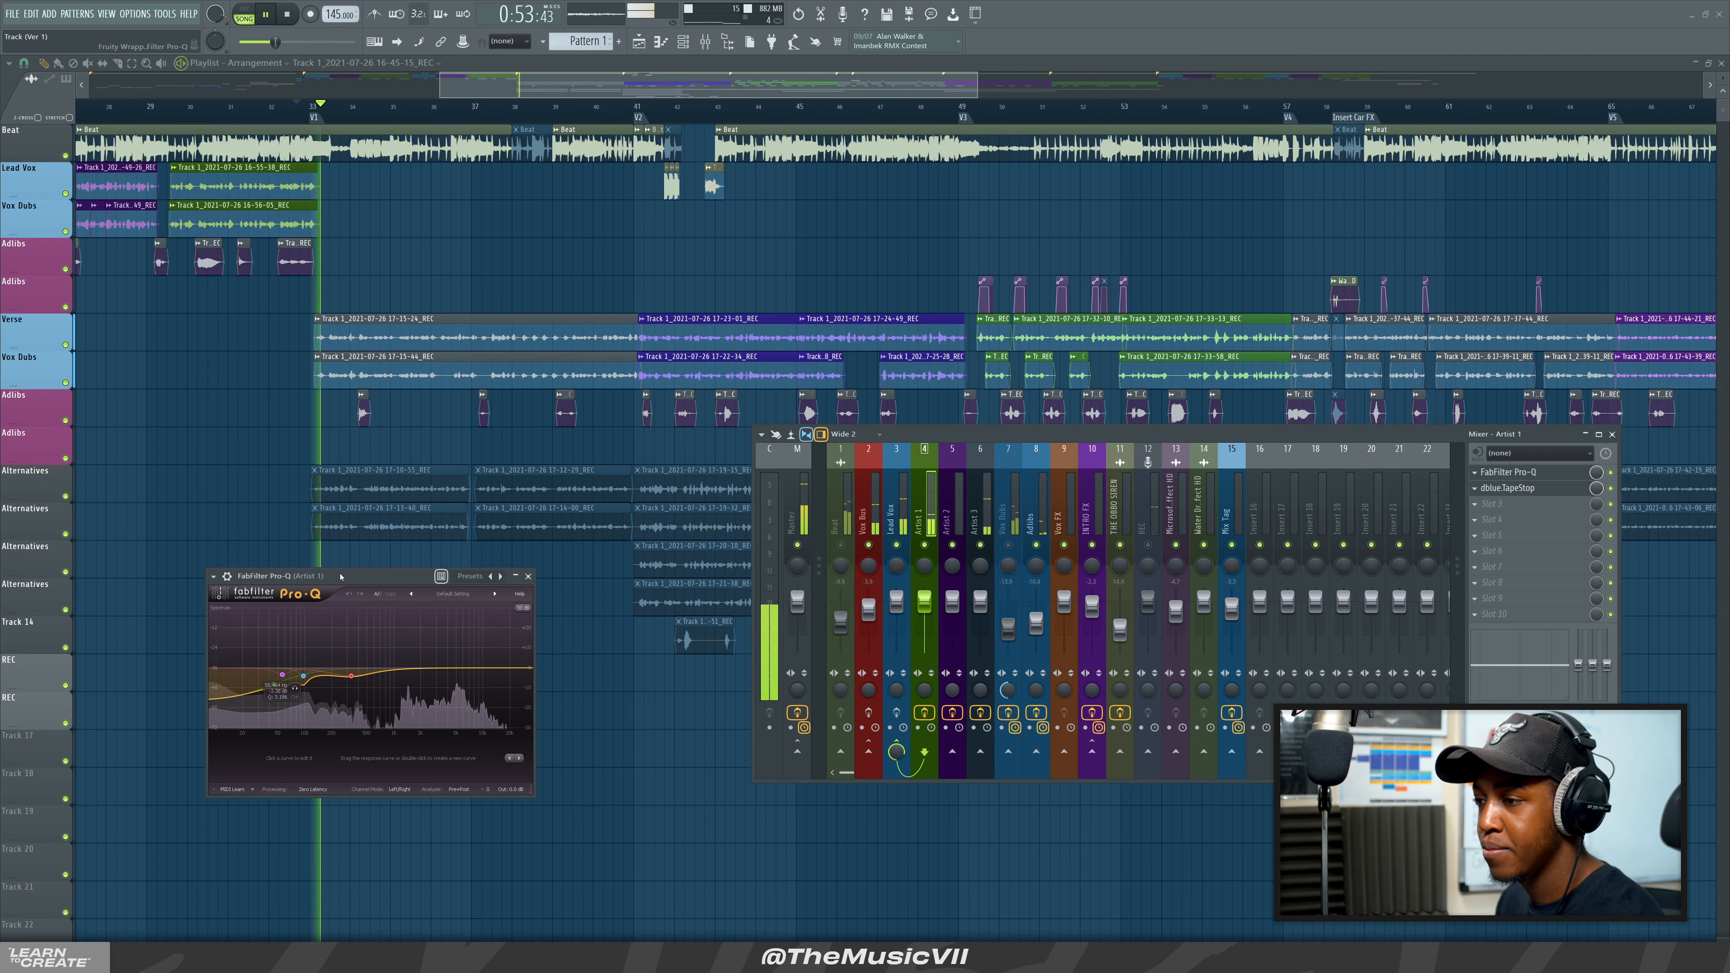
drag(335, 587, 331, 496)
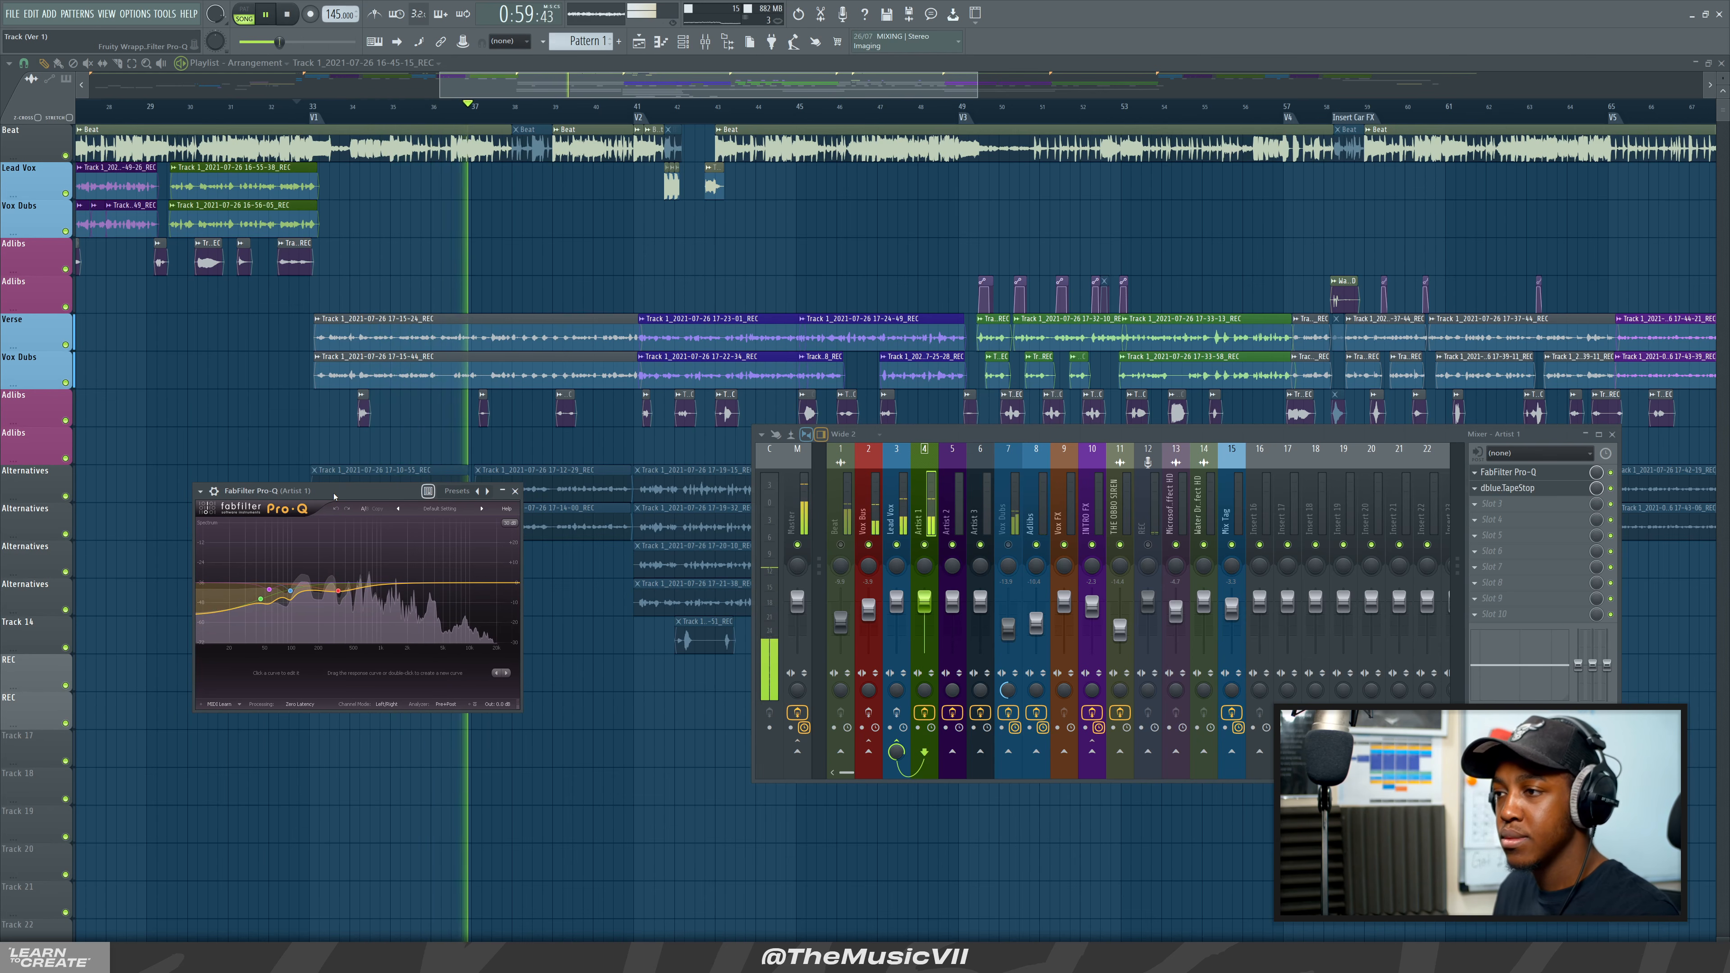
key(space)
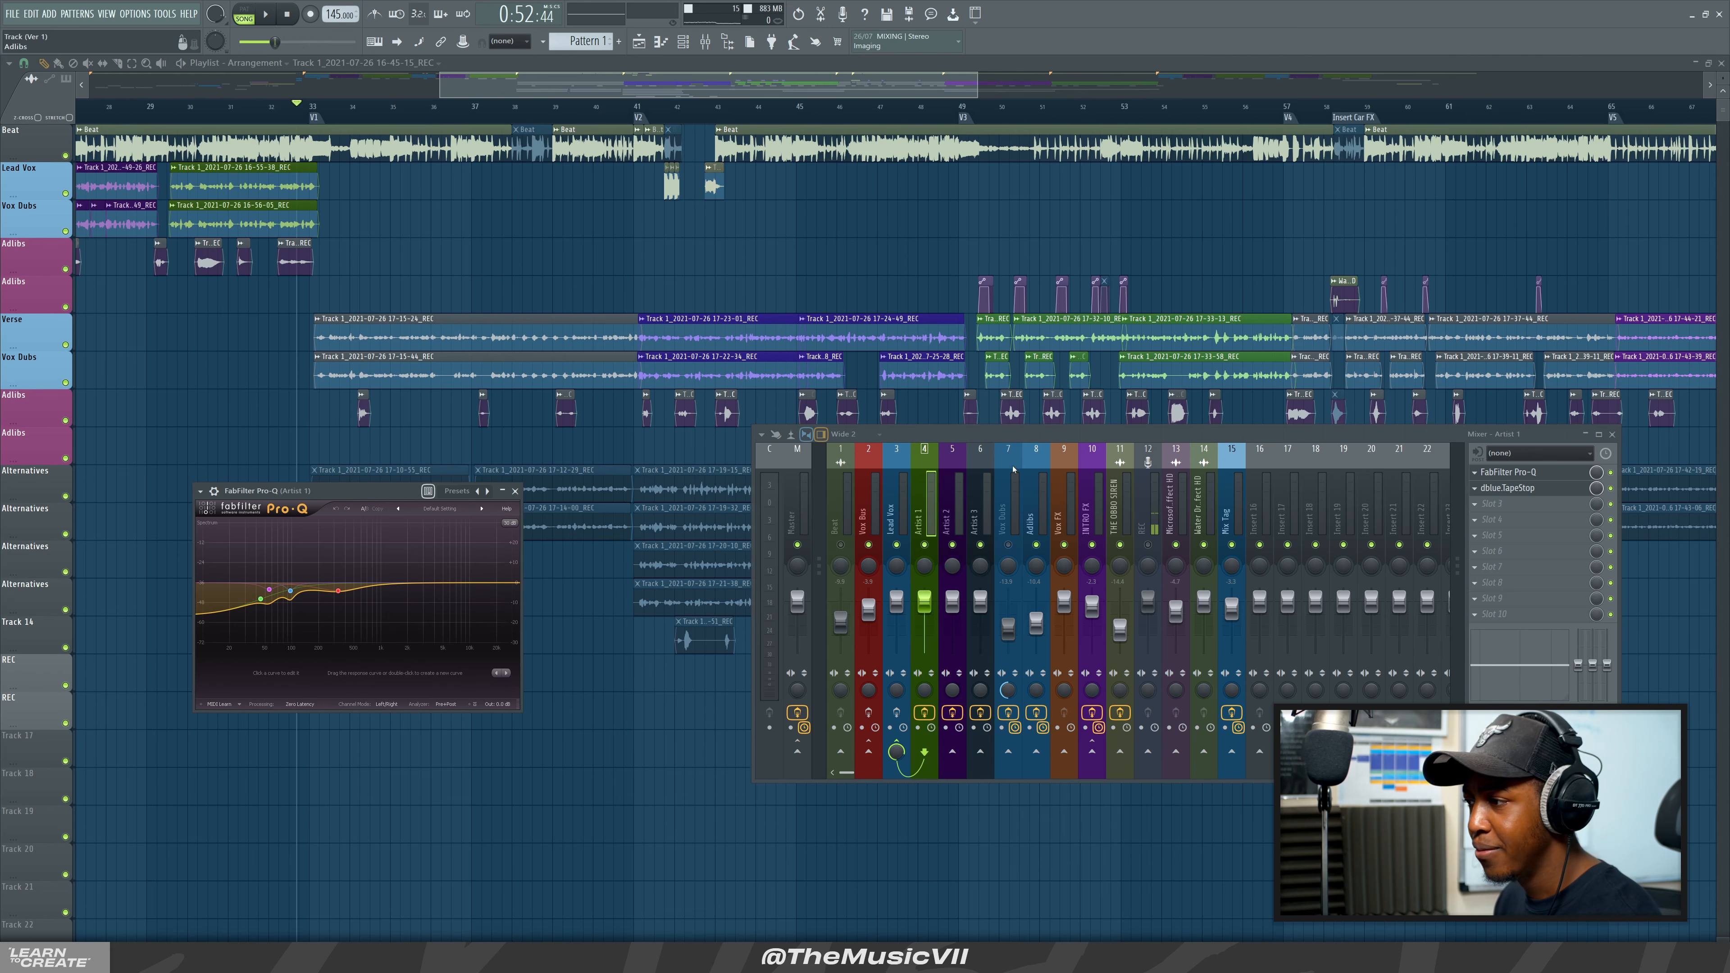
click(517, 492)
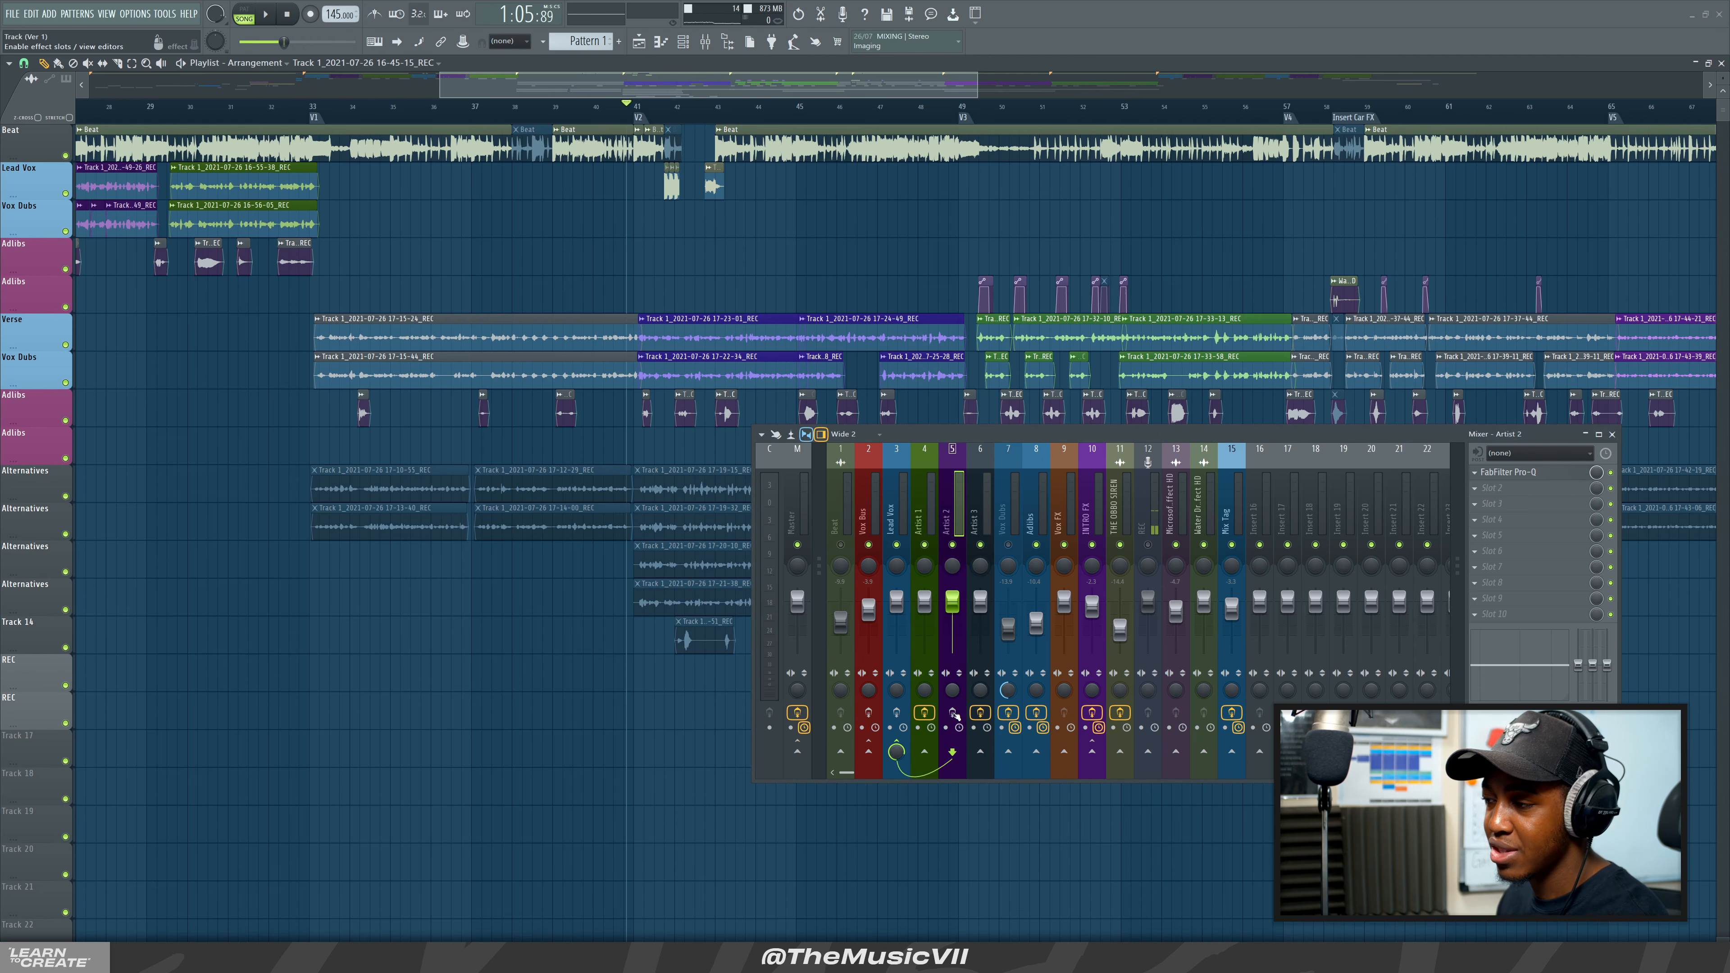
Play the verse from just before the V2 marker with the Artist 2 effects enabled and the Adlibs track muted.
key(space)
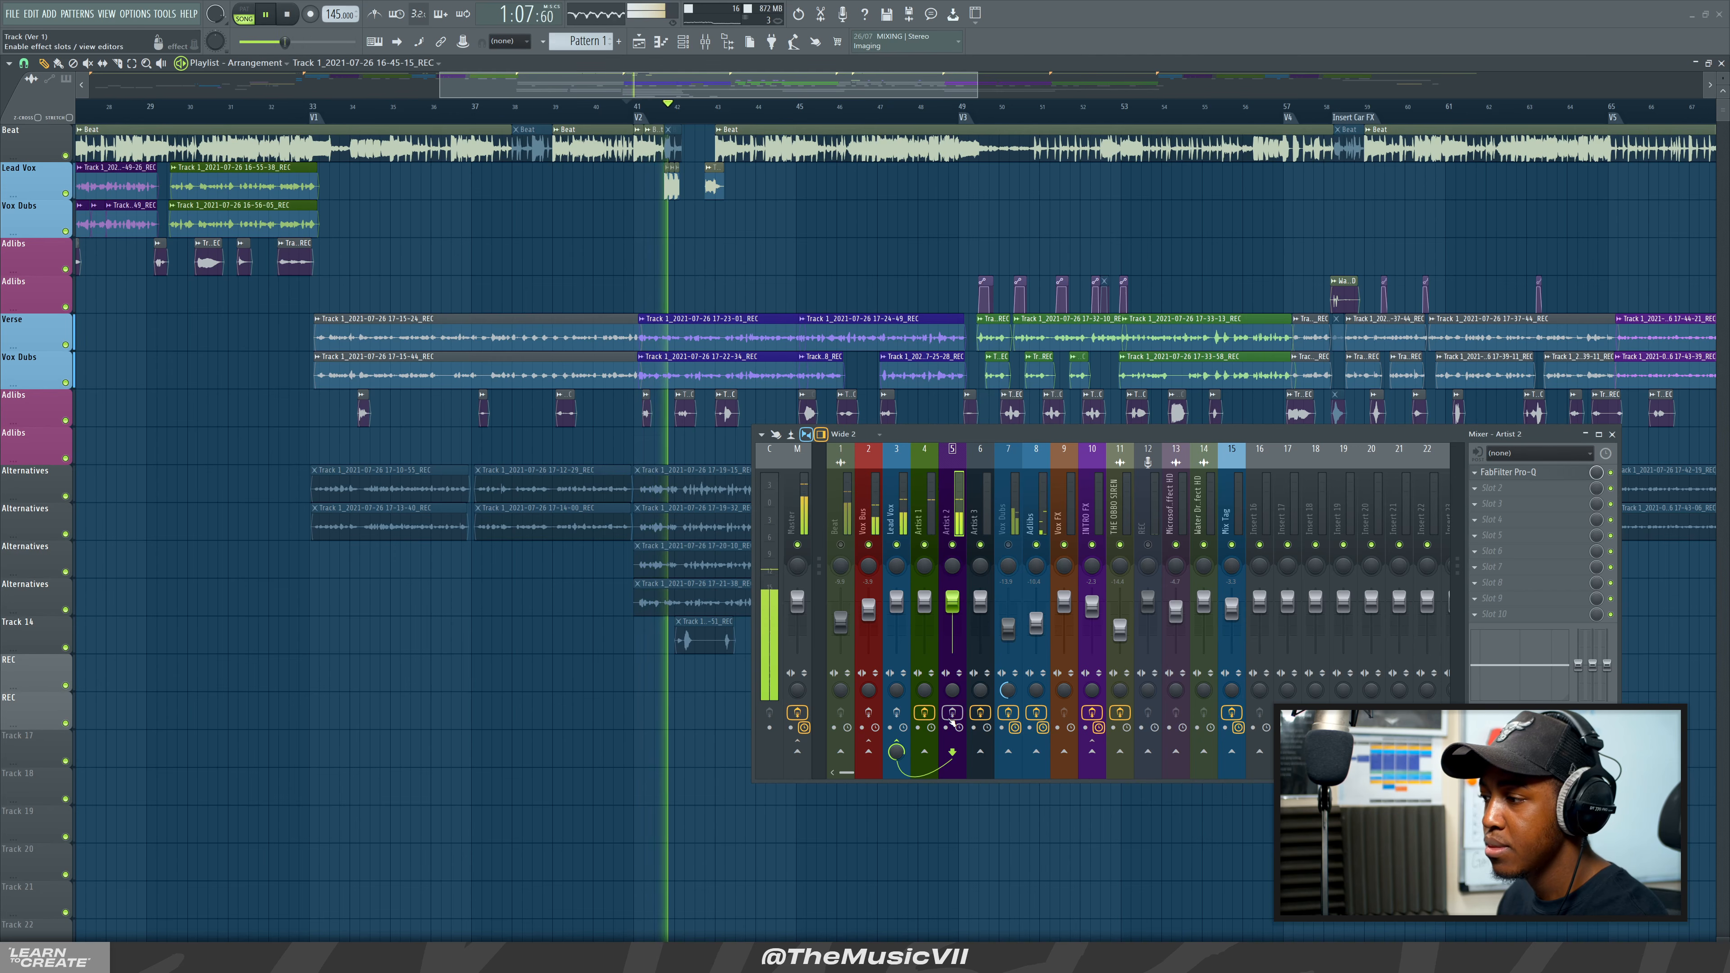
key(space)
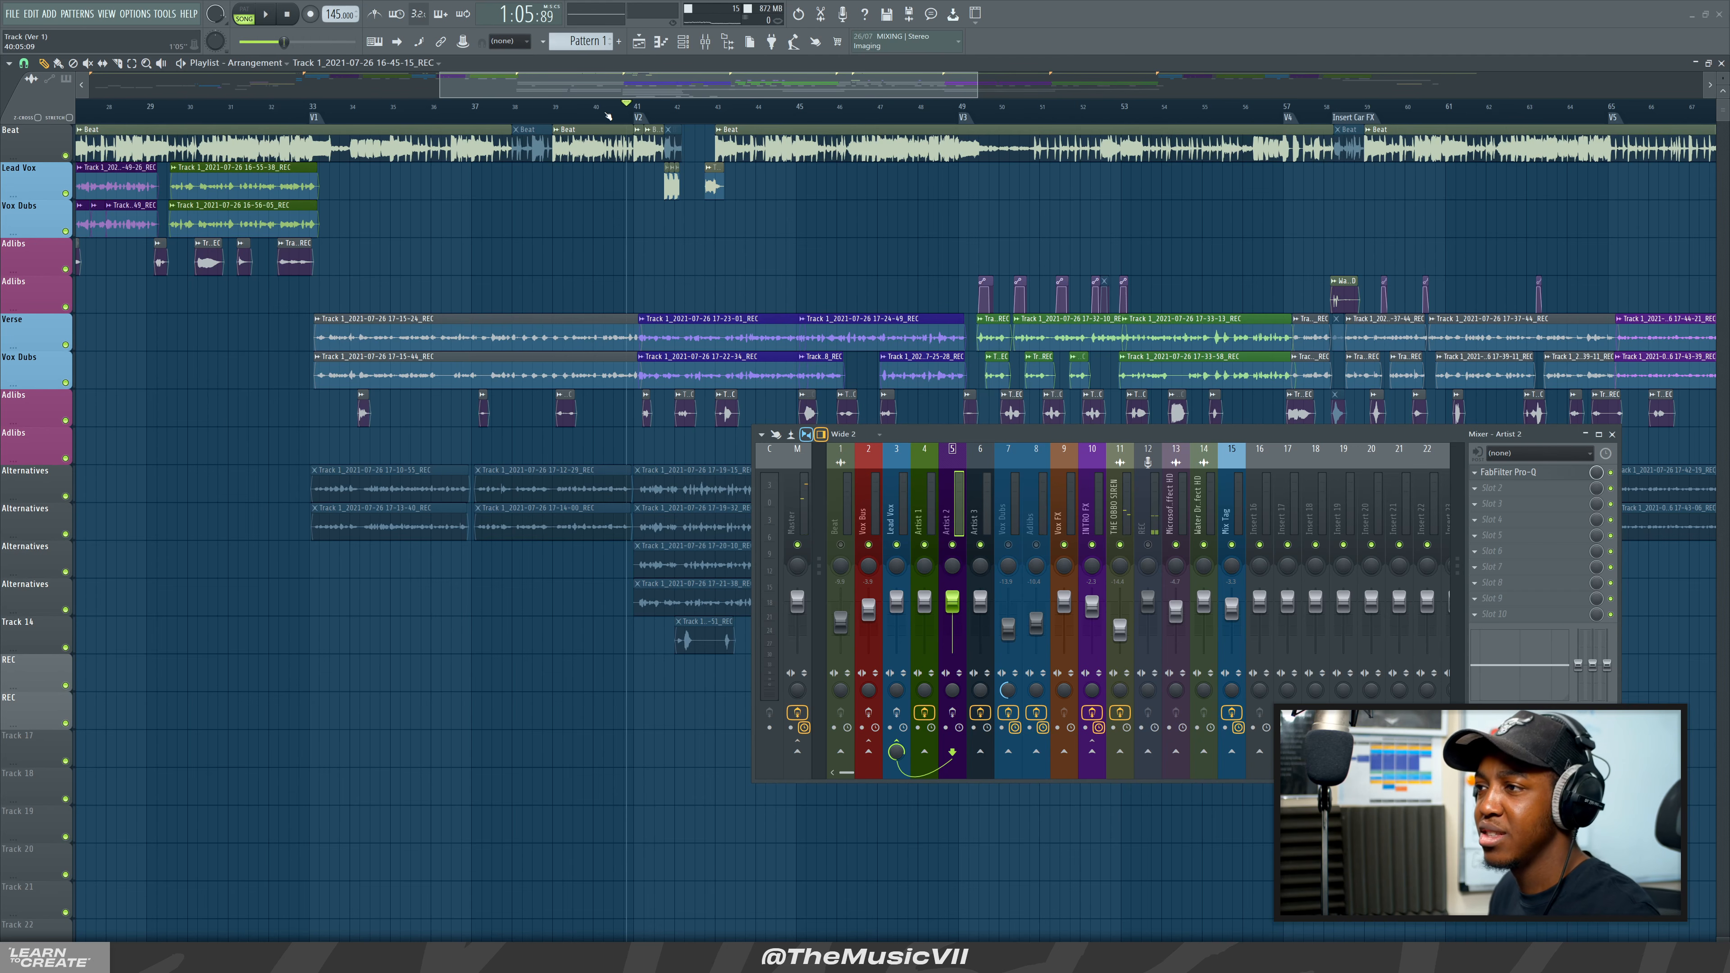
key(space)
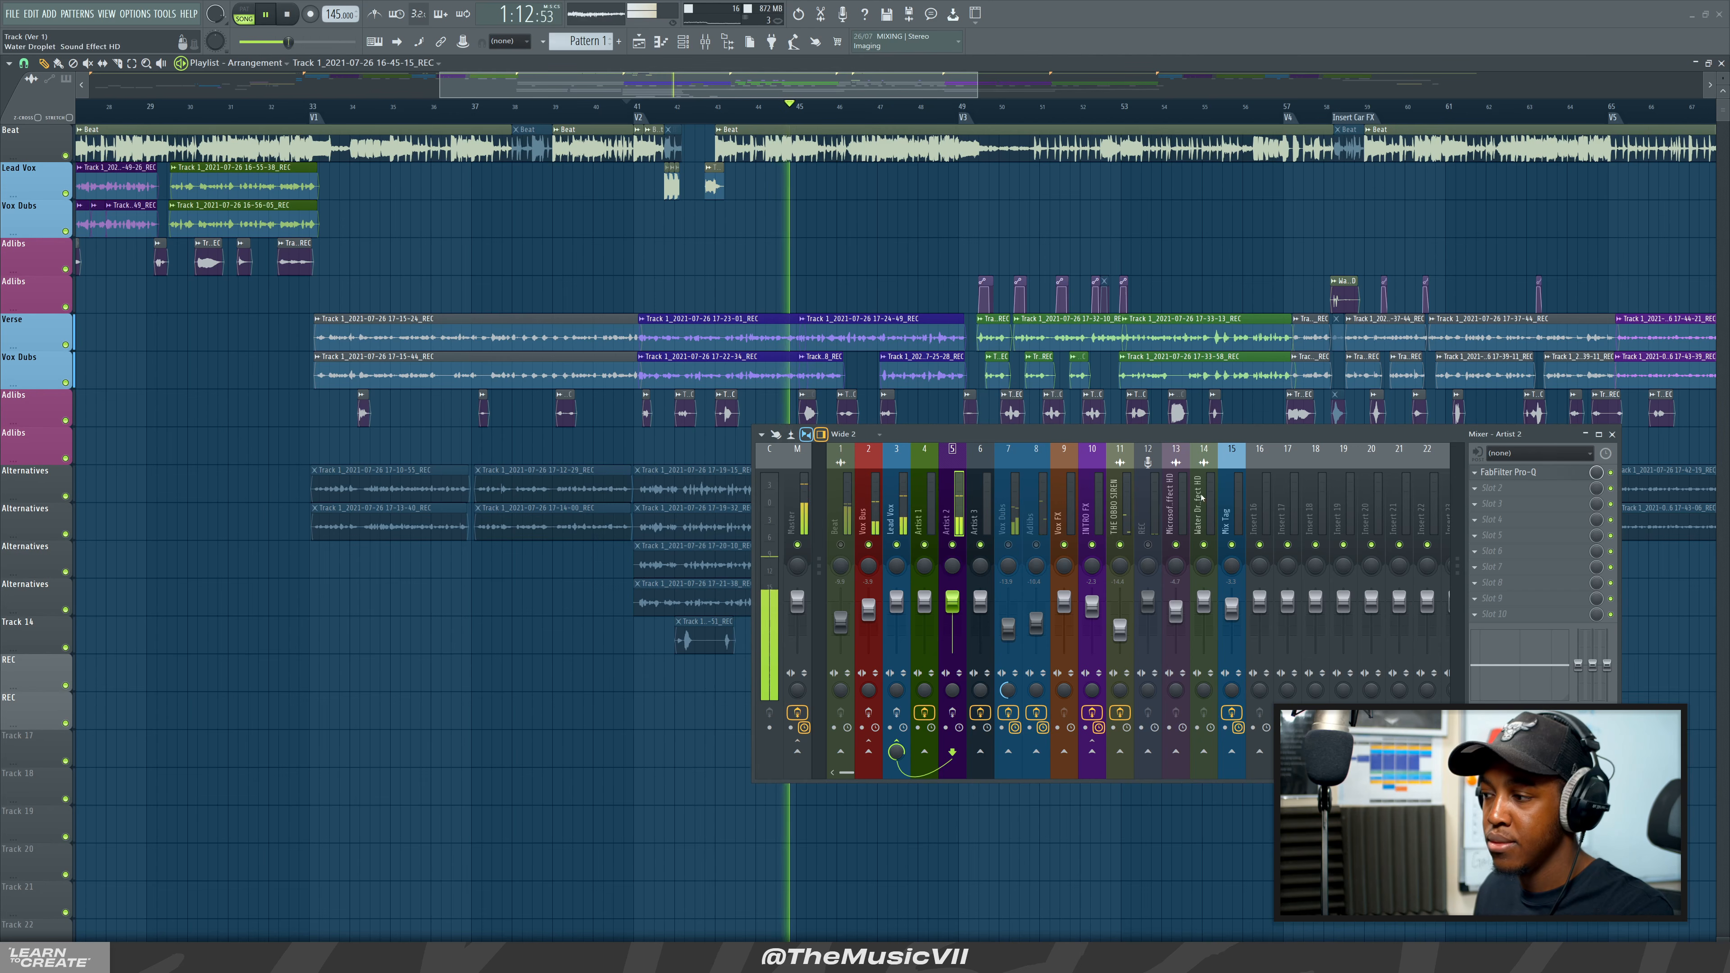
key(space)
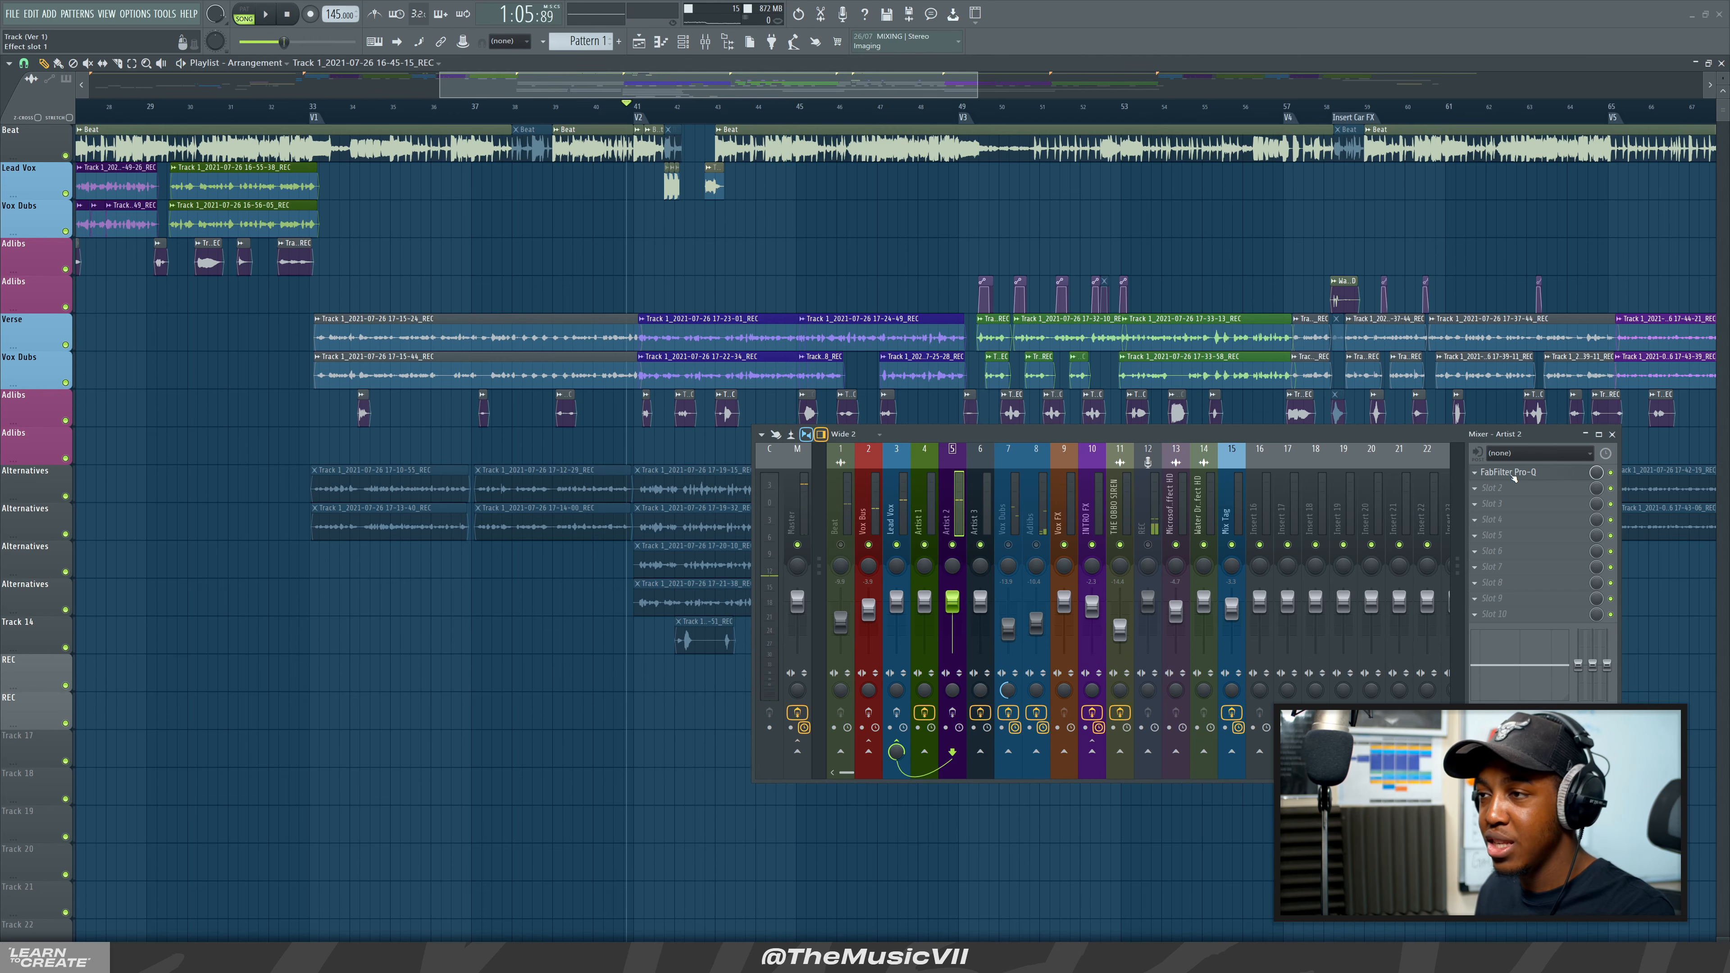
Examine the FabFilter Pro-Q curve on the Artist 2 track while playing from just before the V2 marker, closing its window at the end.
drag(310, 174, 338, 437)
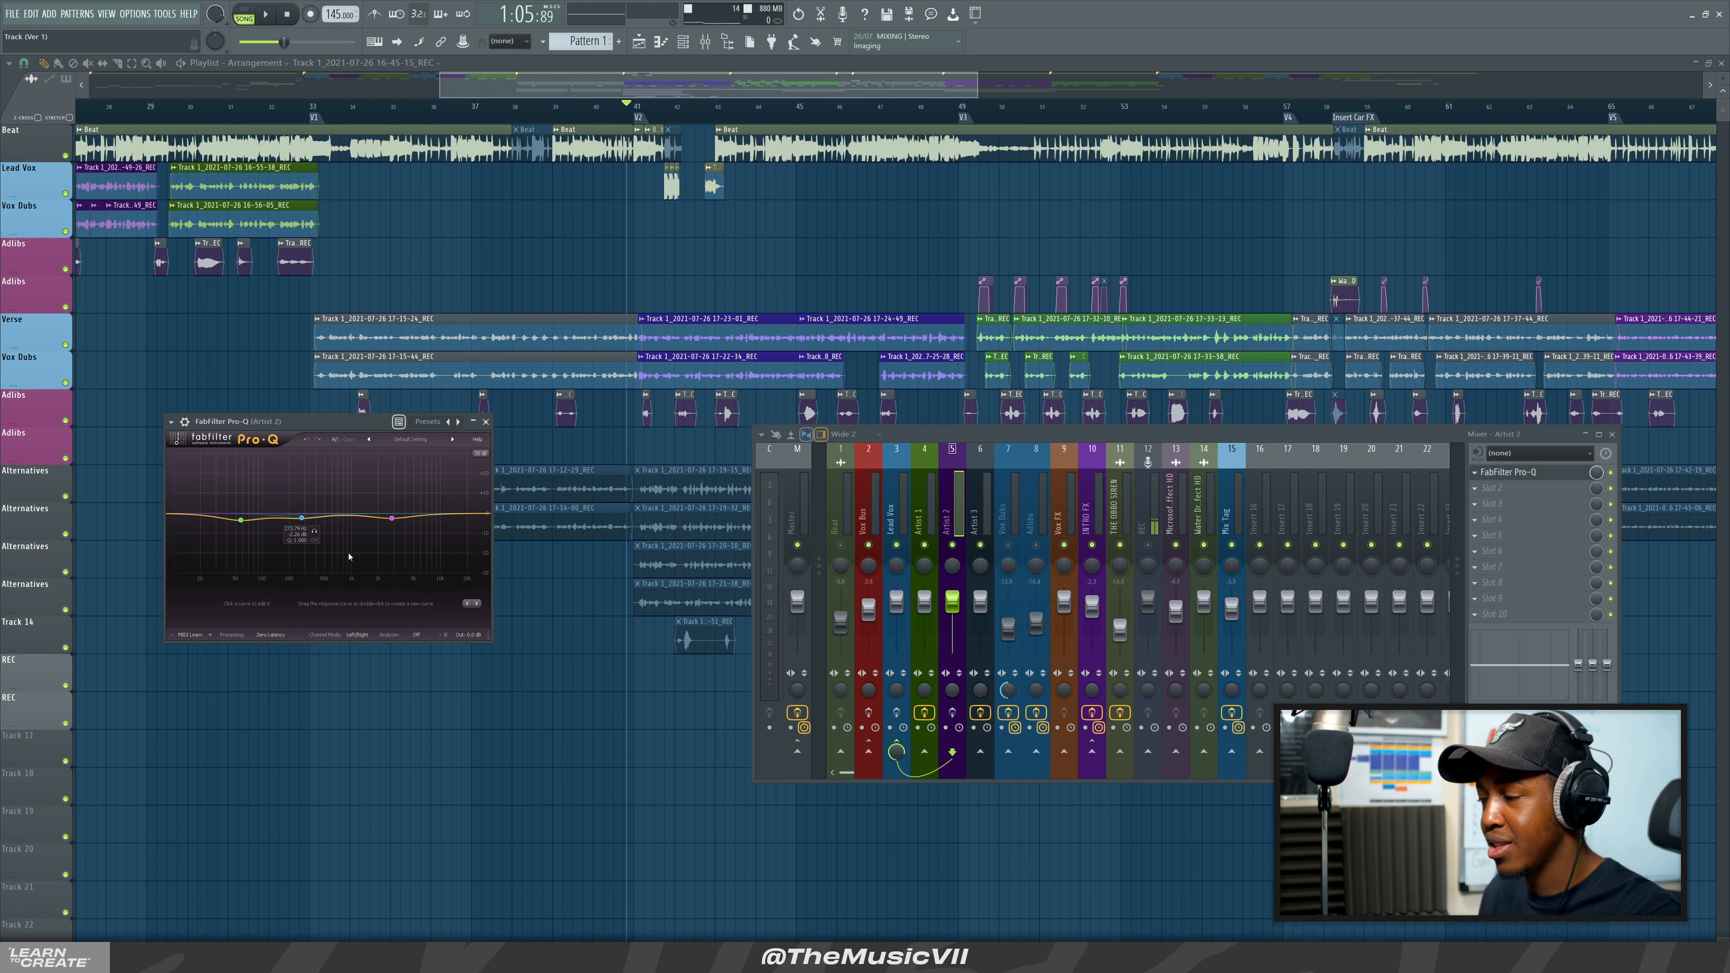
key(space)
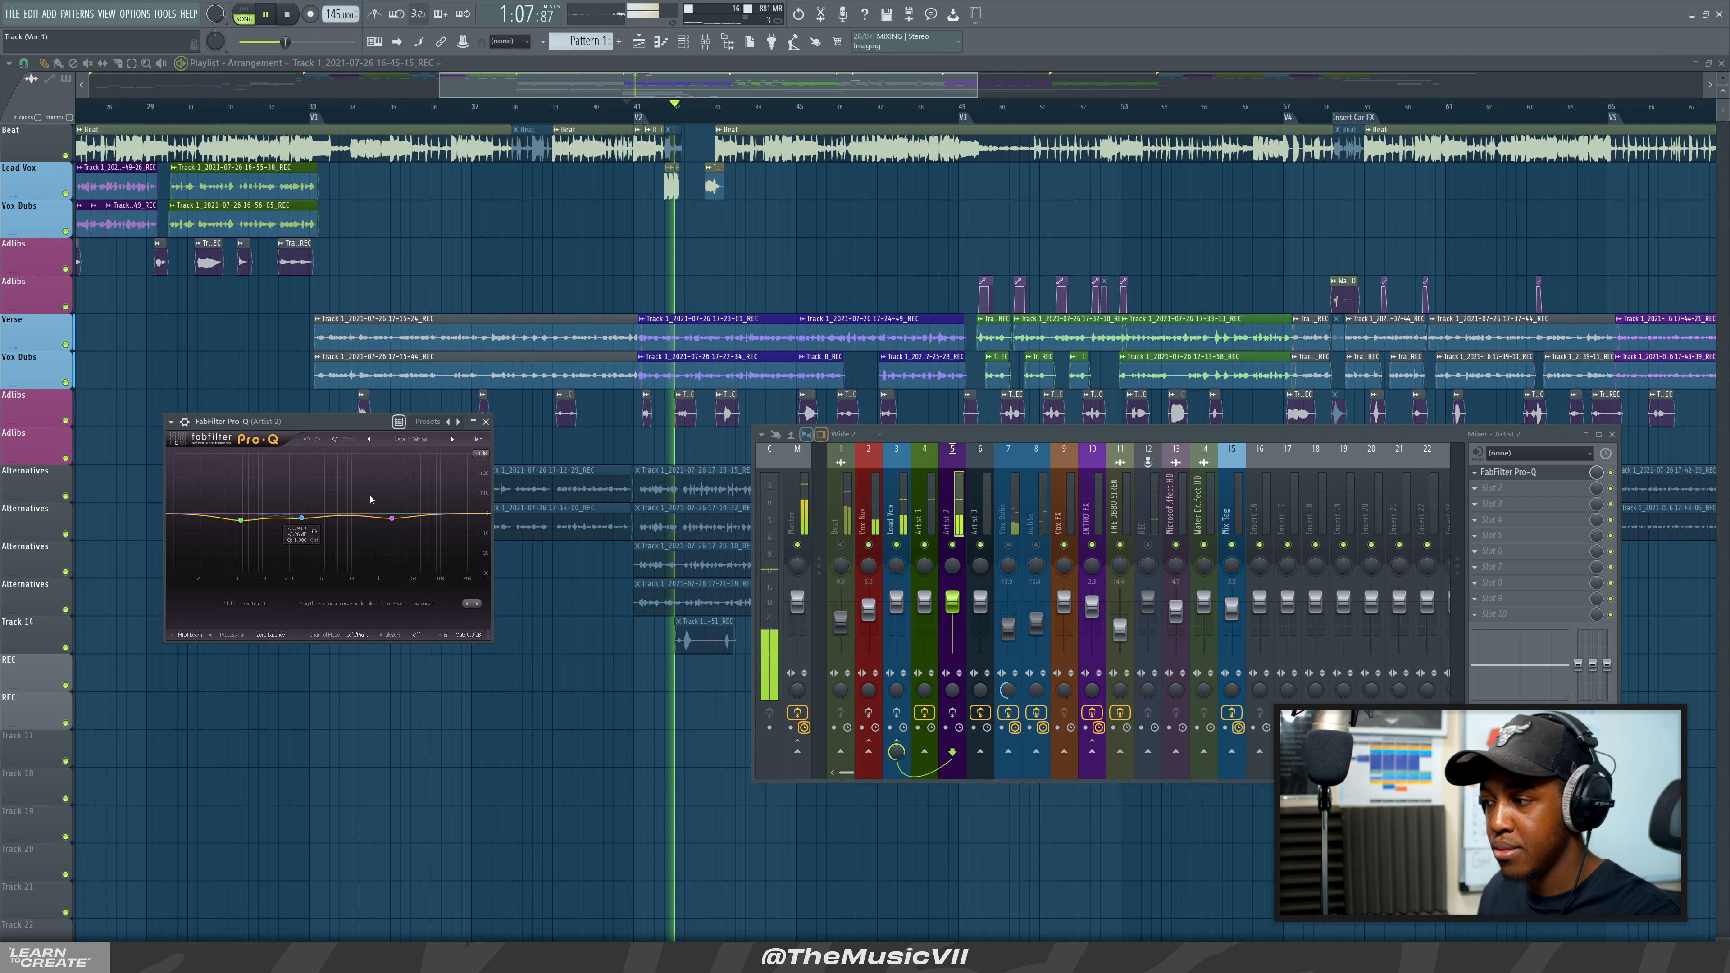
key(space)
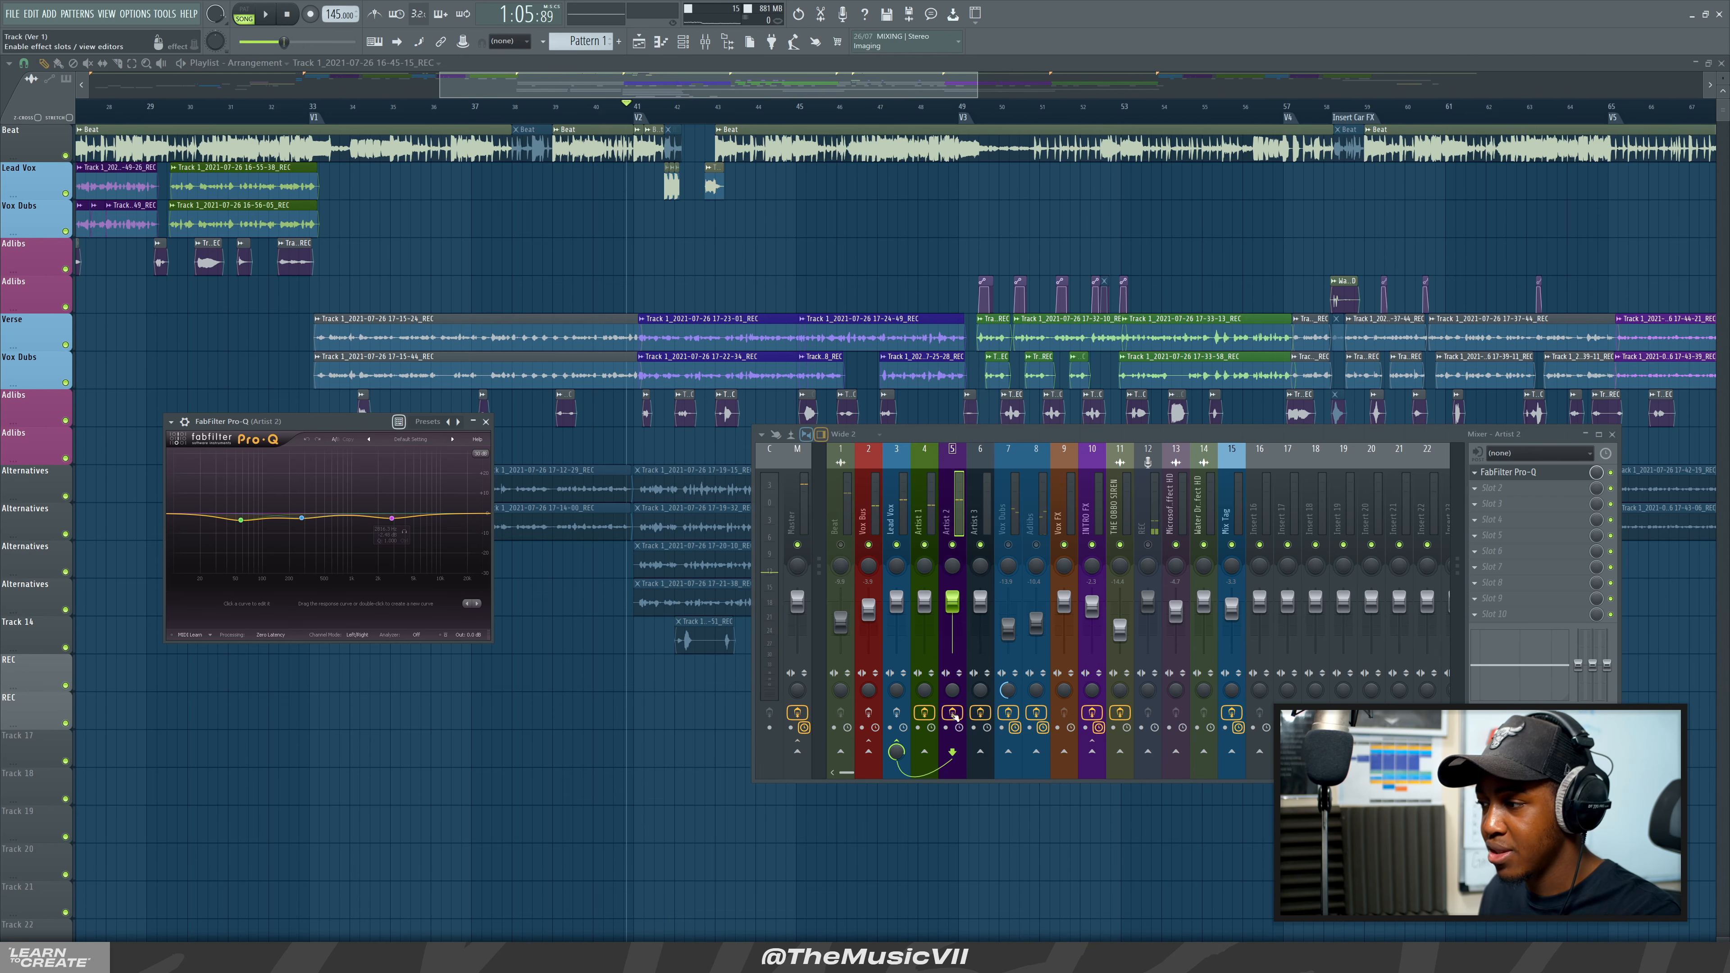
key(space)
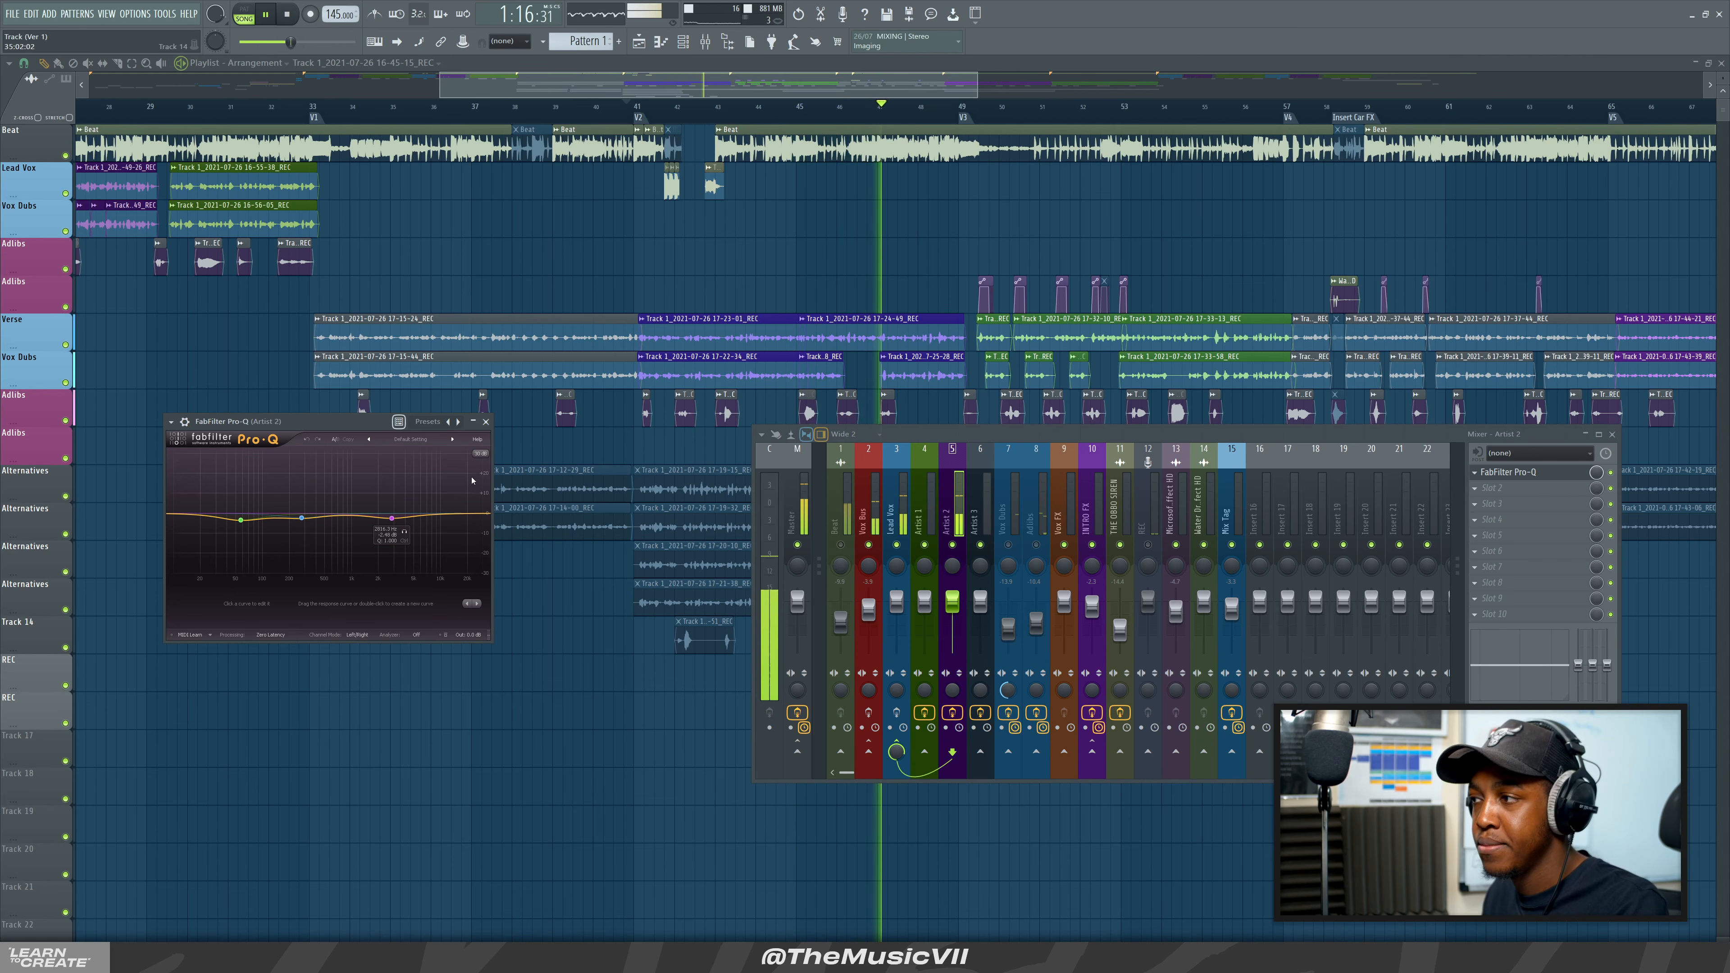
key(Escape)
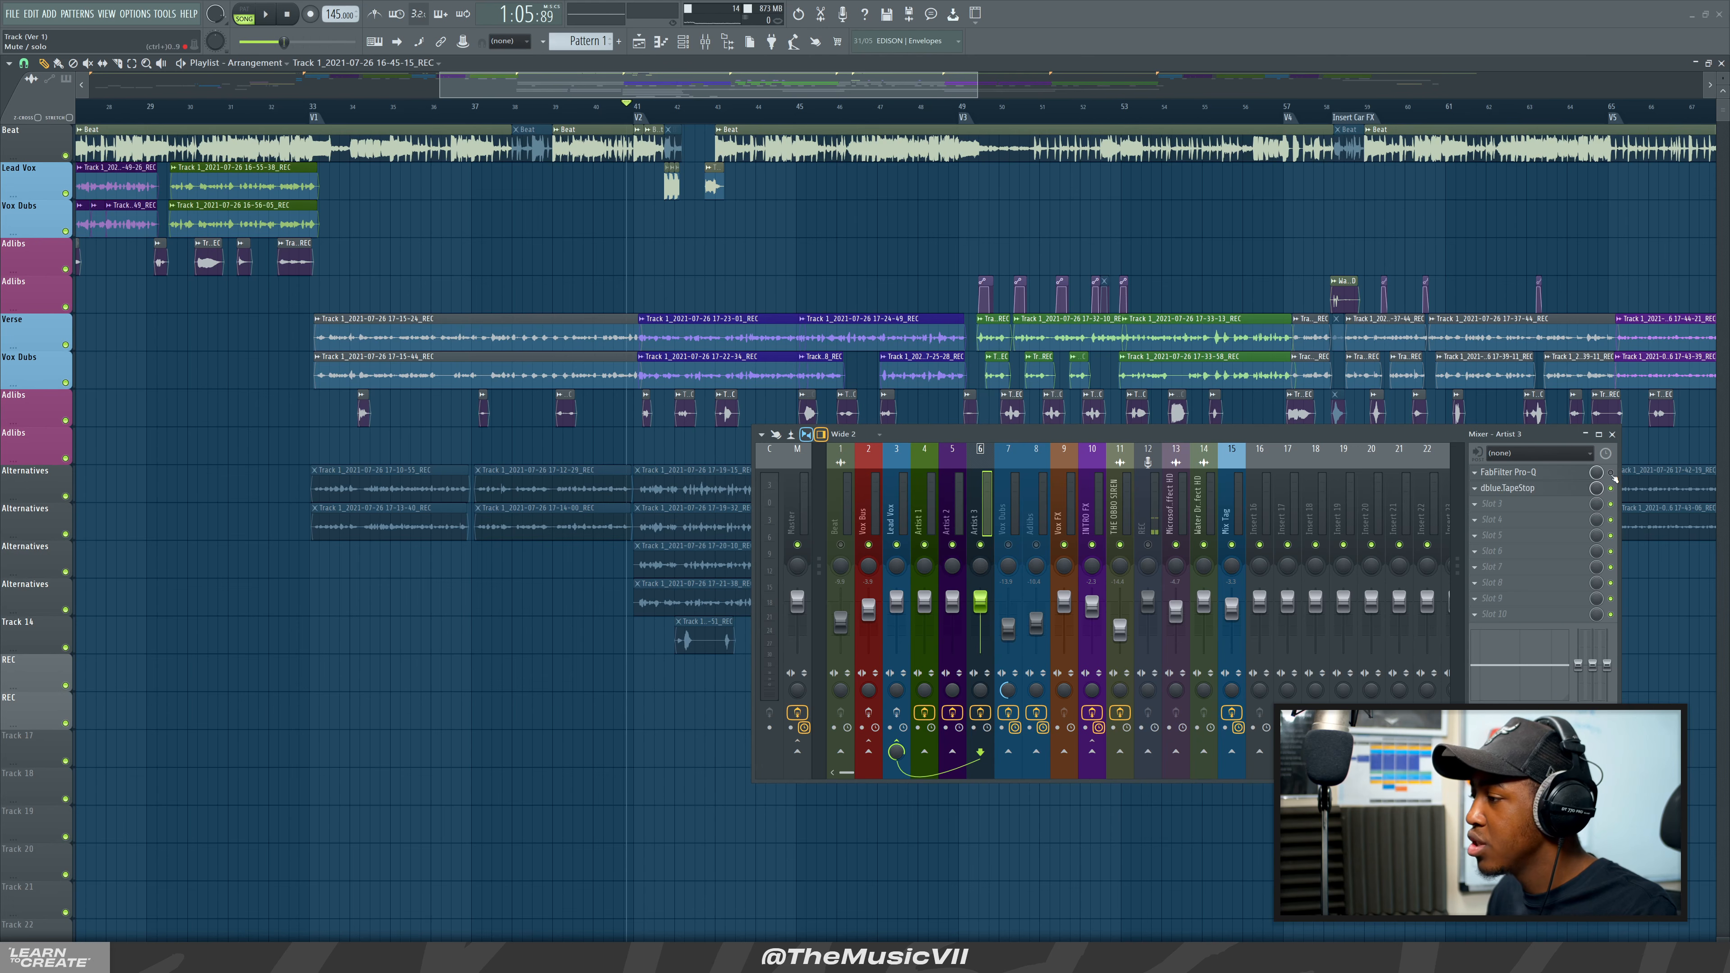
Play the verse from just before the V3 marker and examine the FabFilter Pro-Q curve on the Artist 3 track, closing its window at the end.
drag(908, 89, 1010, 88)
key(space)
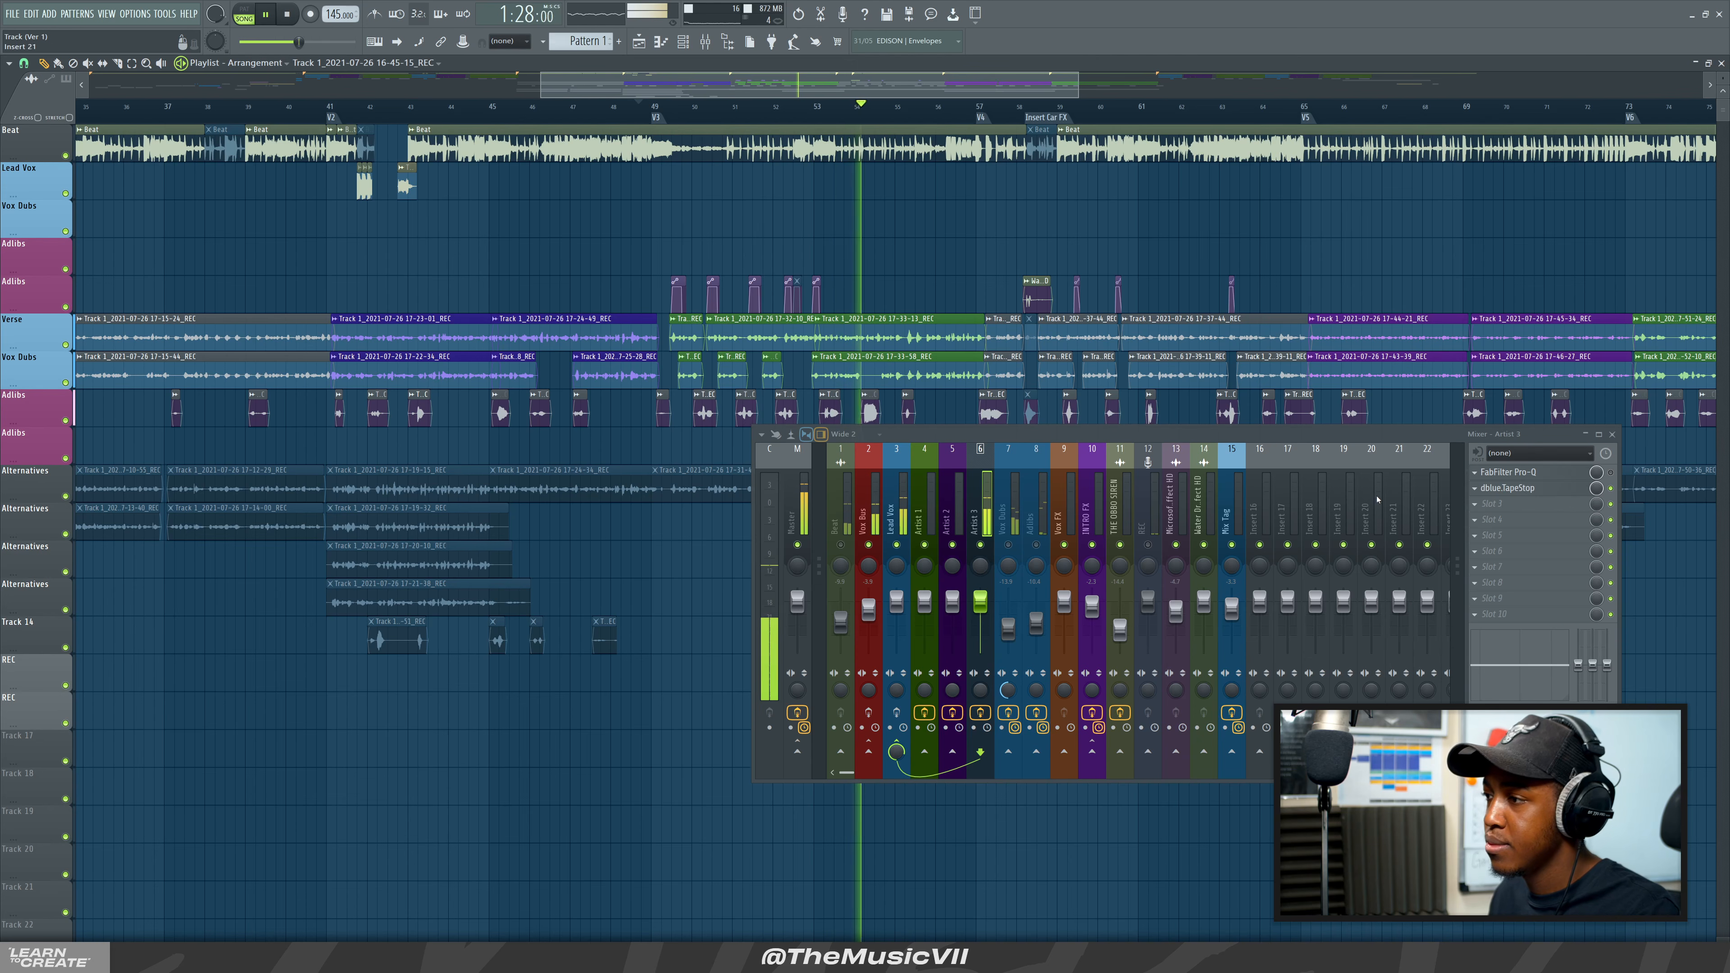
key(space)
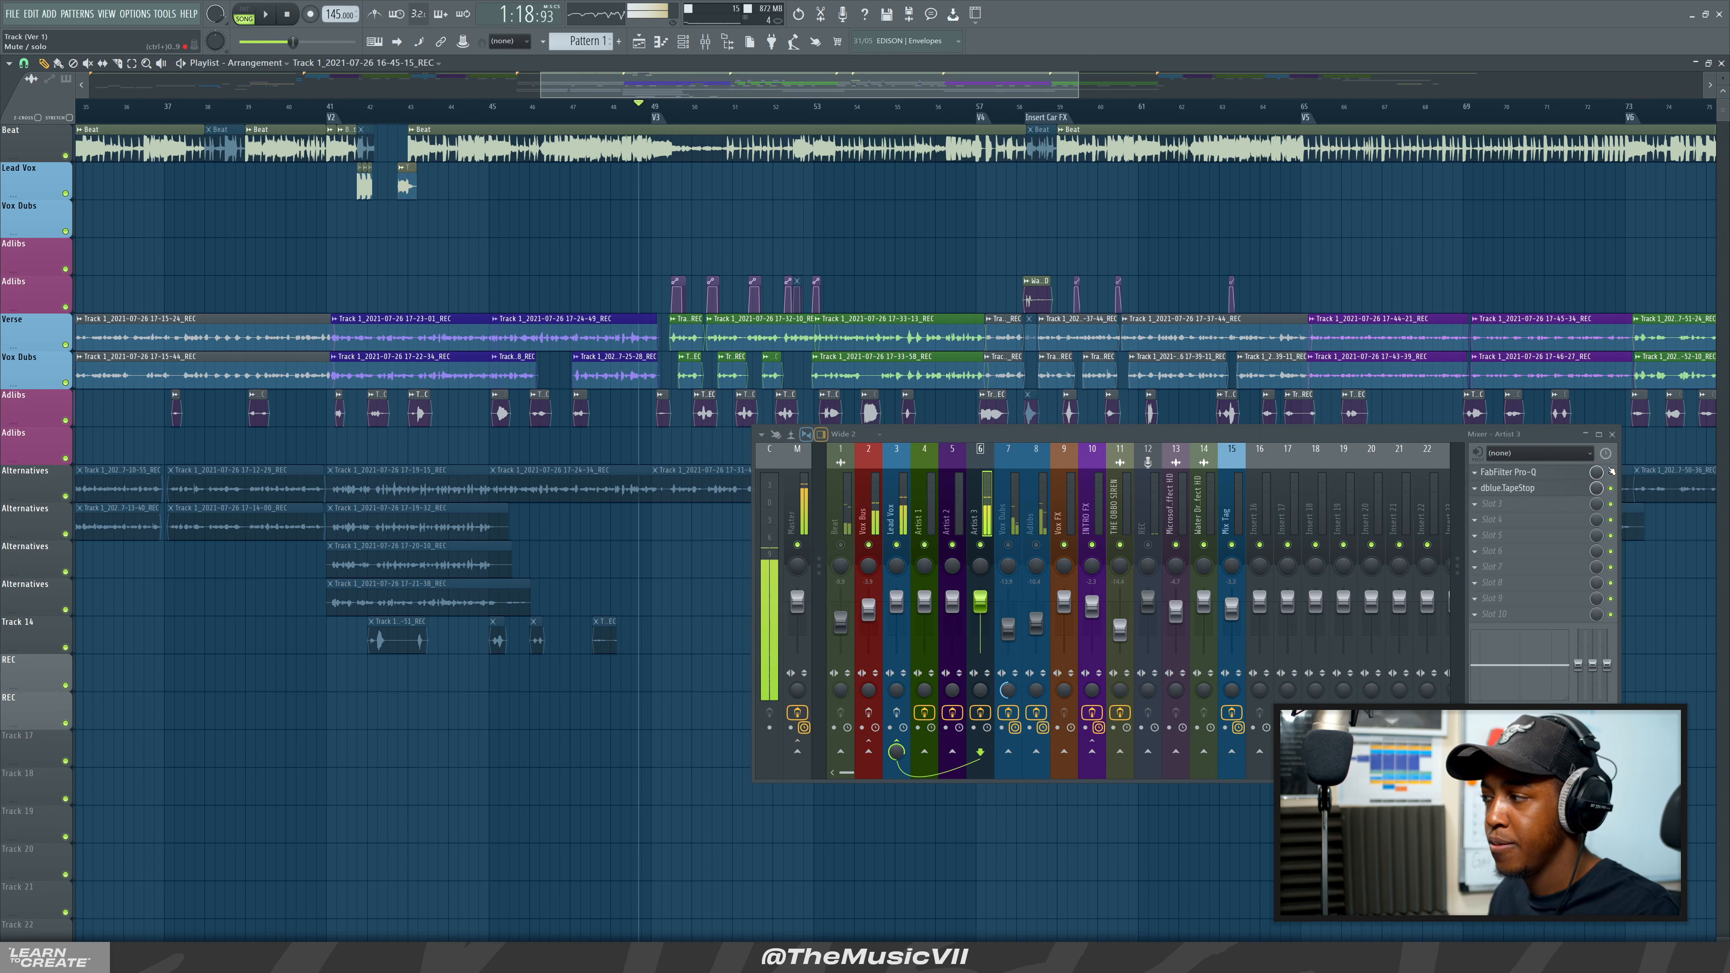
key(space)
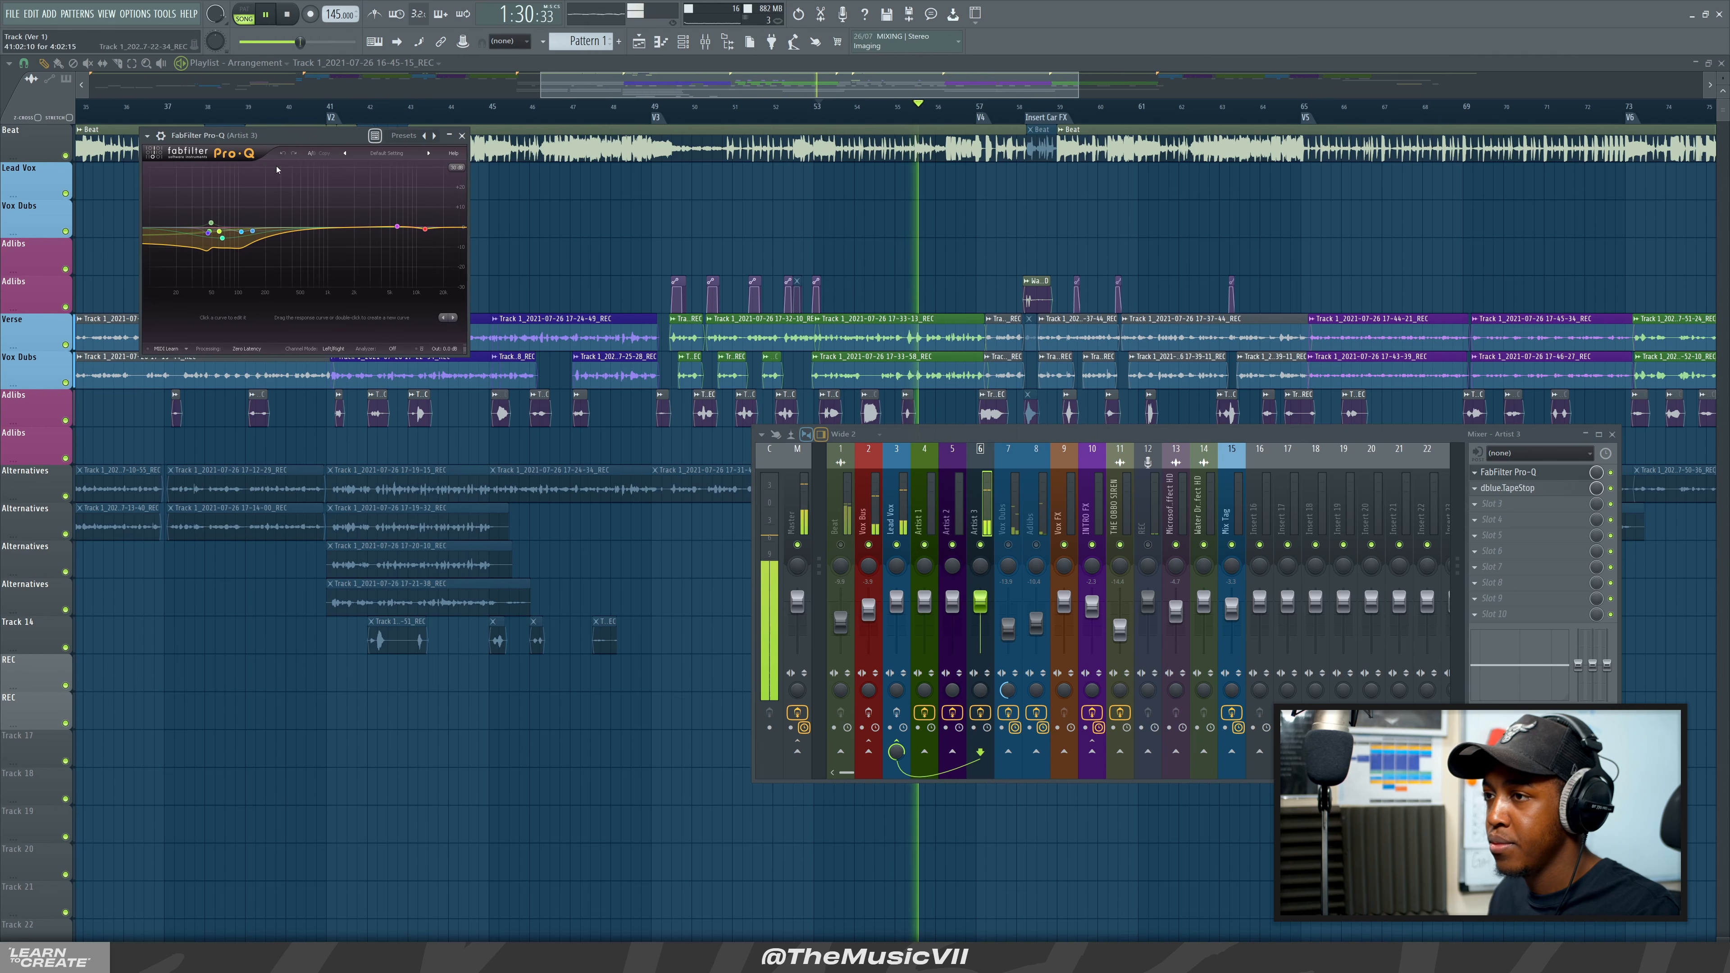
drag(281, 137, 273, 277)
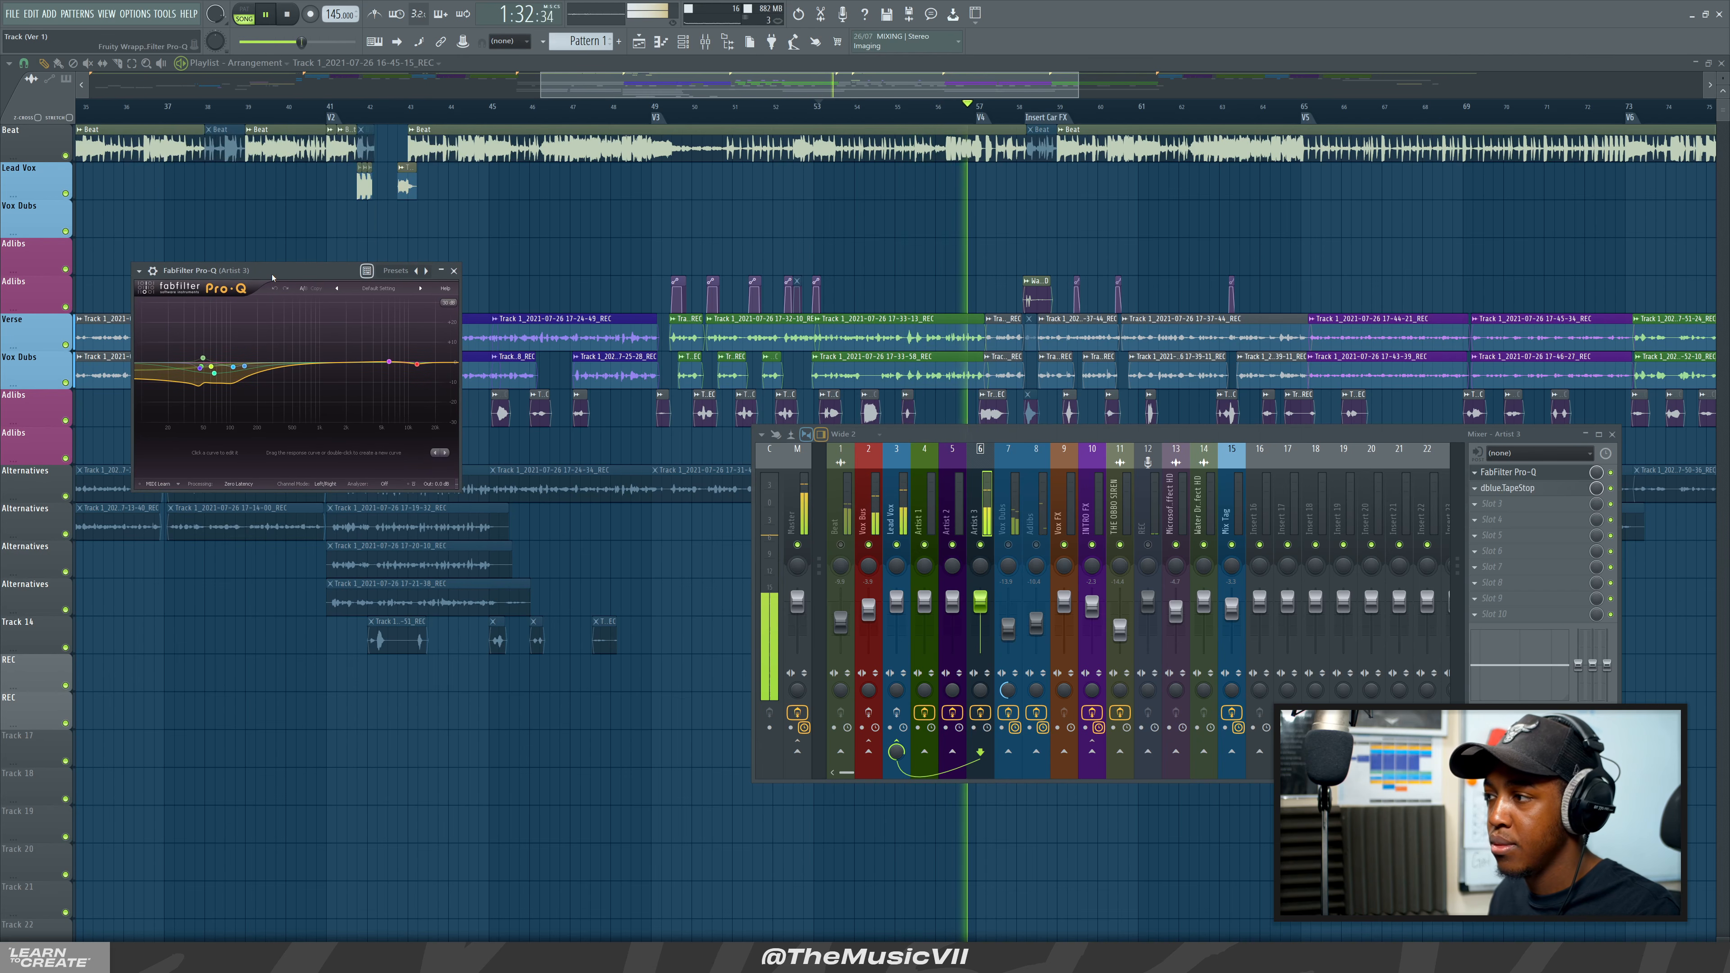
key(space)
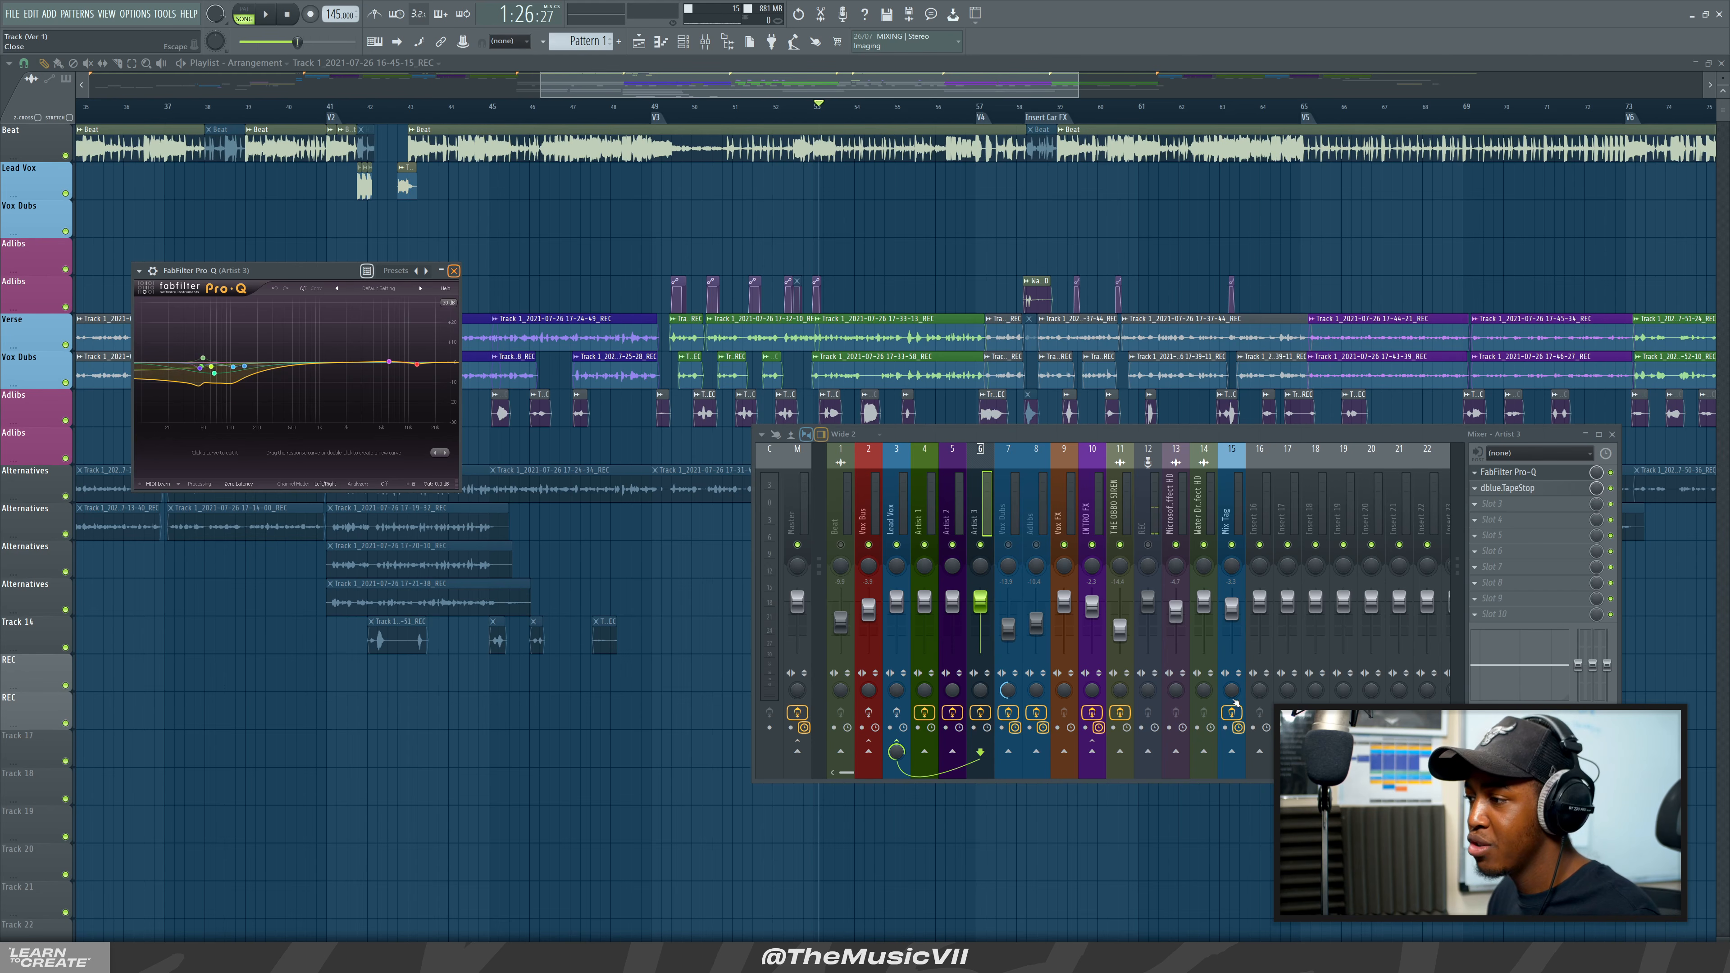
key(Escape)
Select the Lead Vox mixer track and examine its F6-RTA Stereo equalizer curve.
click(955, 525)
click(922, 521)
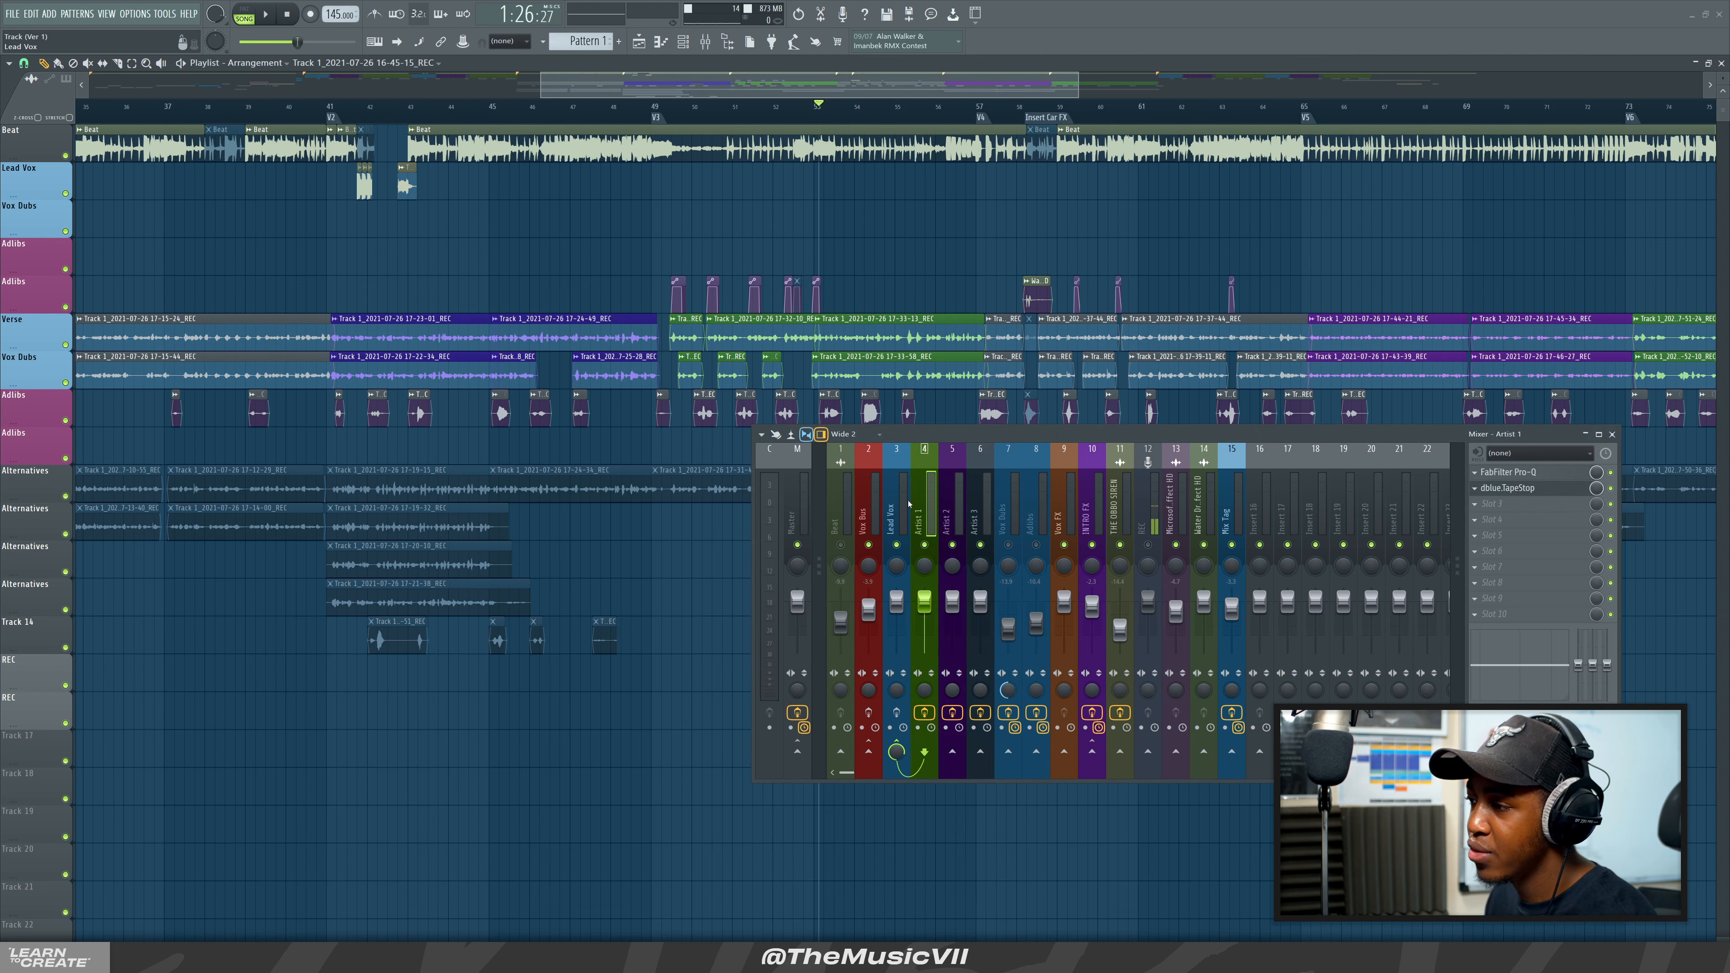
click(895, 516)
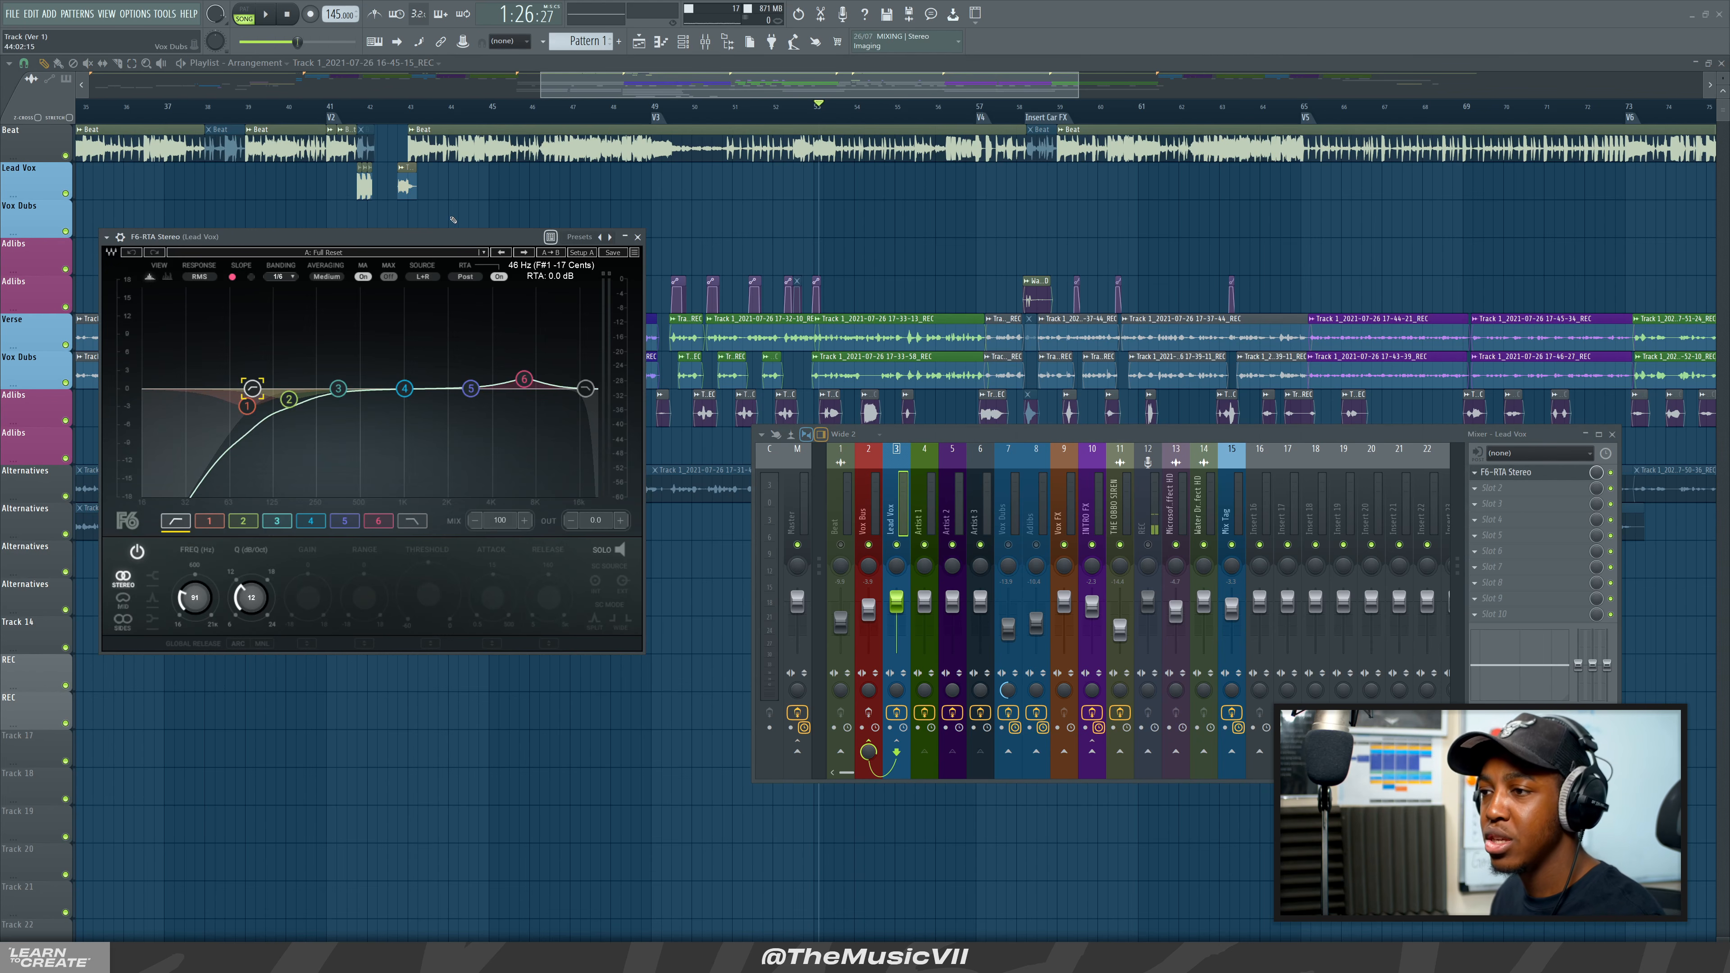
drag(697, 78, 527, 108)
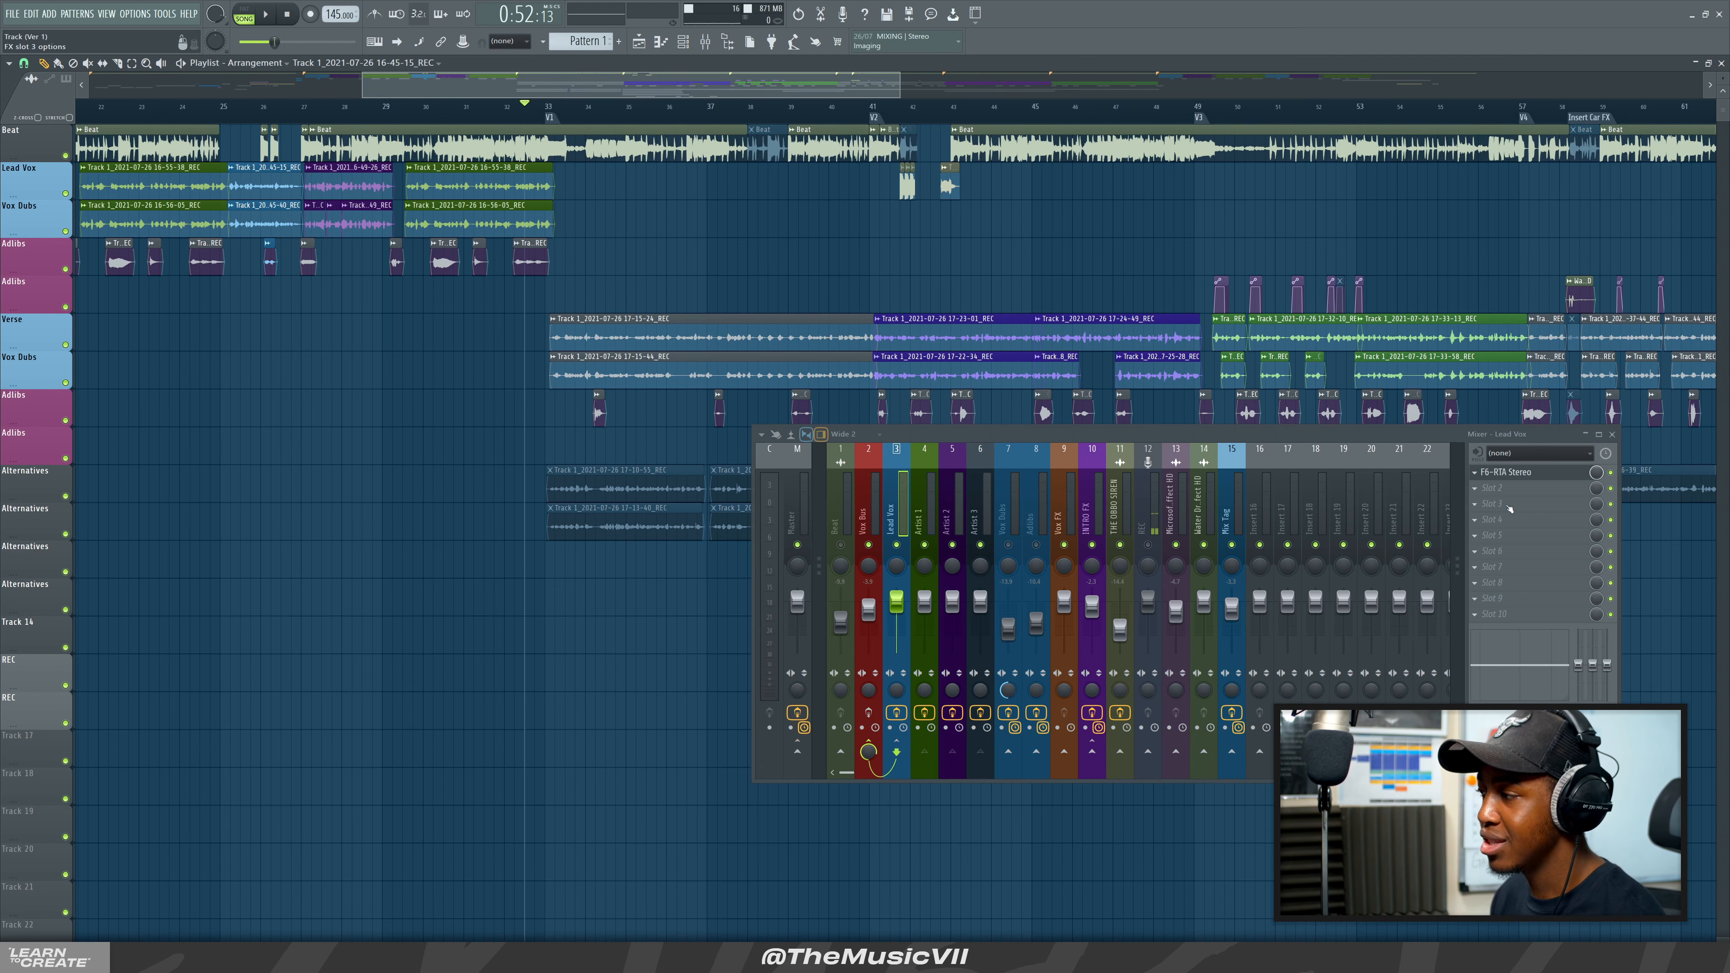
Play the verse from just before the V4 marker and open F6-RTA Stereo on the Lead Vox track to view its live spectrum.
scroll(972, 125, down, 5)
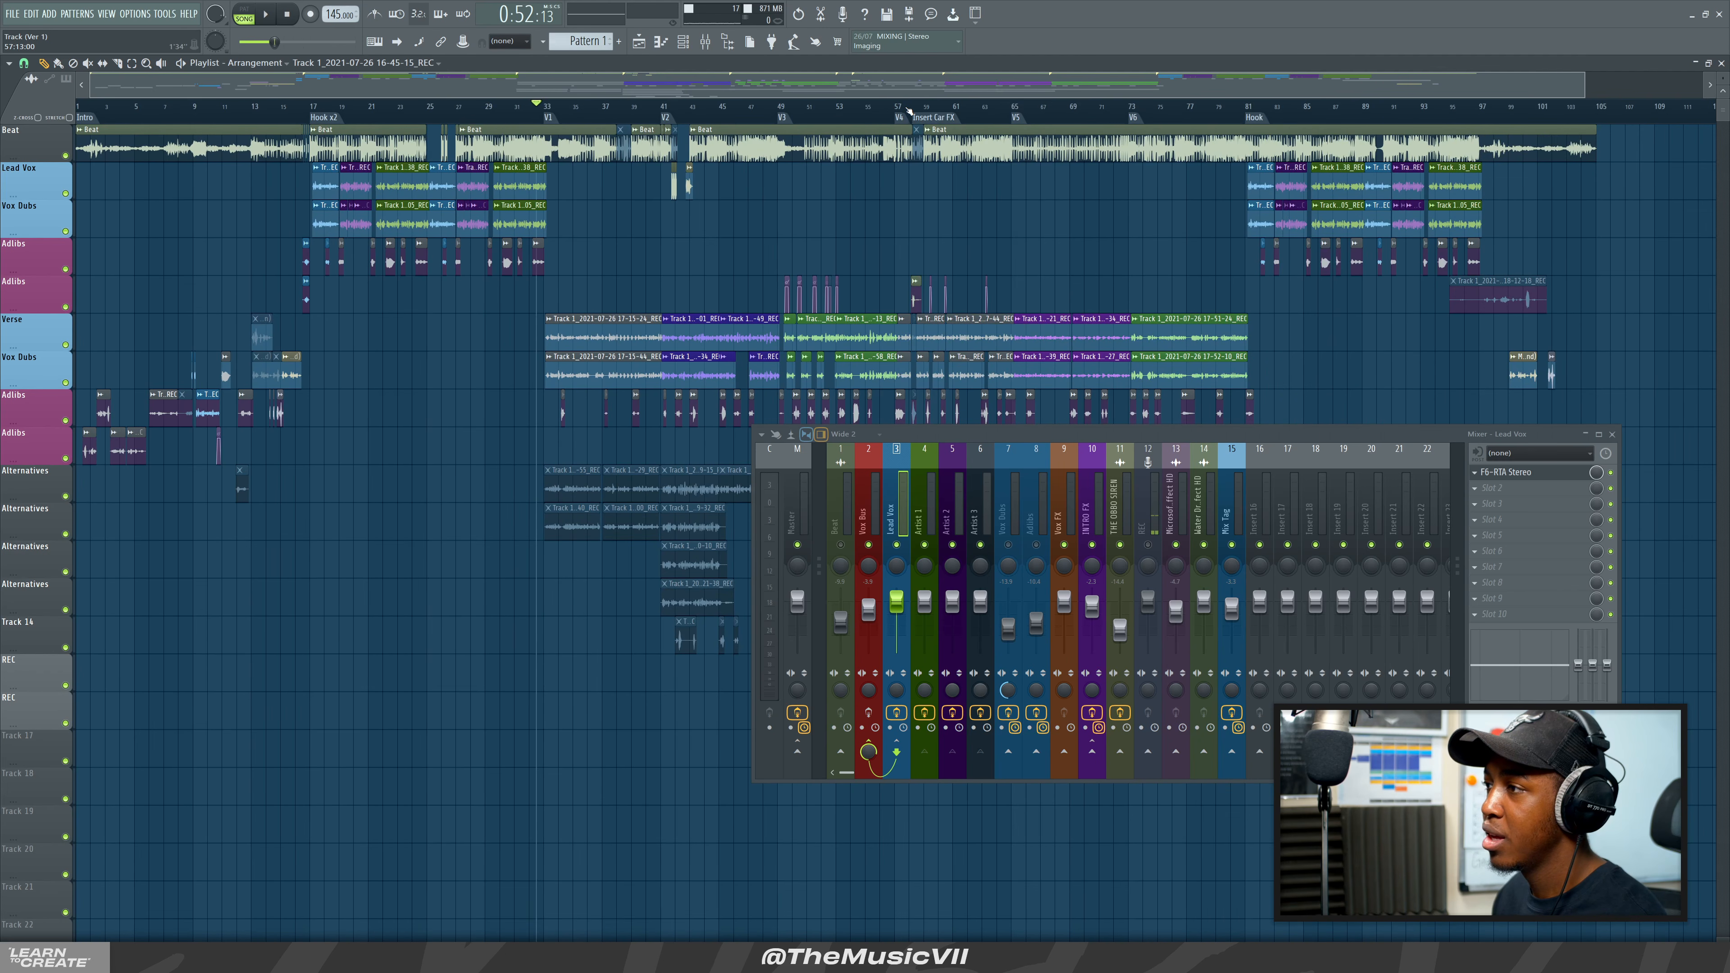
click(884, 107)
scroll(1043, 233, up, 6)
key(space)
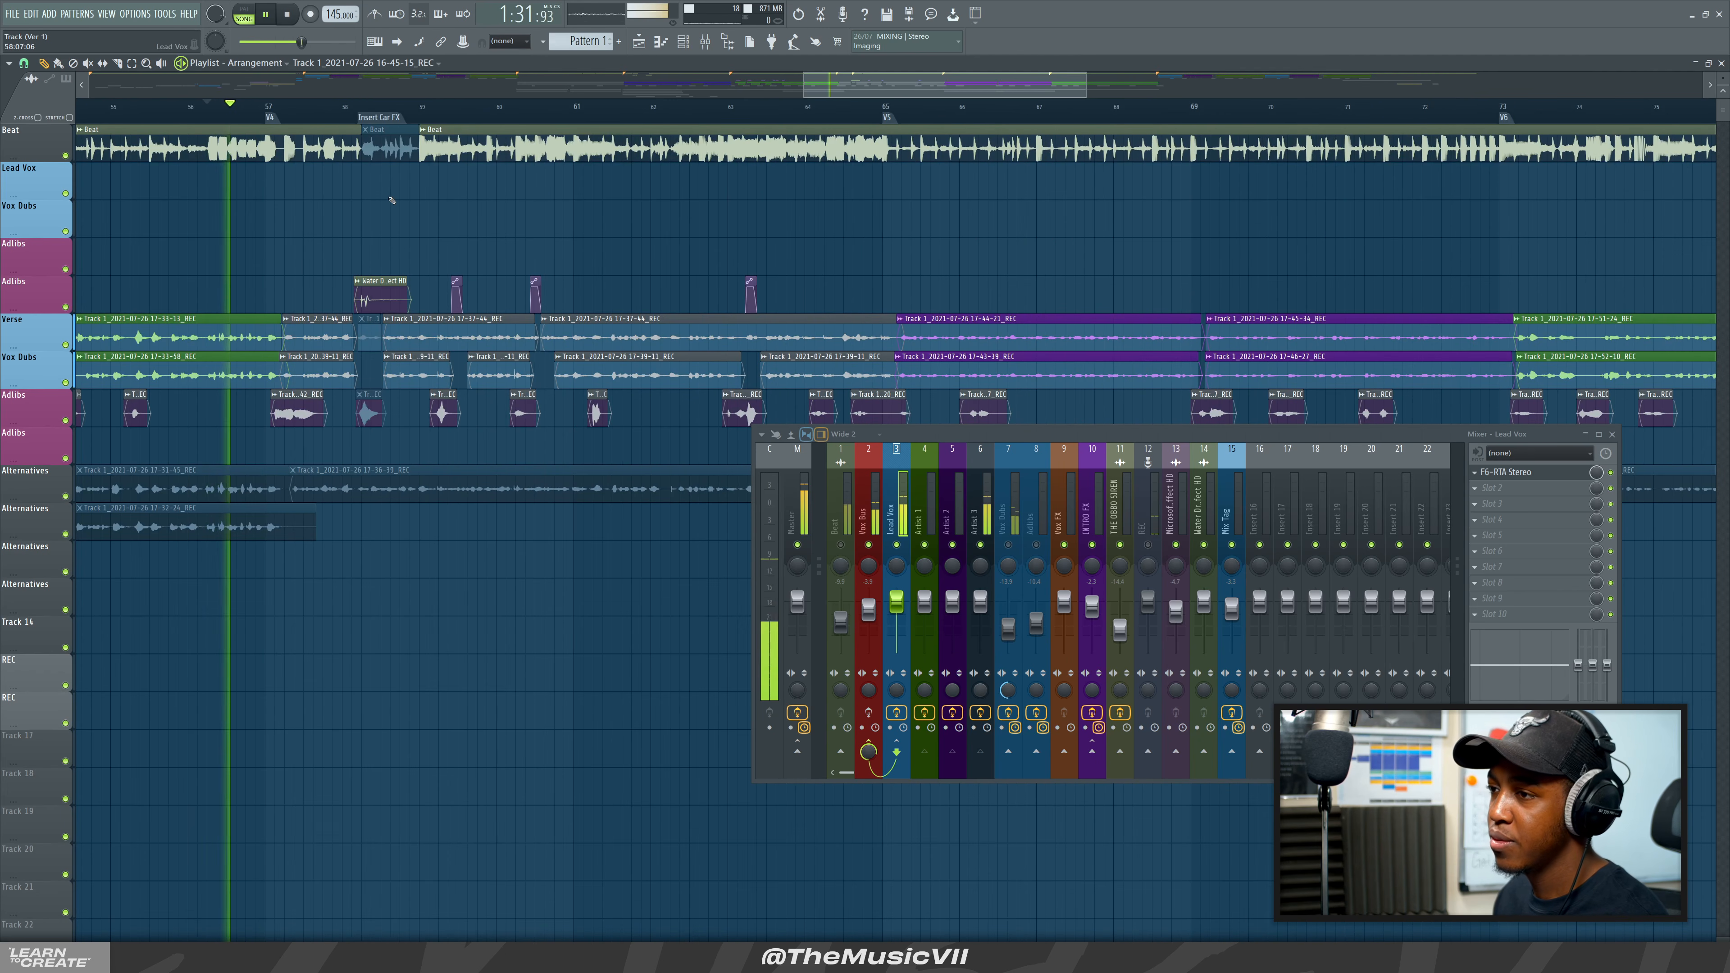
scroll(447, 211, down, 2)
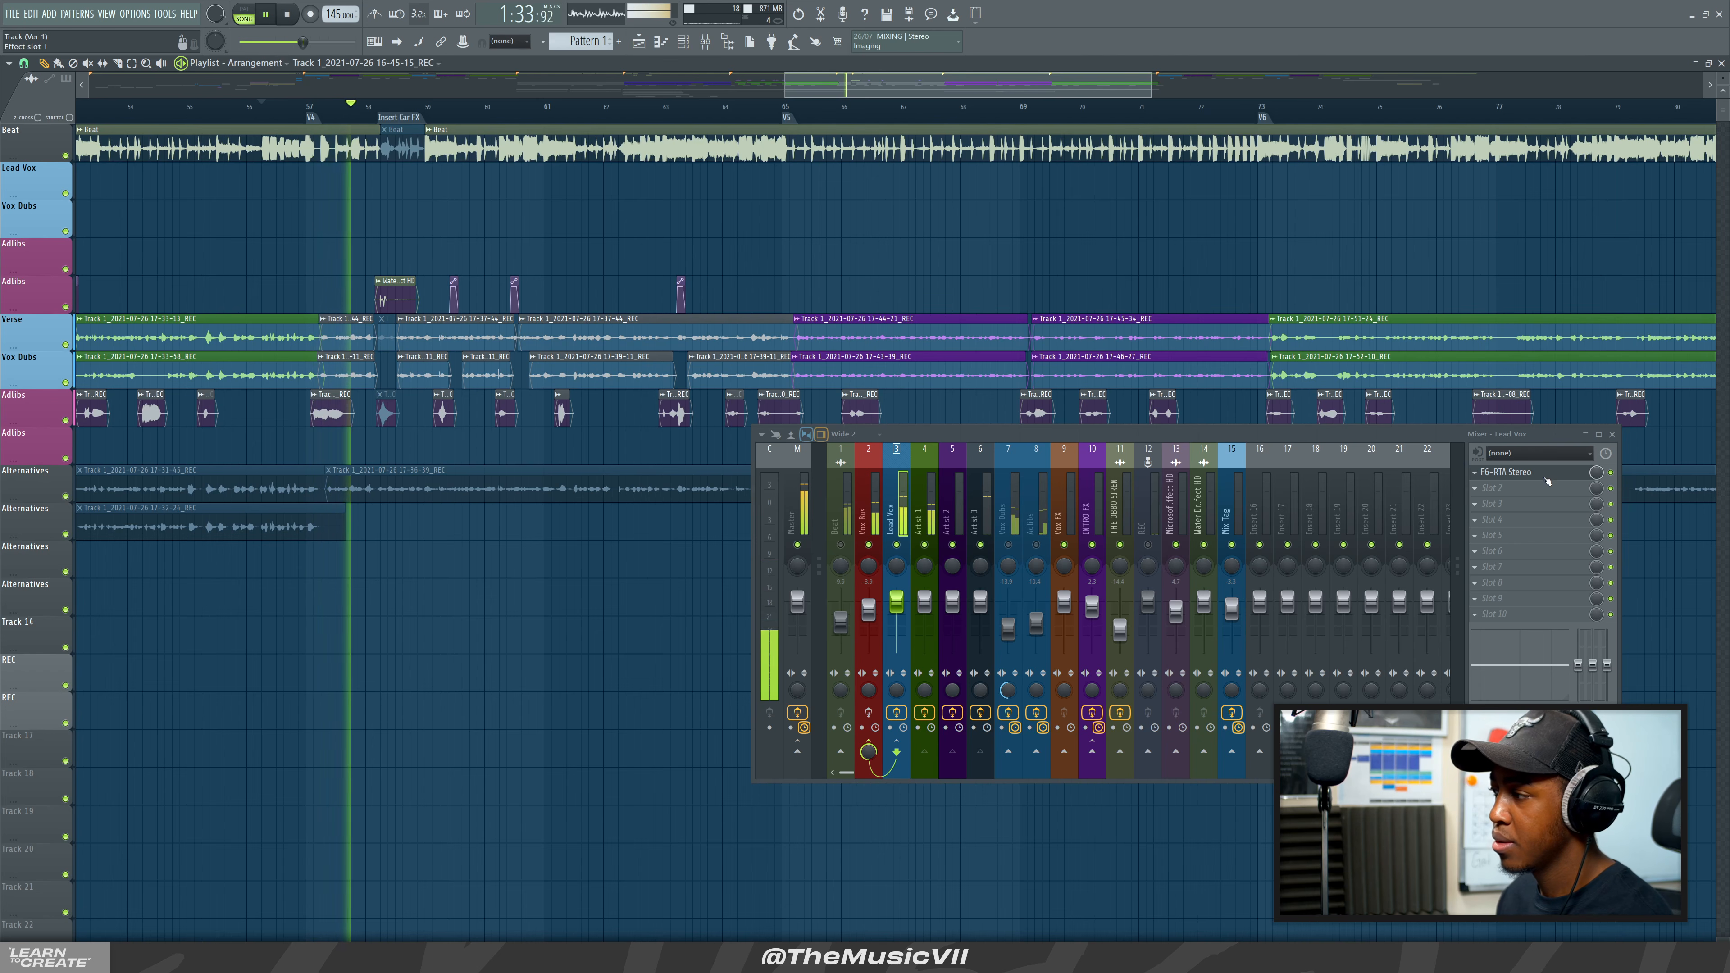
click(1518, 471)
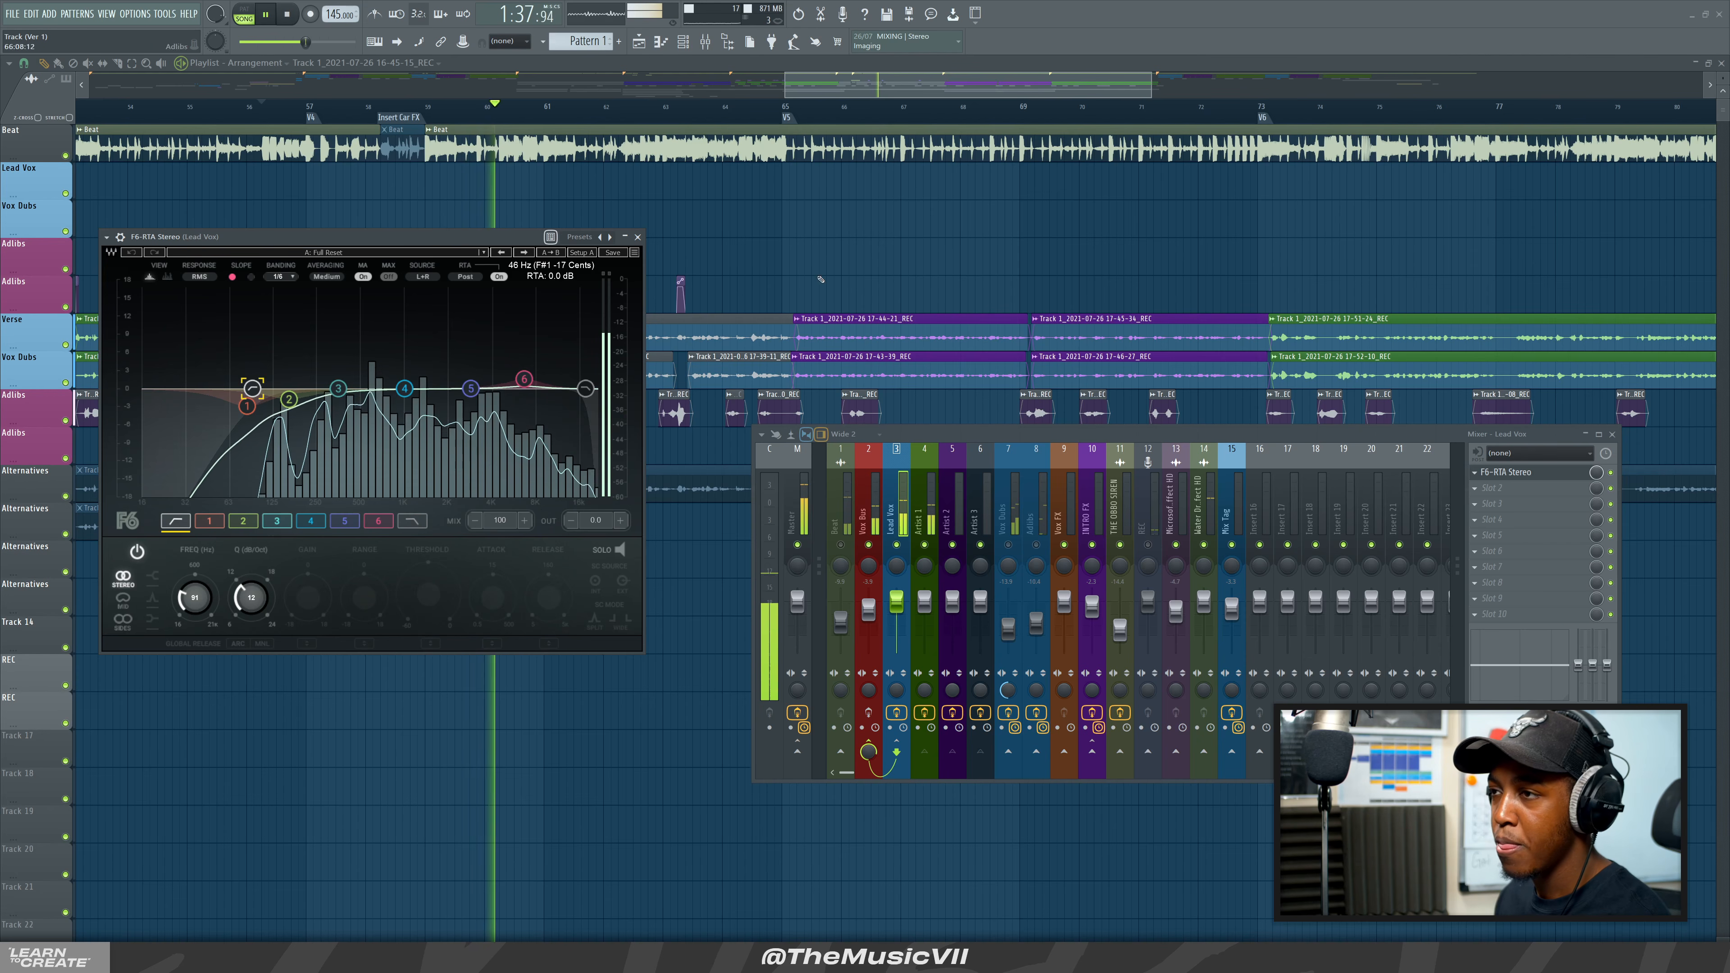
key(space)
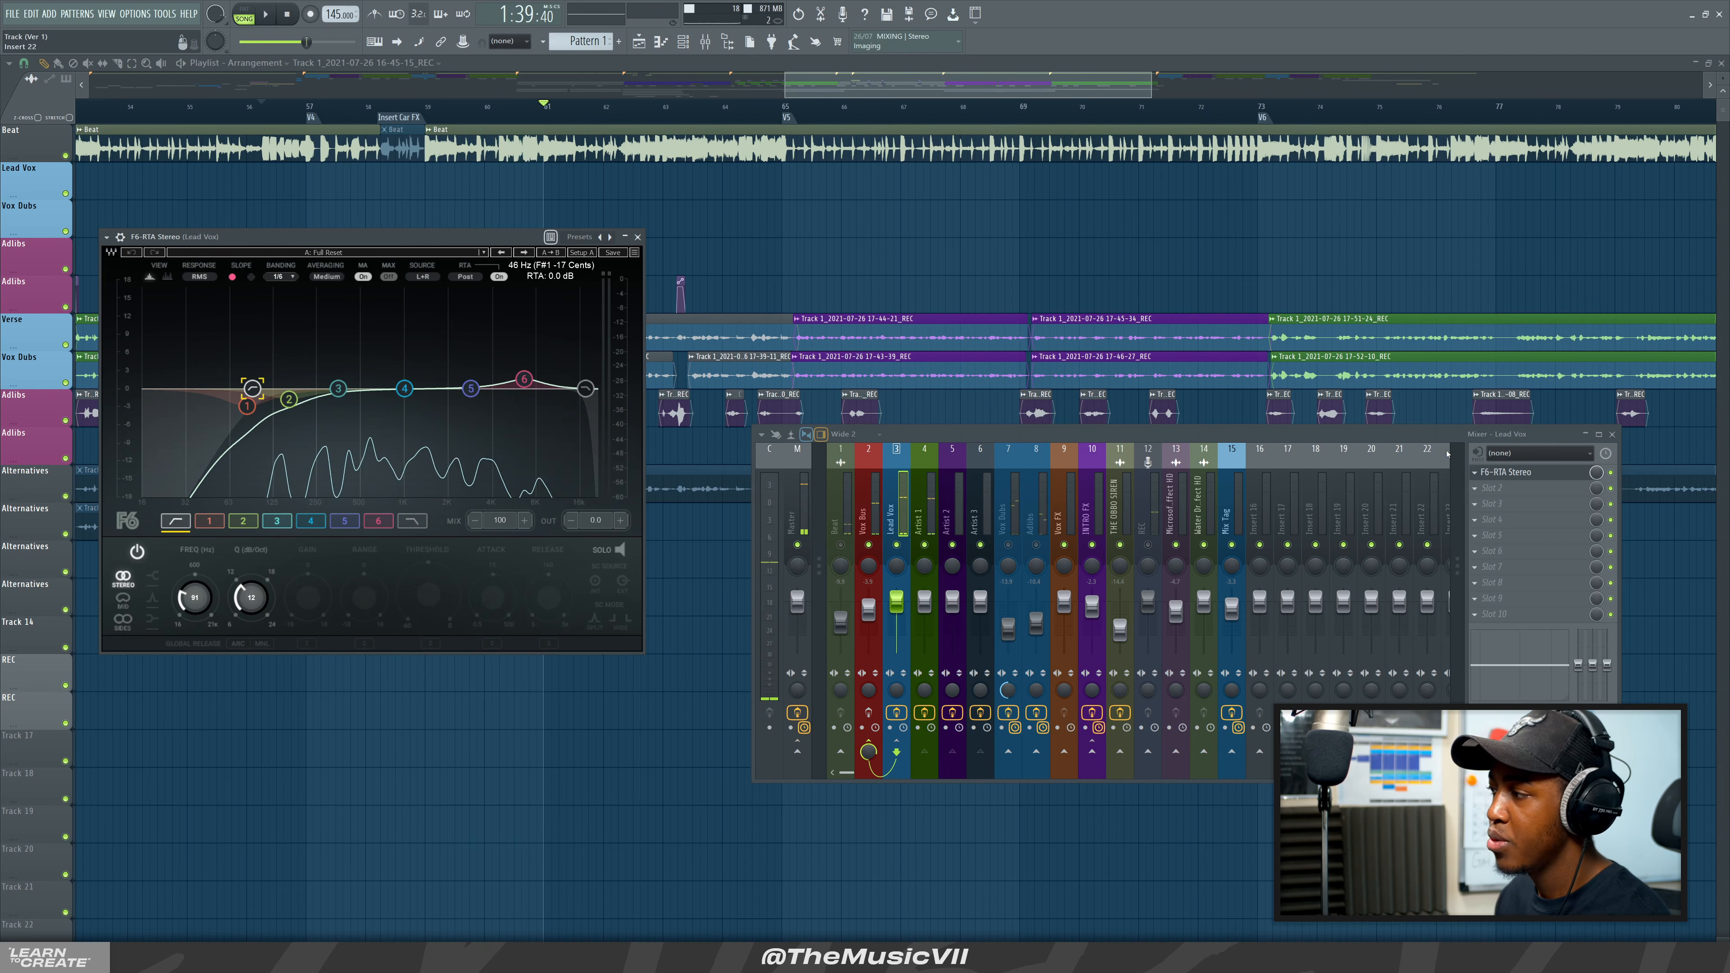
Compare the V4 section with F6-RTA Stereo bypassed and enabled on the Lead Vox track, closing its window at the end.
click(1611, 472)
key(space)
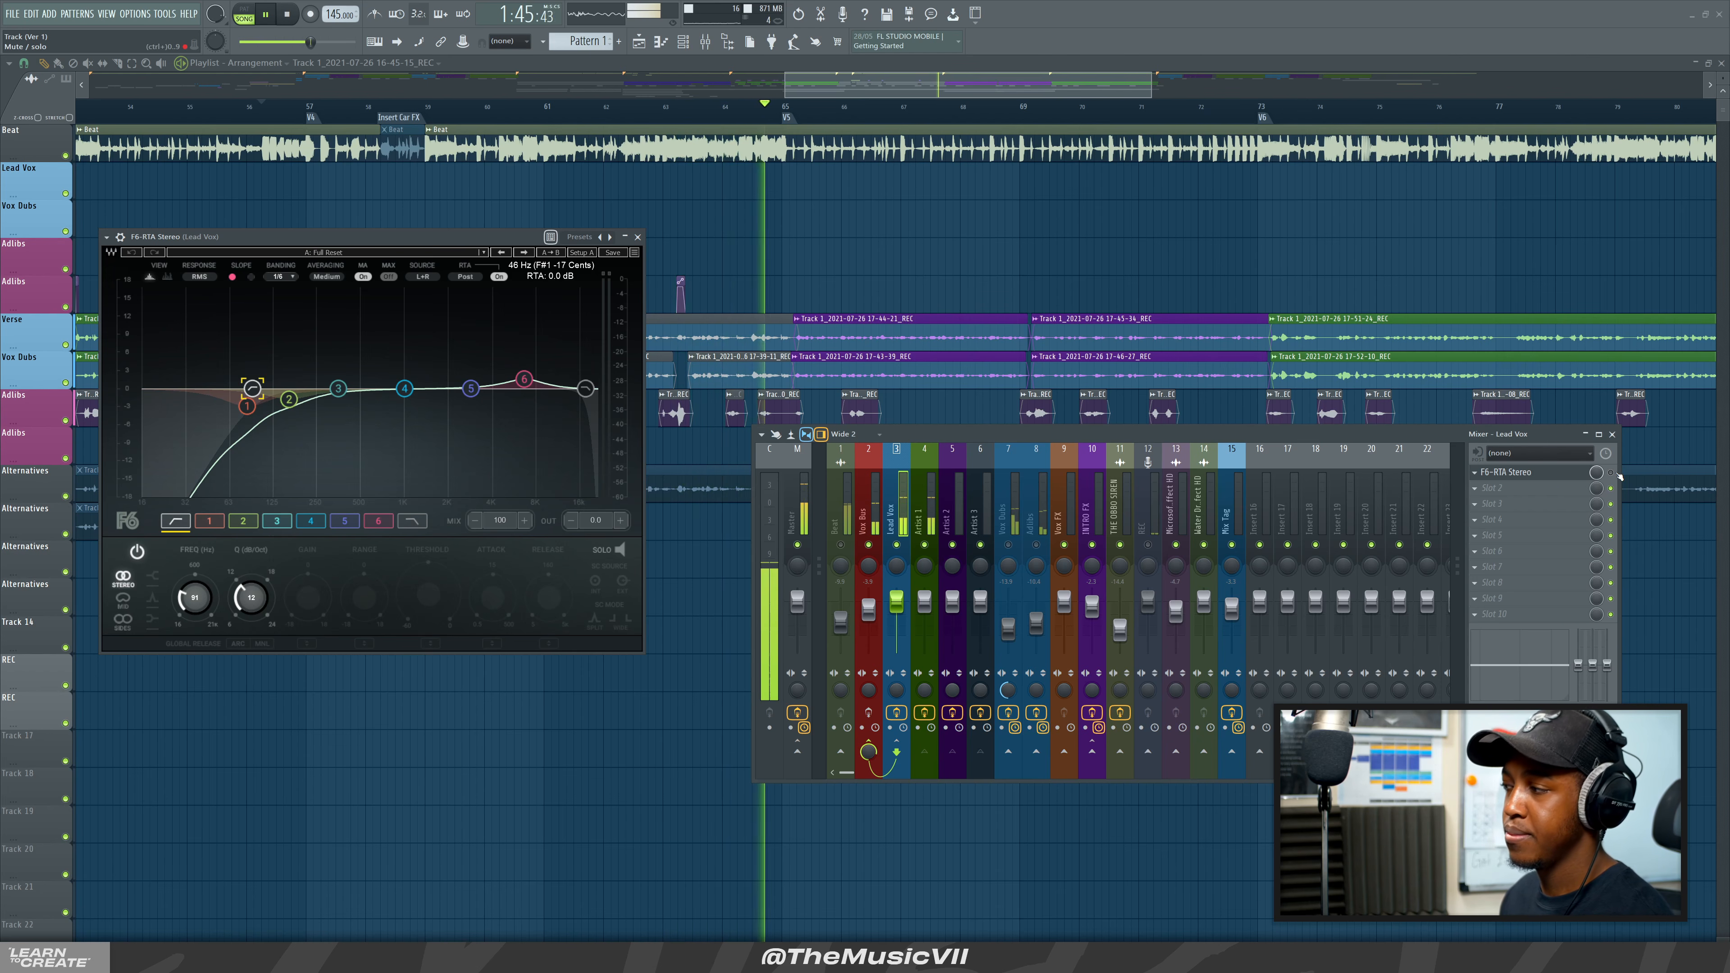
key(space)
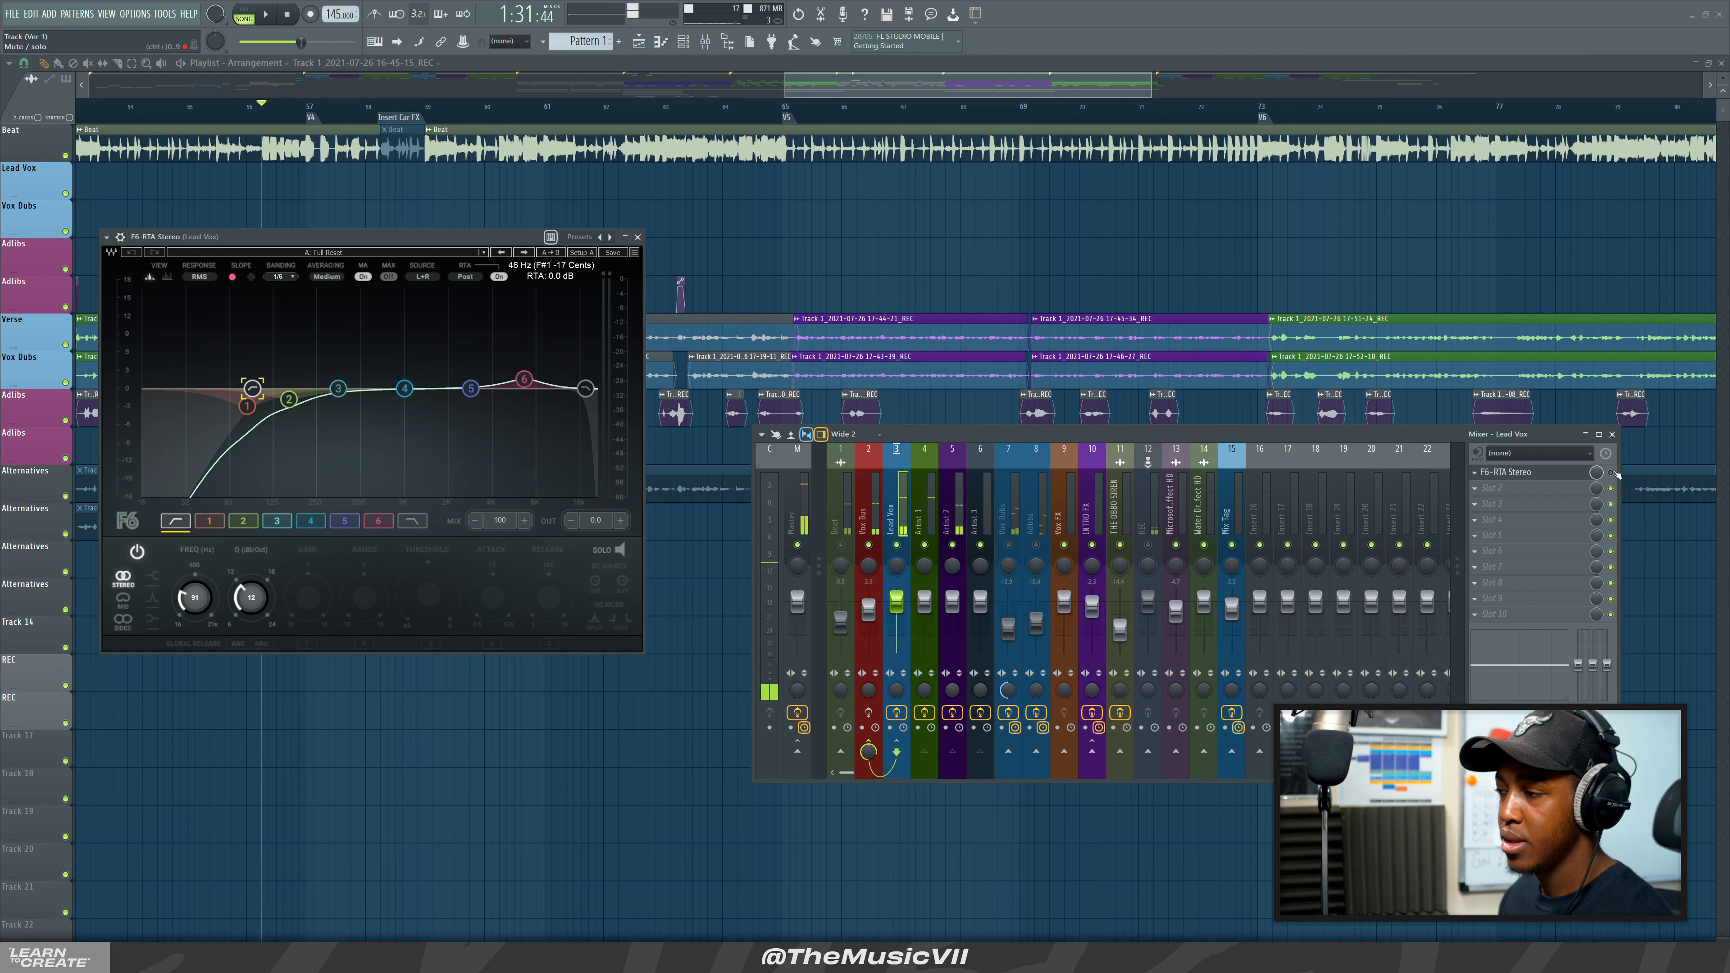
key(space)
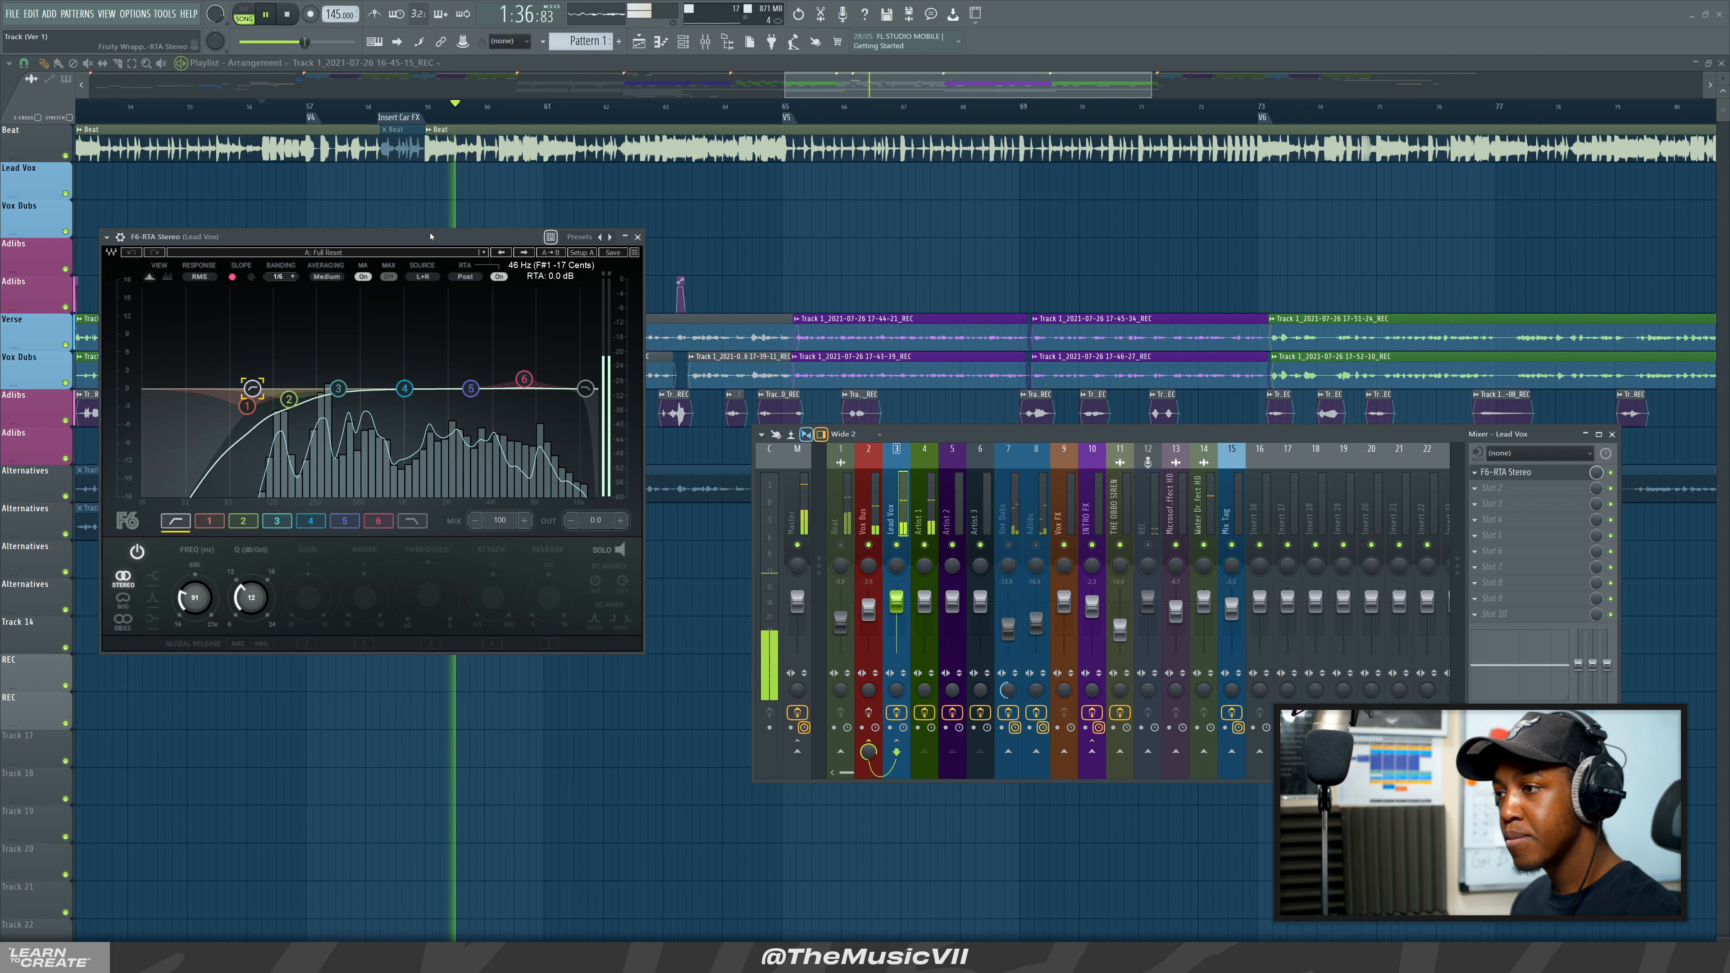
key(space)
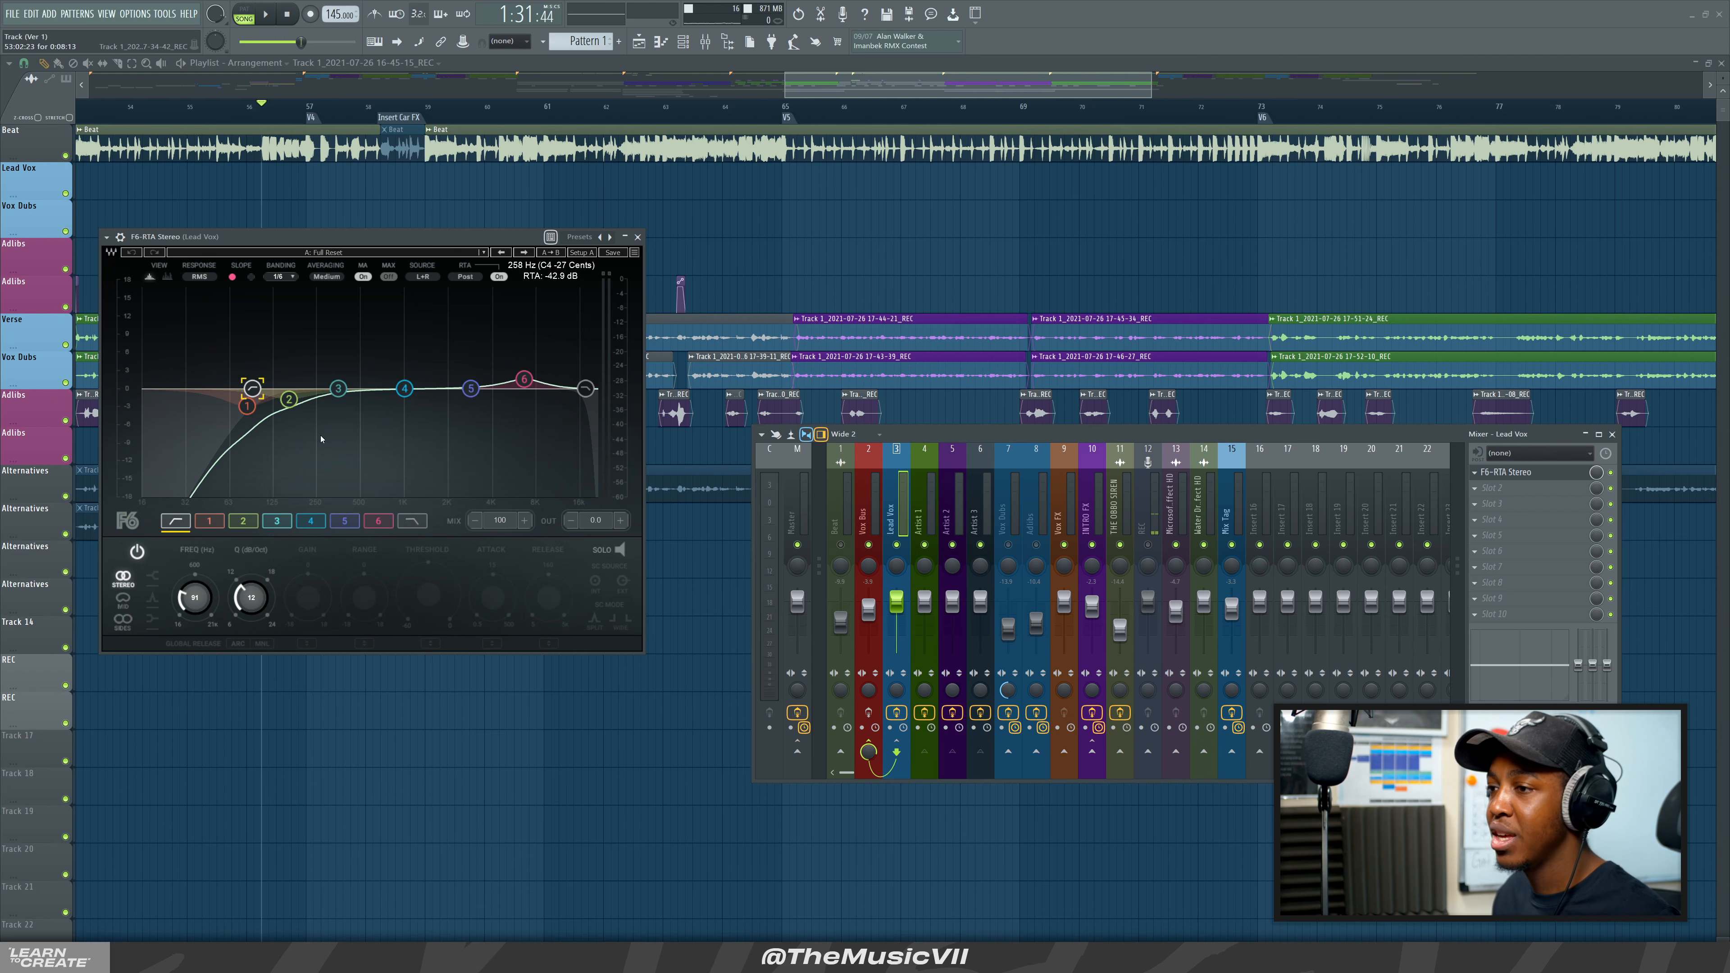
click(637, 237)
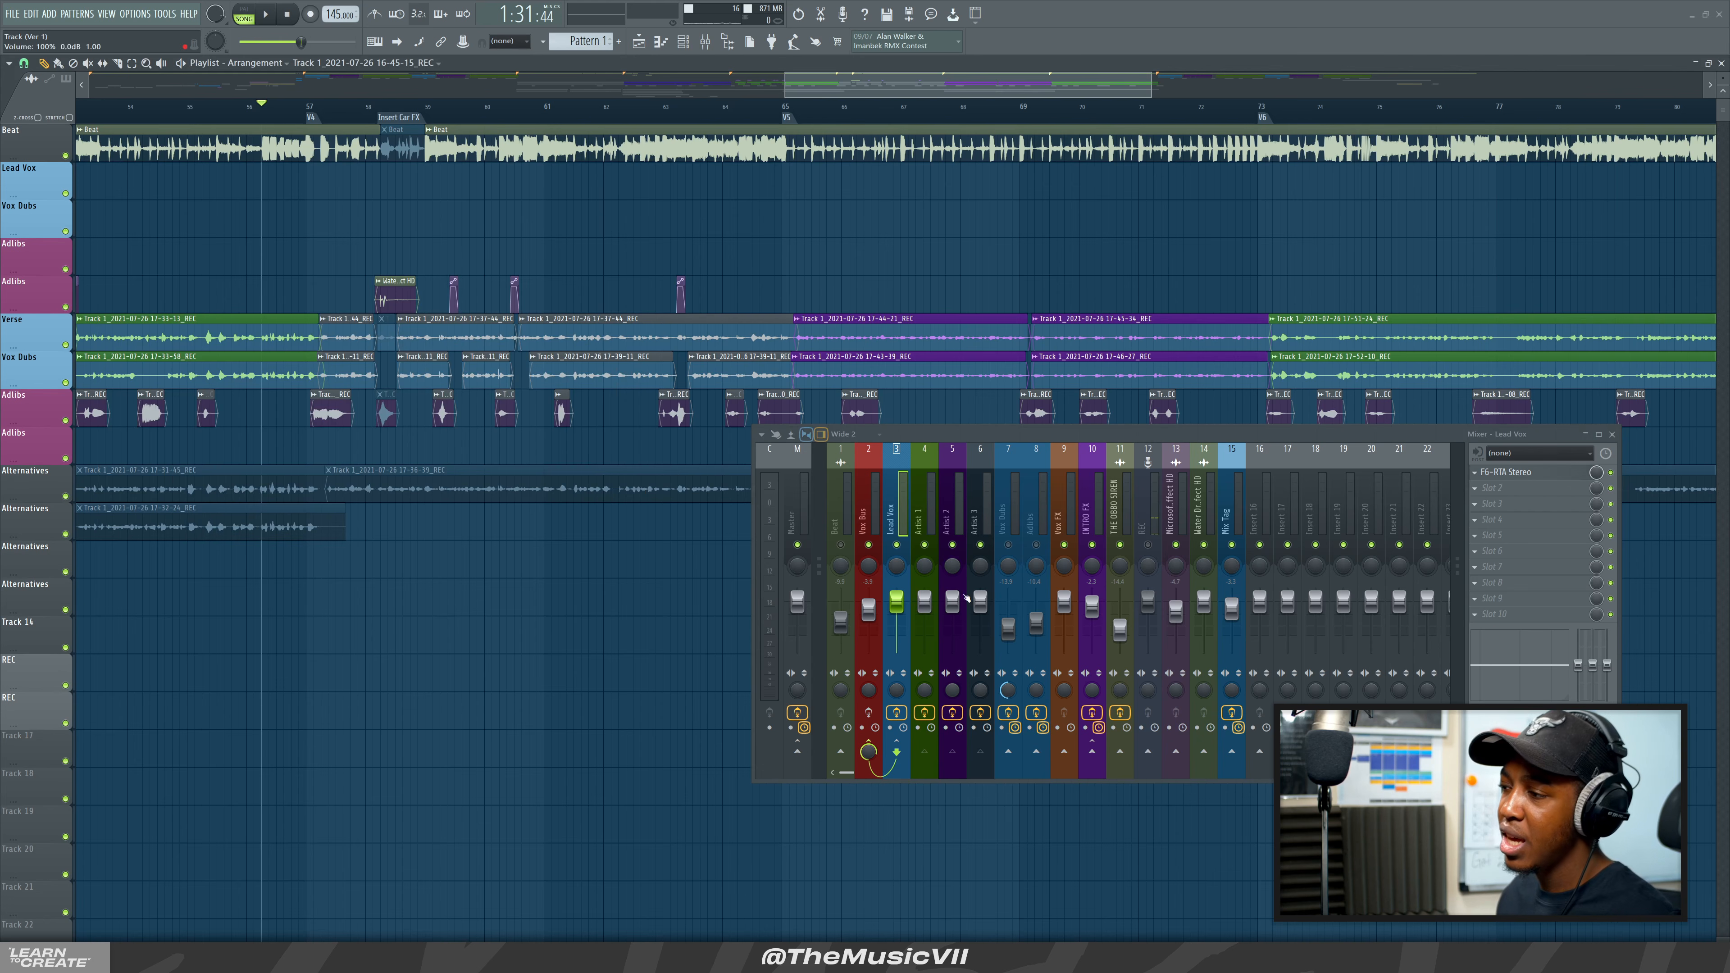
Select the Vox Dubs mixer track and play the verse from just before the V6 marker.
click(1014, 501)
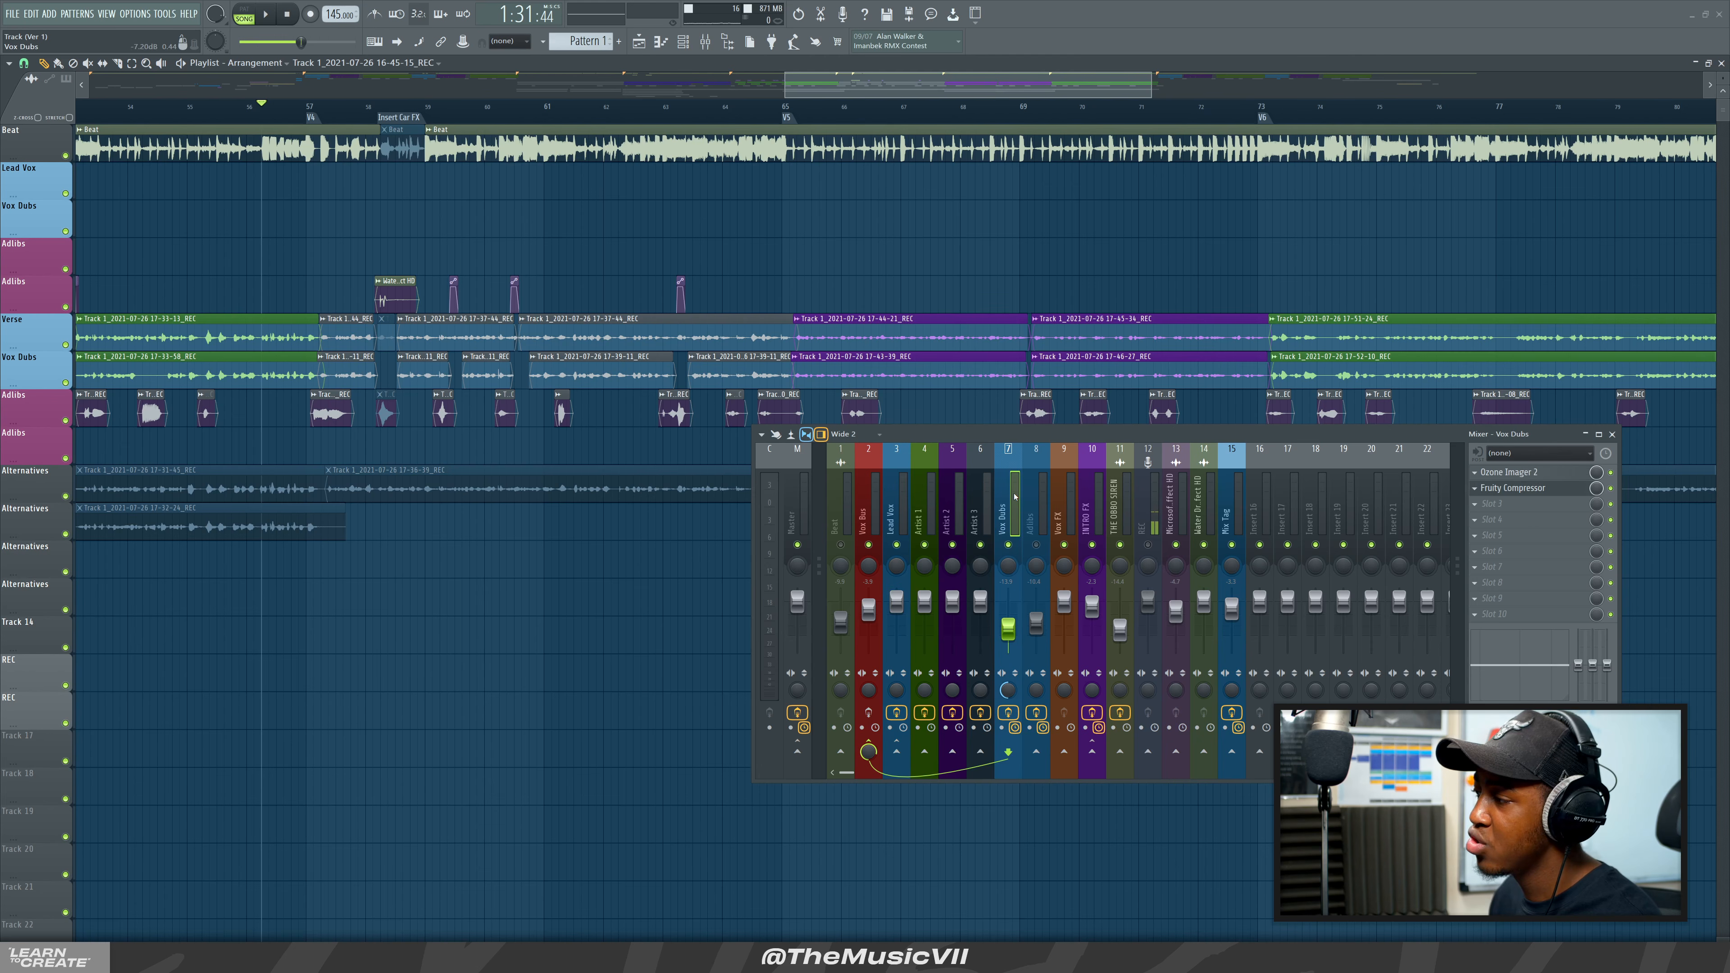
scroll(979, 145, down, 5)
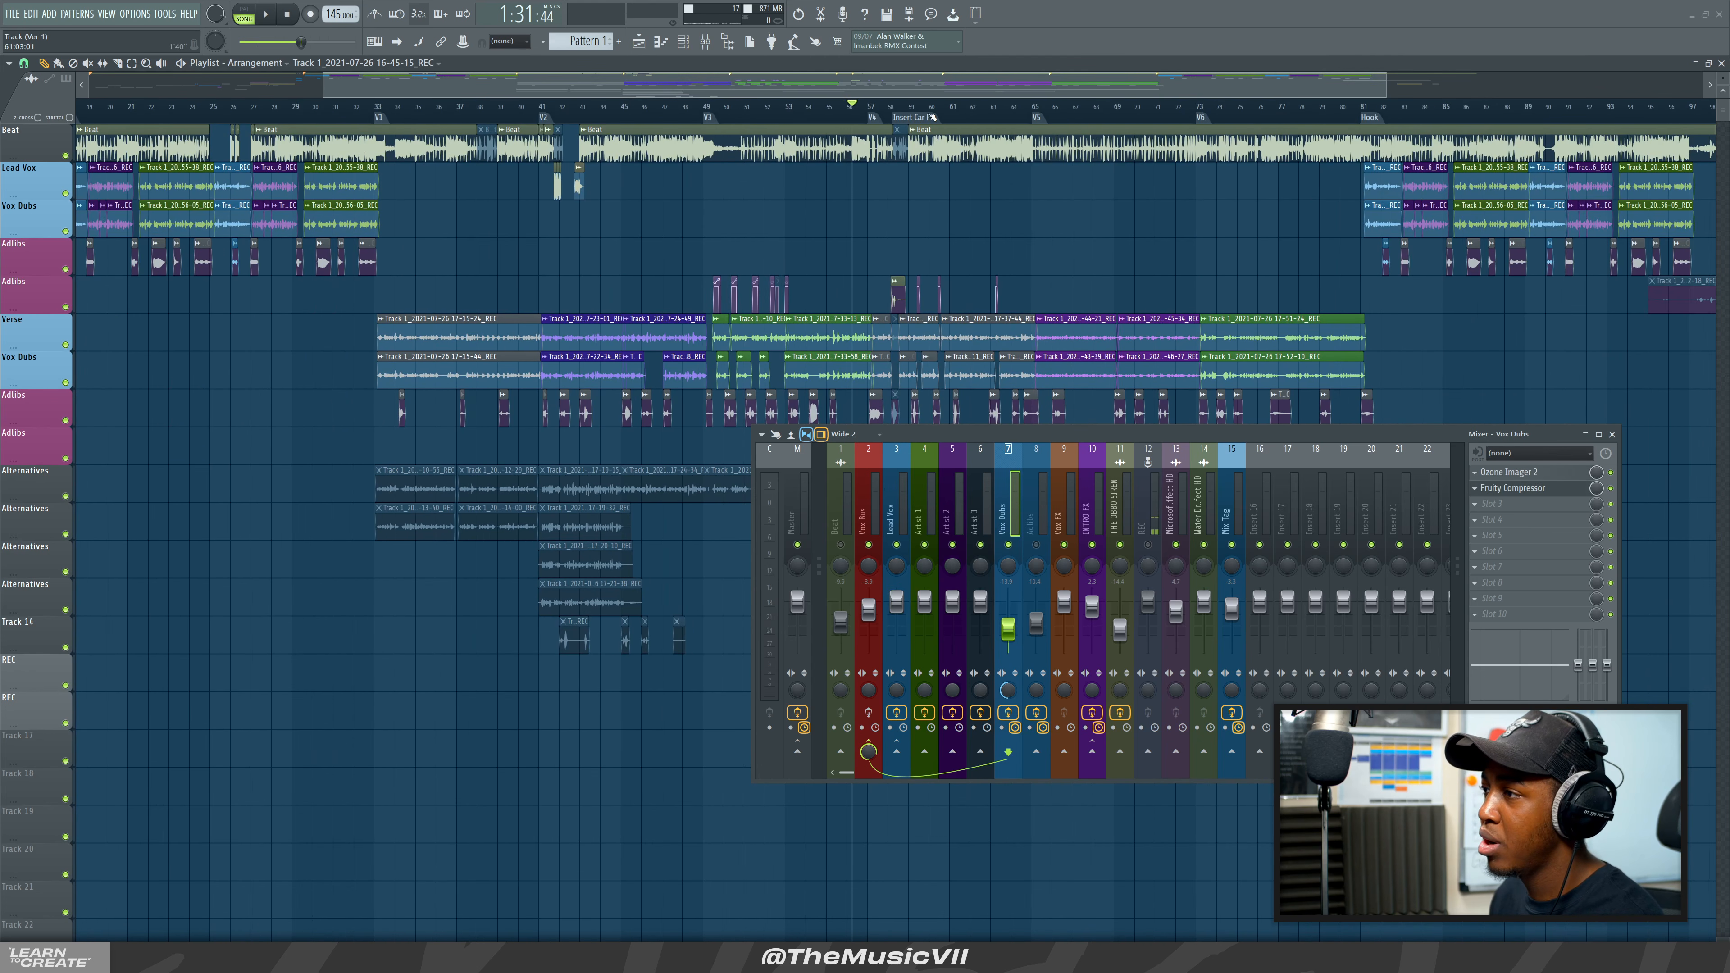
click(1024, 109)
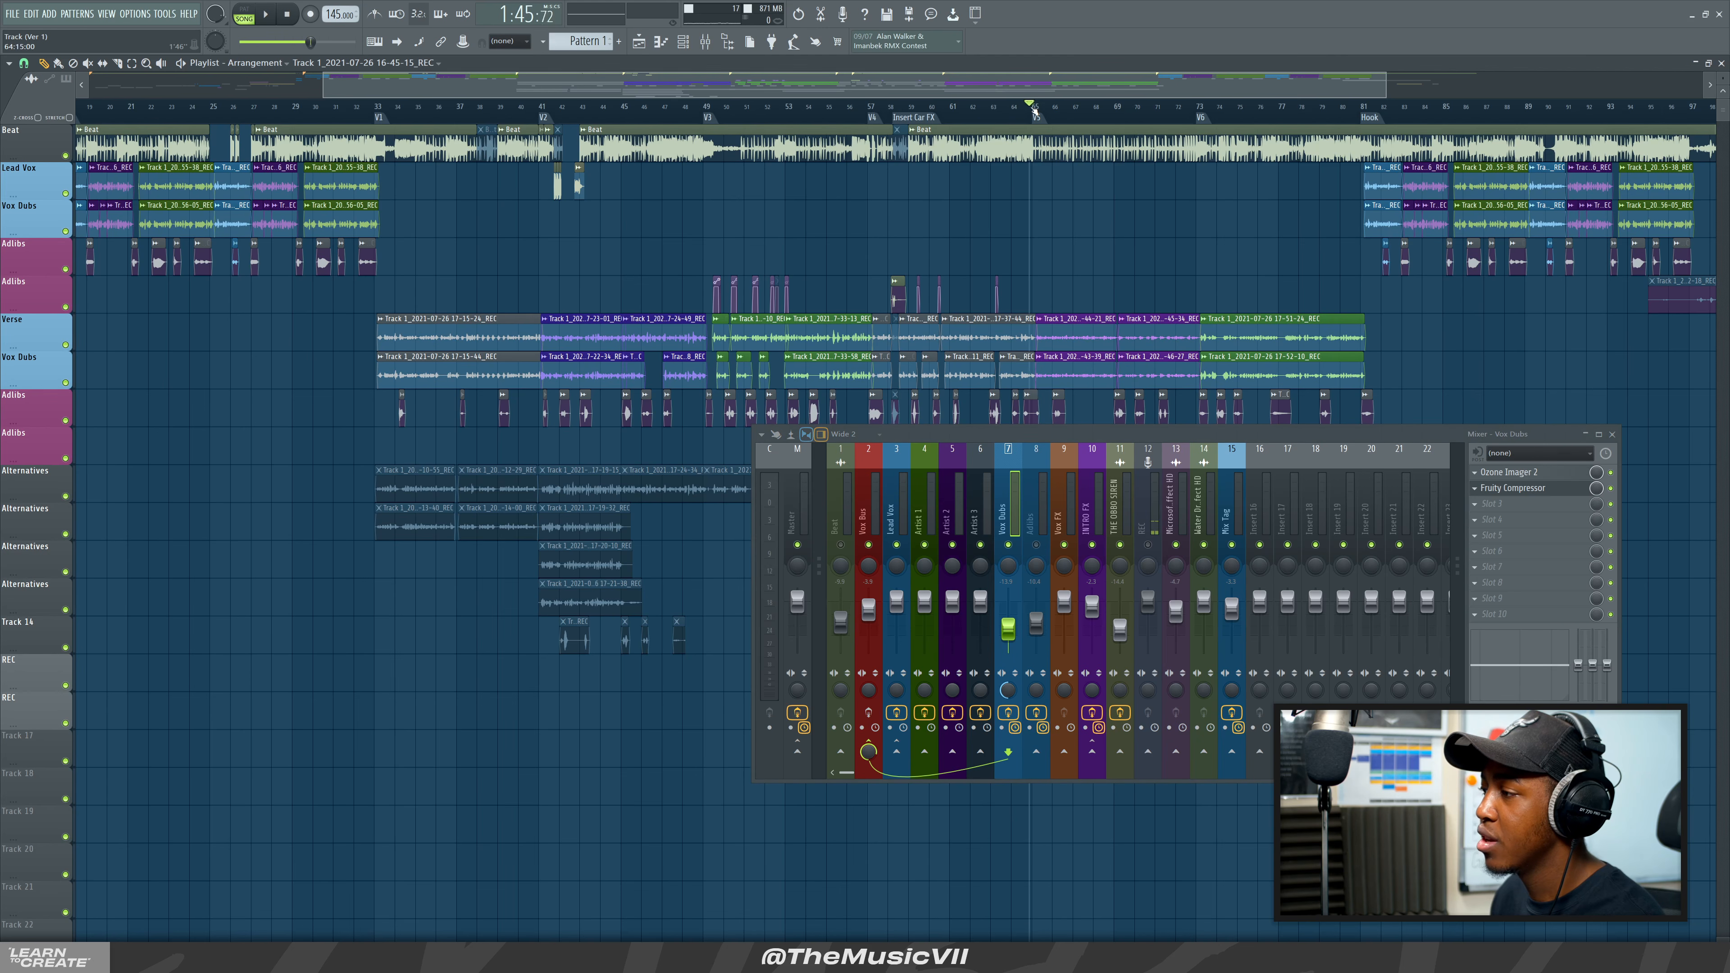
click(1196, 111)
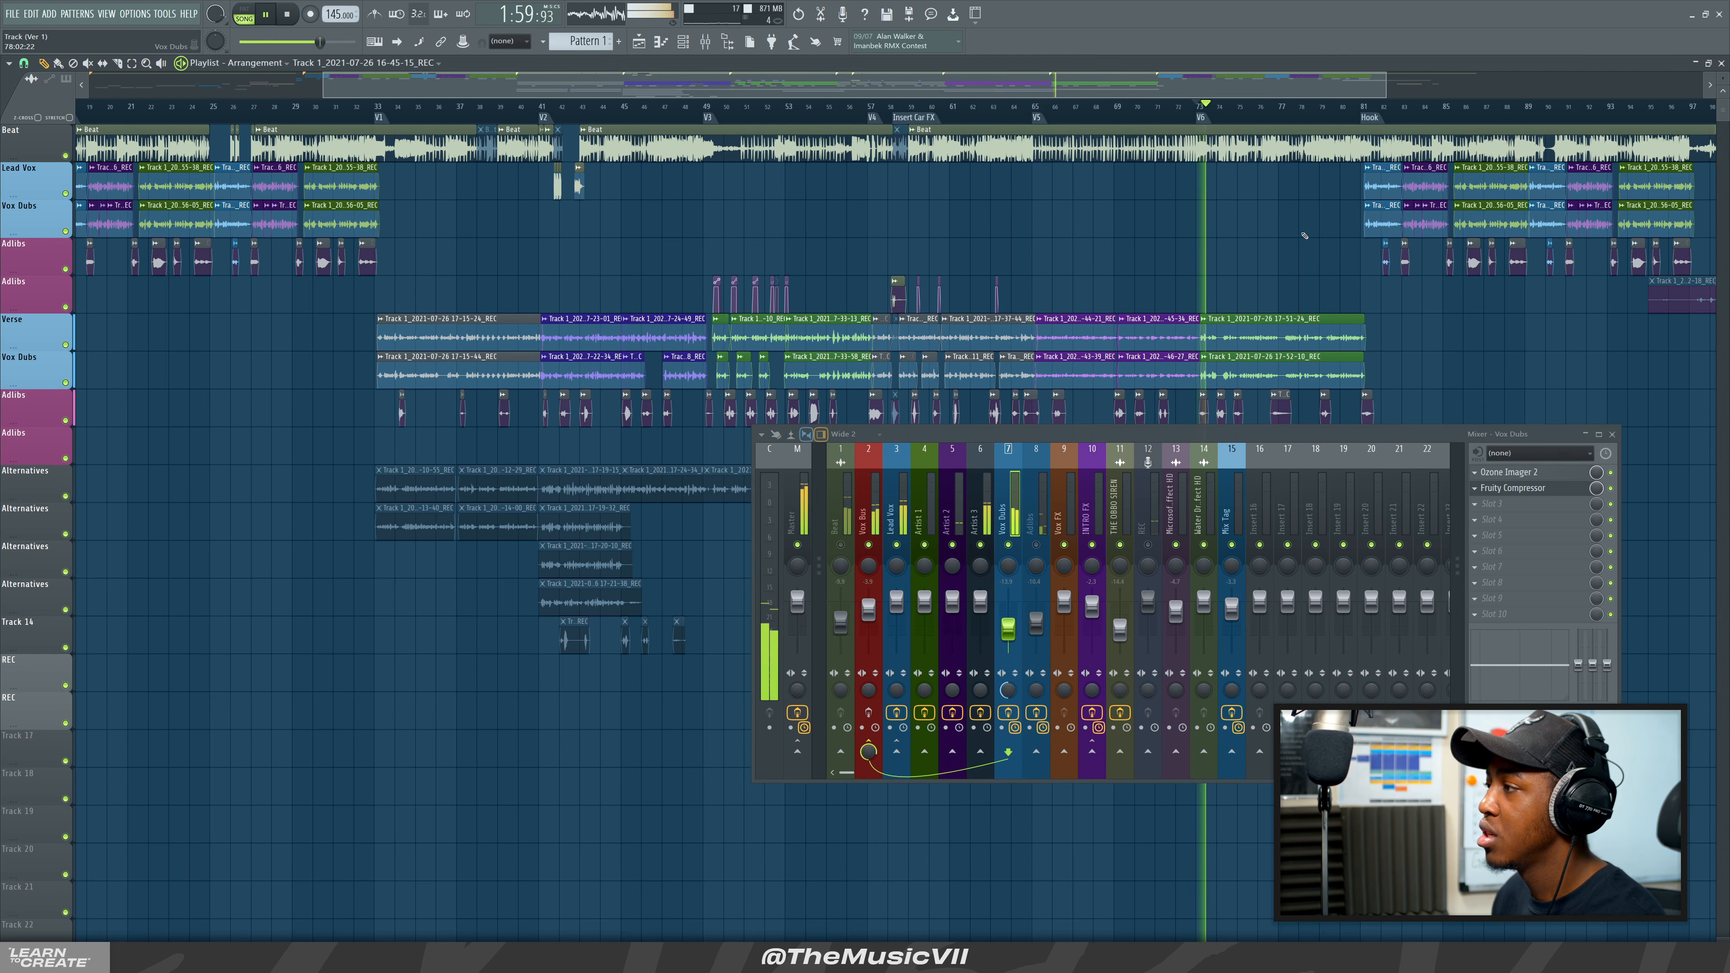
scroll(1200, 112, up, 5)
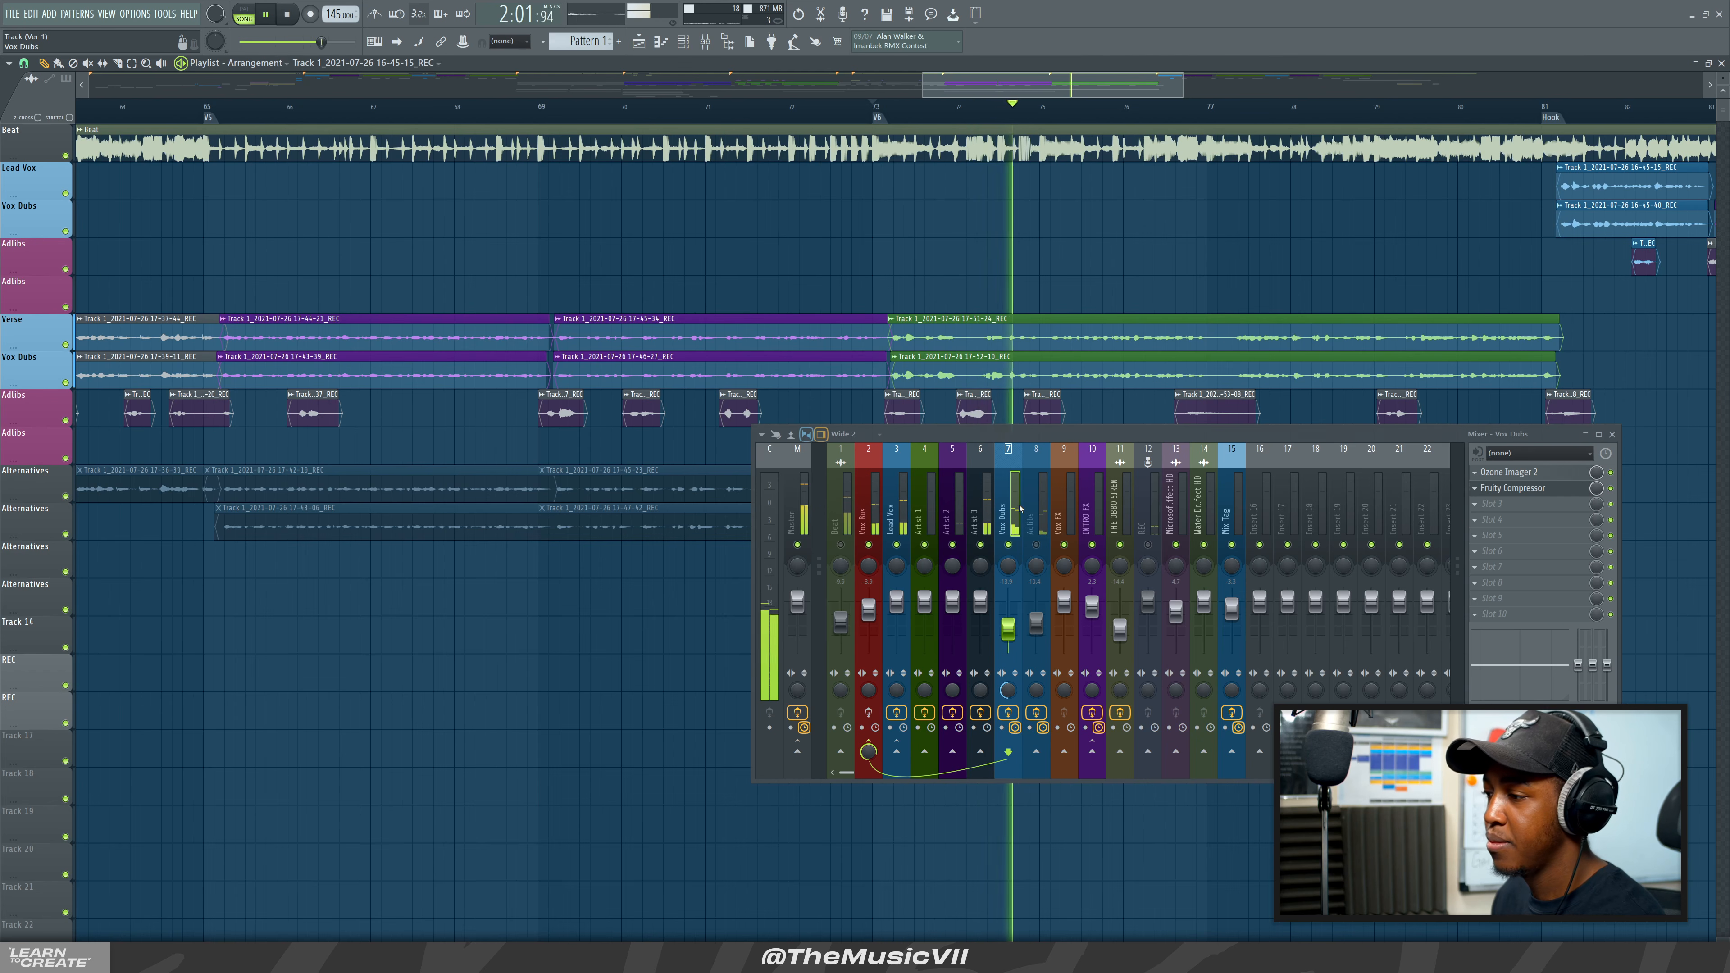
key(space)
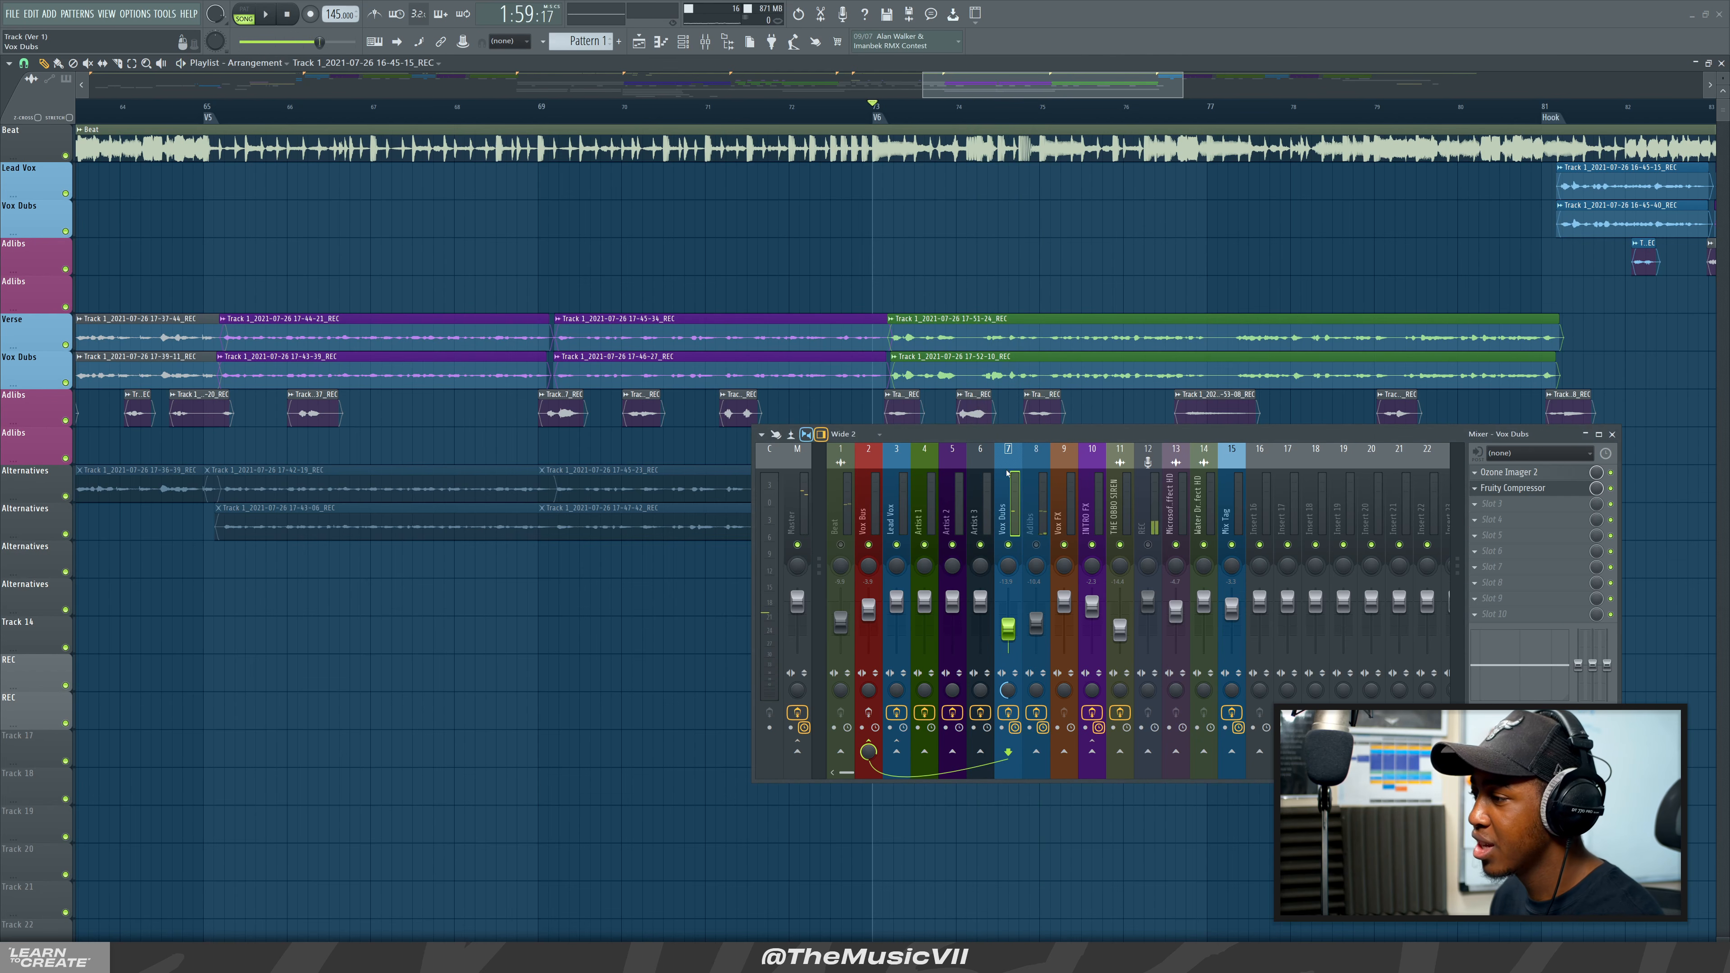
Solo the Vox Dubs mixer track and play the start of the V6 section.
key(space)
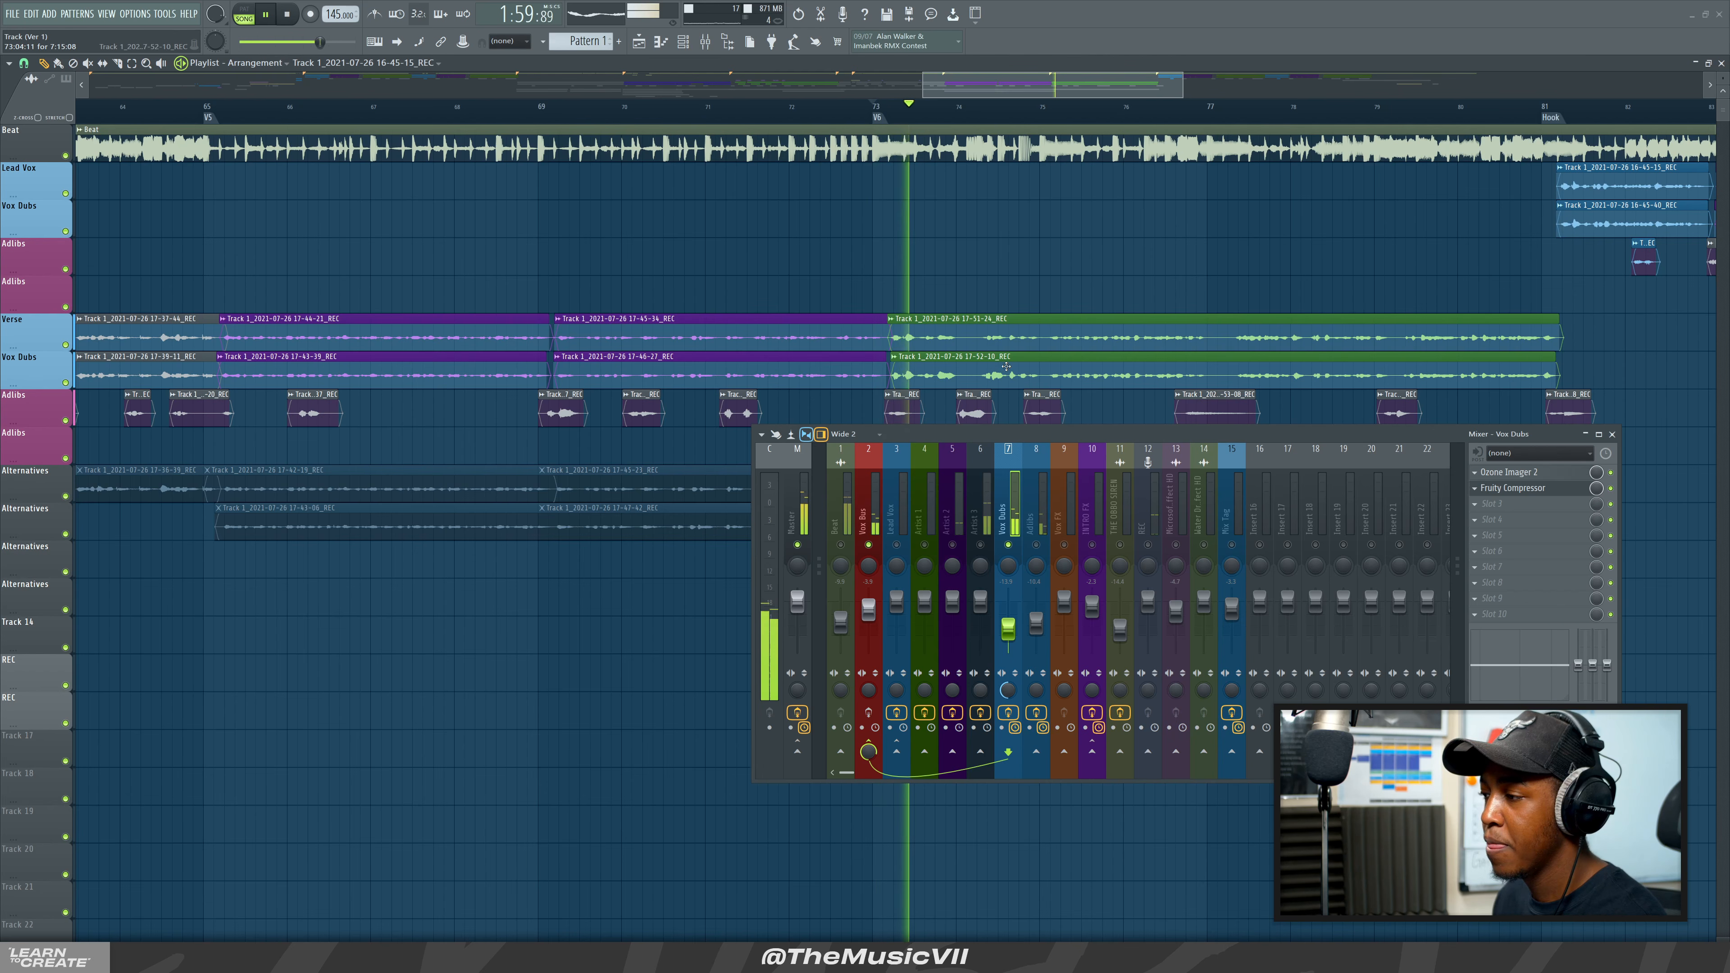
key(space)
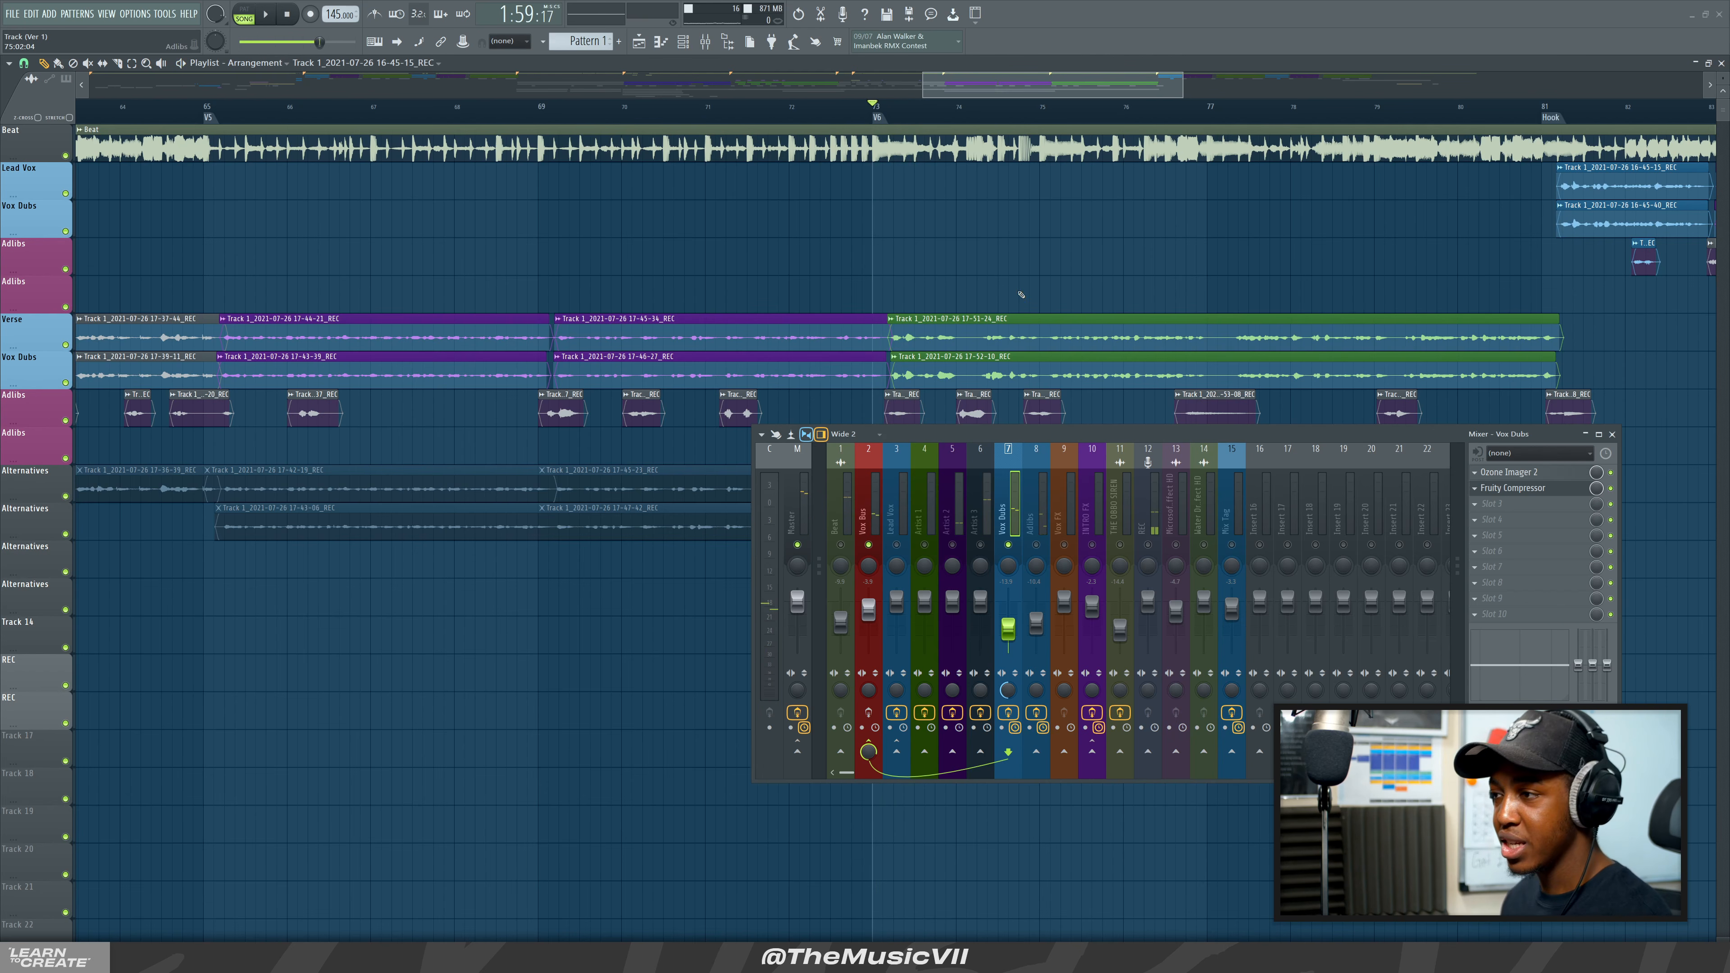
scroll(974, 384, down, 4)
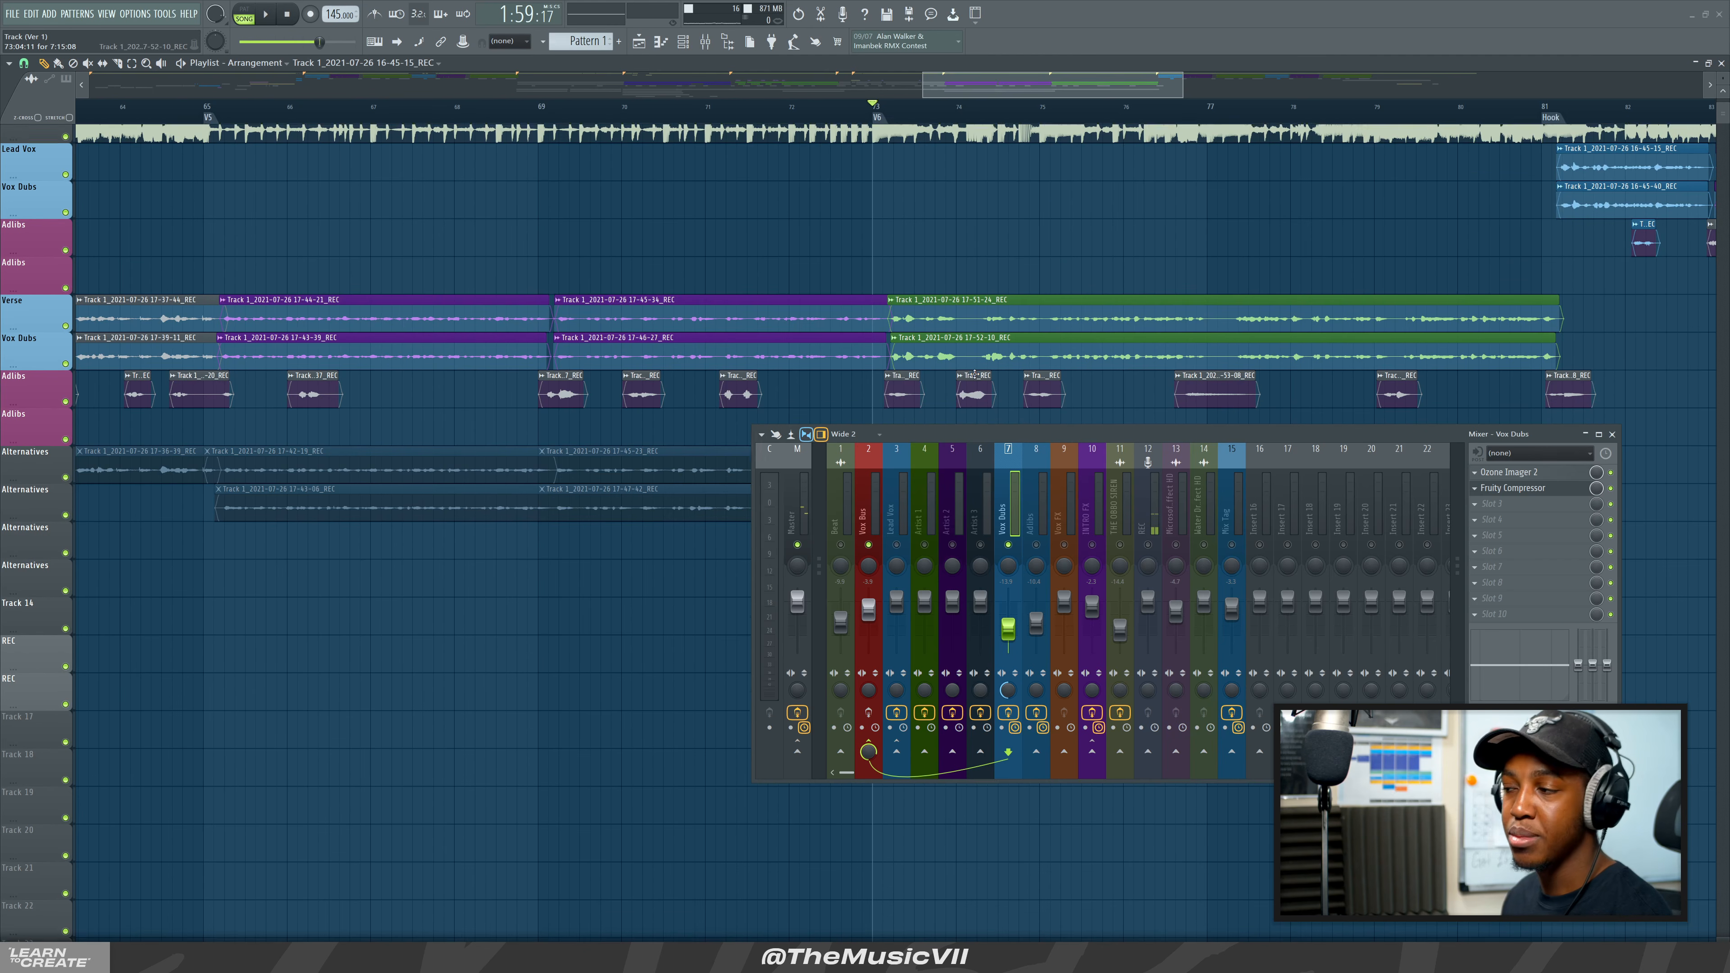
scroll(970, 266, up, 3)
Play the soloed Vox Dubs from just before the V6 marker with effects, and replay them with the track's effects disabled.
key(space)
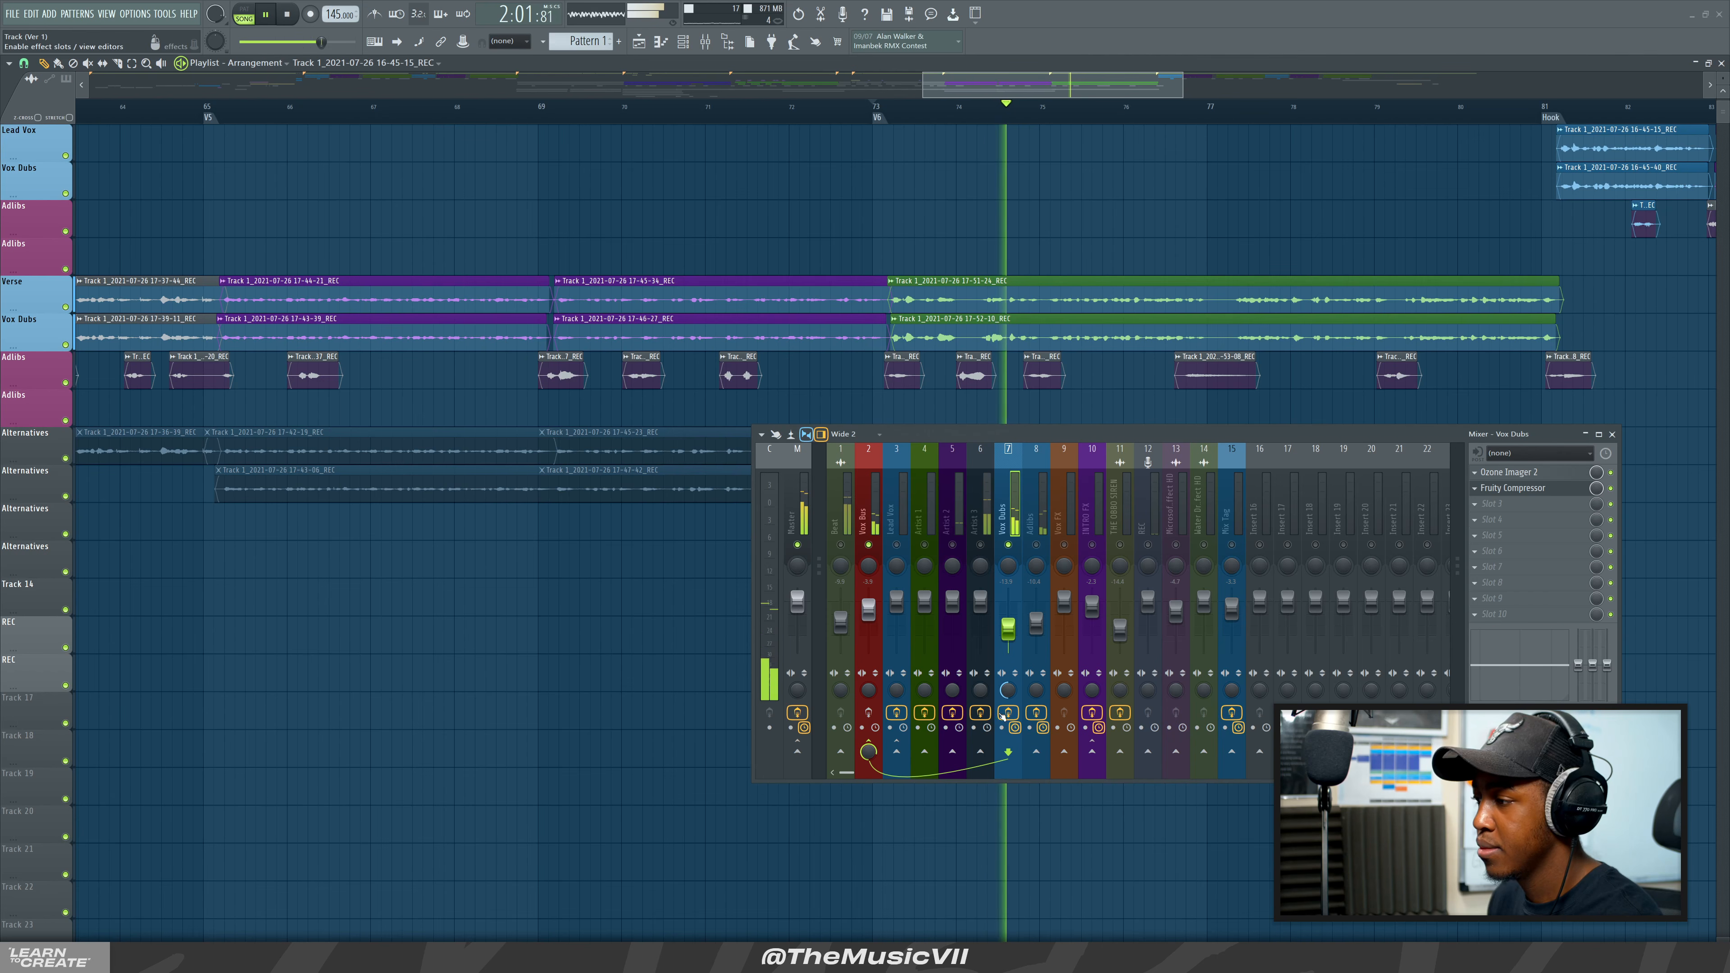
key(space)
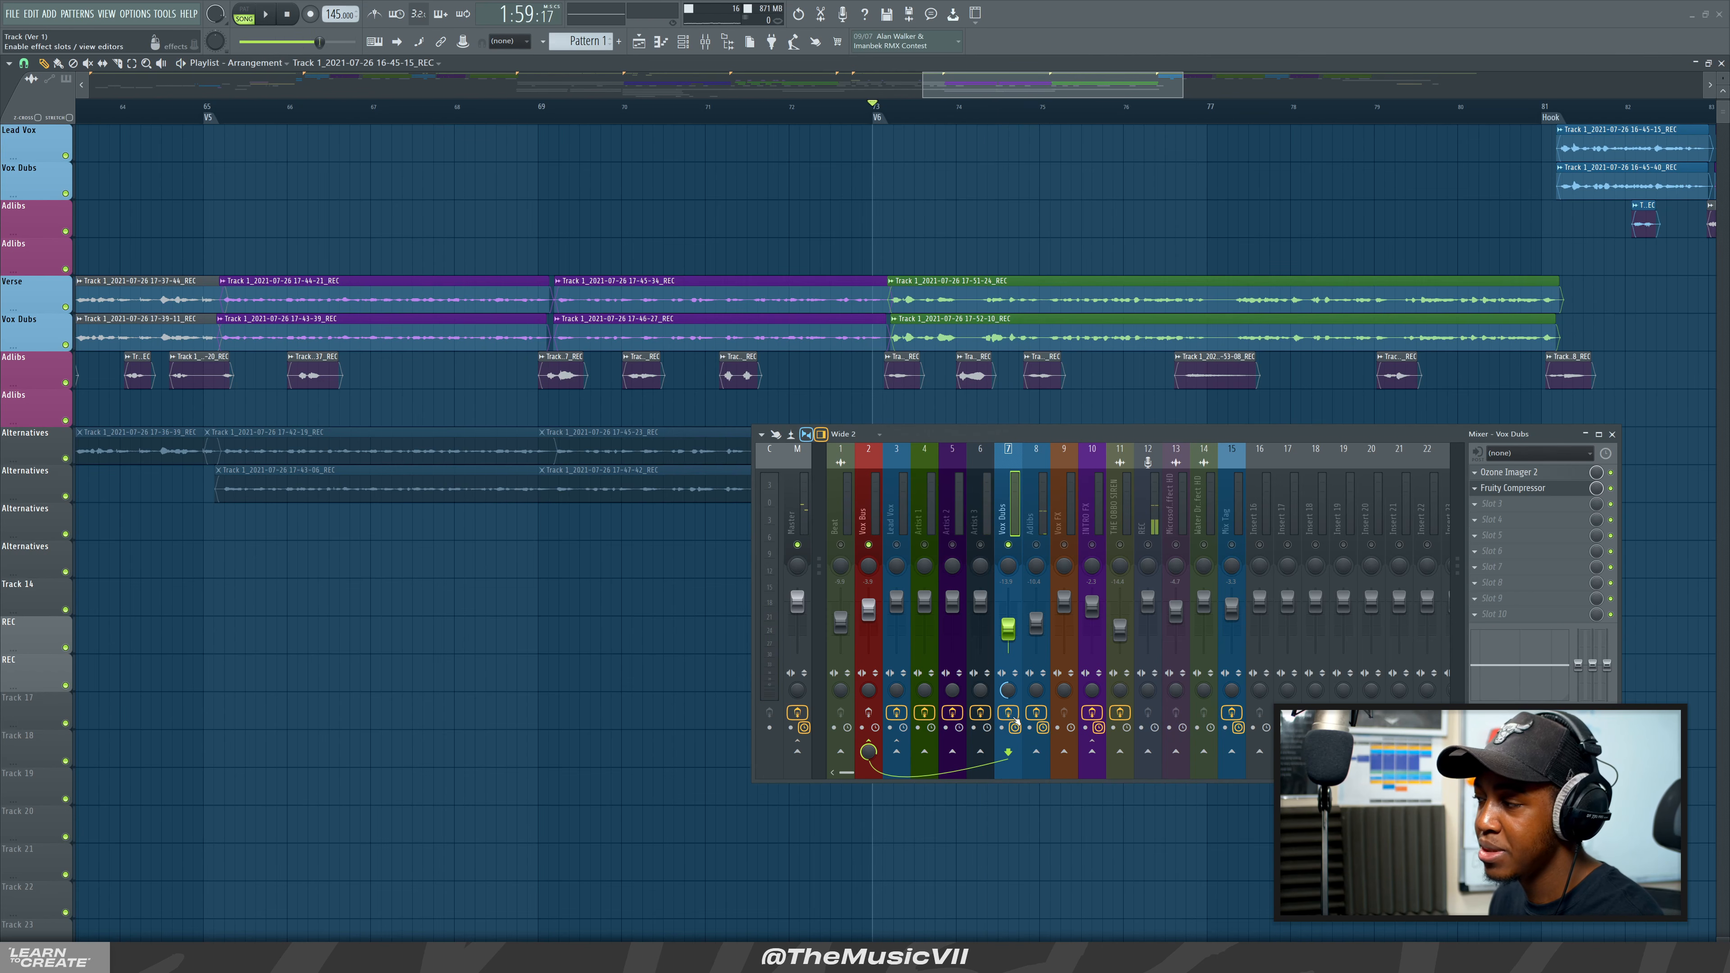
click(1012, 716)
key(space)
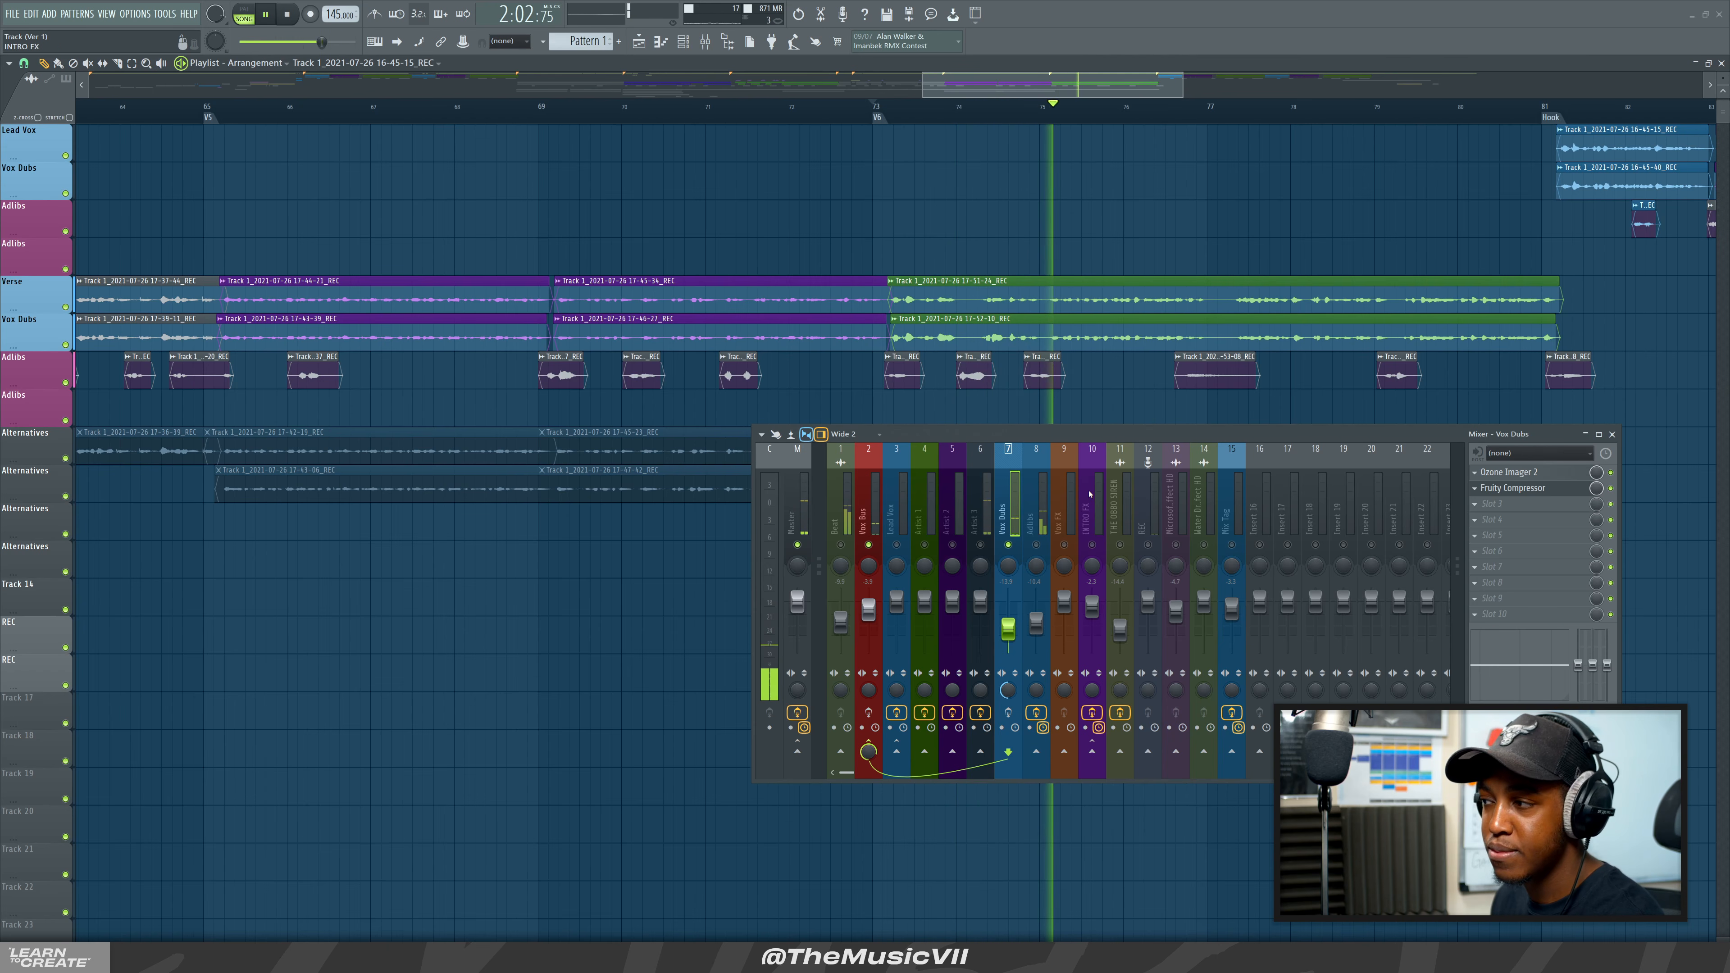
Stop playback, re-enable the Vox Dubs track's effects and open its Ozone Imager 2 window.
key(space)
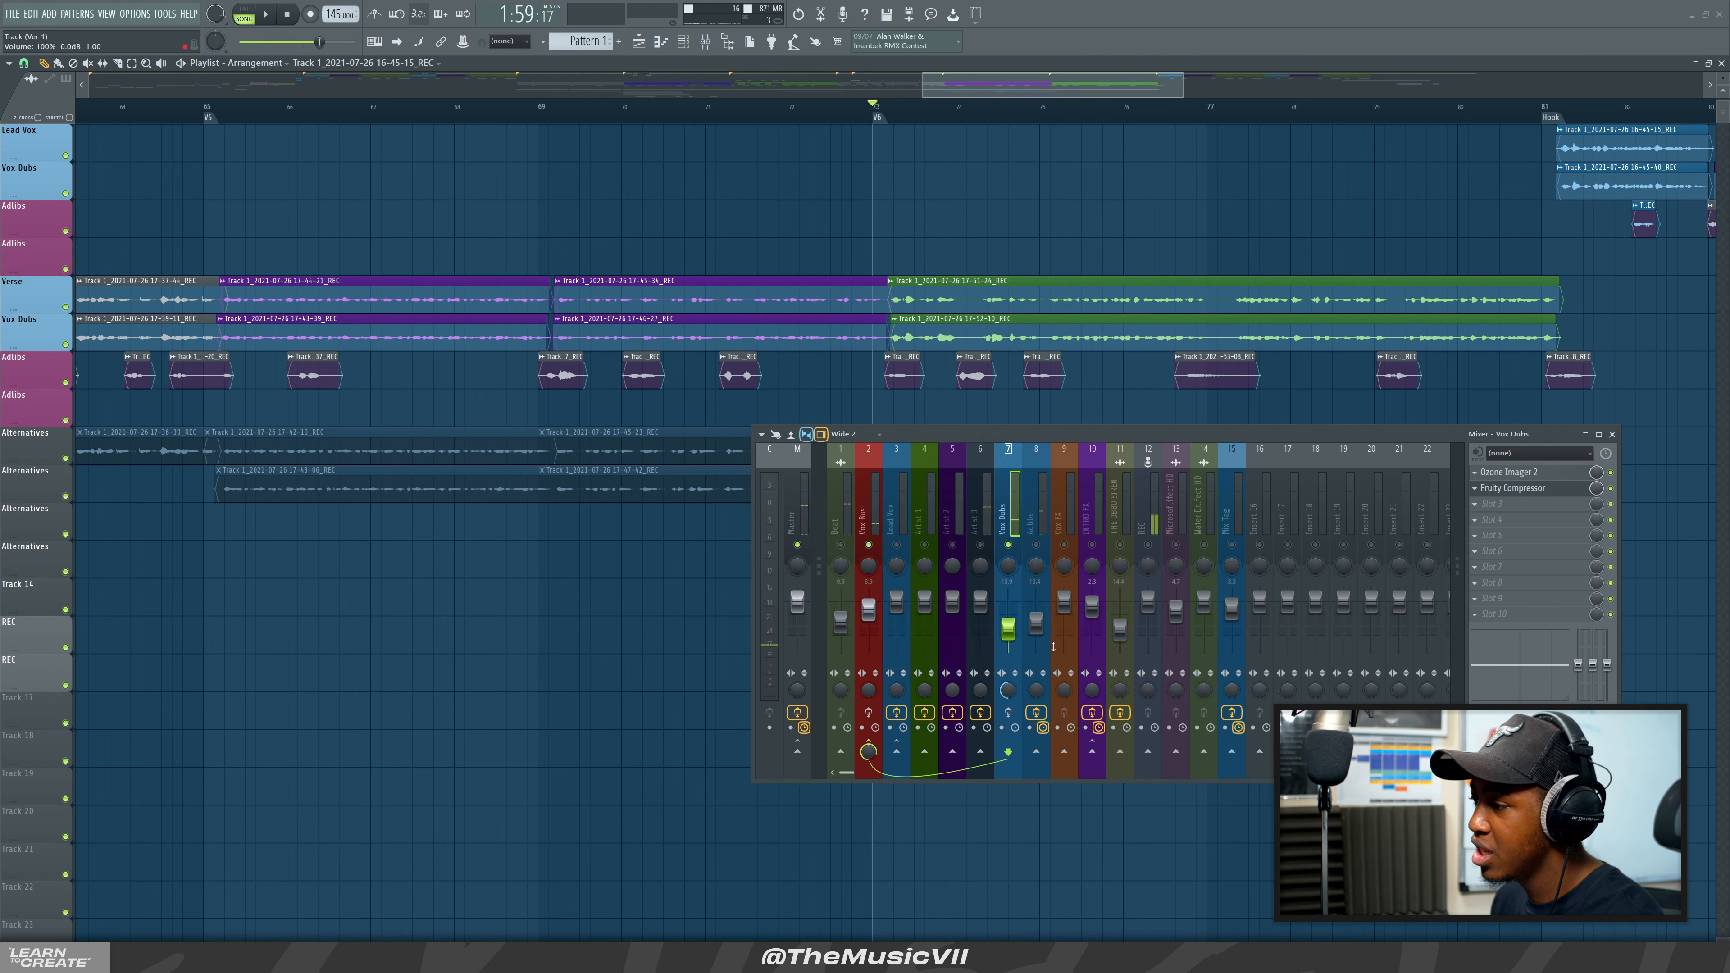
click(1008, 713)
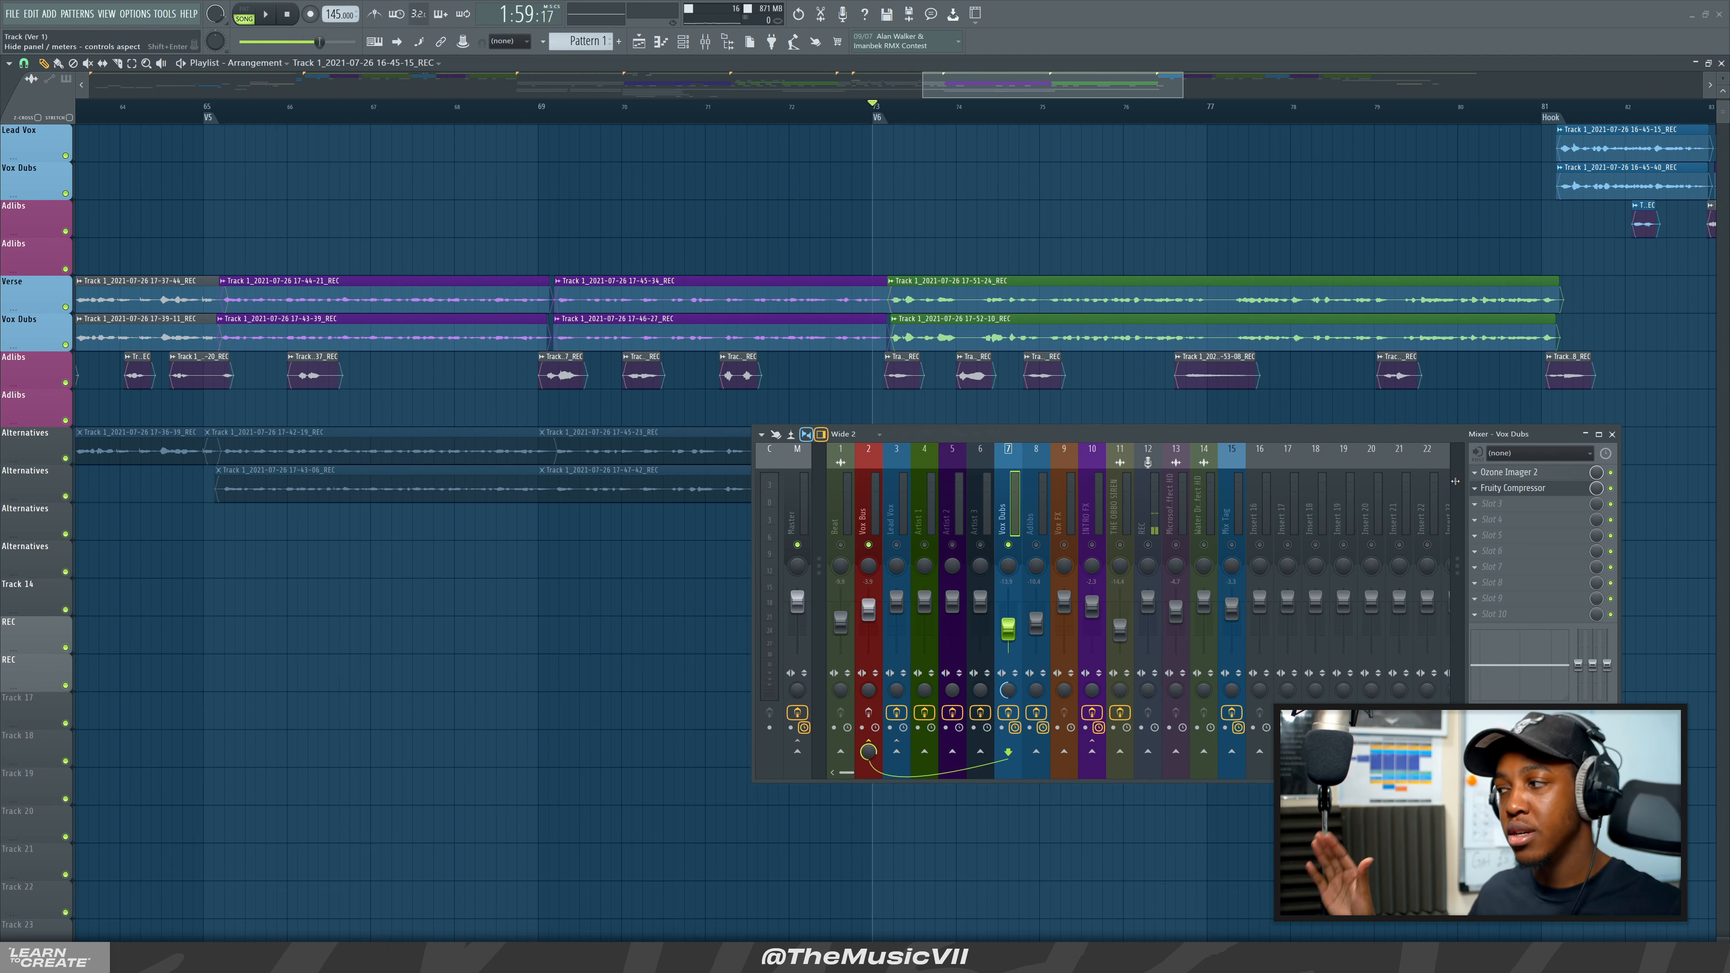
click(1491, 473)
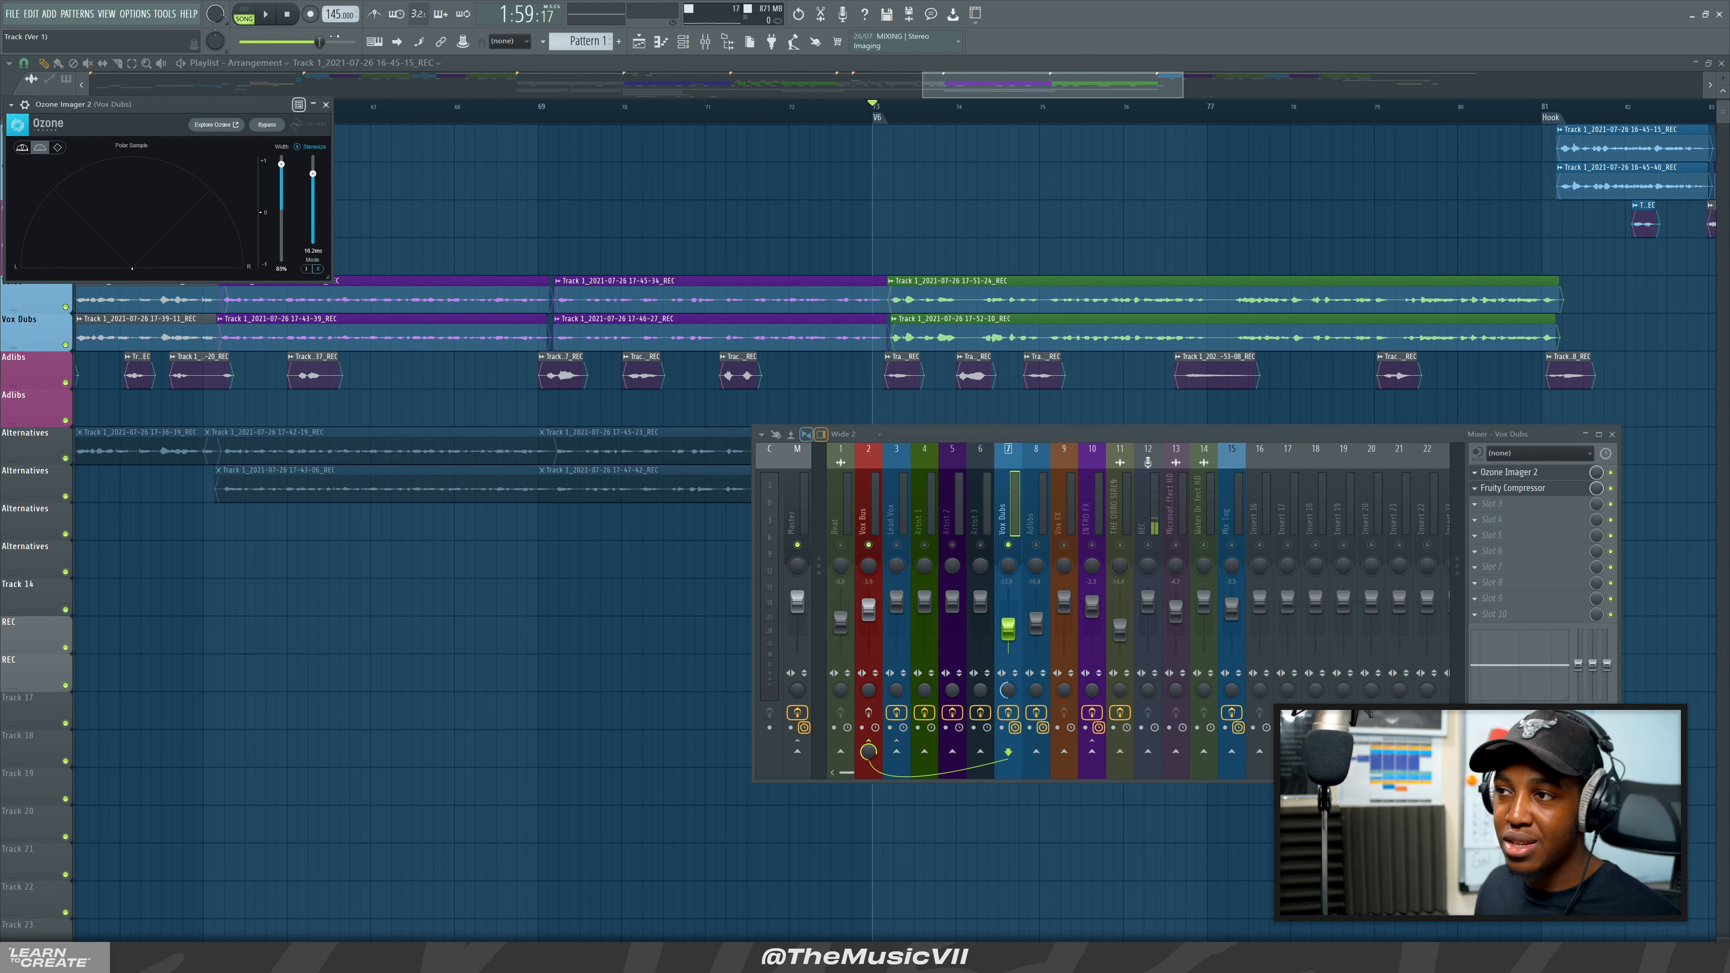
drag(137, 103, 389, 322)
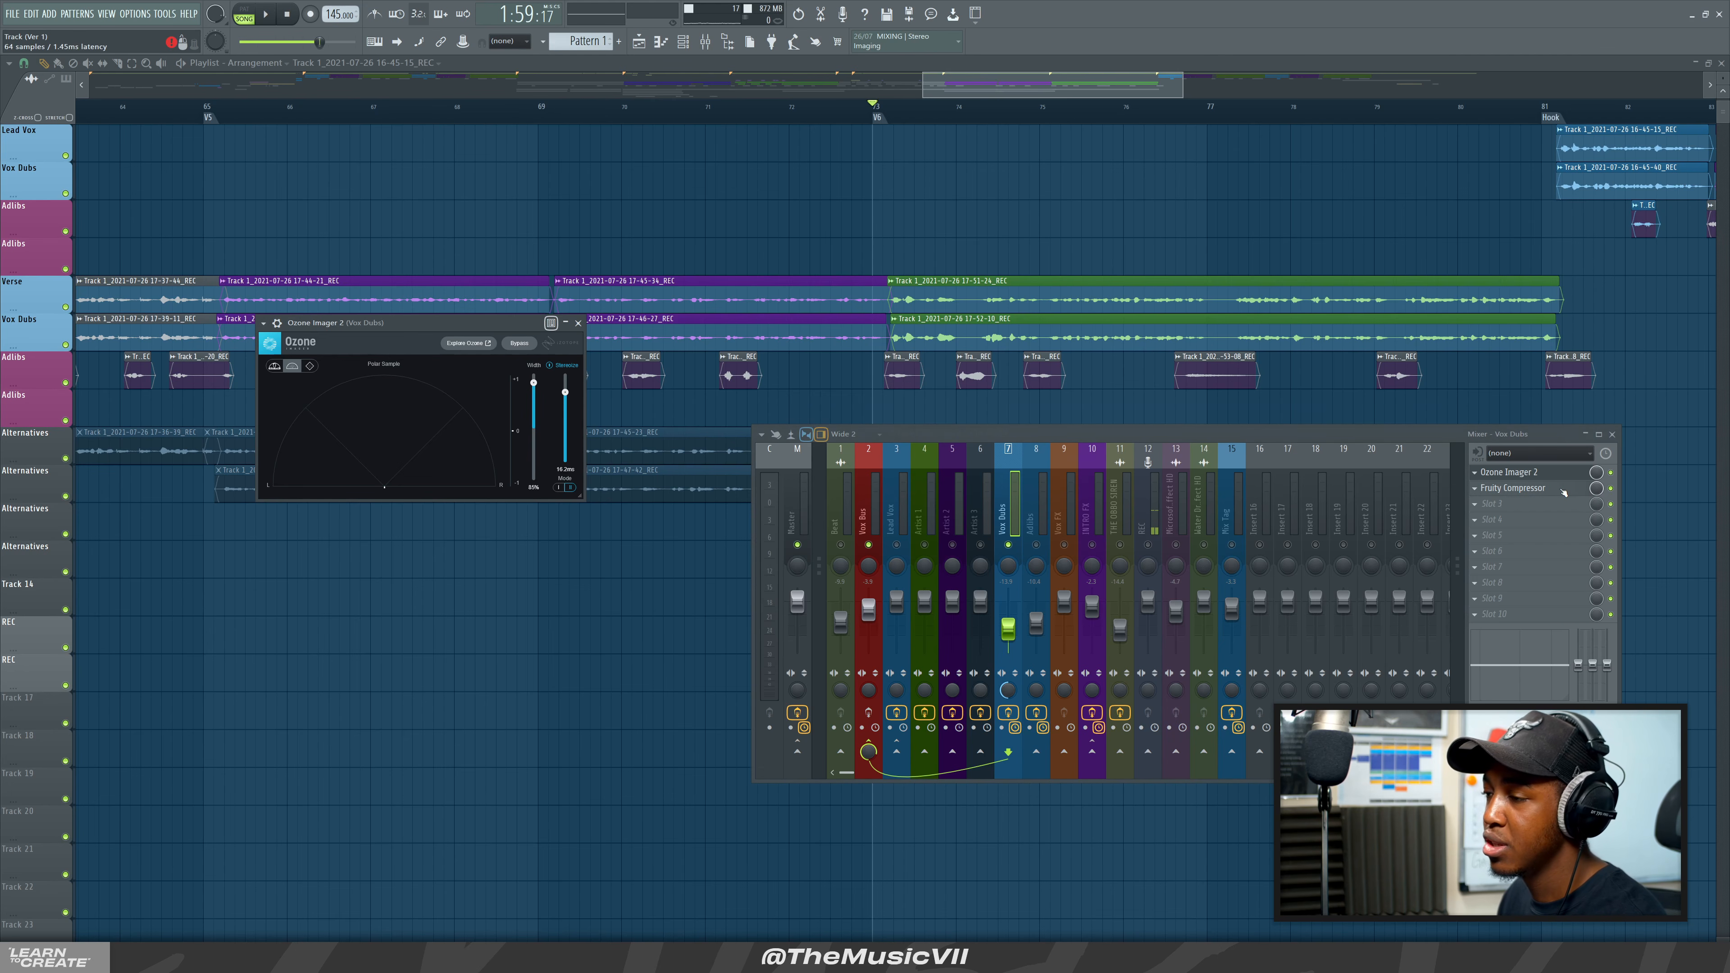
Open the Vox Dubs Fruity Compressor below Ozone Imager 2 and play the soloed track from just before the V6 marker.
click(1528, 494)
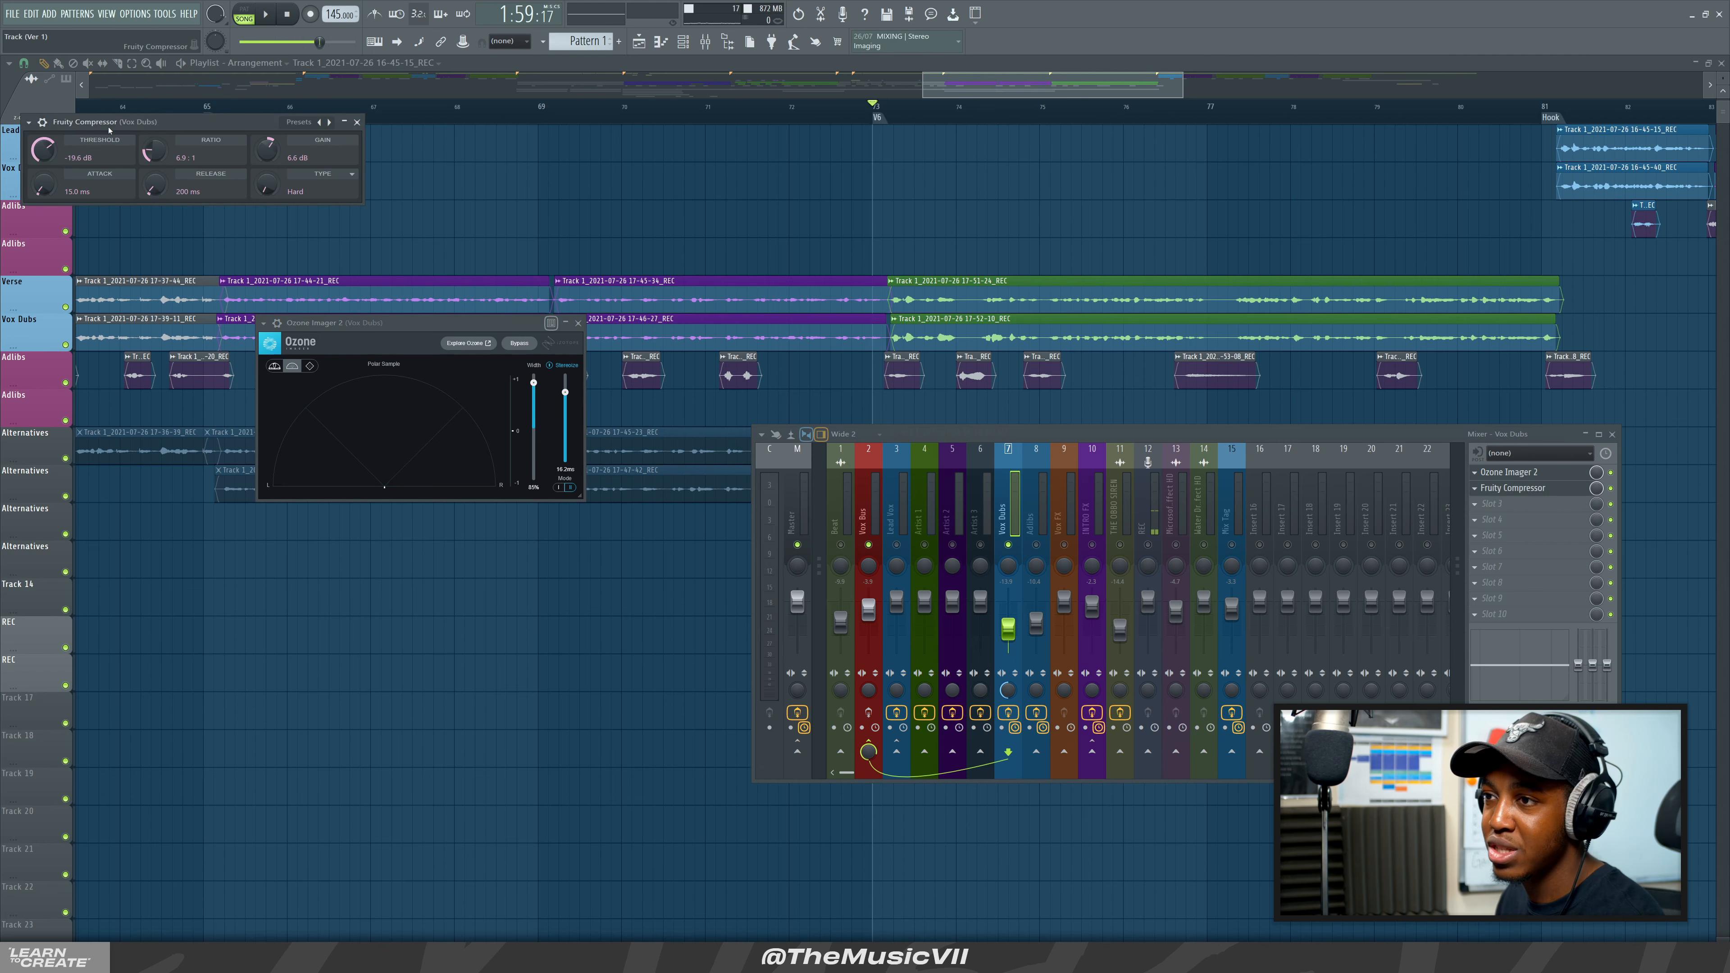
drag(127, 124, 301, 617)
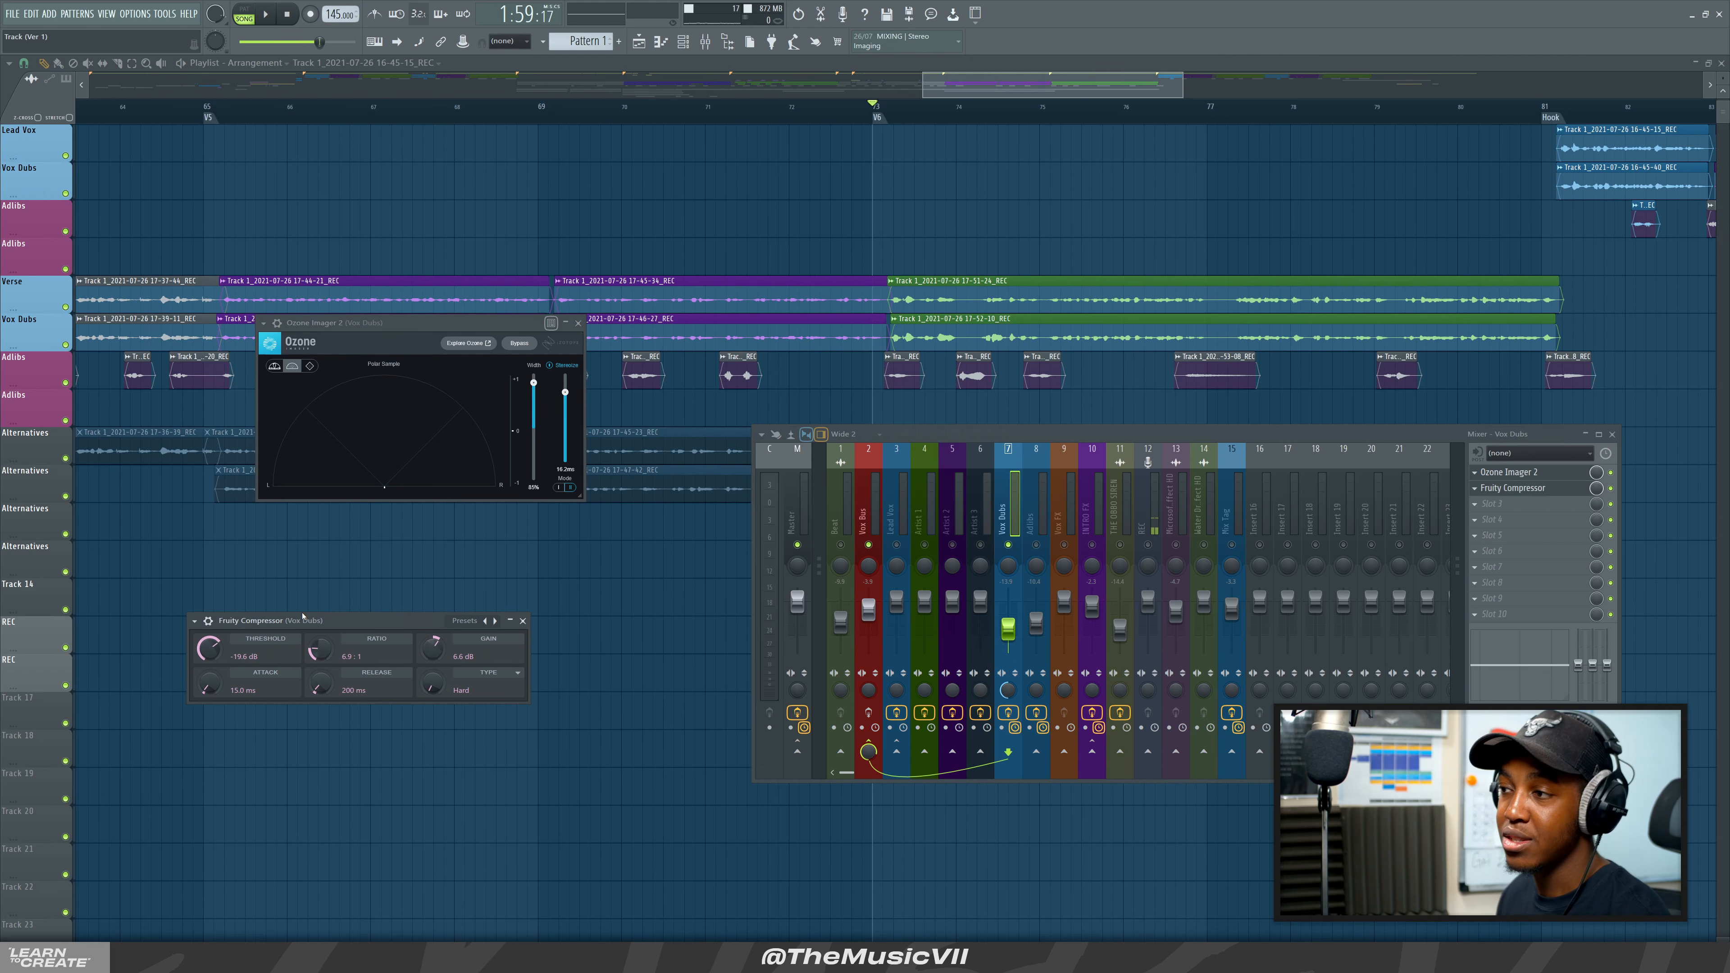
key(space)
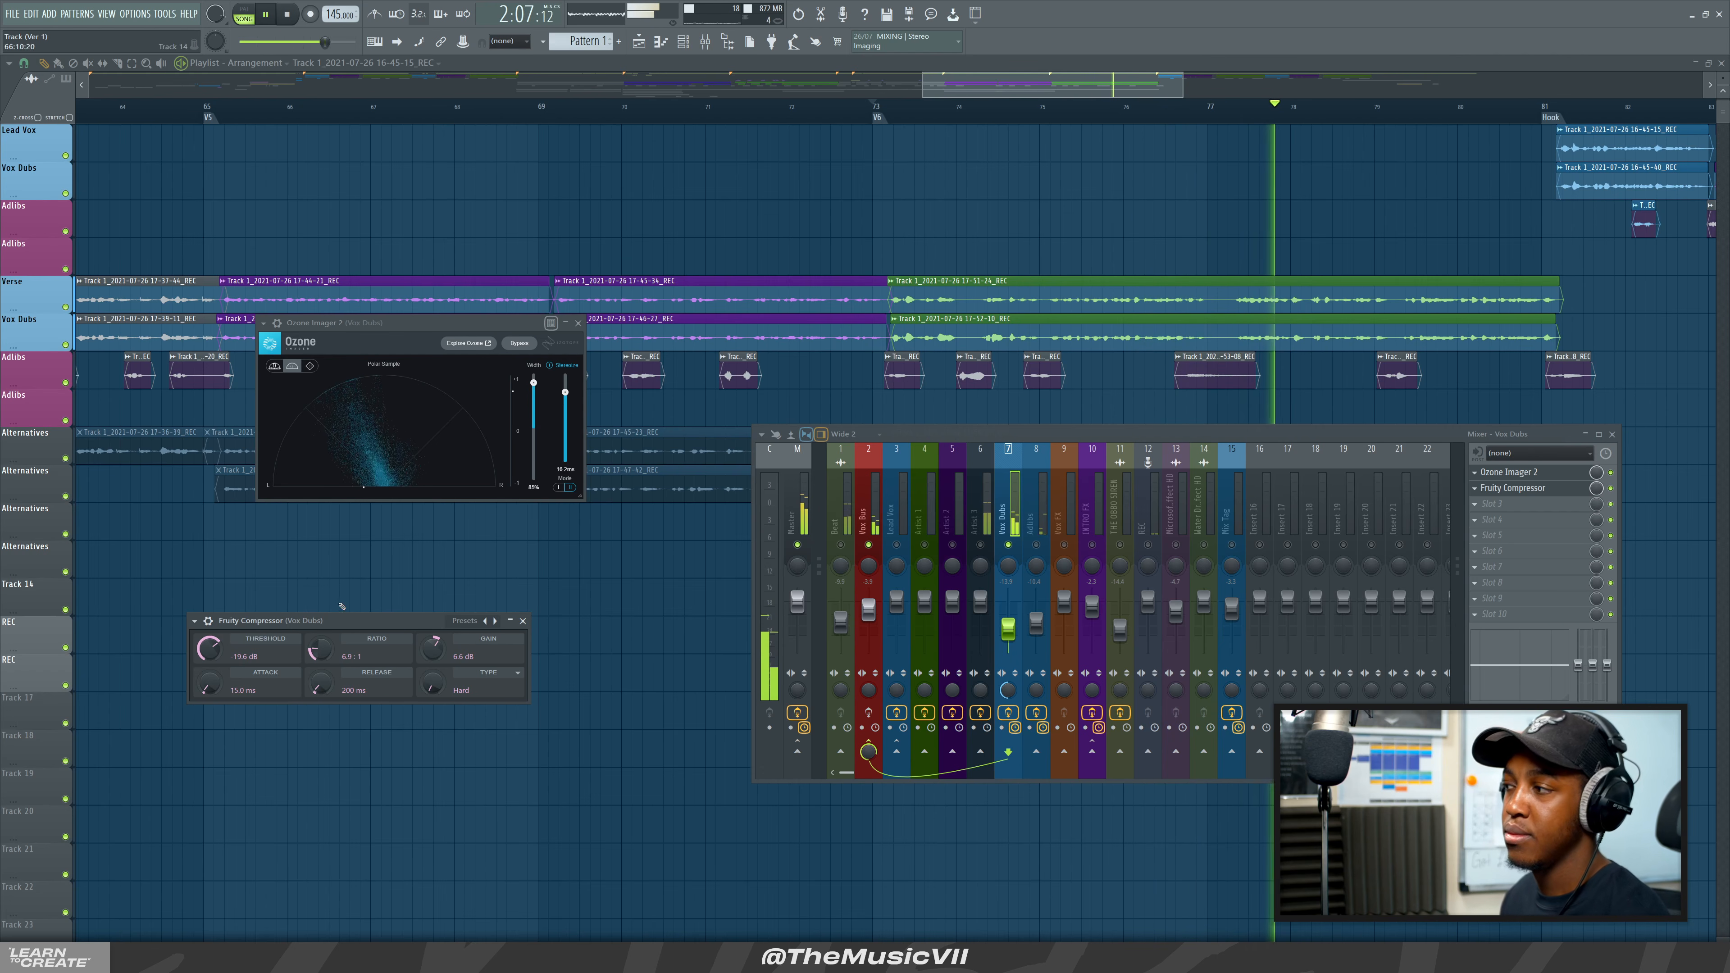
key(space)
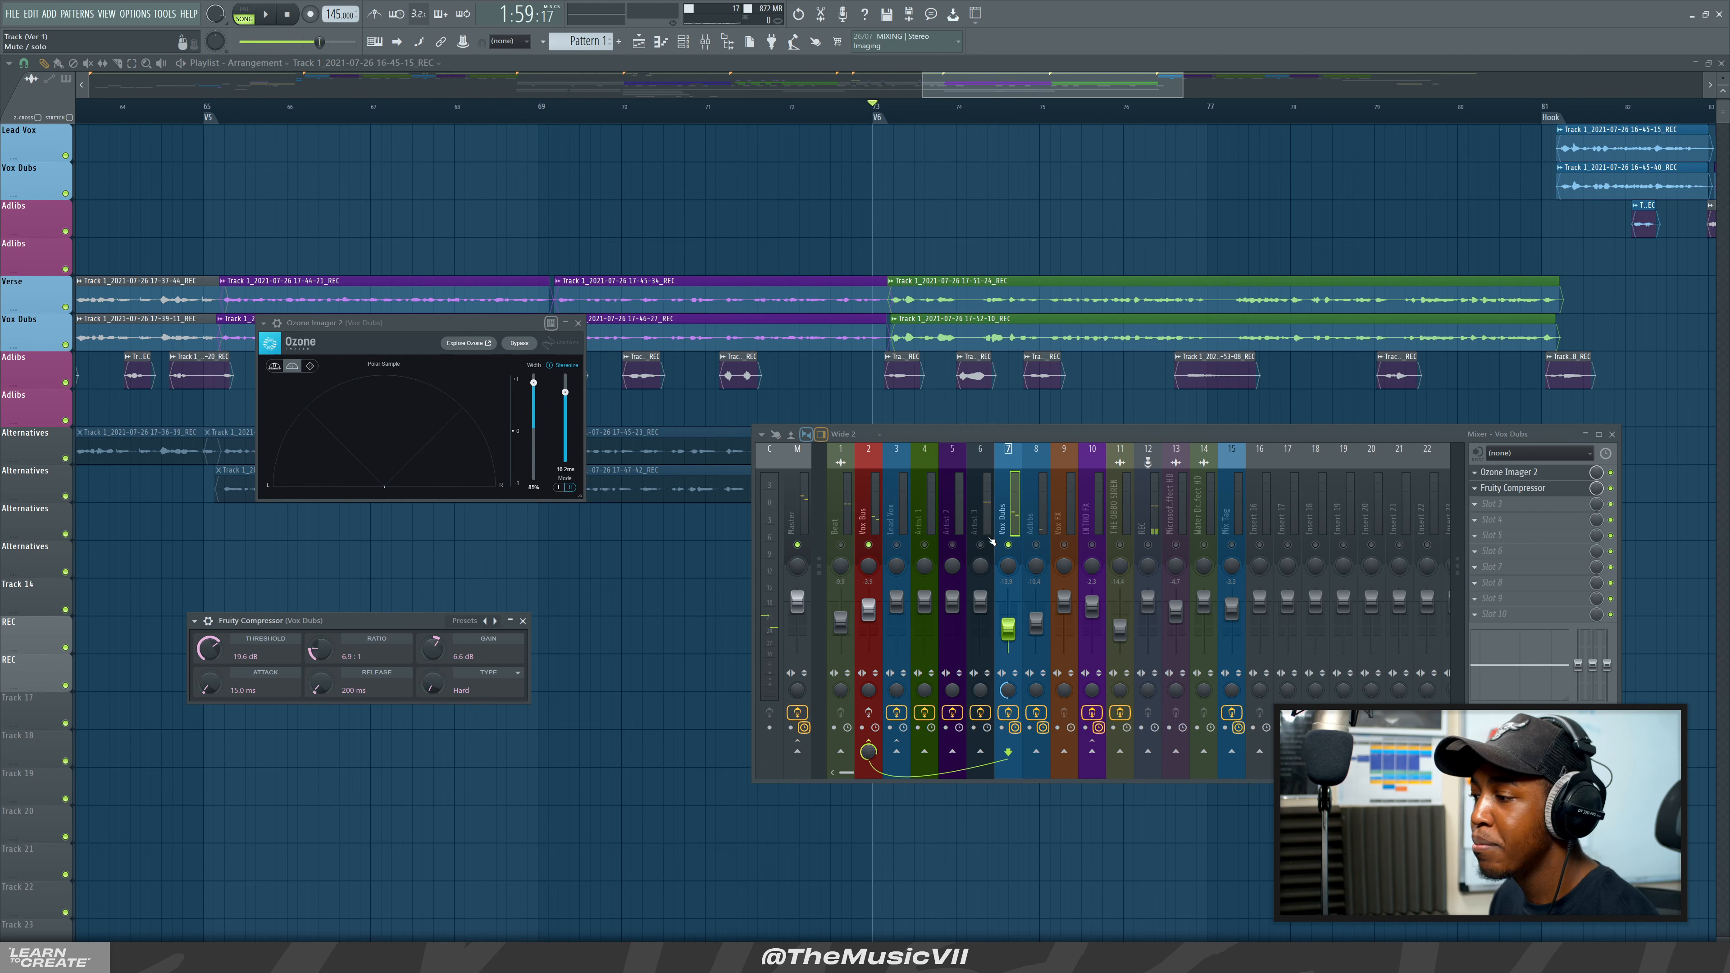
Unmute the Artist tracks and Lead Vox in the mixer and play them together with Vox Dubs.
click(951, 538)
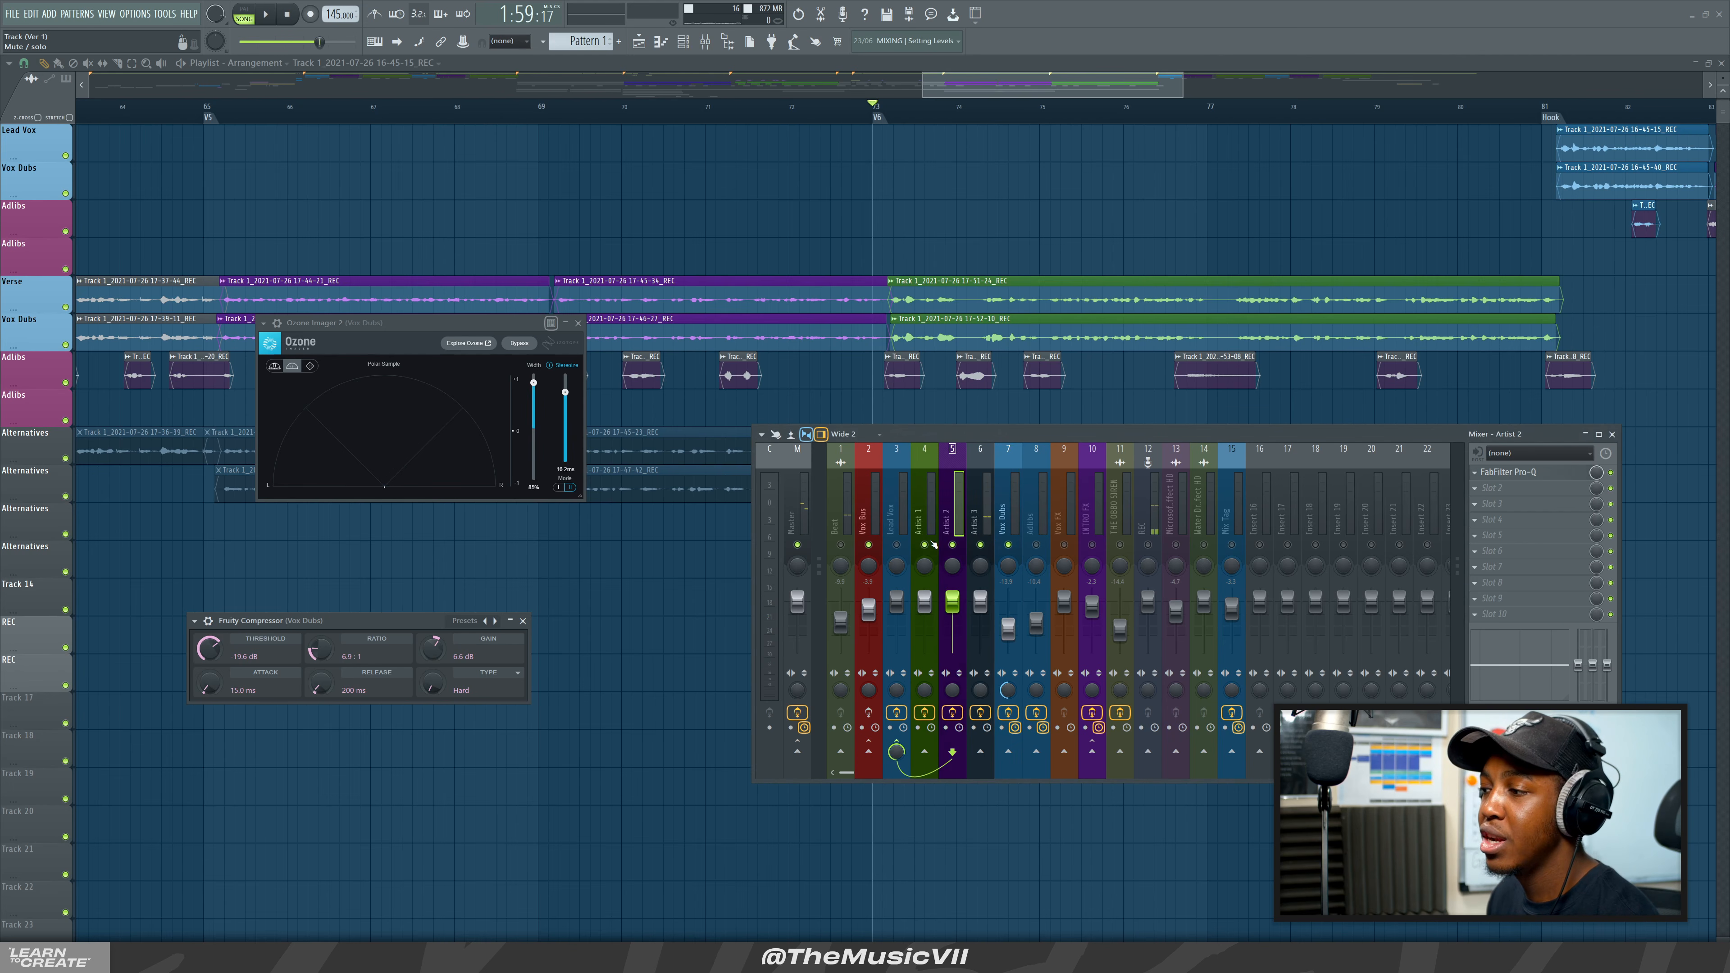
click(896, 564)
click(896, 545)
key(space)
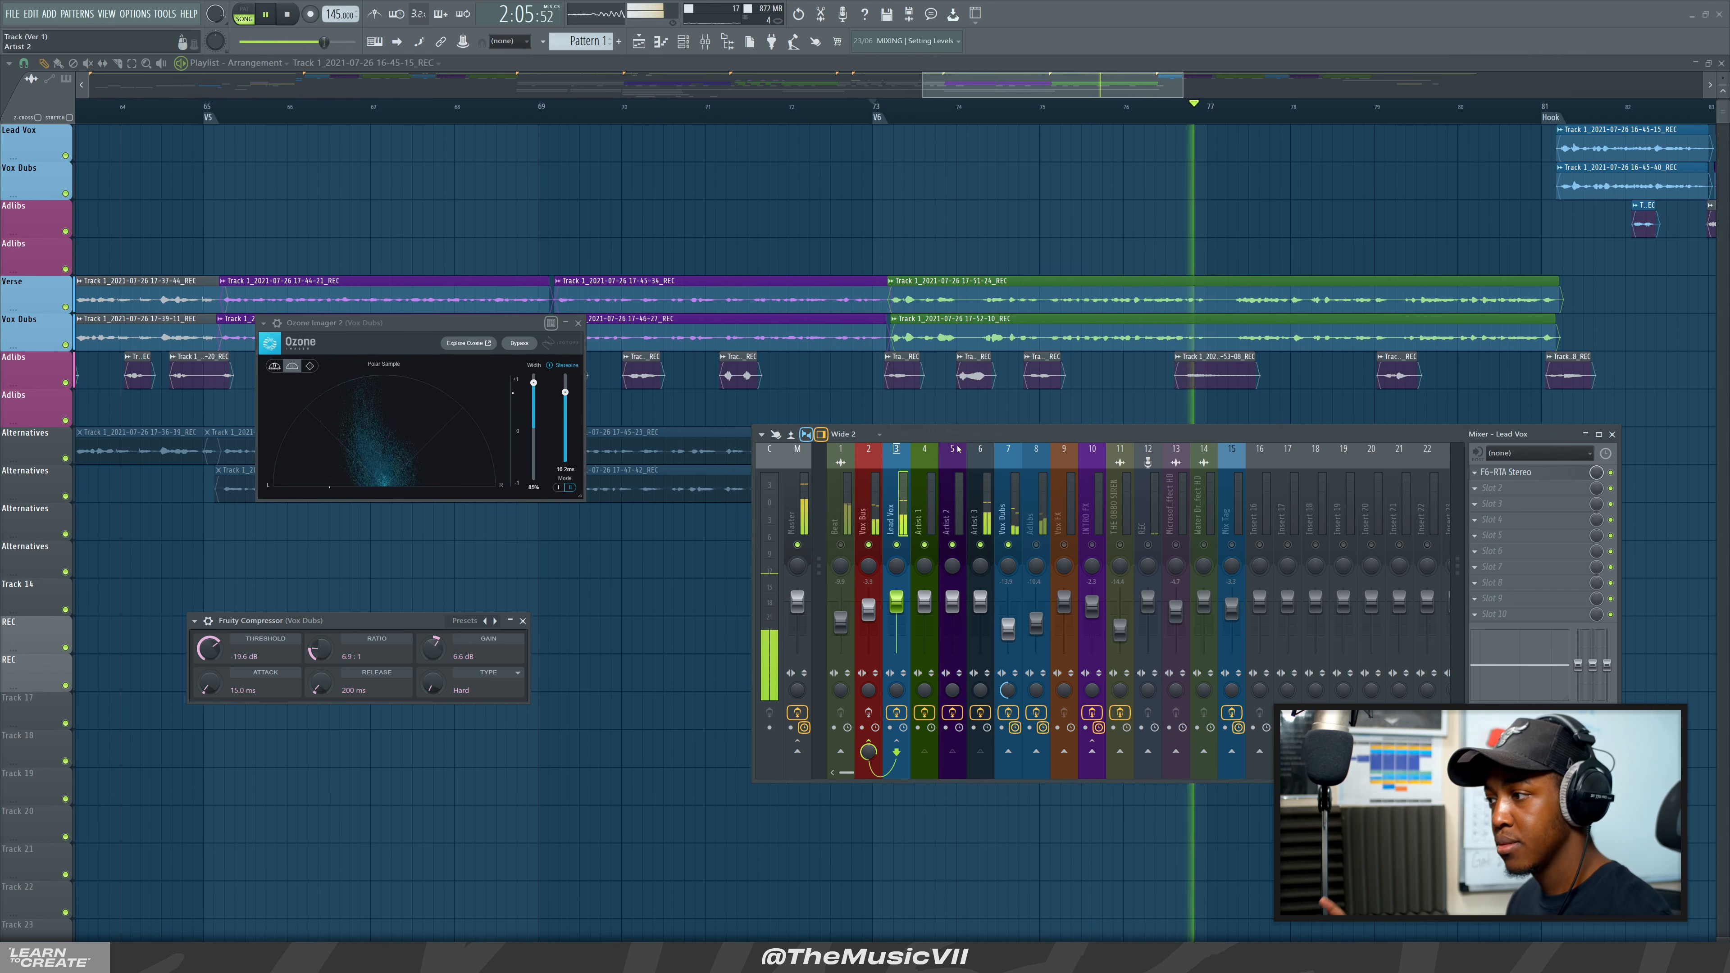
key(space)
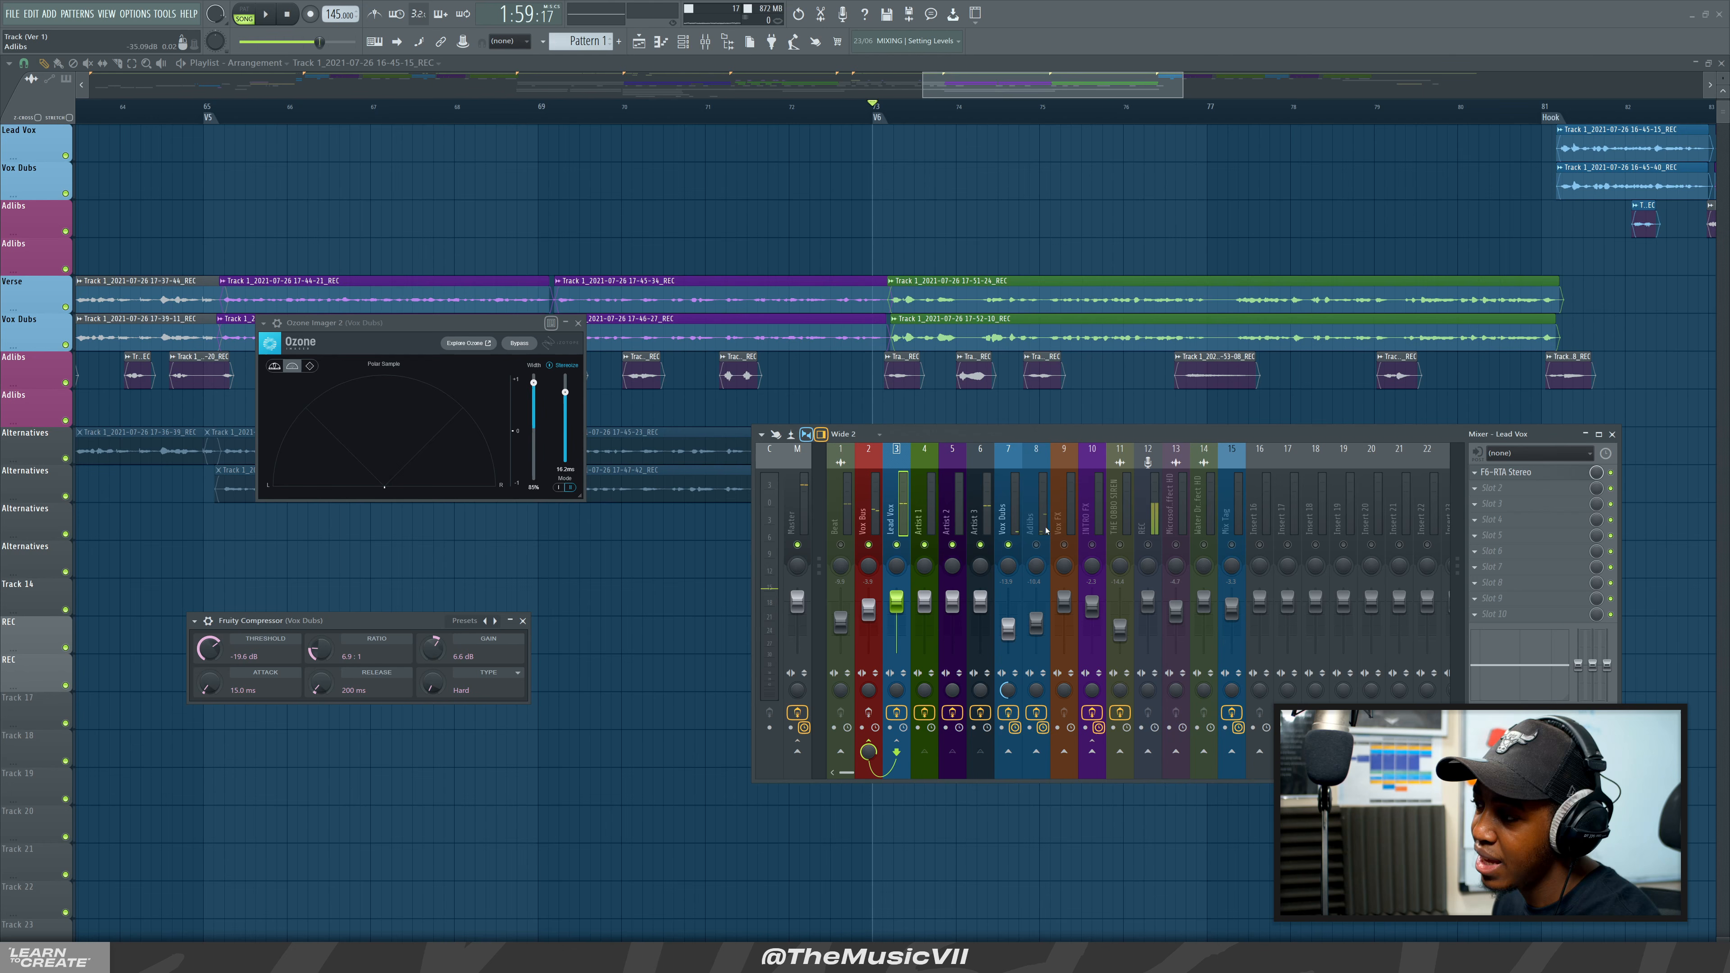
Unmute the Adlibs mixer track and play the V6 section with lead, dubs and adlibs together.
click(1039, 524)
key(space)
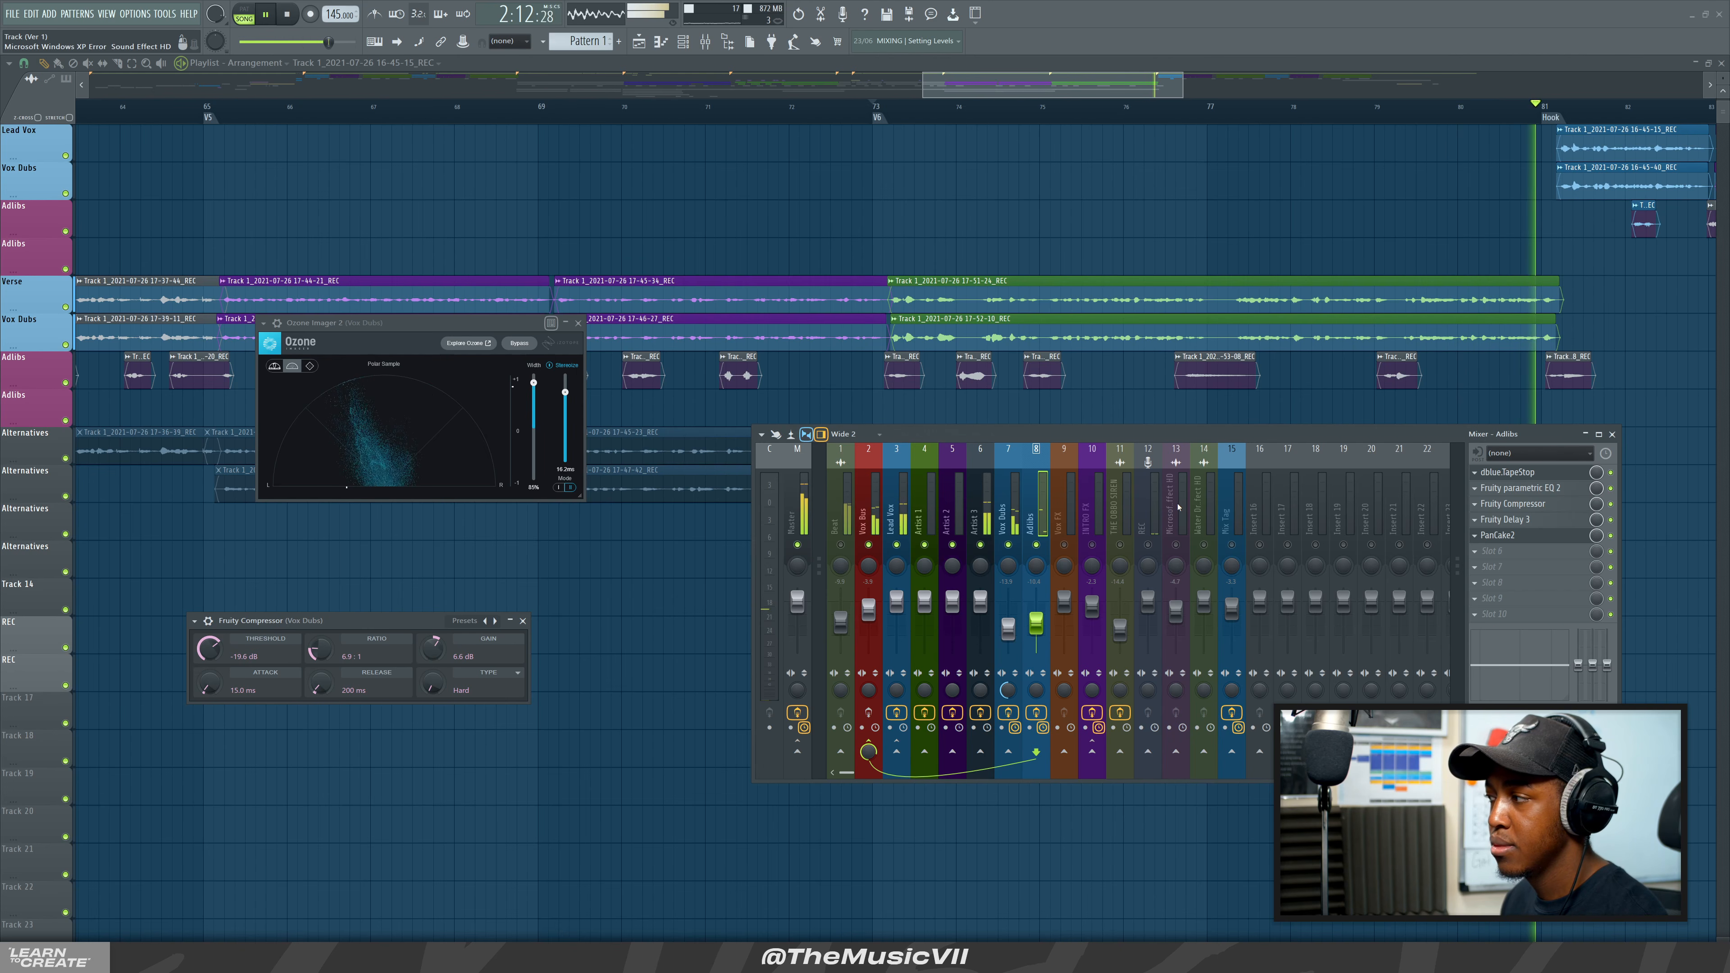
key(space)
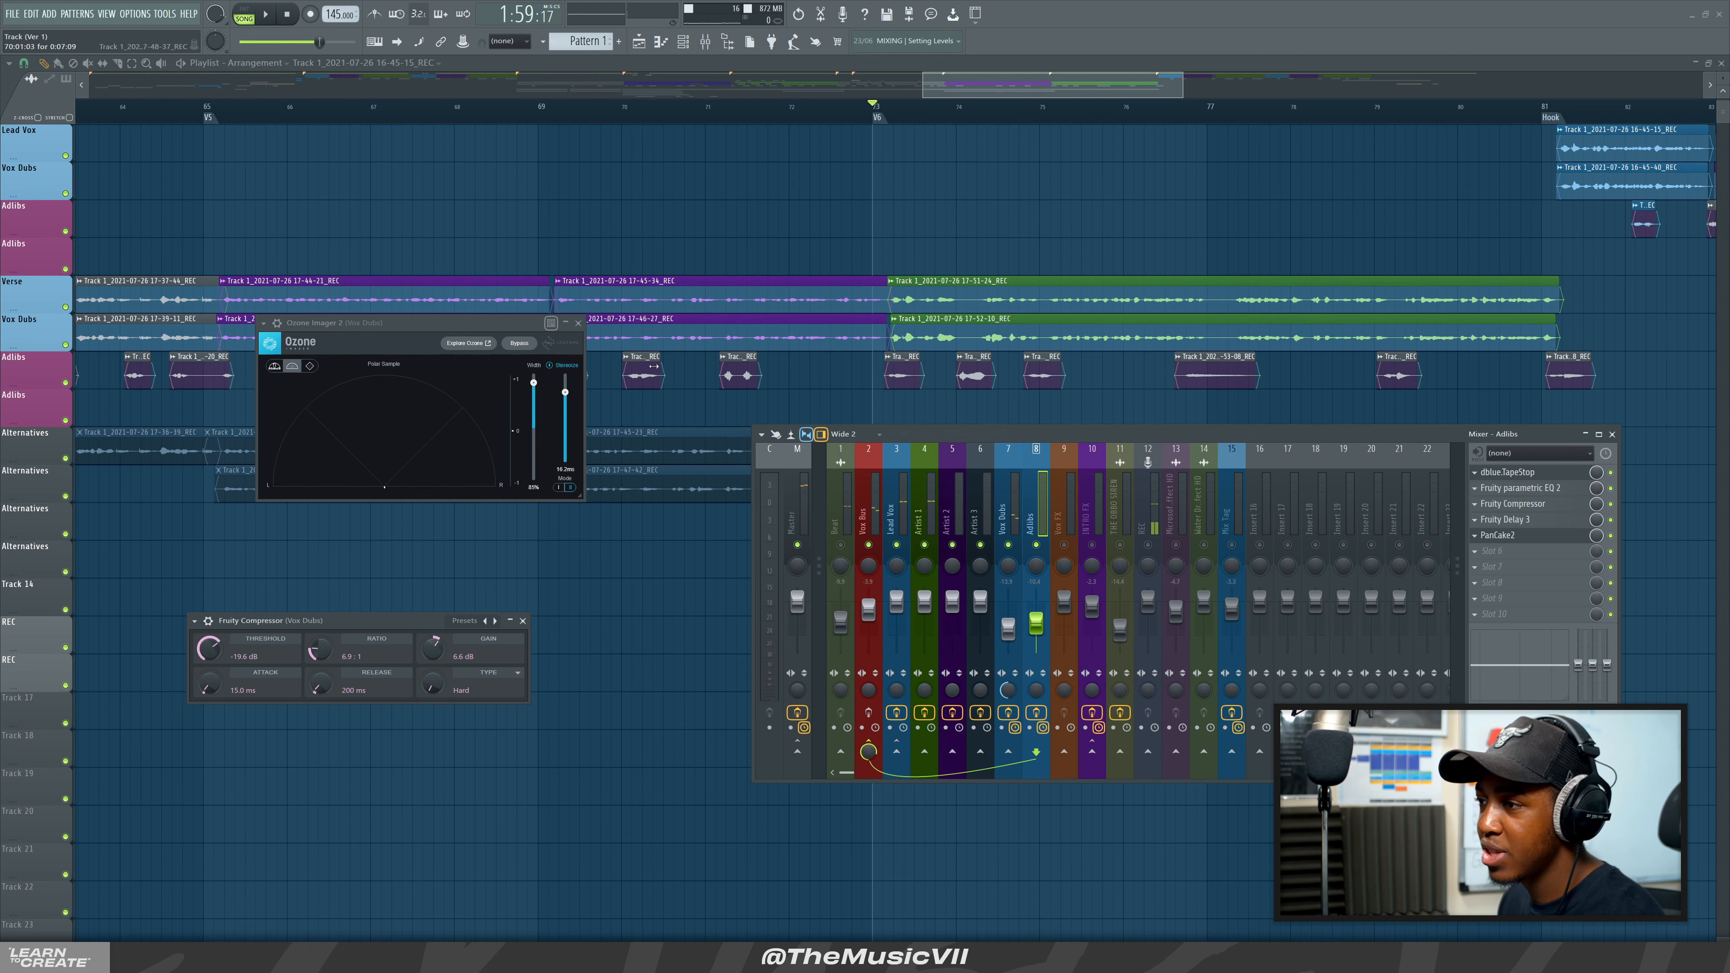
Close Ozone Imager 2 and open Fruity parametric EQ 2 and Fruity Compressor on the Adlibs track.
click(578, 323)
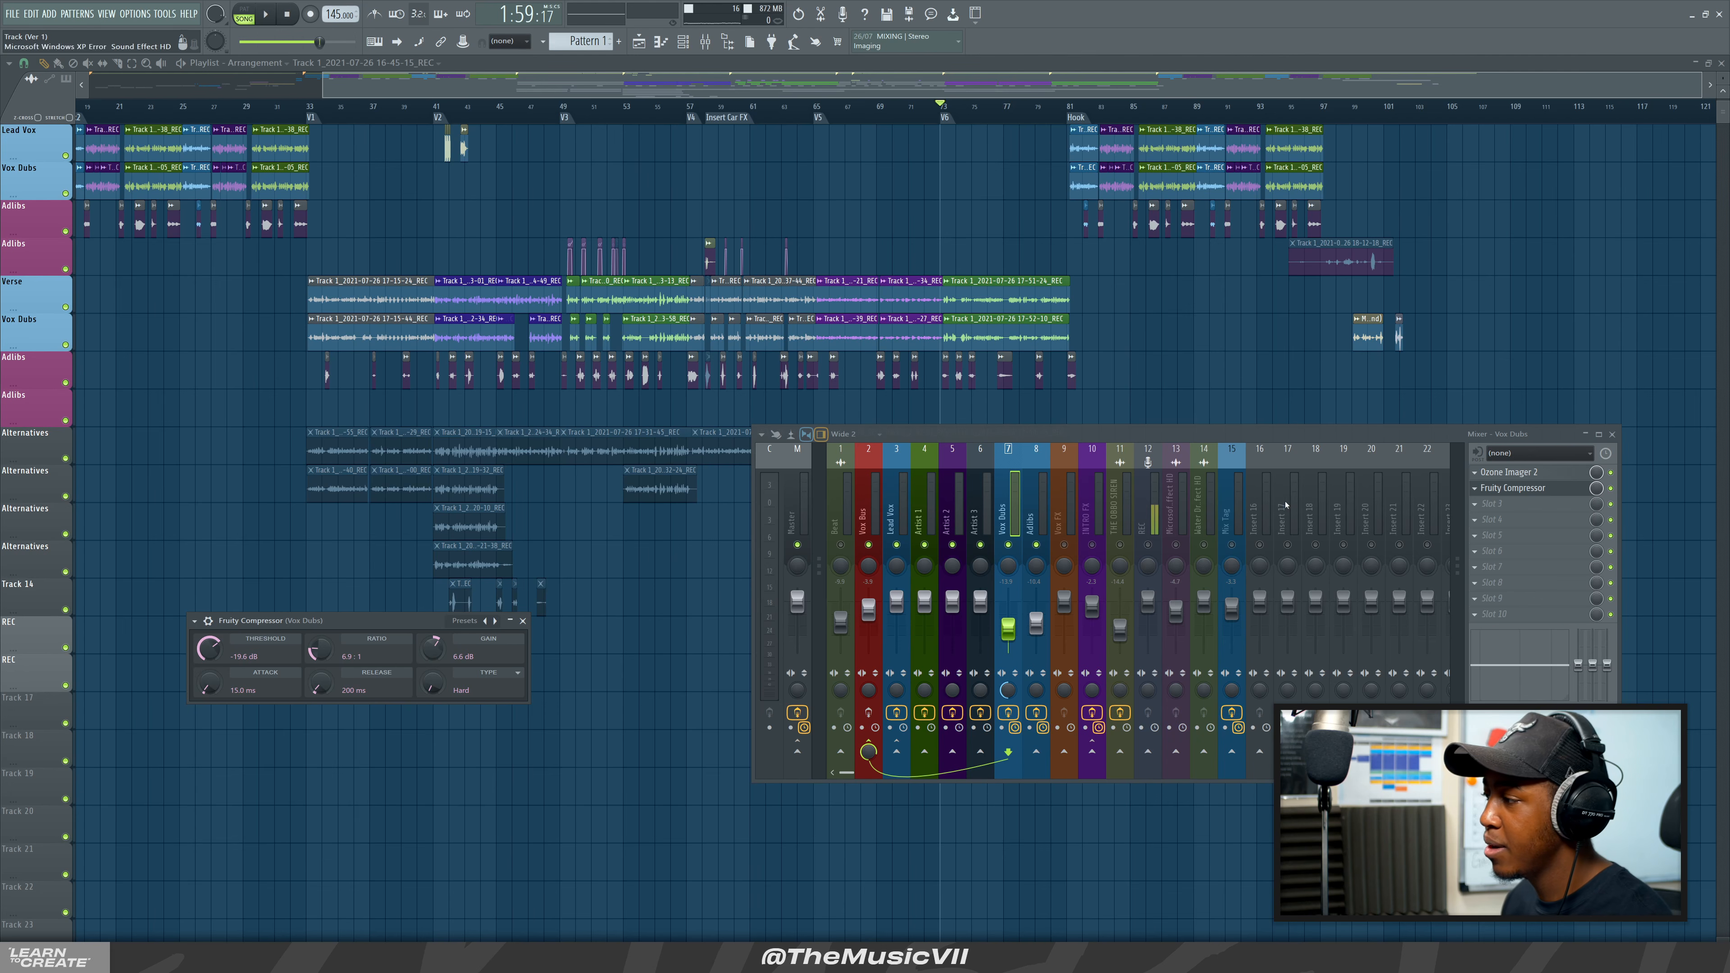
click(1034, 516)
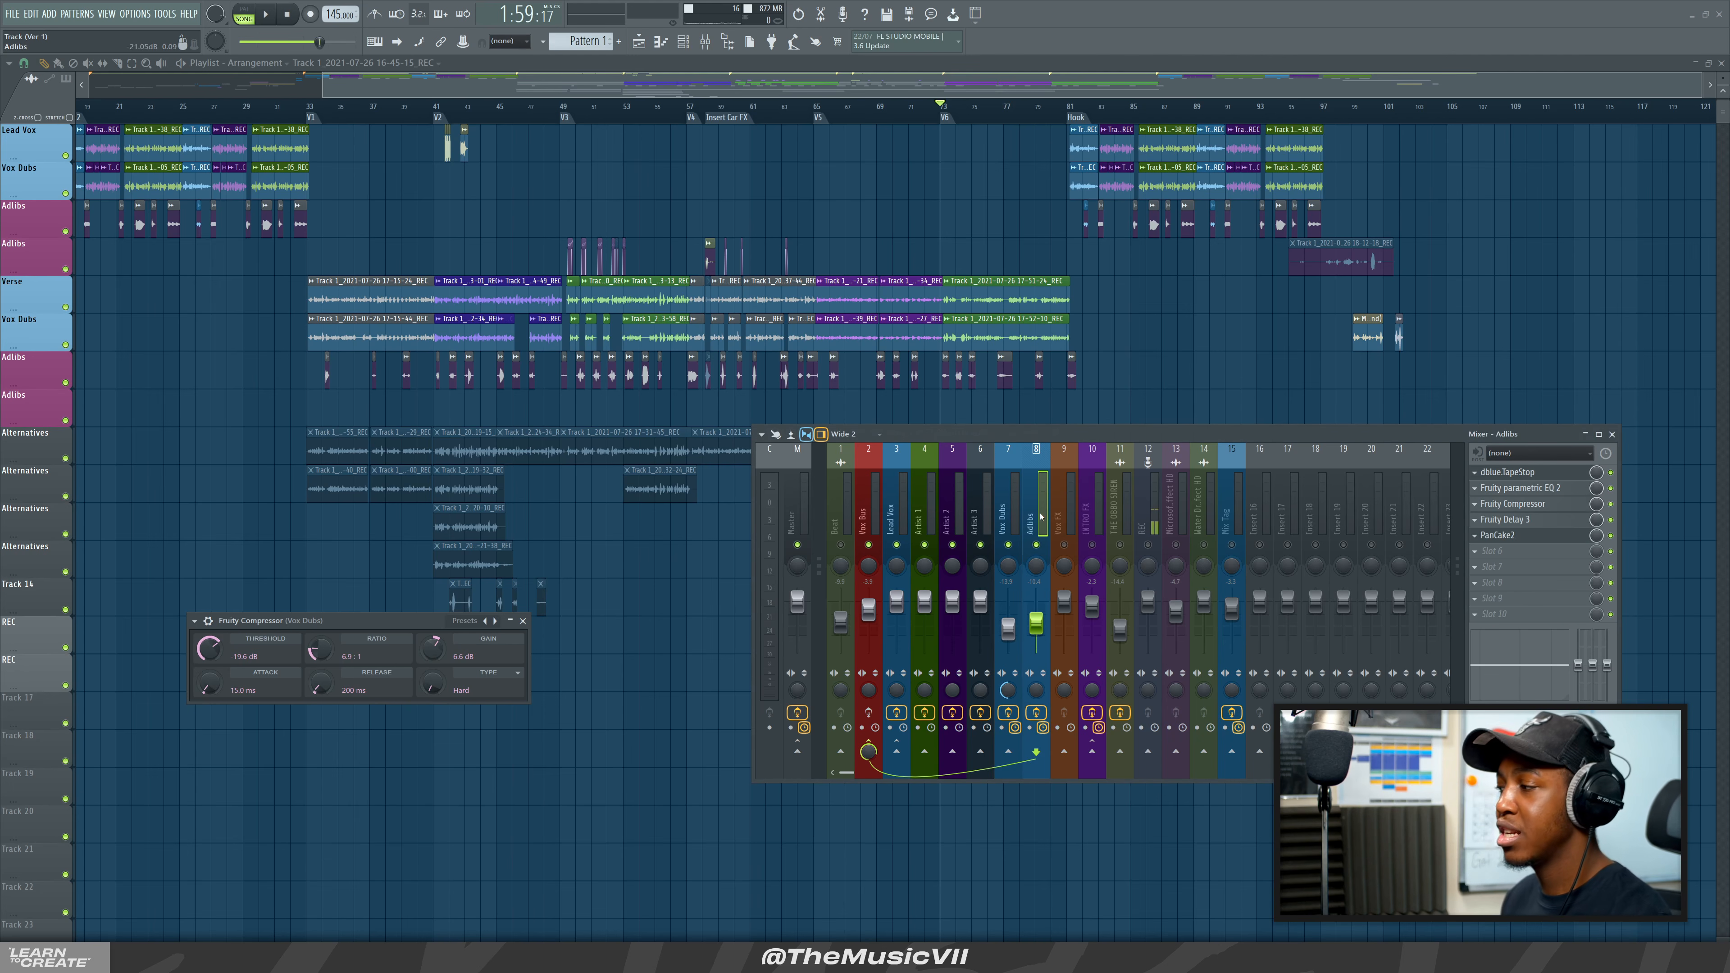
click(1519, 487)
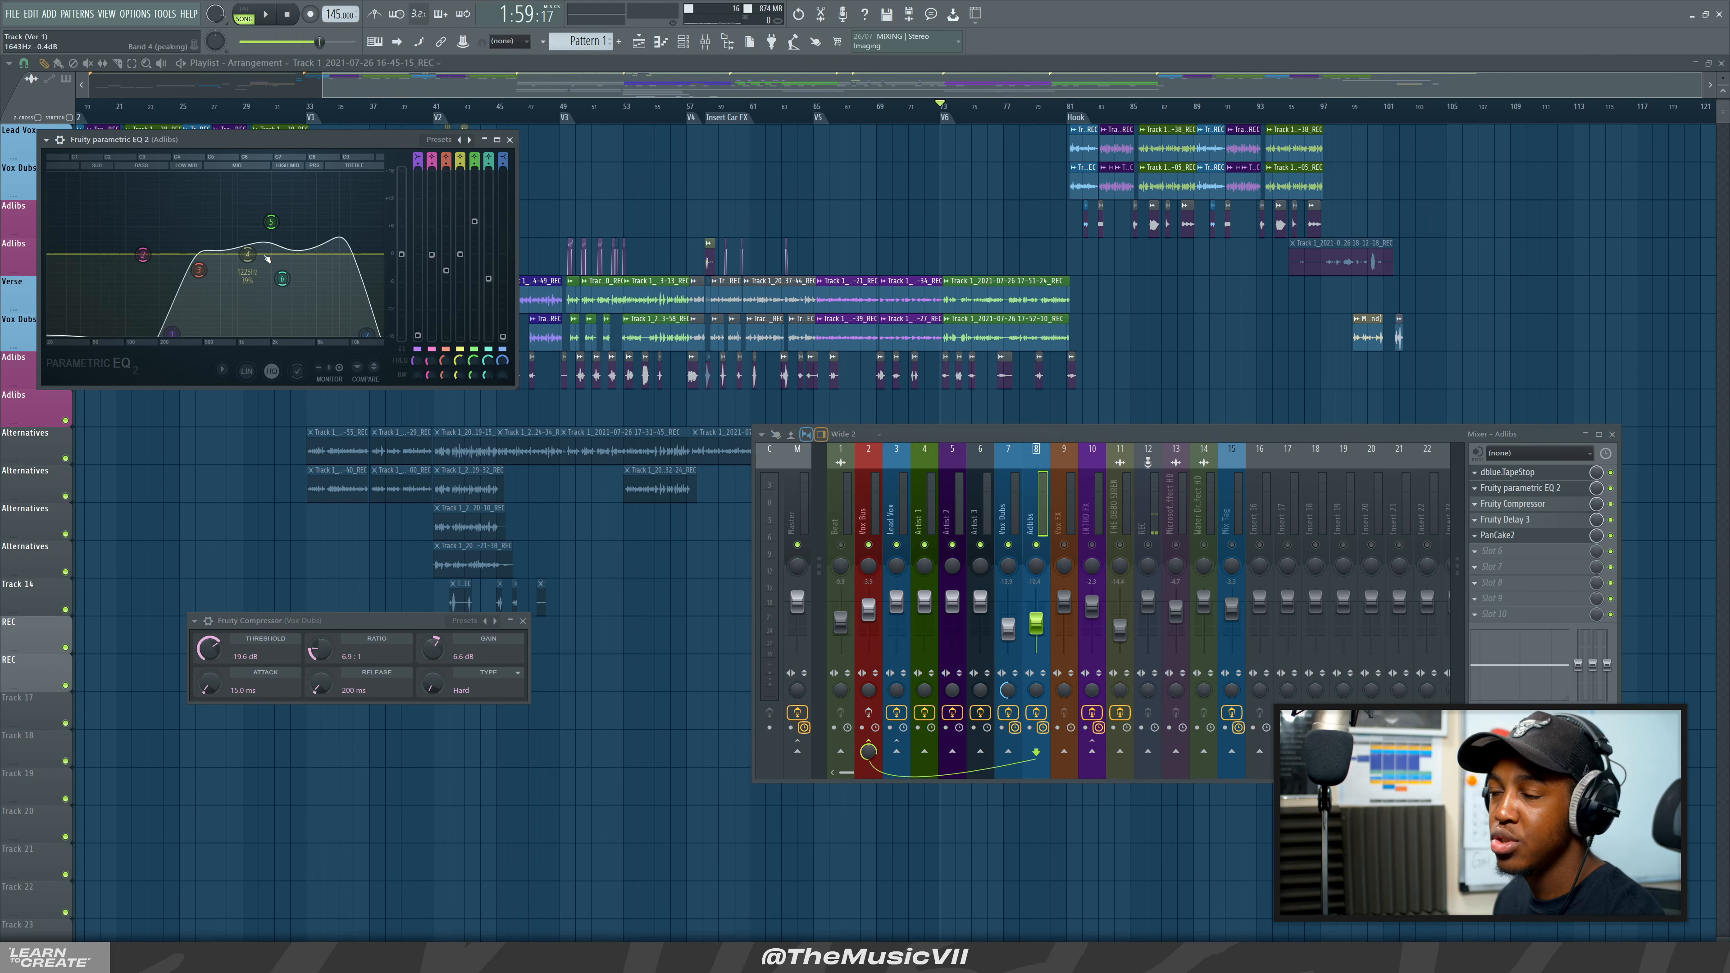
click(1582, 505)
drag(363, 296, 295, 418)
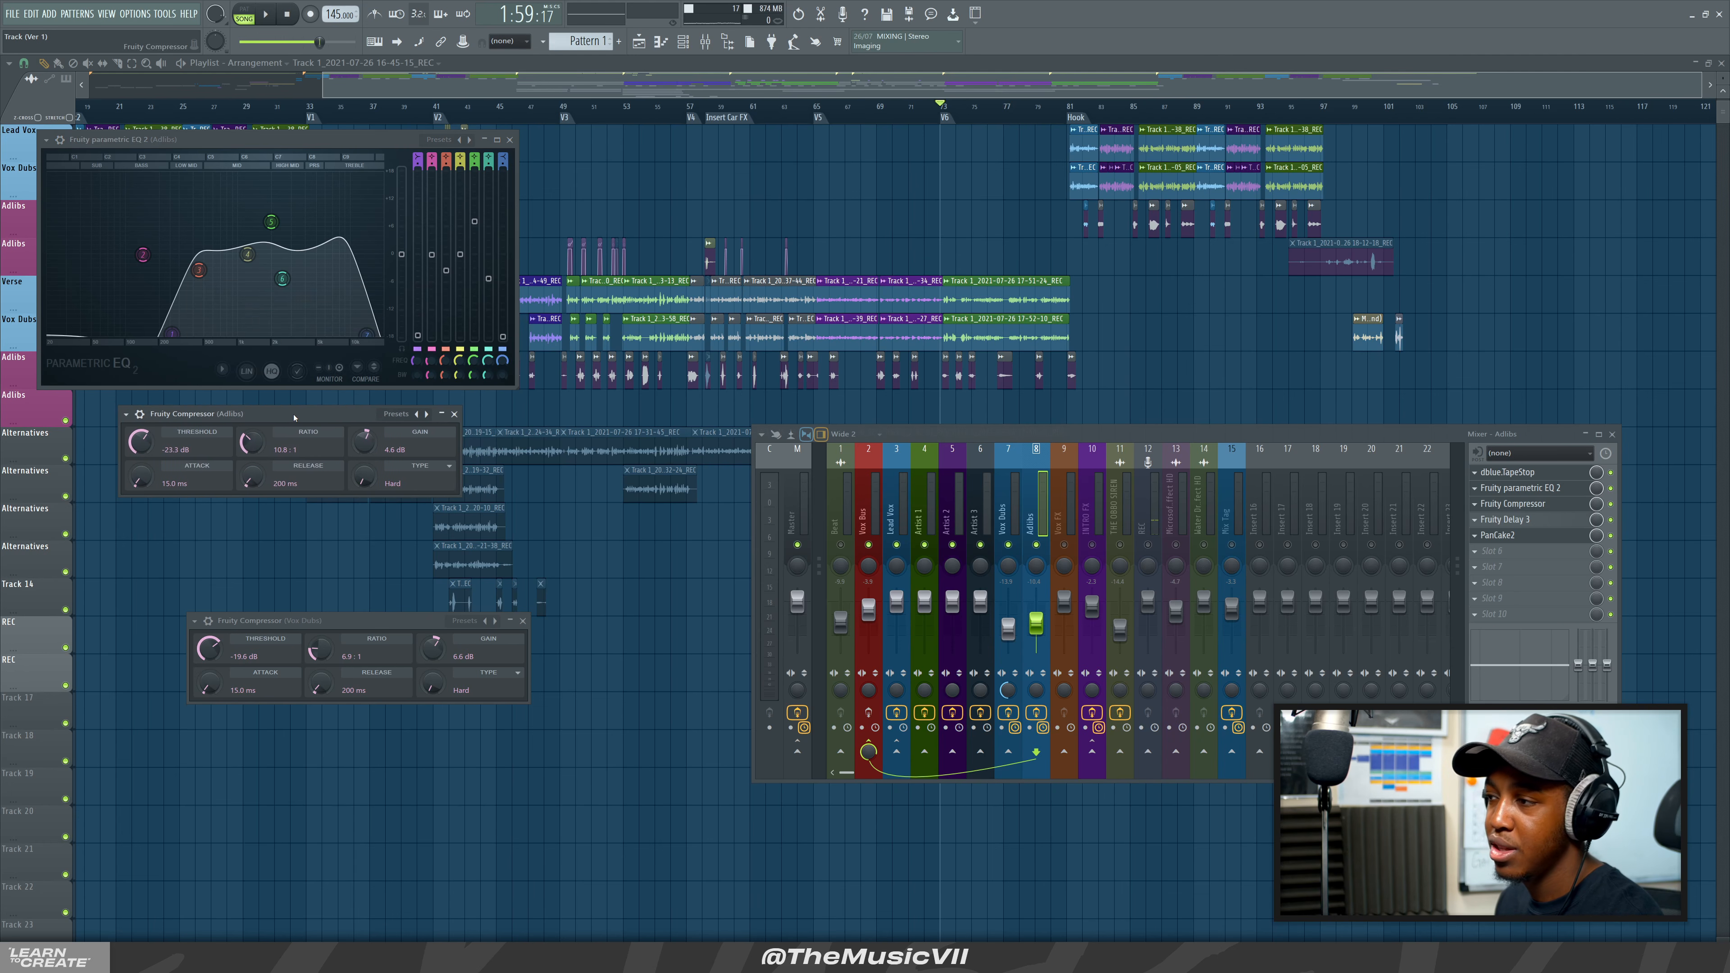
Open Fruity Delay 3 on the Adlibs track and clear away the EQ and compressor windows.
click(1550, 520)
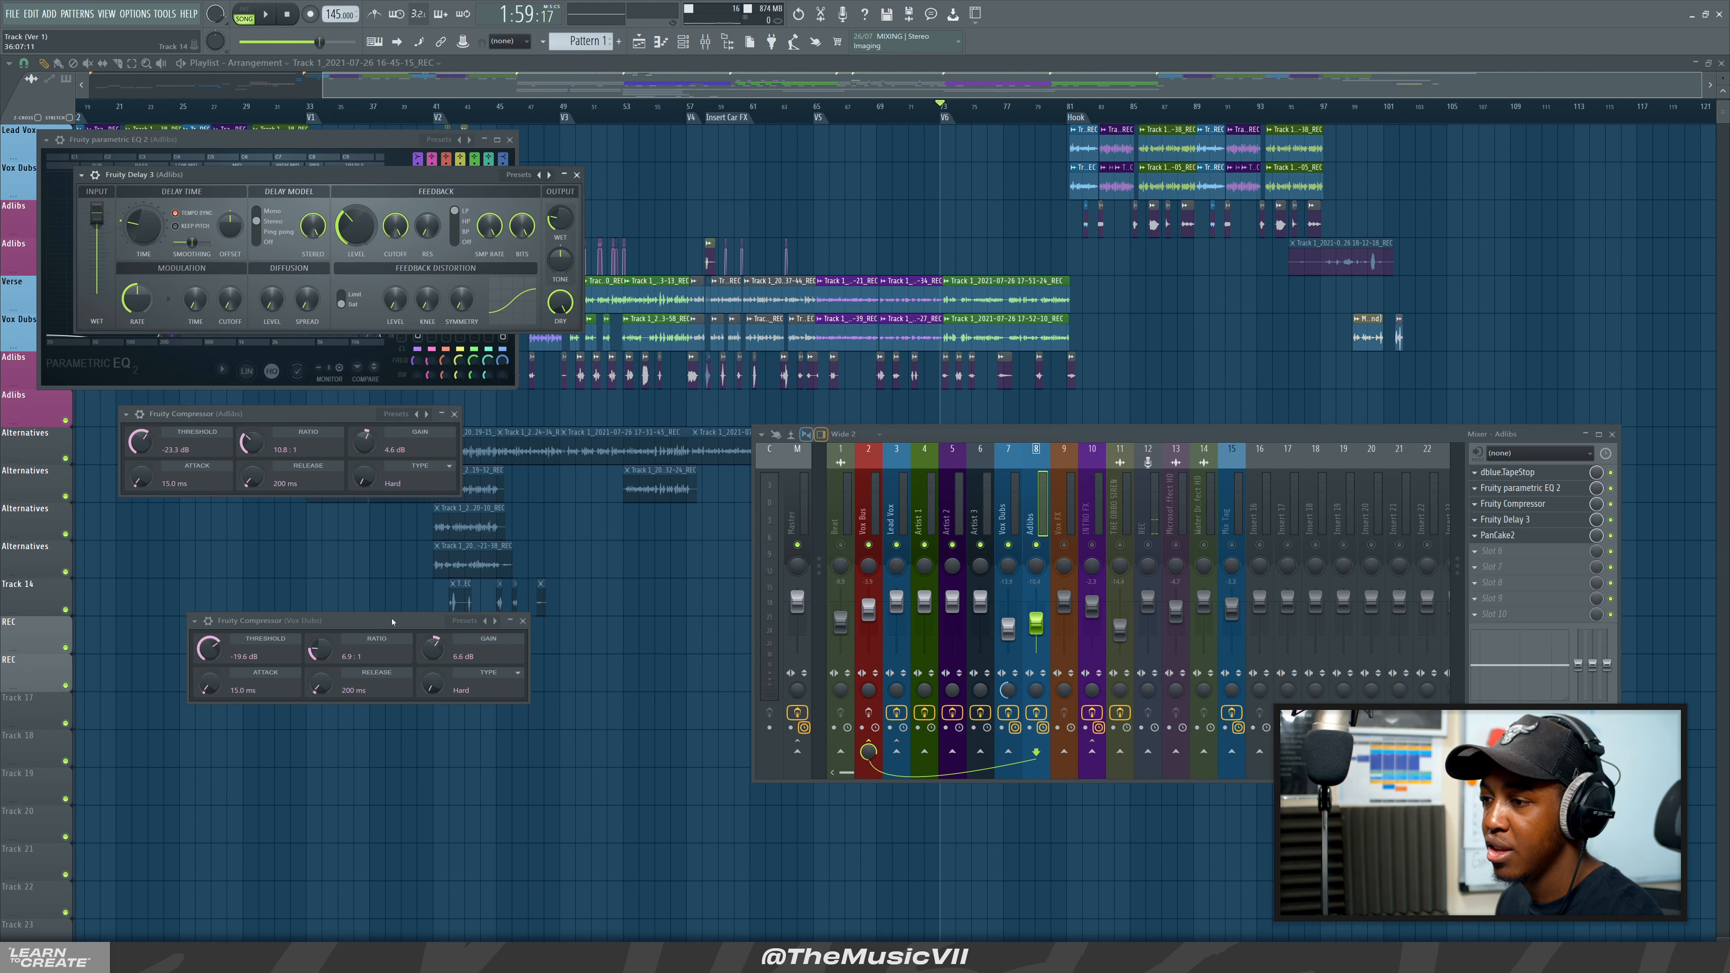
drag(379, 184, 364, 478)
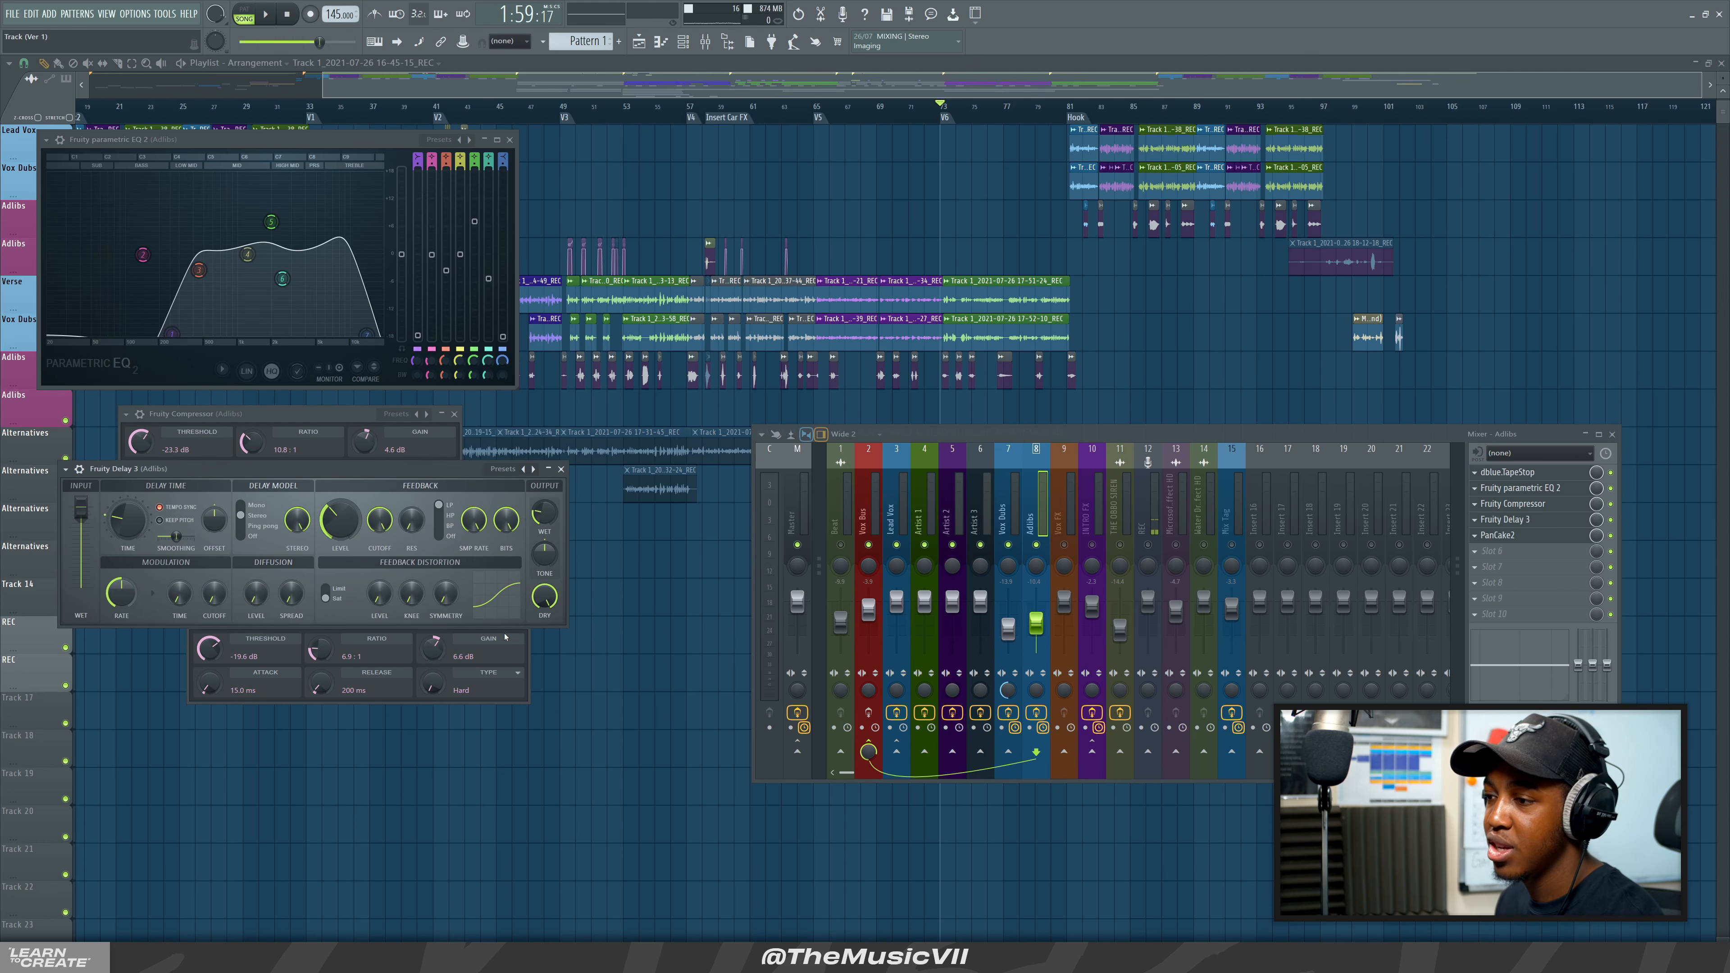
click(503, 644)
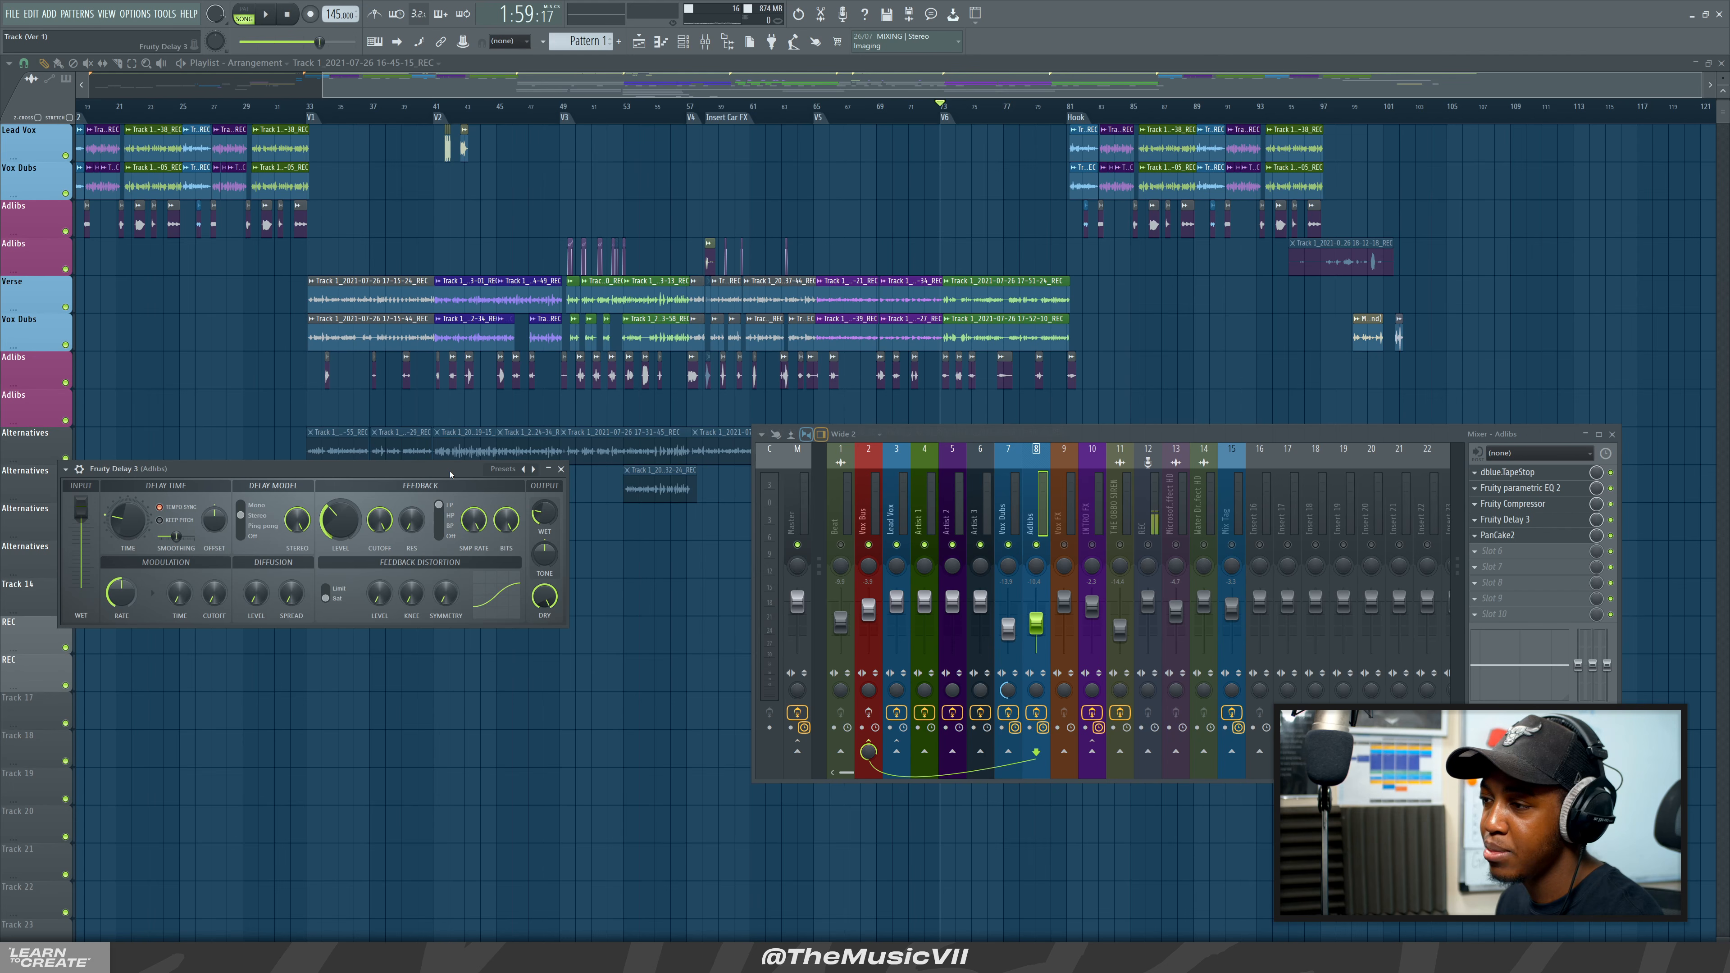
drag(450, 474, 493, 531)
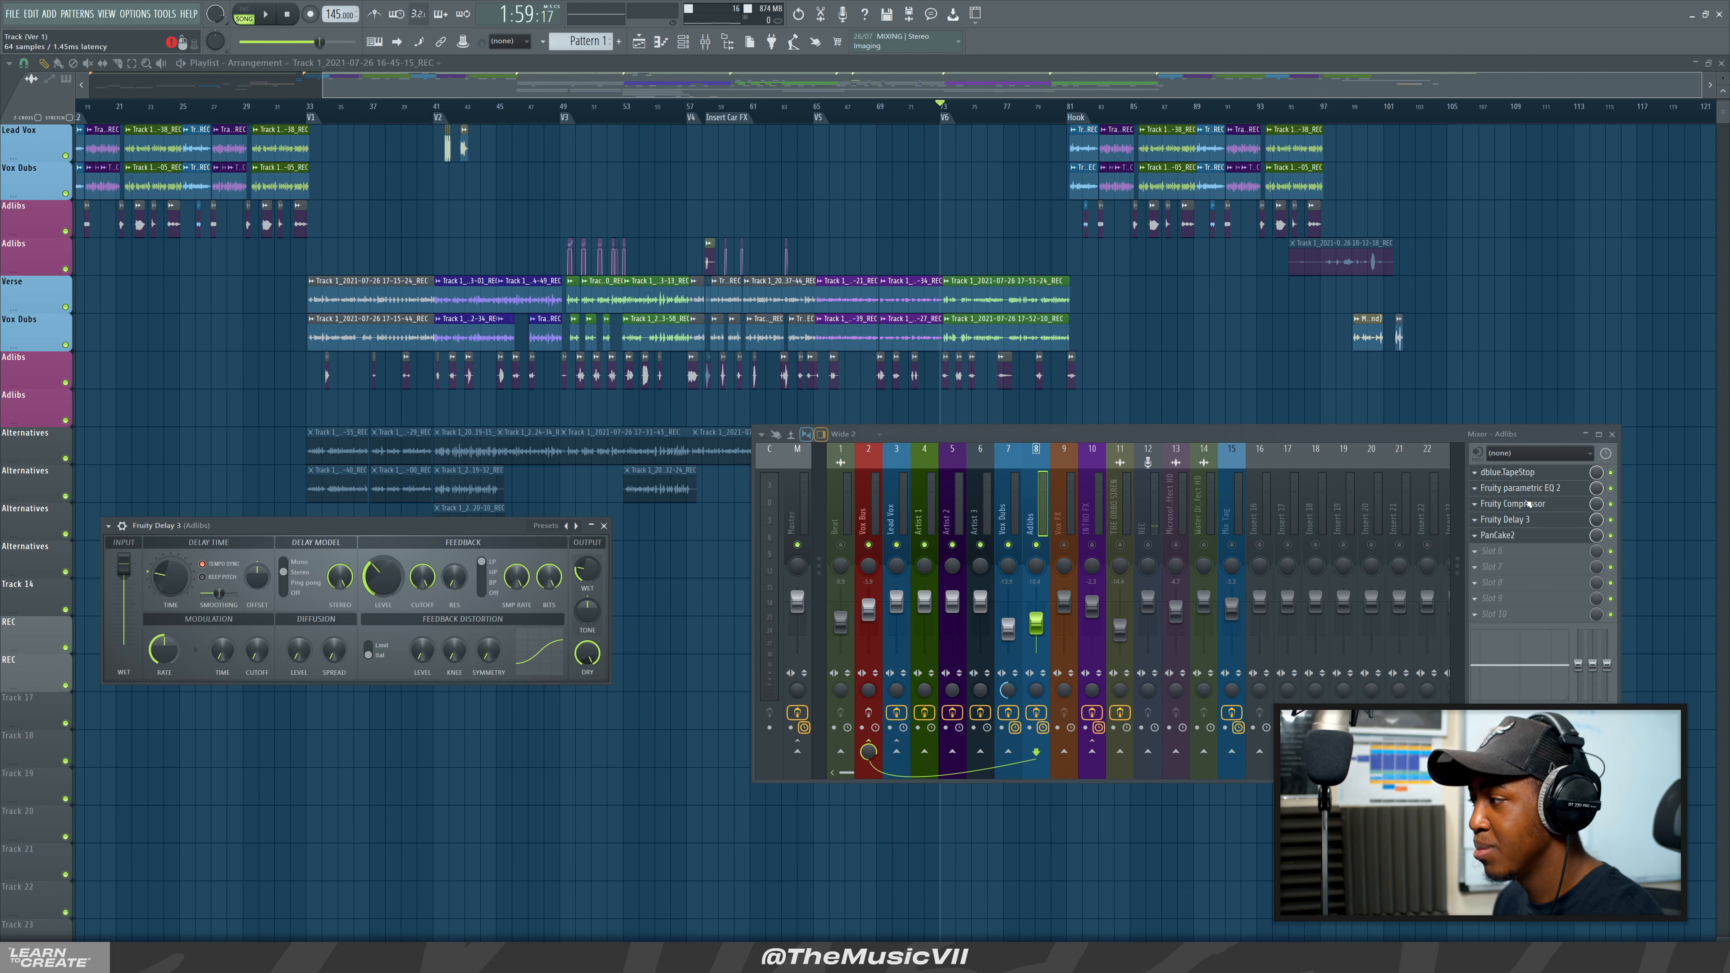
Solo the Adlibs mixer track and play the V6 section.
key(space)
key(space)
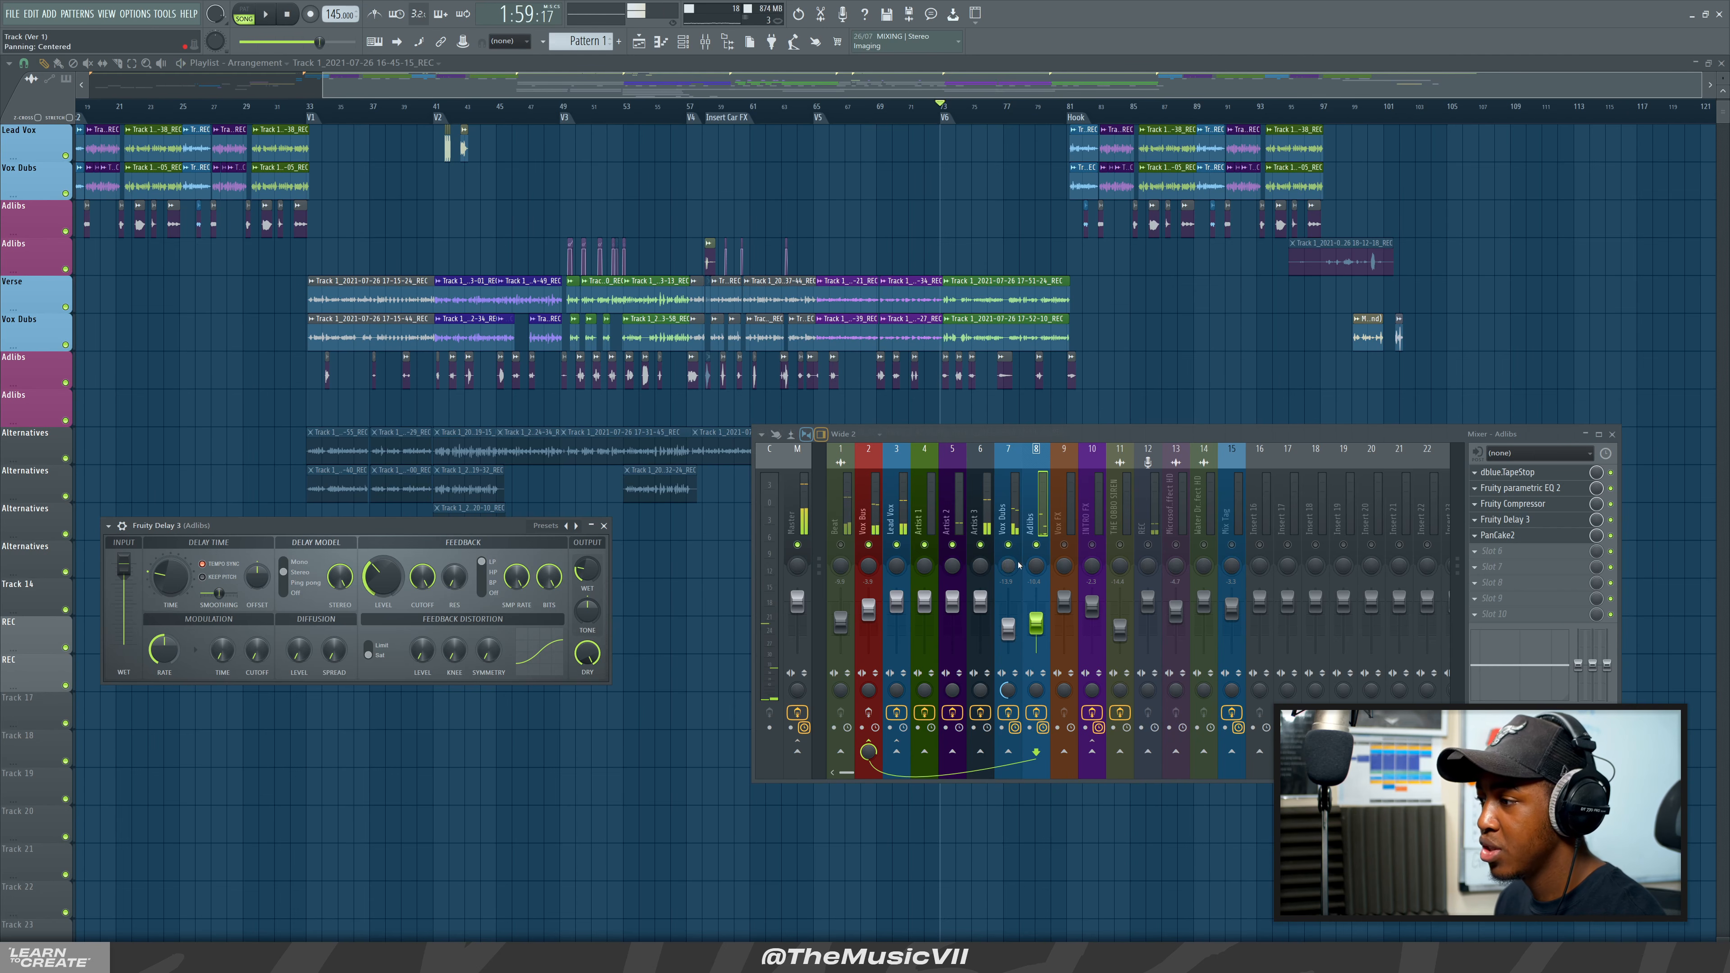
key(space)
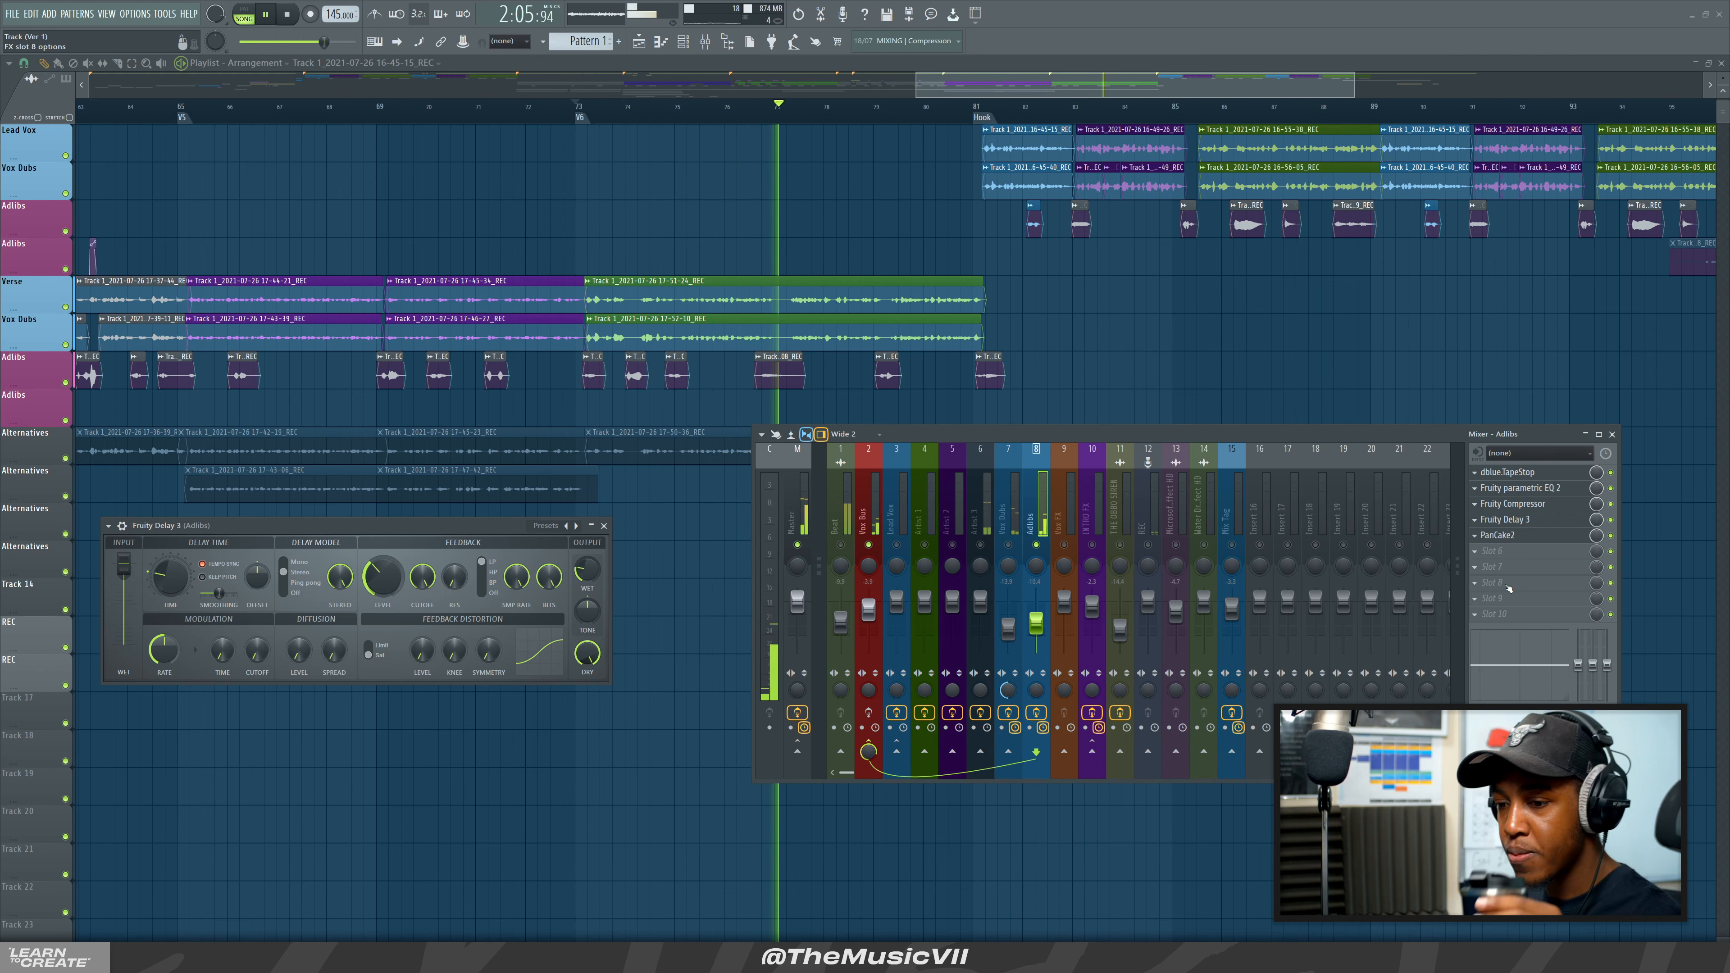
key(space)
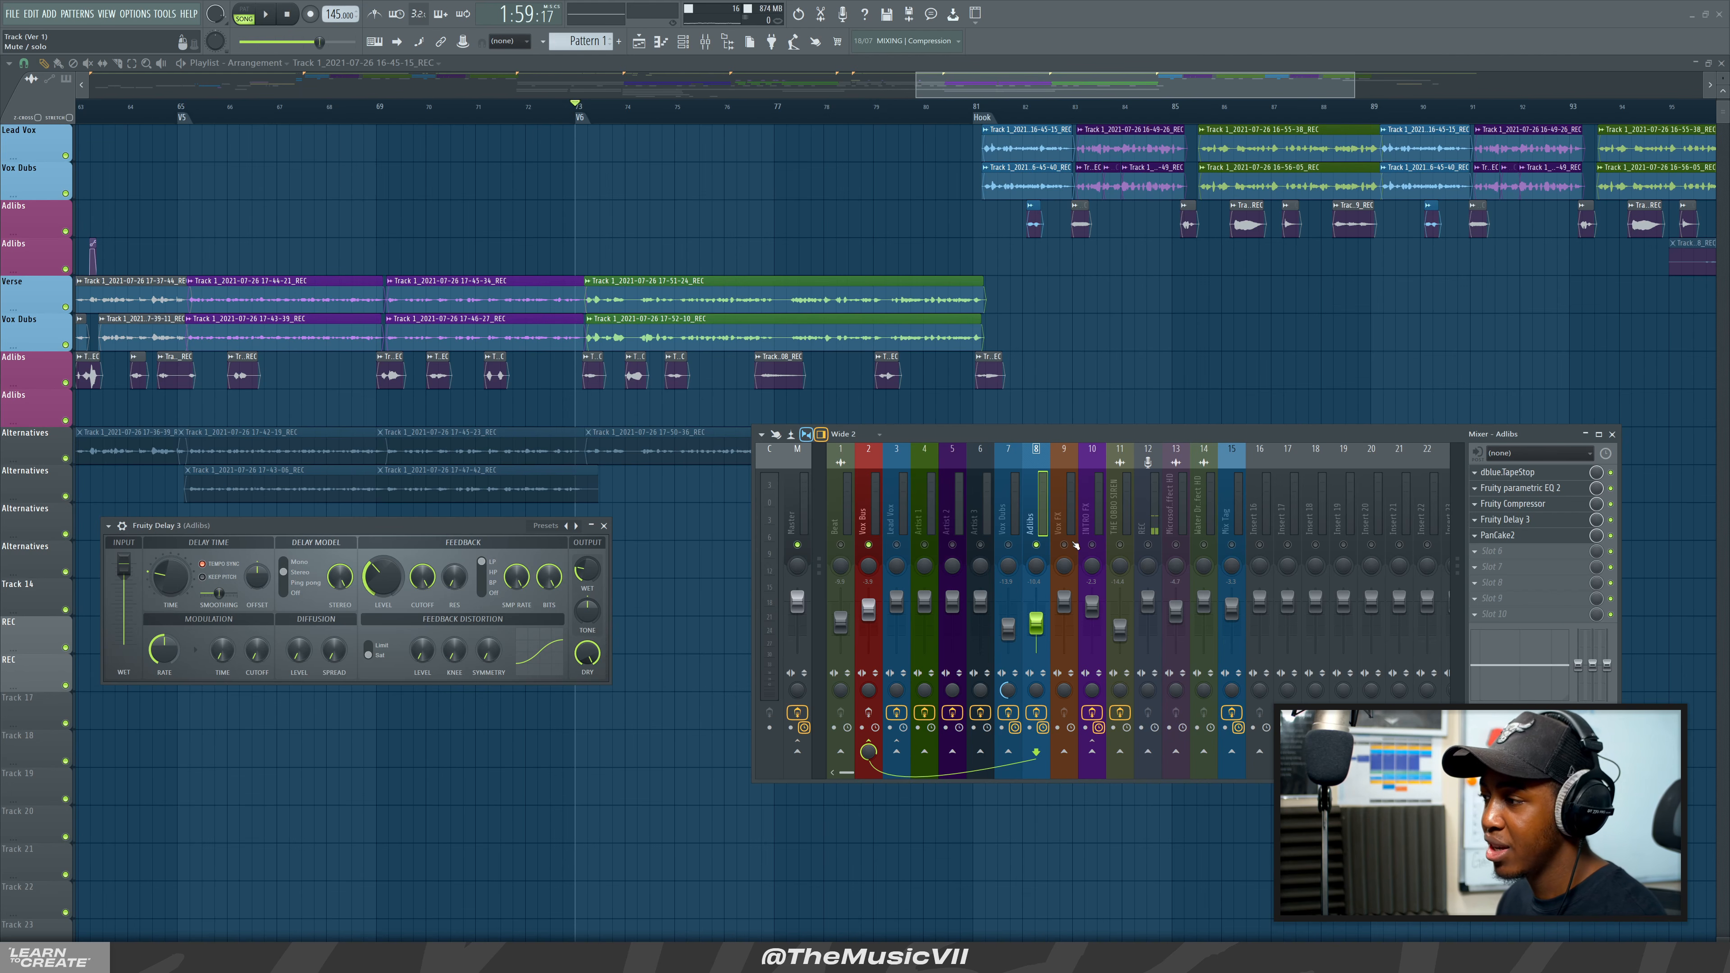
Unmute all mixer tracks to end the Adlibs solo, and close the Fruity Delay 3 window.
click(1145, 534)
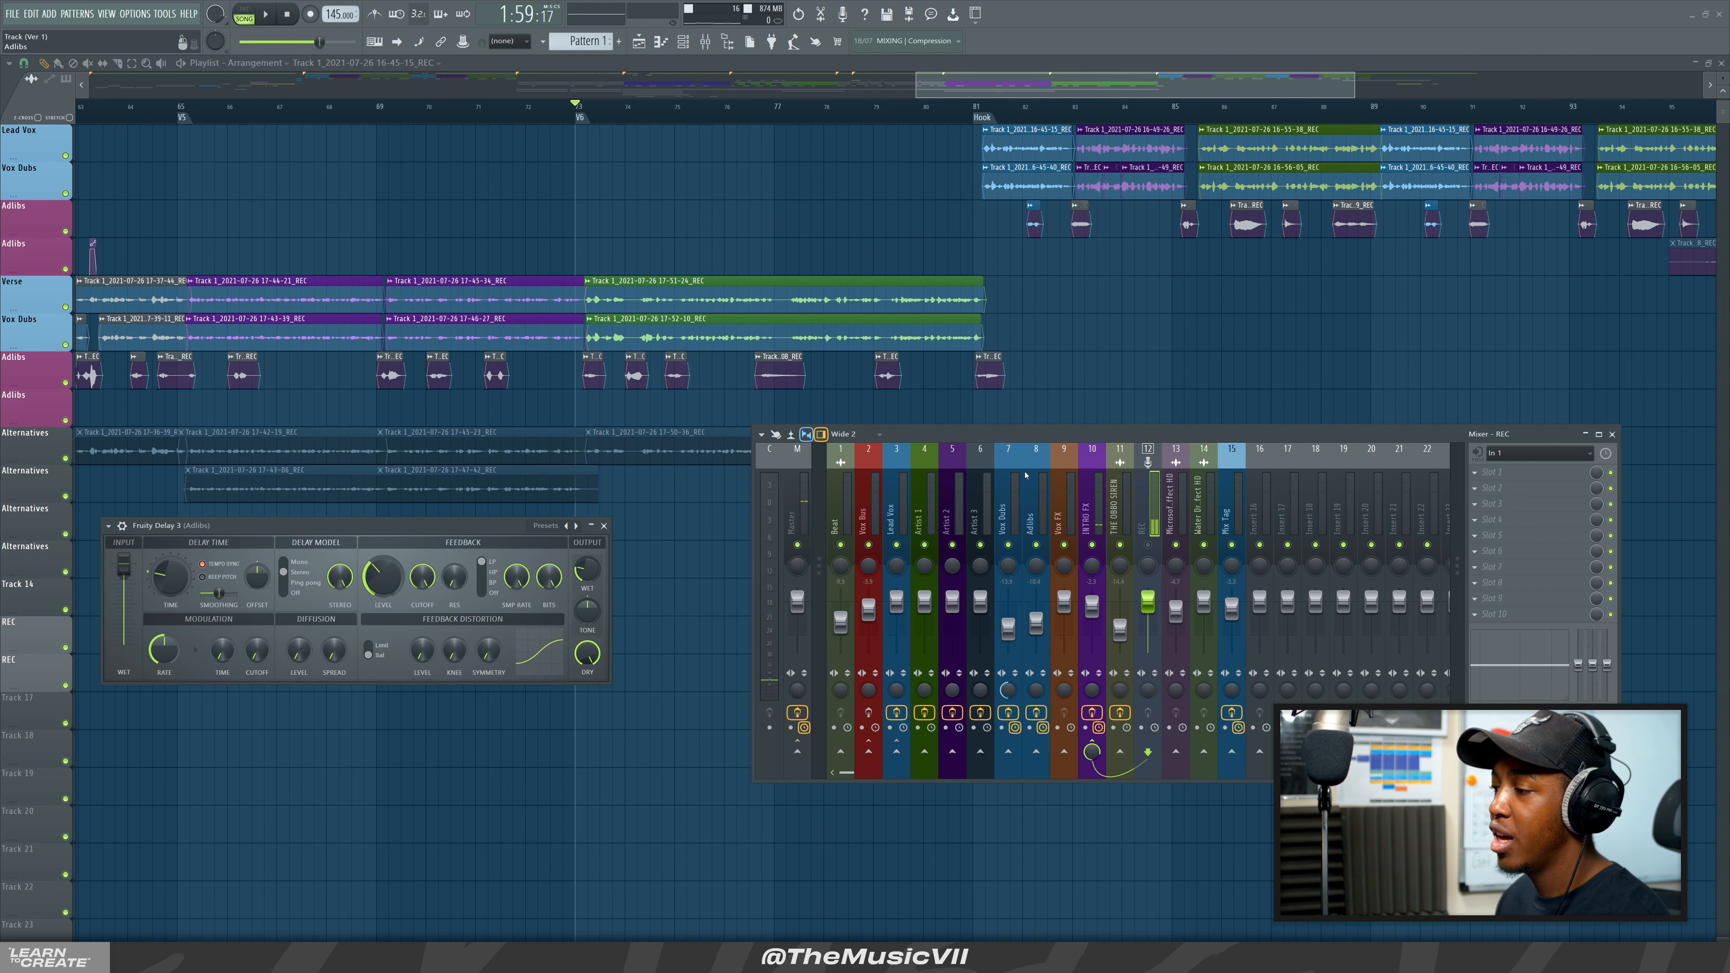
scroll(1051, 278, down, 6)
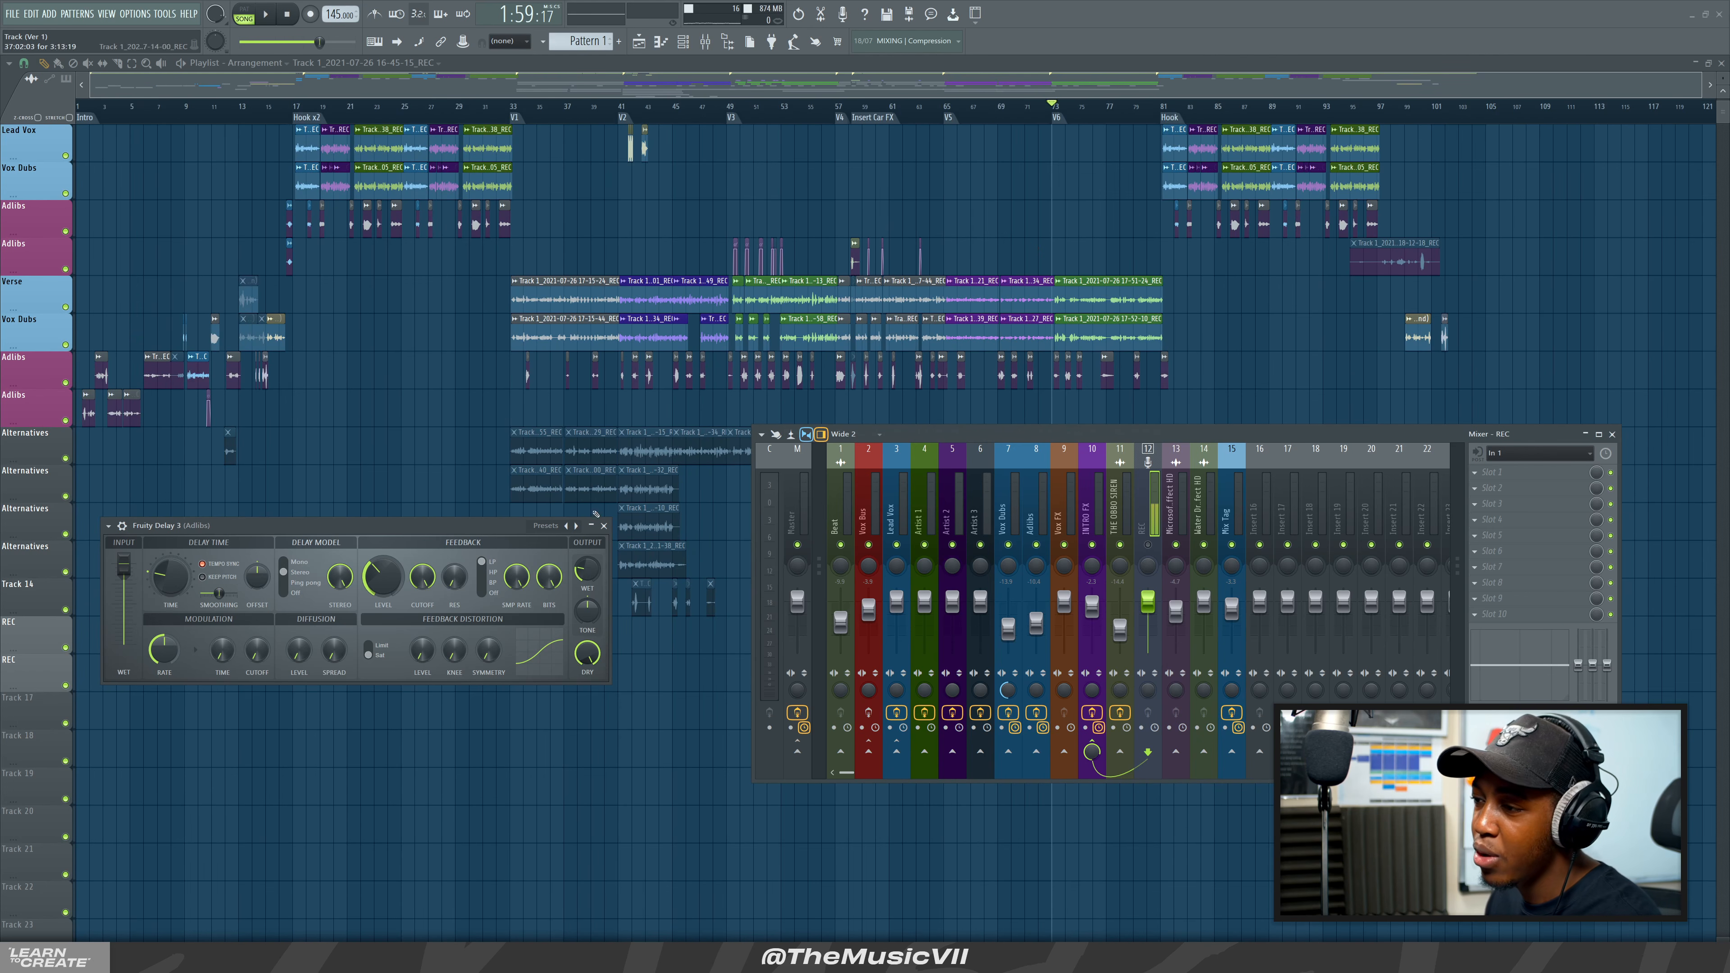
click(603, 525)
drag(968, 433, 738, 432)
Play the V6 section with the beat and all vocal tracks together.
scroll(1254, 284, up, 1)
key(space)
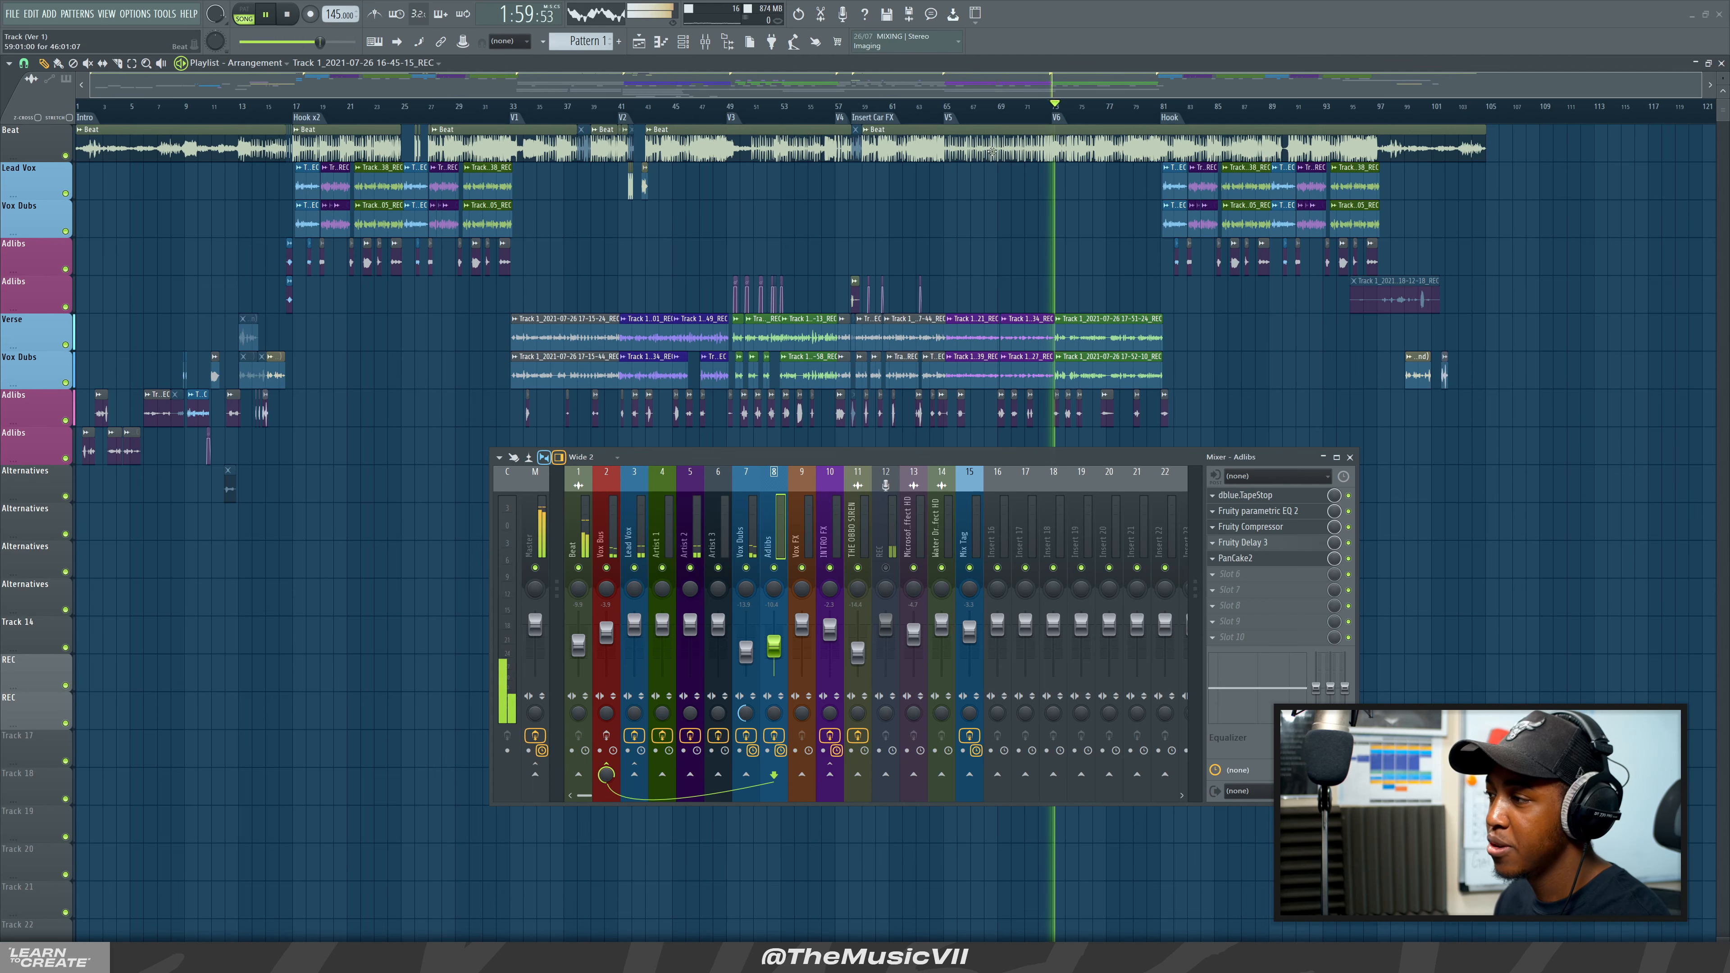
key(space)
key(space)
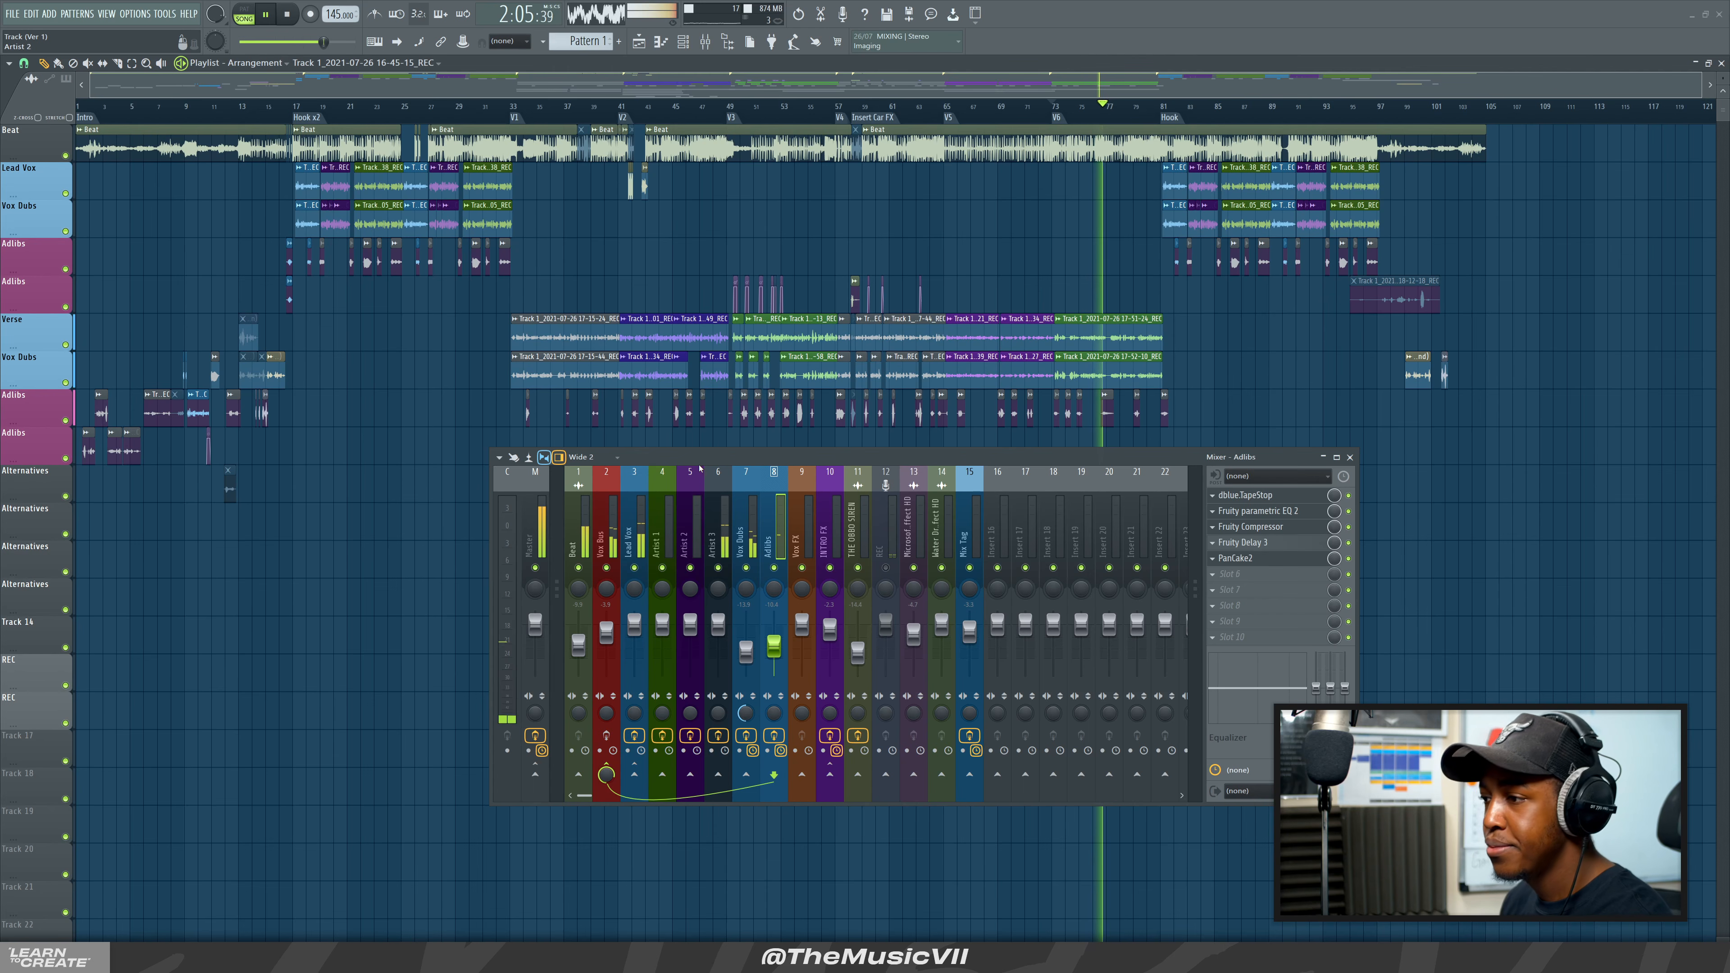
key(space)
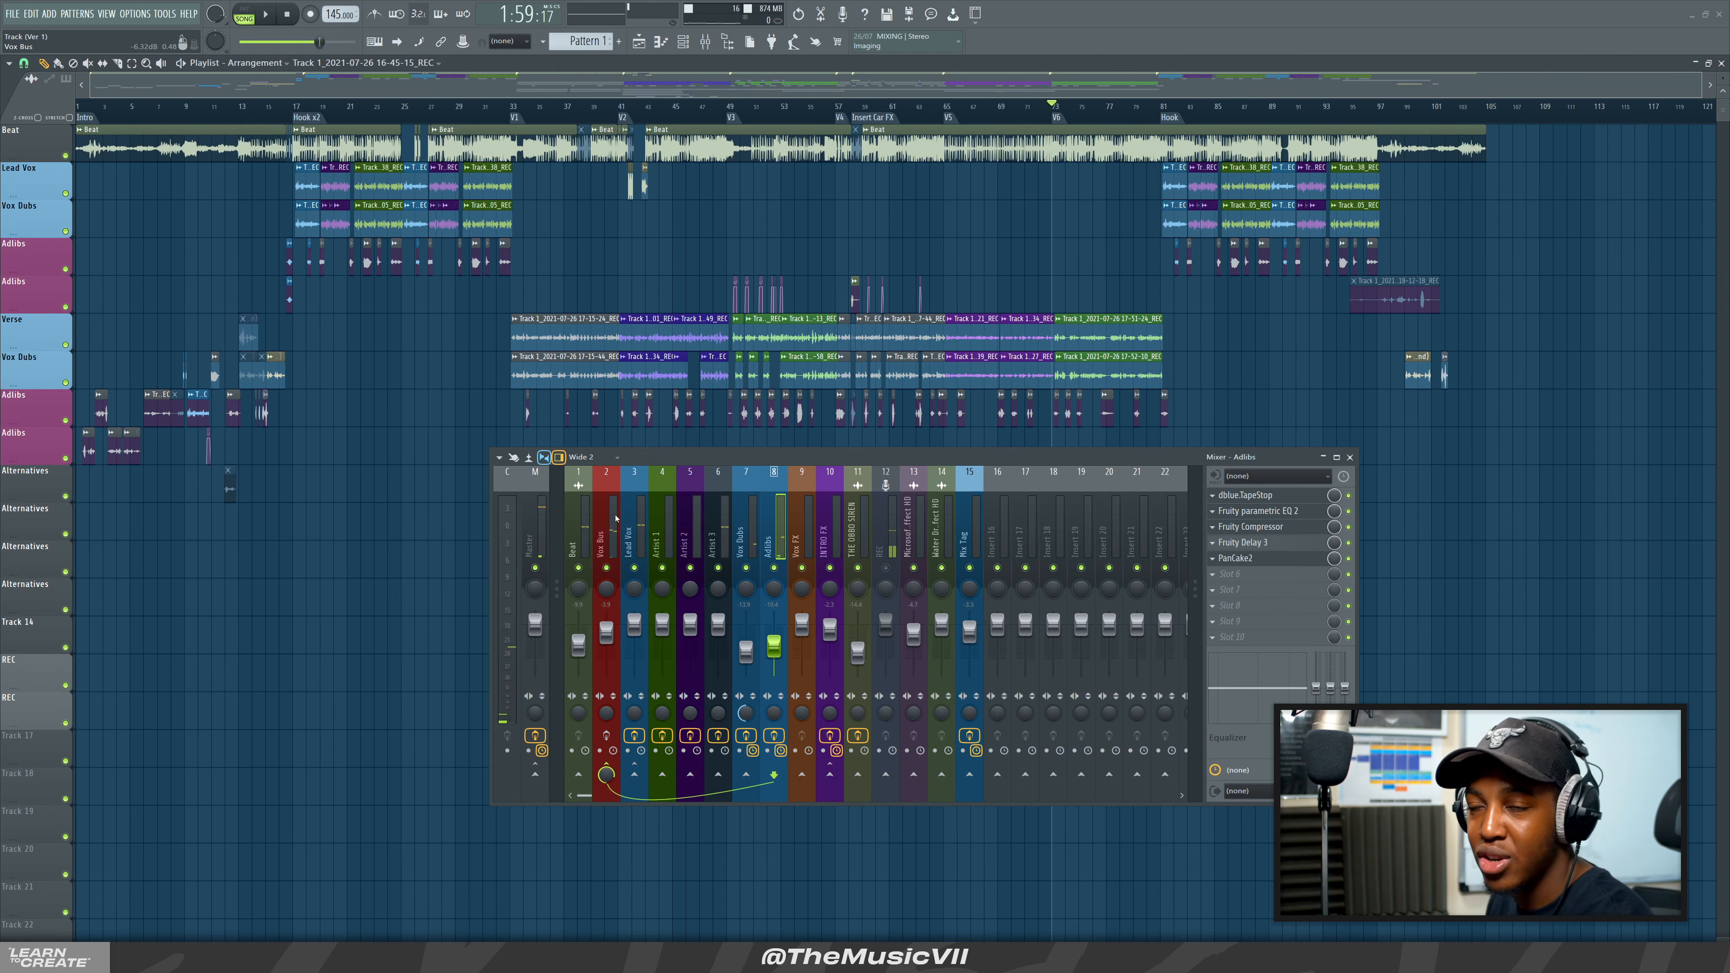
Mute the Beat mixer track and enable the effects on the Vox Bus track.
click(615, 518)
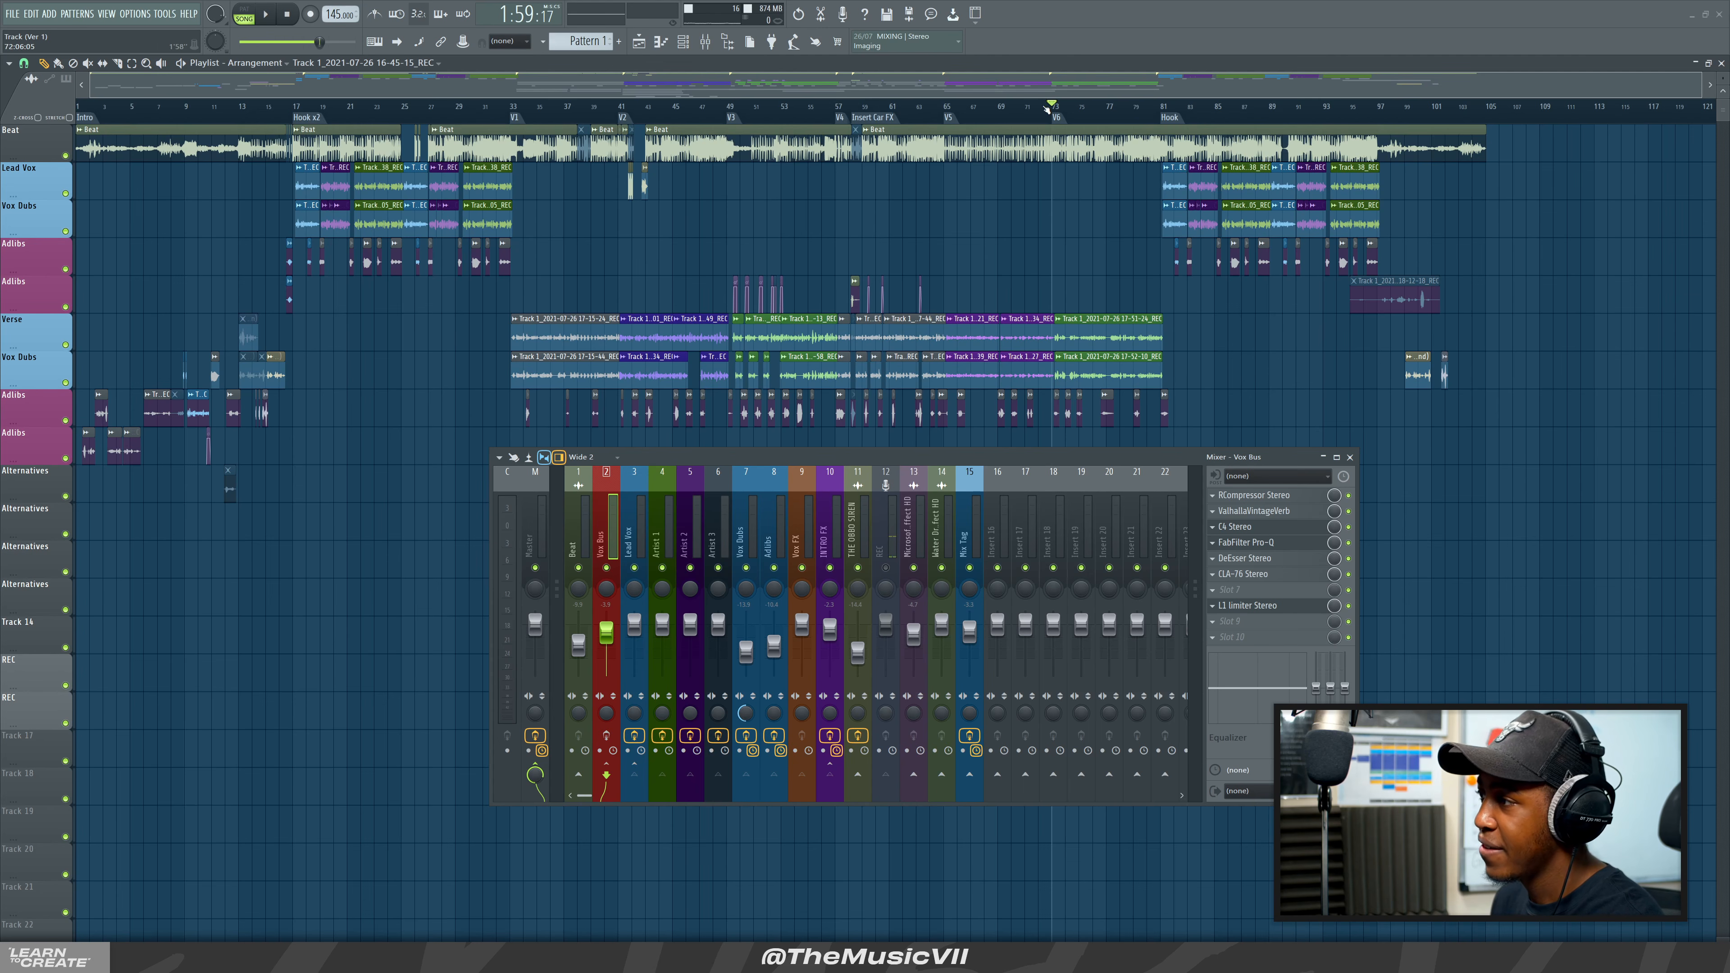
click(590, 562)
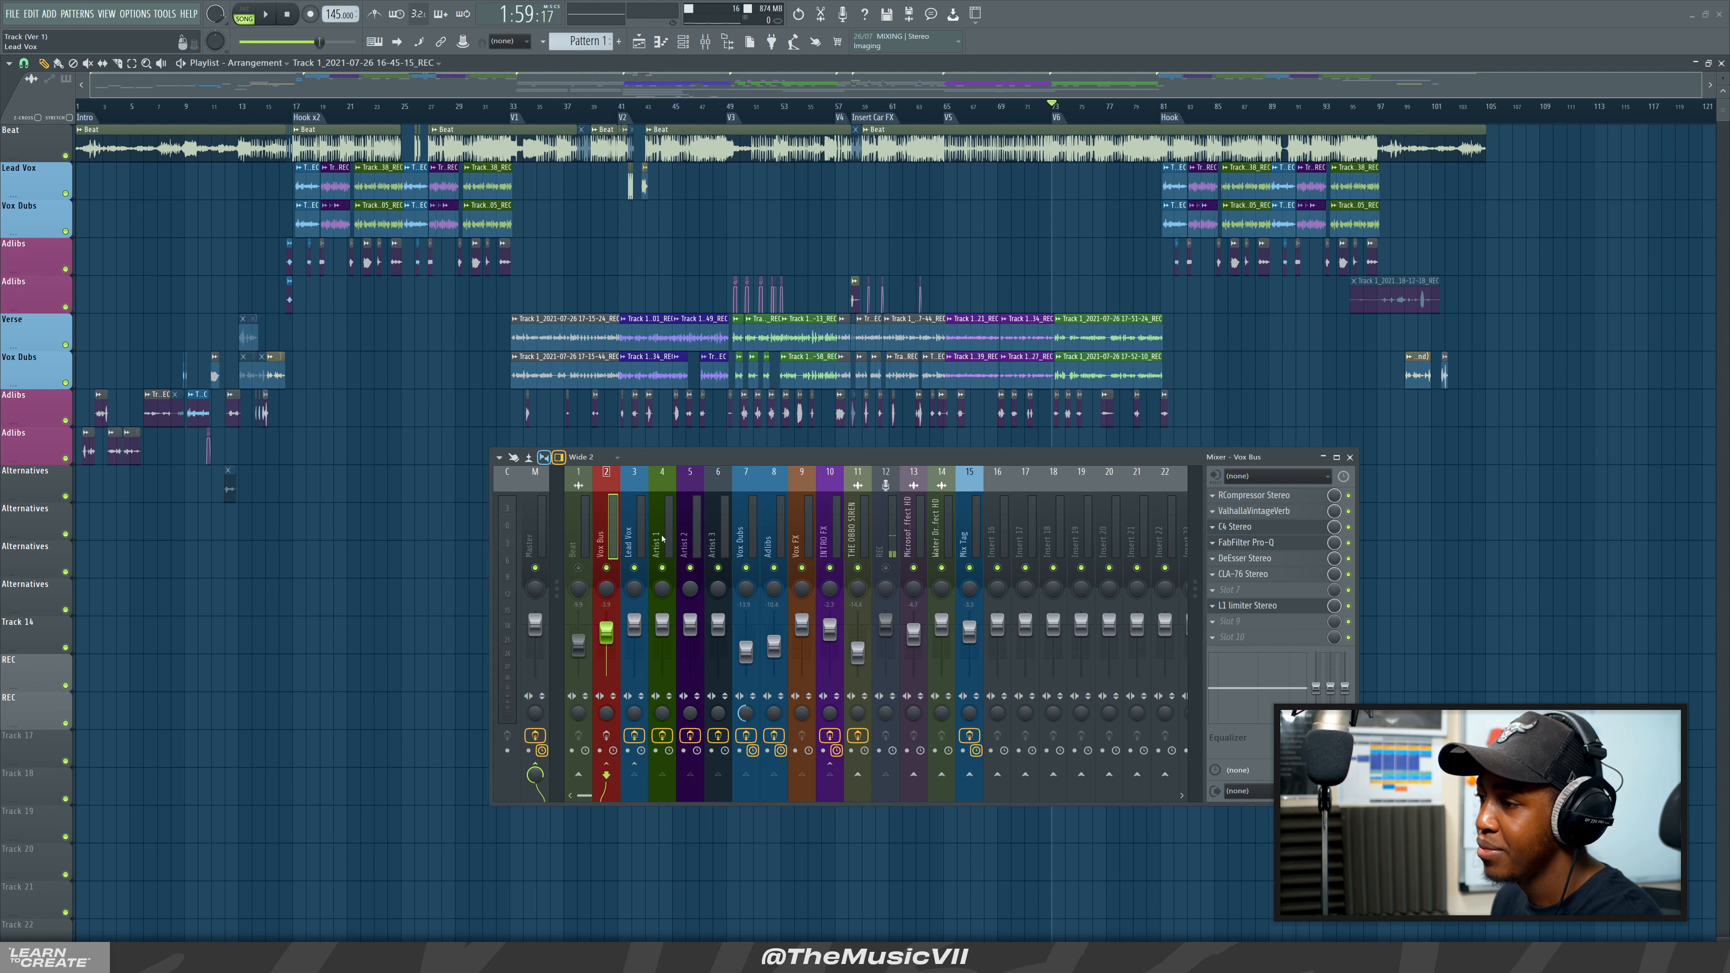
click(606, 736)
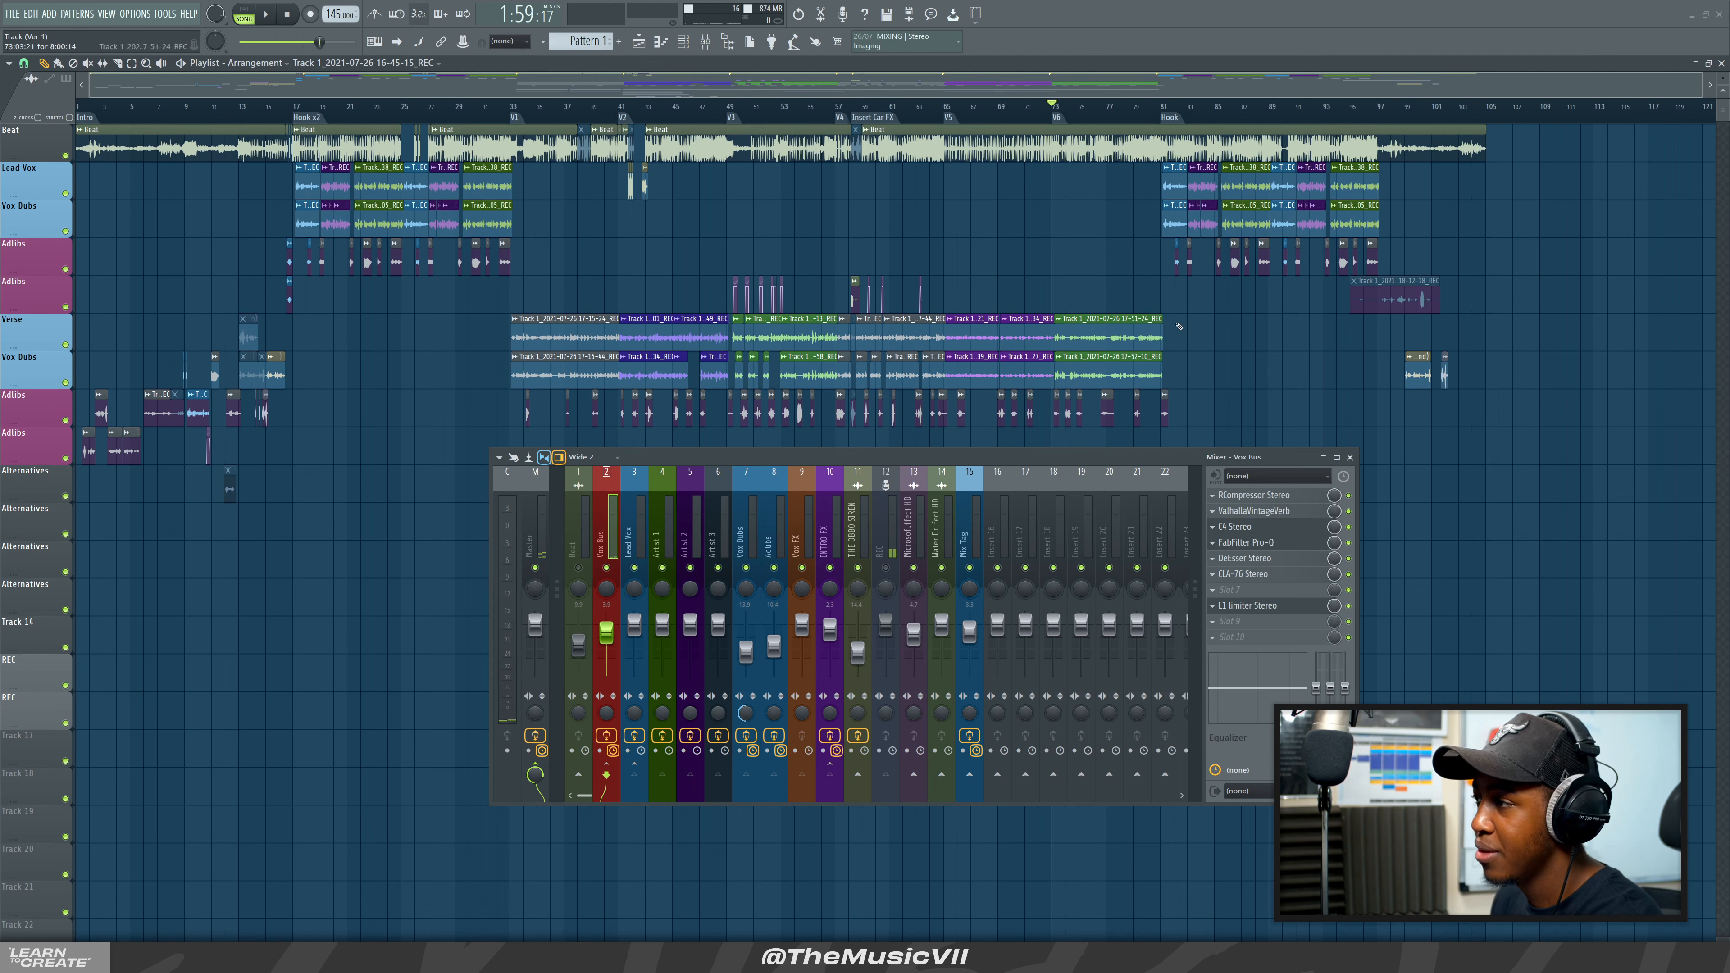
Play the vocals through the Vox Bus effects without the beat, starting slightly before the V6 marker.
scroll(1277, 358, up, 3)
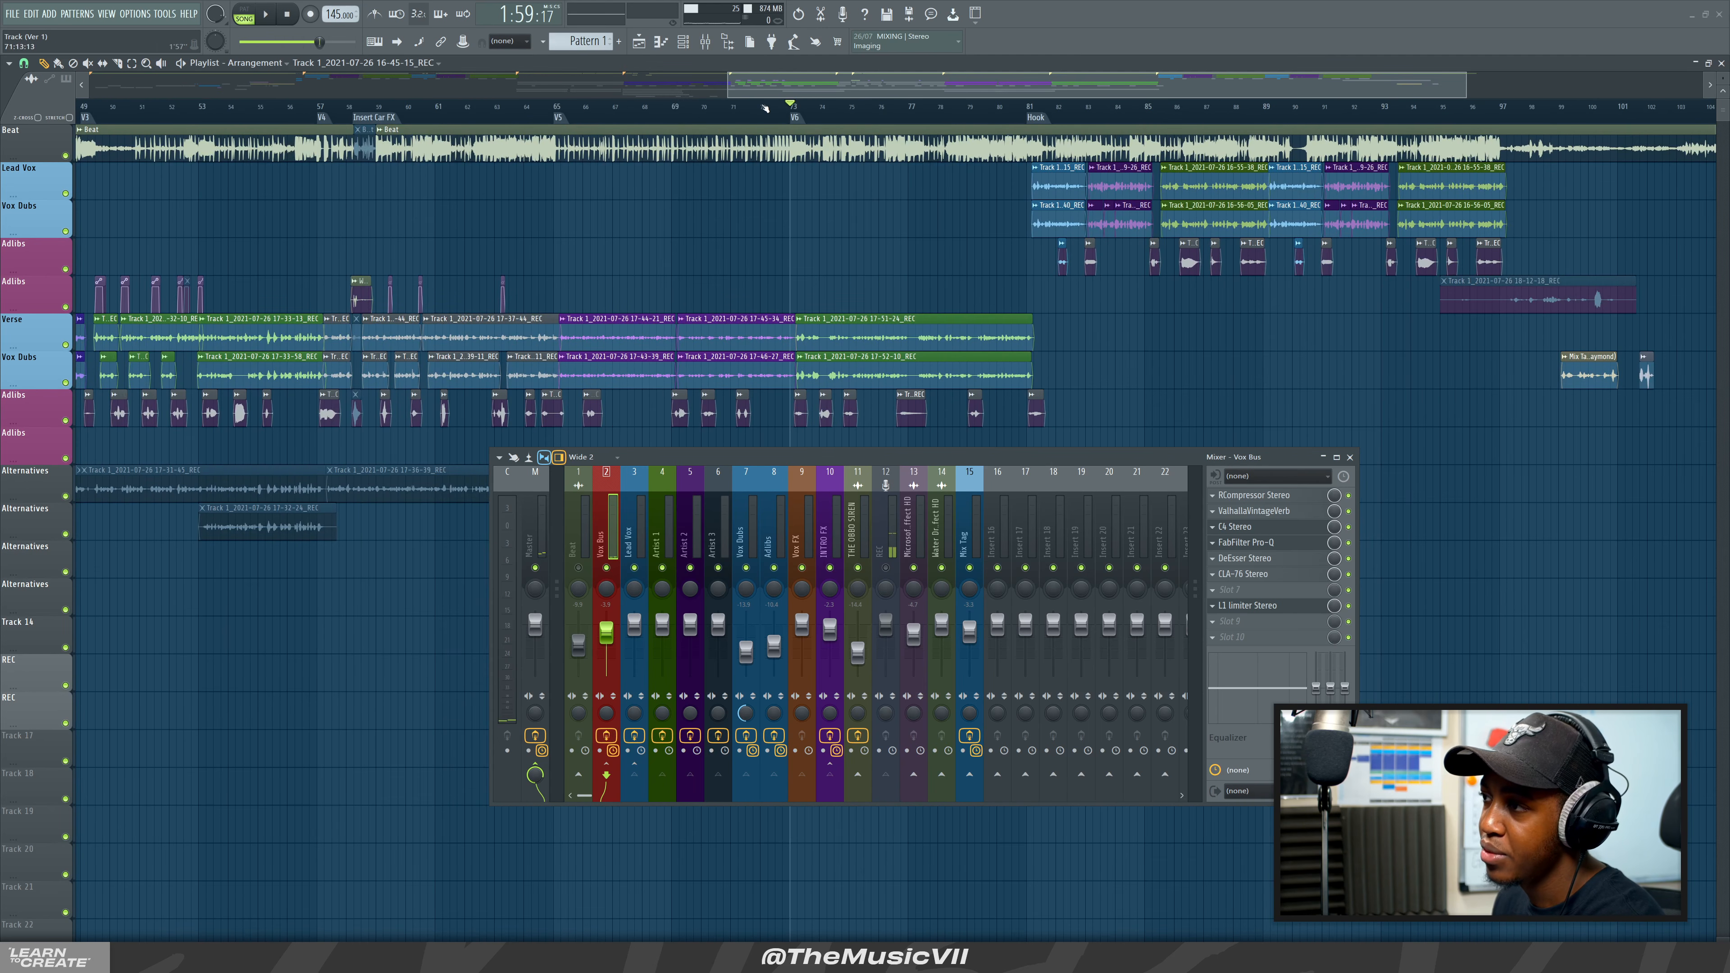
click(773, 117)
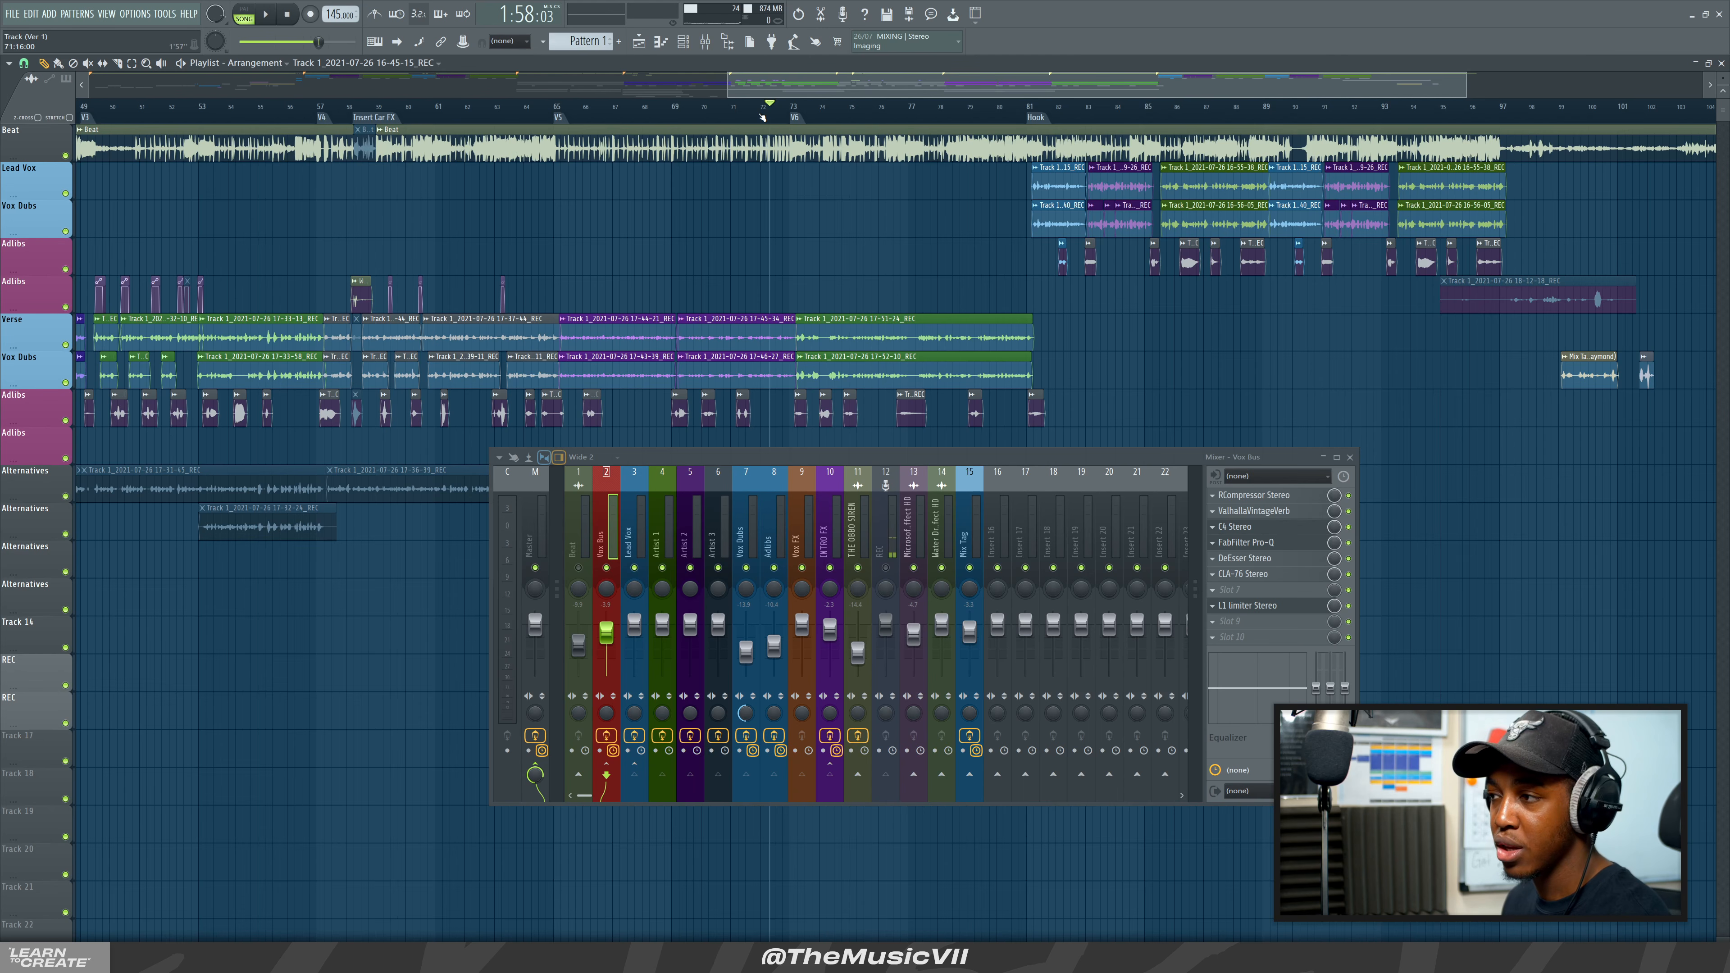
key(space)
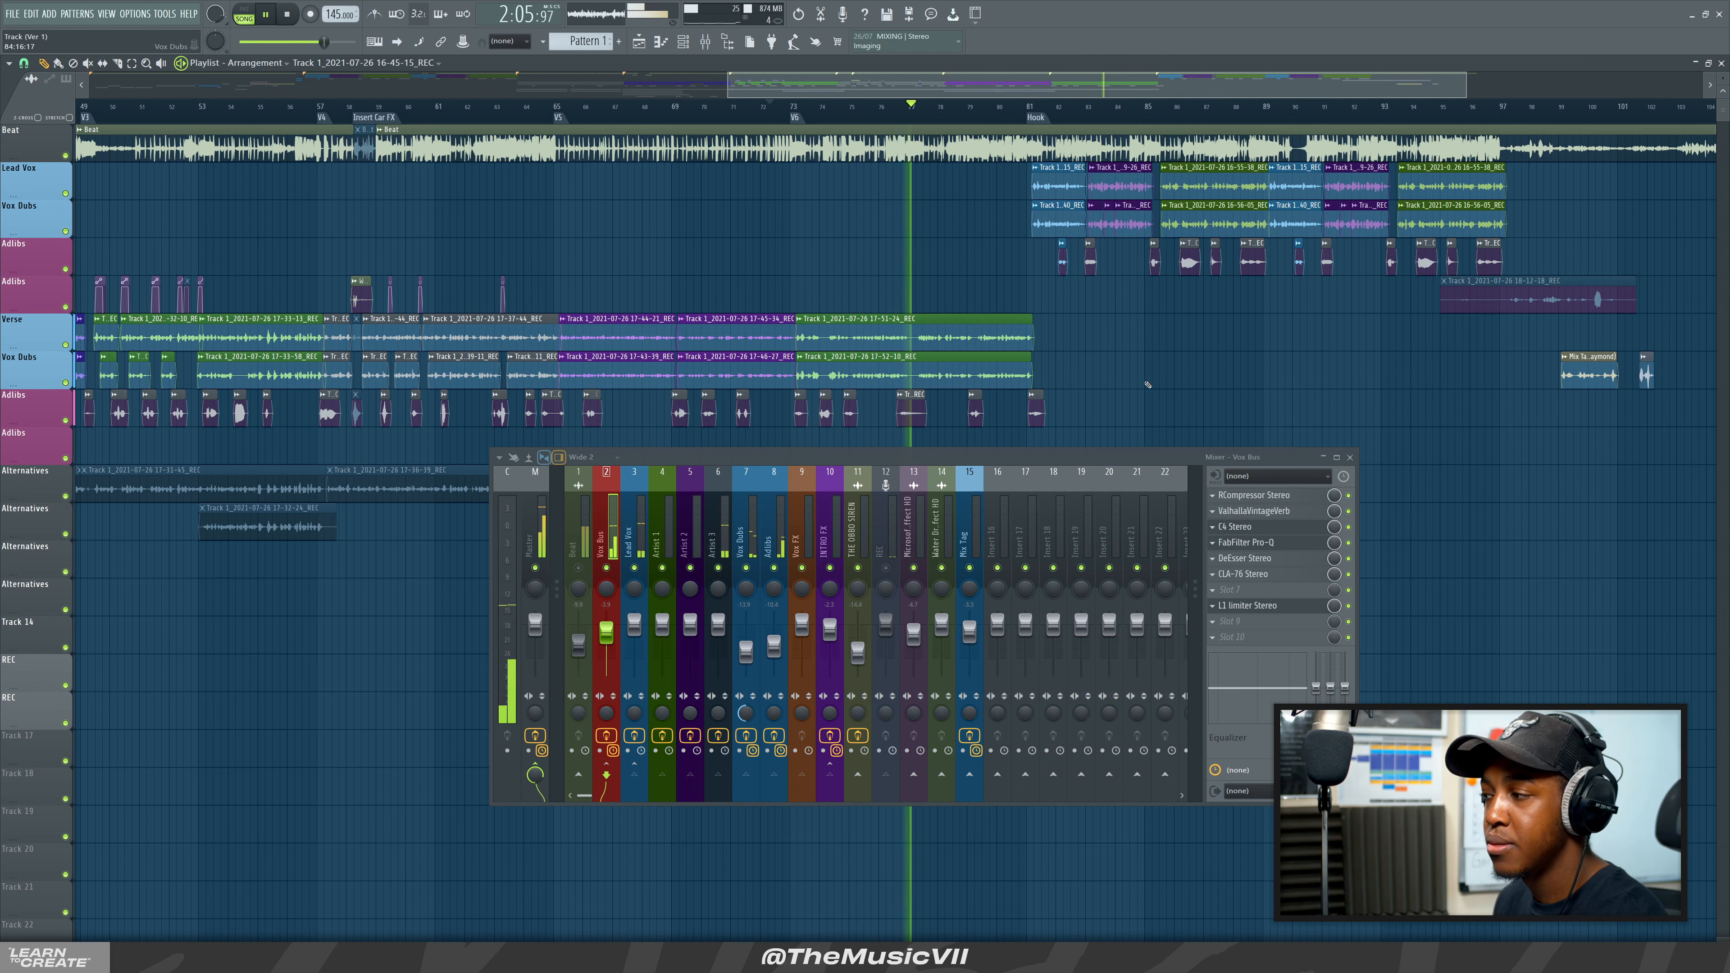
Play the vocals from just before the V6 marker with the Vox Bus effects bypassed, and re-enable the effects.
key(space)
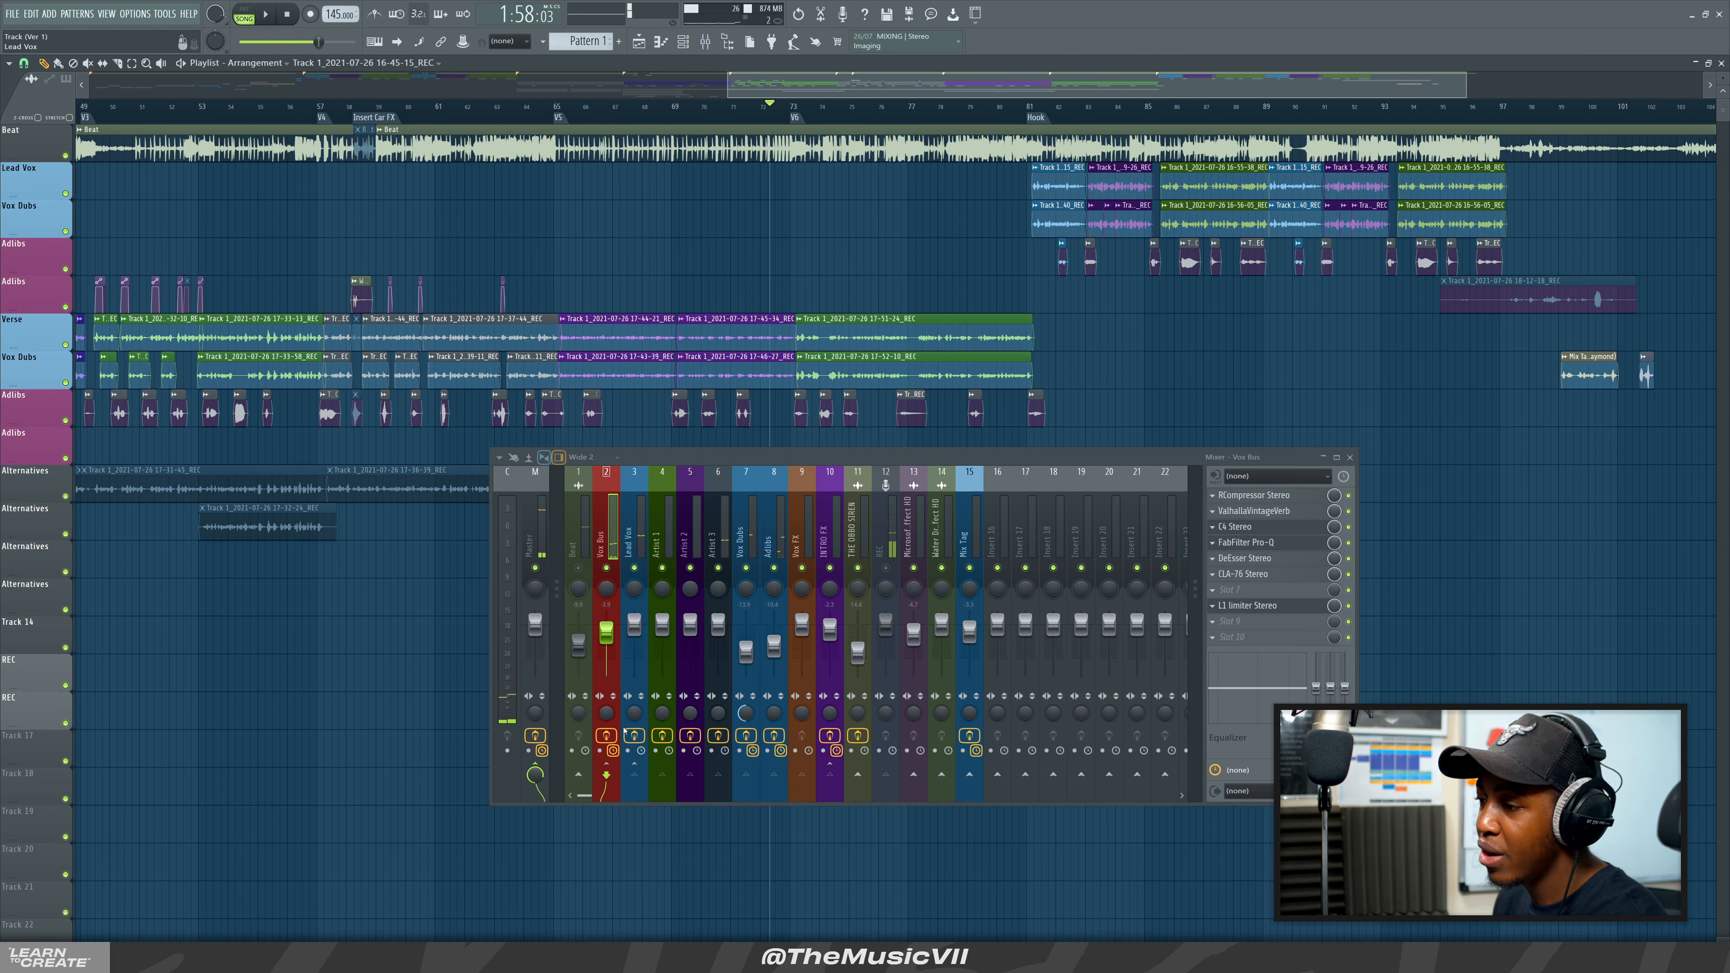
click(606, 735)
key(space)
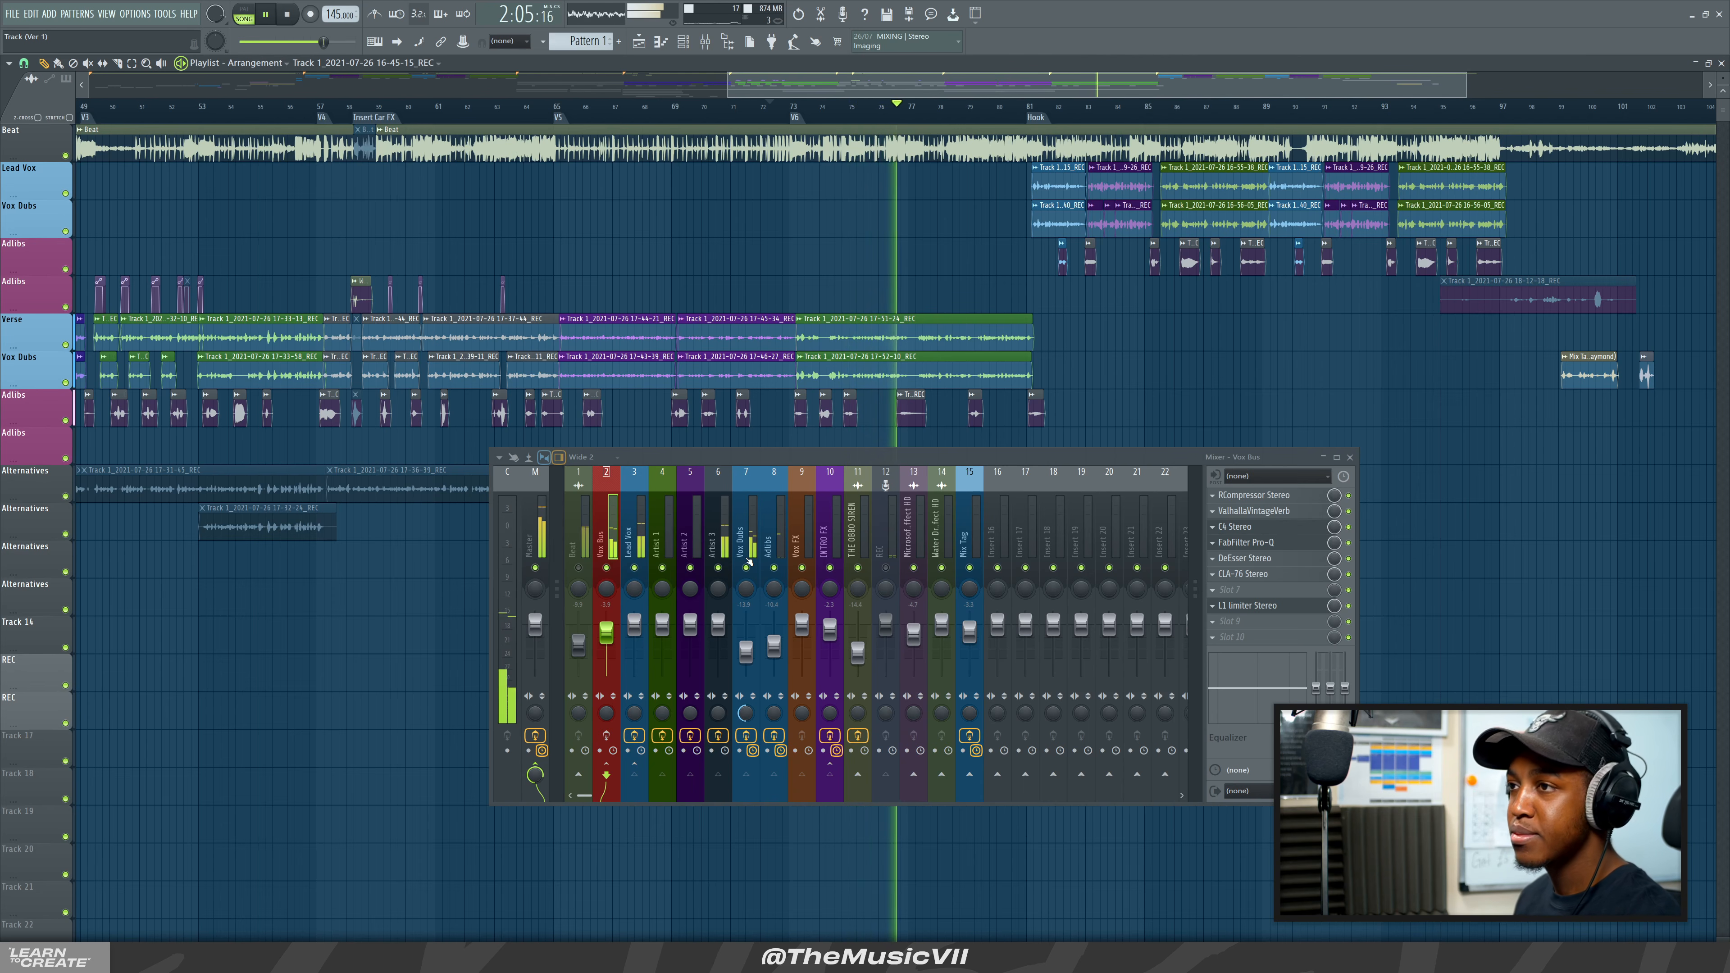
key(space)
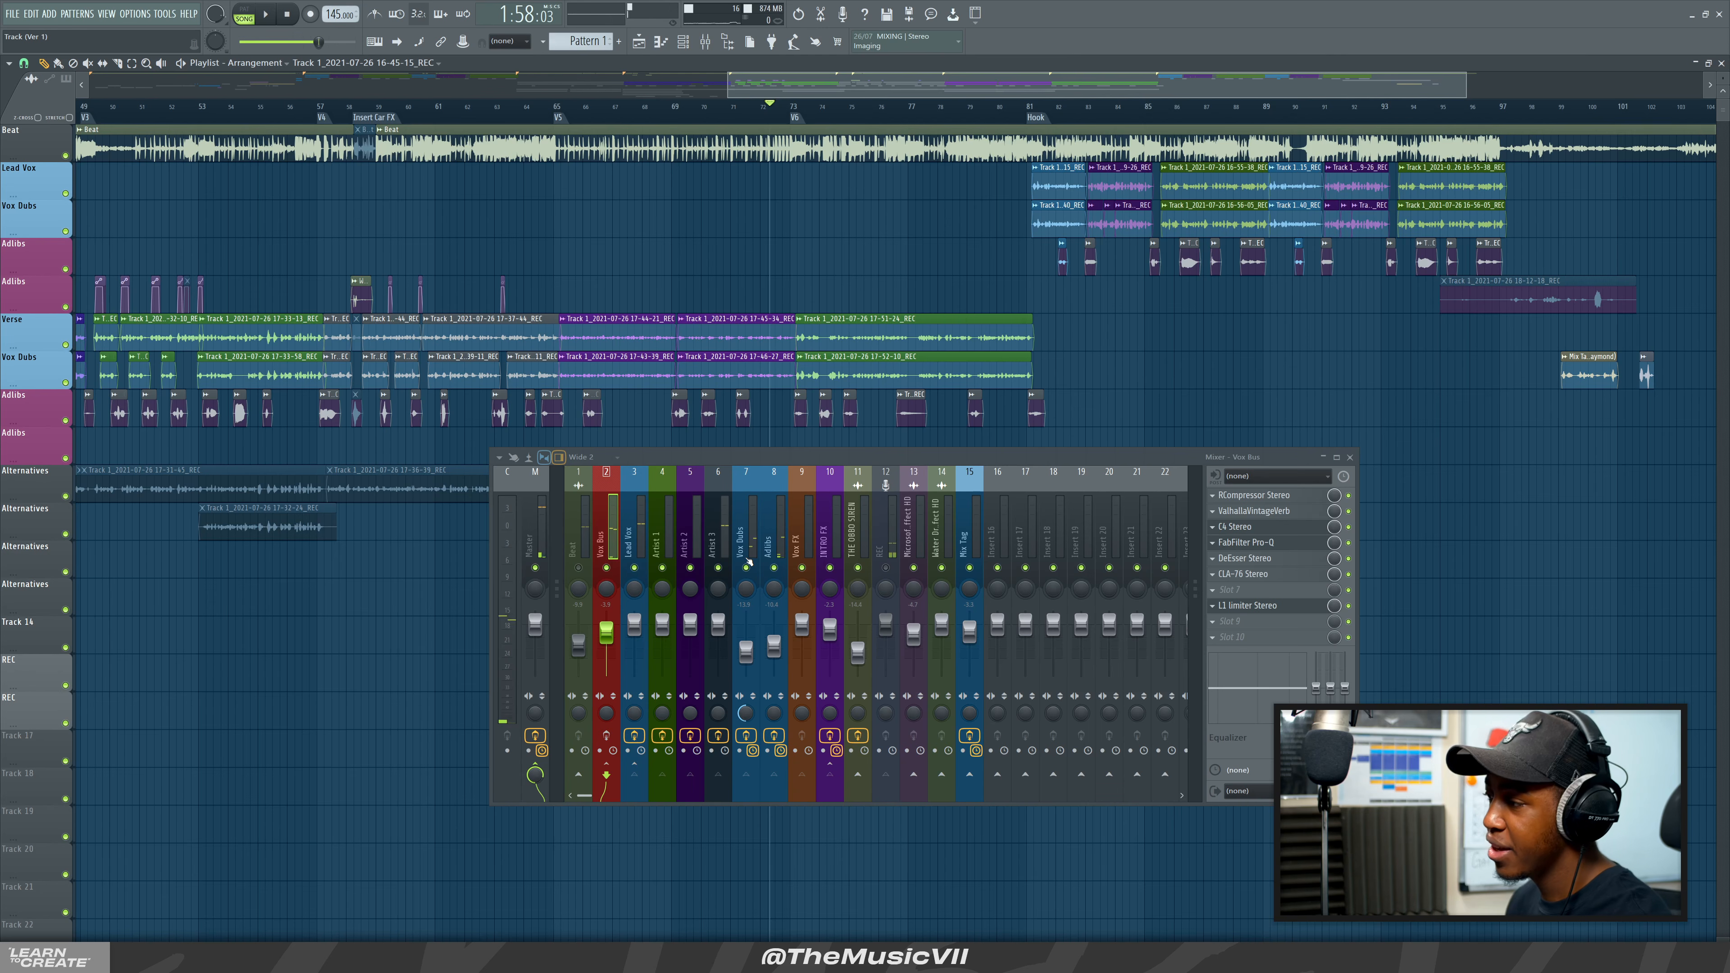
click(606, 737)
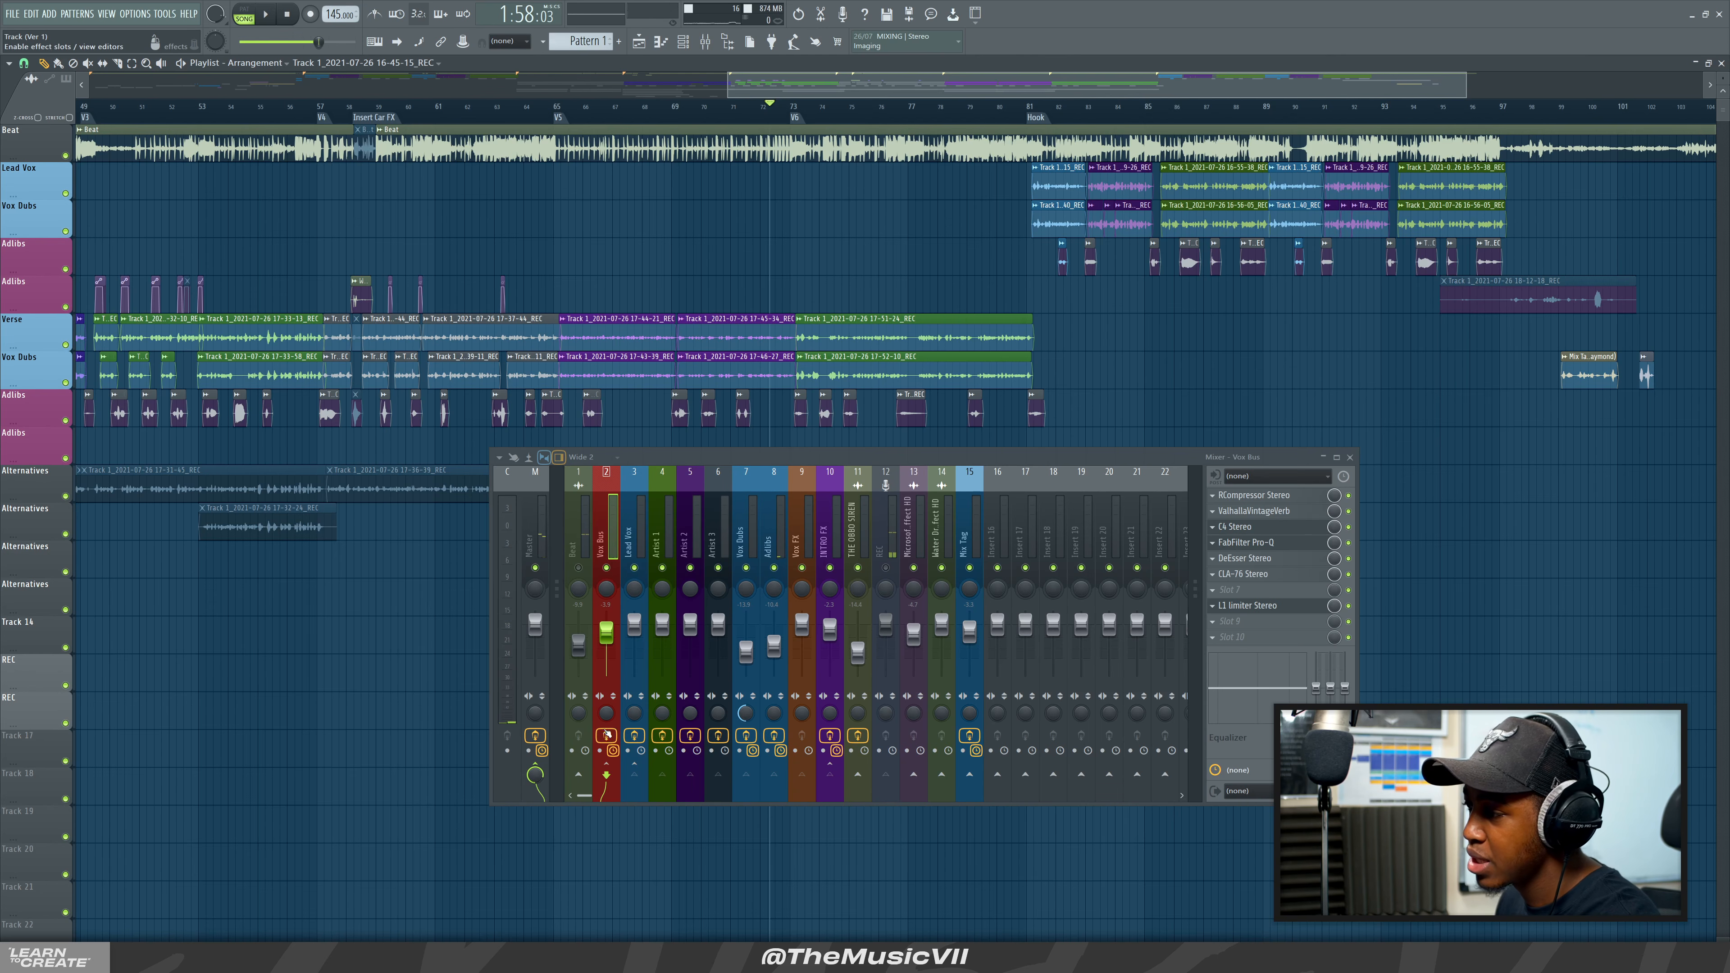
Switch off every Vox Bus effect except RCompressor Stereo, and open its window clear of the mixer.
click(1348, 605)
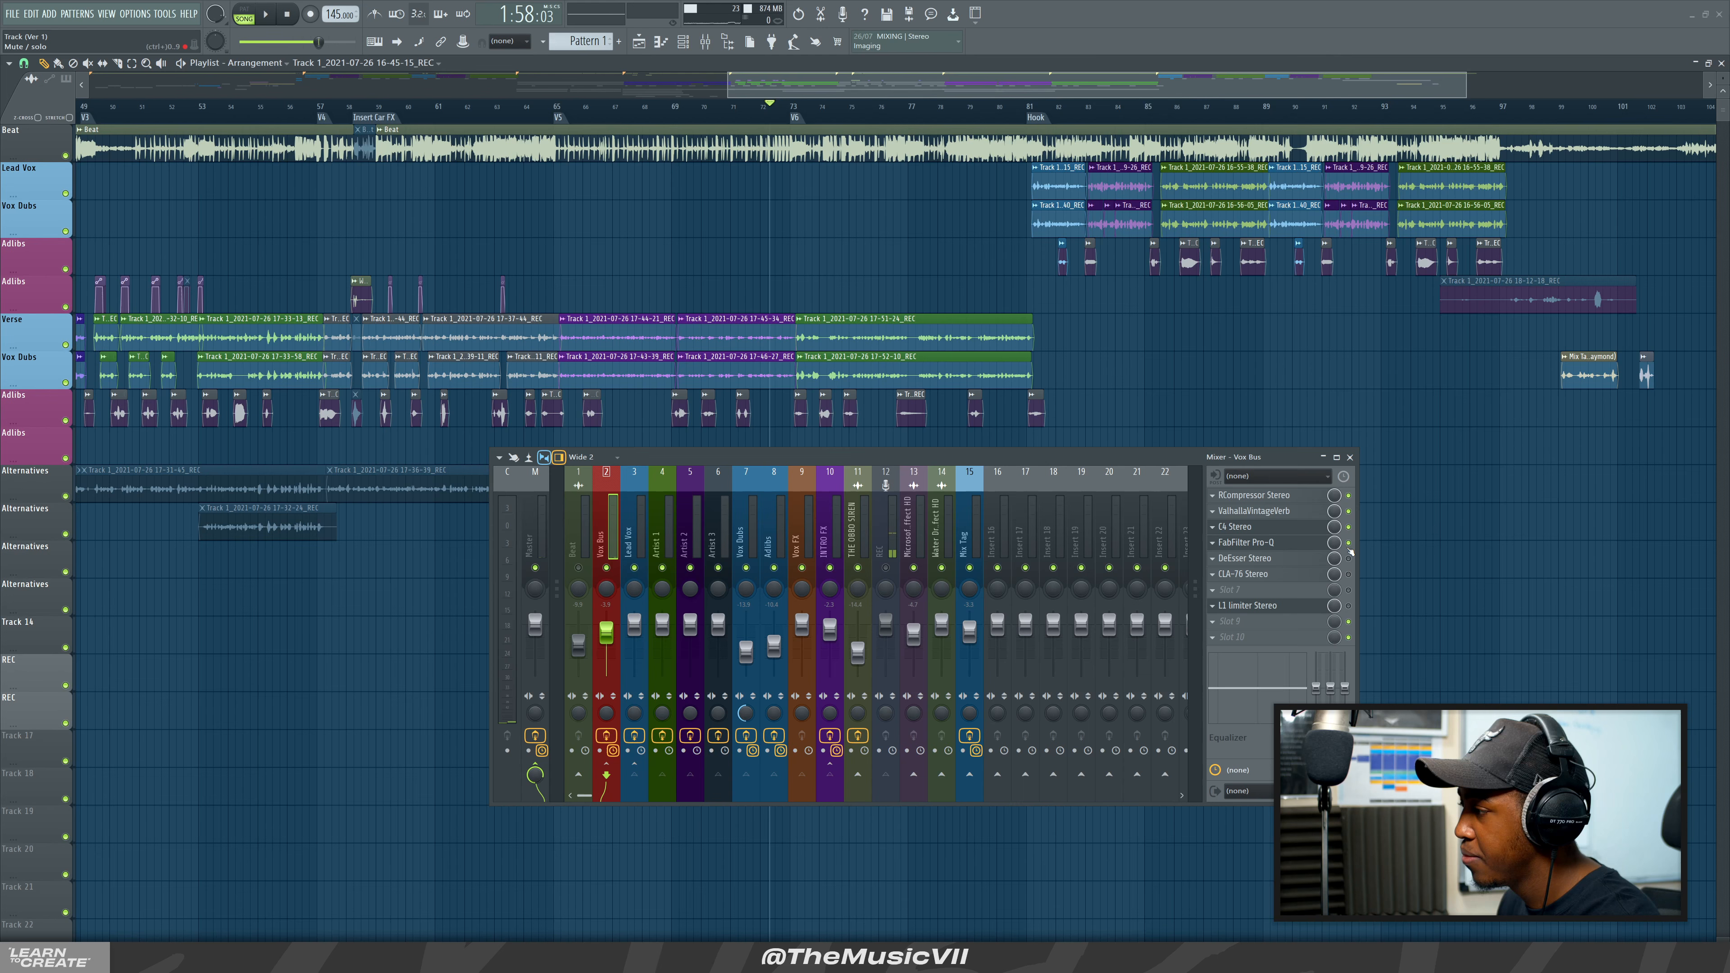
click(1348, 496)
click(1348, 496)
click(1253, 495)
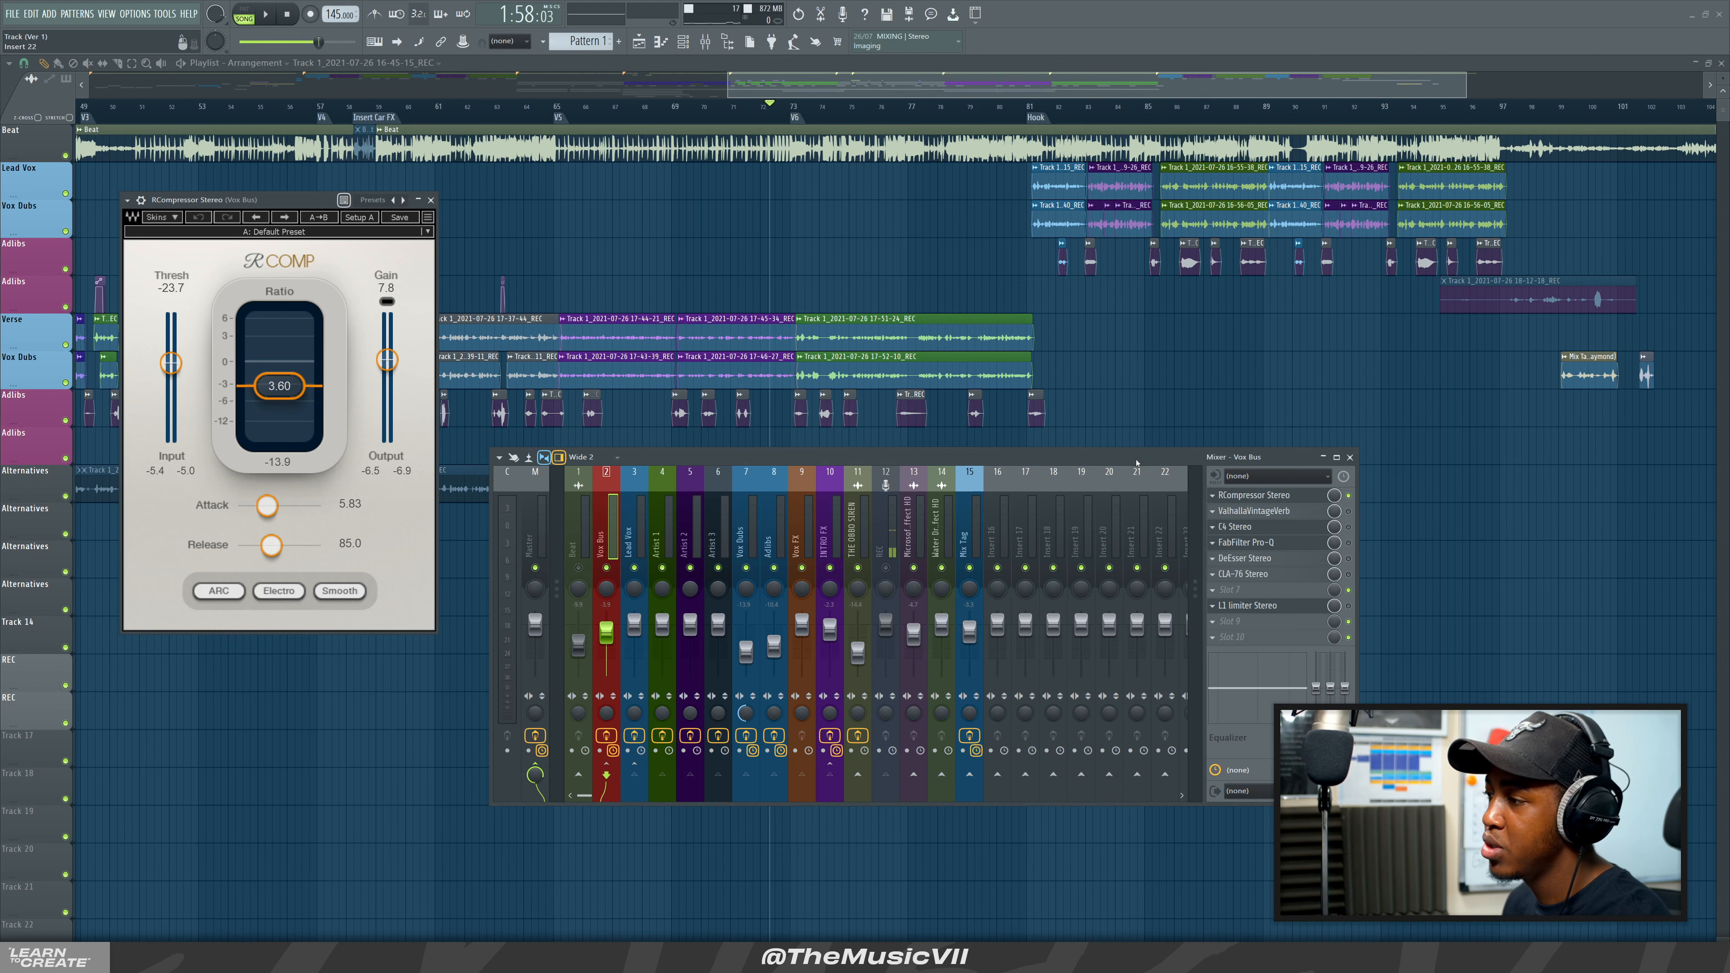
drag(1029, 458, 1300, 397)
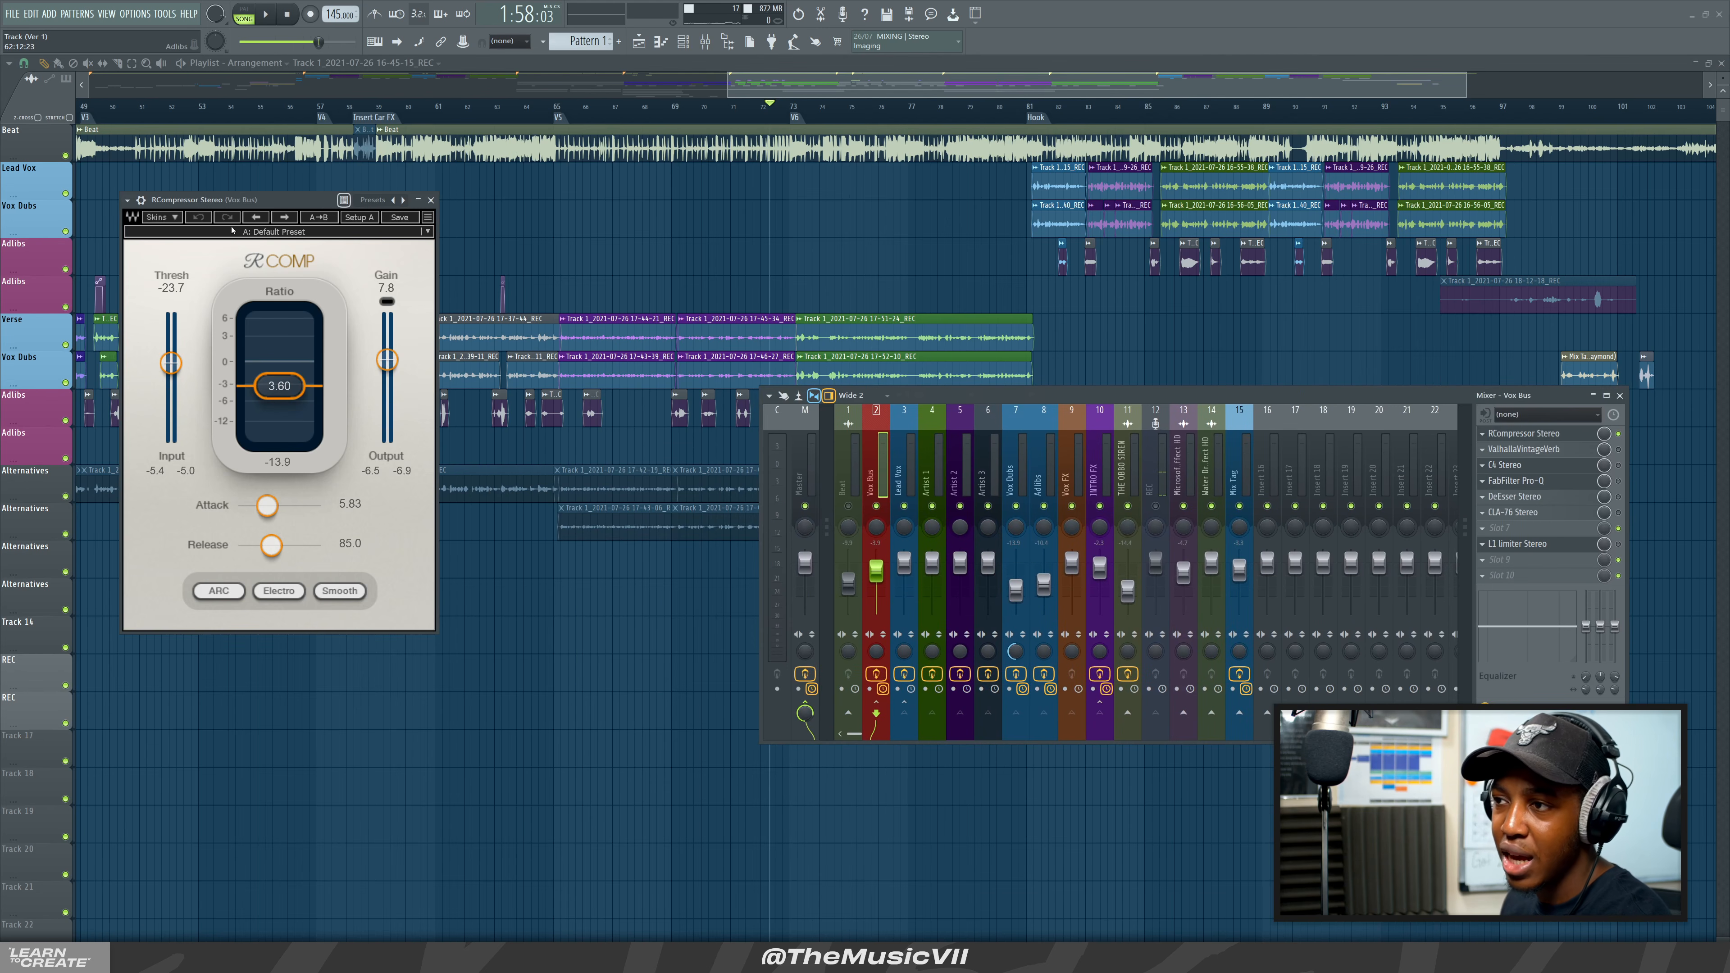
drag(179, 200, 236, 256)
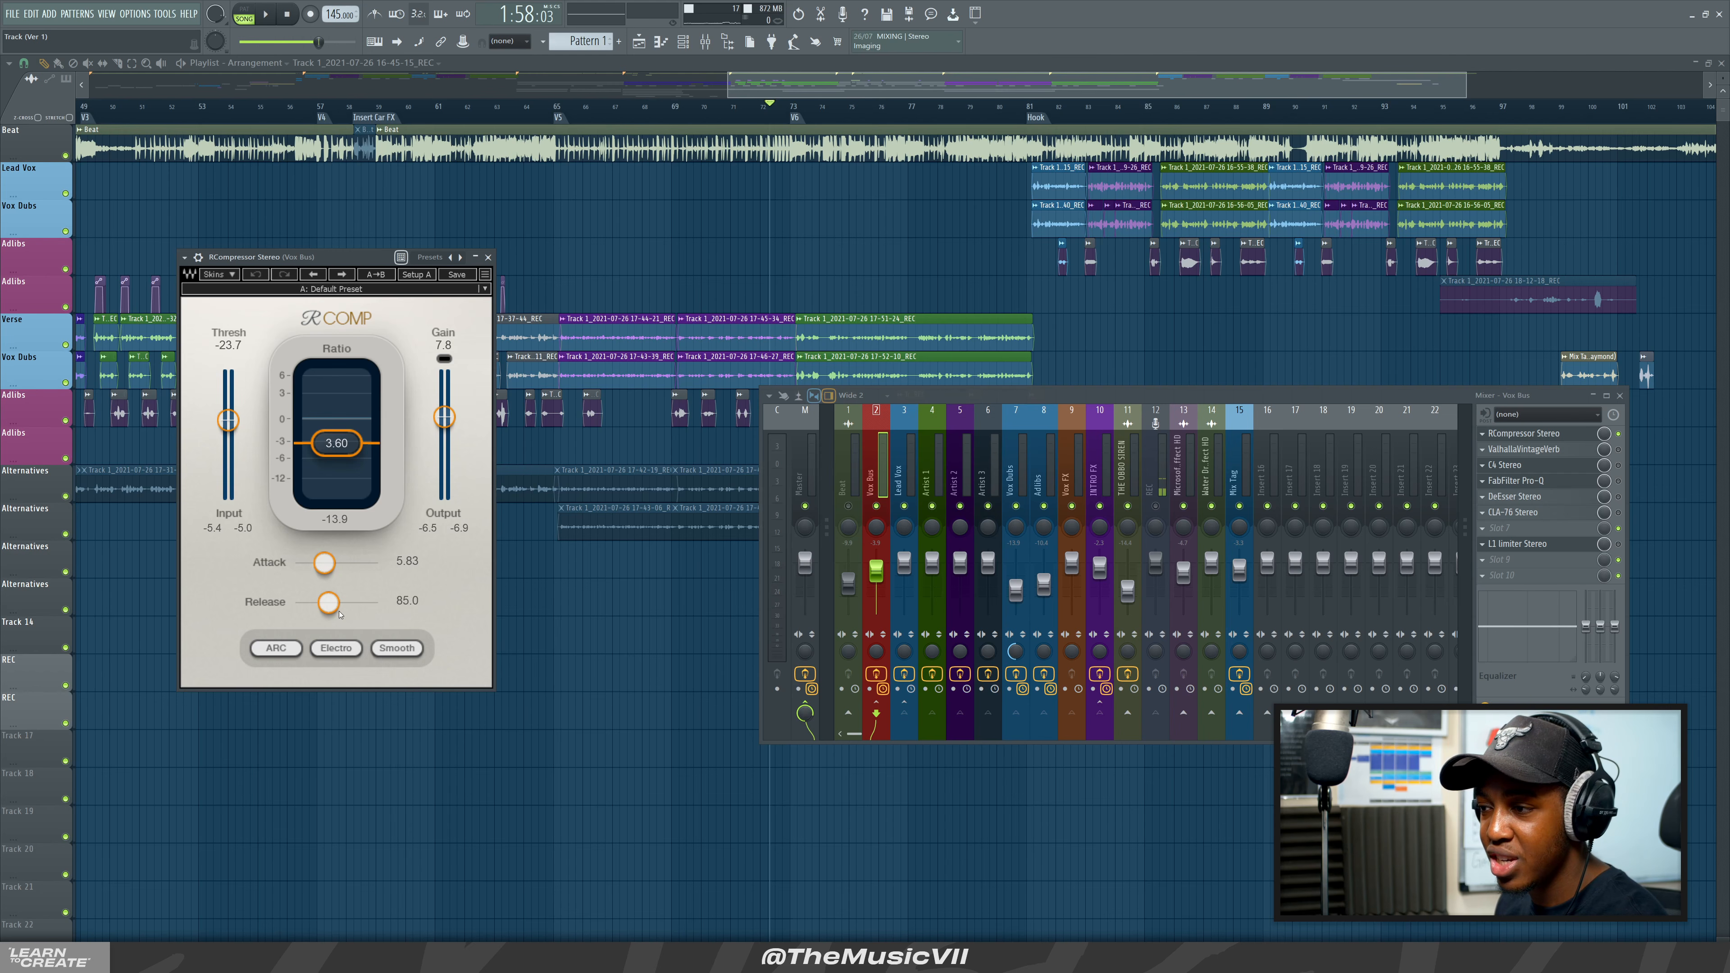
Compare the vocals with RCompressor Stereo on and off, playing repeatedly from just before the V6 marker.
key(space)
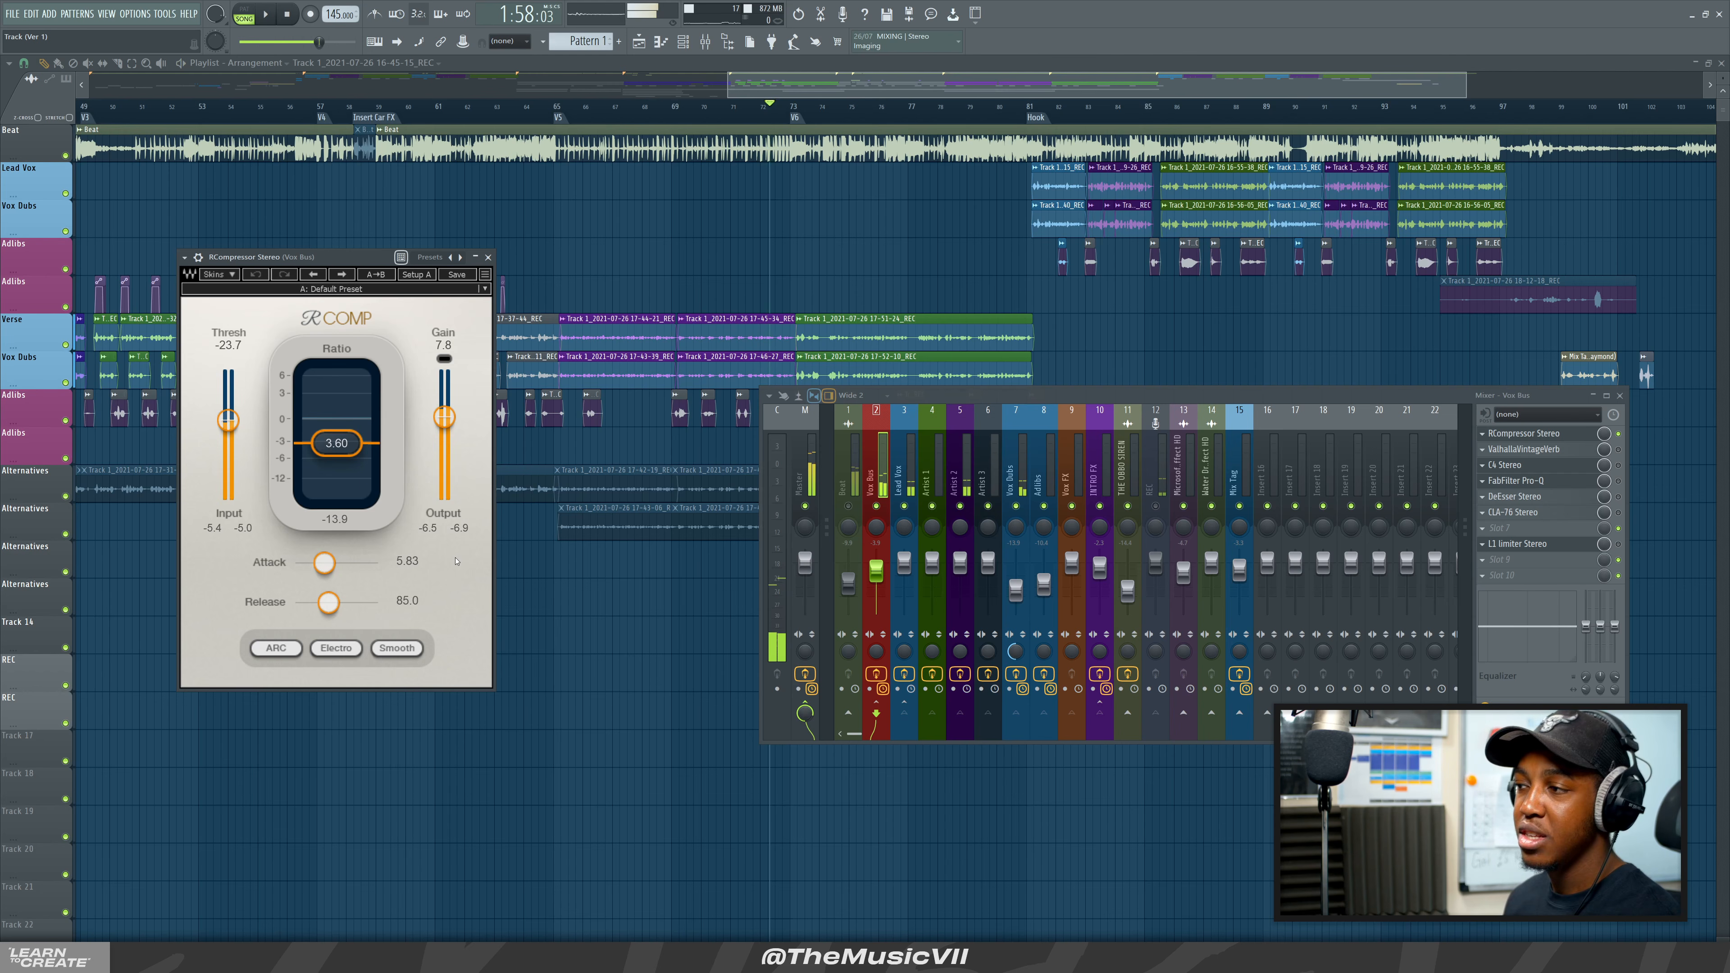
key(space)
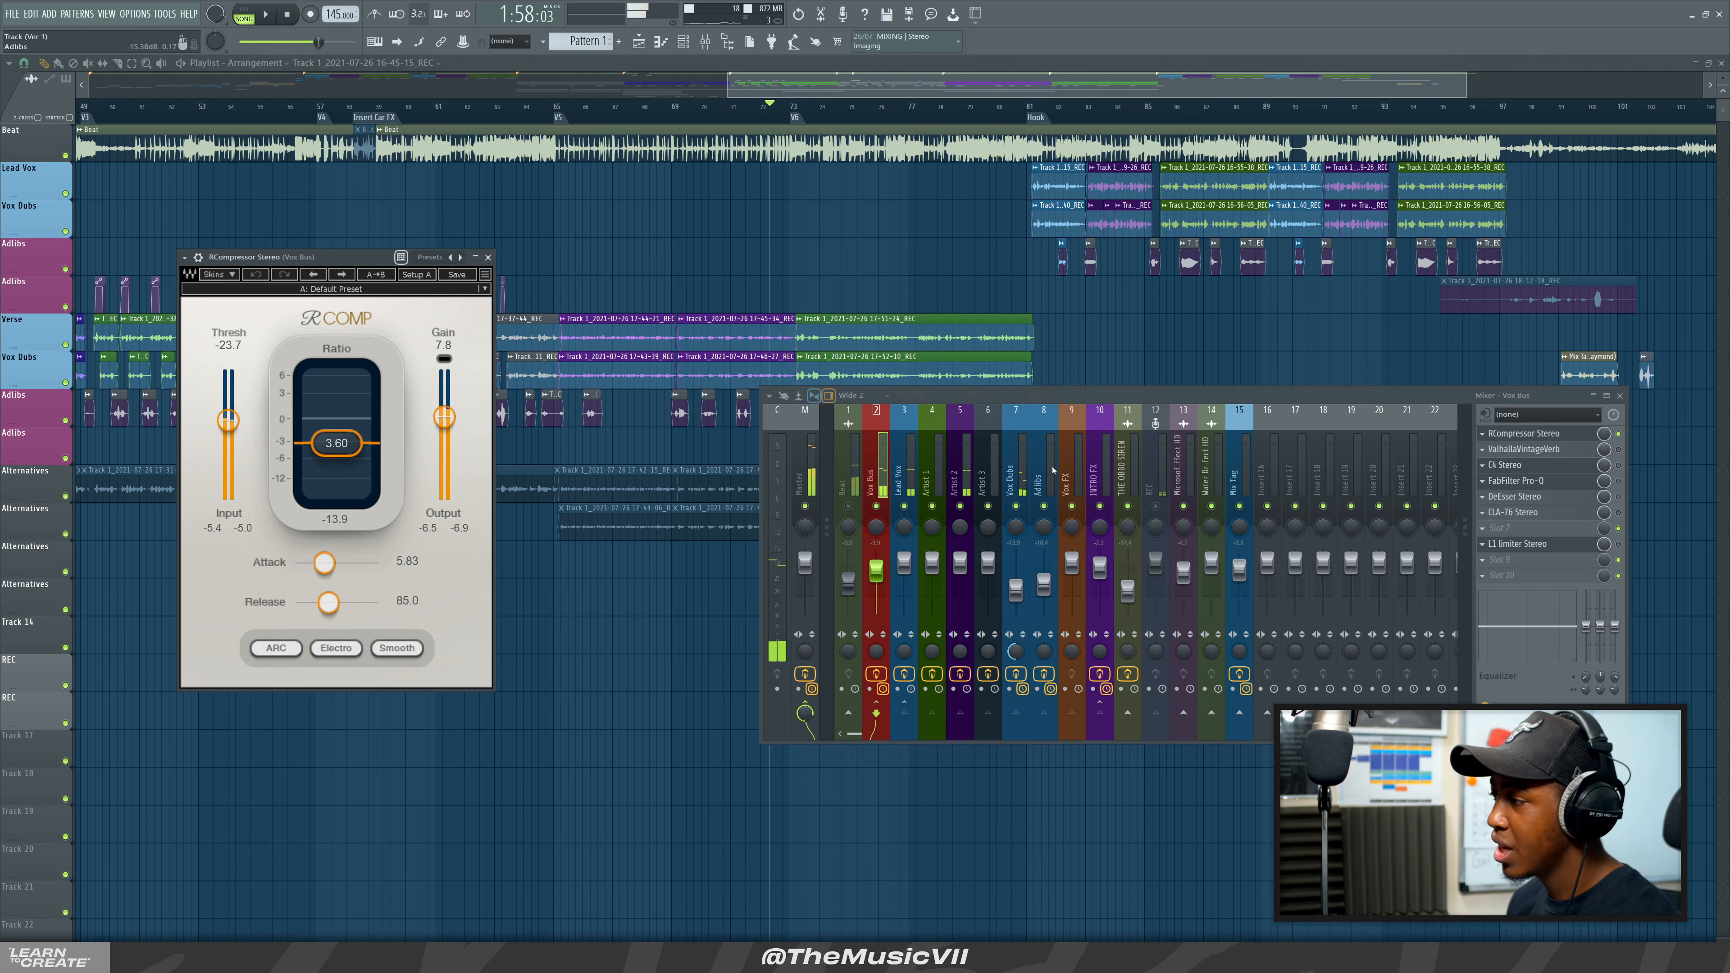
key(space)
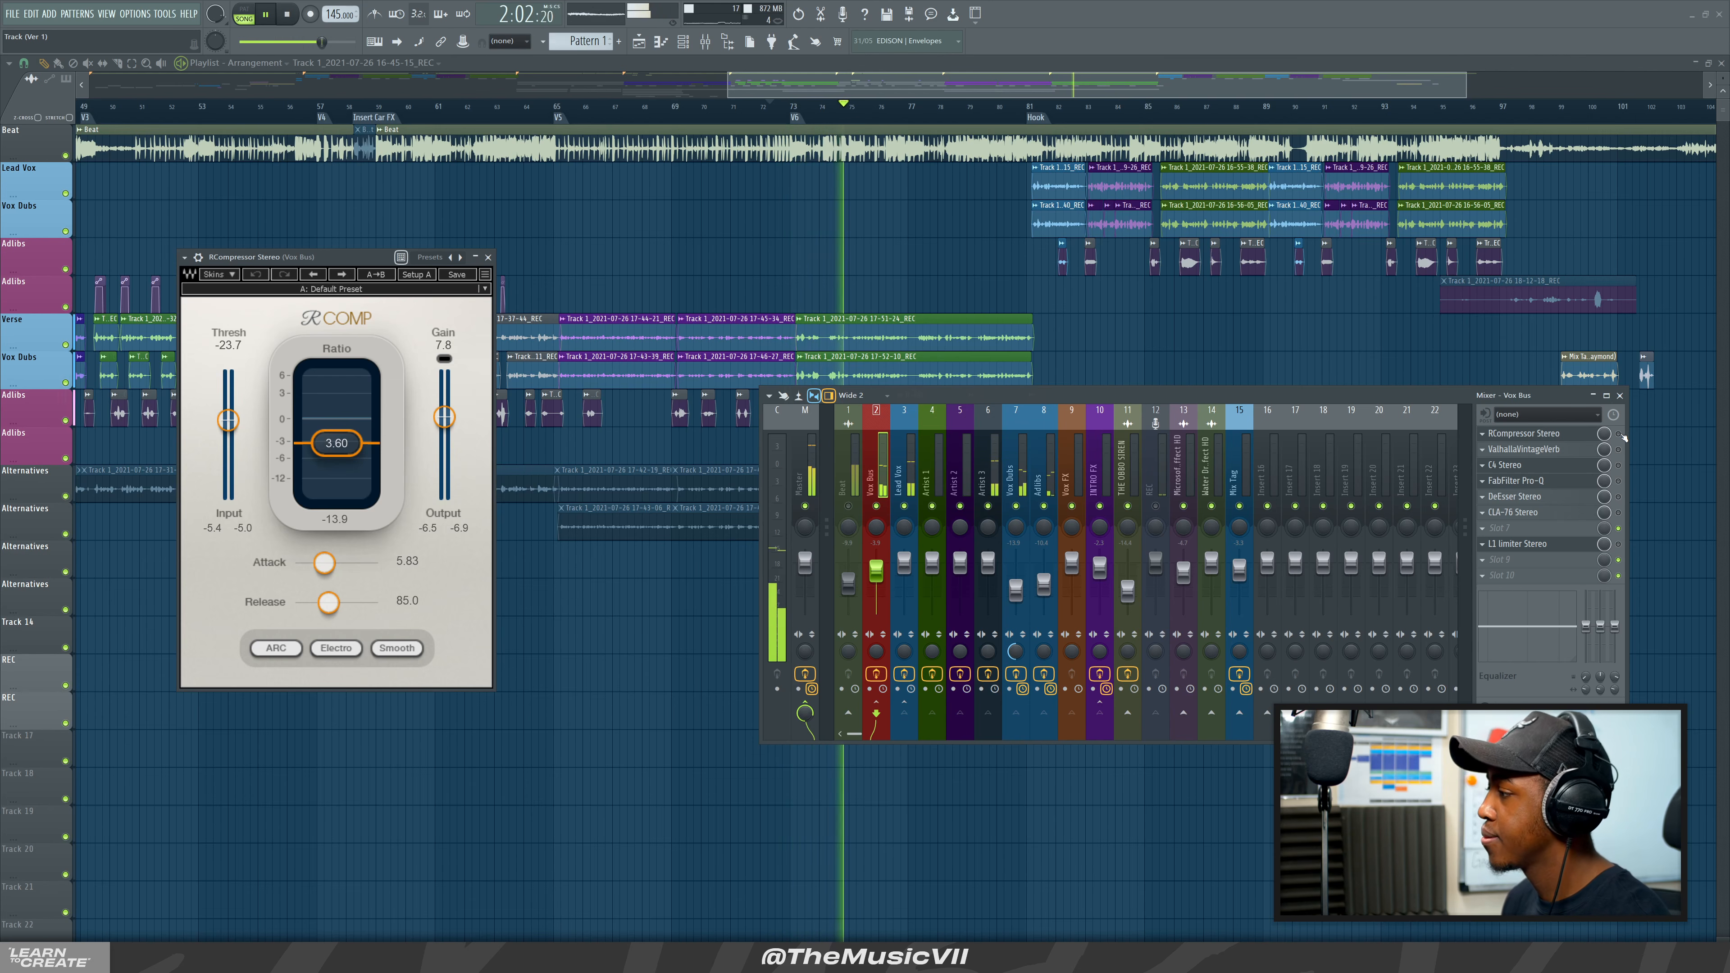
key(space)
key(space)
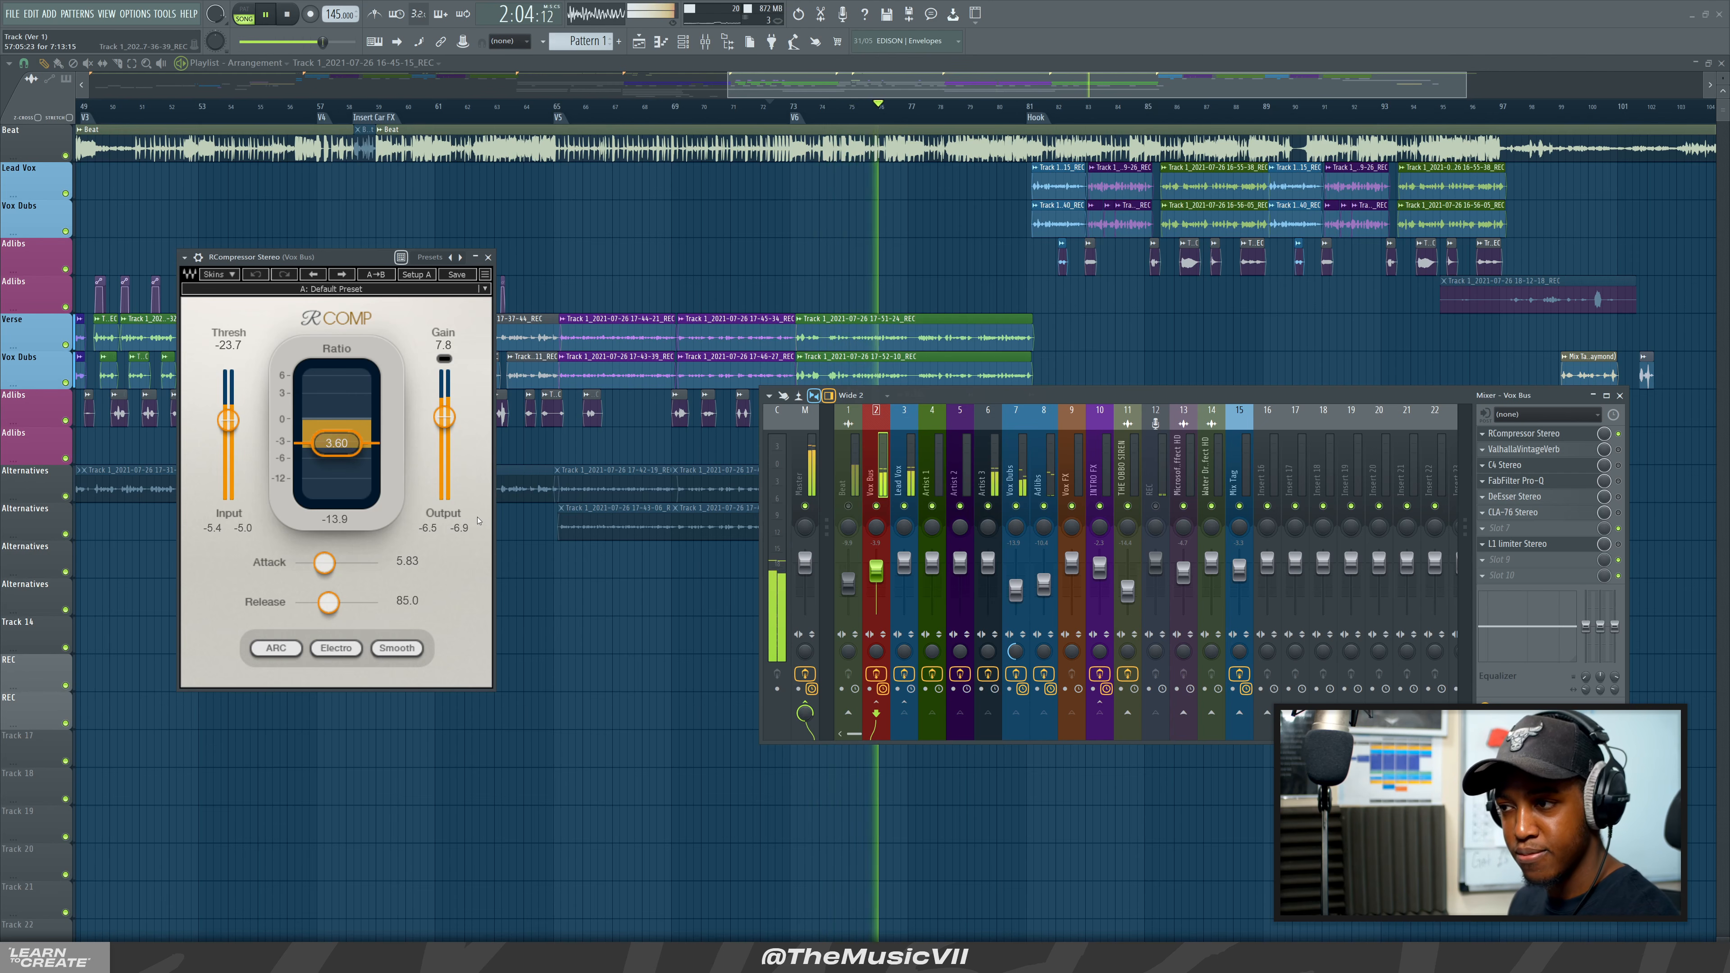
key(space)
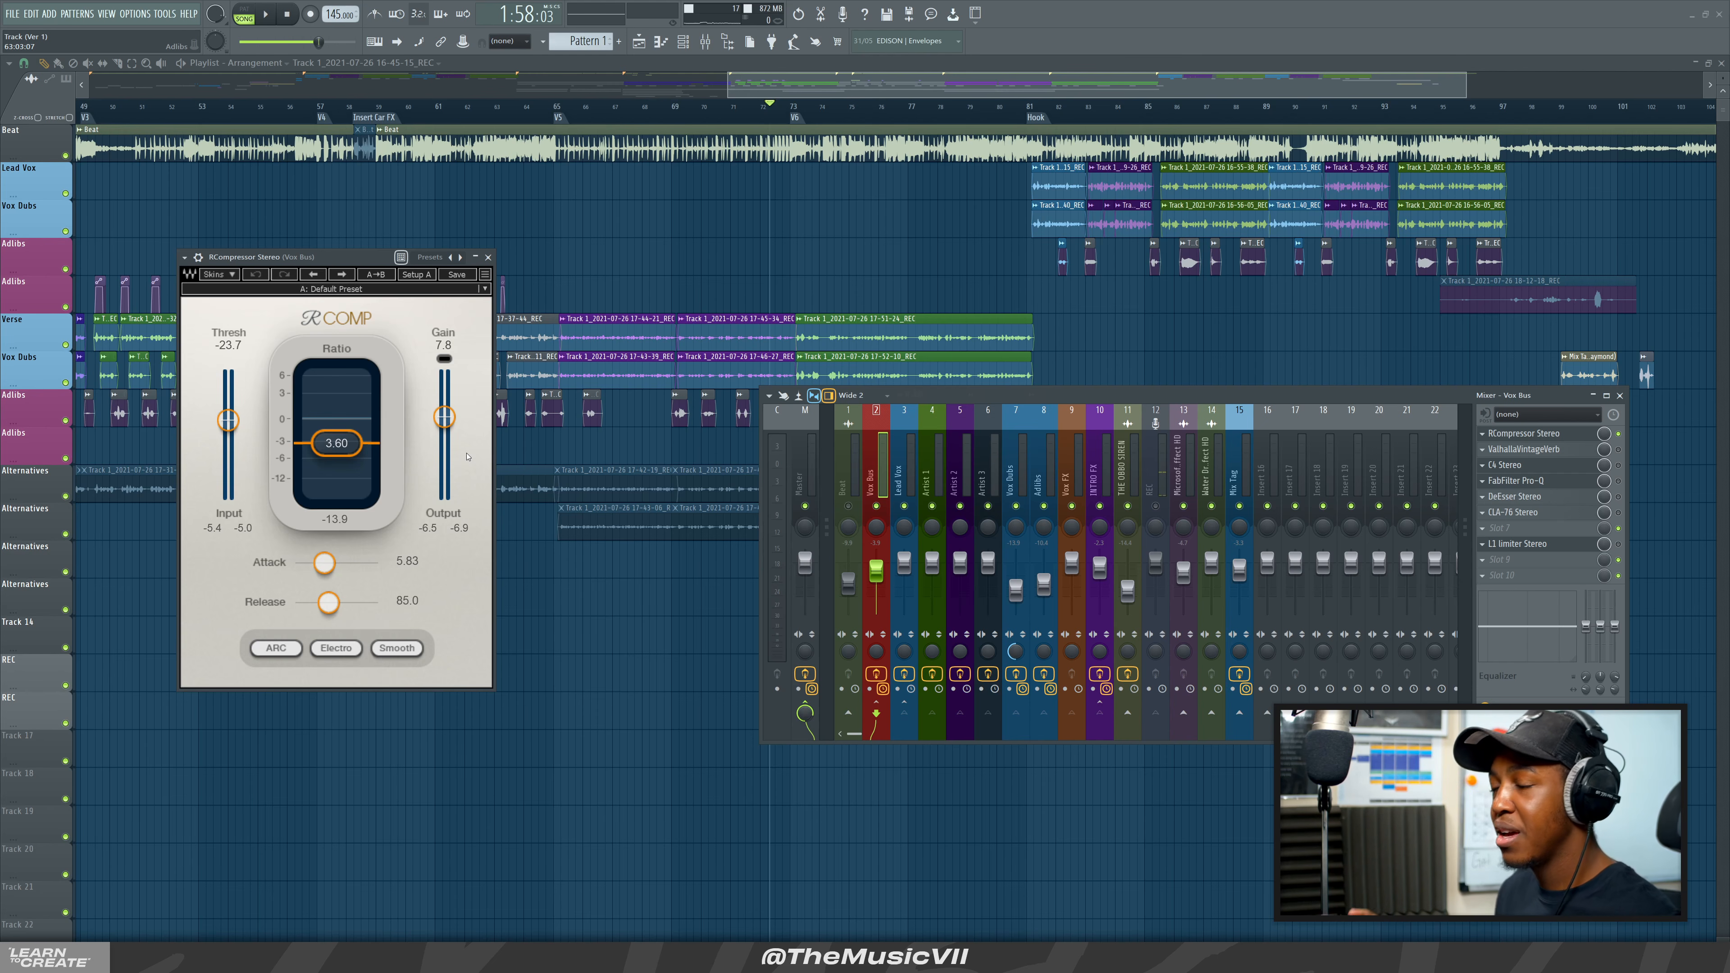
key(space)
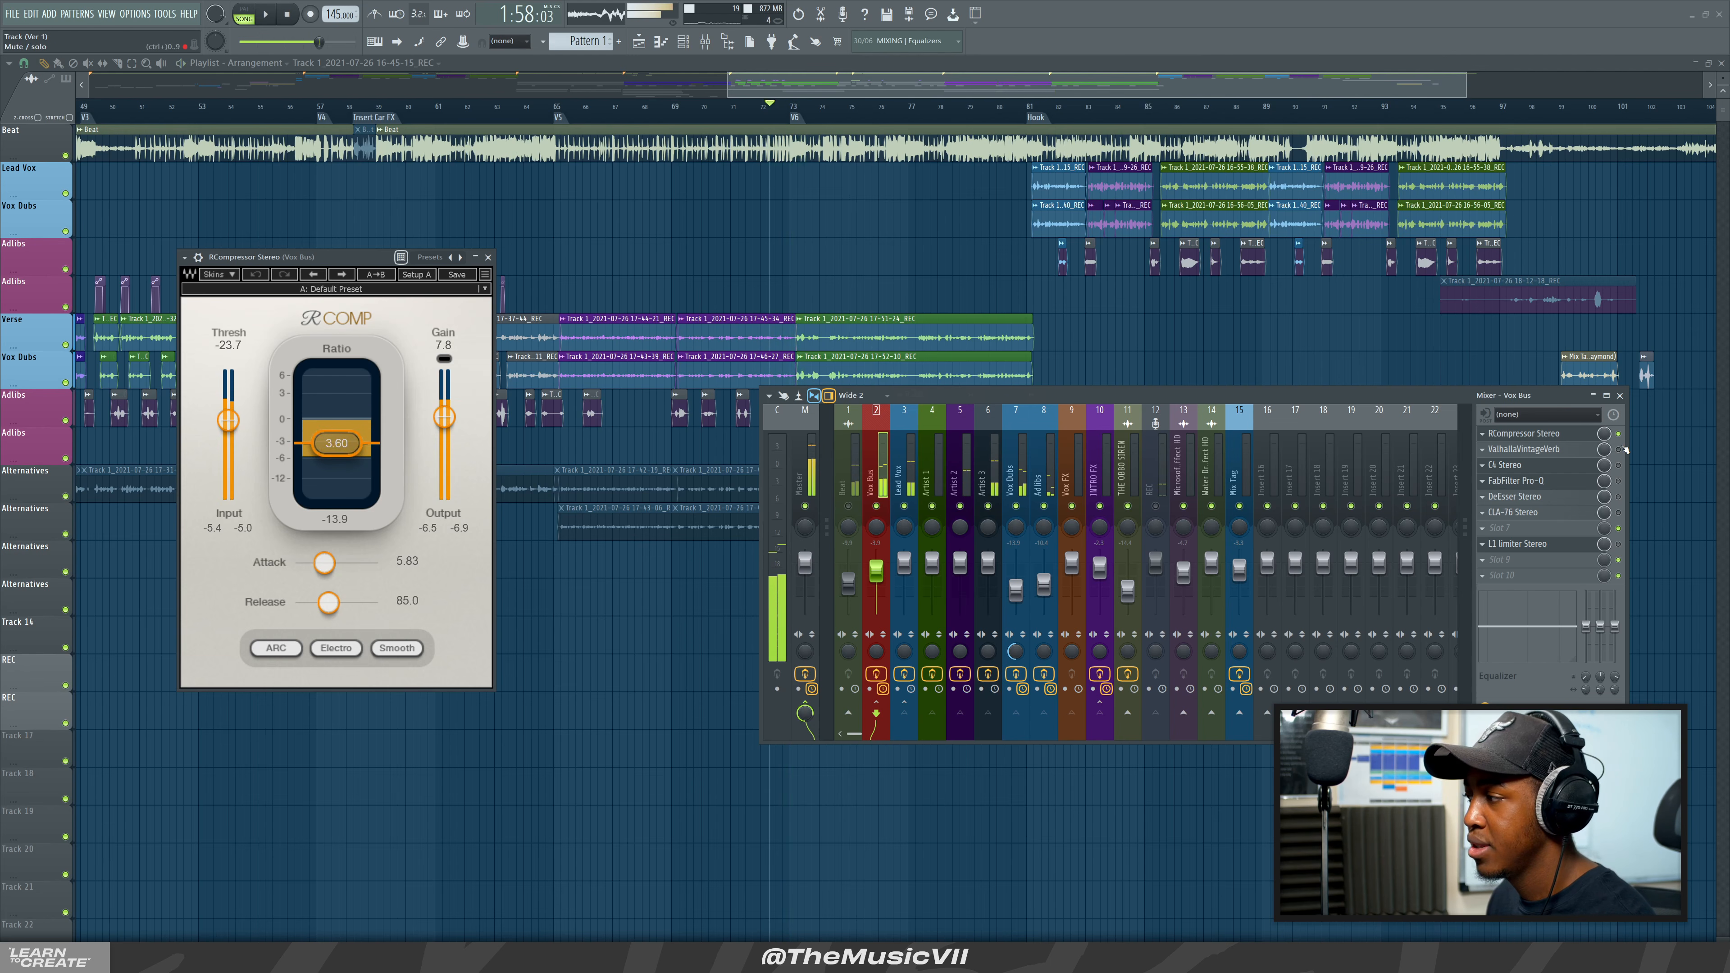
key(space)
Open ValhallaVintageVerb on the Vox Bus, placing its window beside the mixer, and close the RCompressor Stereo window.
click(1523, 450)
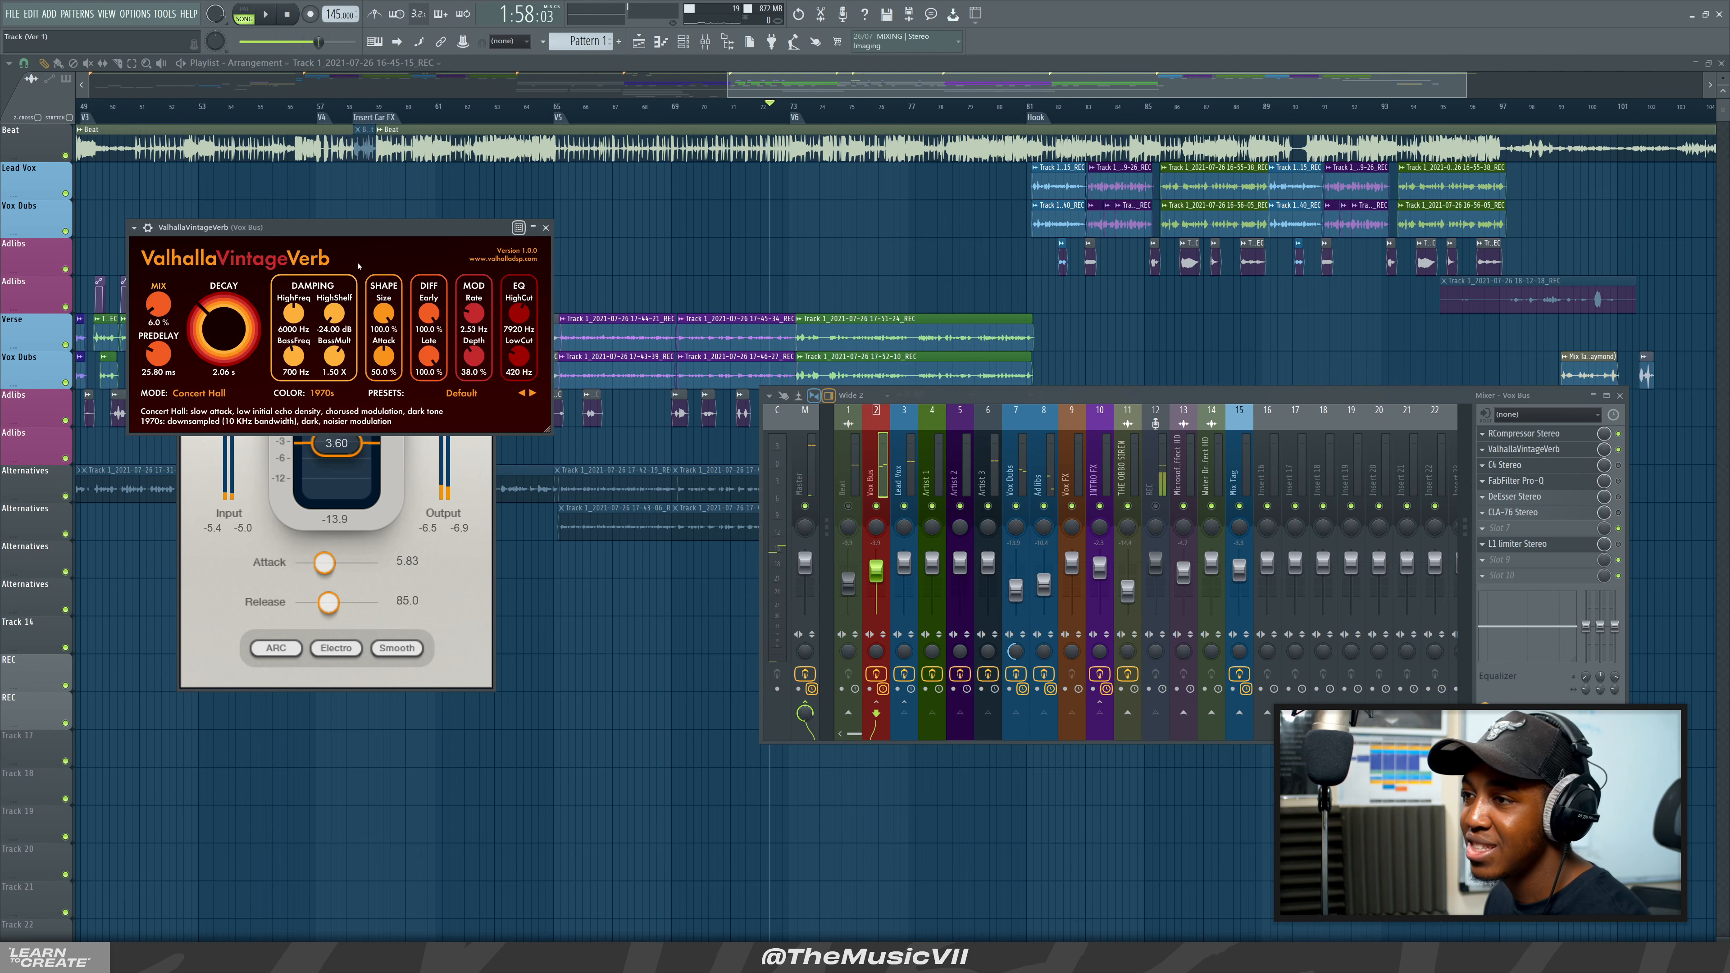
drag(318, 227, 341, 399)
drag(307, 257, 320, 133)
click(187, 401)
drag(188, 401, 194, 559)
click(504, 138)
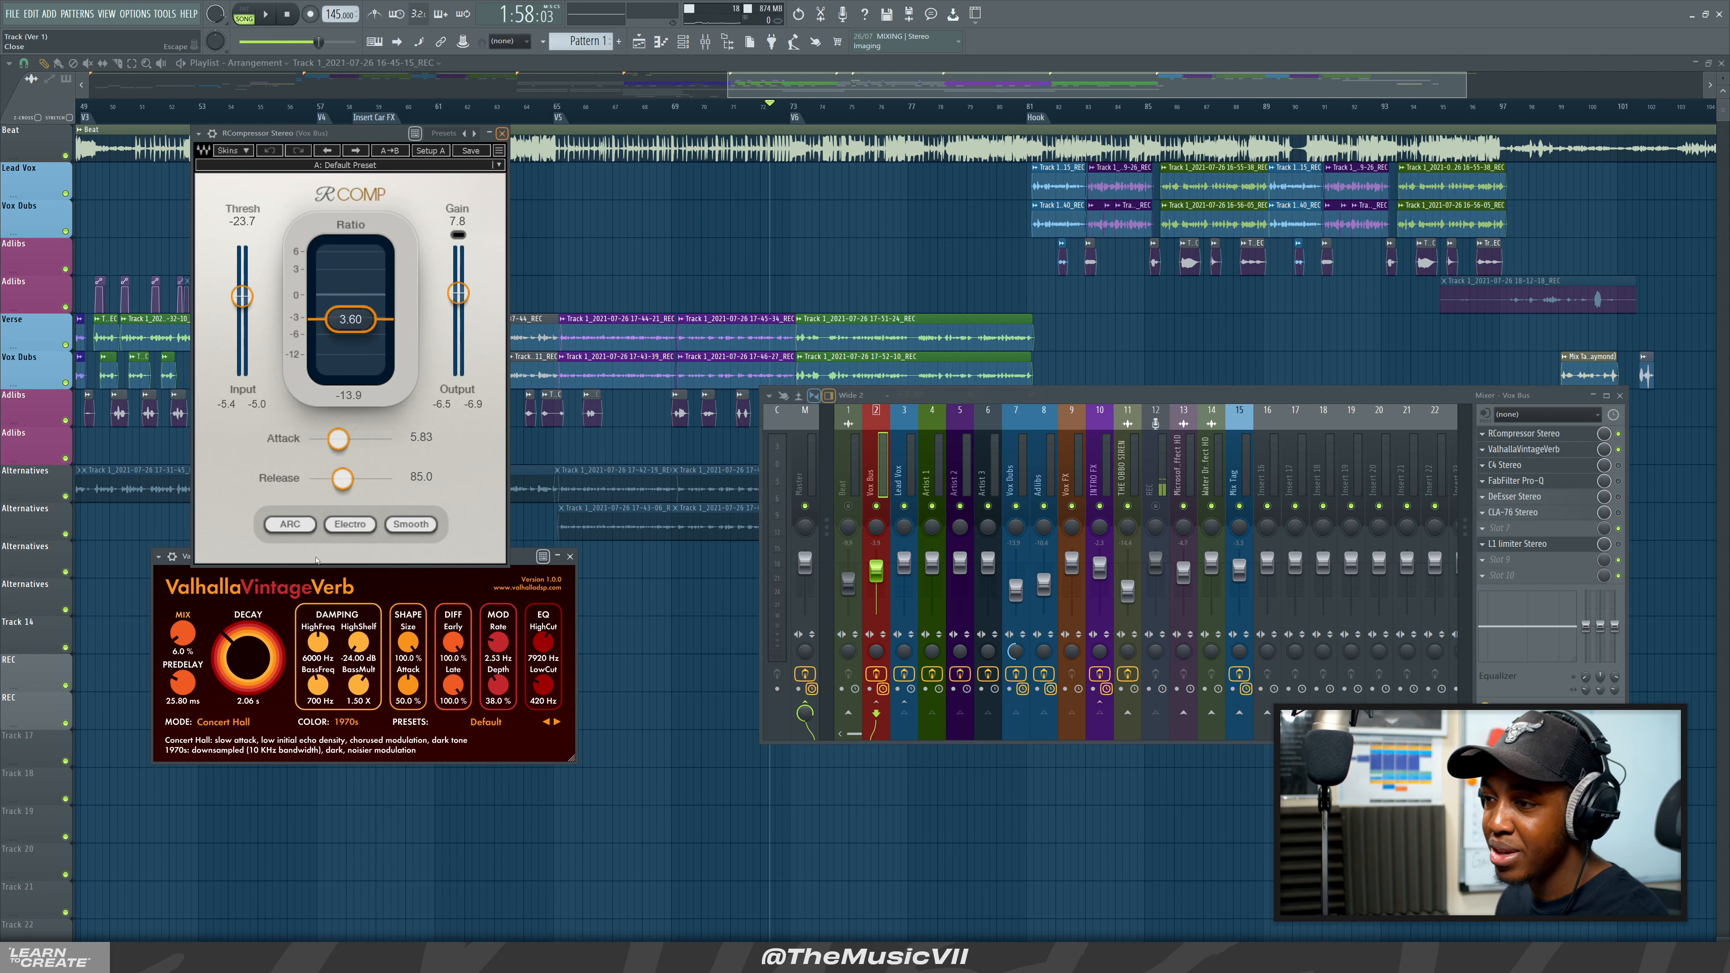
key(Escape)
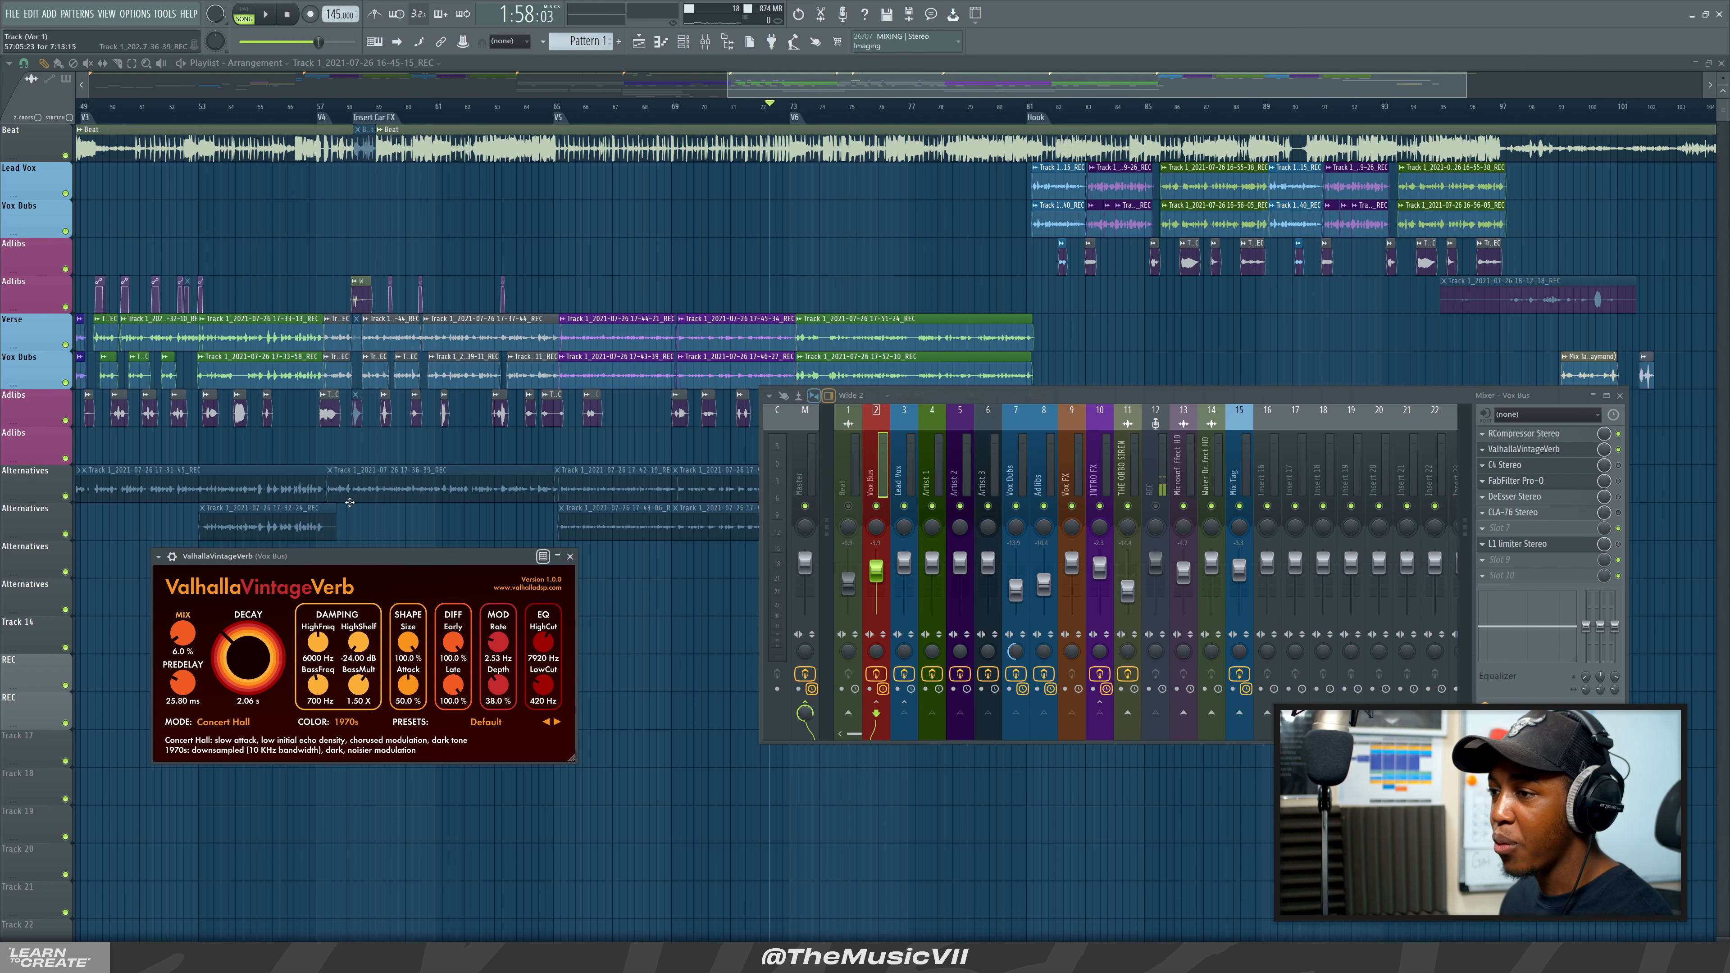
drag(262, 612, 273, 487)
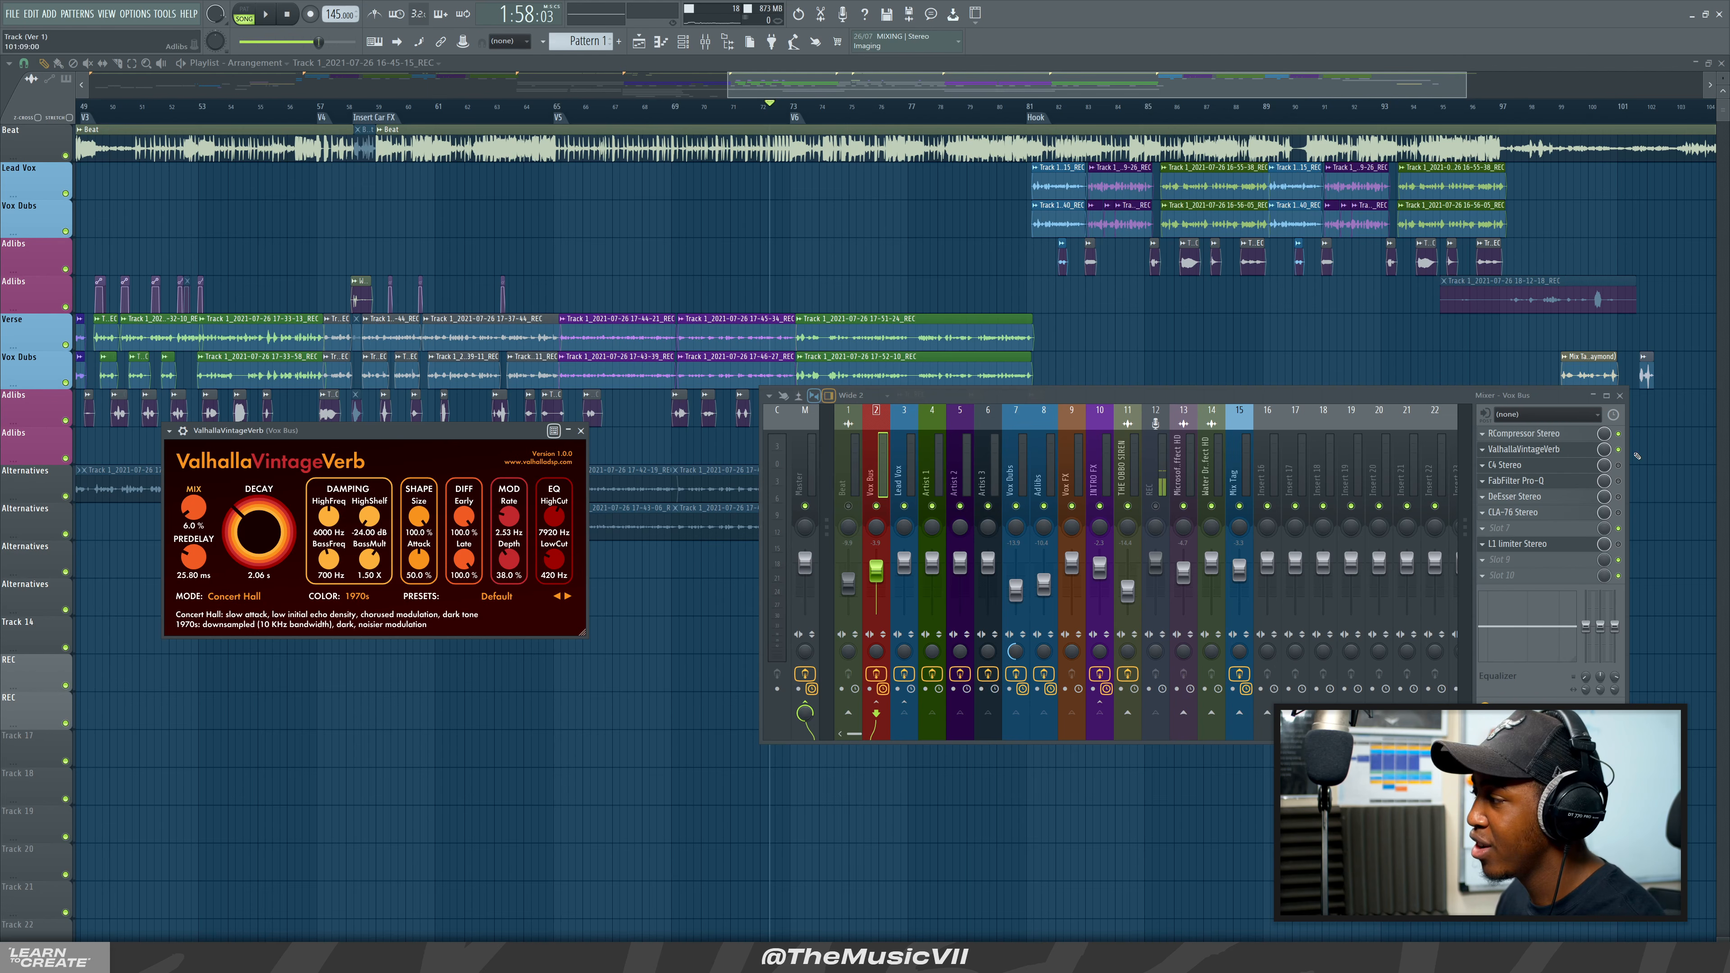
Compare the vocals without and with ValhallaVintageVerb, playing from just before the V6 marker.
key(space)
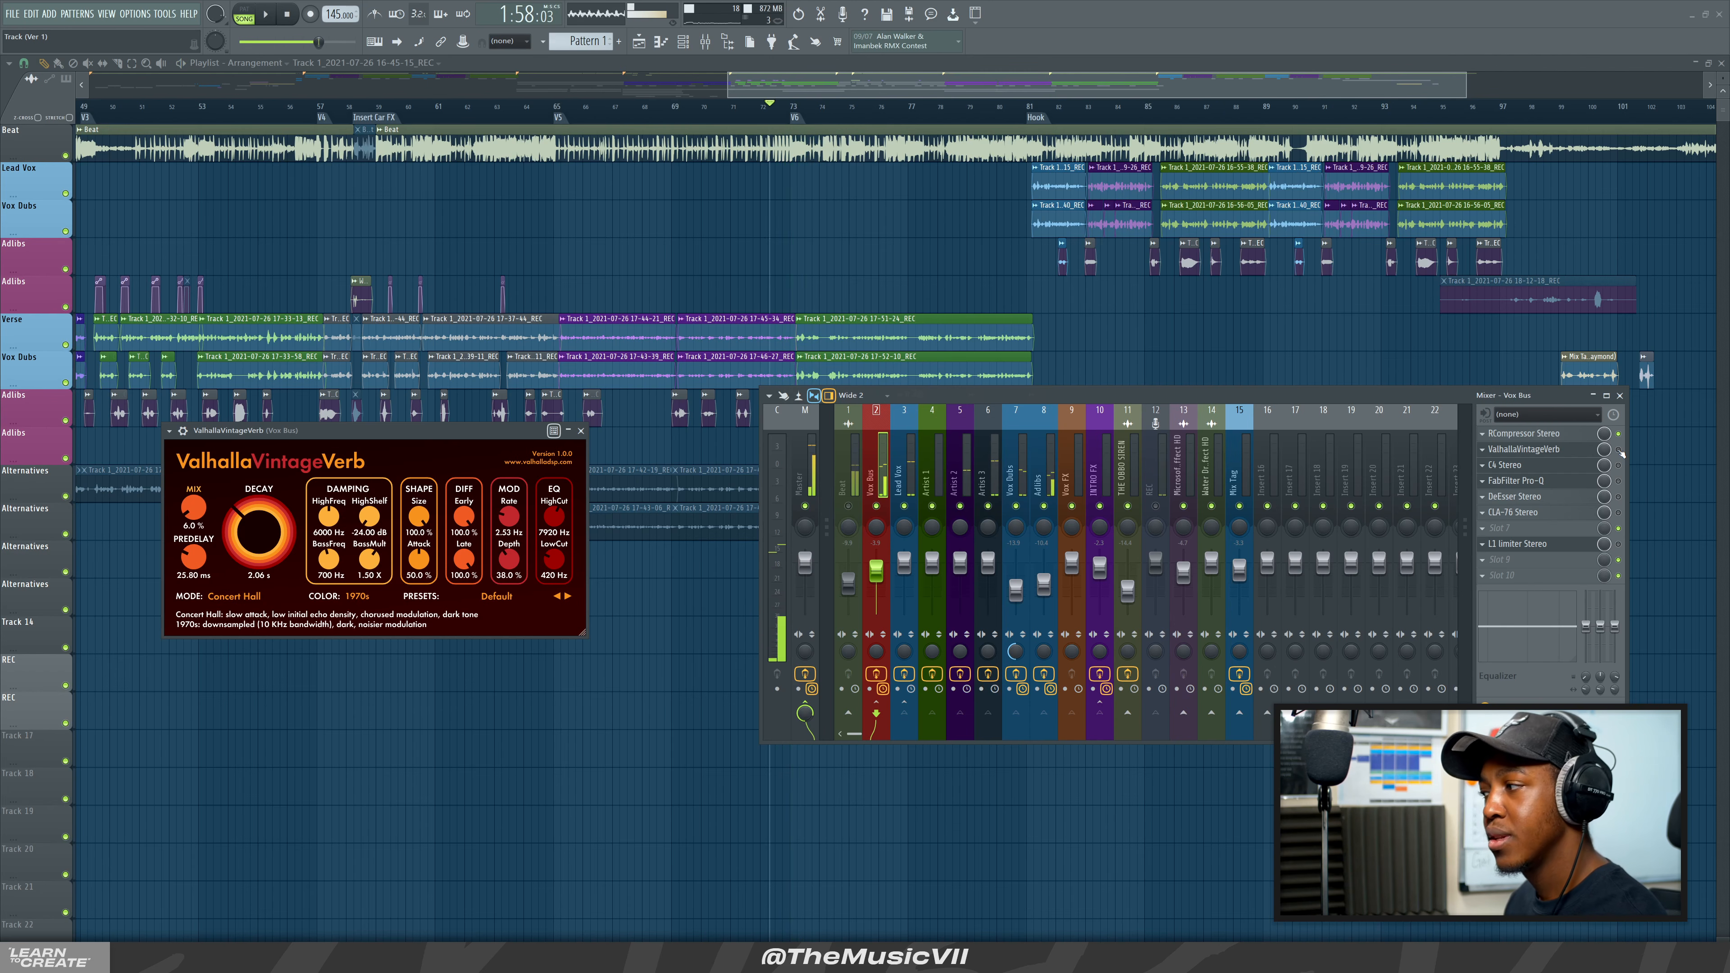
key(space)
key(space)
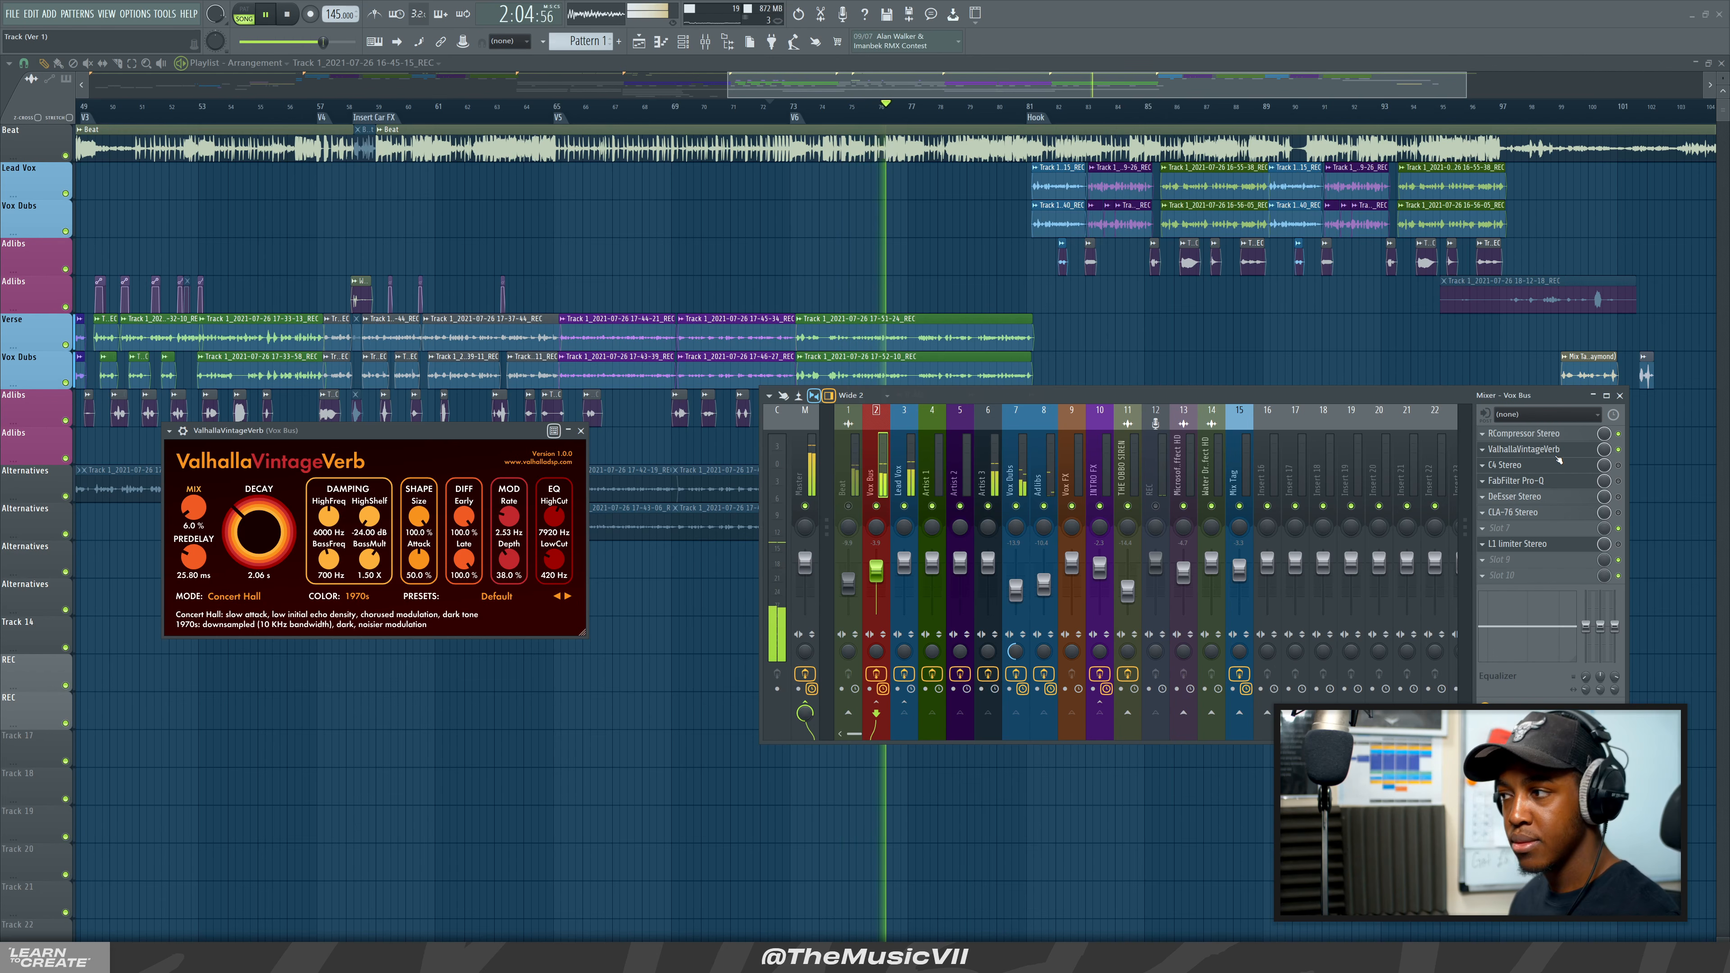
key(space)
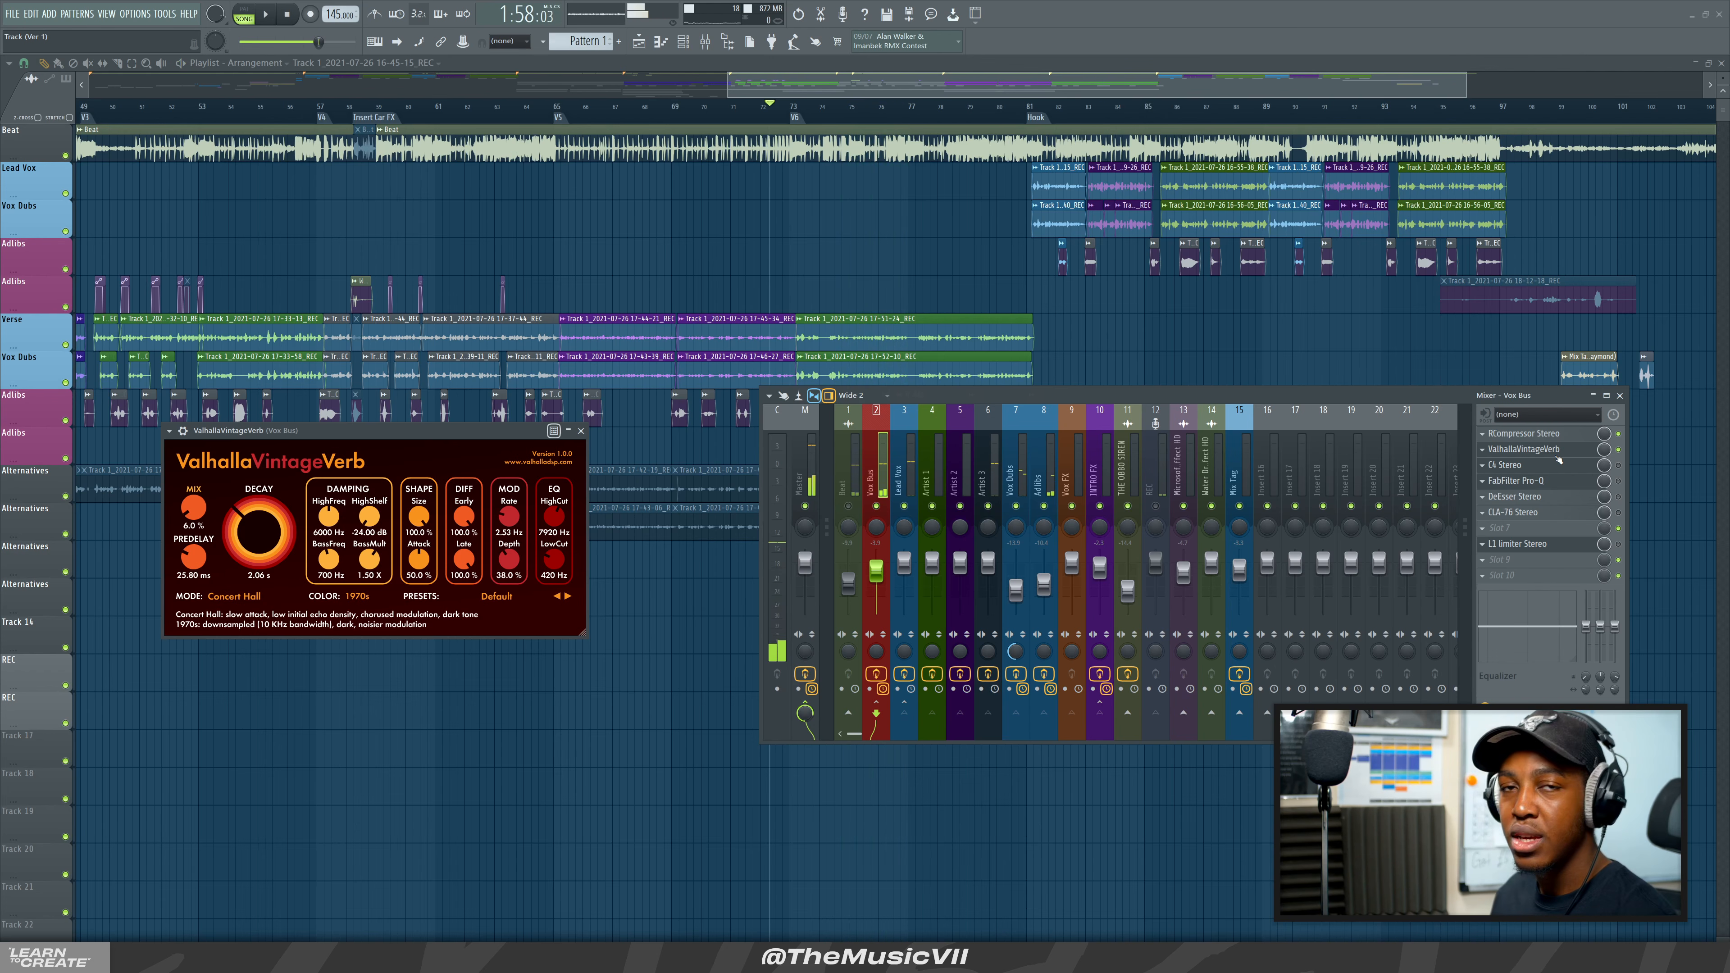
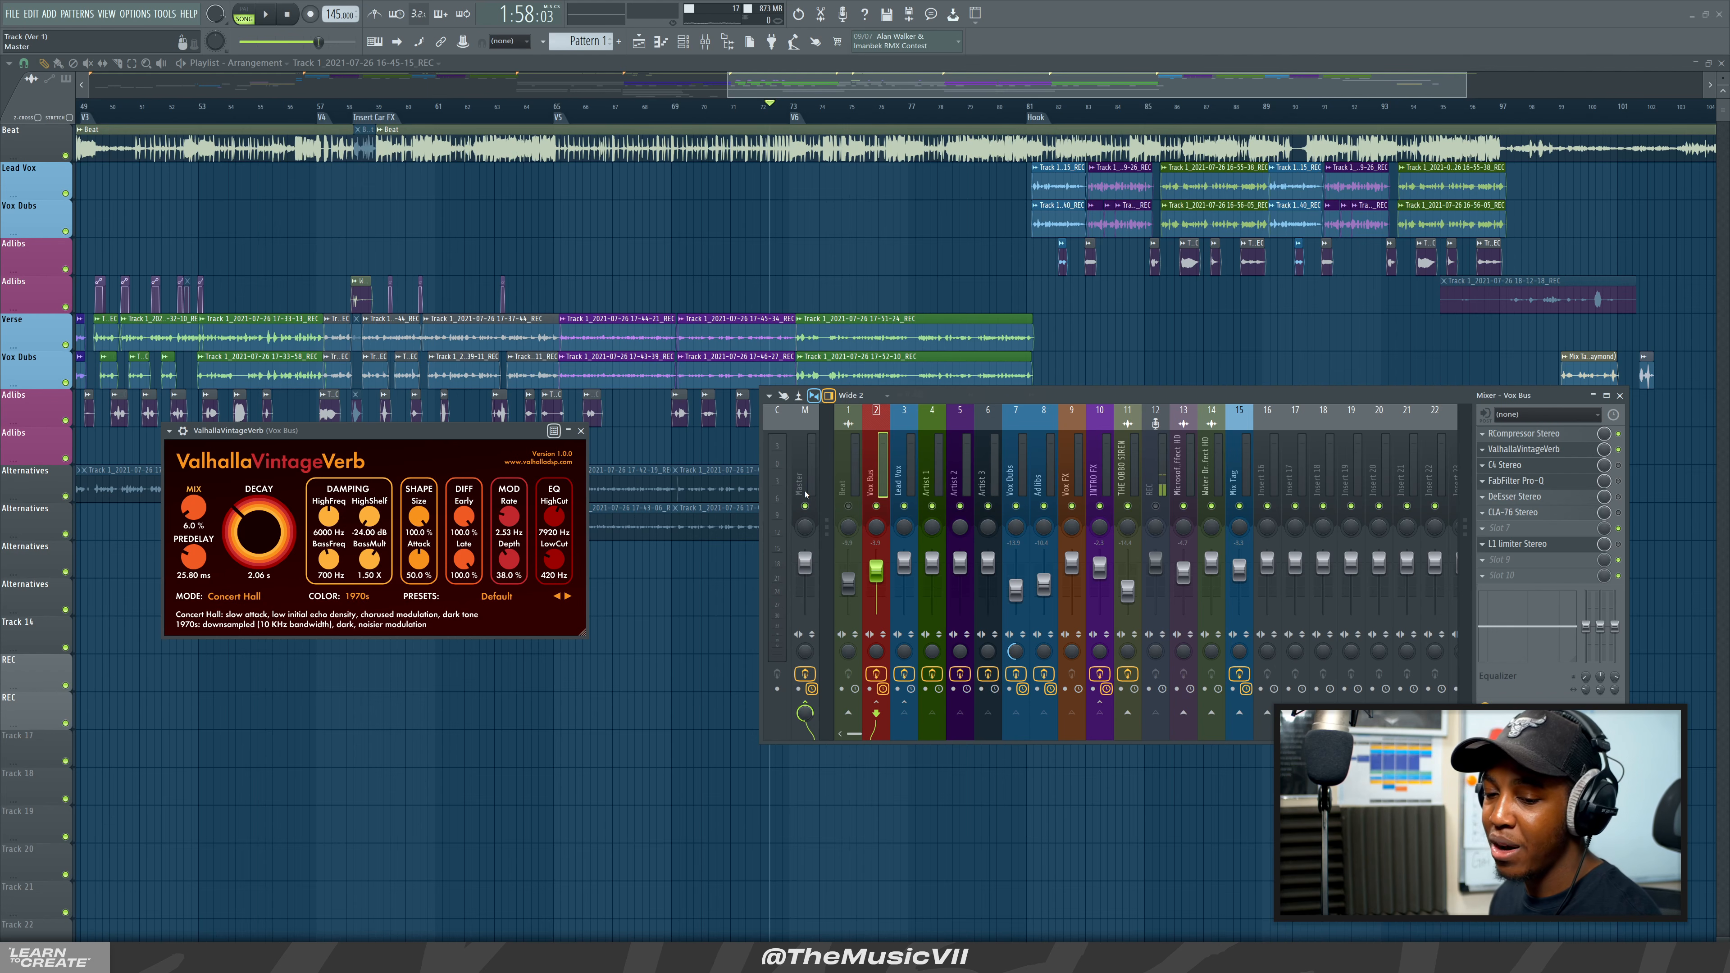
Close the ValhallaVintageVerb window and play the V6 section with the Beat track unmuted.
click(581, 431)
key(space)
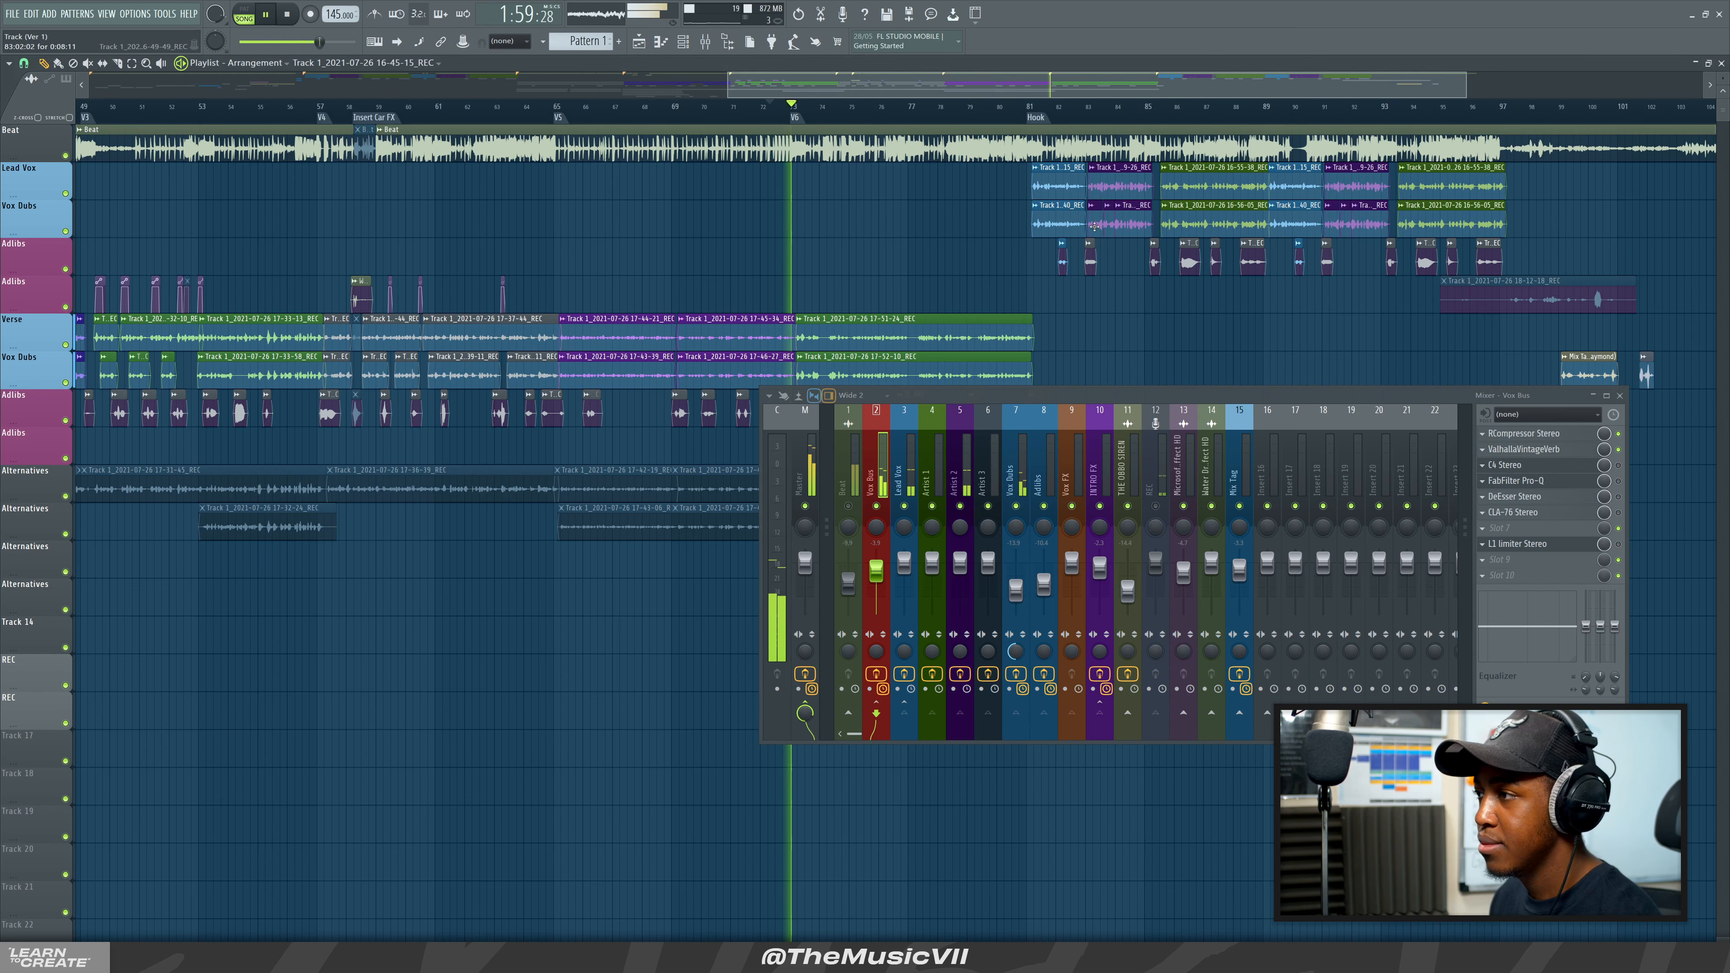
key(space)
key(space)
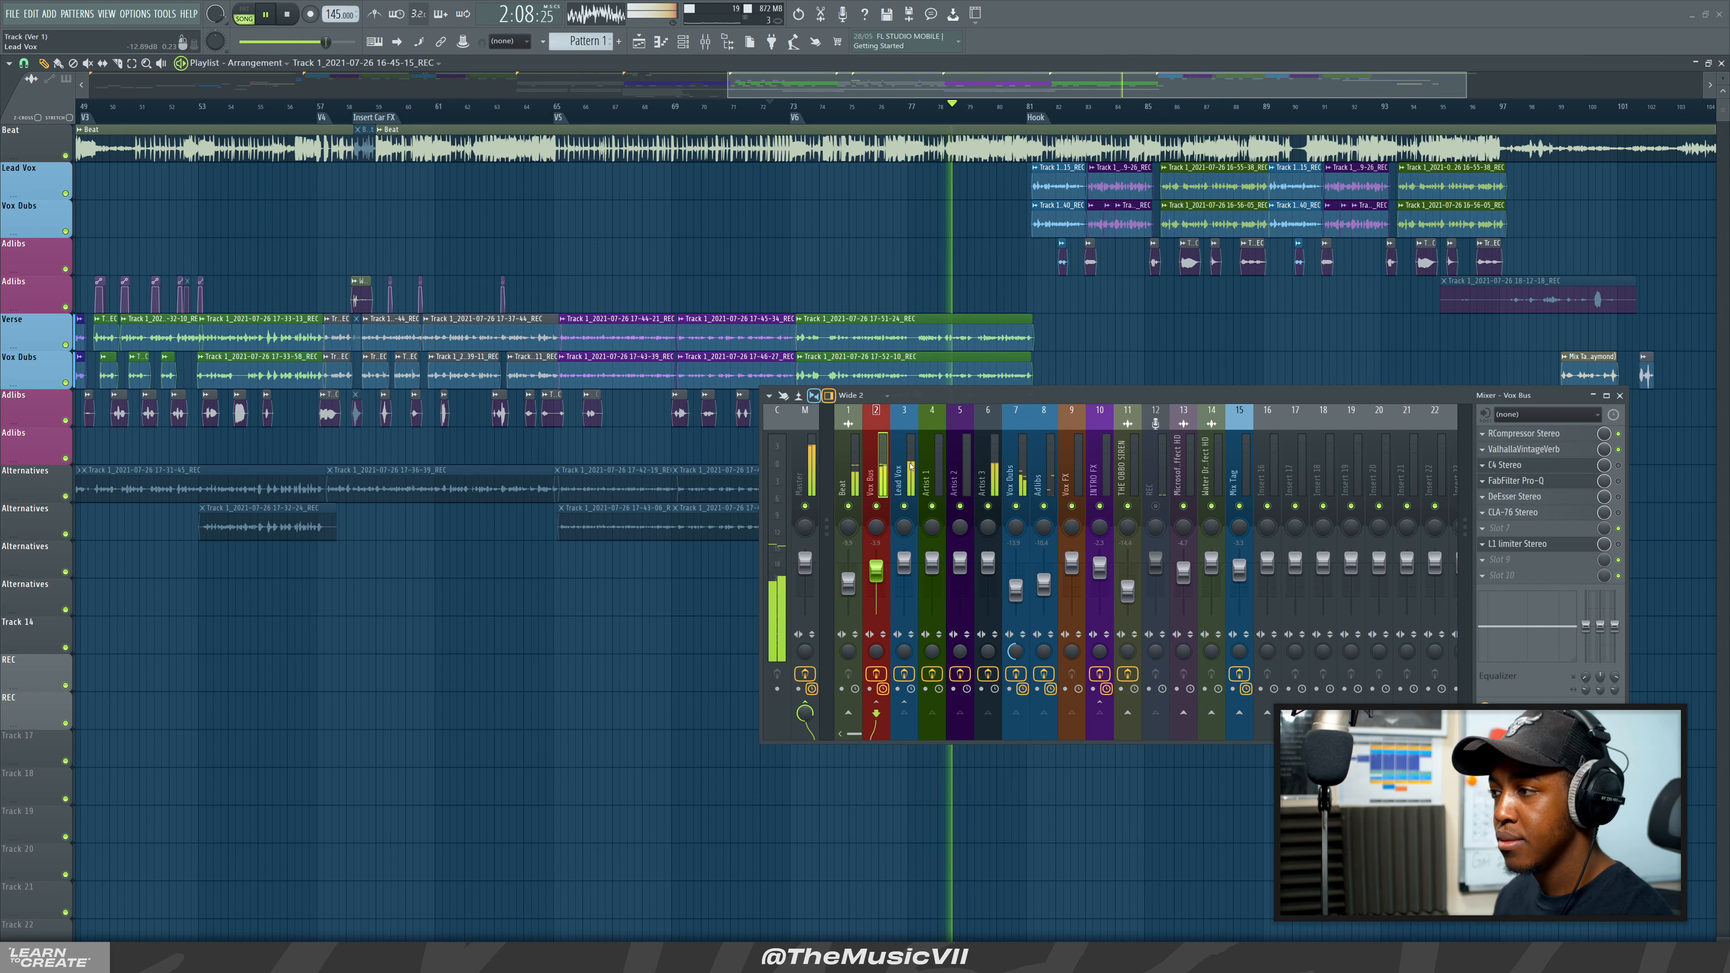
key(space)
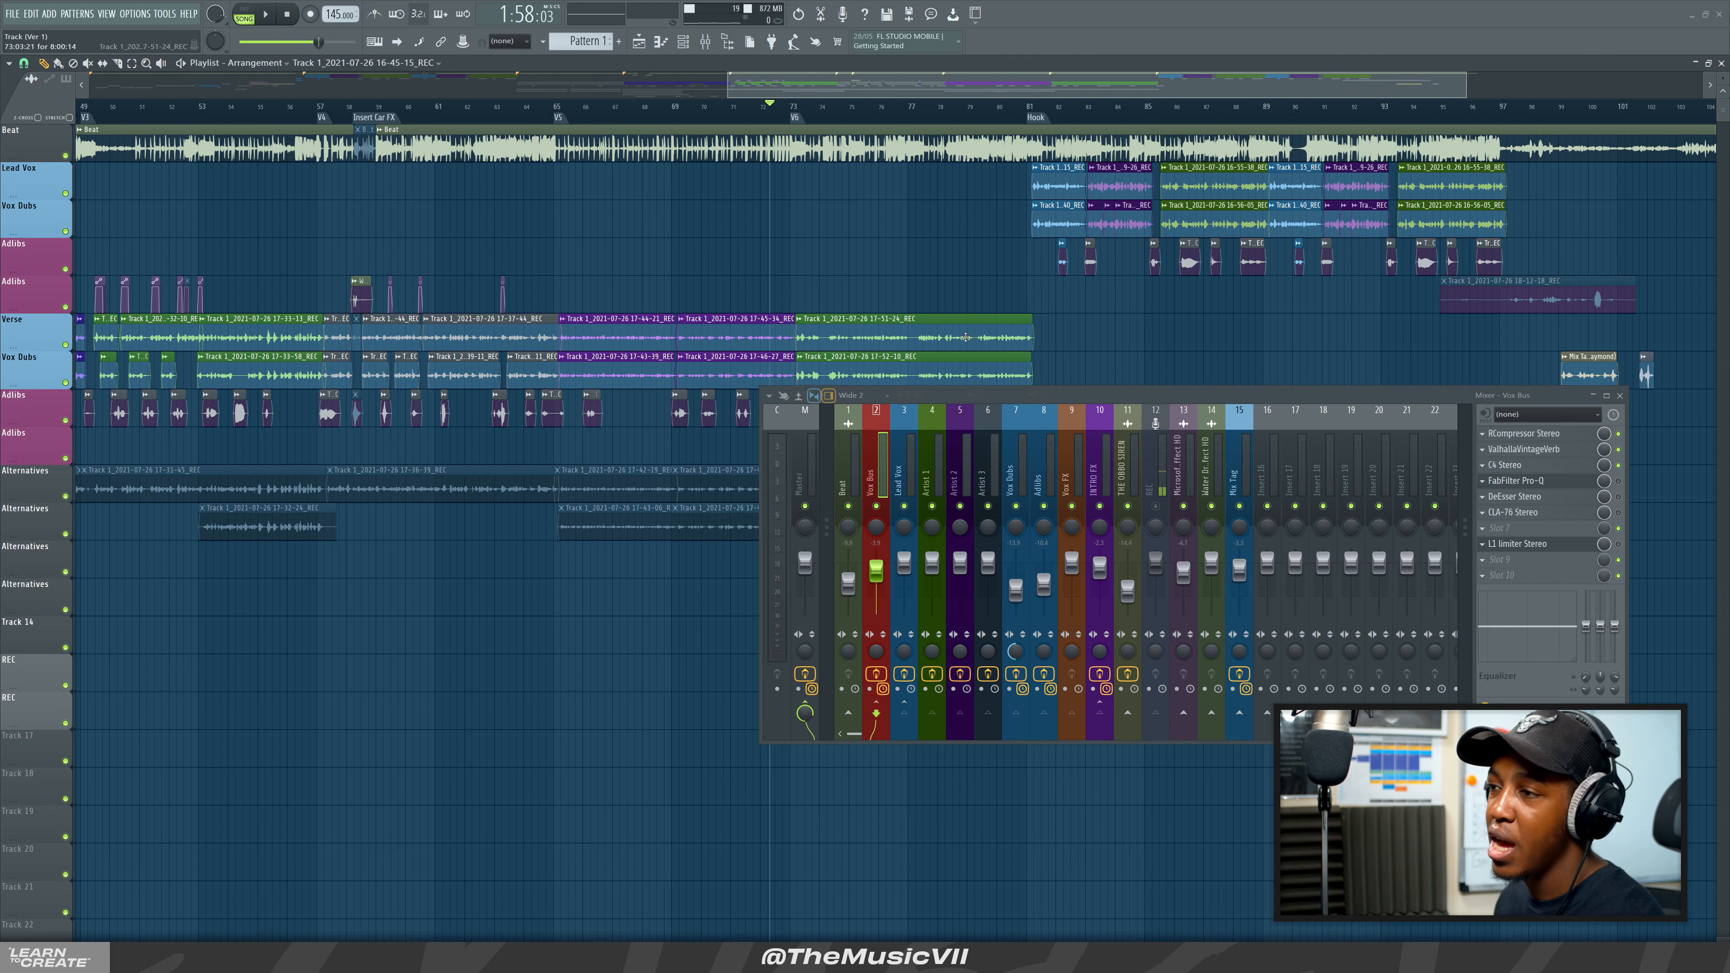
Open C4 Stereo on the Vox Bus beside the mixer, and mute the Beat track.
click(1536, 471)
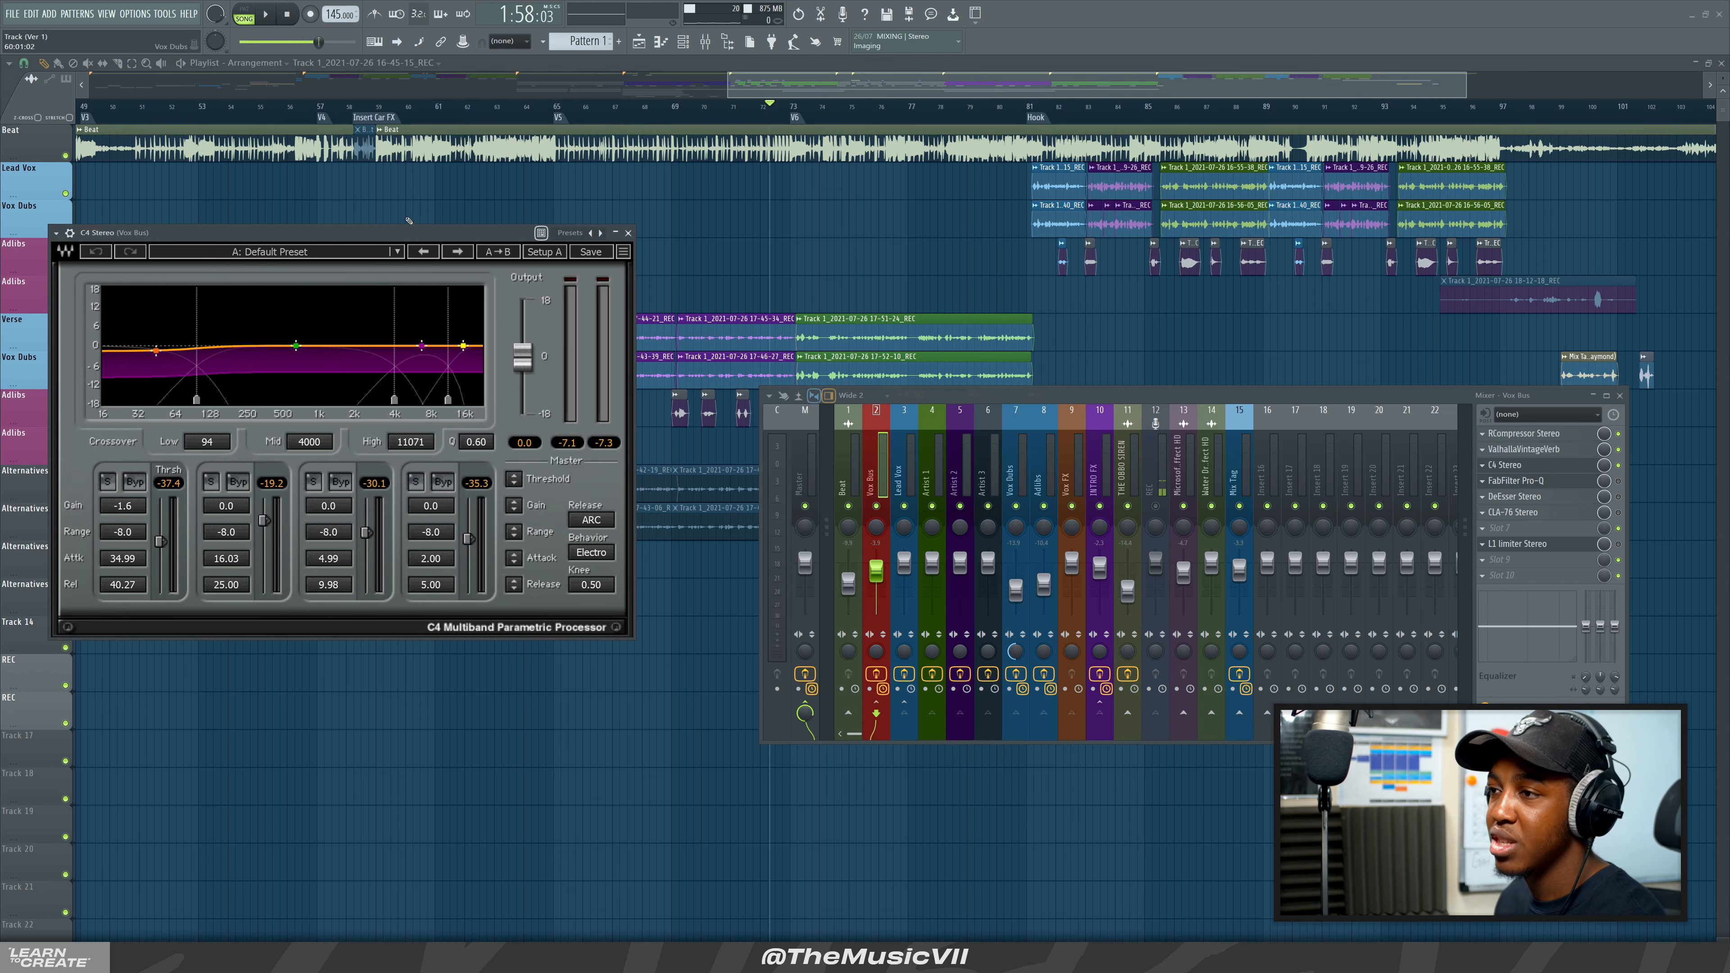
drag(412, 240, 496, 256)
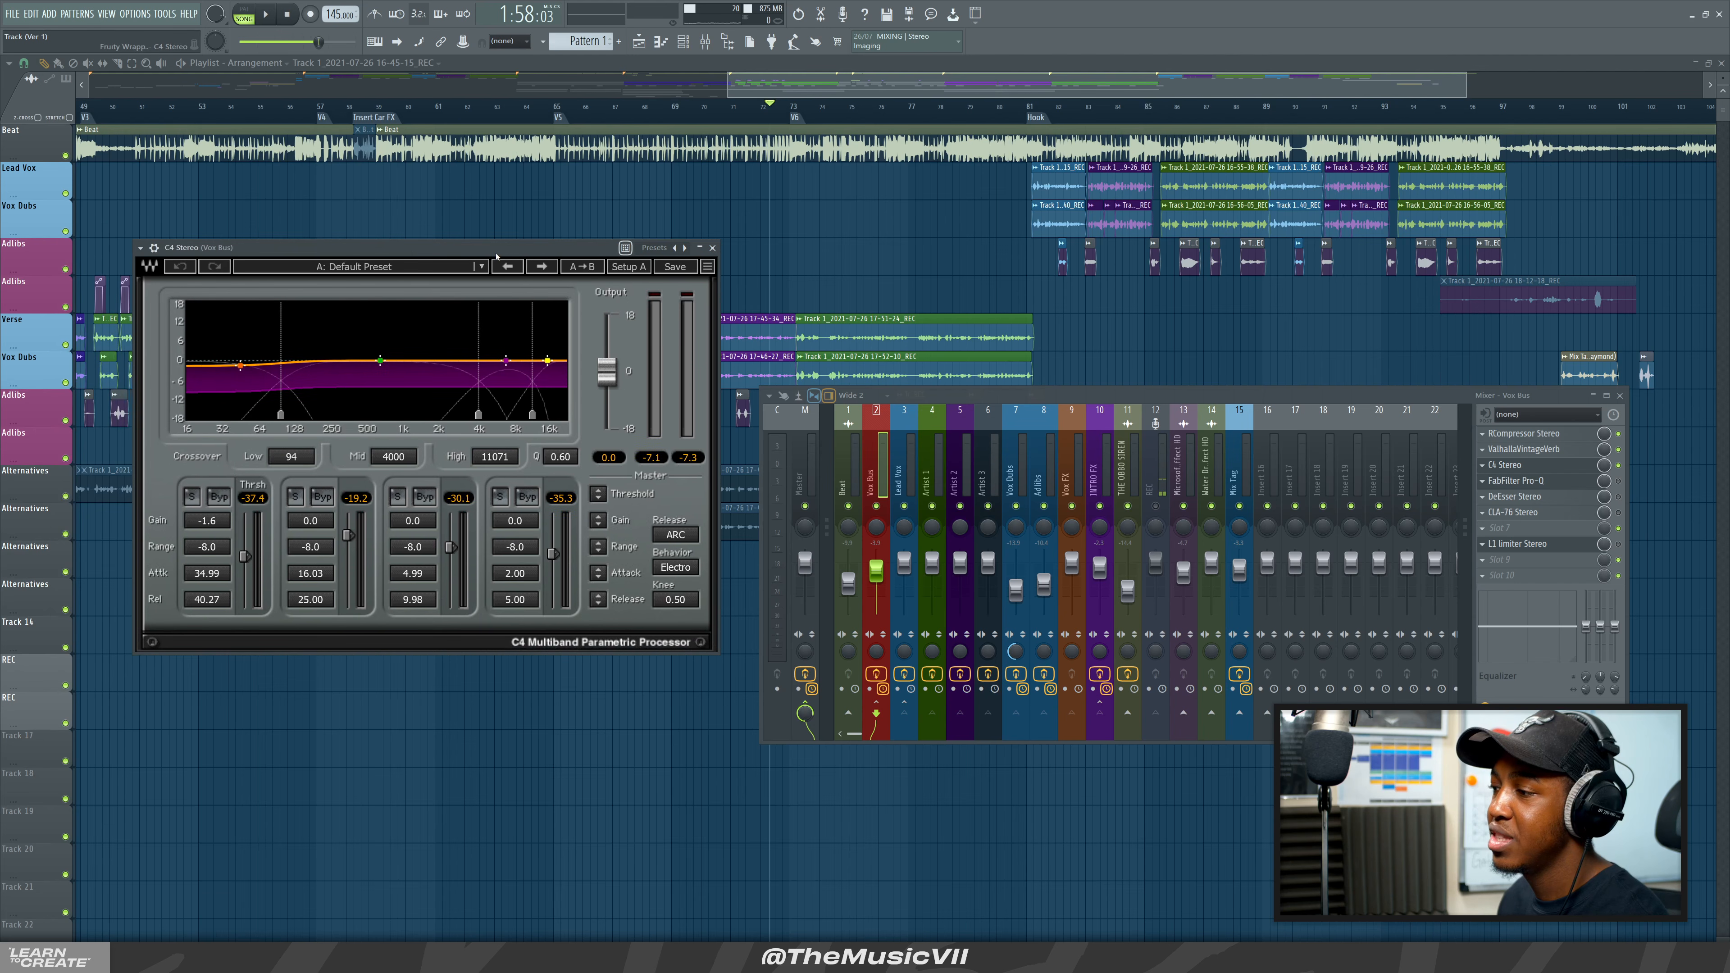
click(848, 505)
Compare the vocals with C4 Stereo off and on, playing from just before the V6 marker without the beat.
key(space)
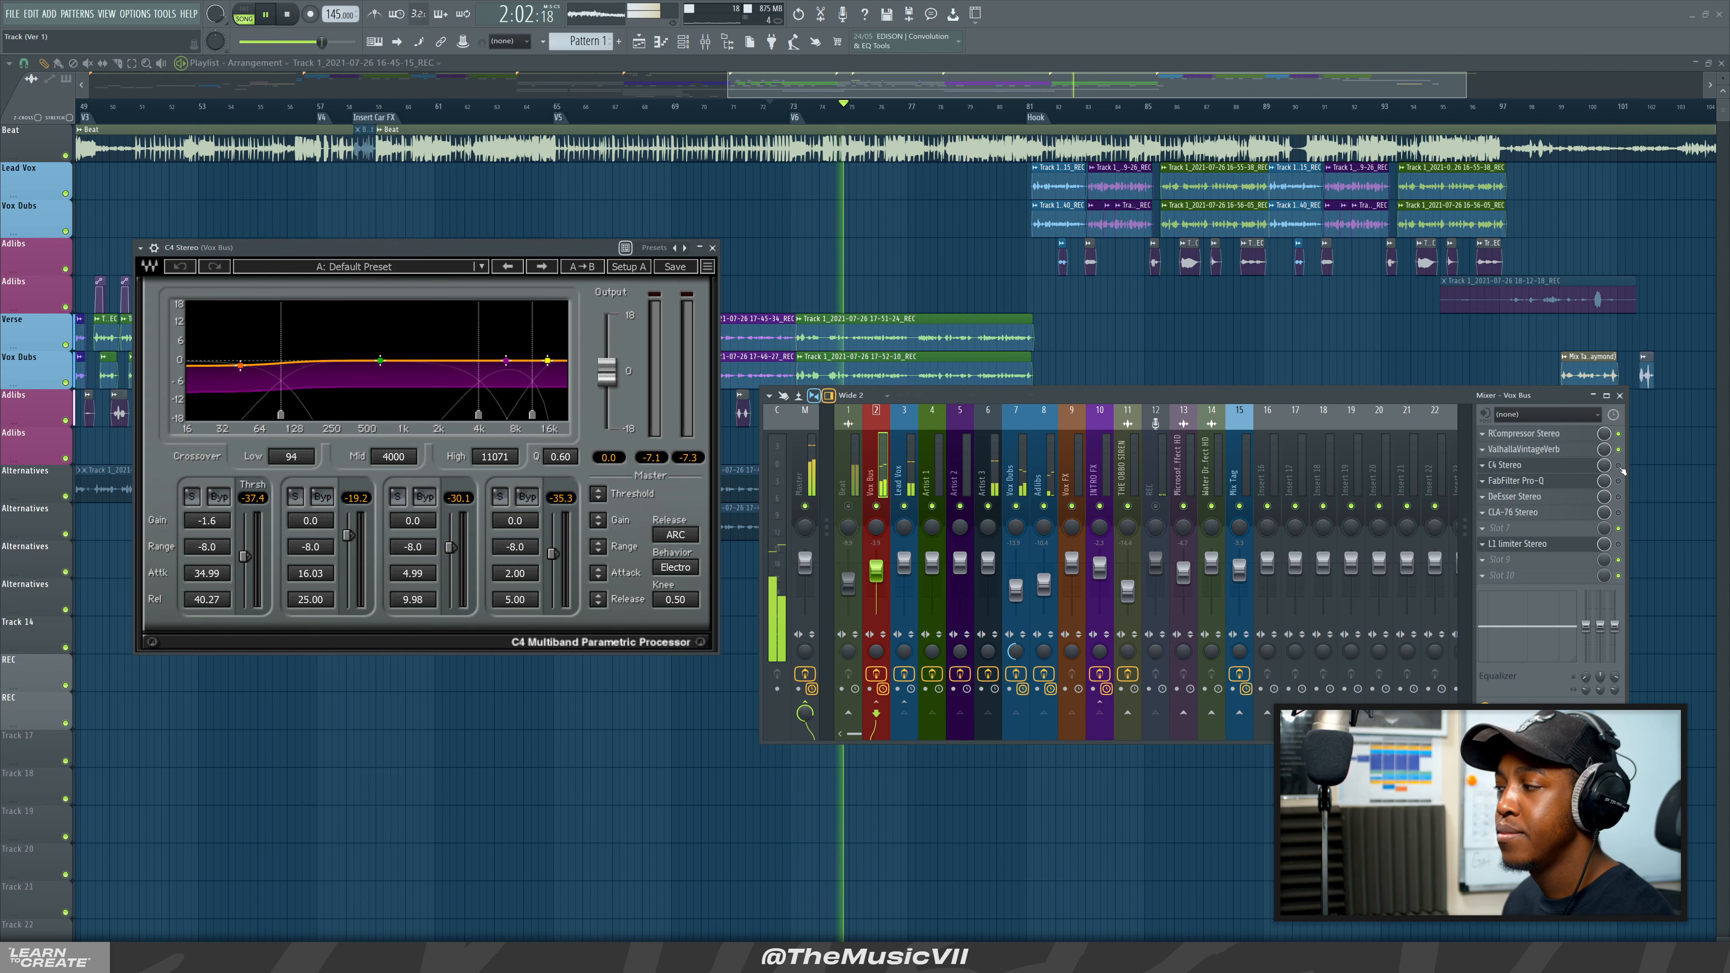
key(space)
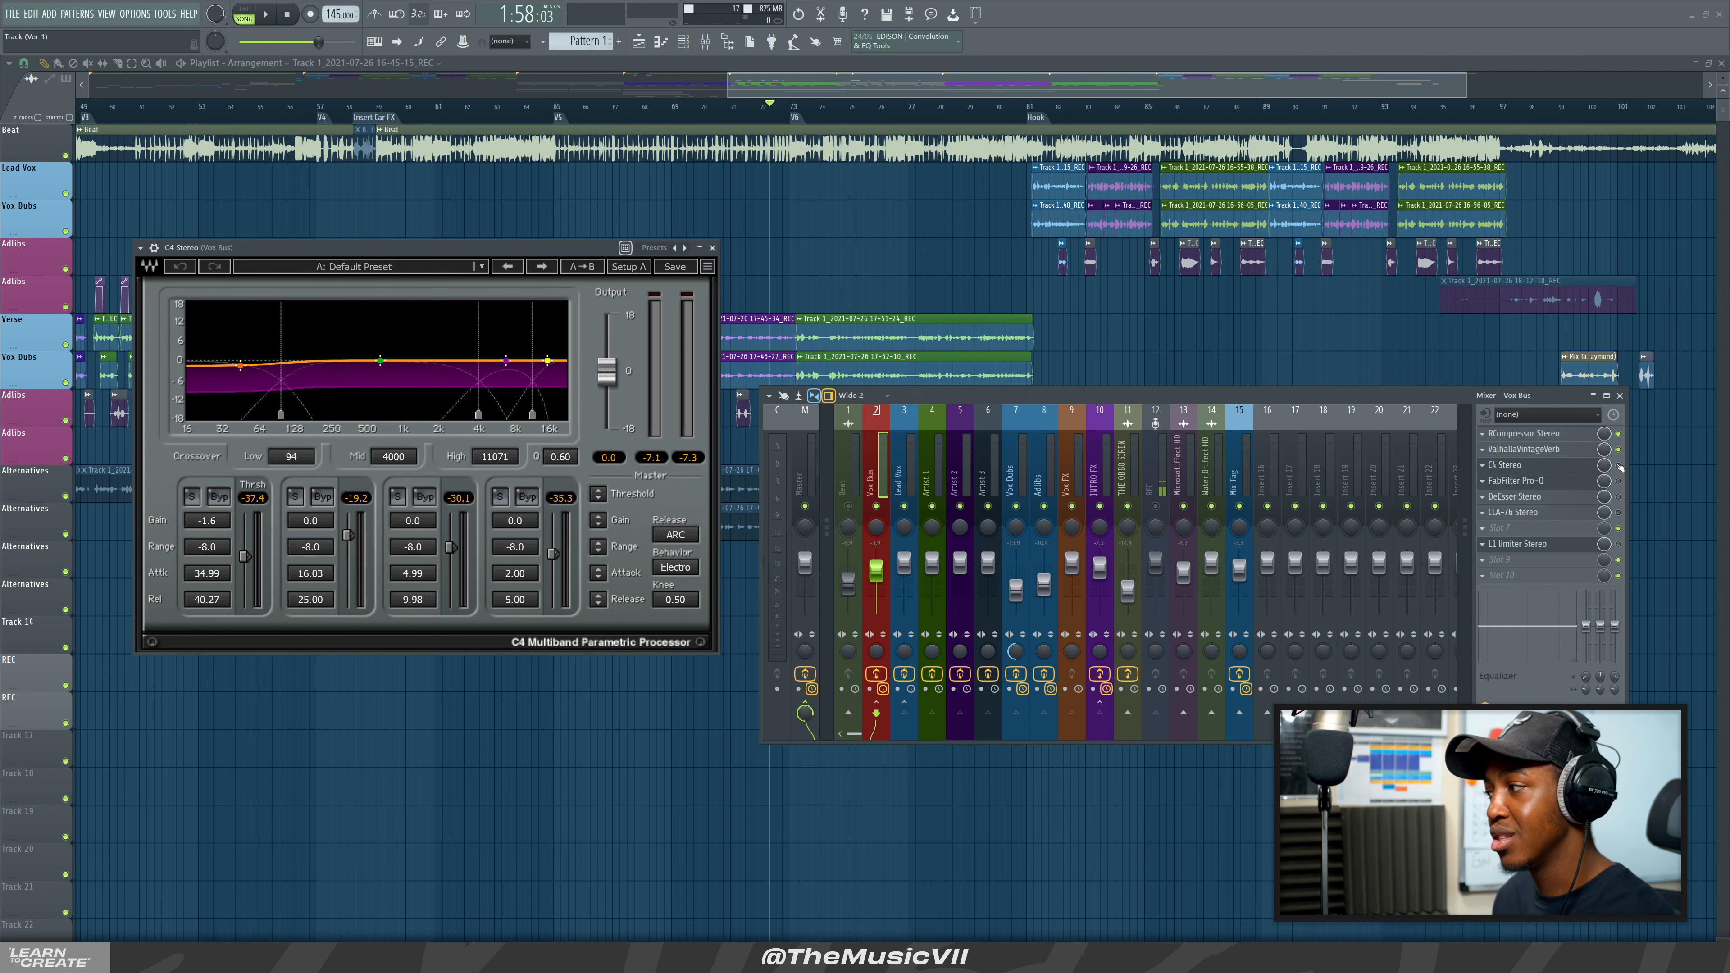
key(space)
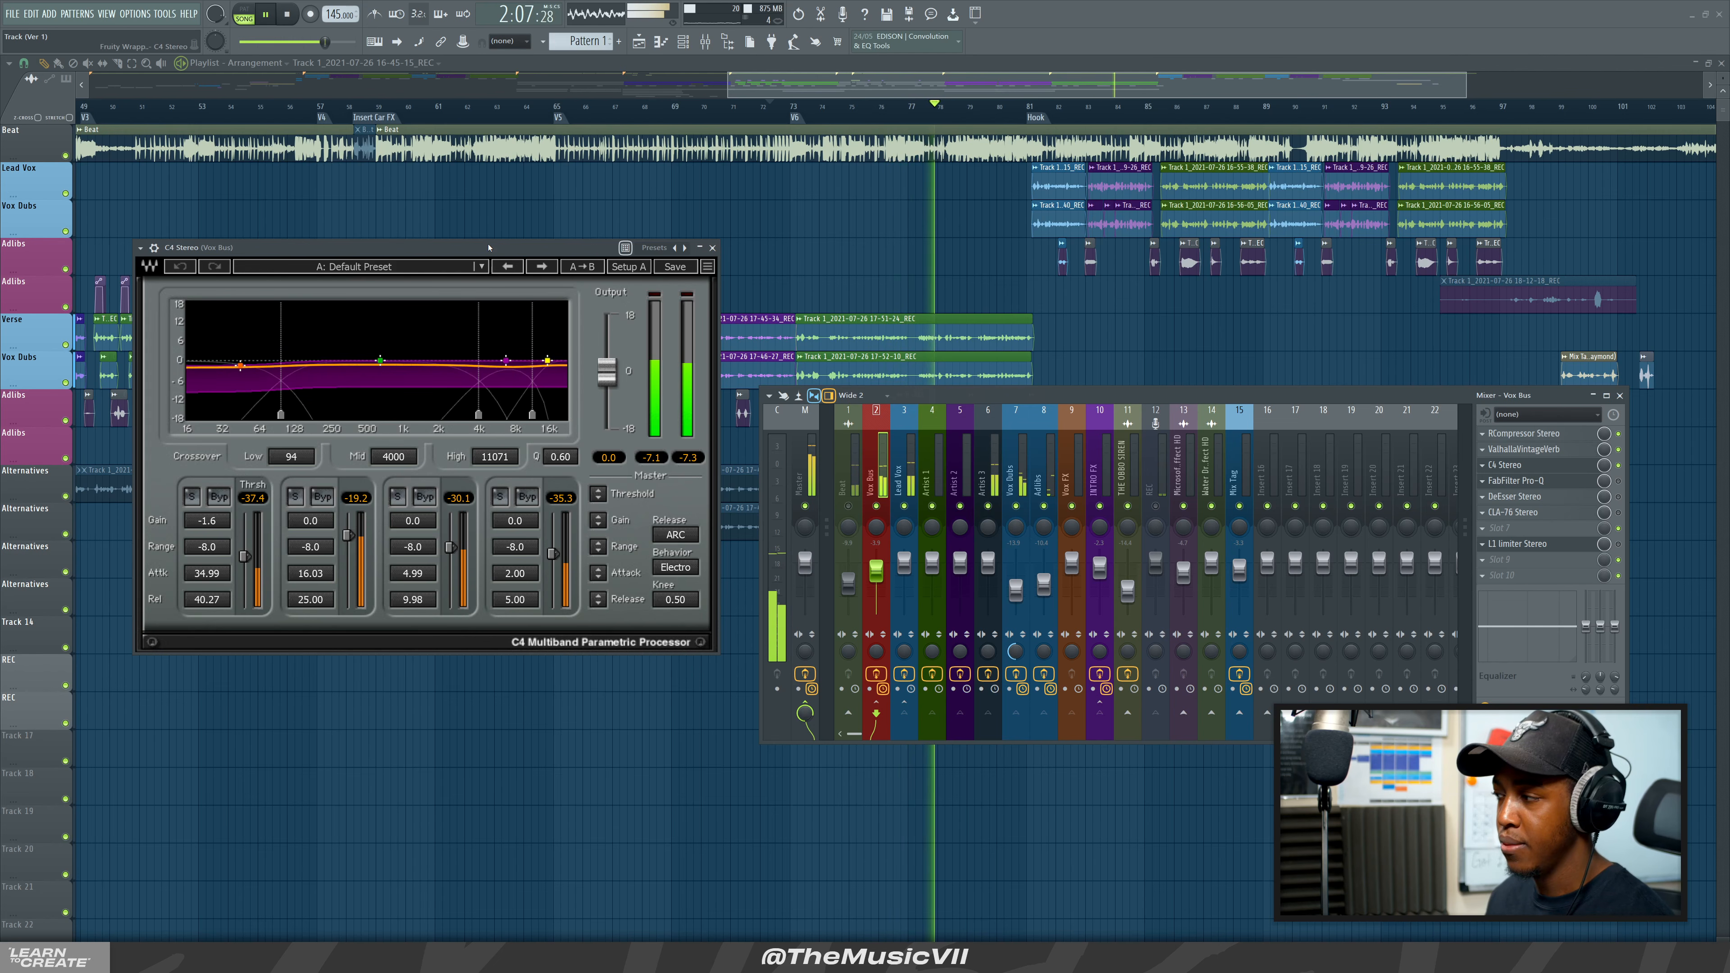
key(space)
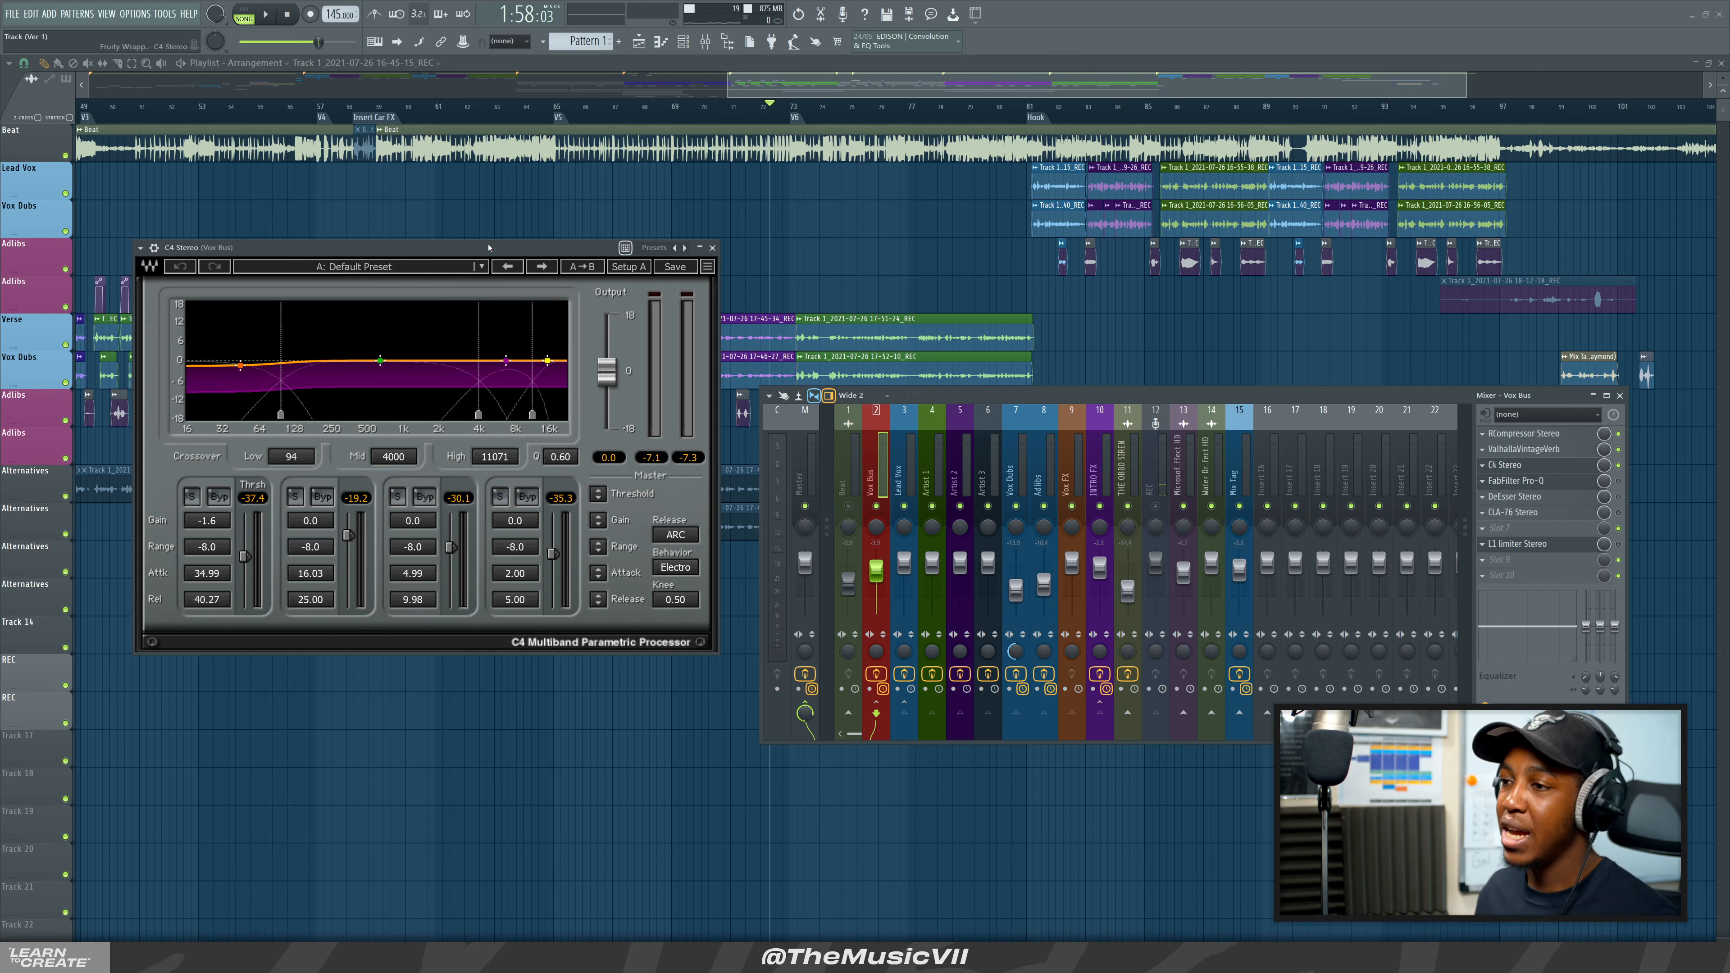
Replay the start of the V6 section and examine how the C4 Stereo bands react to the vocals.
key(space)
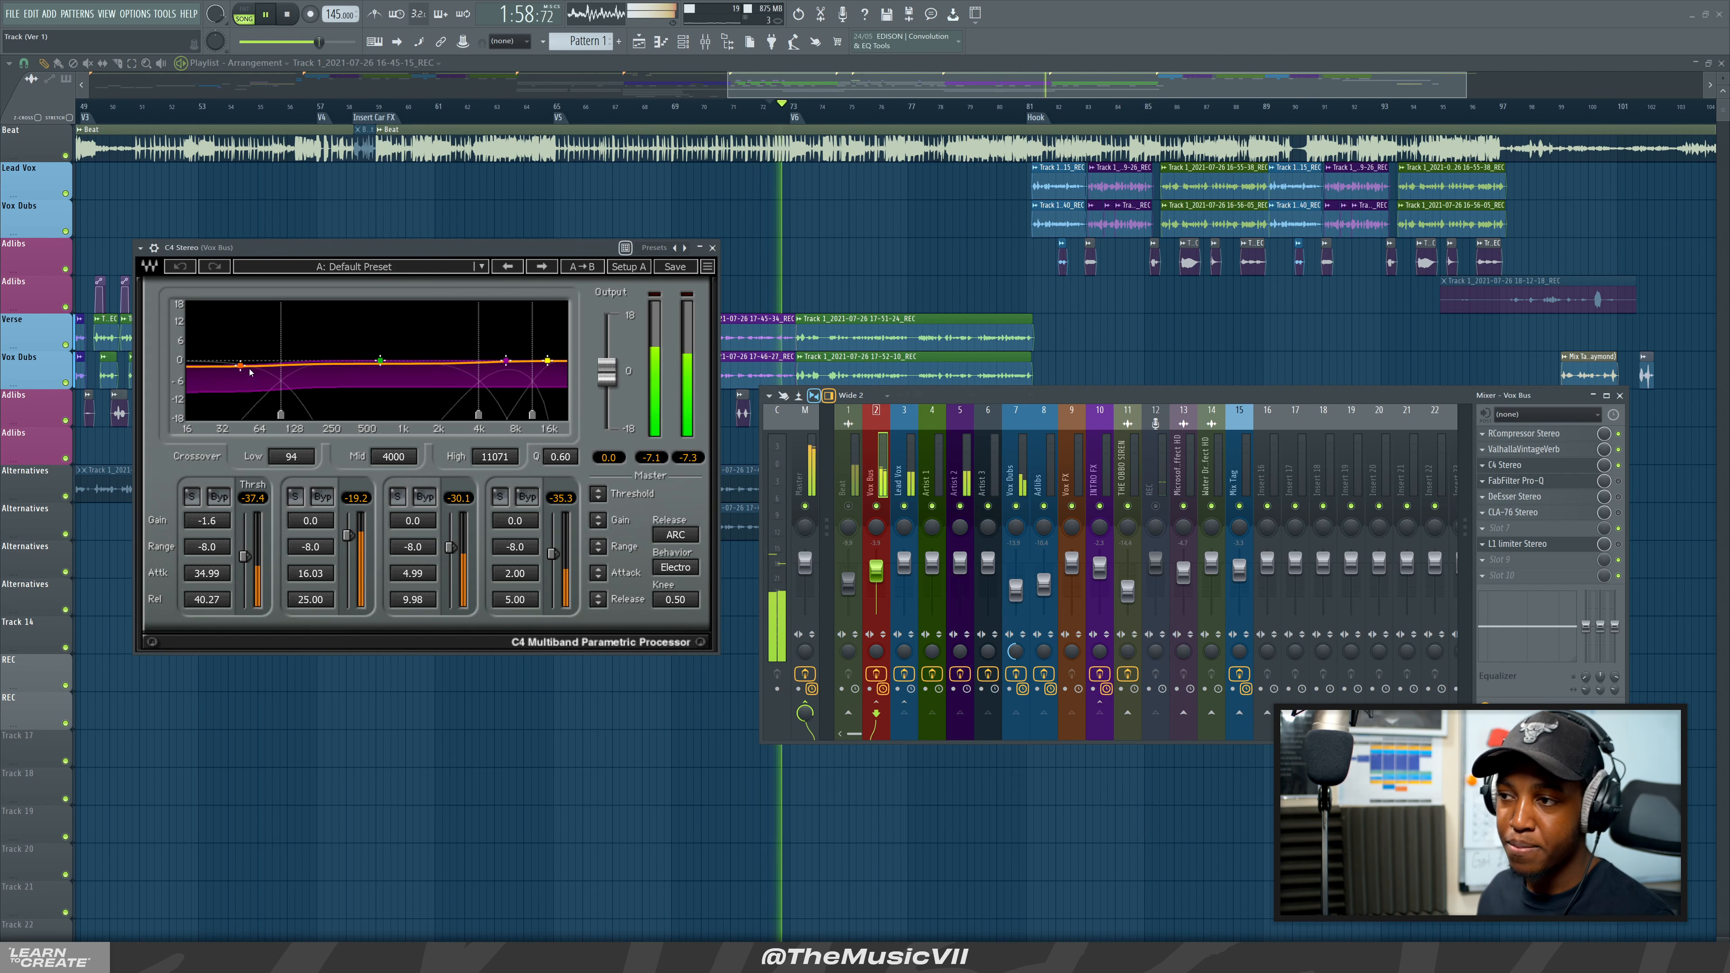
key(space)
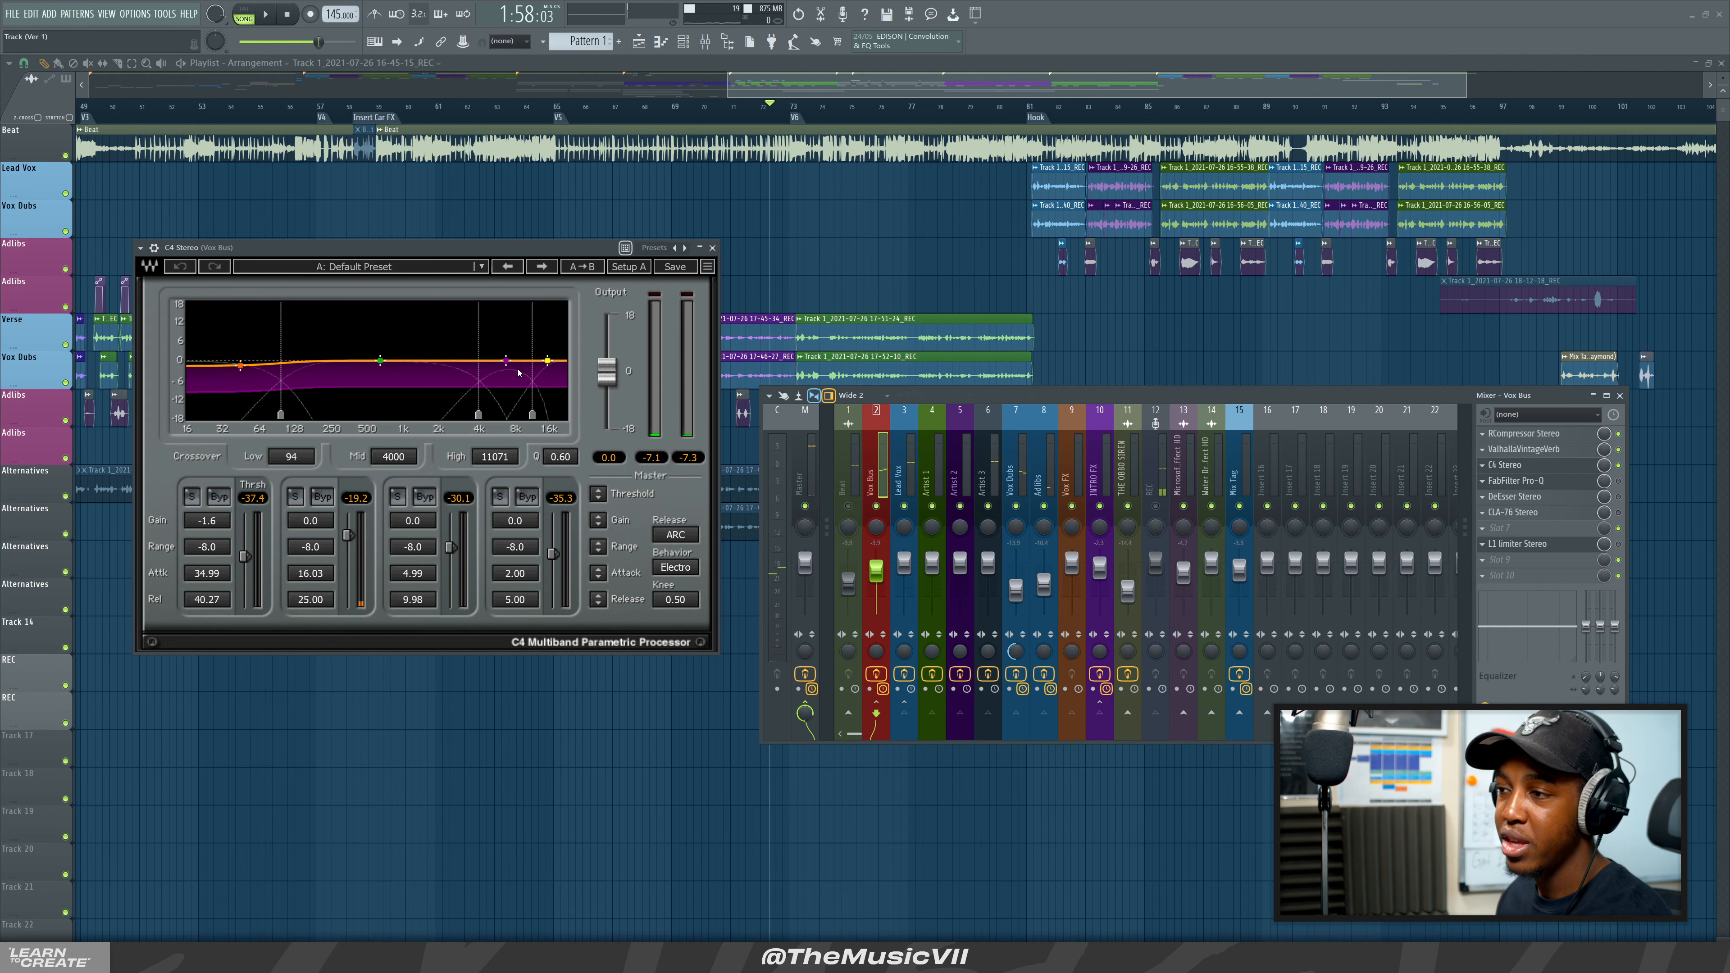
key(space)
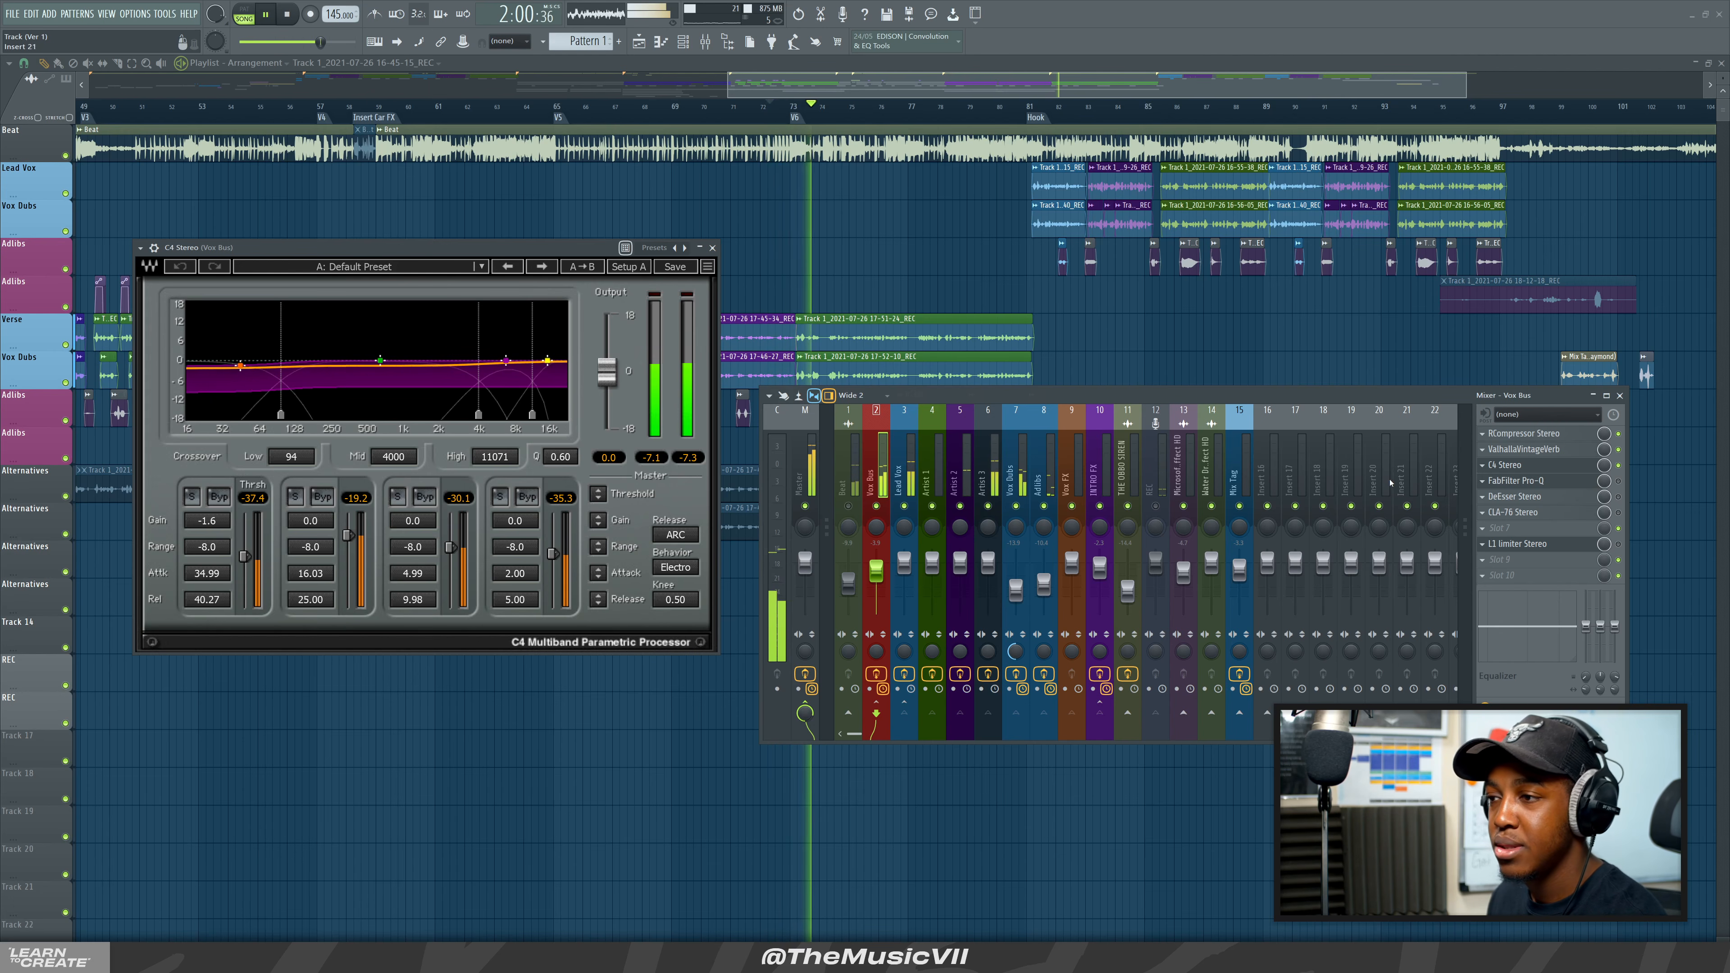
key(space)
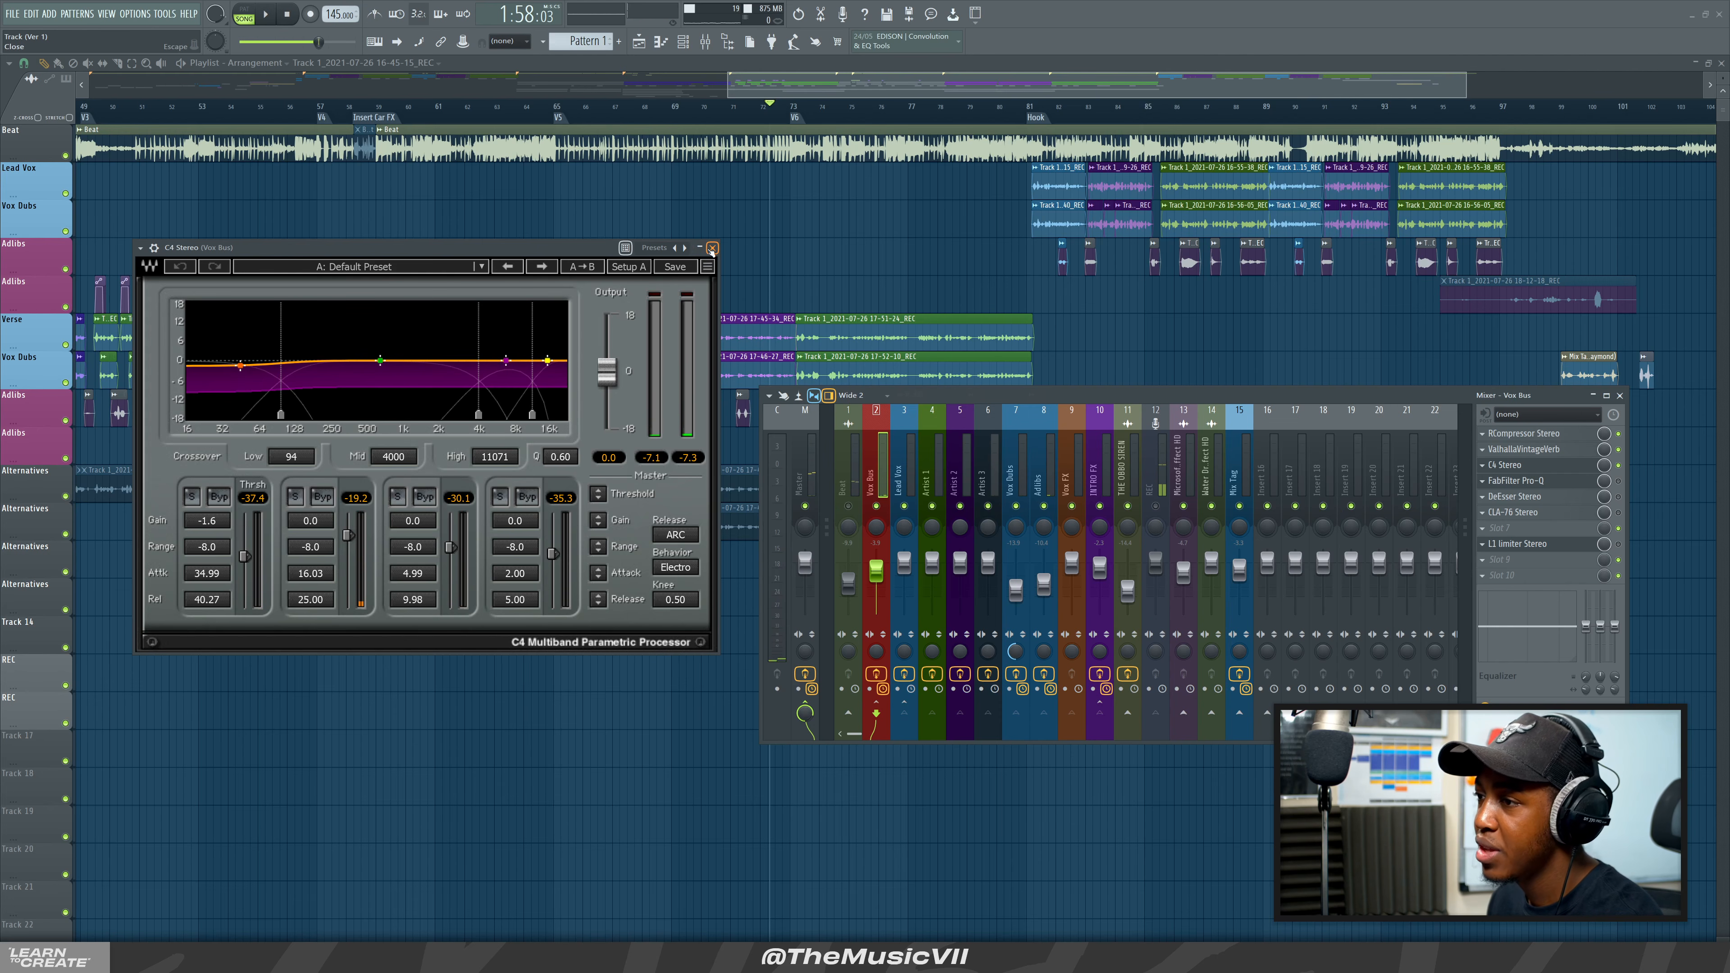
Close C4 Stereo and open FabFilter Pro-Q from the Vox Bus, placing its window clear of the mixer.
key(Escape)
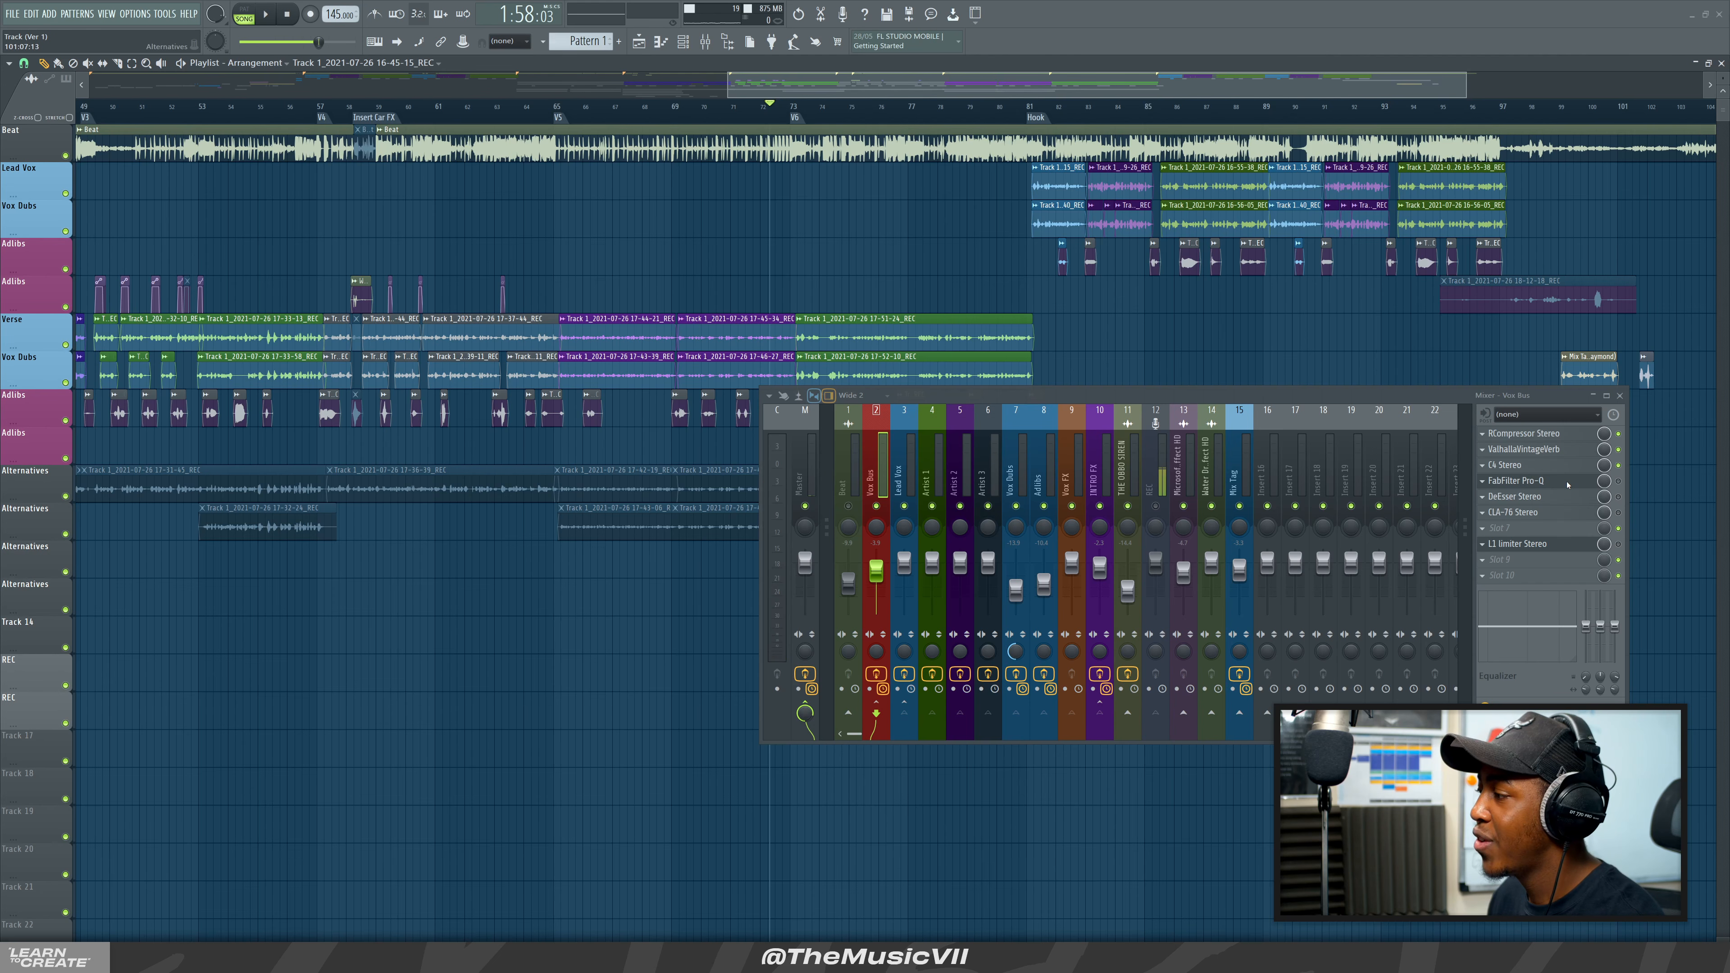
click(1517, 482)
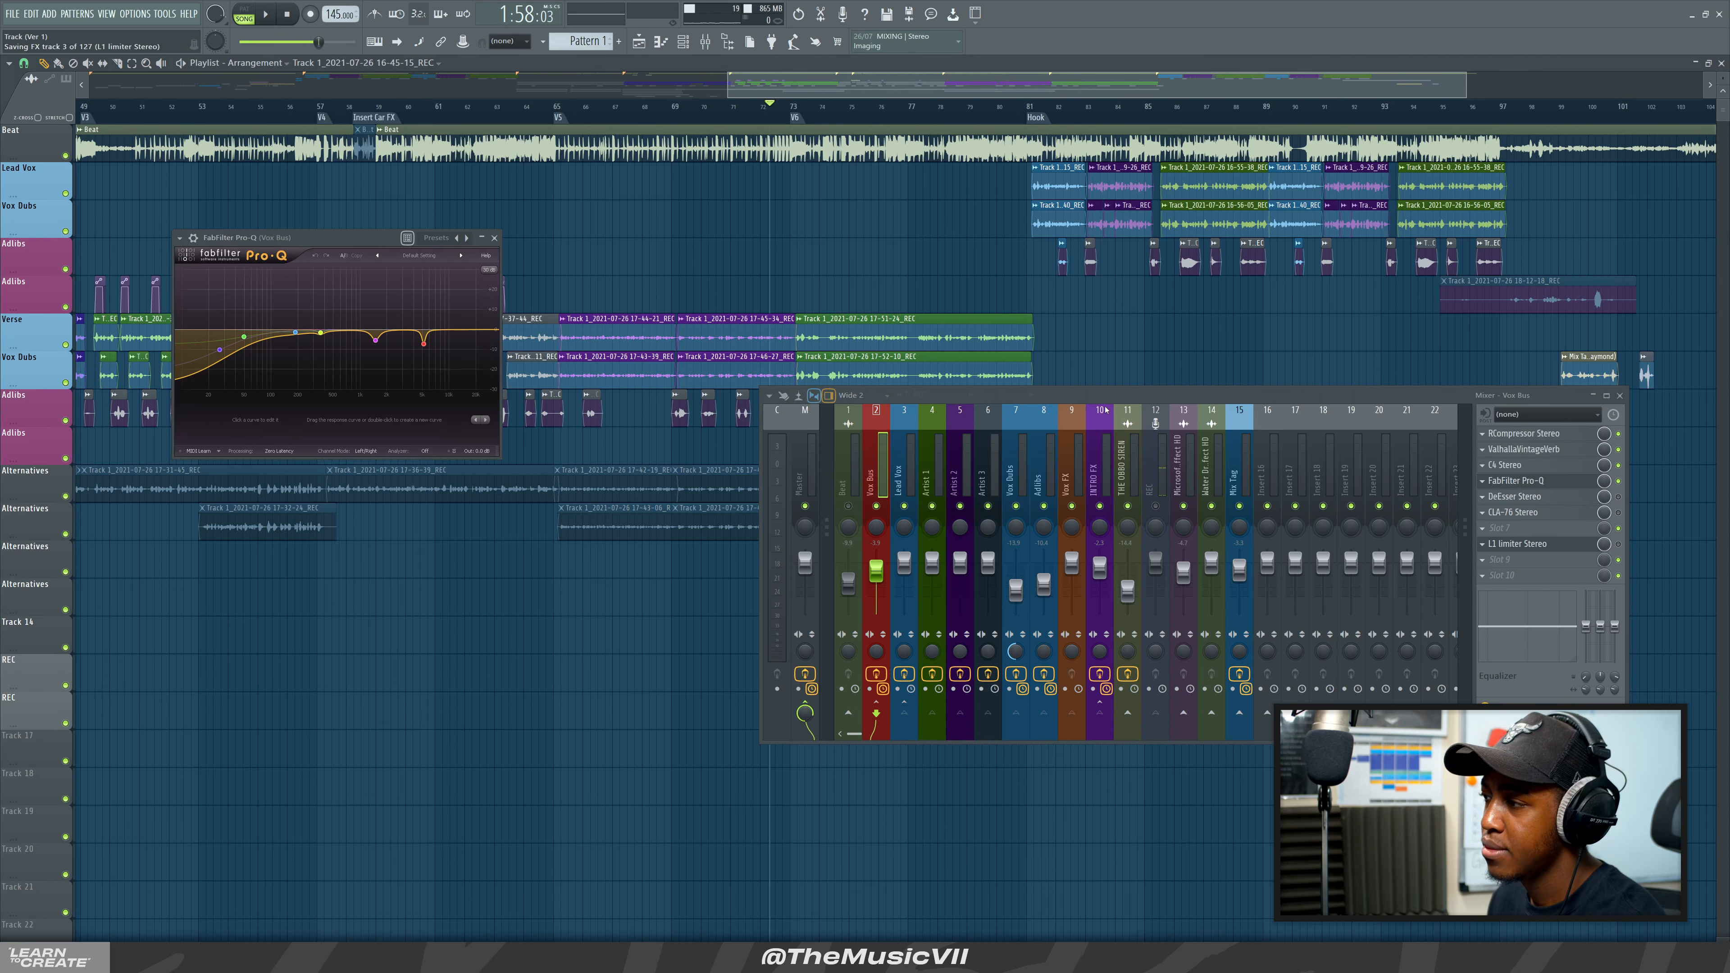
drag(353, 246, 376, 324)
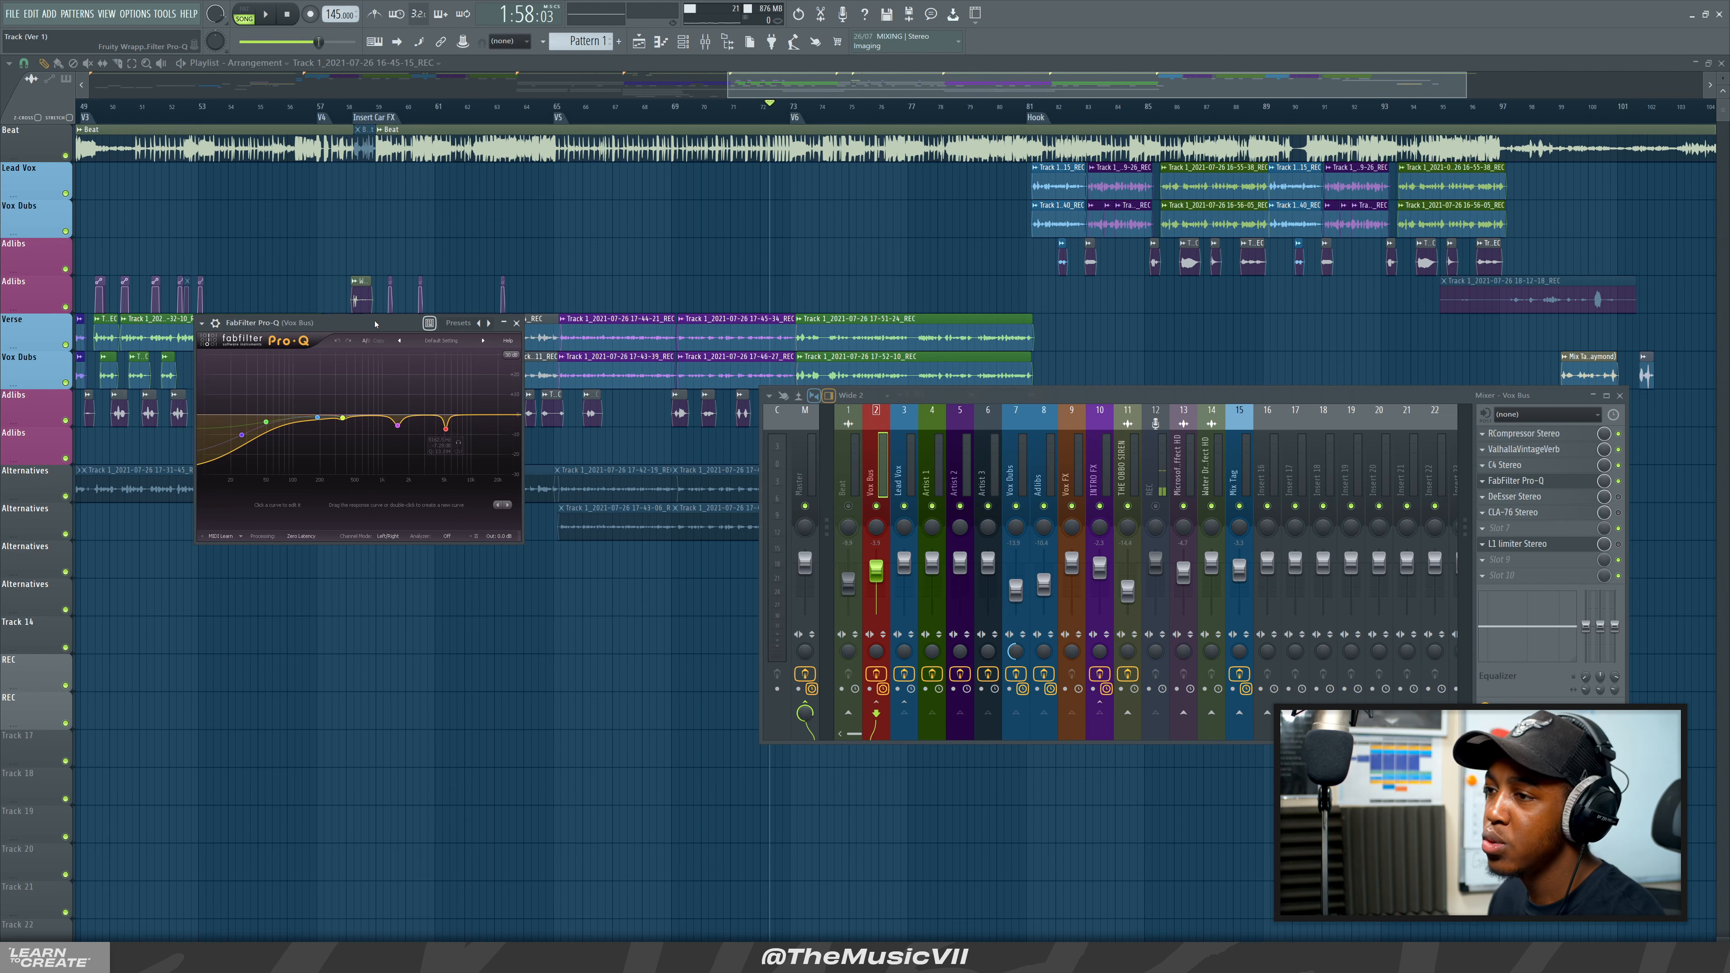
Play from just before the V6 marker with FabFilter Pro-Q open, unmute the Beat track for the replay, and close the equalizer window.
key(space)
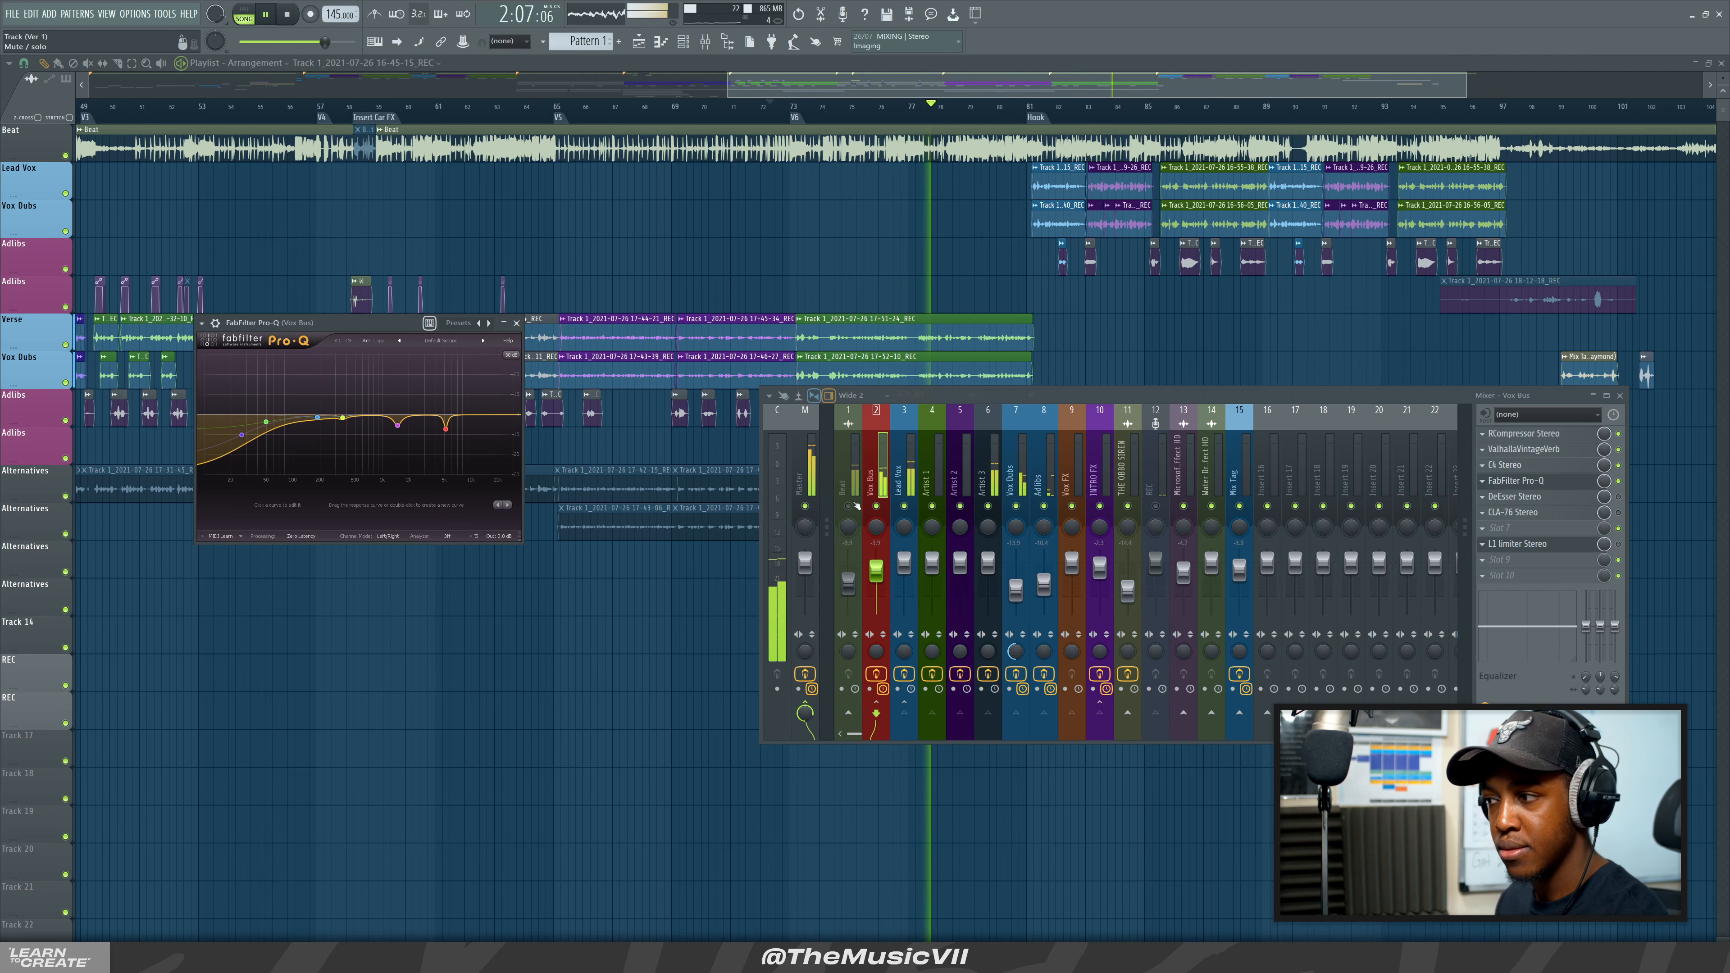
key(space)
key(space)
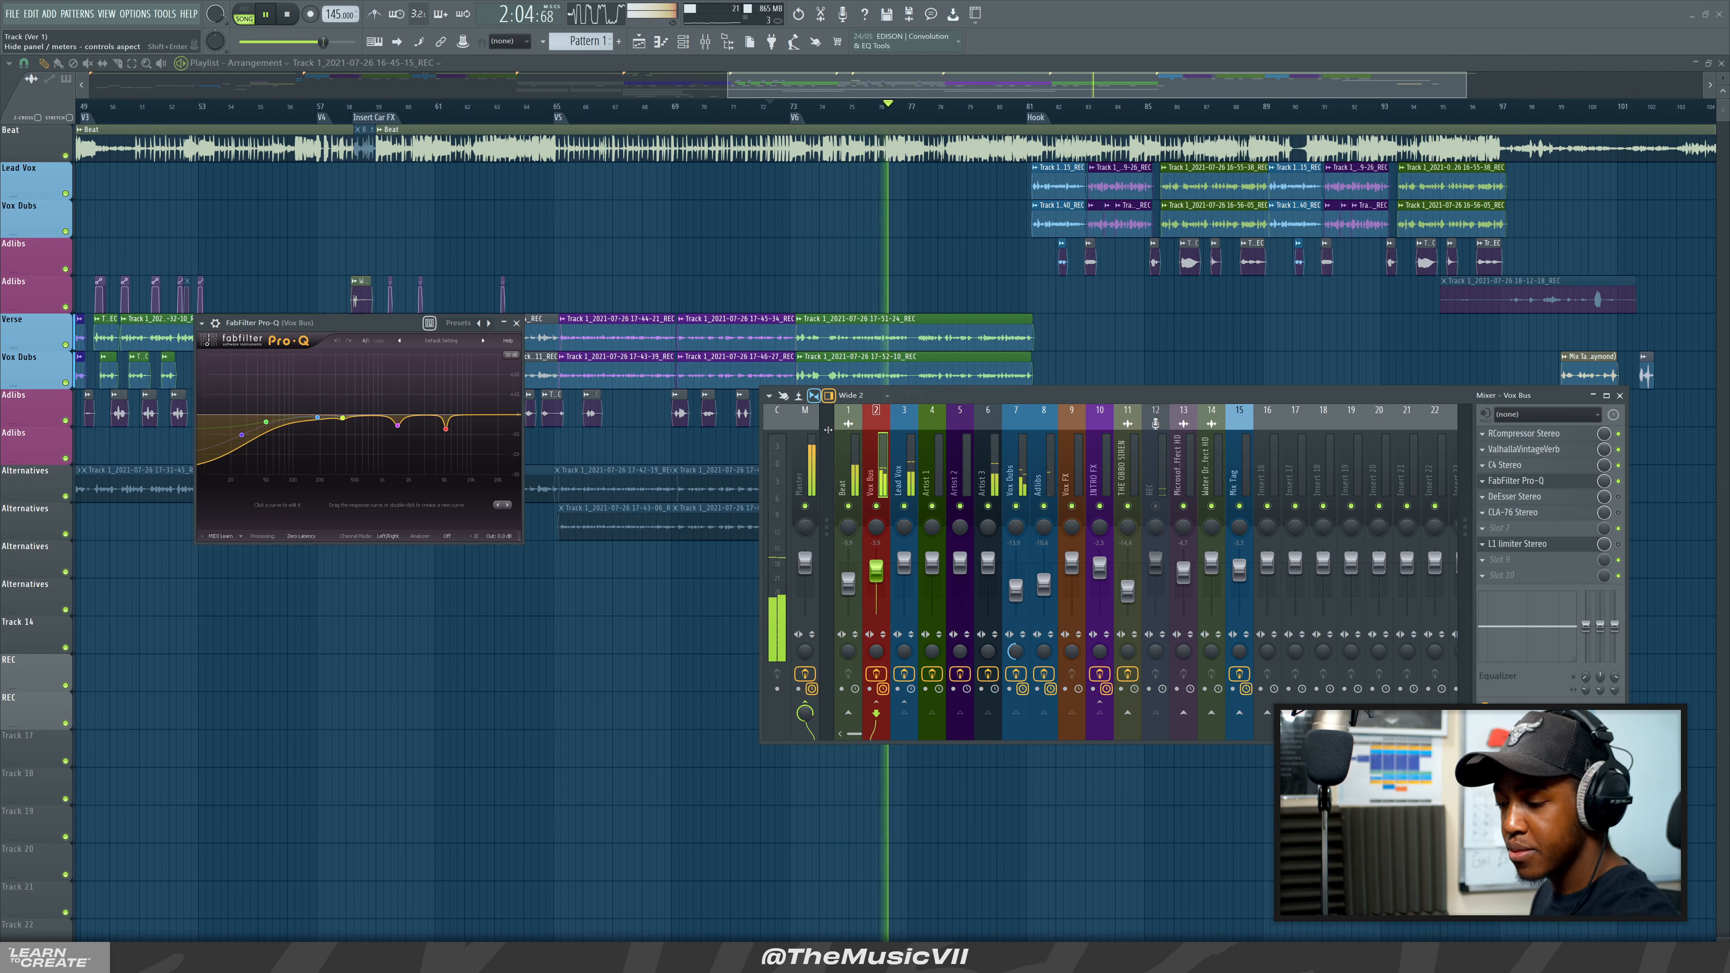
key(space)
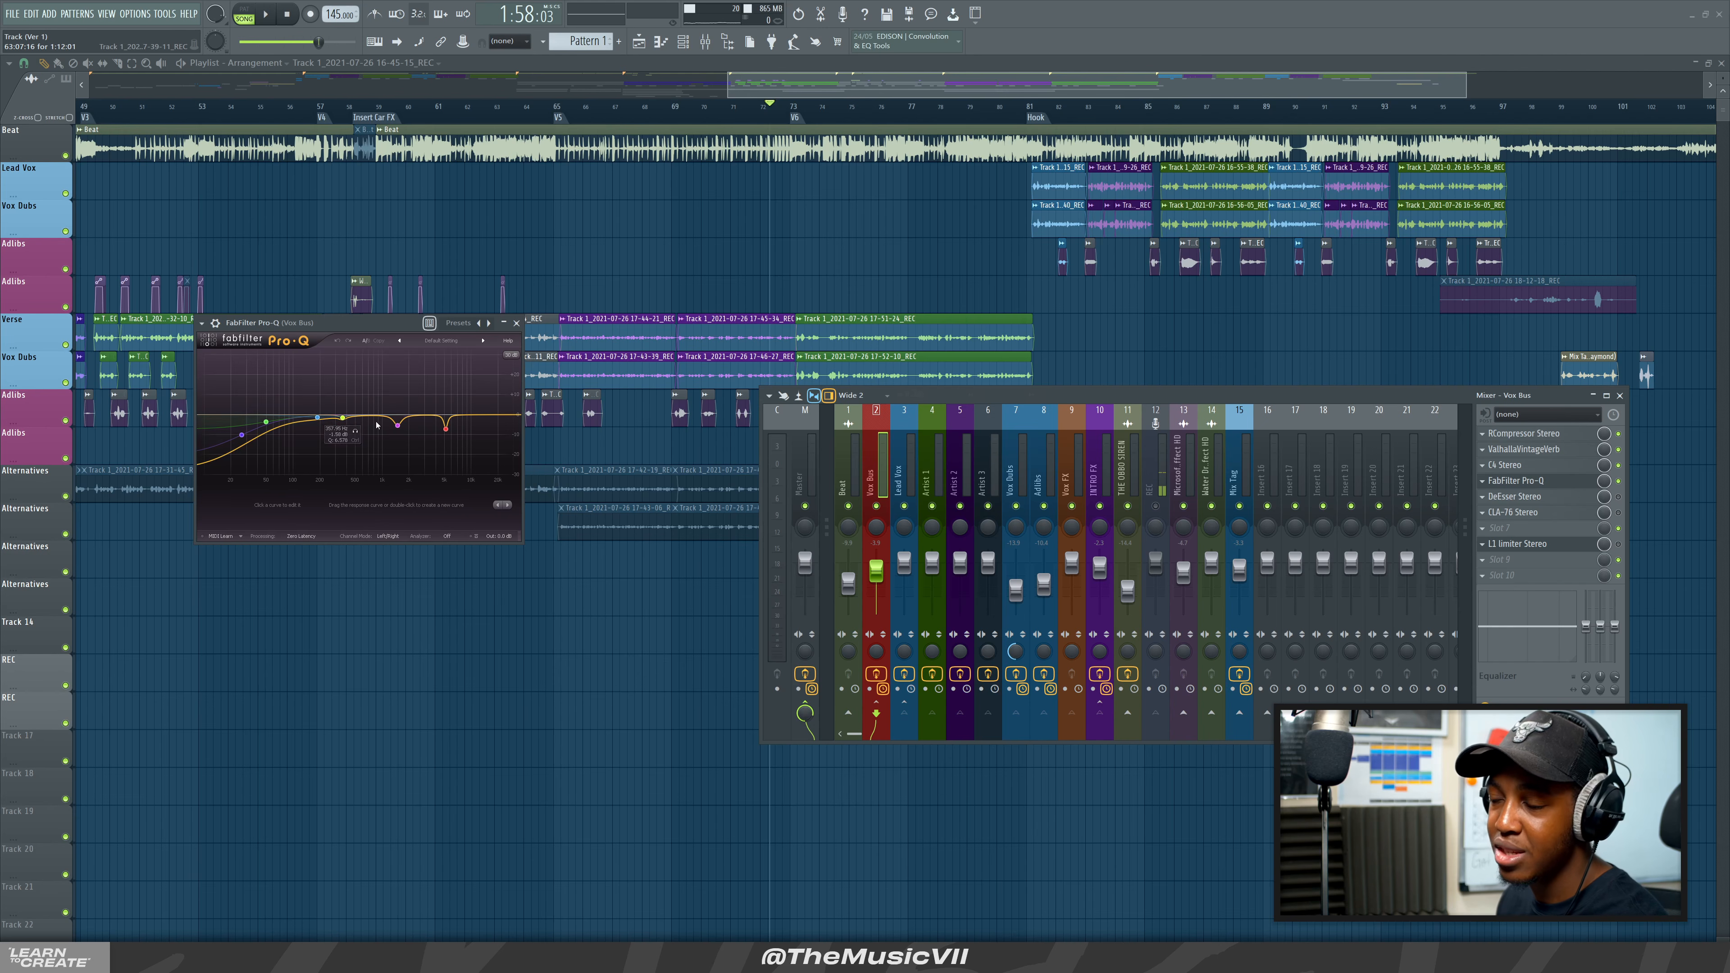
click(516, 322)
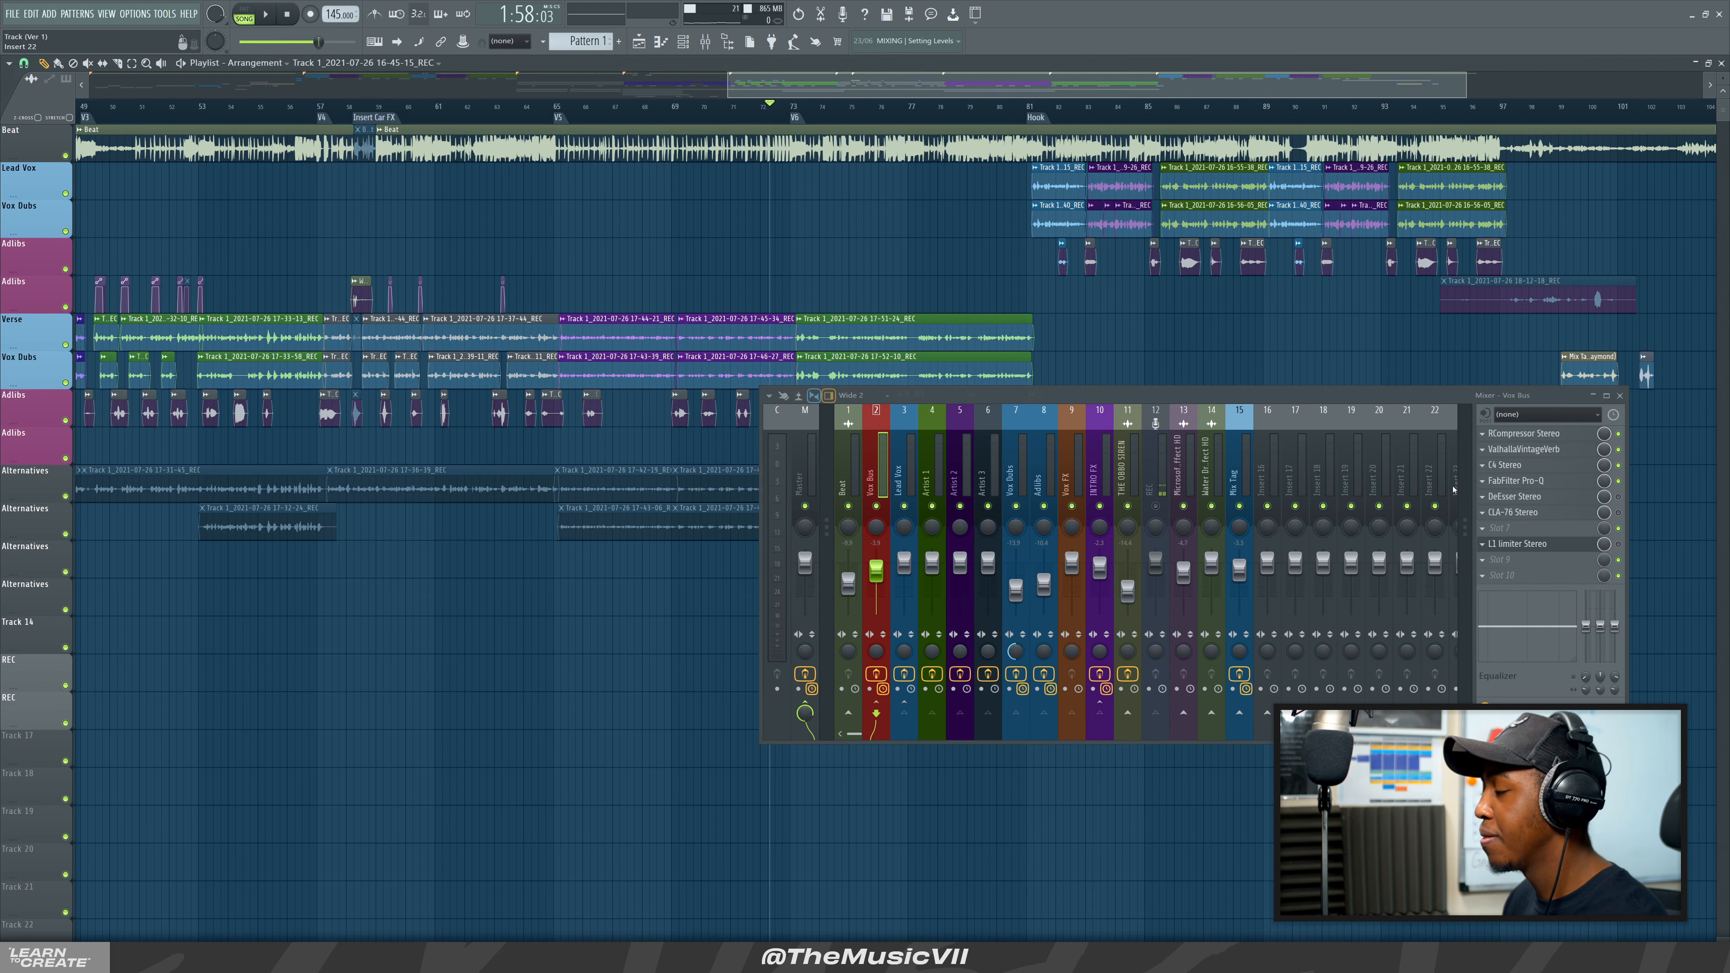
Open DeEsser Stereo on the Vox Bus beside the mixer and compare the V6 section with it on and off.
click(1532, 491)
drag(1282, 399, 1313, 319)
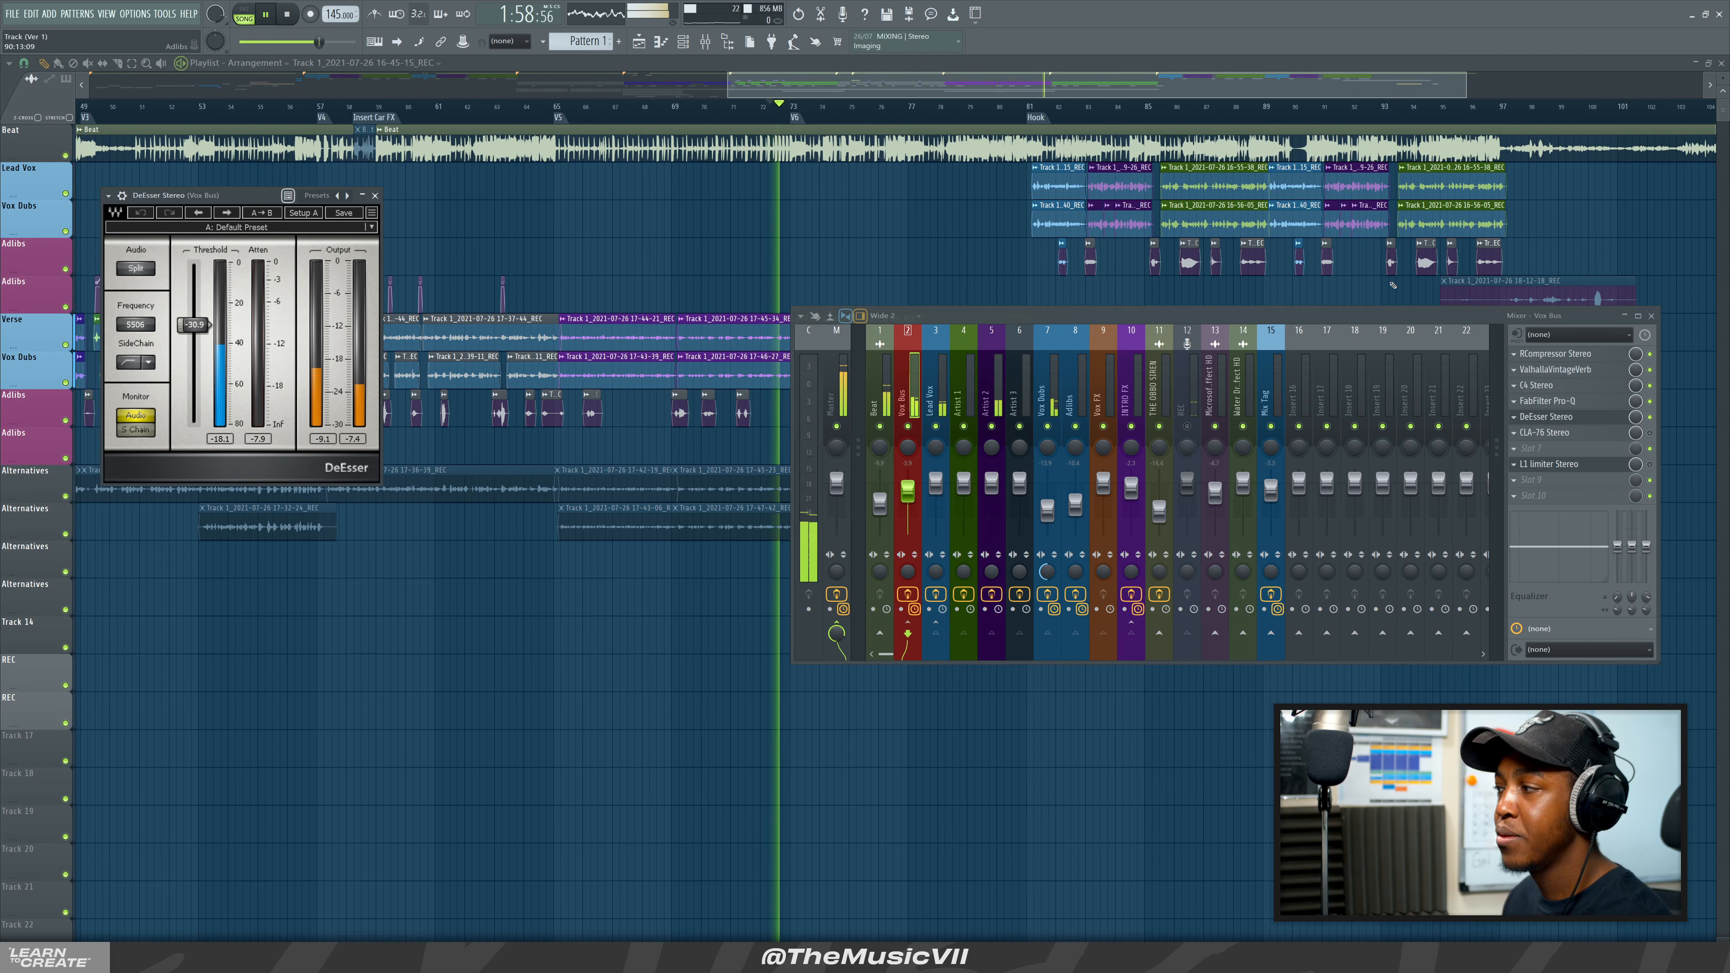
key(space)
key(space)
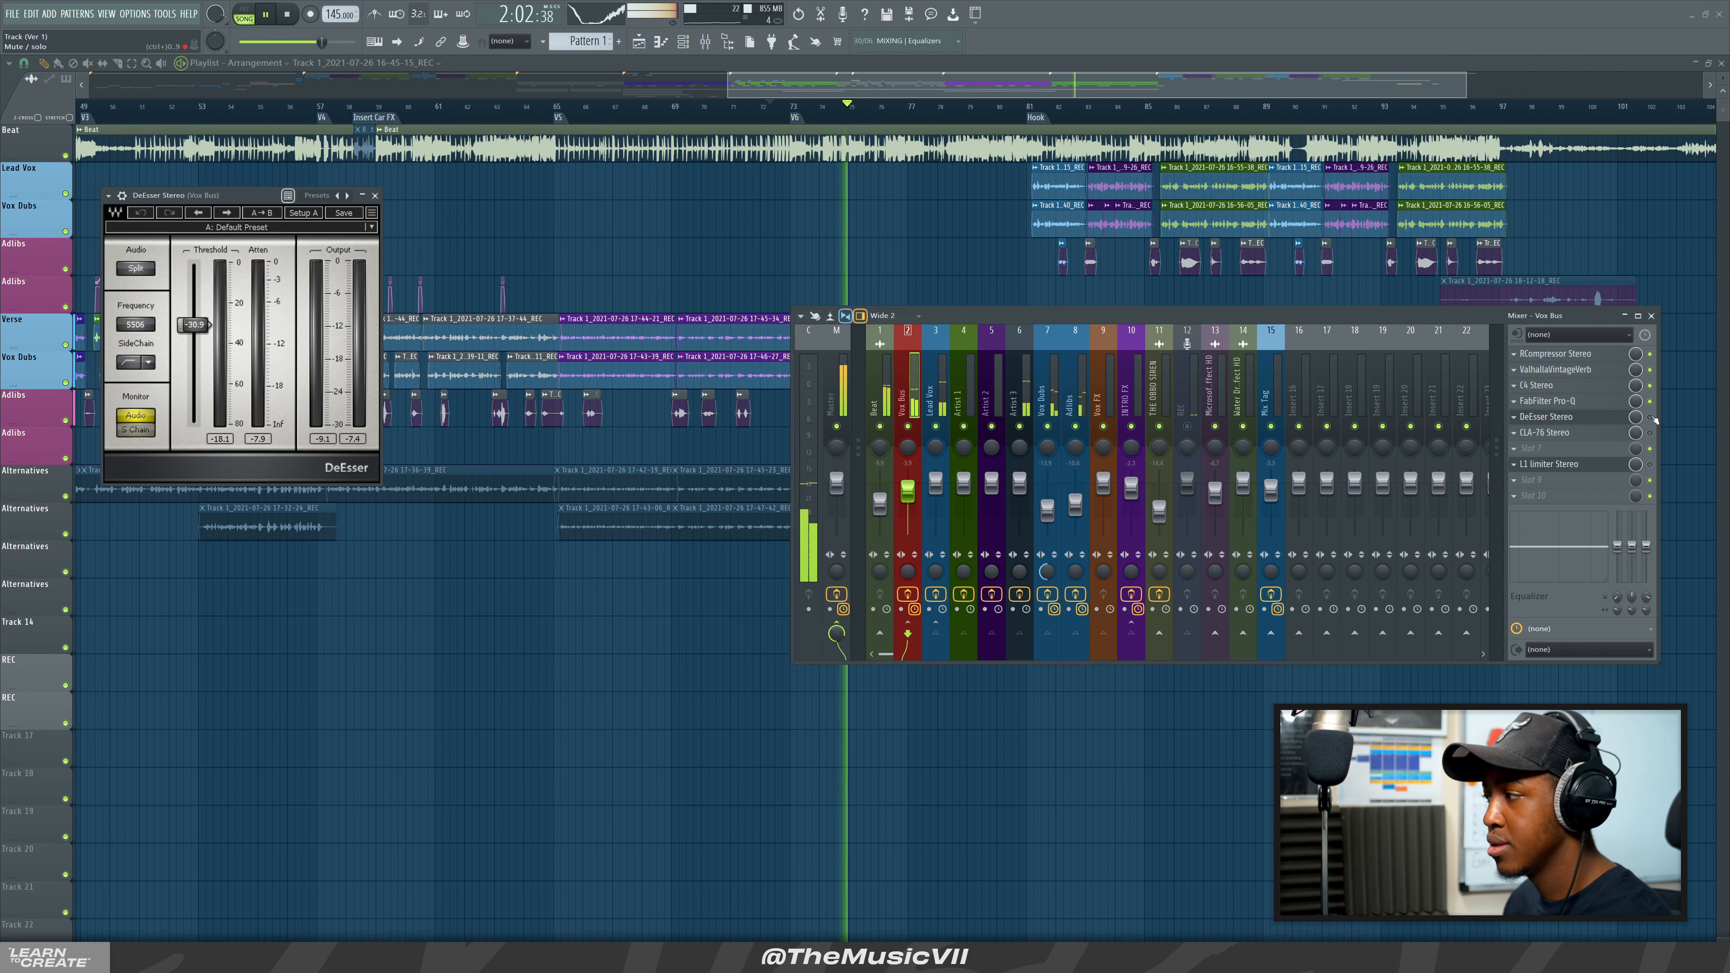
key(space)
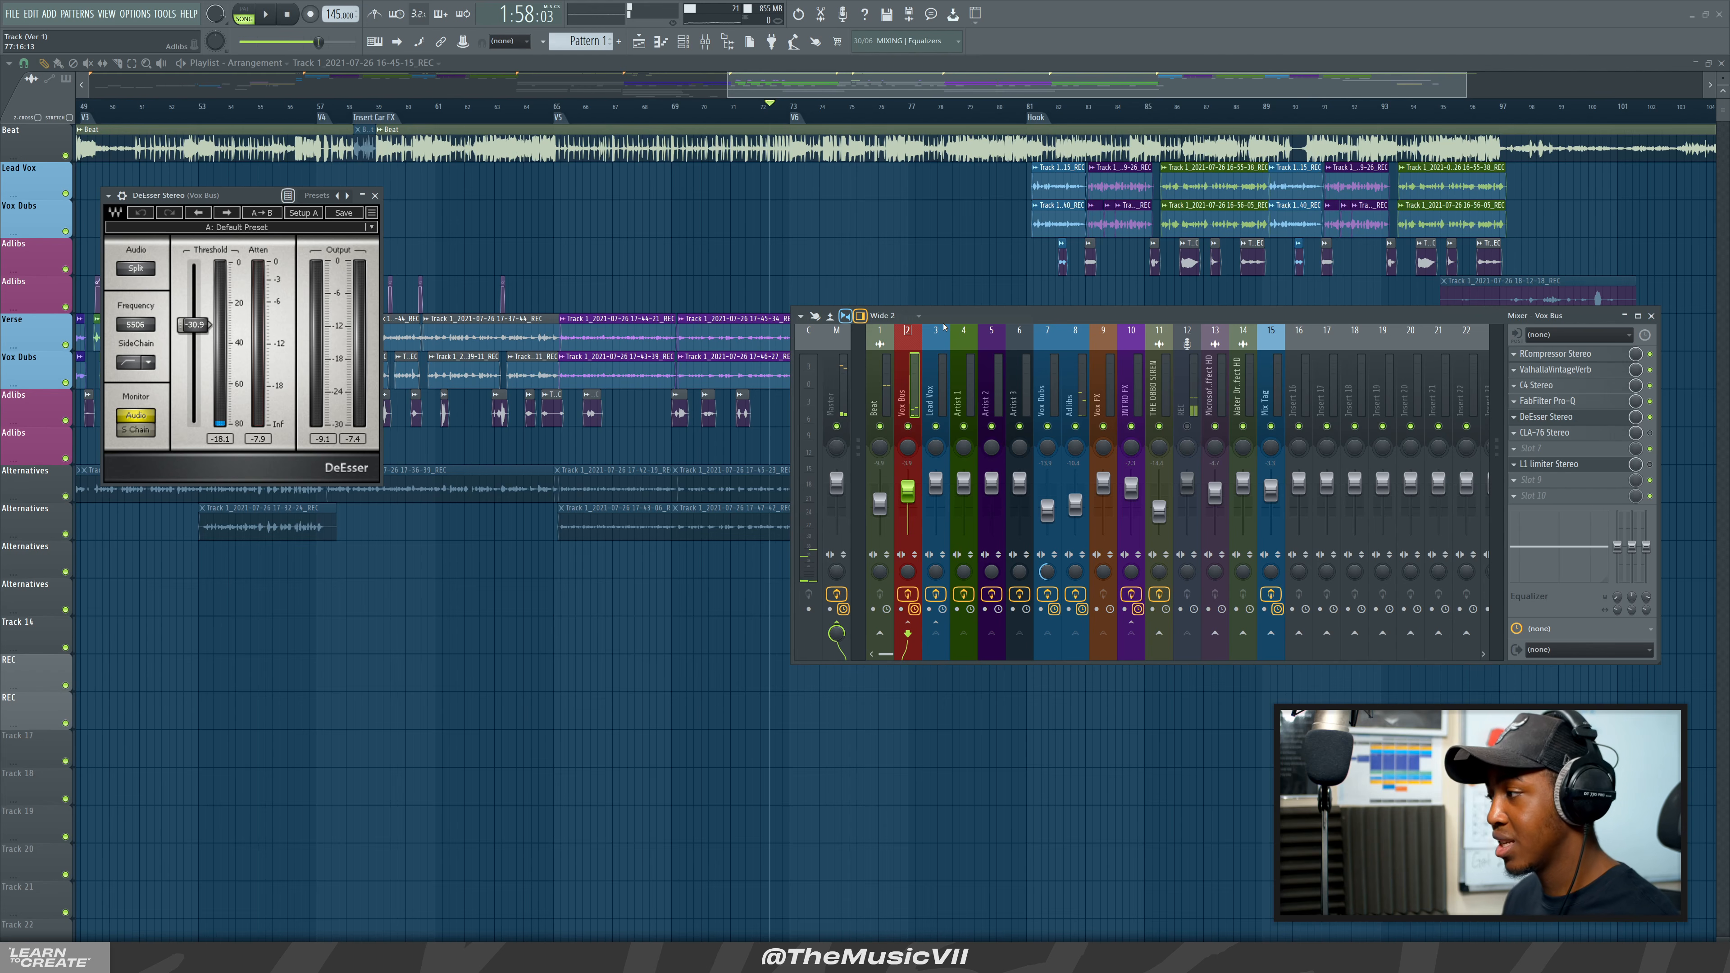
key(space)
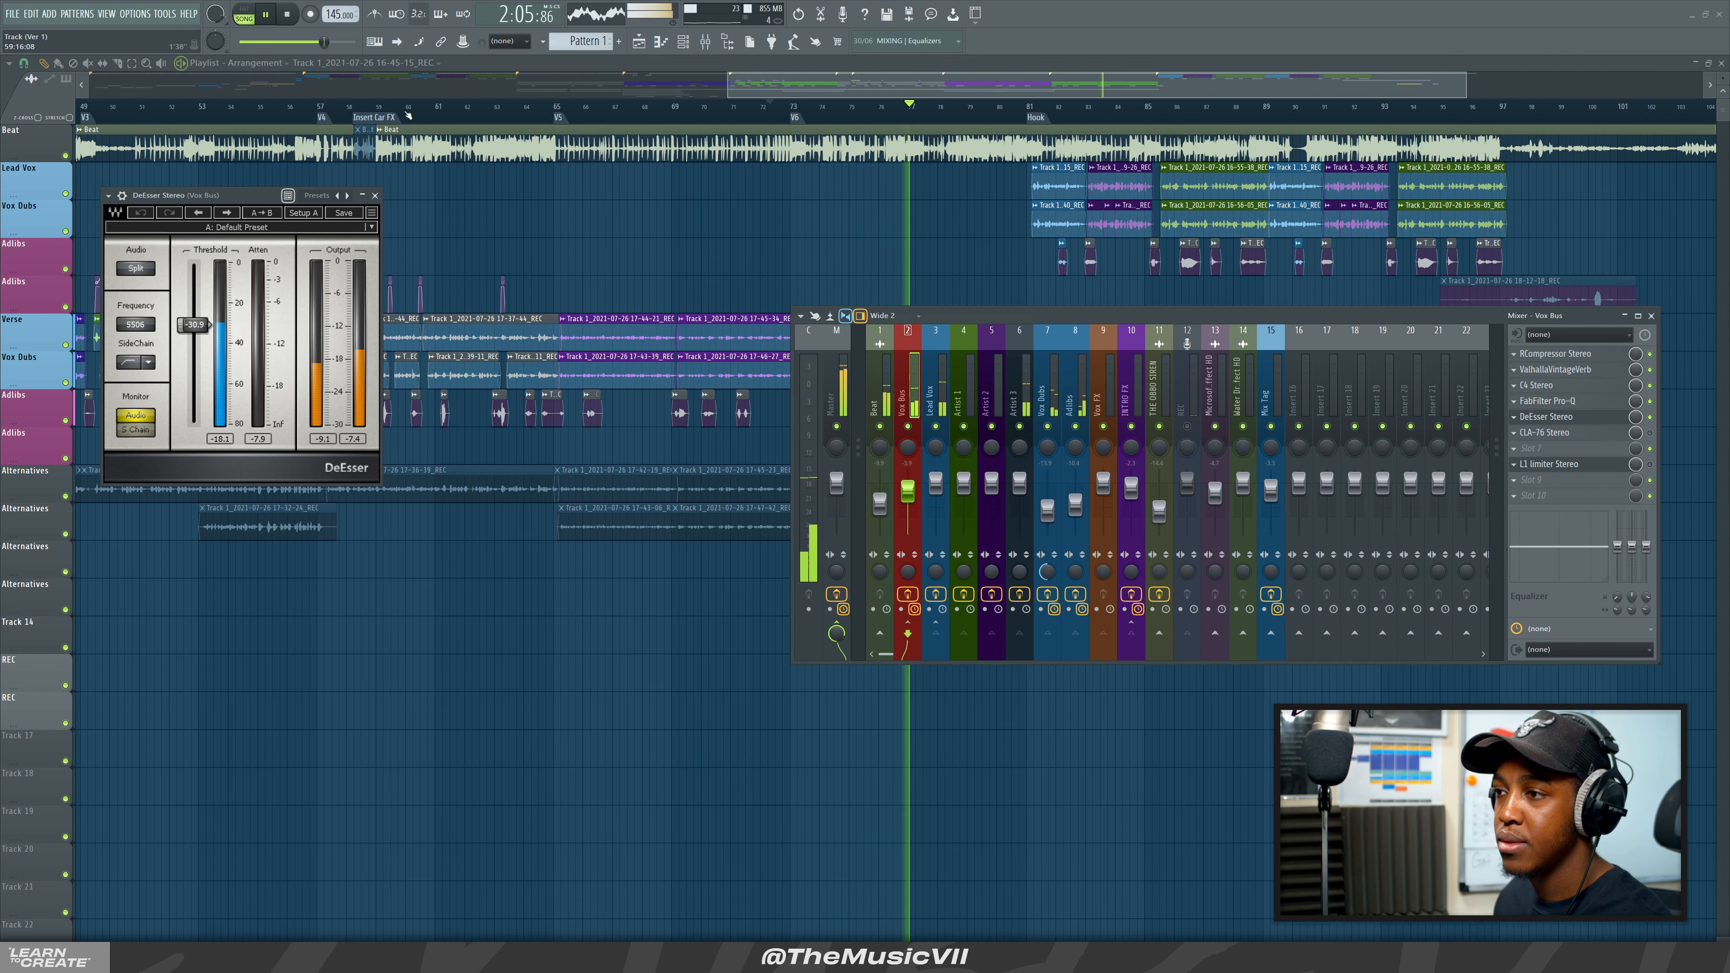
key(space)
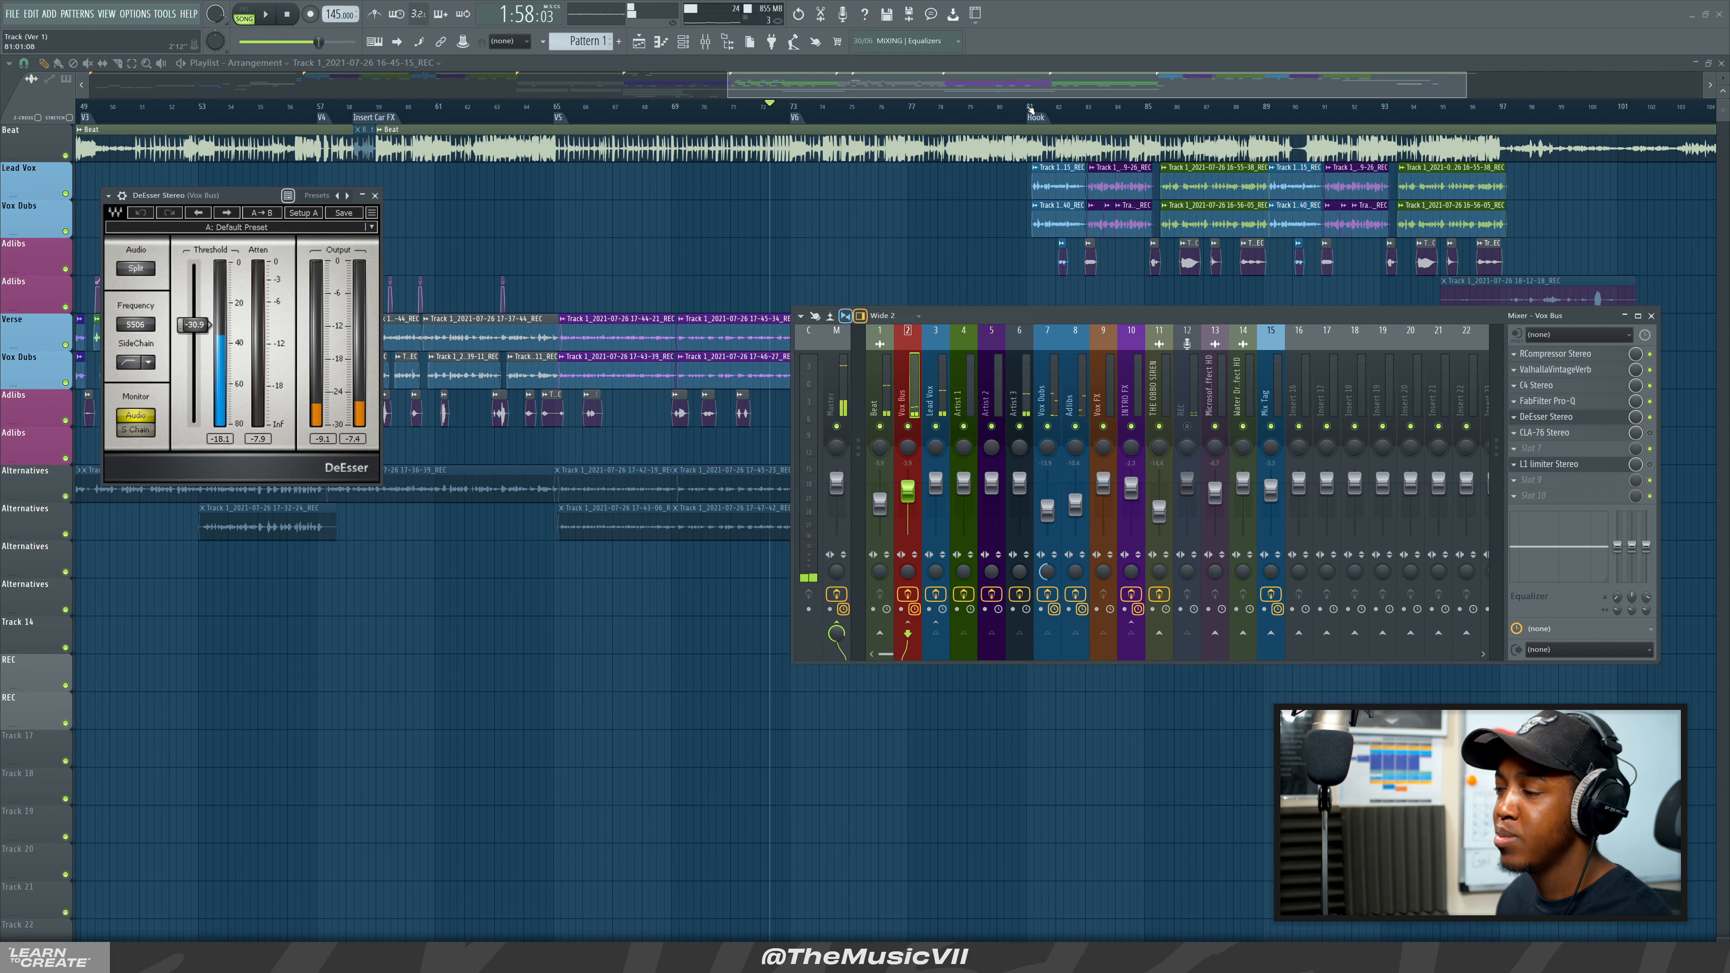
Play from the Hook marker, examine the DeEsser's meters on the hook vocals, then pause and close its window.
click(1030, 109)
key(space)
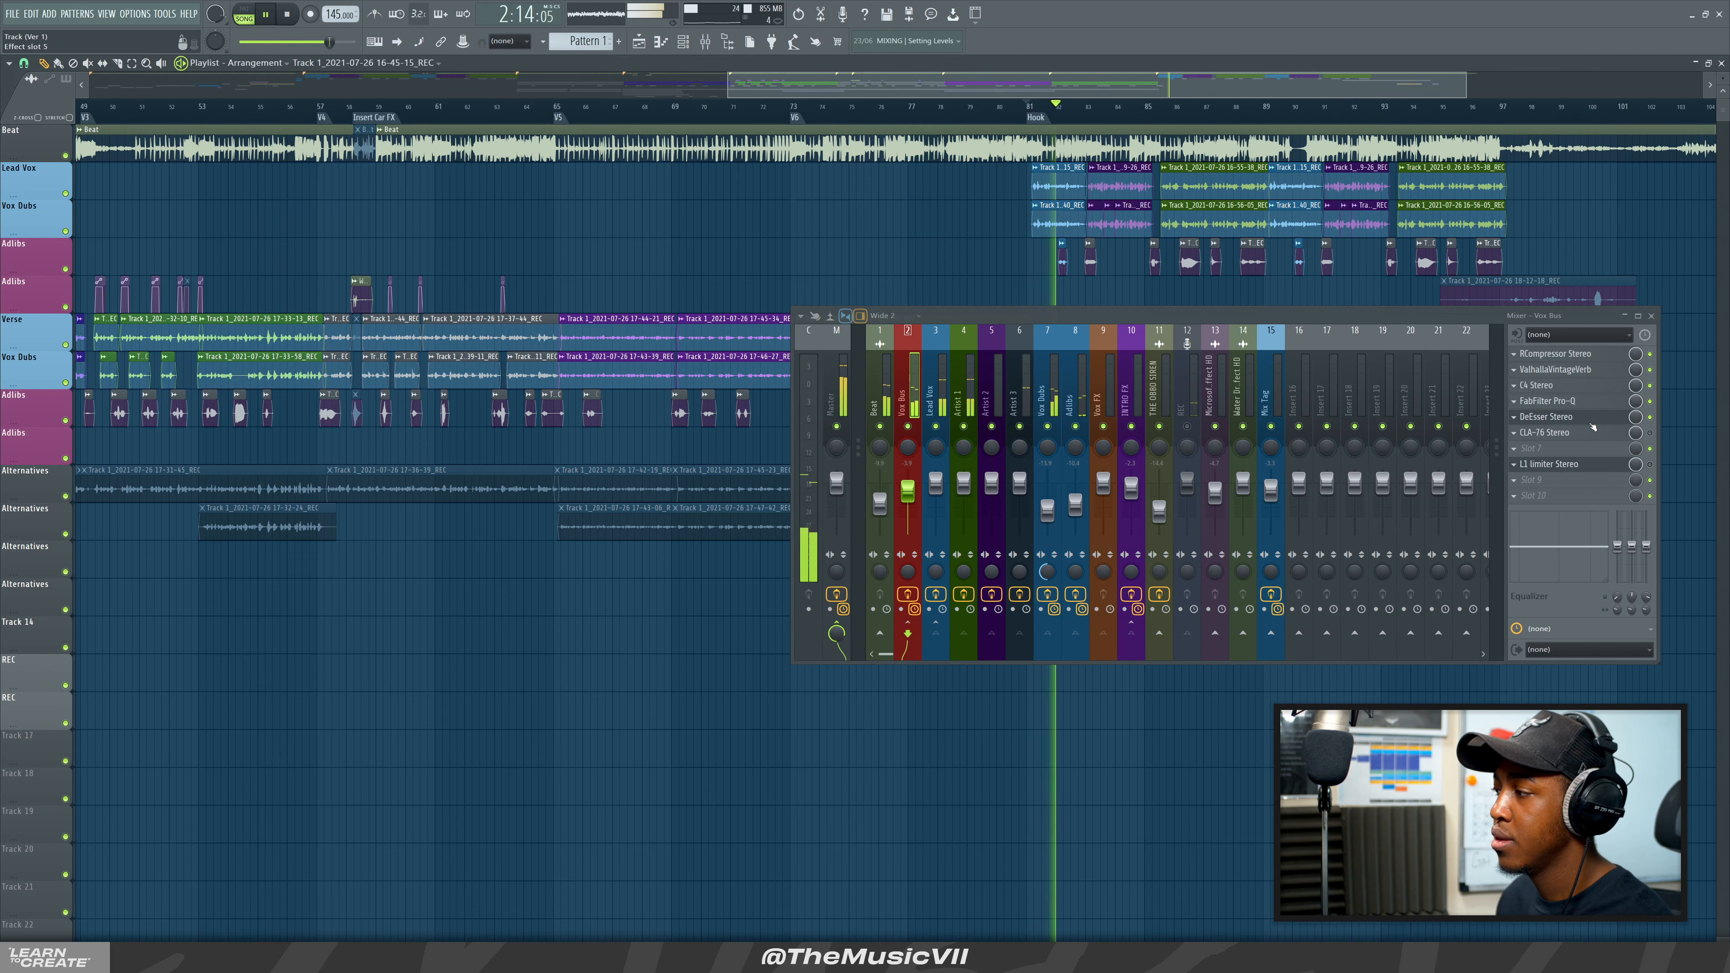
click(1580, 417)
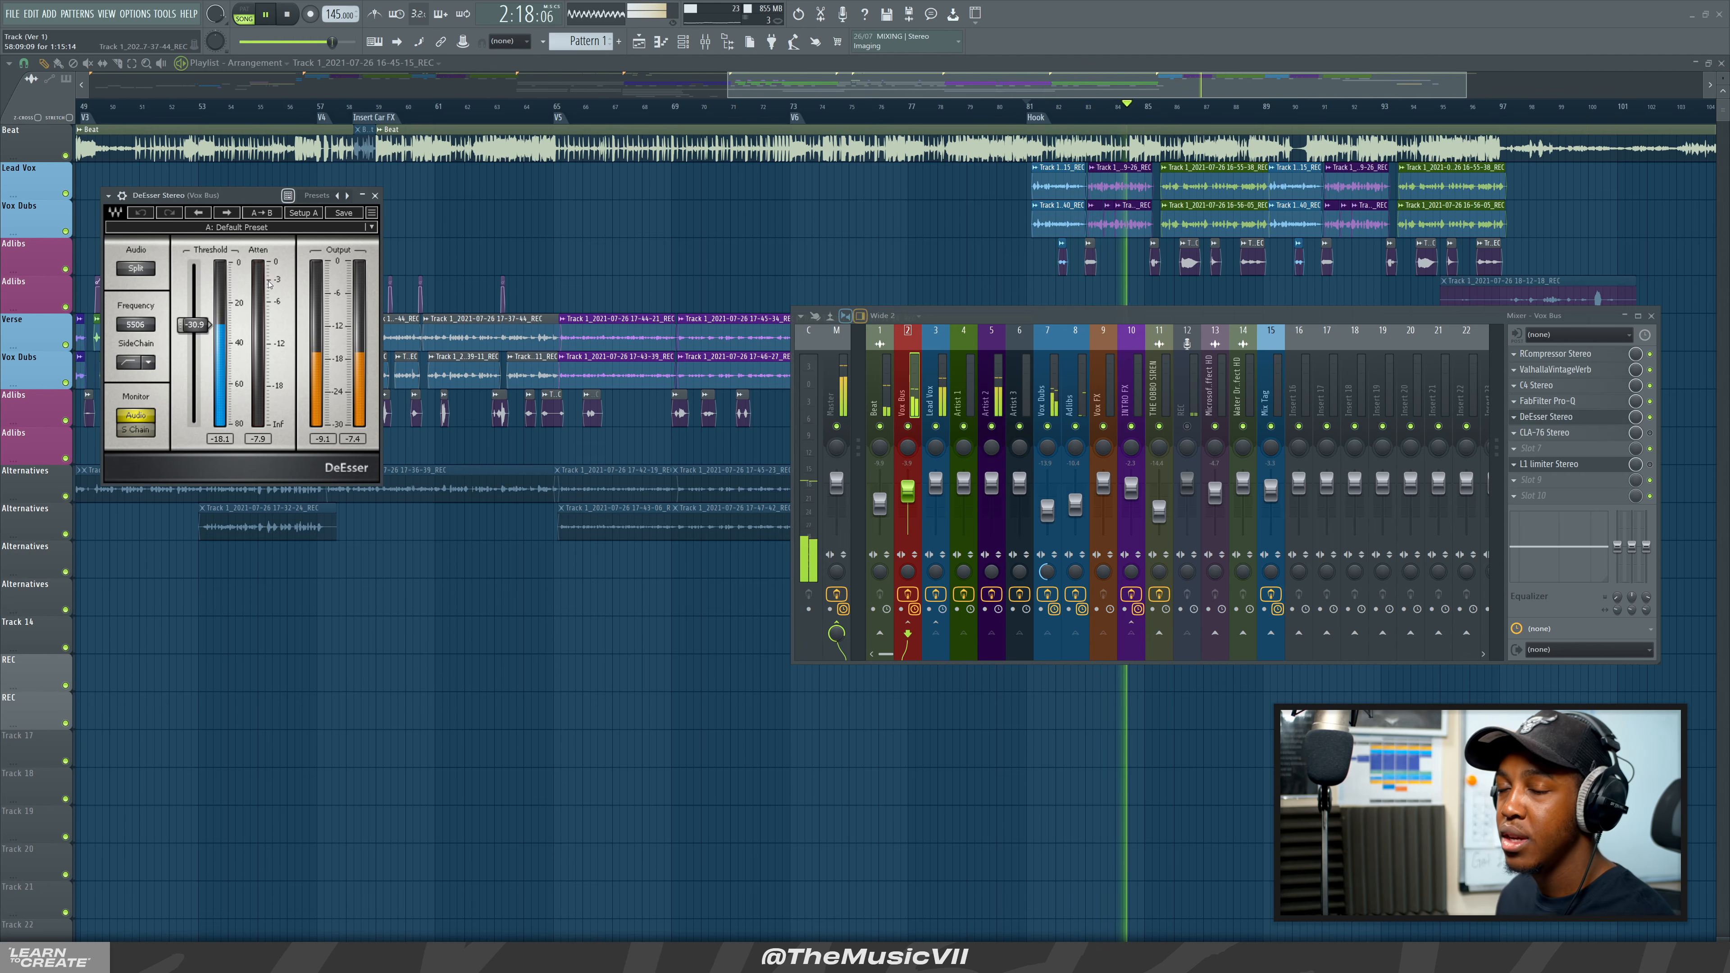
click(266, 15)
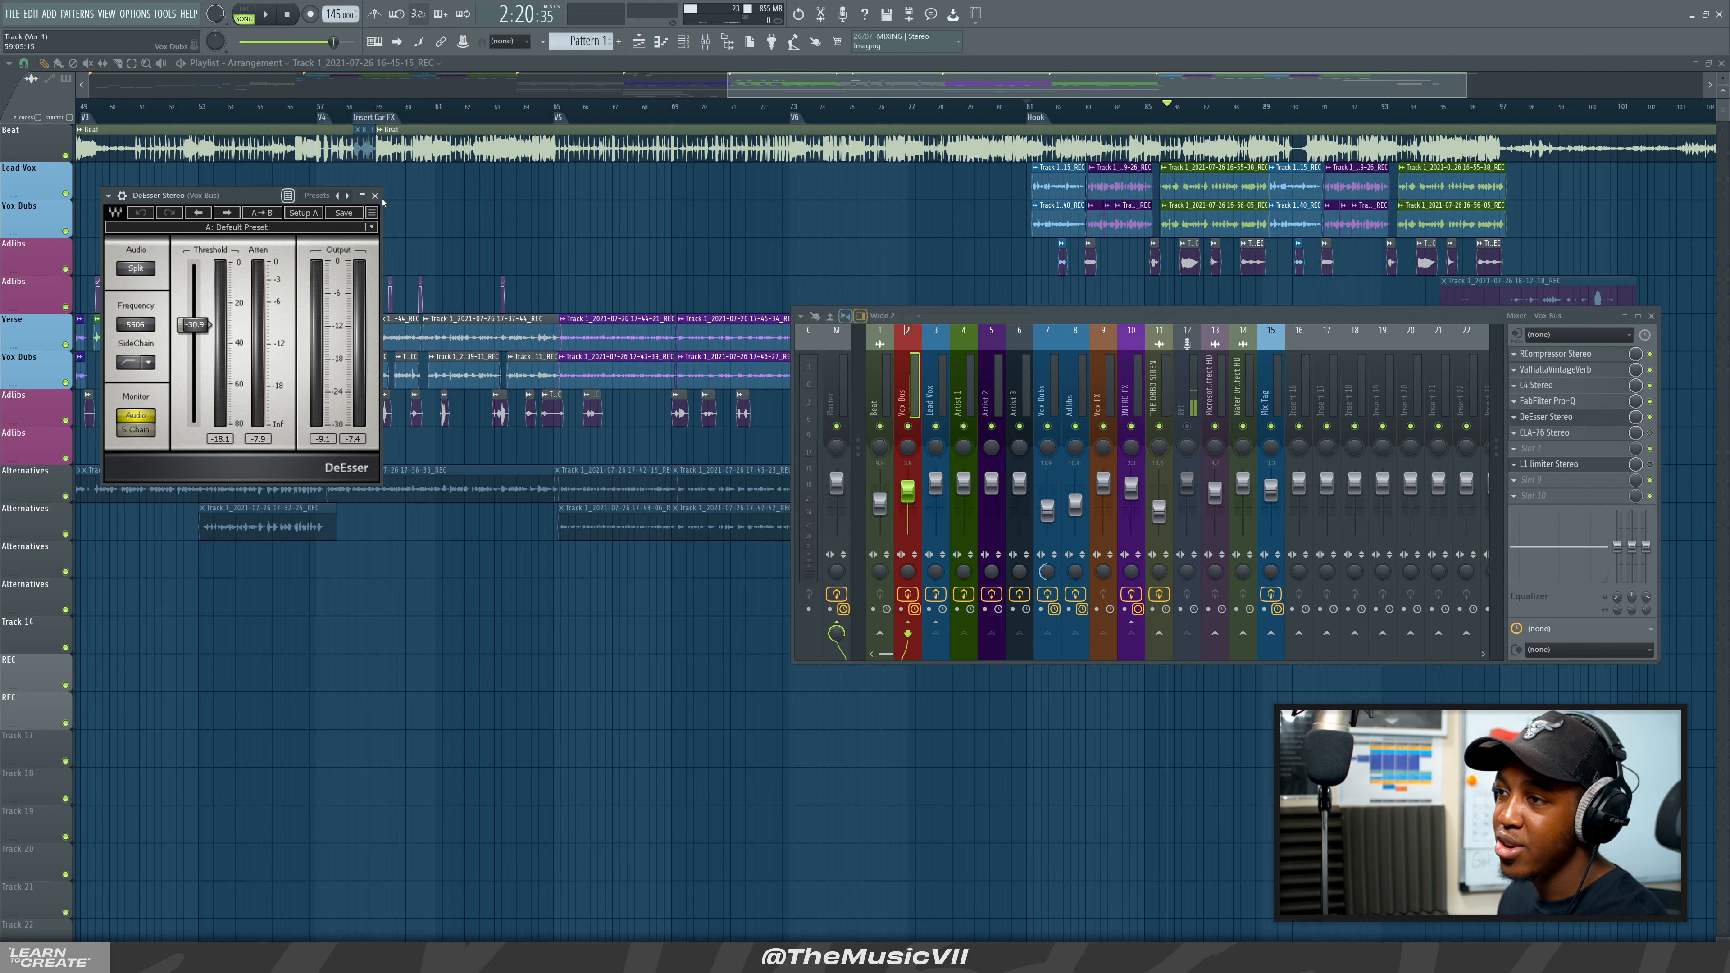
key(Escape)
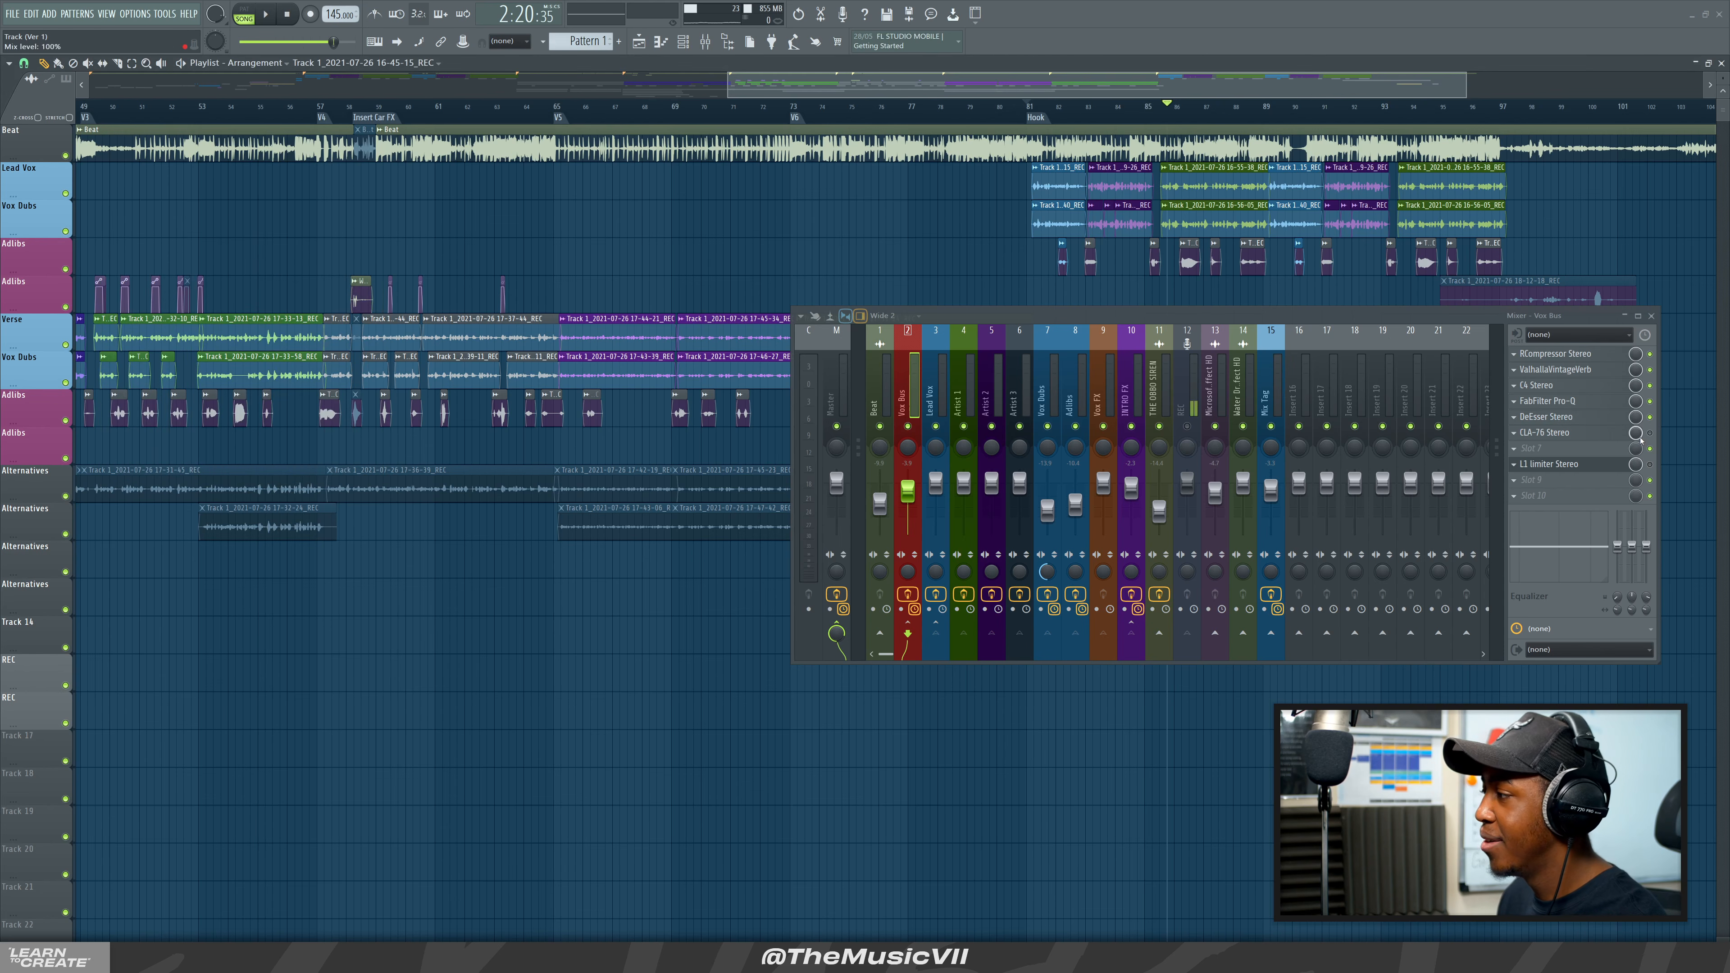
Open CLA-76 Stereo on the Vox Bus and compare the hook vocals with the compressor off and on.
click(1566, 433)
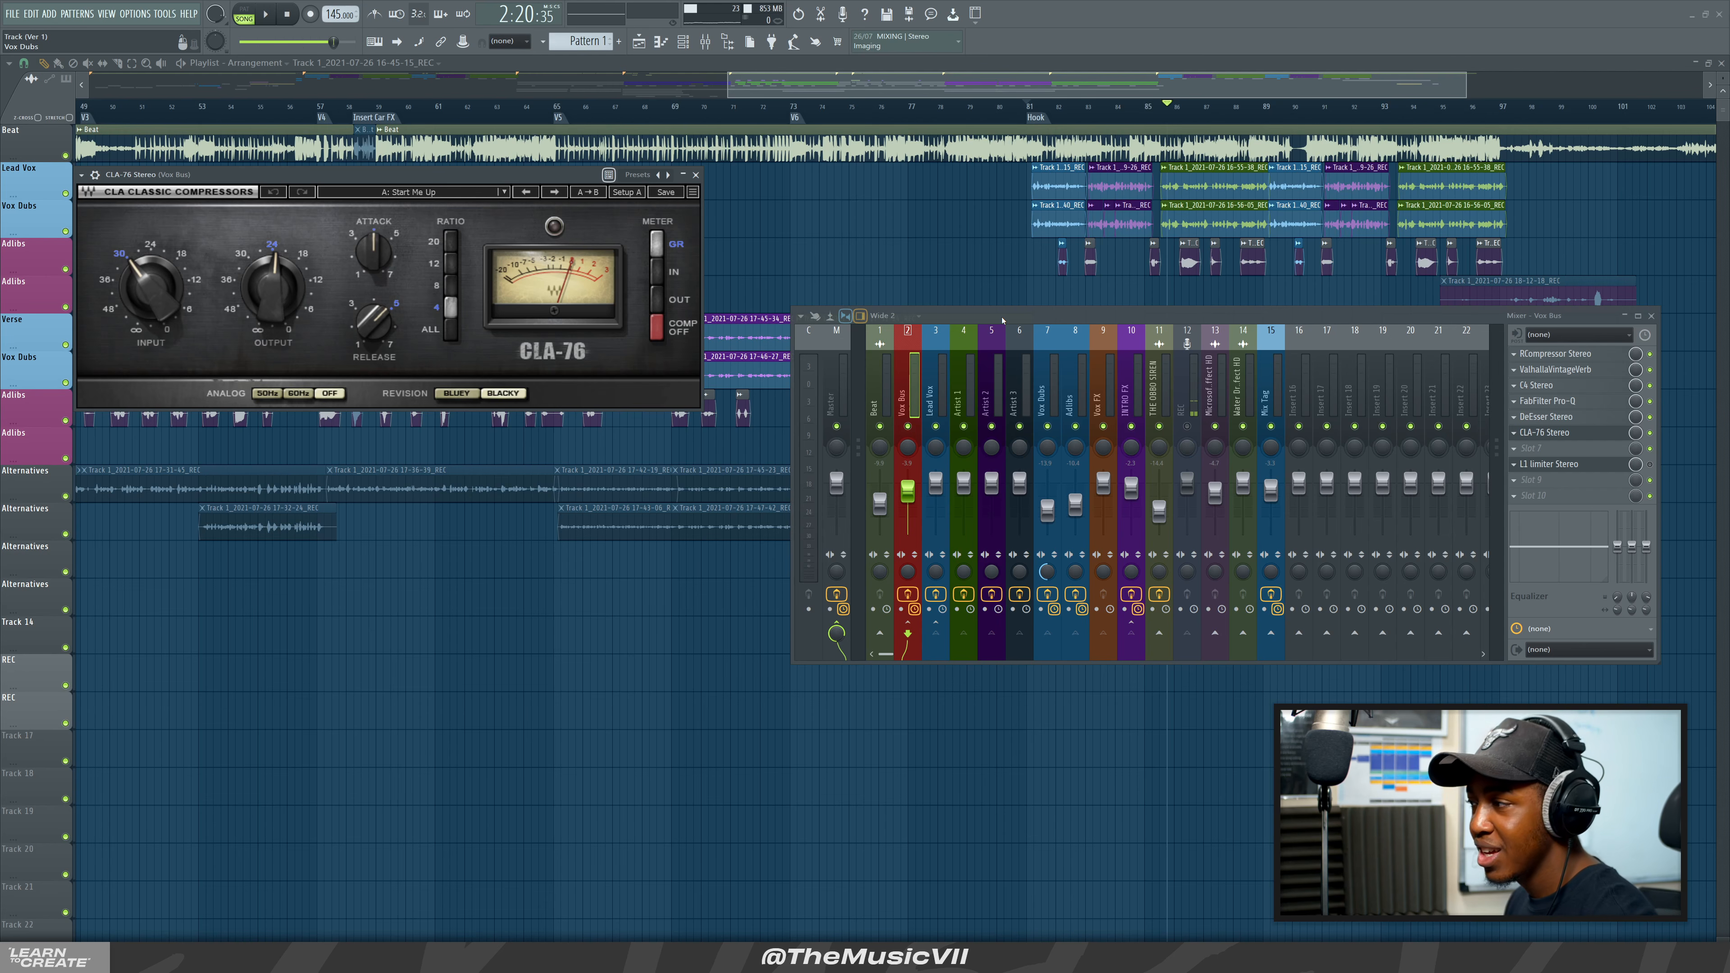
key(space)
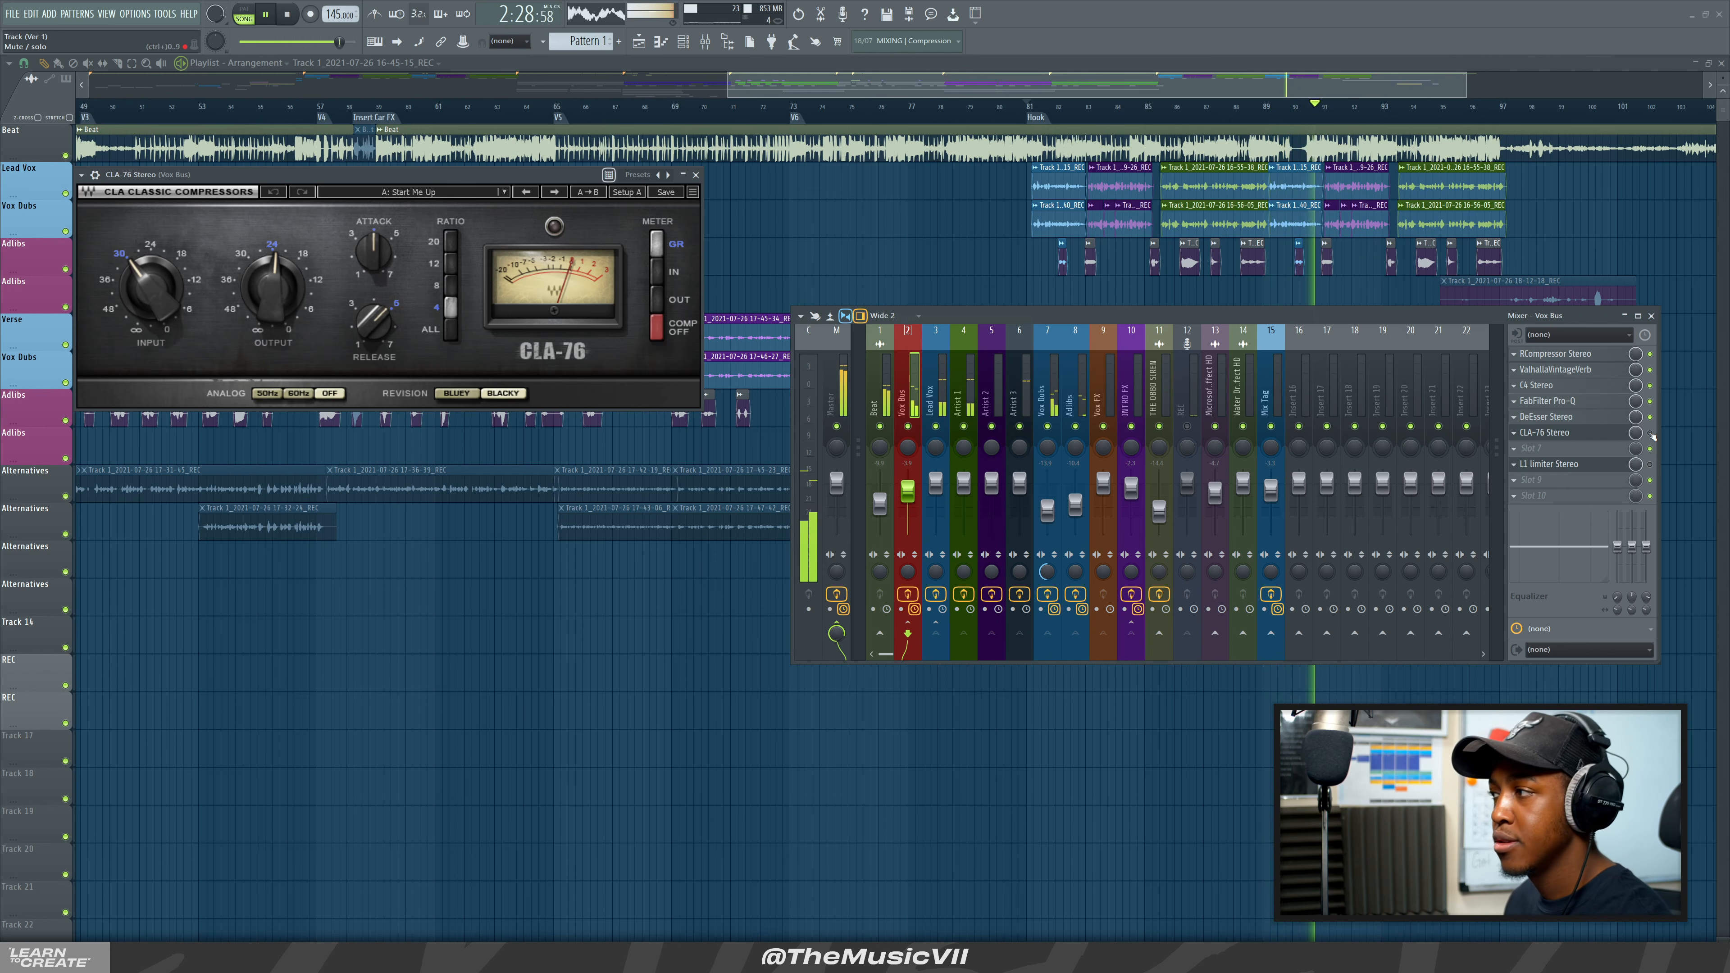
key(space)
key(space)
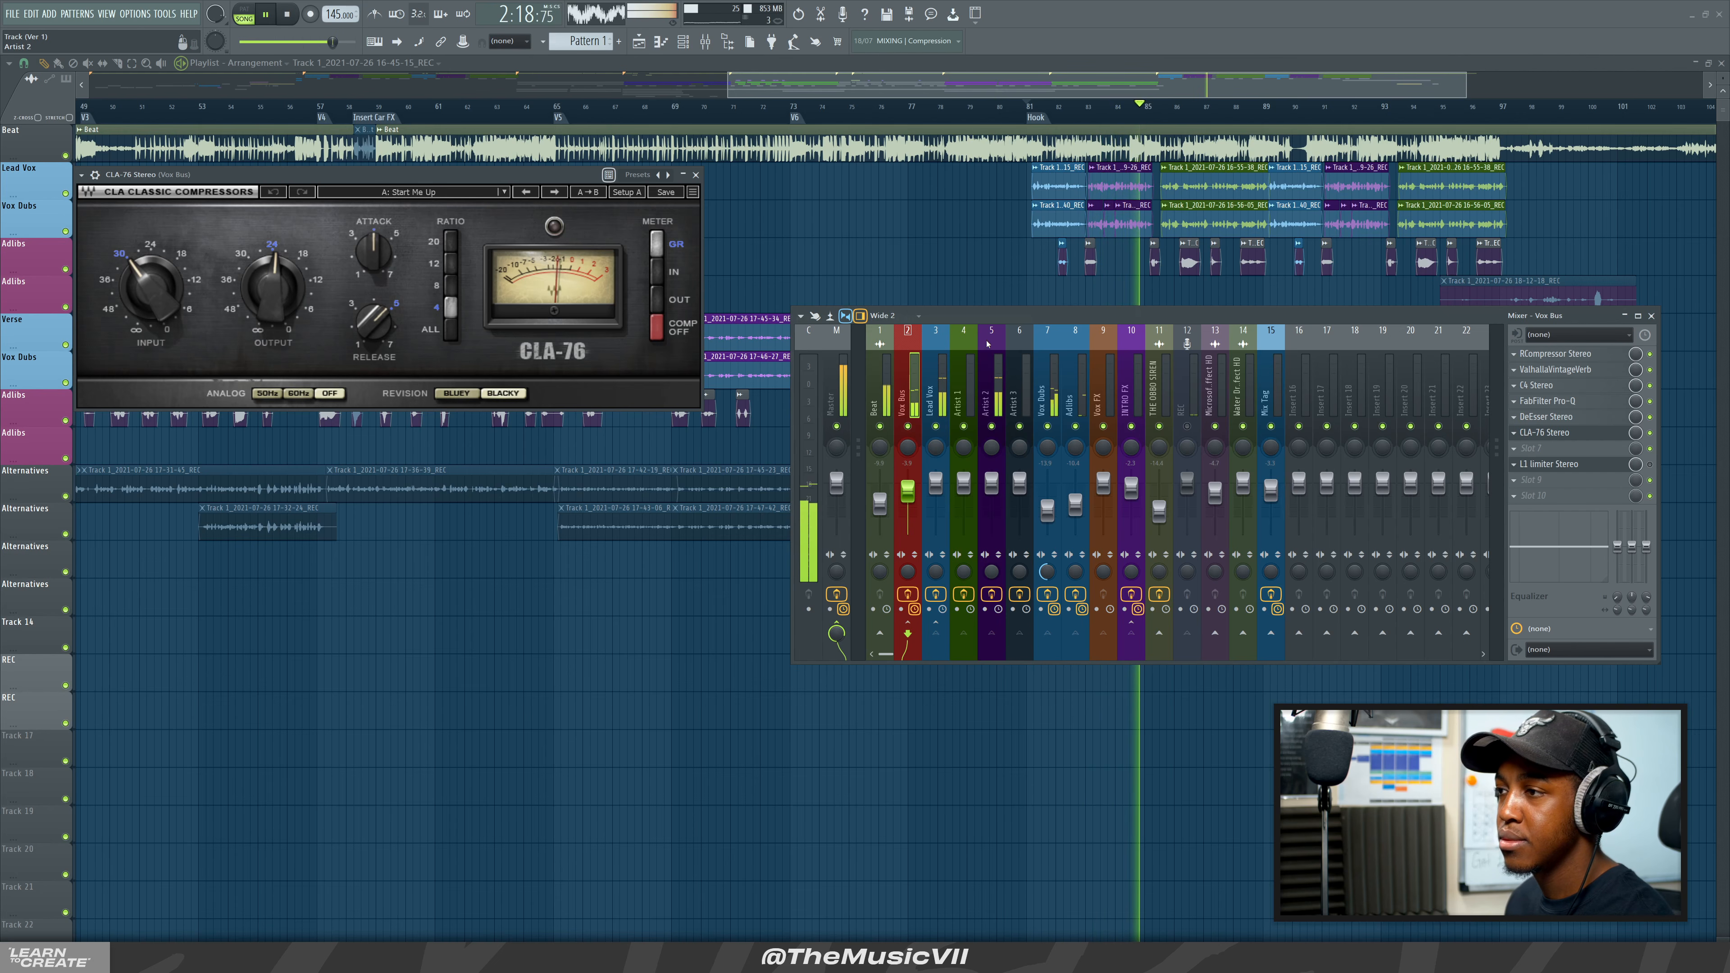
Move the mixer below the vocal tracks and replay the V6 section, comparing the vocals with CLA-76 on and off.
scroll(889, 232, down, 2)
scroll(888, 232, down, 2)
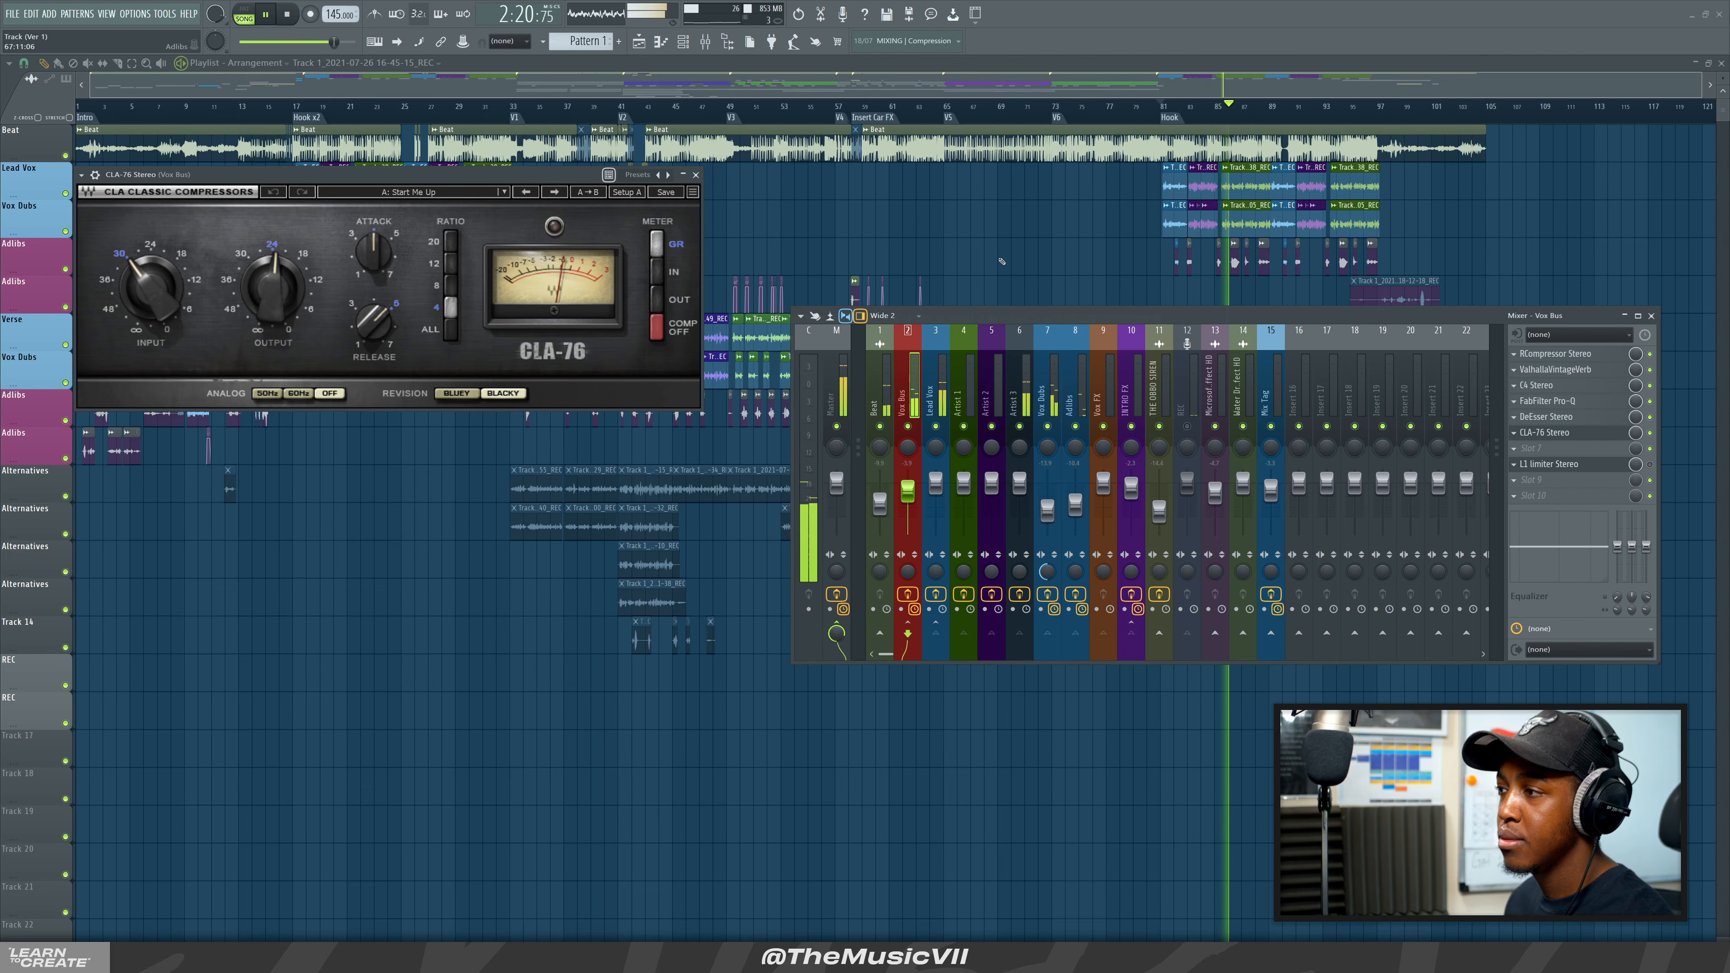
drag(1072, 315, 1082, 487)
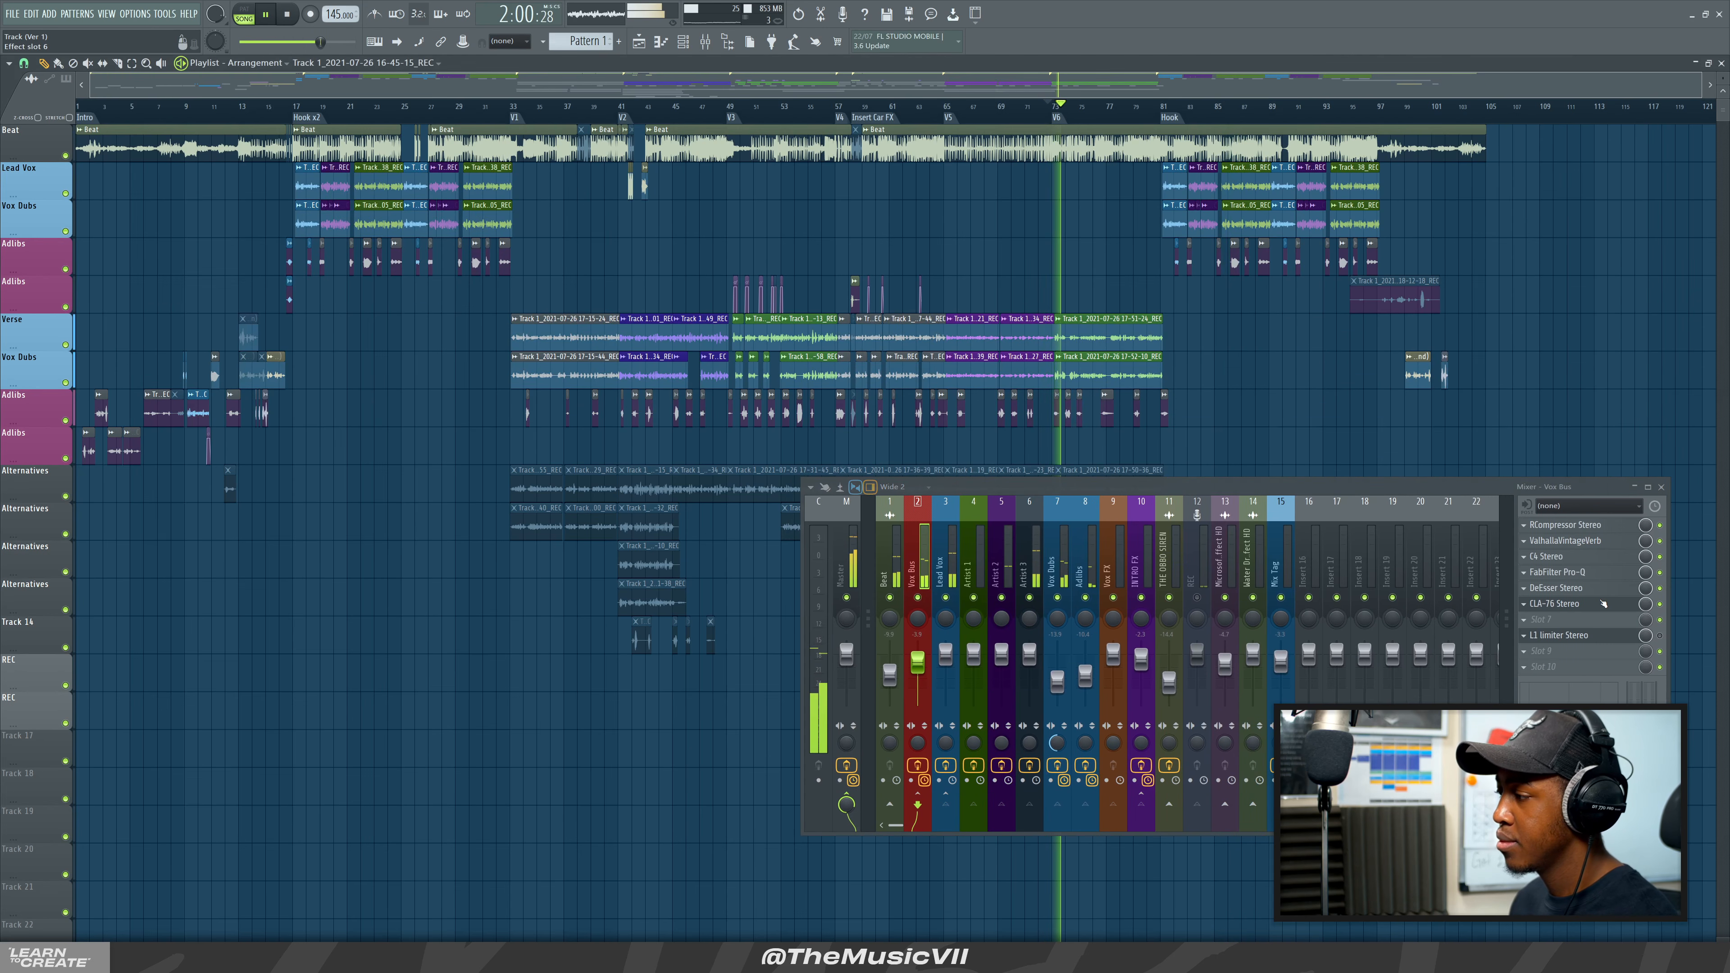
click(1587, 604)
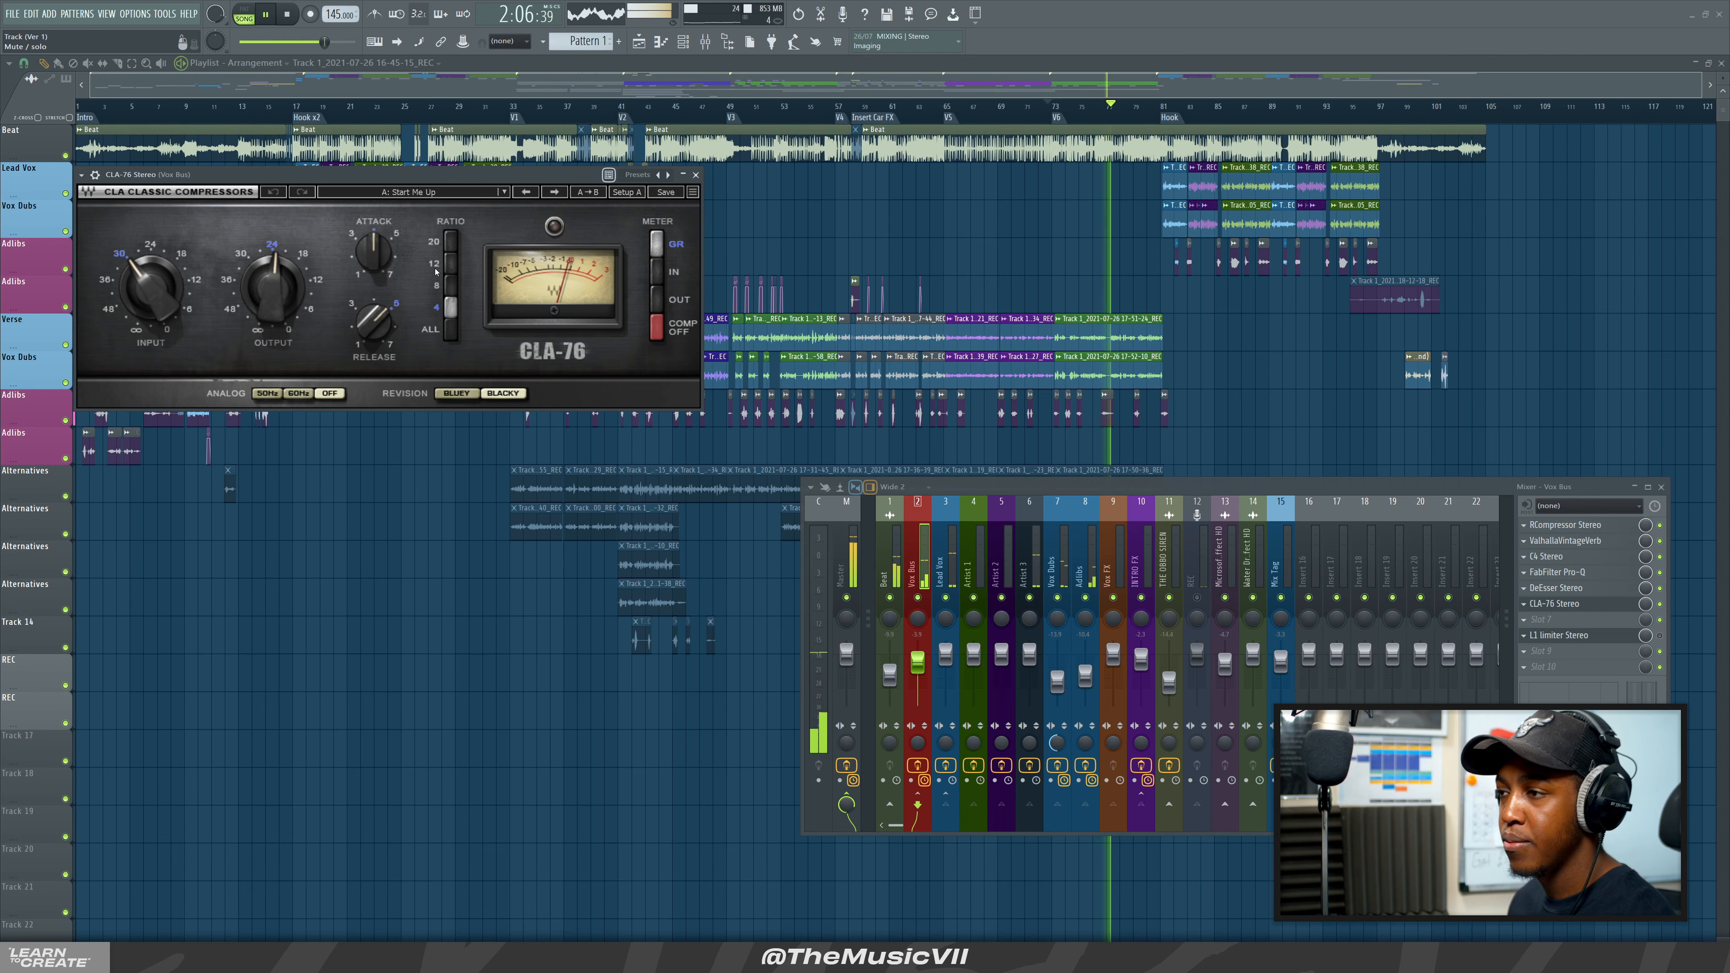
click(268, 17)
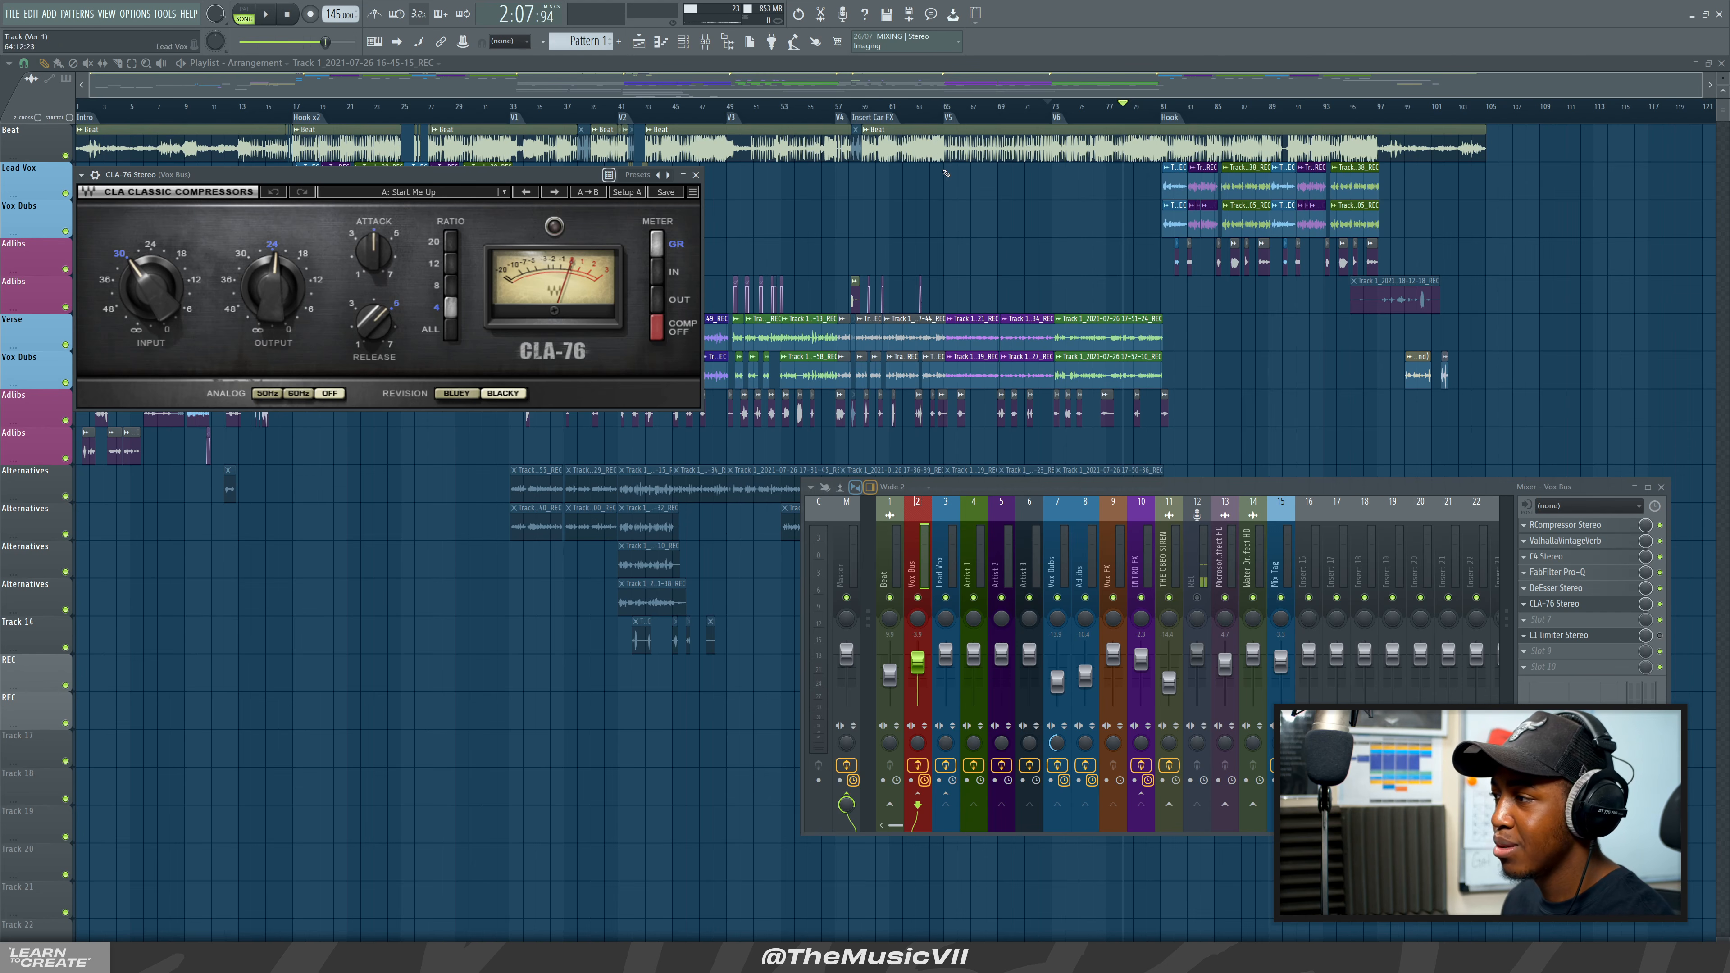
Set the CLA-76 Input to -26.7 while the V6 section plays, with its window moved slightly.
drag(420, 180, 493, 196)
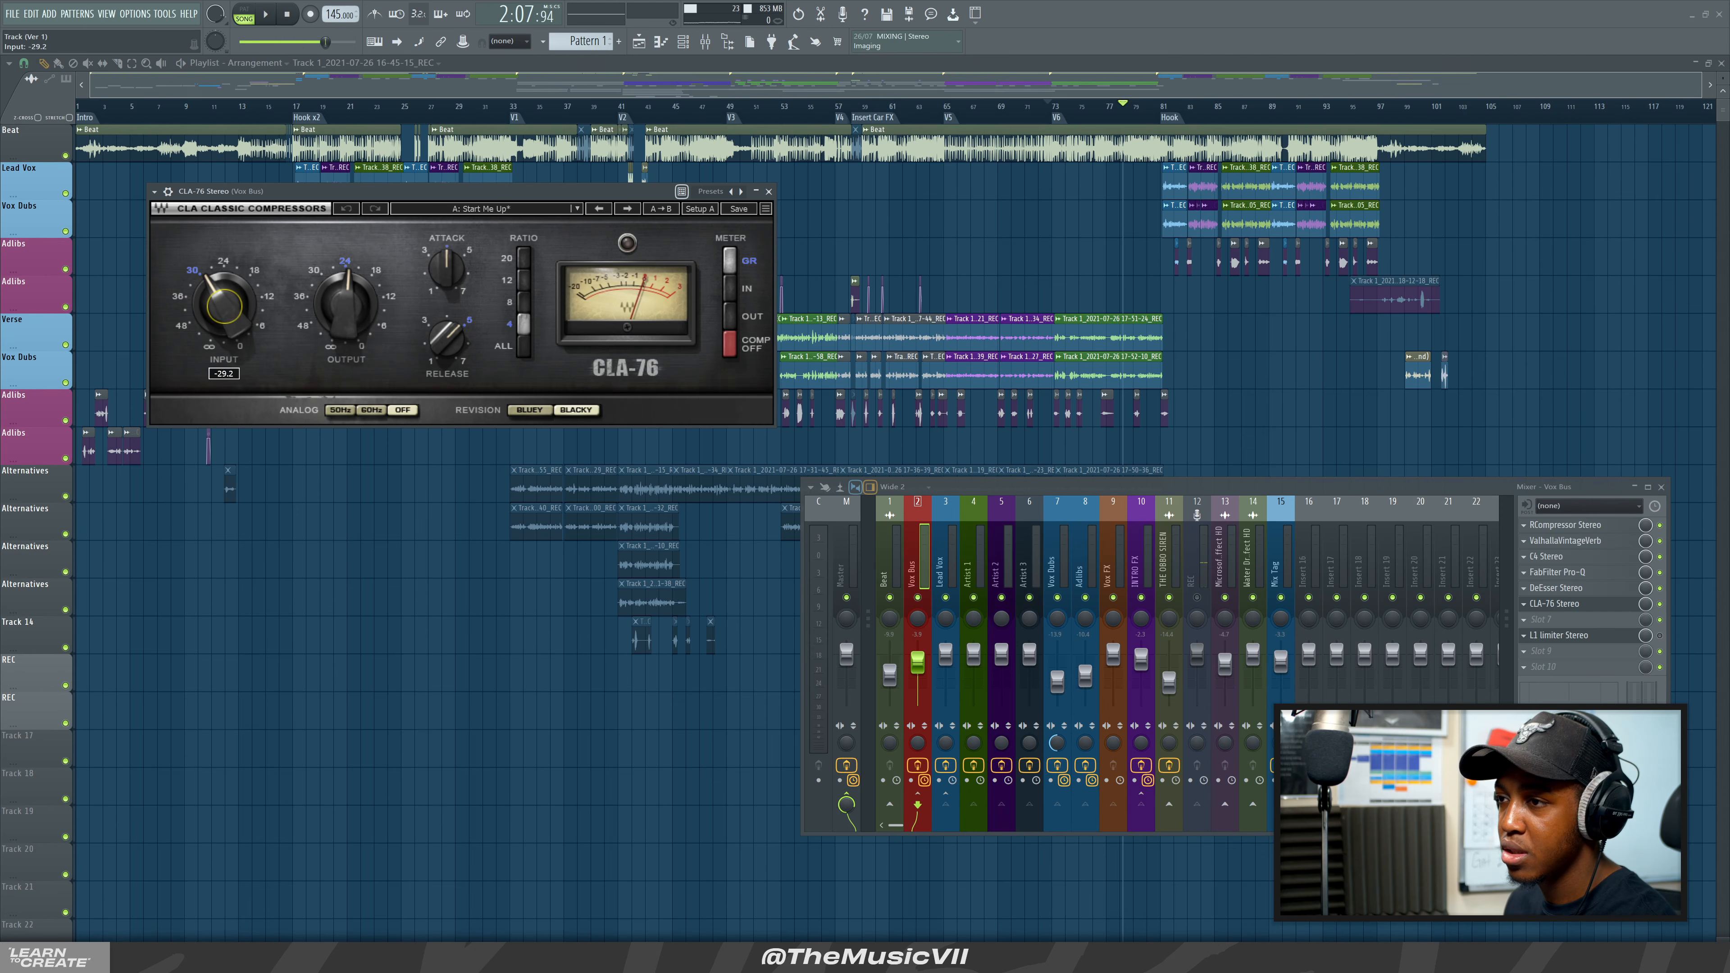
key(space)
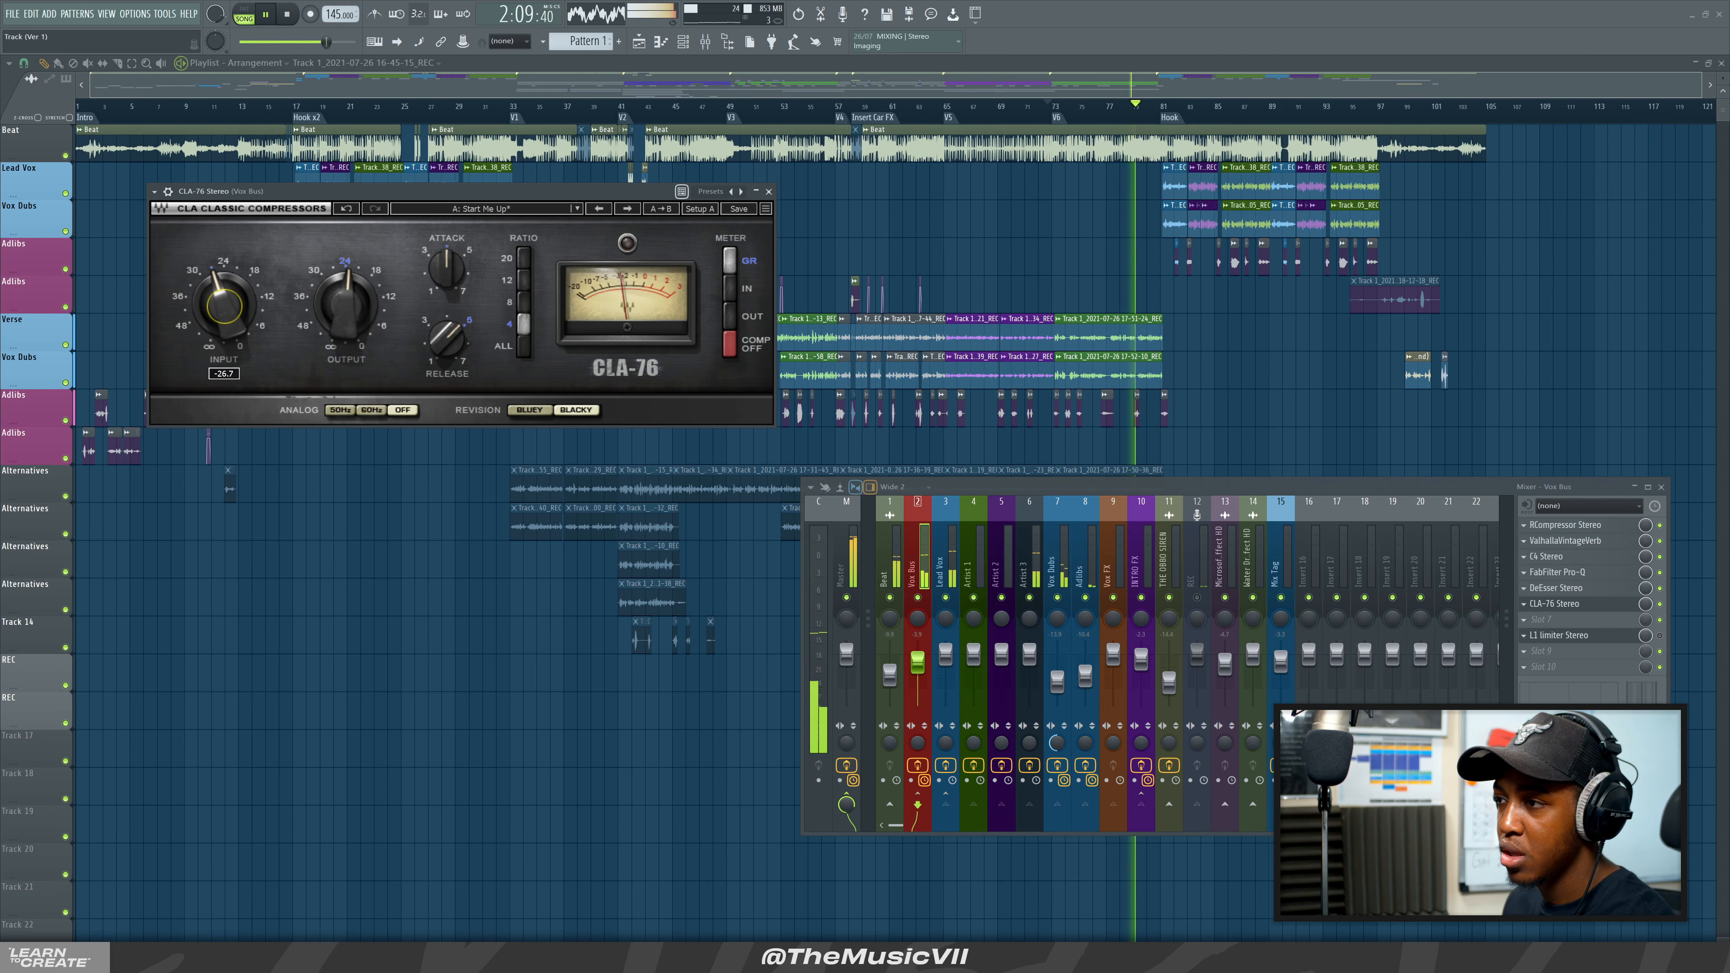
drag(209, 293, 224, 310)
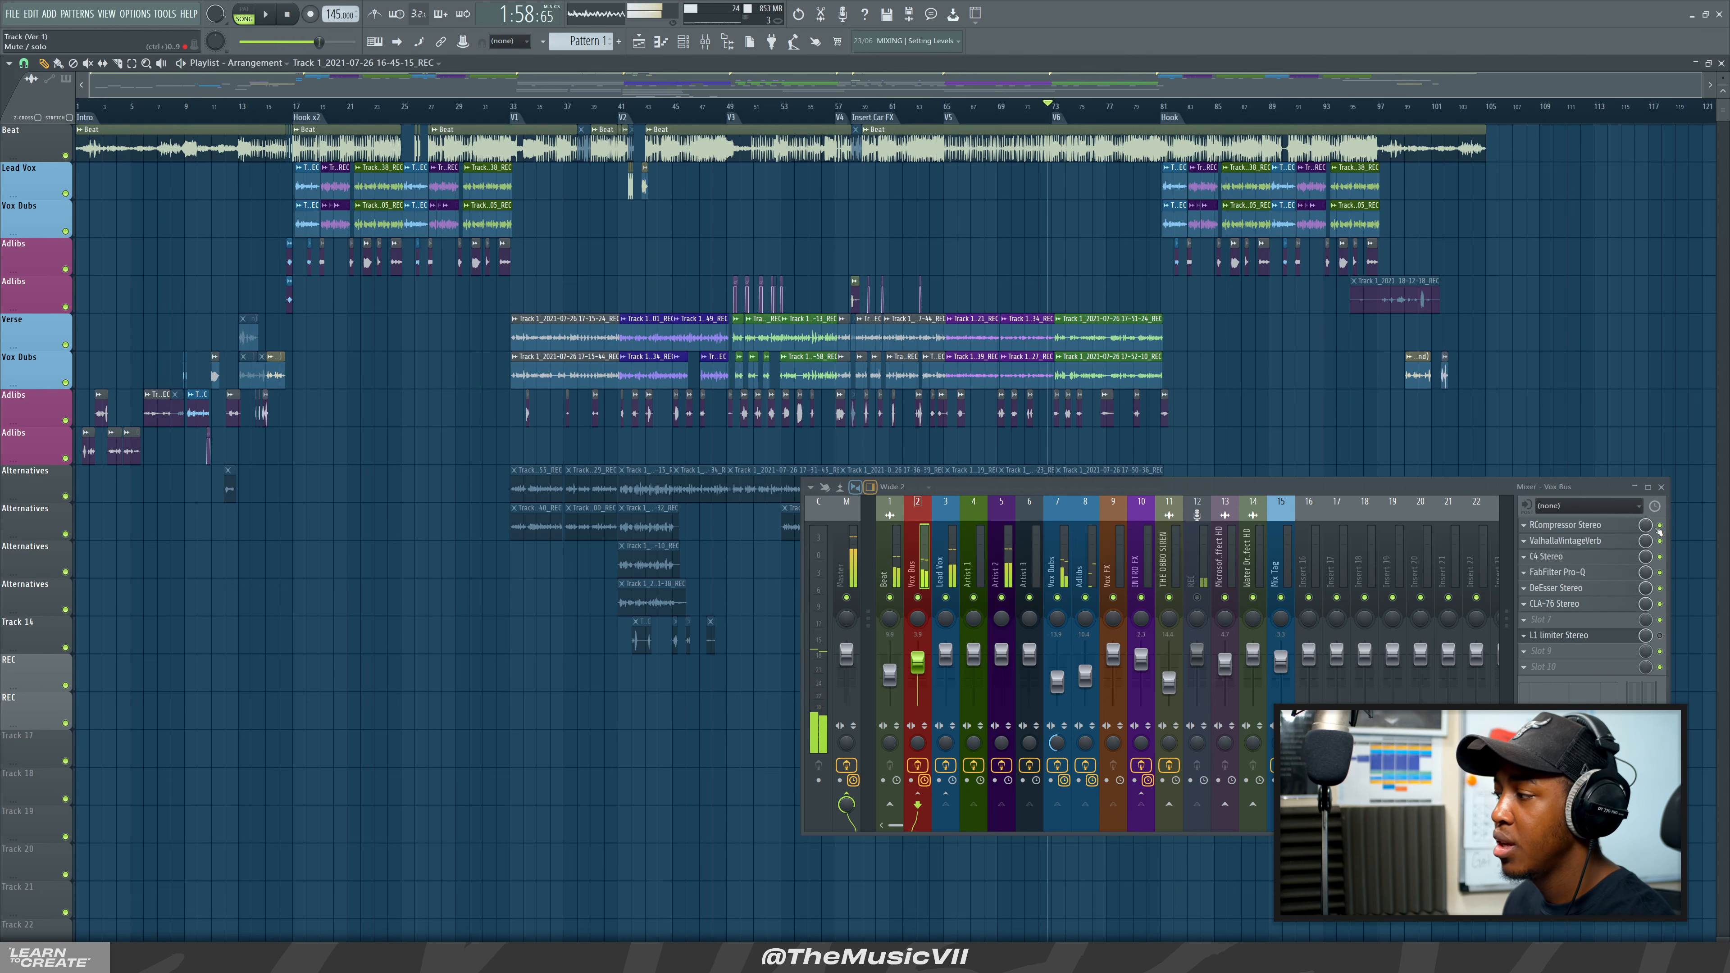
Reposition the mixer and open L1 limiter Stereo from the Vox Bus, placing its window over the playlist.
drag(1517, 491, 1497, 463)
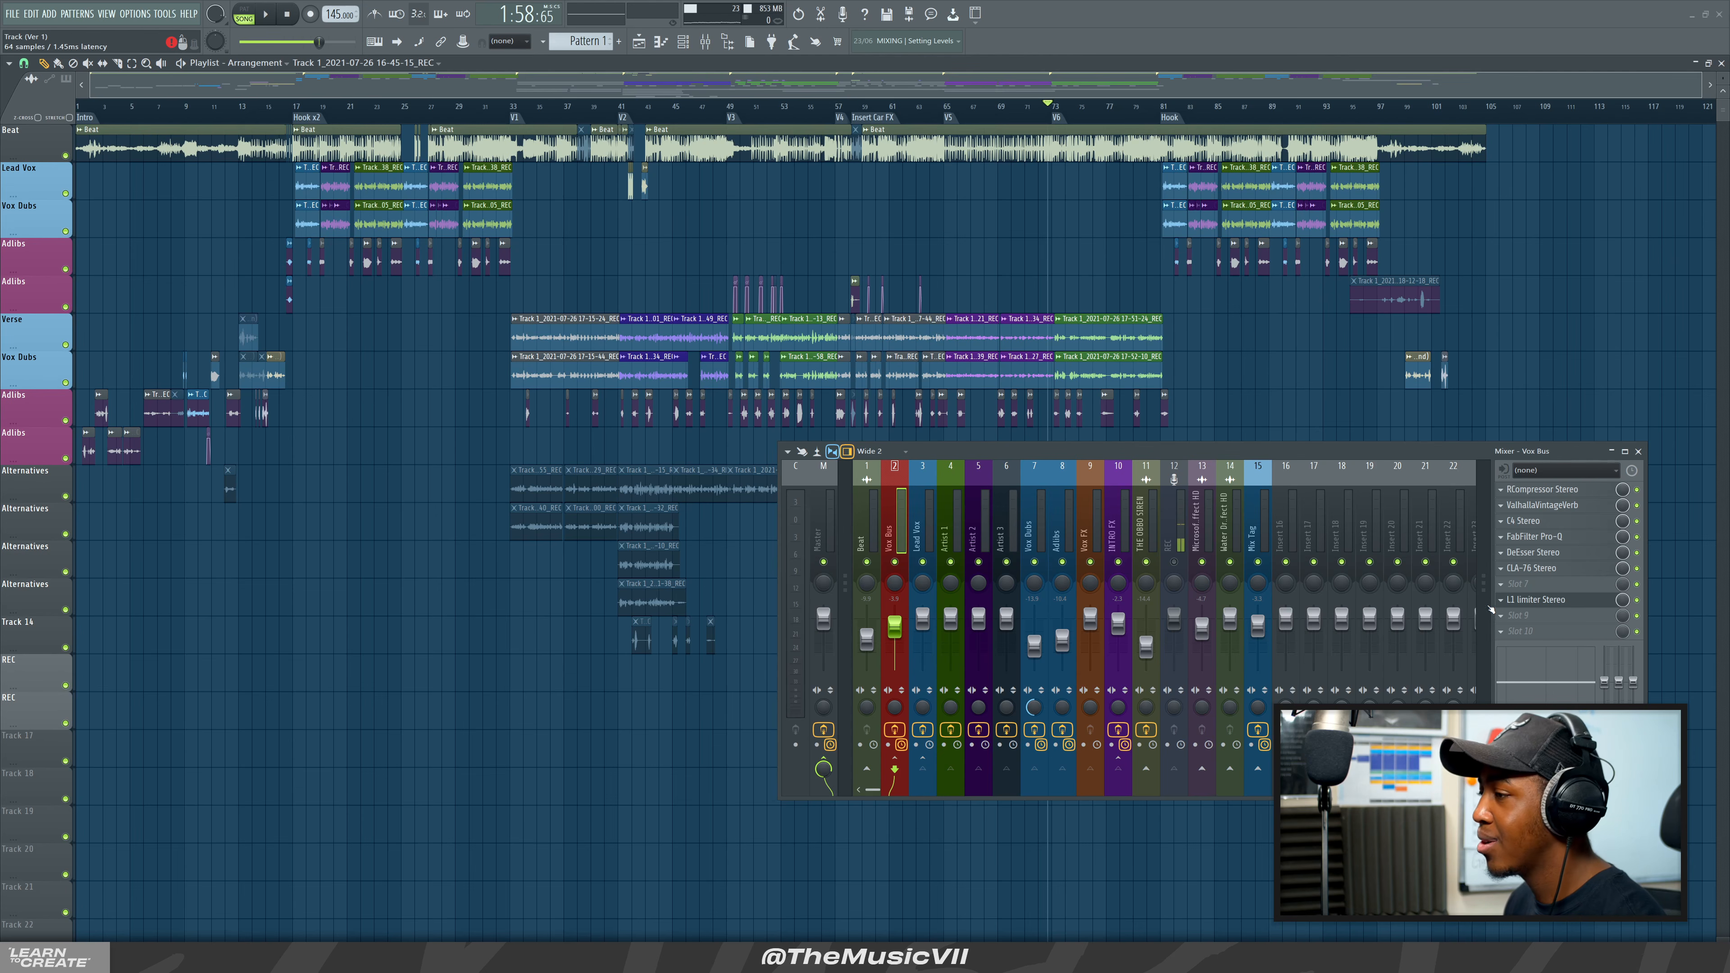
click(1508, 599)
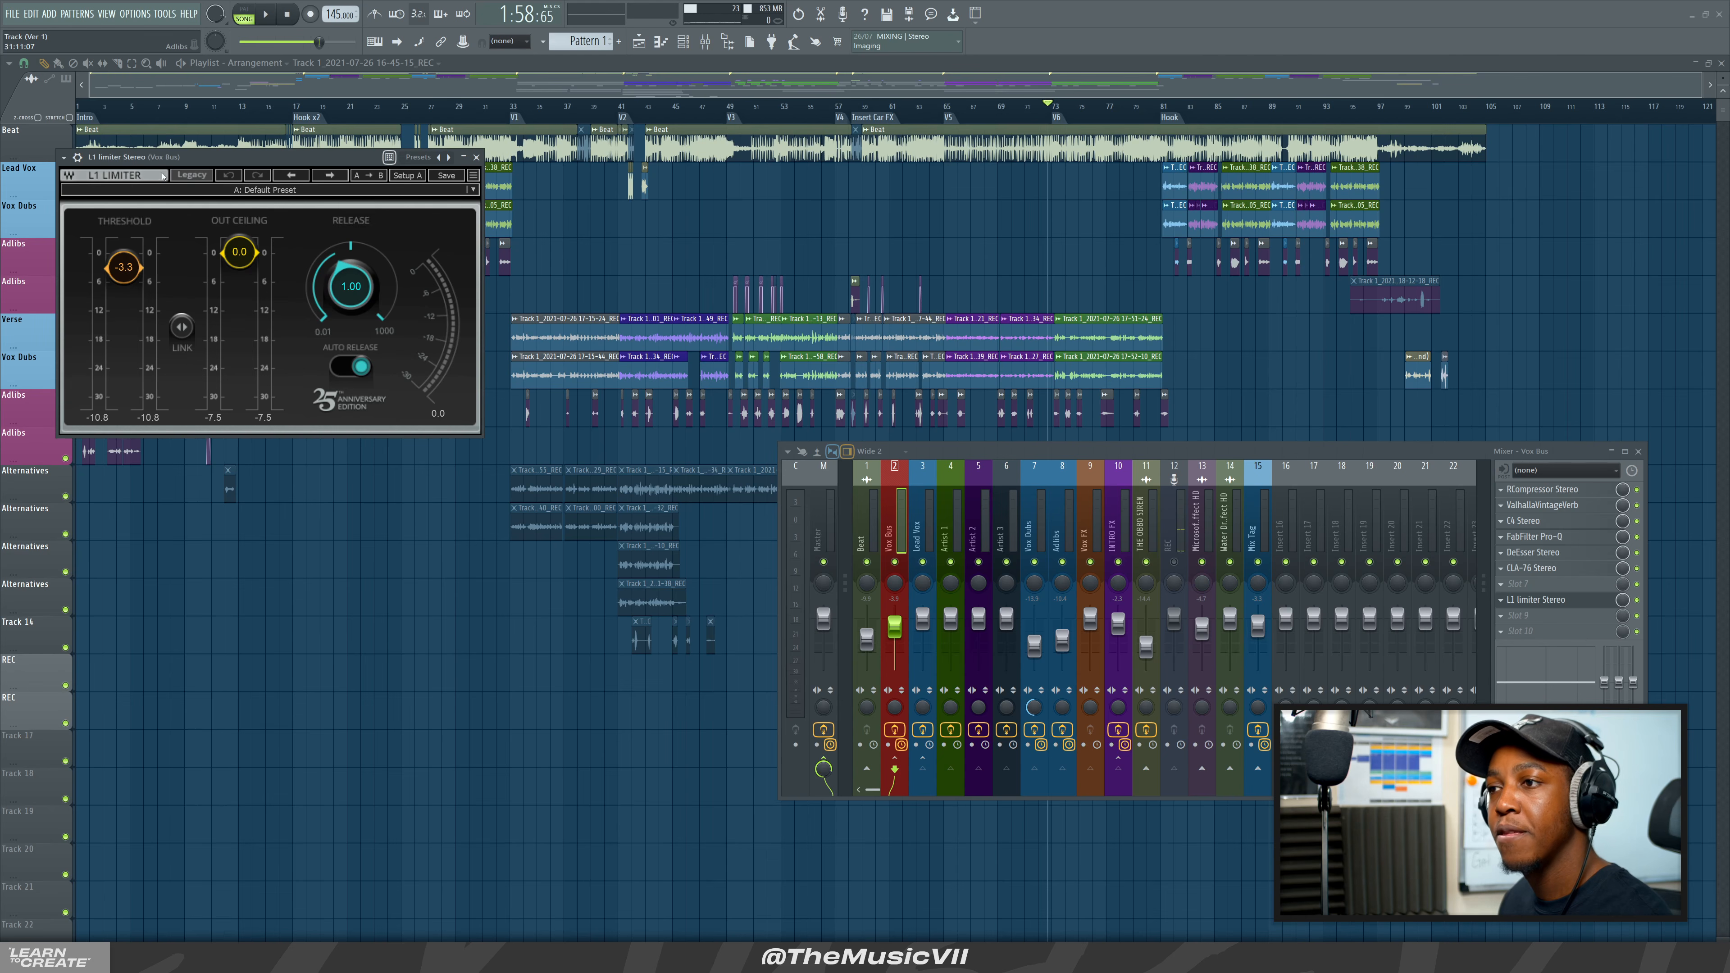
drag(171, 161, 249, 268)
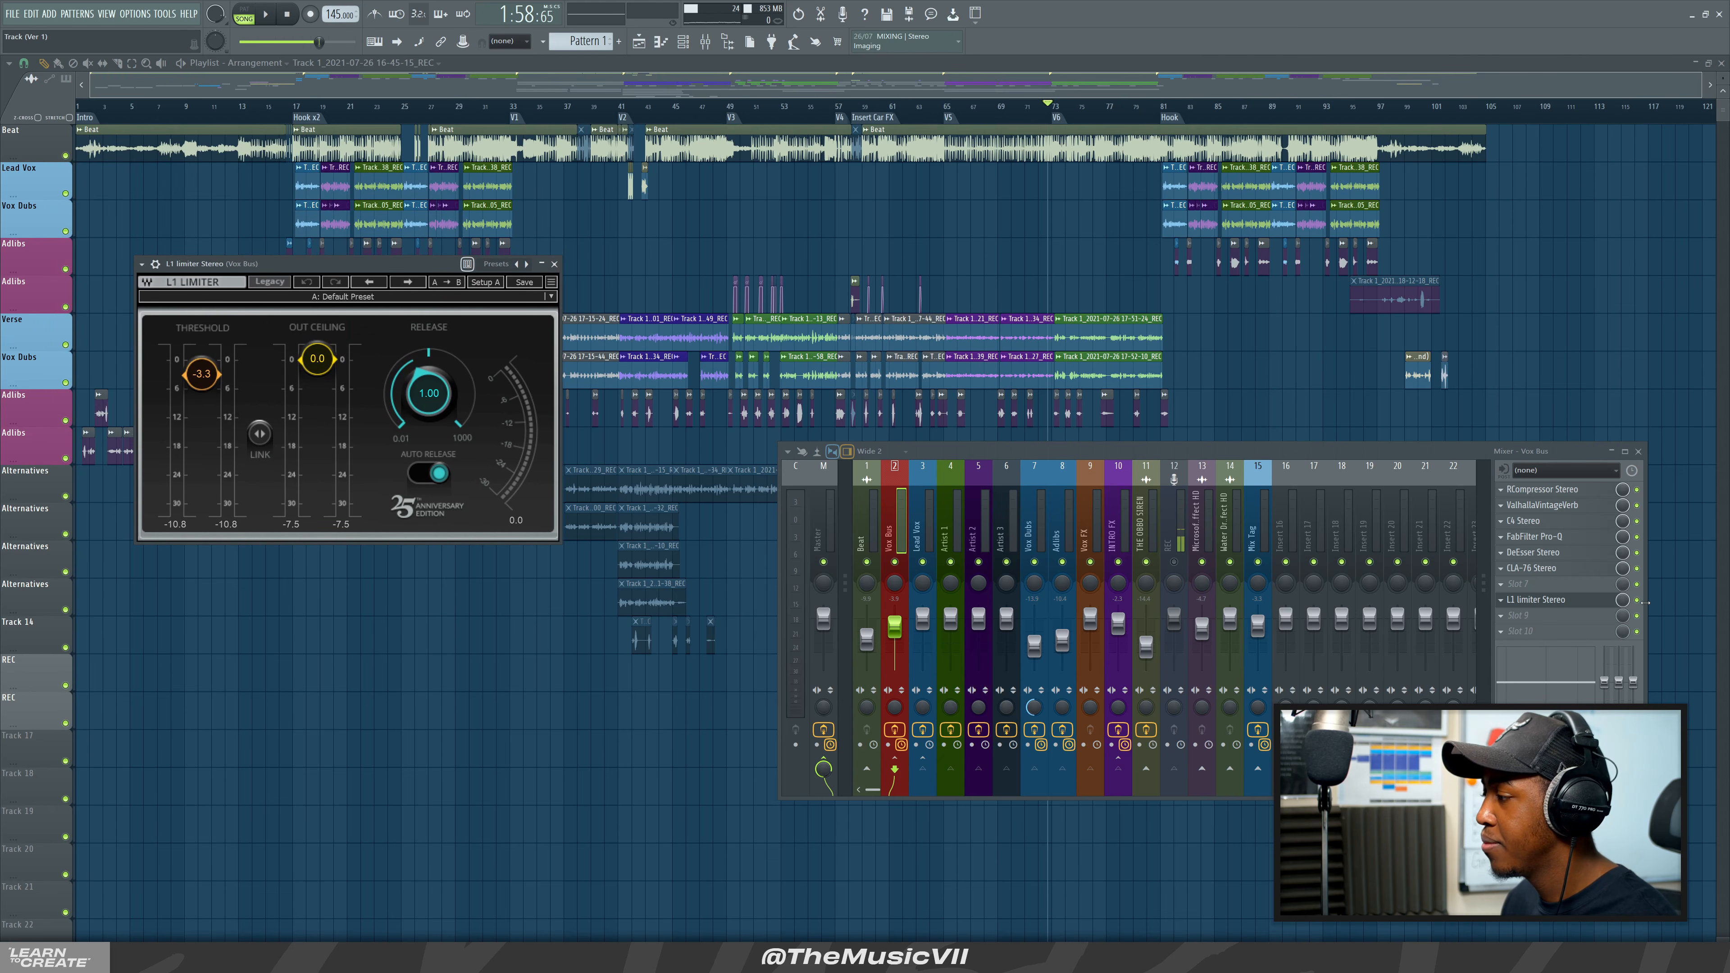
Compare the V6 vocals without the beat, playing with L1 limiter Stereo off and on.
key(space)
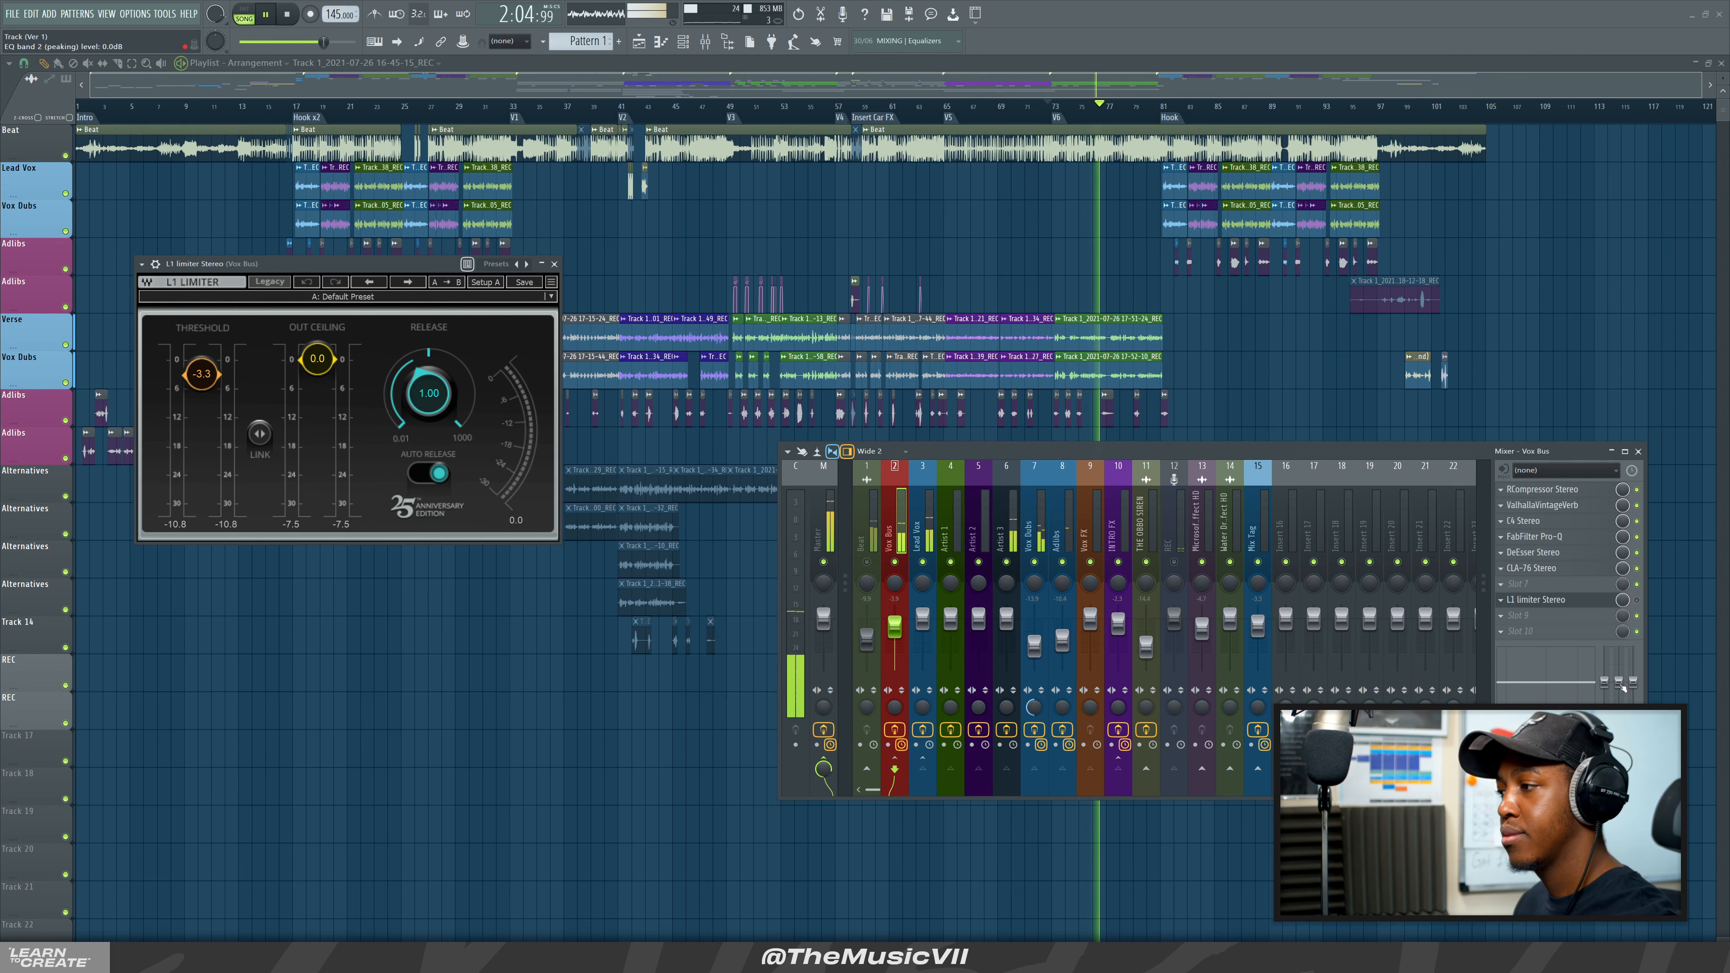
key(space)
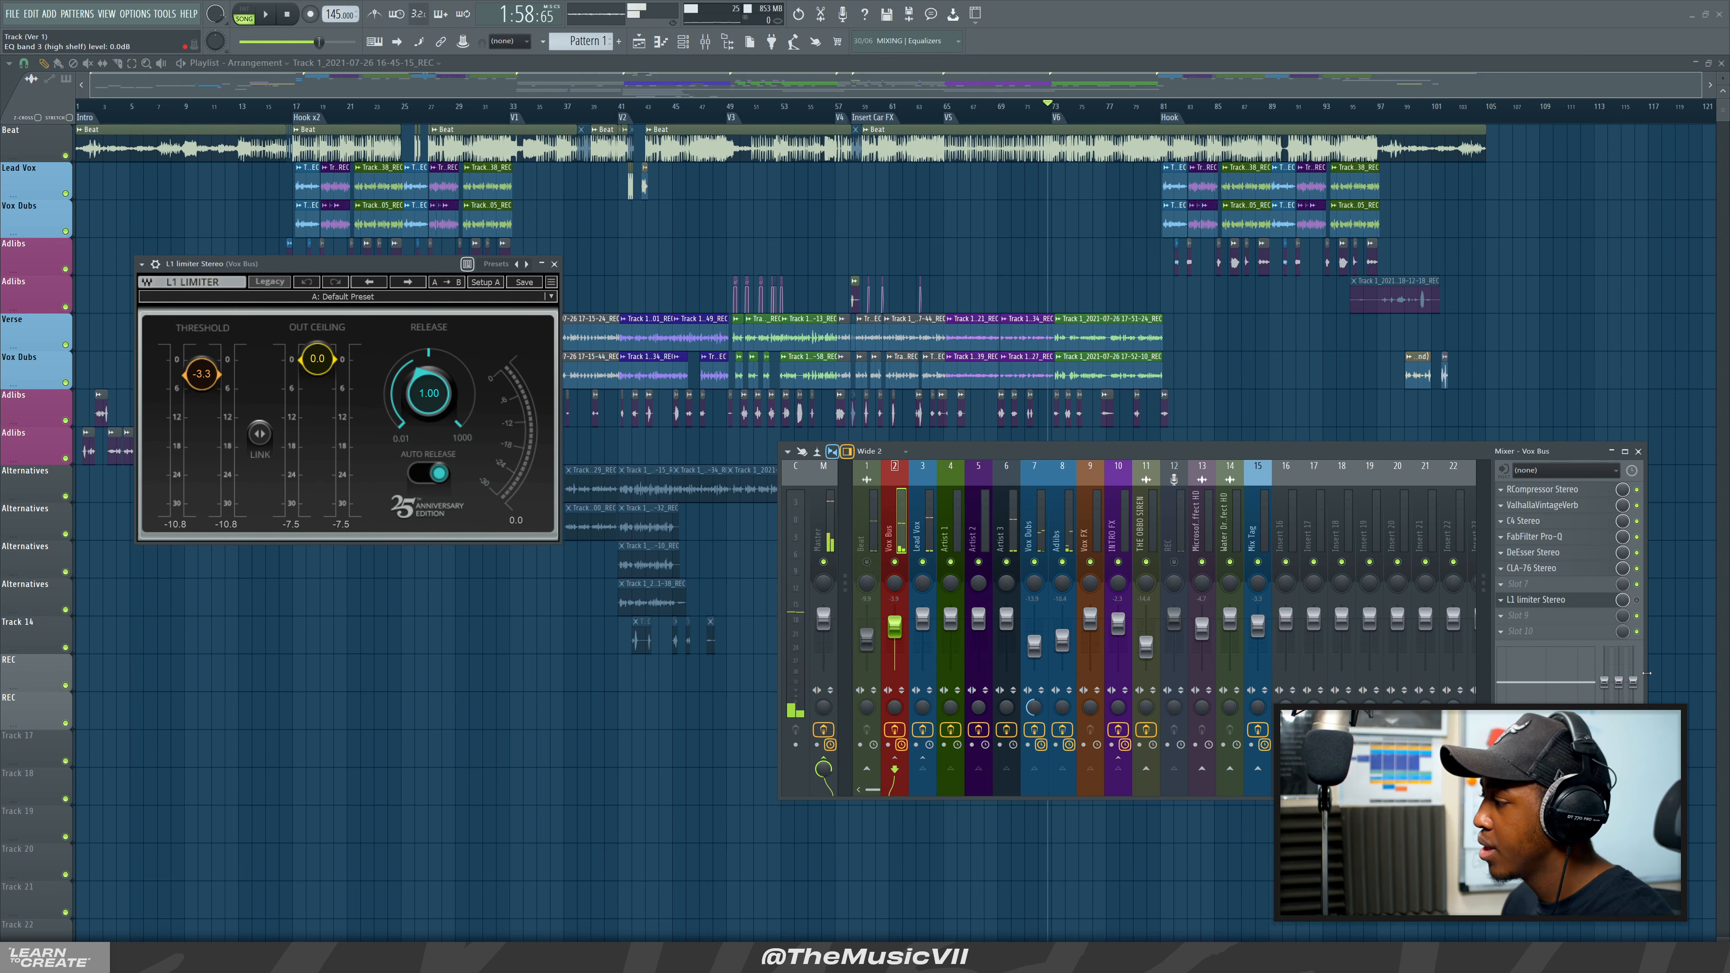
key(space)
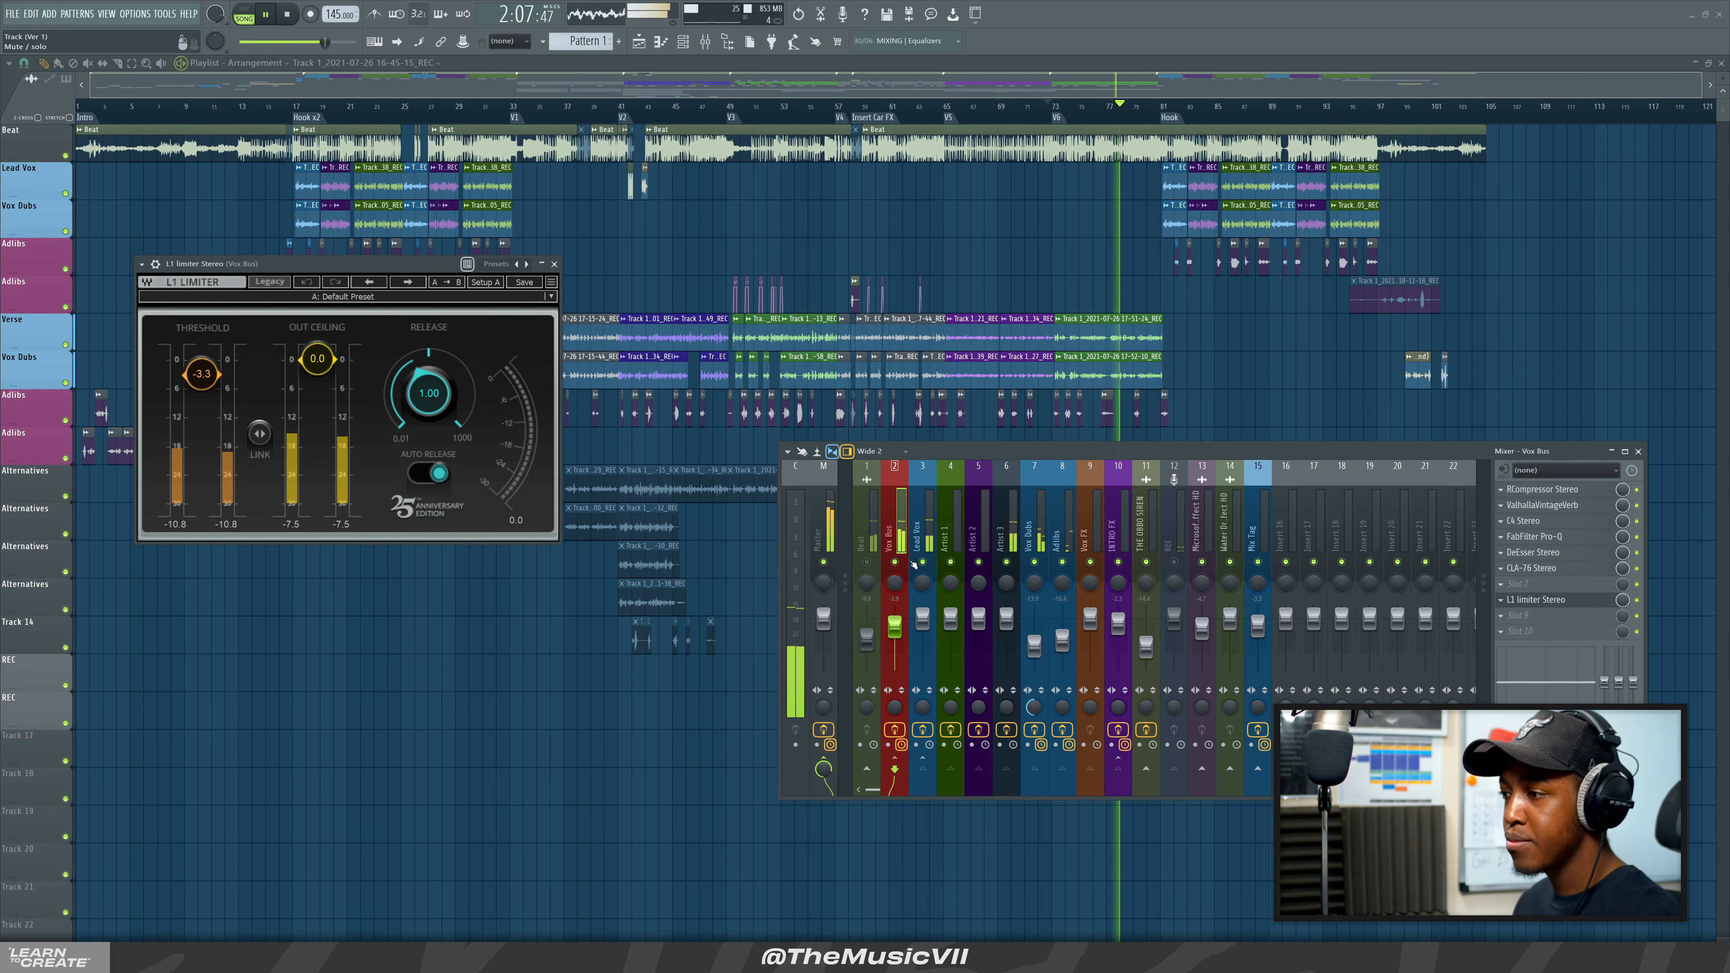
Replay the V6 section with the Beat track unmuted, reselect the Vox Bus, and close the L1 limiter window.
click(872, 547)
key(space)
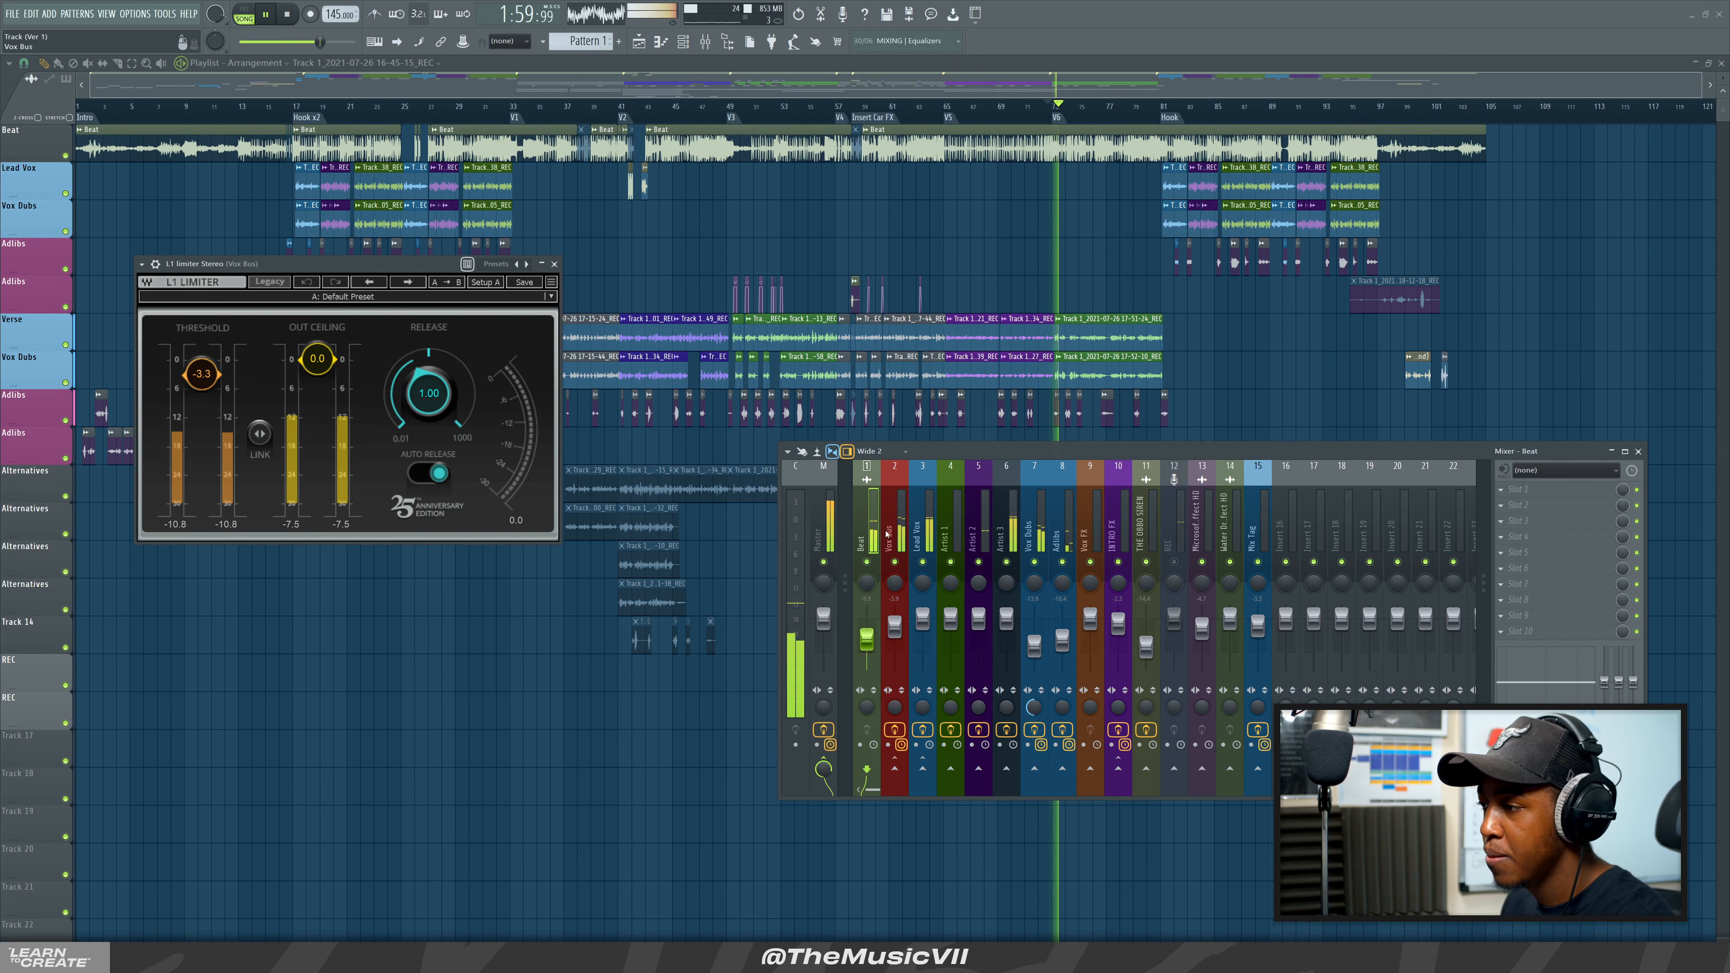
click(890, 528)
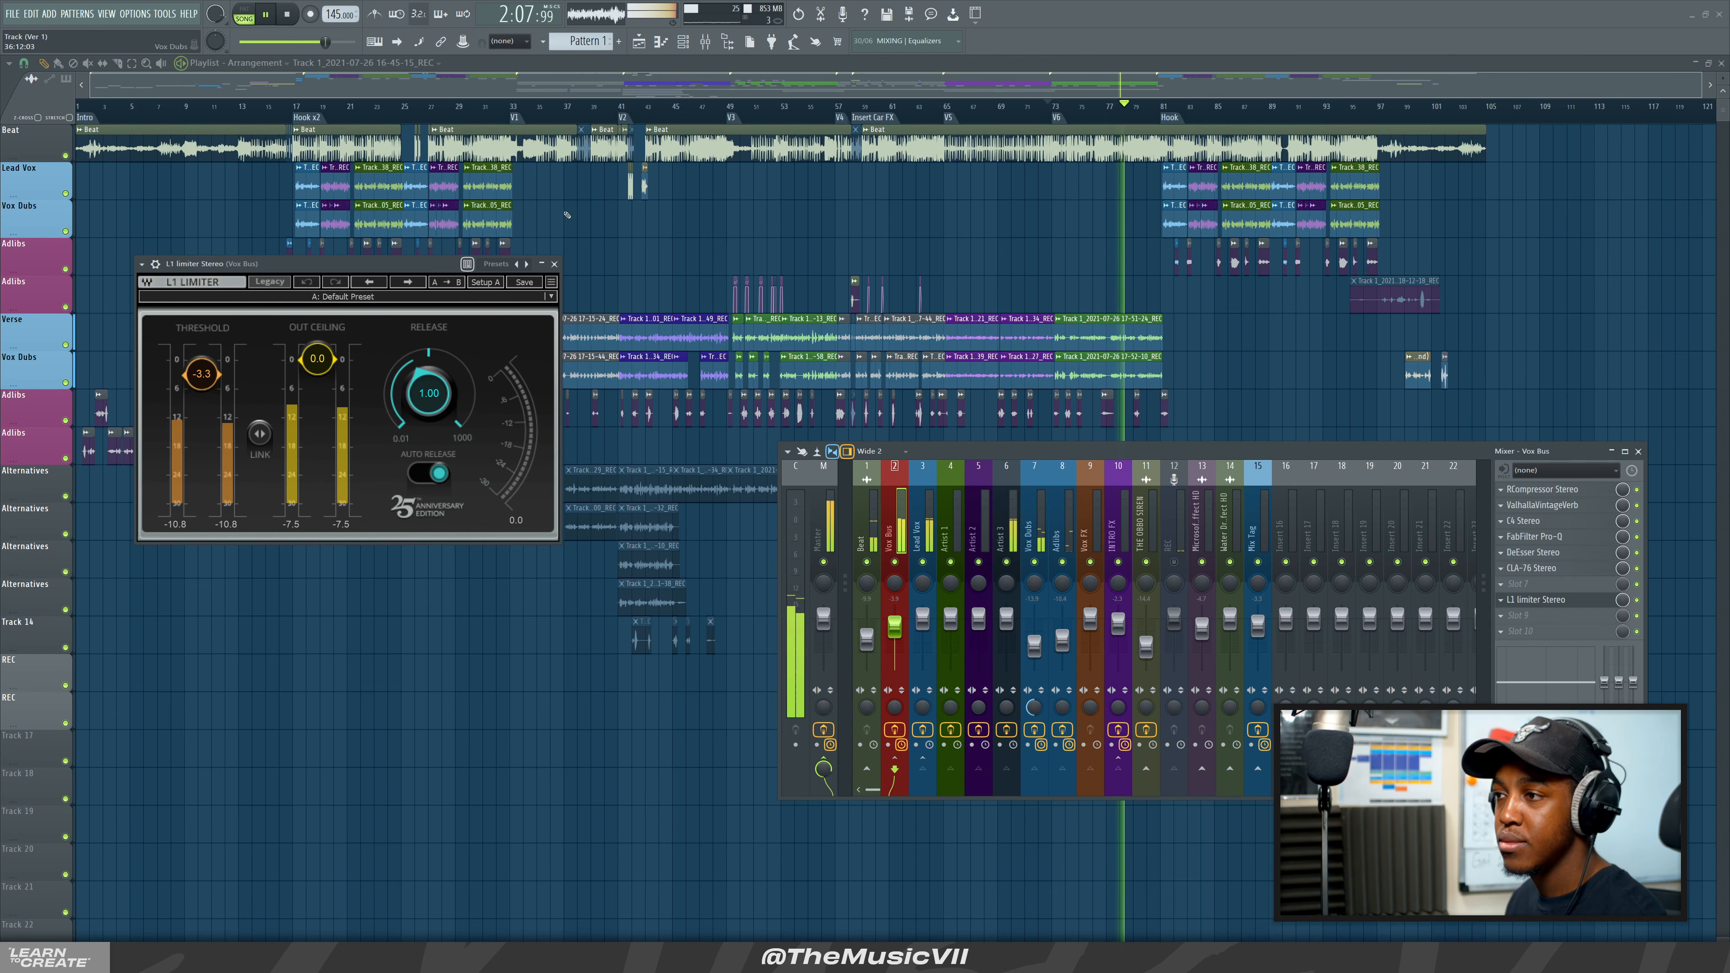
click(554, 264)
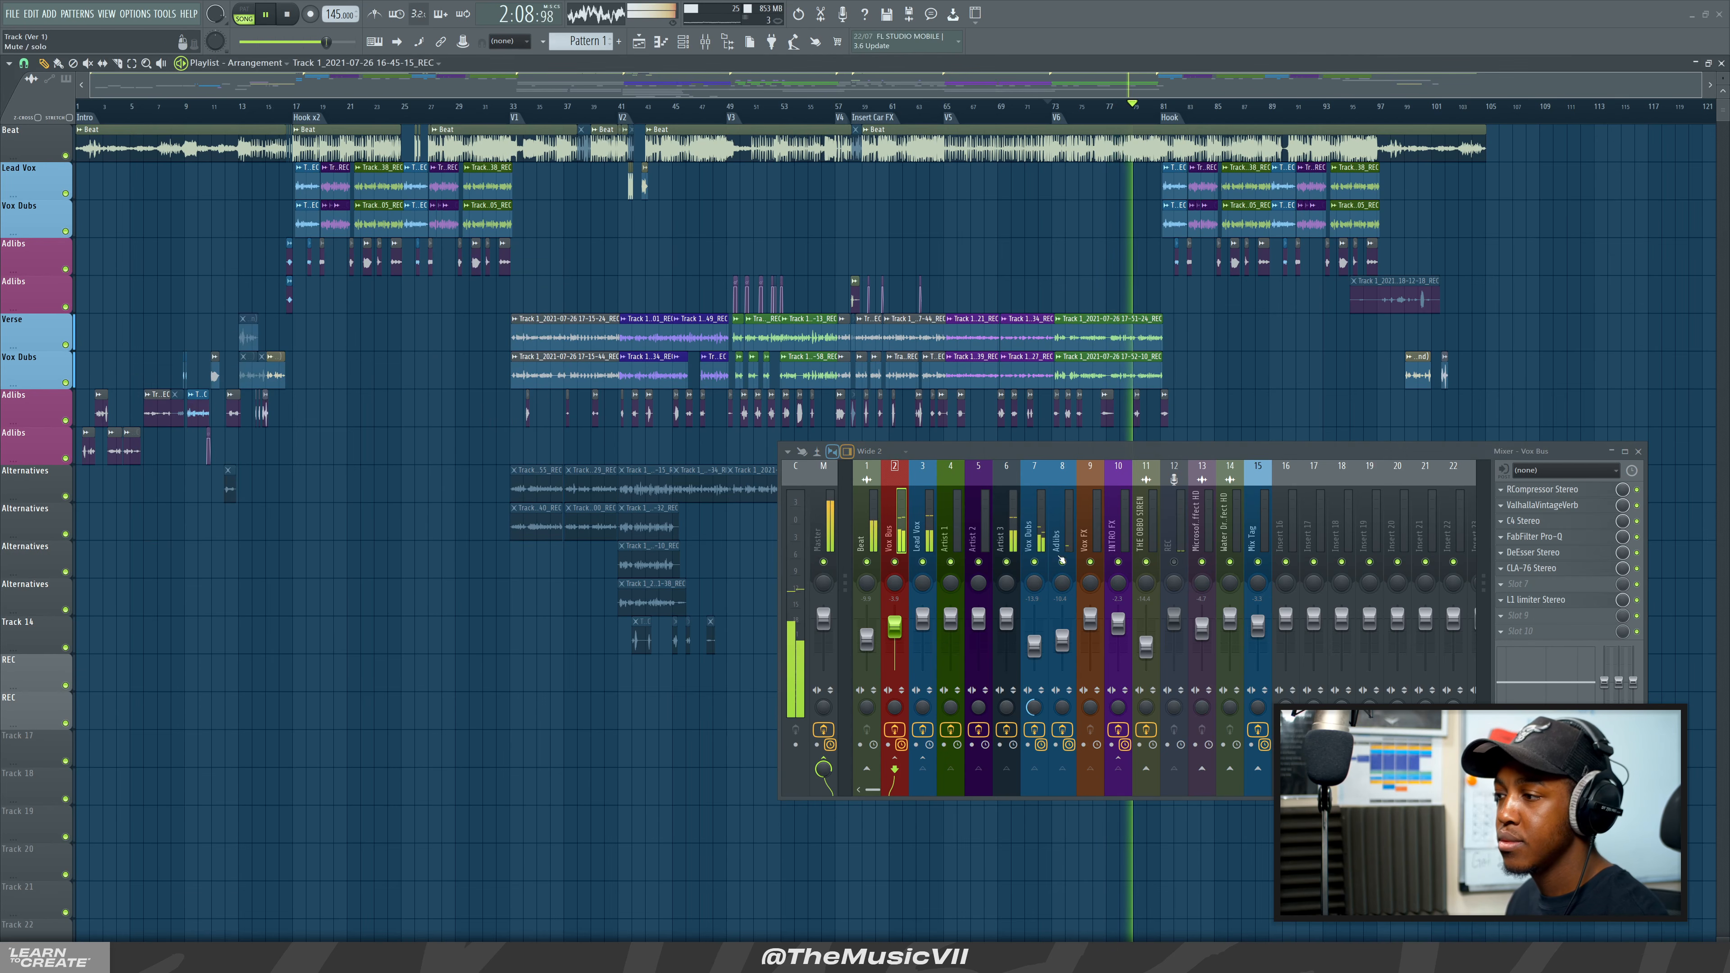
Select the Lead Vox mixer track and the Master track while the song plays, and stop playback.
click(922, 518)
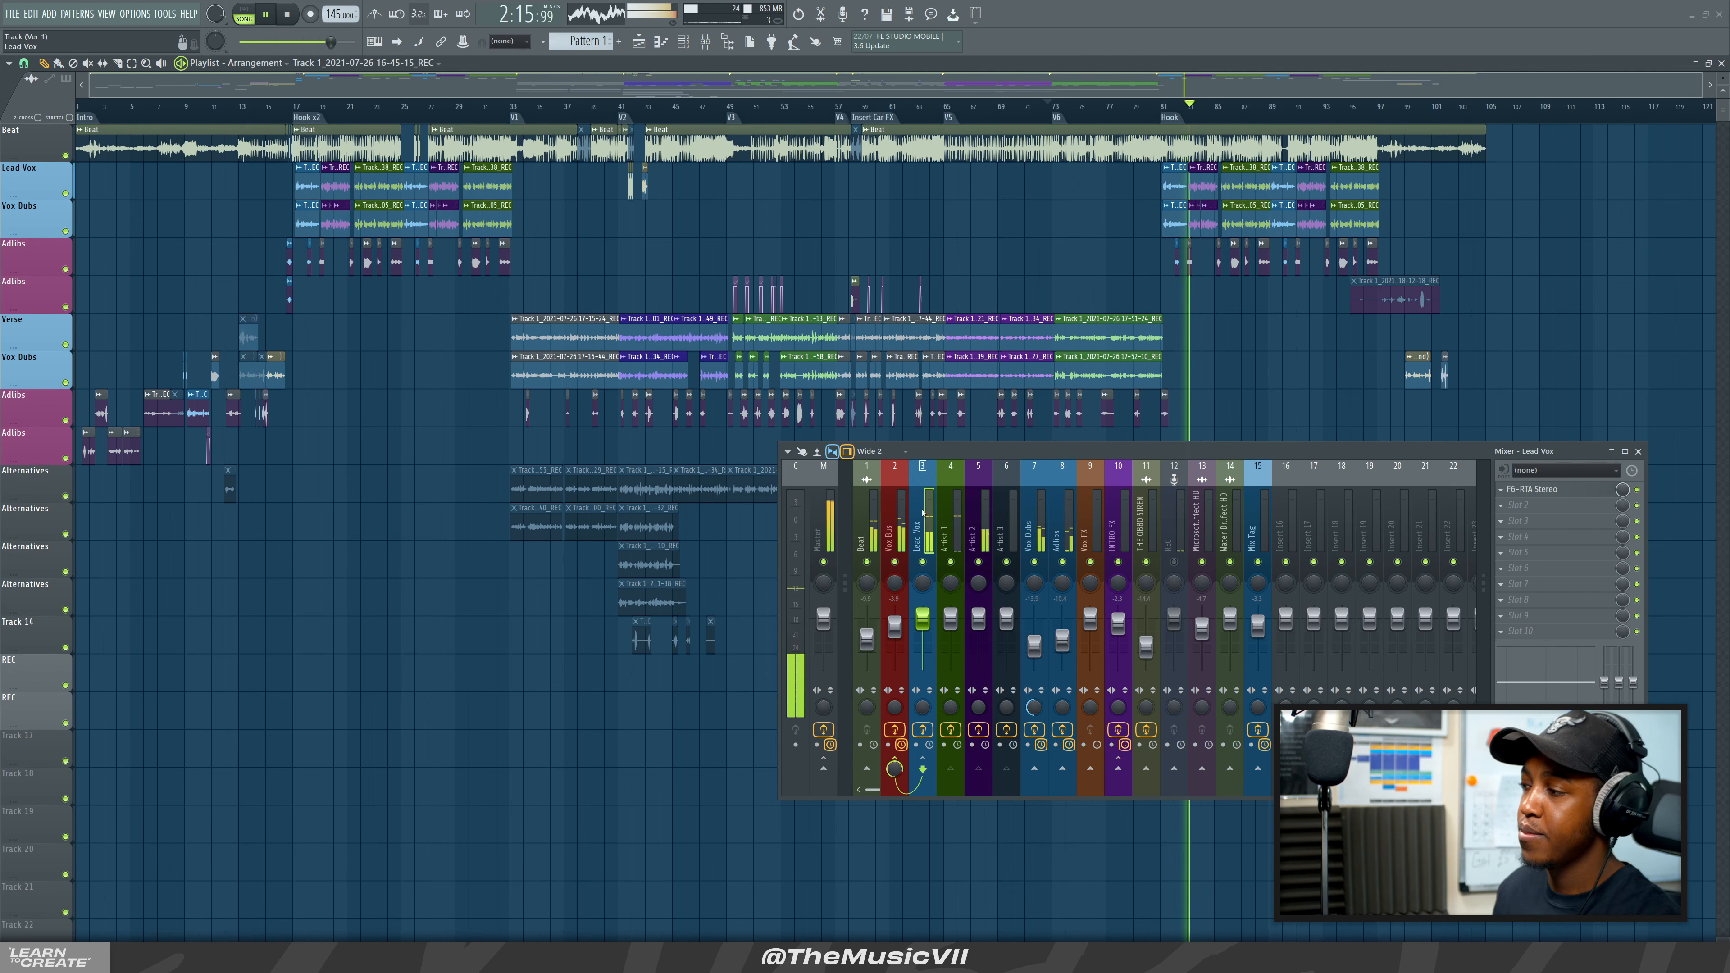
click(826, 508)
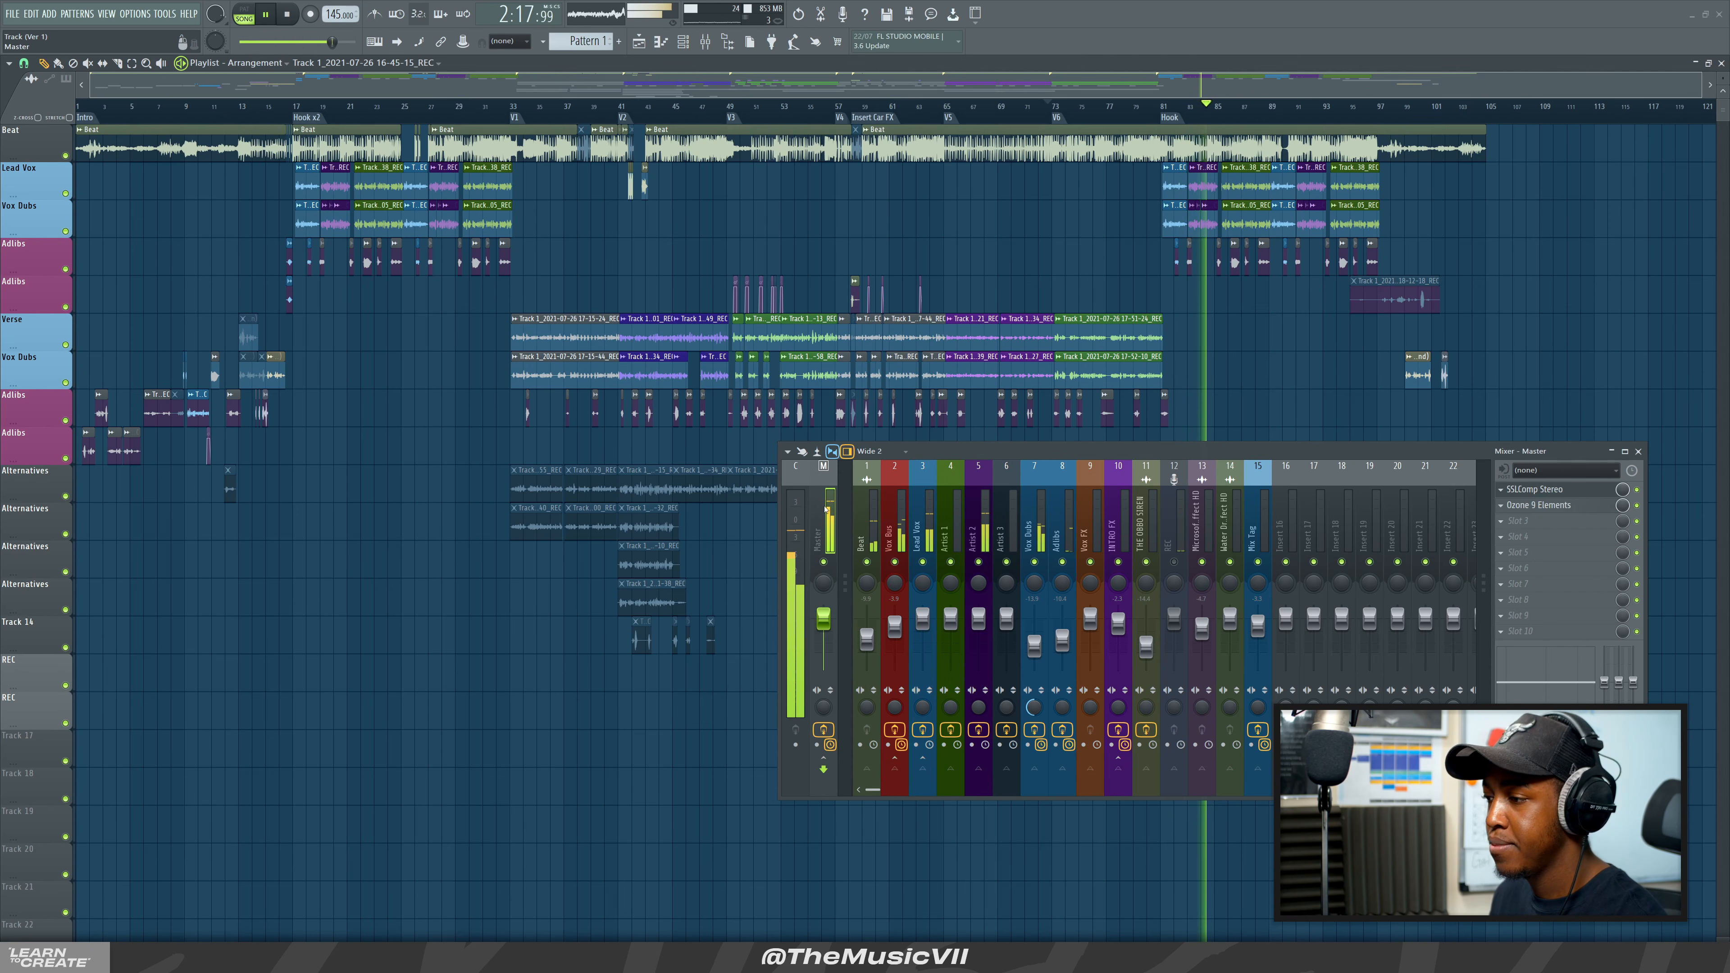
key(space)
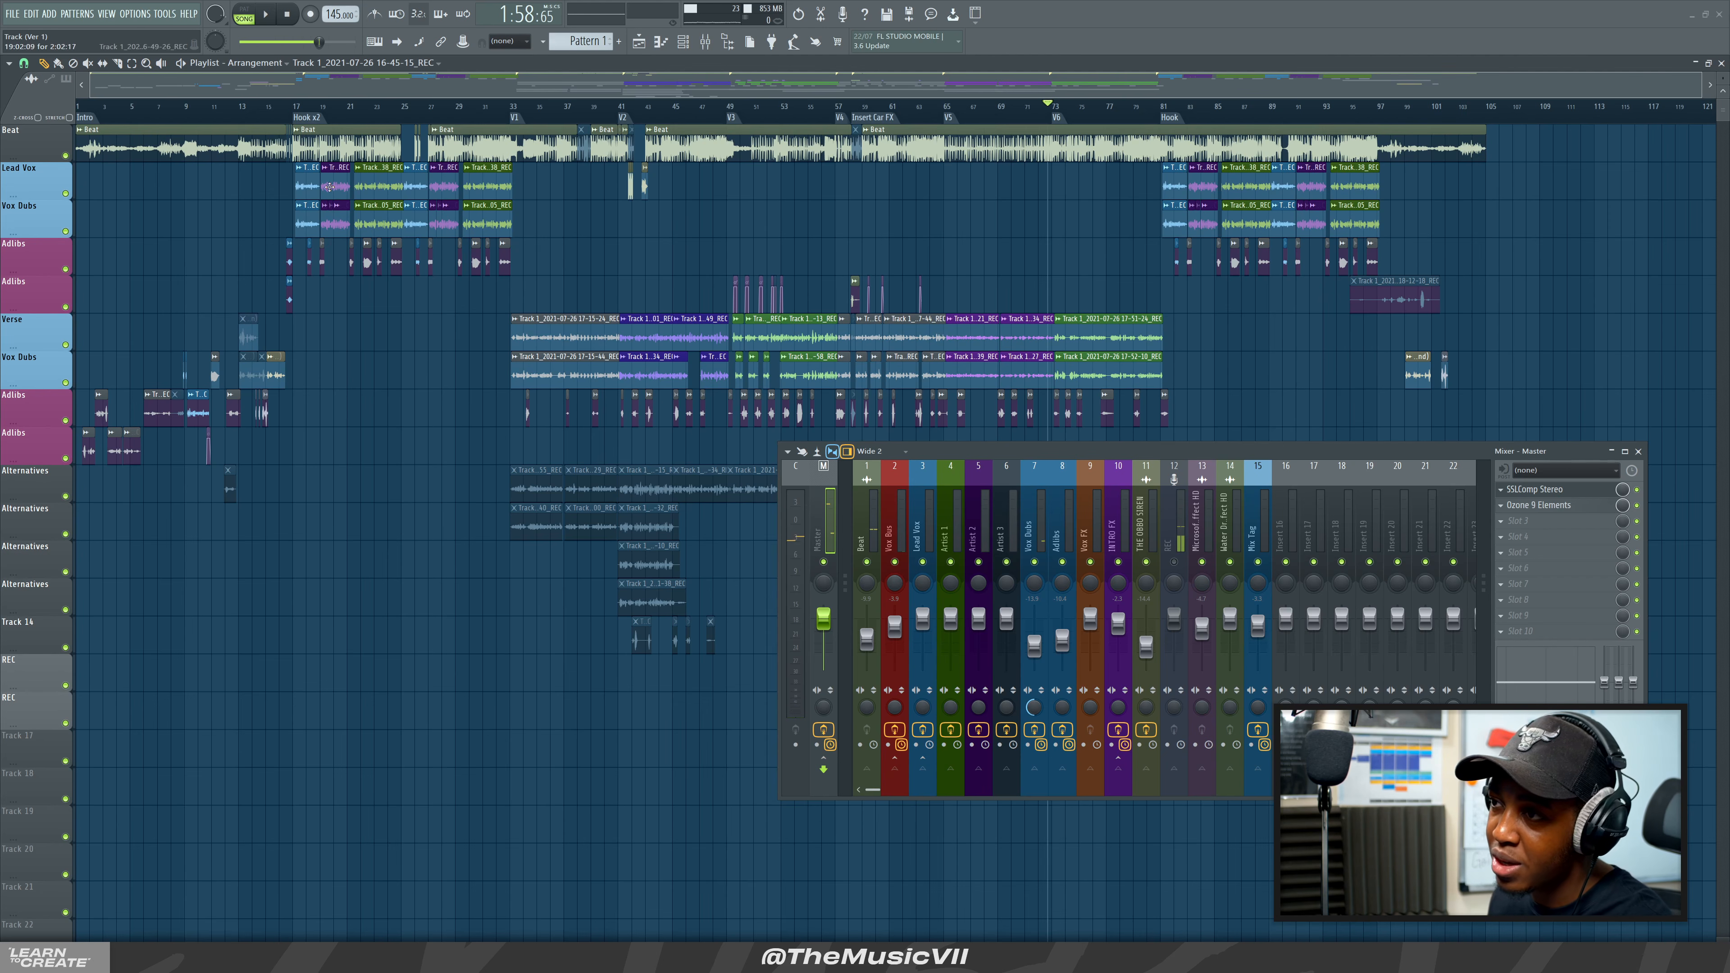
Open SSLComp Stereo on the Master, preview the song just before the first hook, and replay it from the V6 section.
click(276, 108)
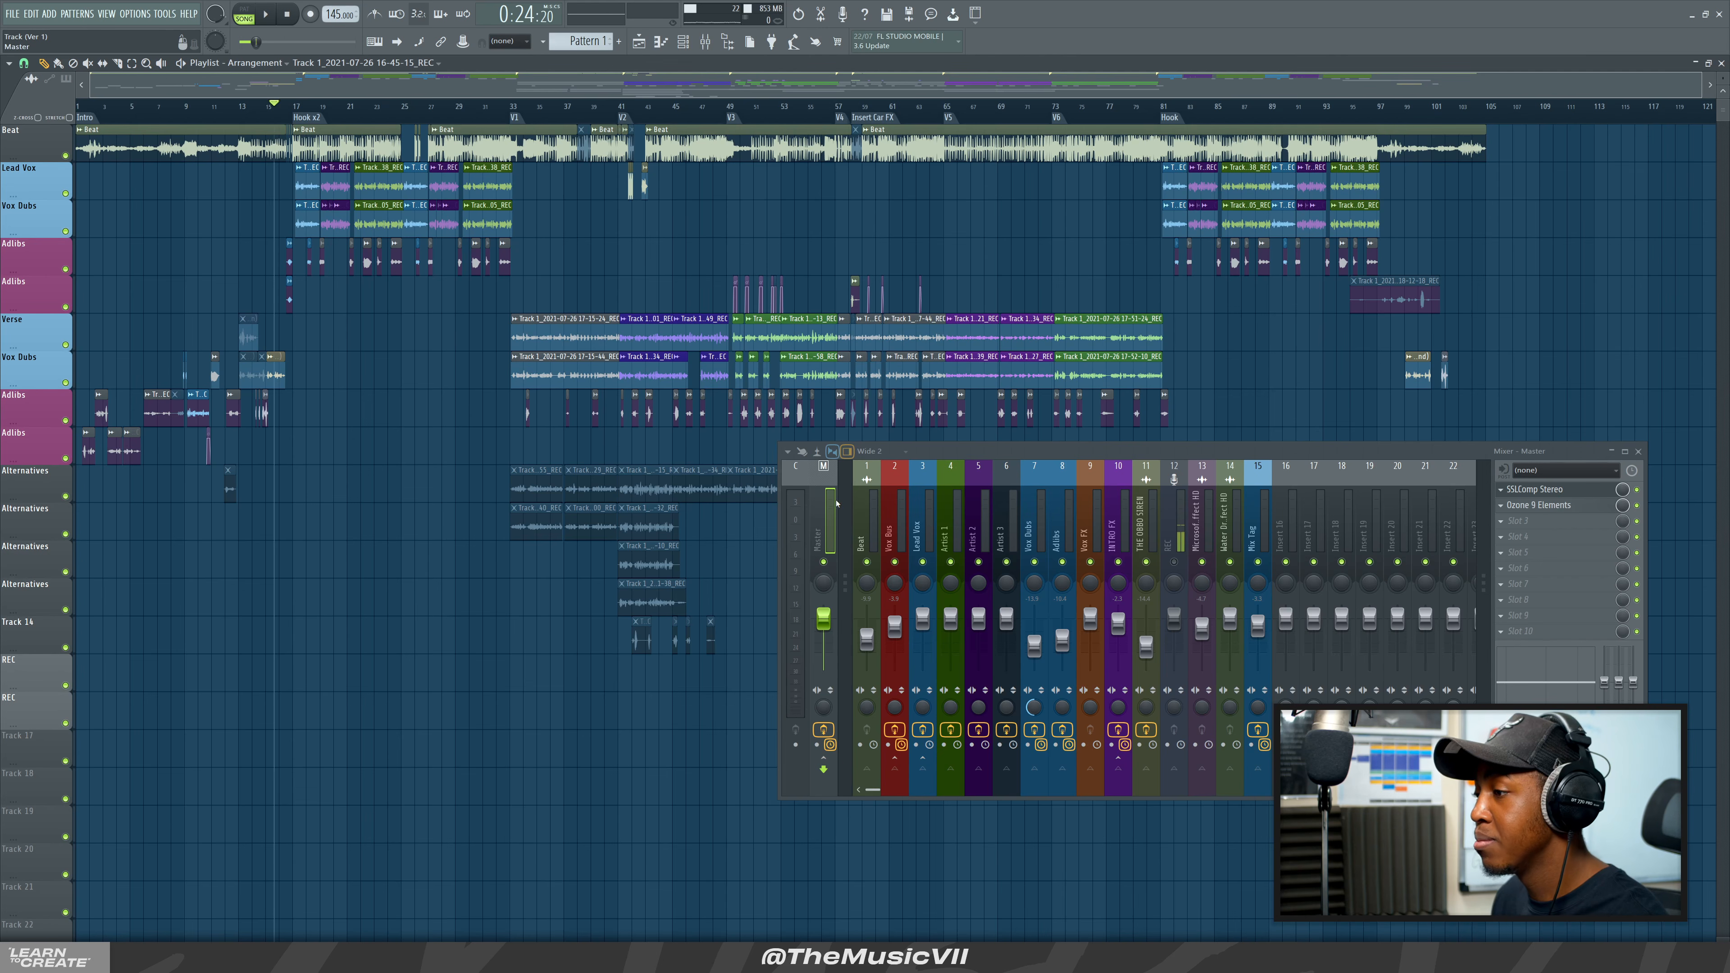
click(1546, 496)
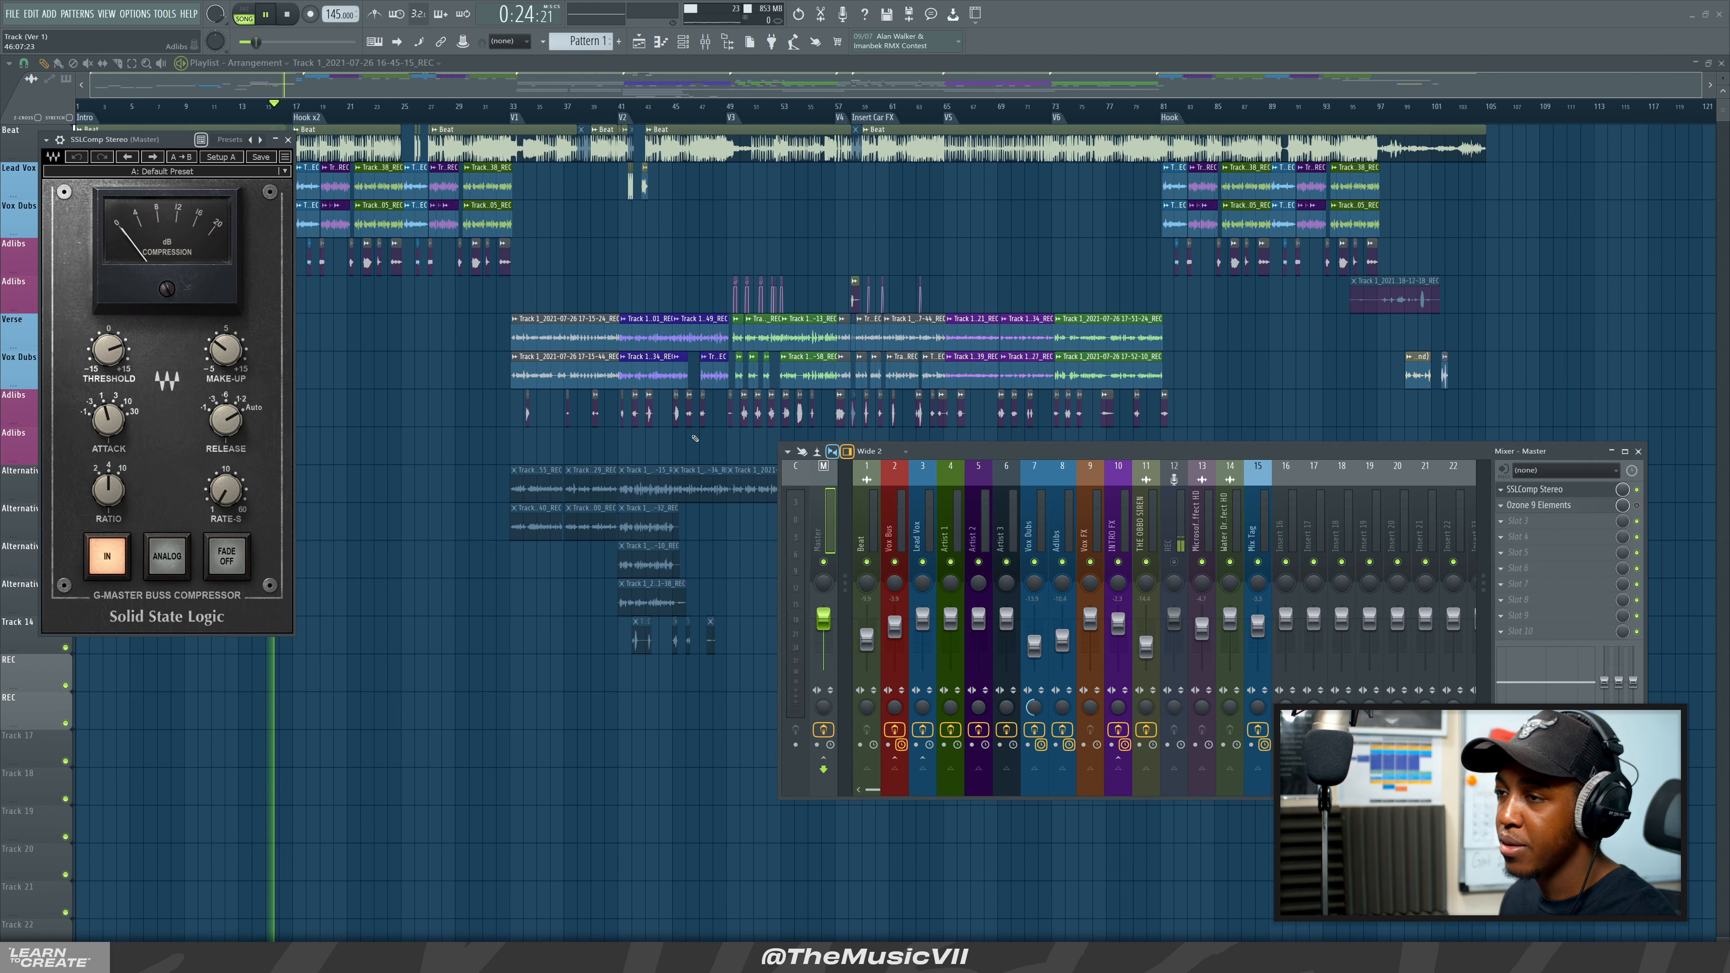
key(space)
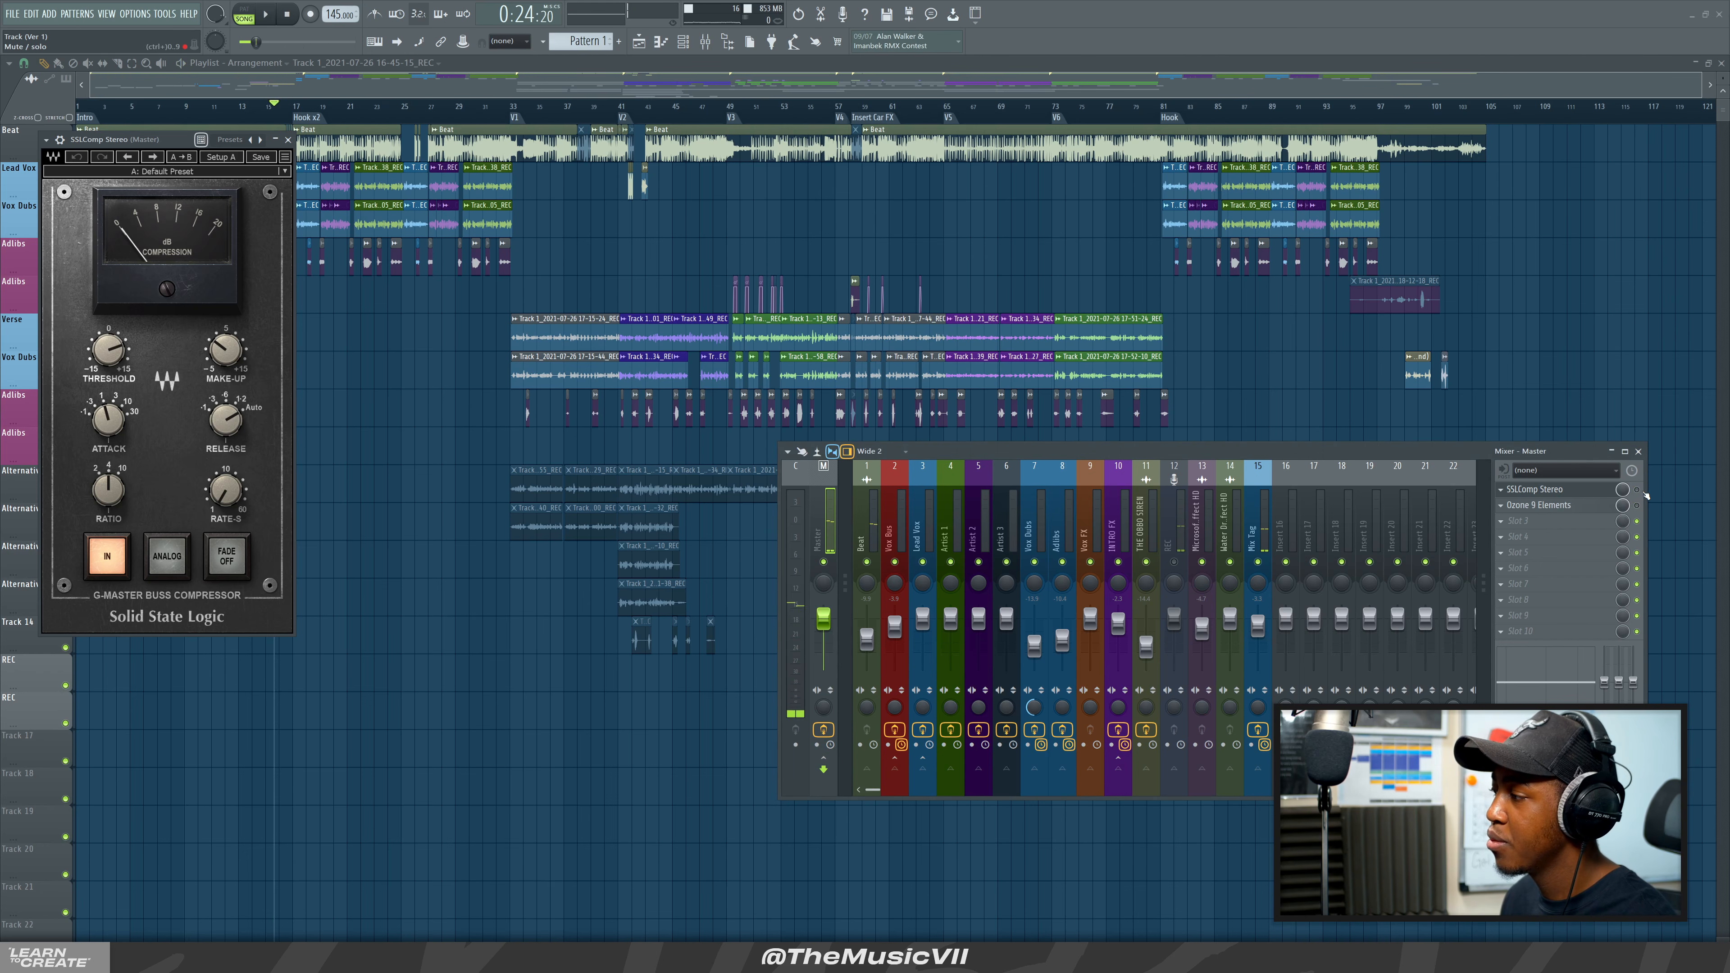
click(1034, 113)
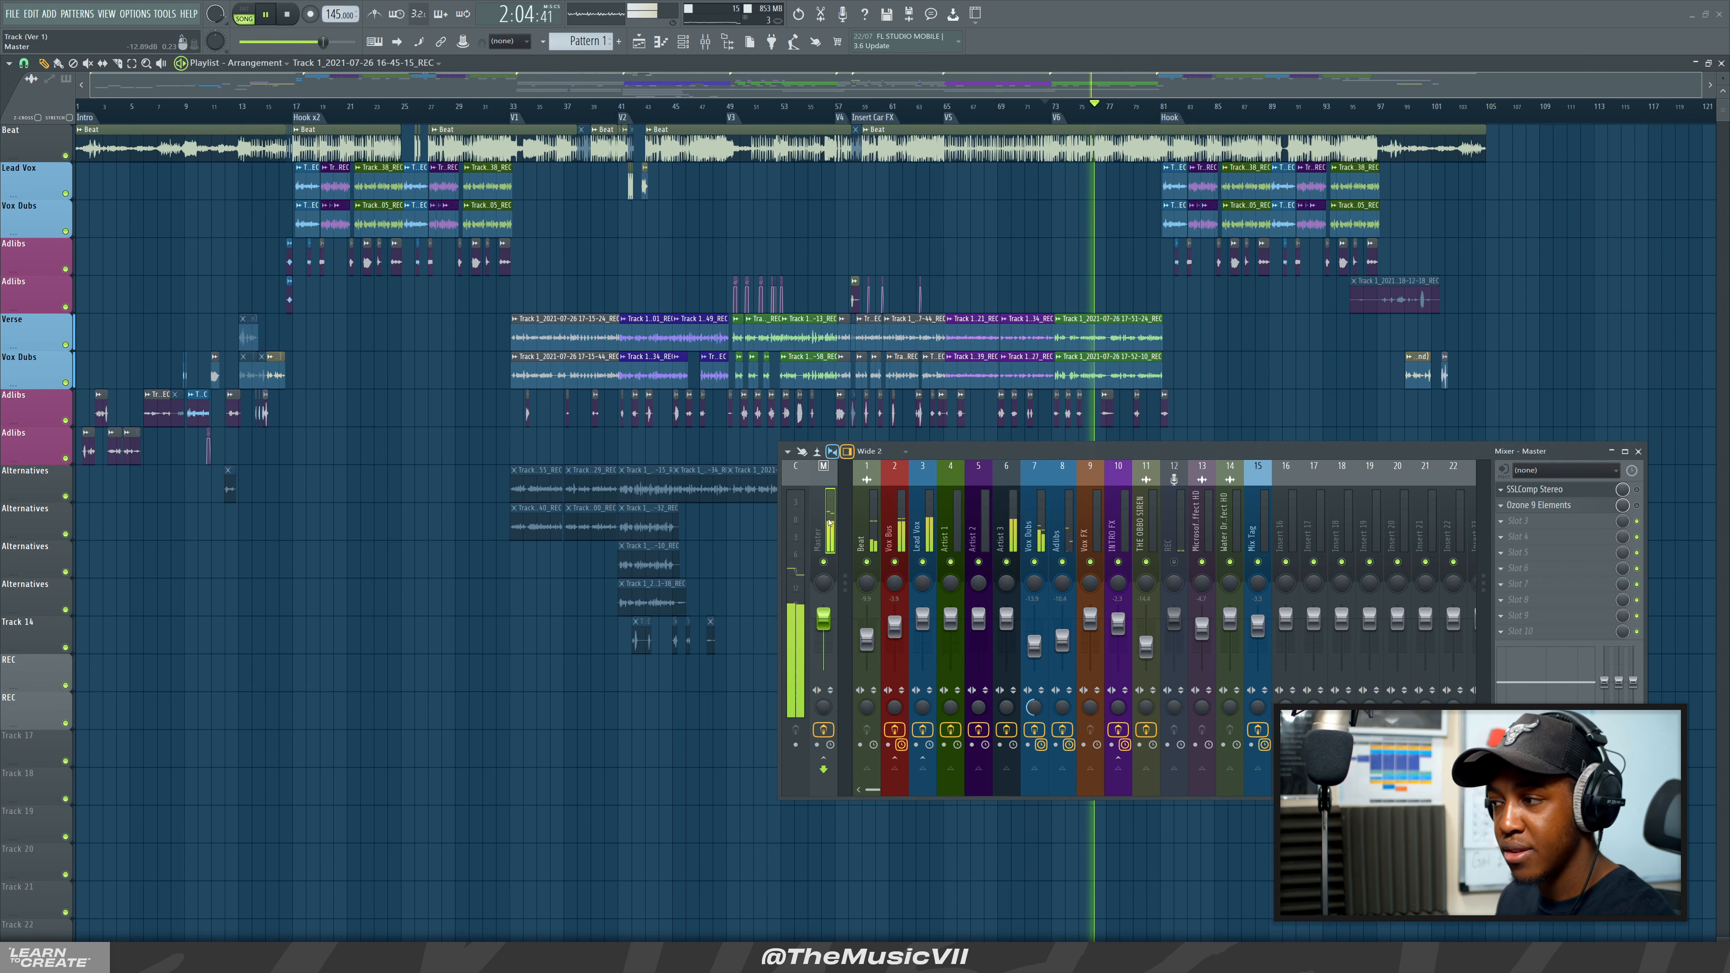
key(space)
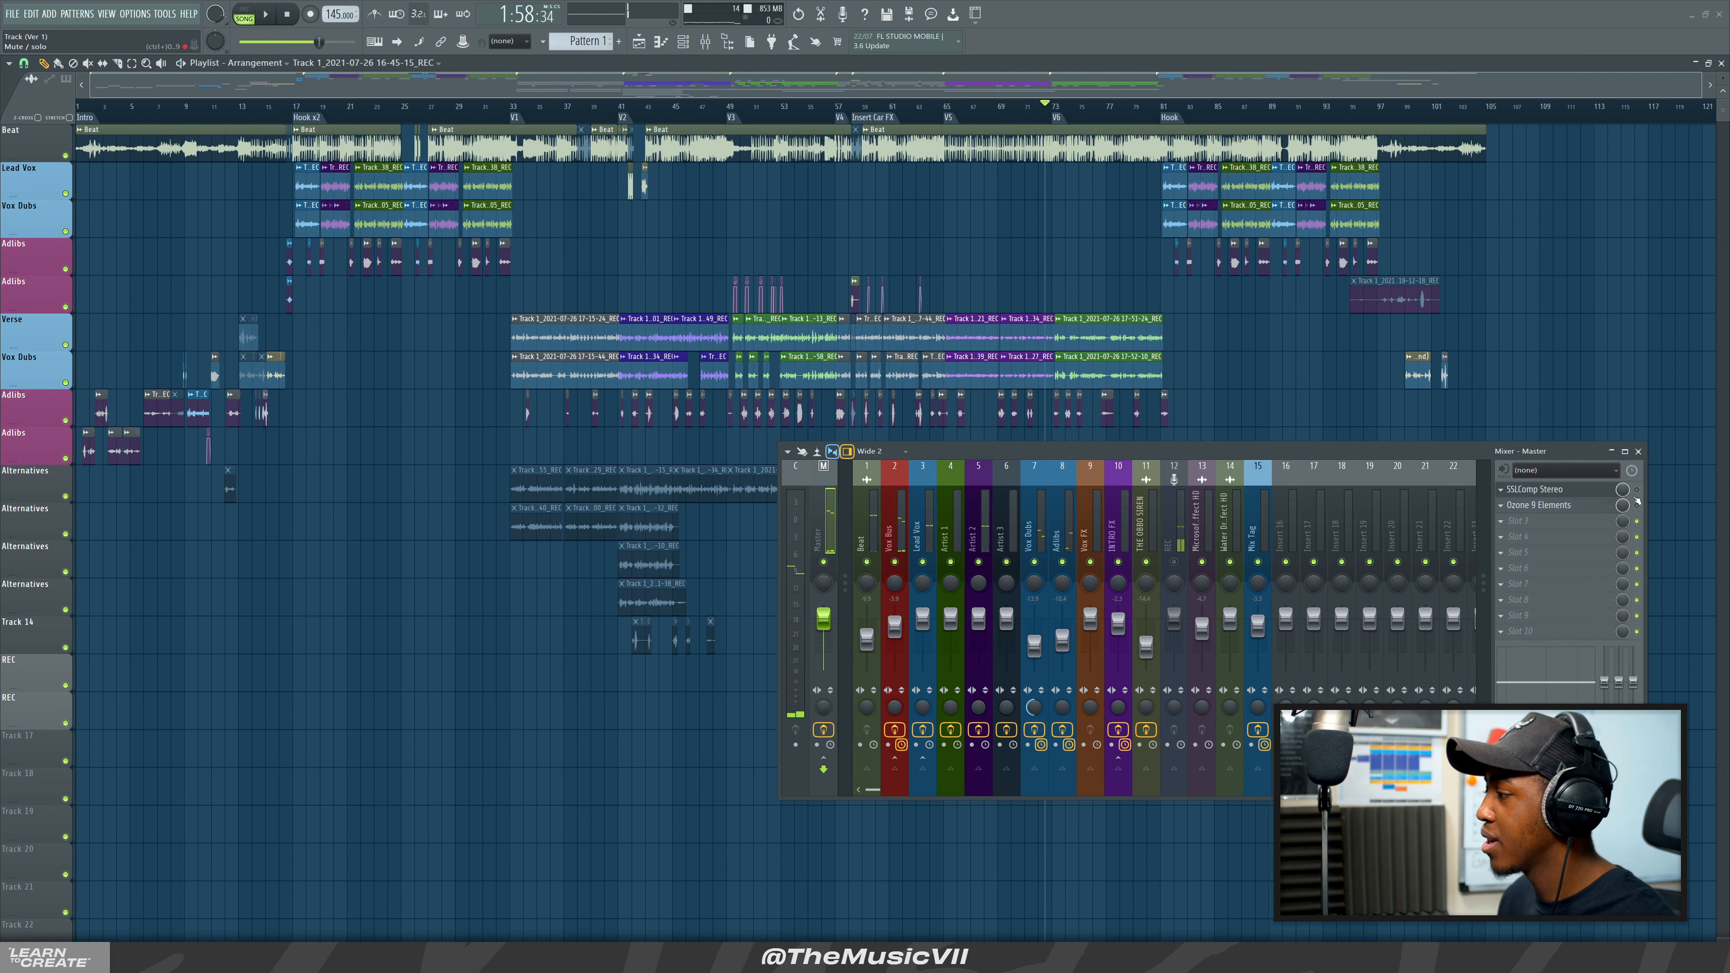
Reopen SSLComp Stereo on the Master, play the V6 section with its compression meter in view, close its window and stop playback.
click(1570, 490)
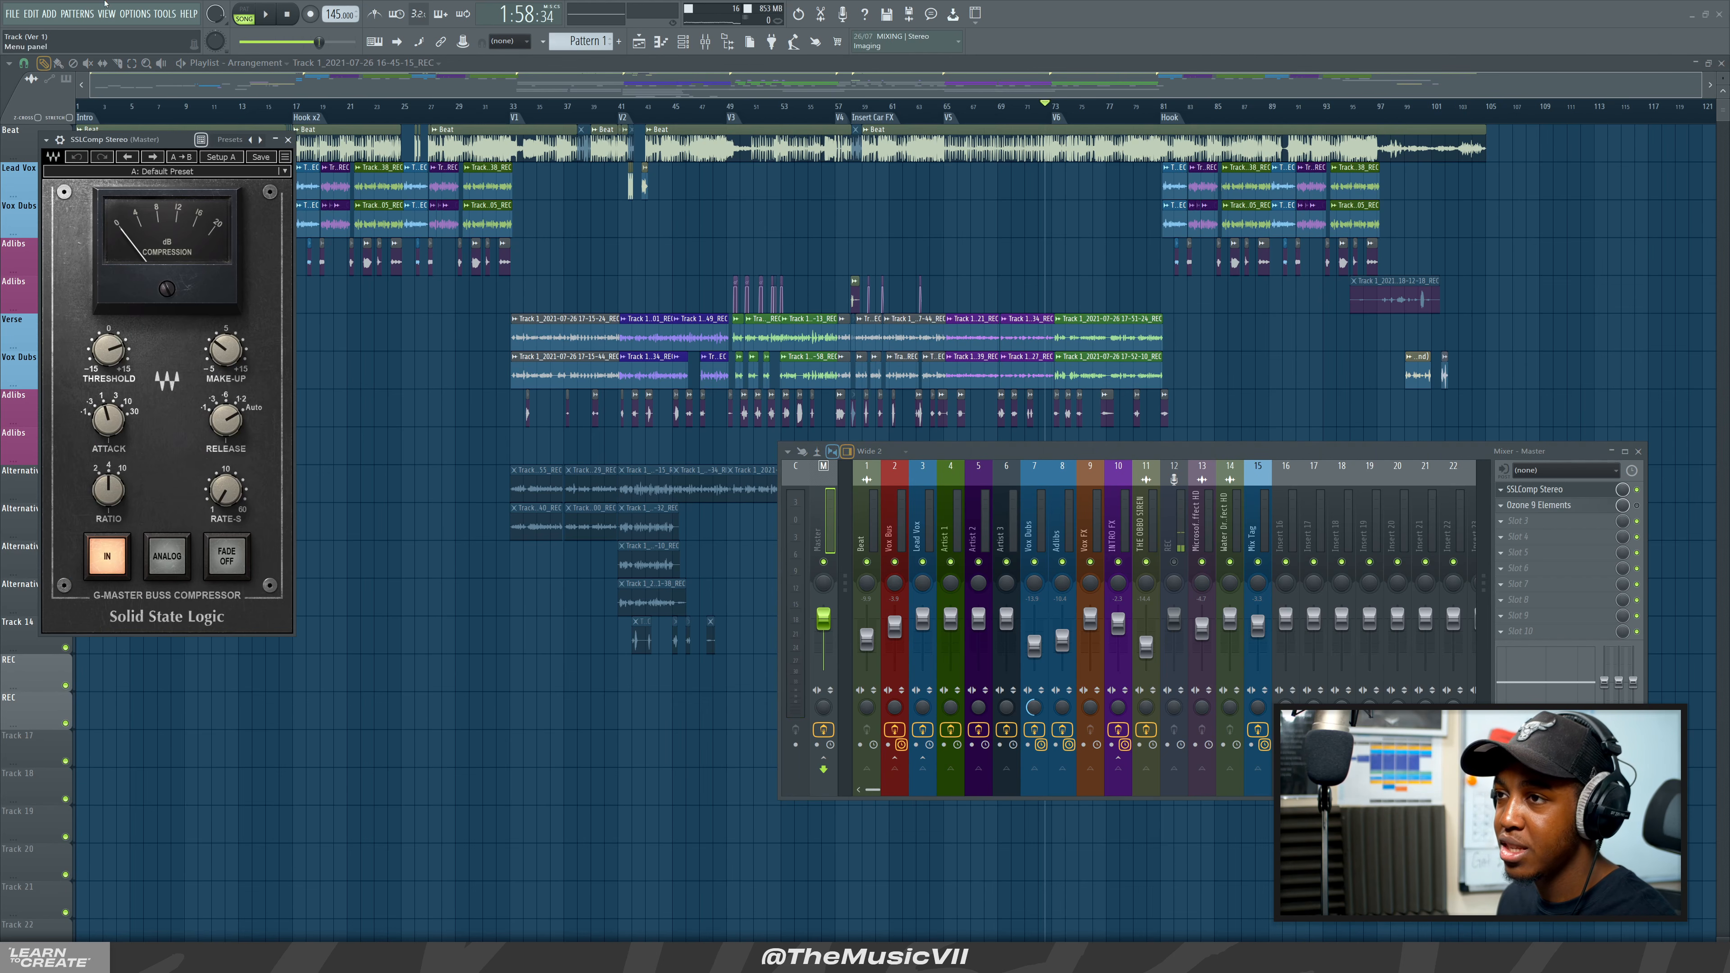
key(space)
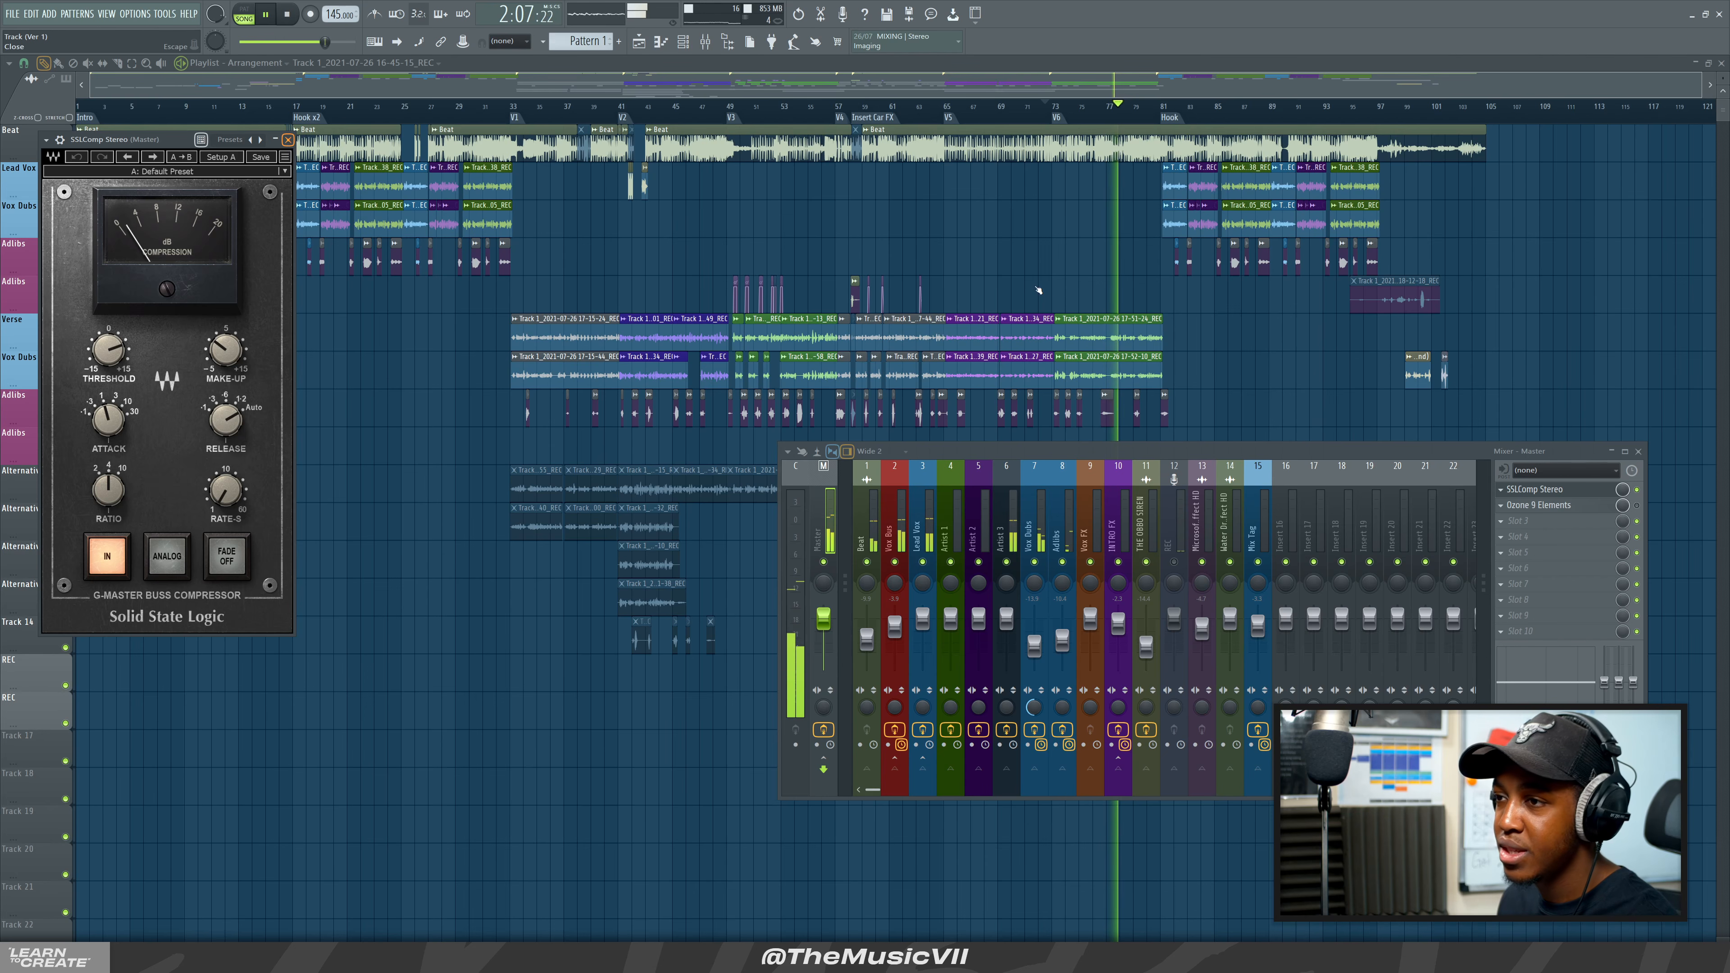
click(288, 139)
key(space)
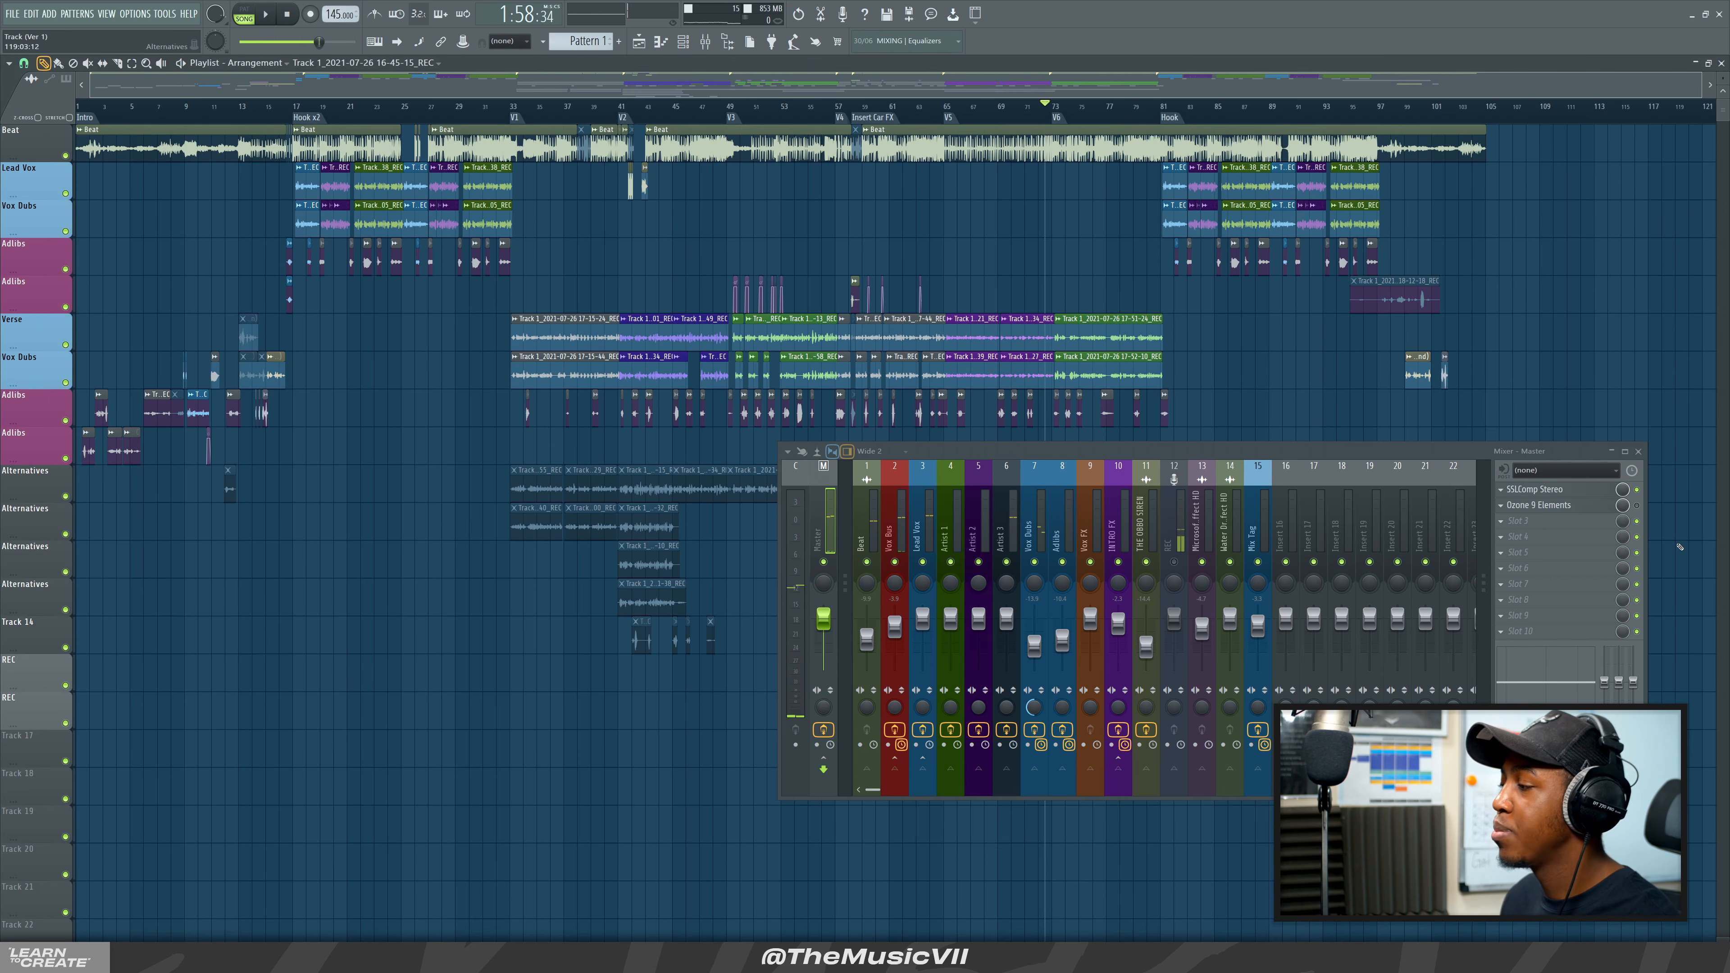
Open Ozone 9 Elements on the Master, view its Equalizer and Maximizer modules while the song plays from V6, and stop playback.
click(1585, 505)
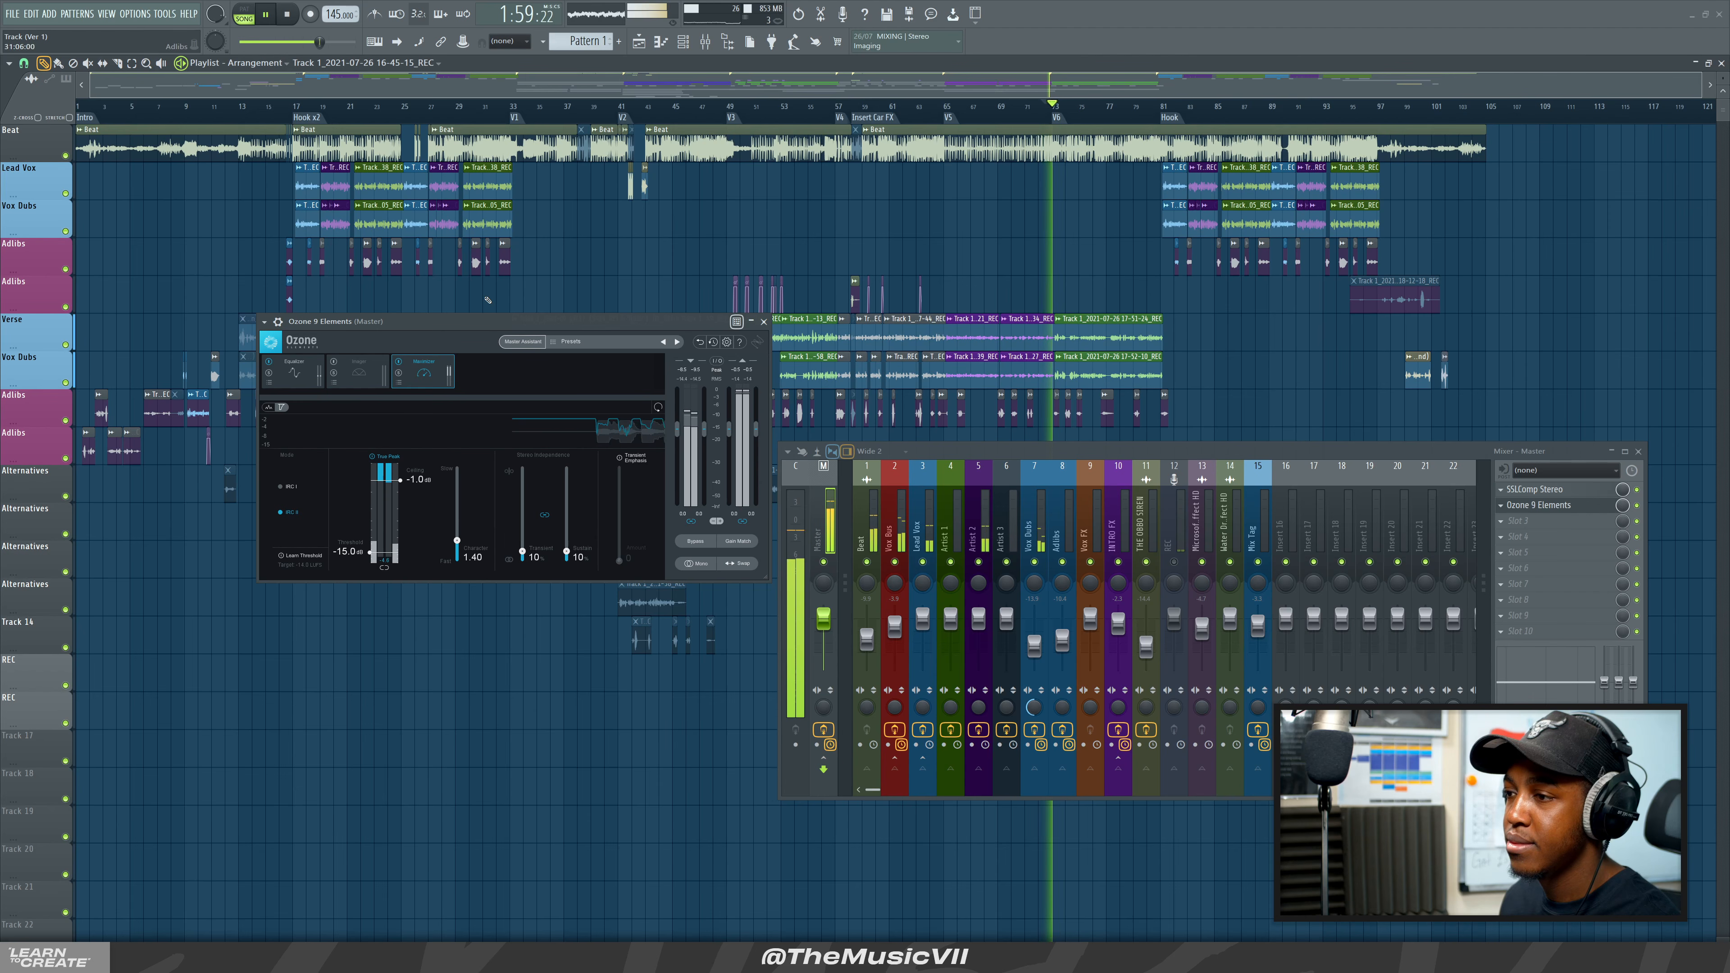
click(297, 374)
click(399, 379)
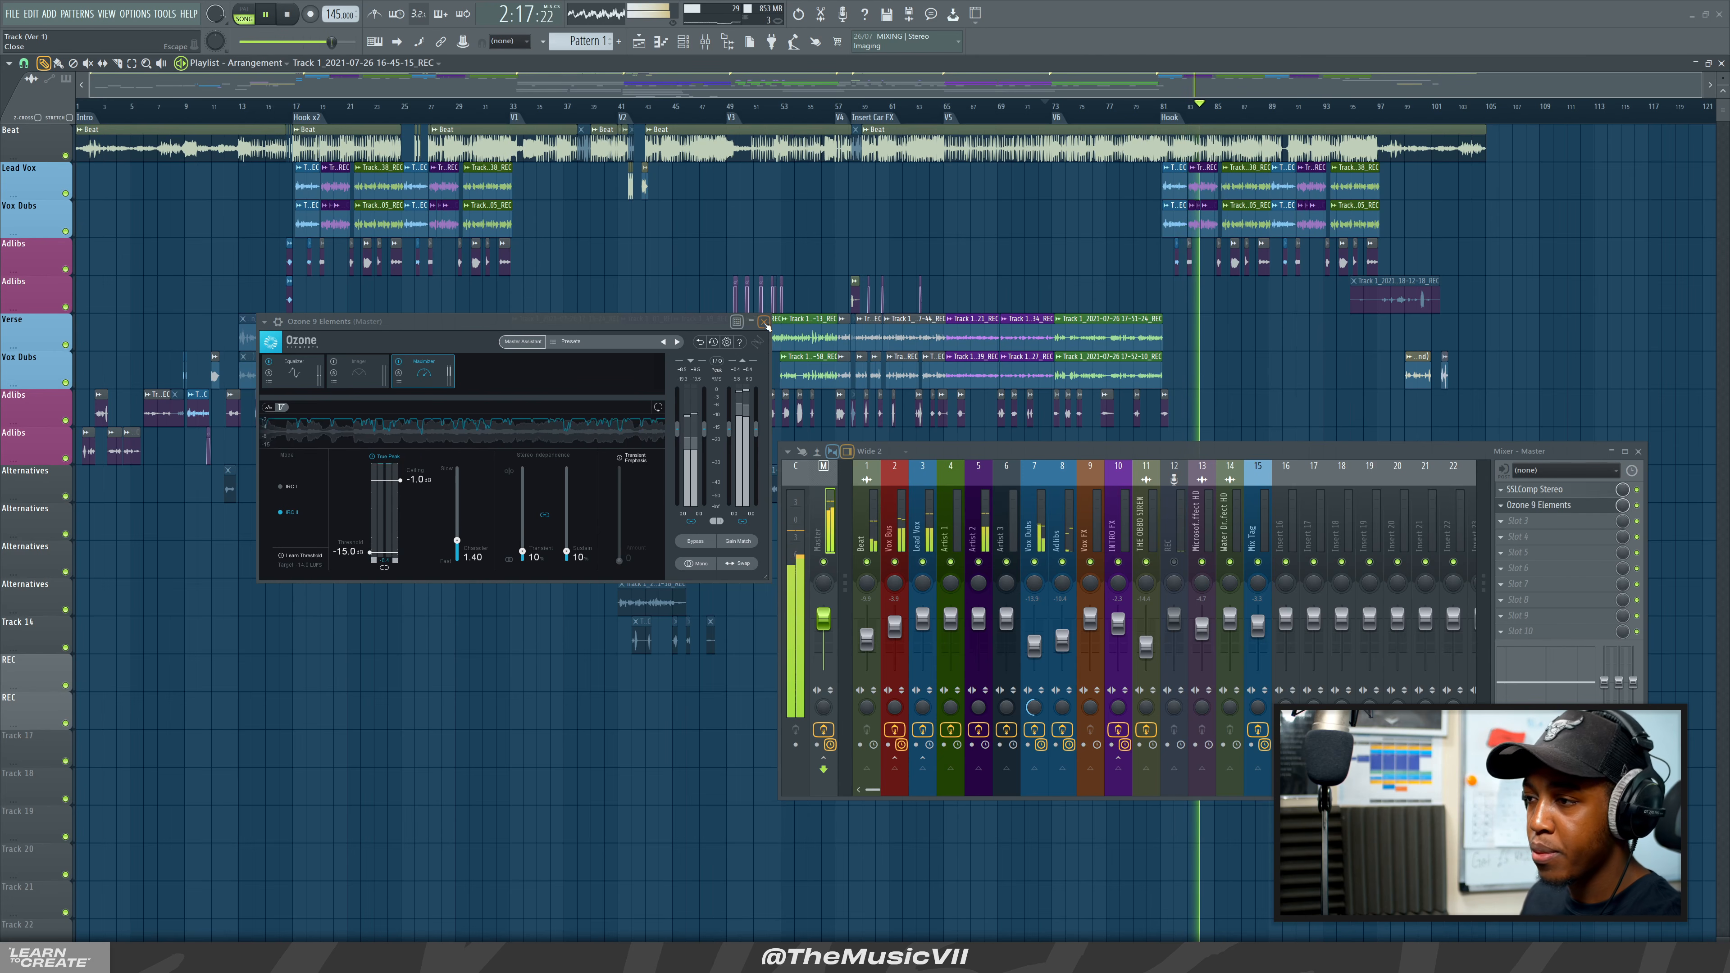
click(271, 15)
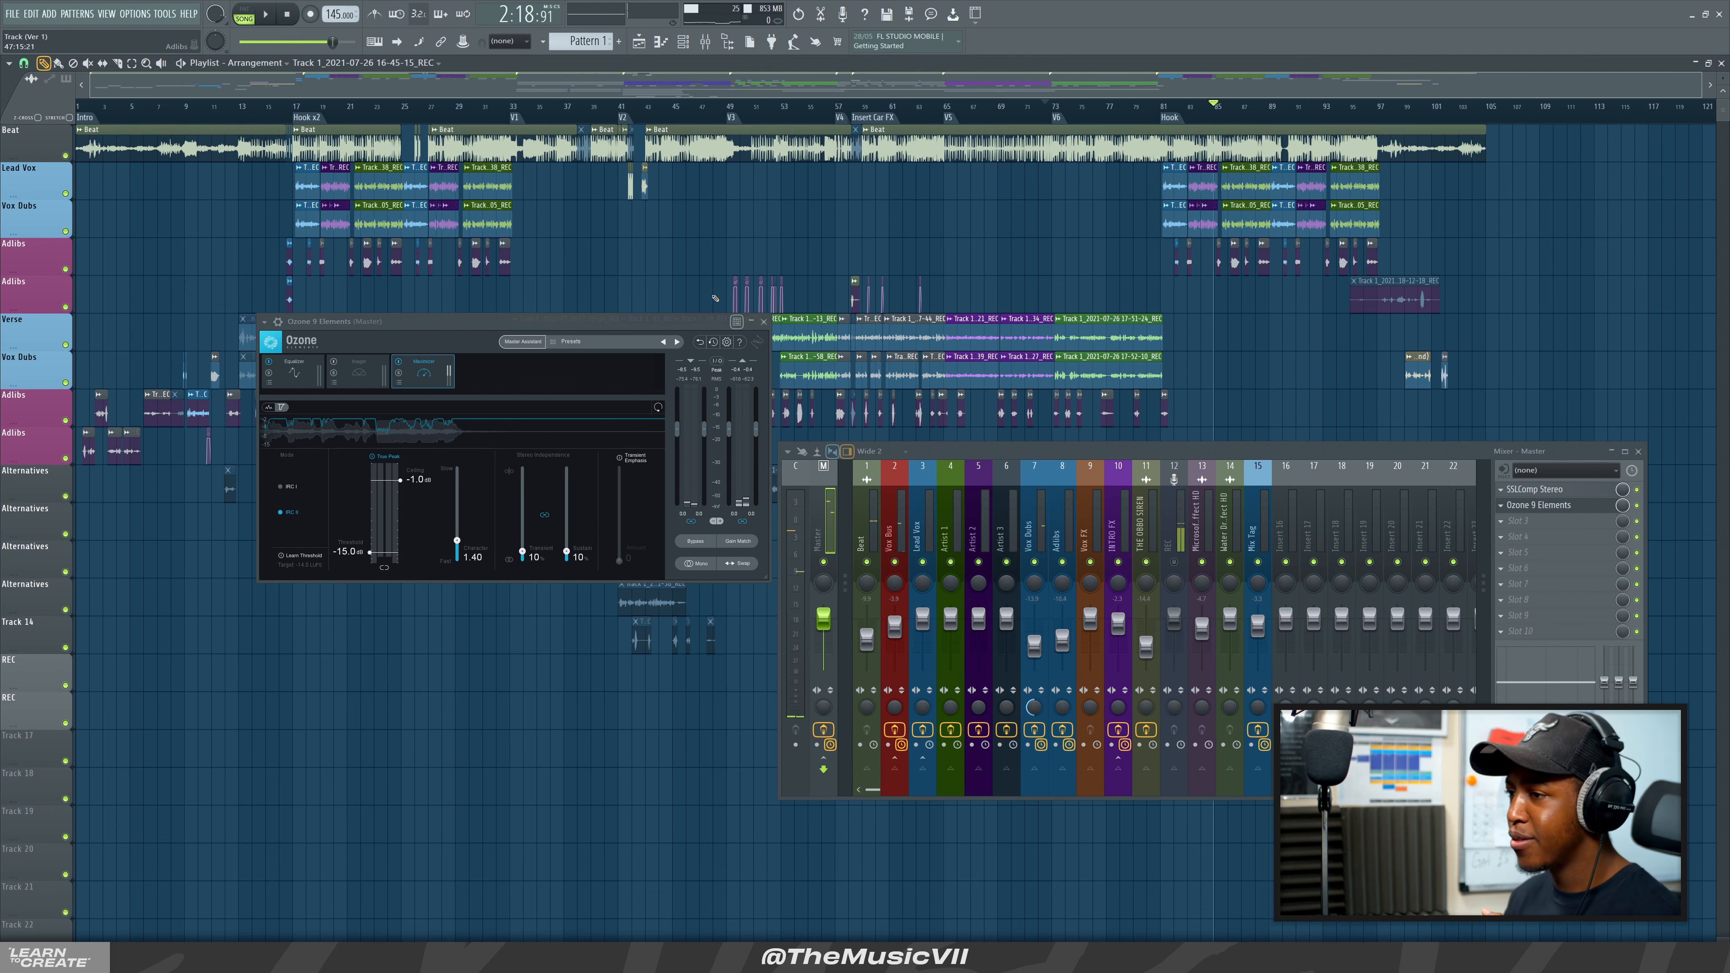
Close the Ozone 9 Elements window, and minimise the "Message Sent" vocal preset store page to return to FL Studio.
click(764, 322)
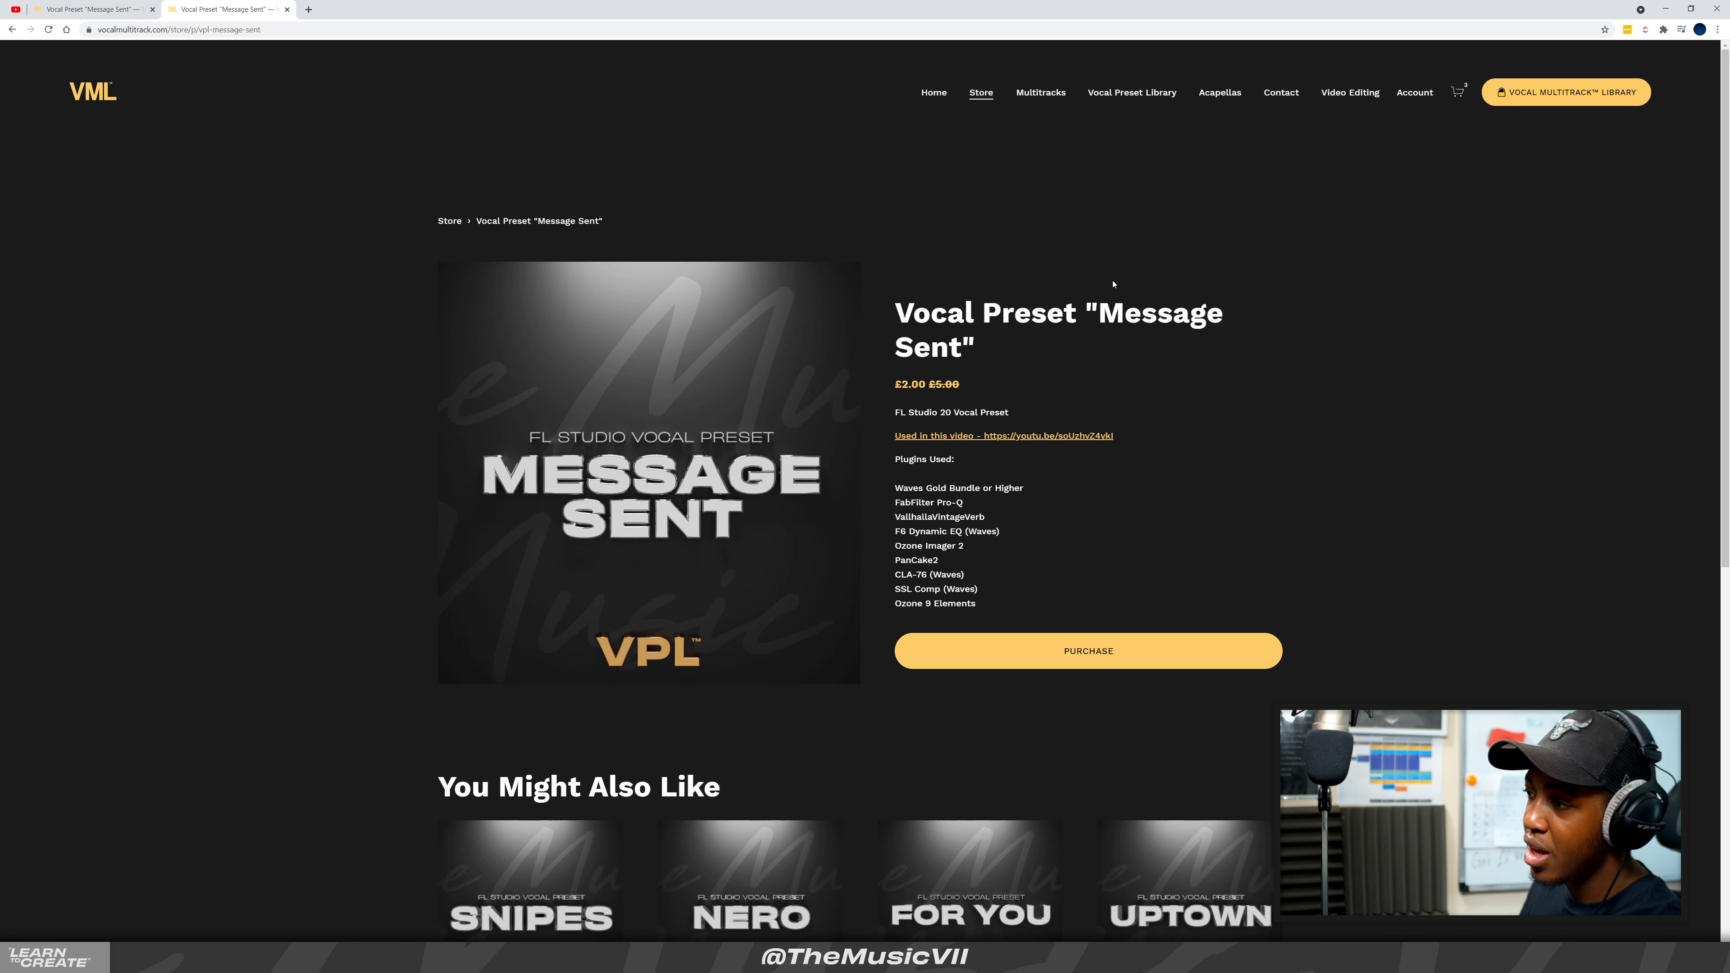
click(1668, 11)
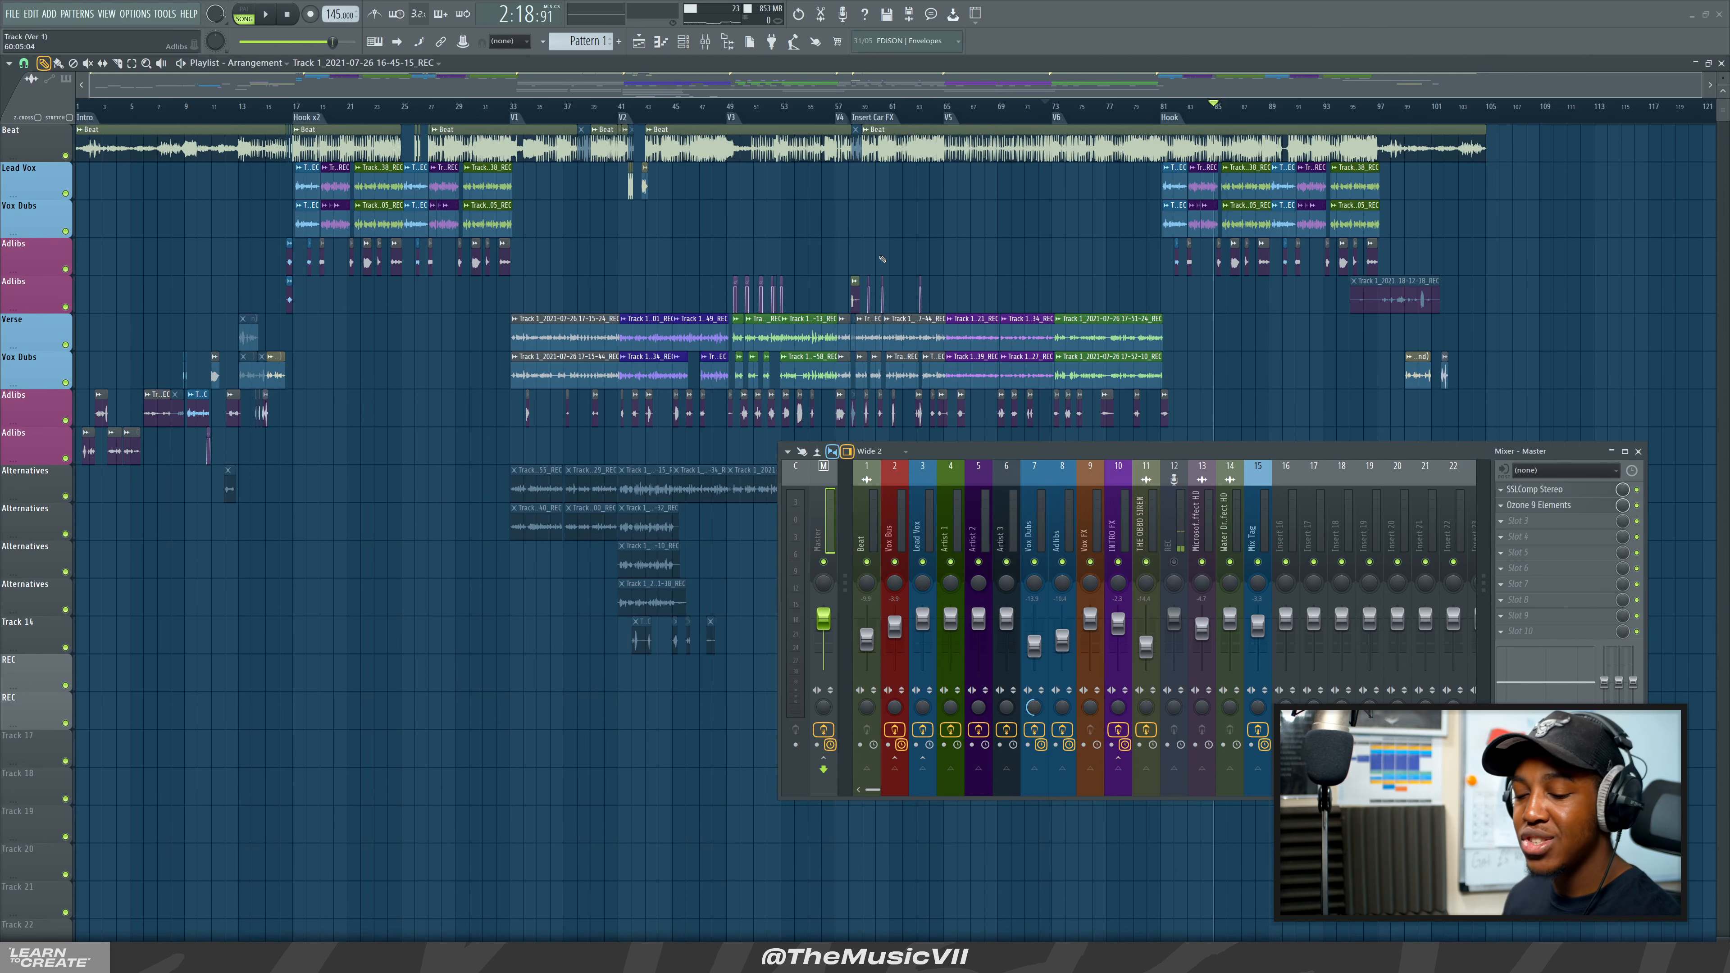